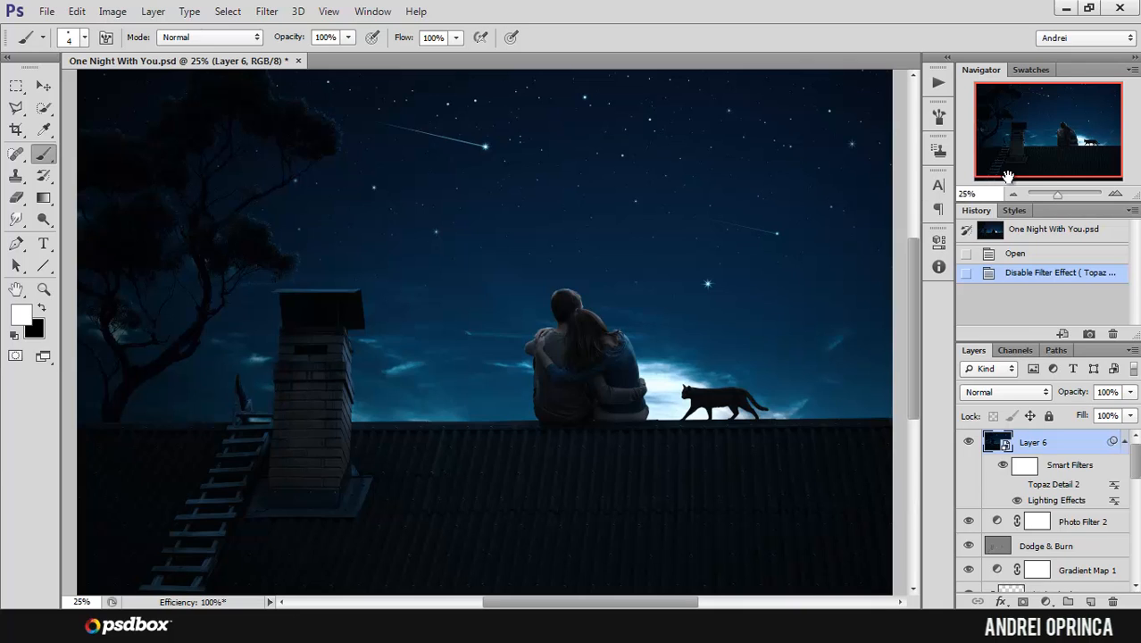
drag(1013, 168, 1042, 159)
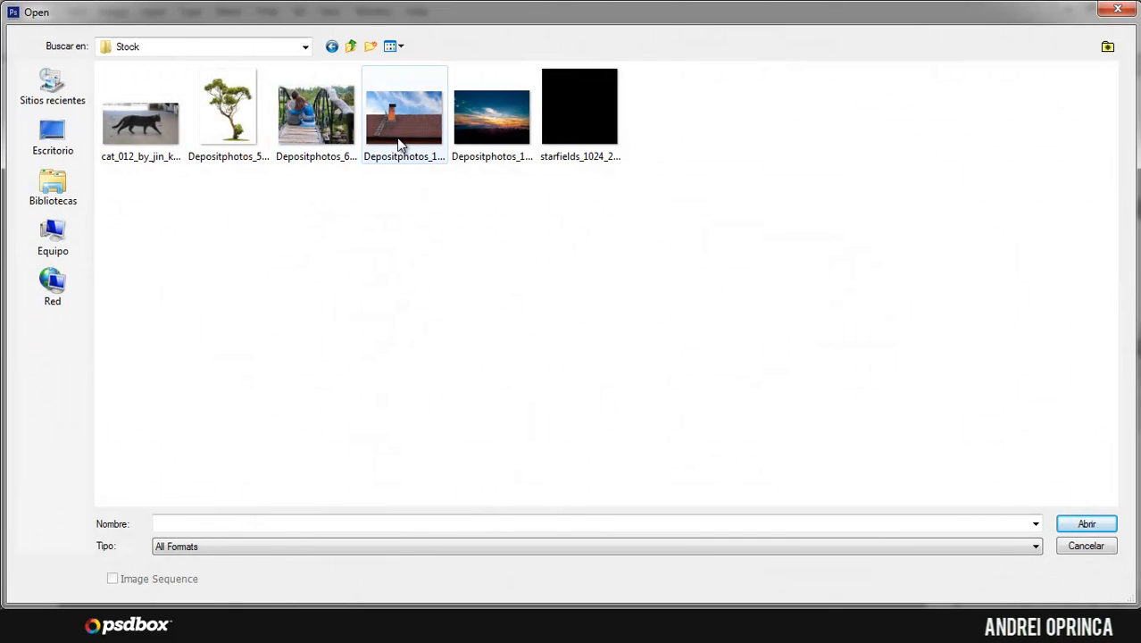
Step: Open the Depositphotos_10834269_original roof photo and resize it to a width of 1500 pixels with proportions constrained
click(401, 141)
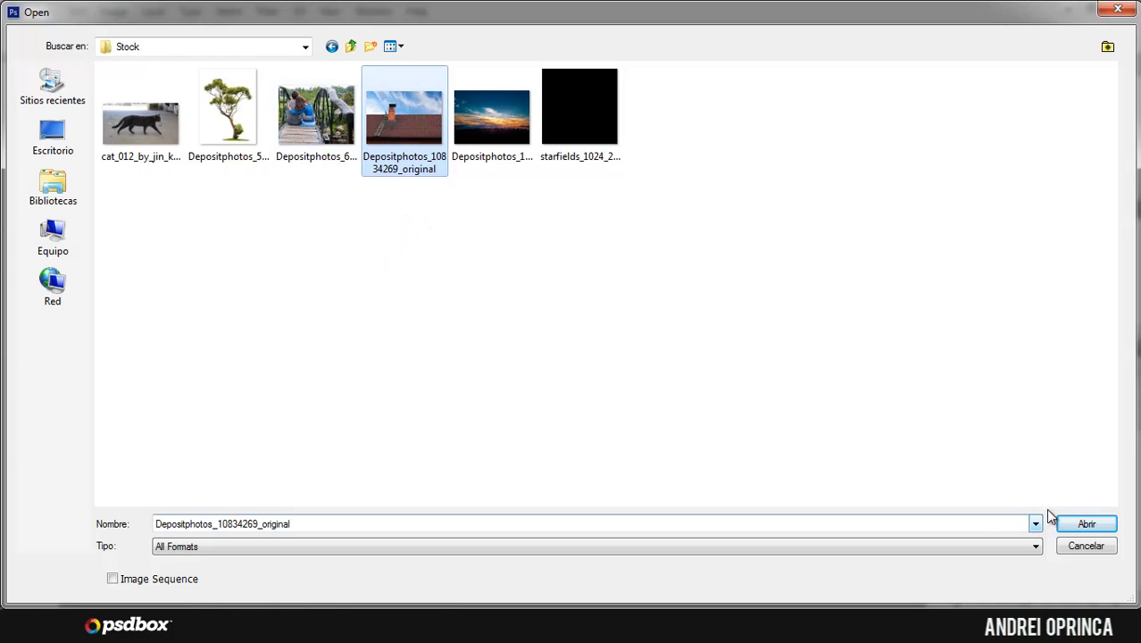
click(1087, 527)
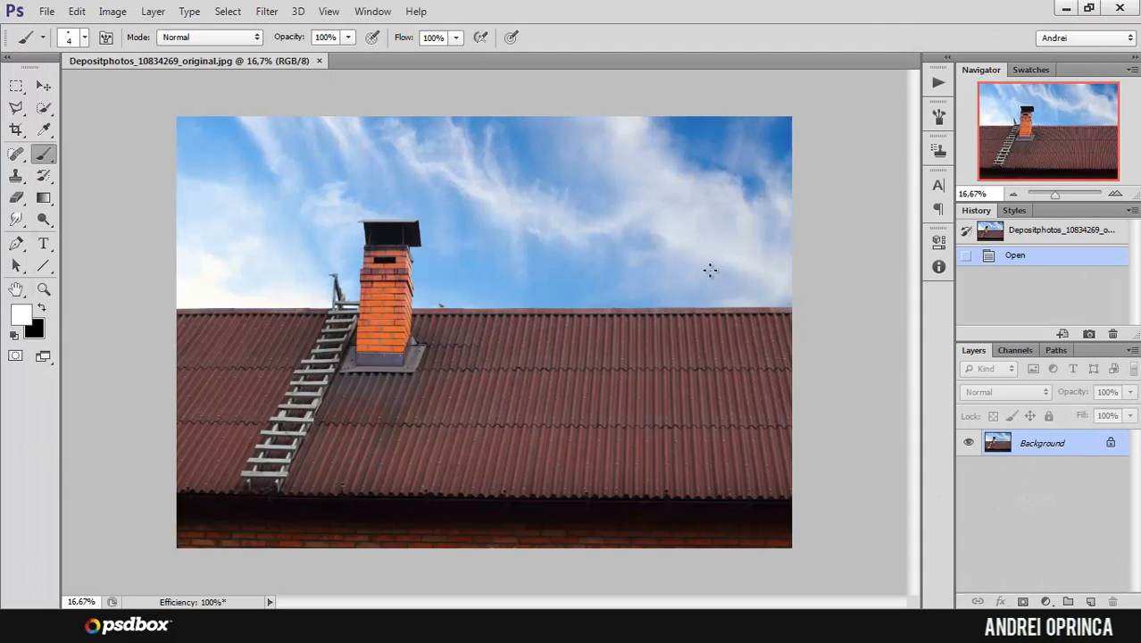
key(ctrl+alt+i)
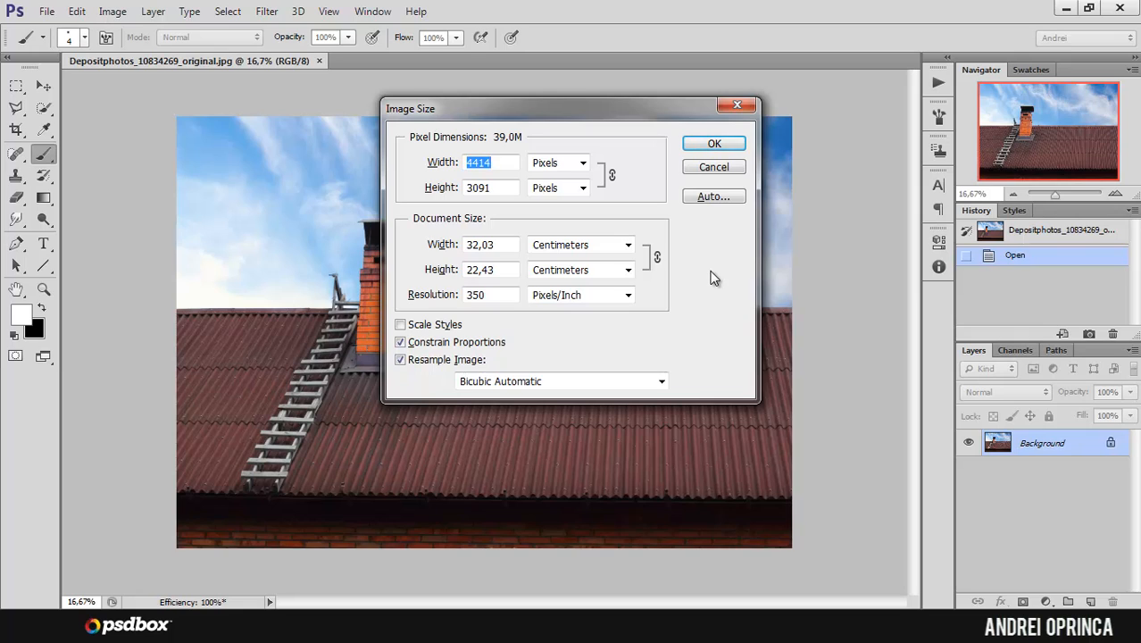
text(15000)
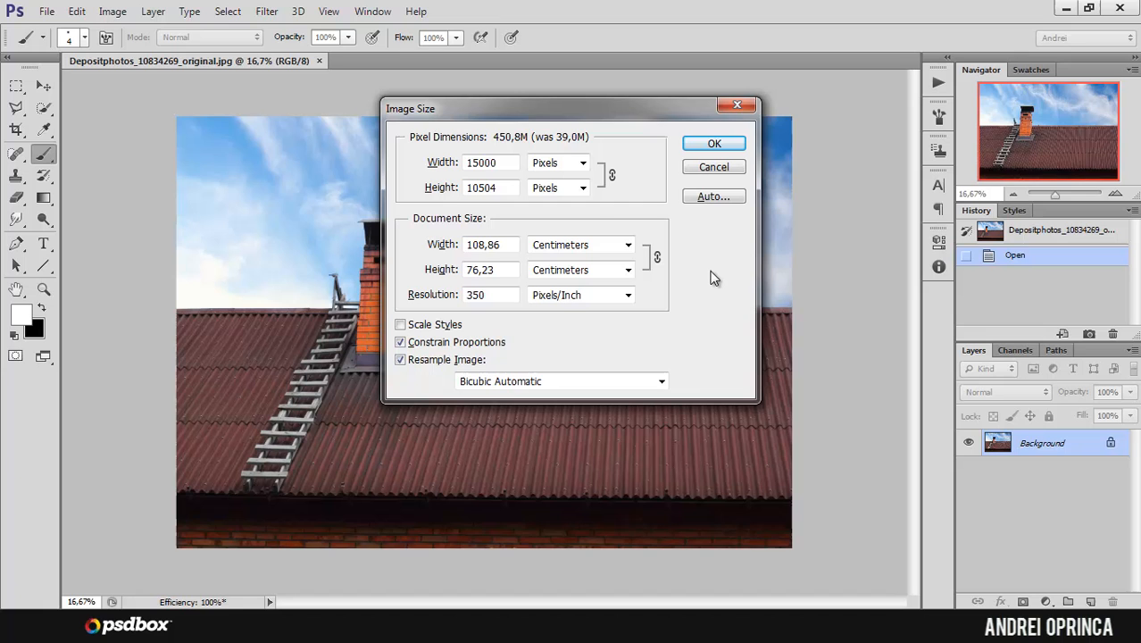
key(BackSpace)
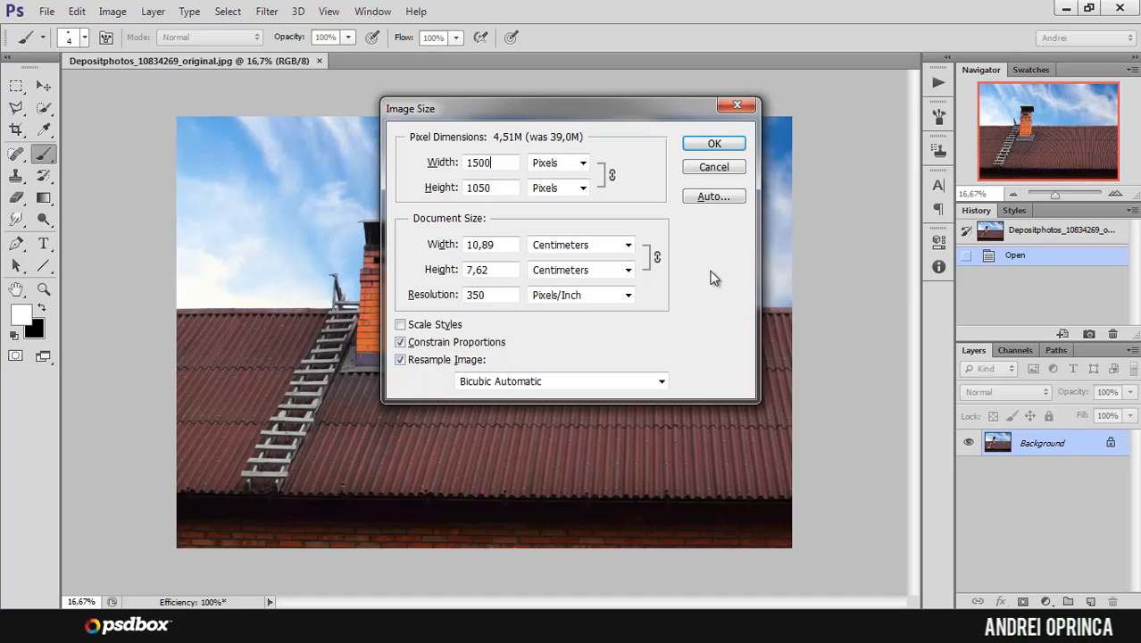
key(Return)
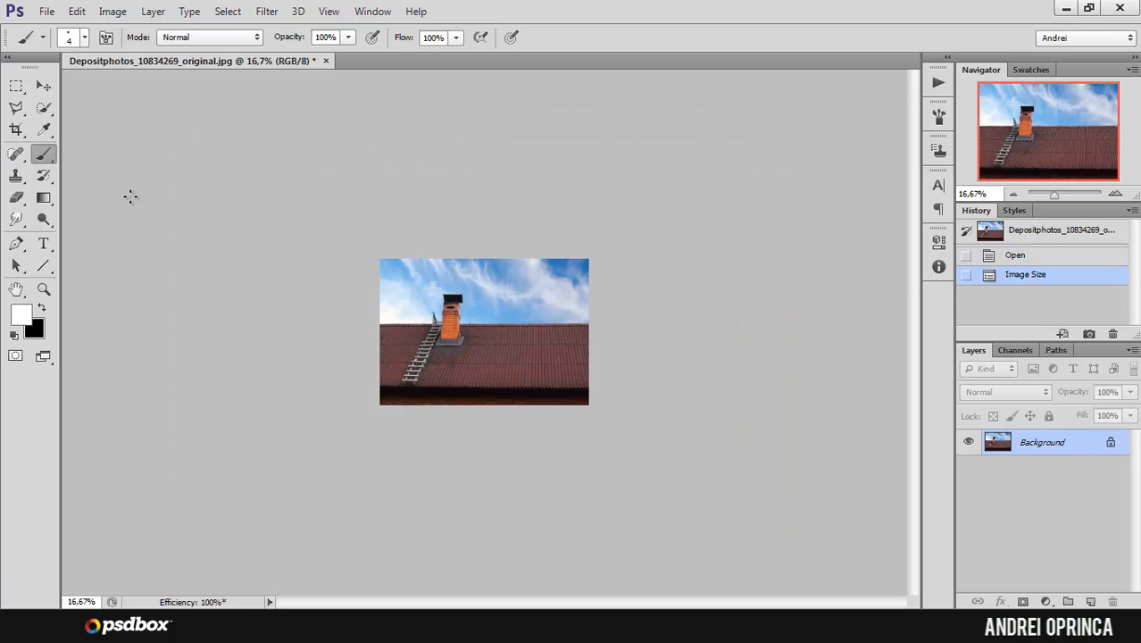
Step: Add a layer mask to the roof photo and set the Pen tool to Path mode
key(ctrl+1)
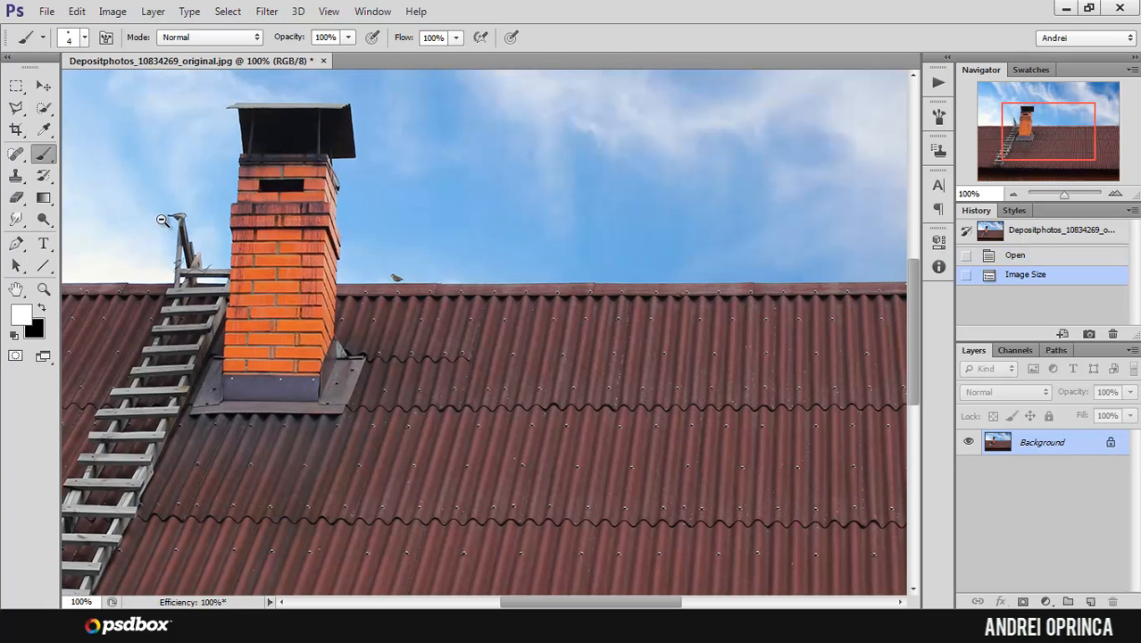
alt+click(162, 221)
alt+click(162, 221)
alt+click(162, 219)
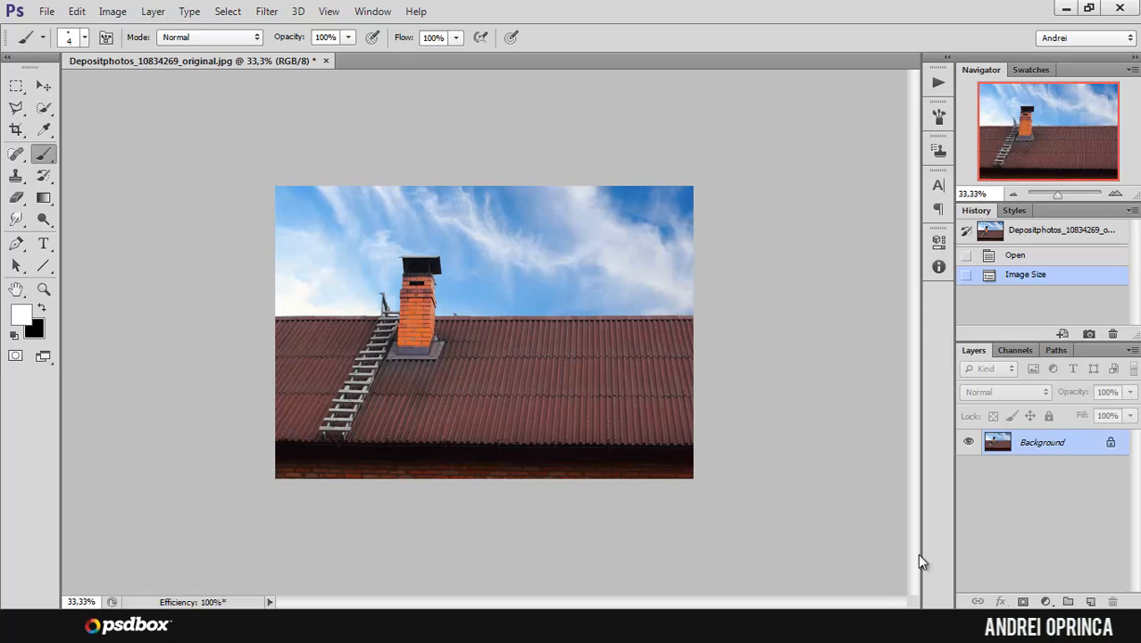
click(1024, 601)
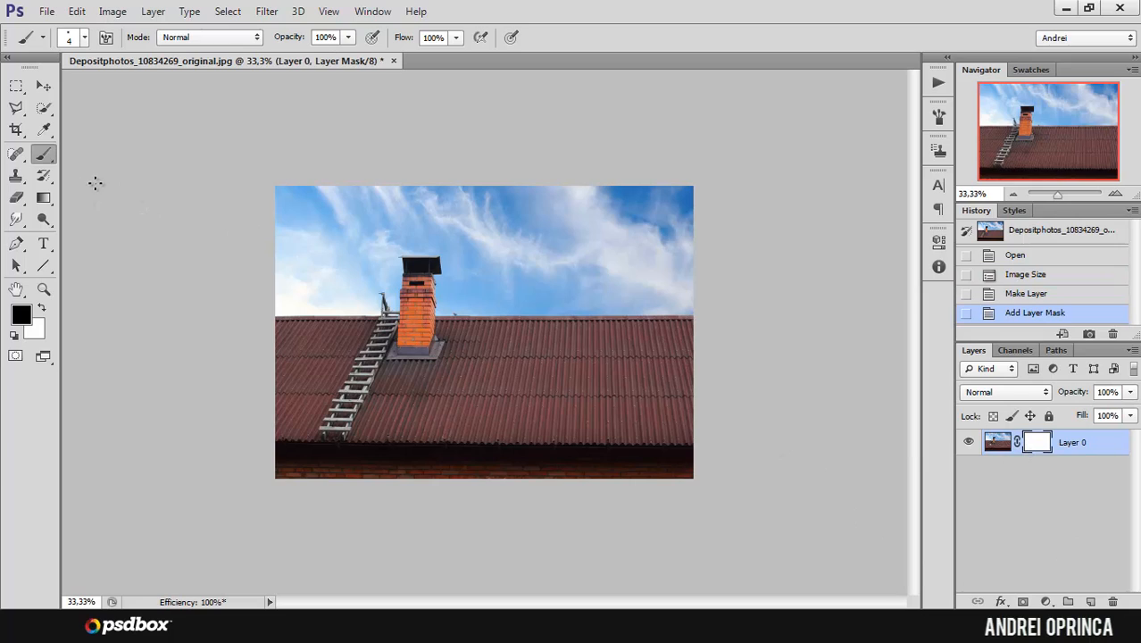
click(18, 245)
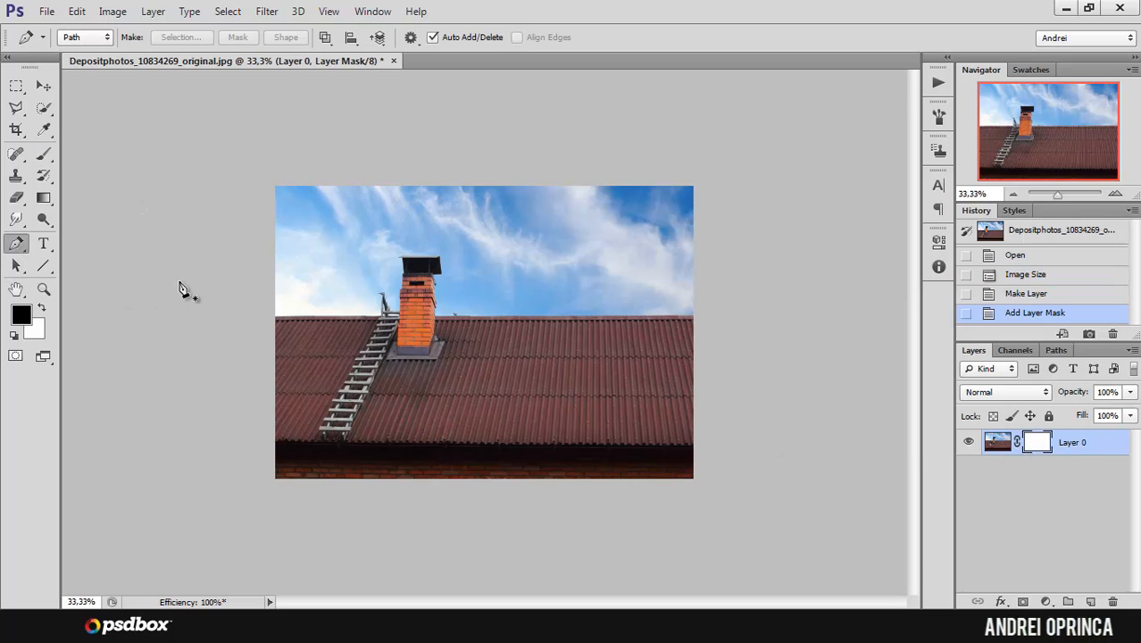
click(100, 40)
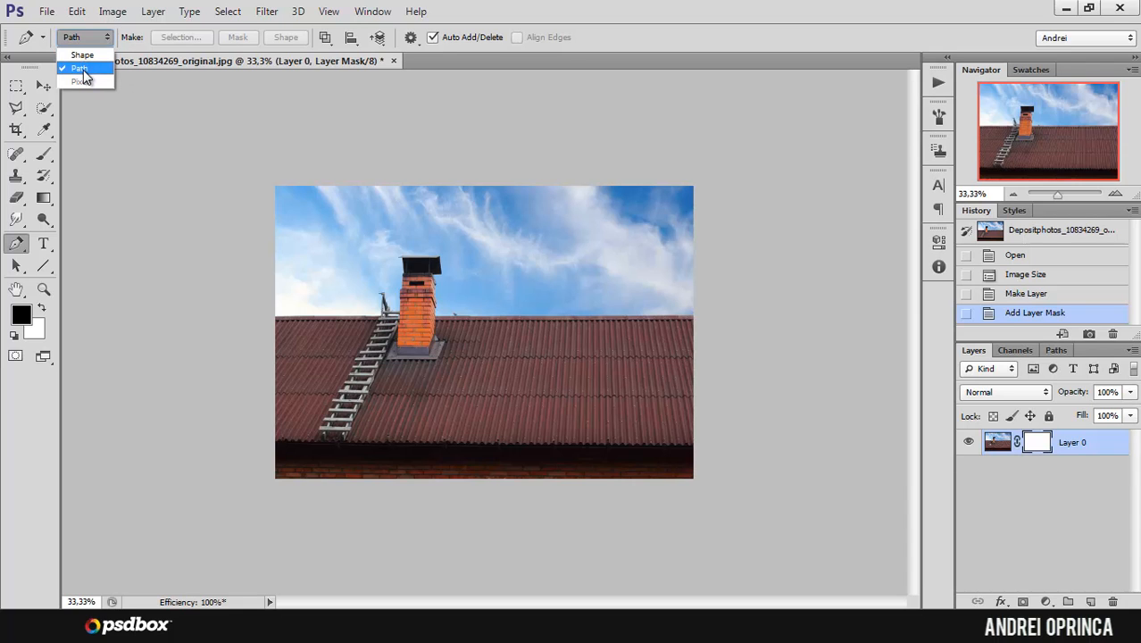
click(83, 77)
Step: Start a pen path just outside the photo's left edge and trace the roof ridge up to the ladder
ctrl+click(287, 336)
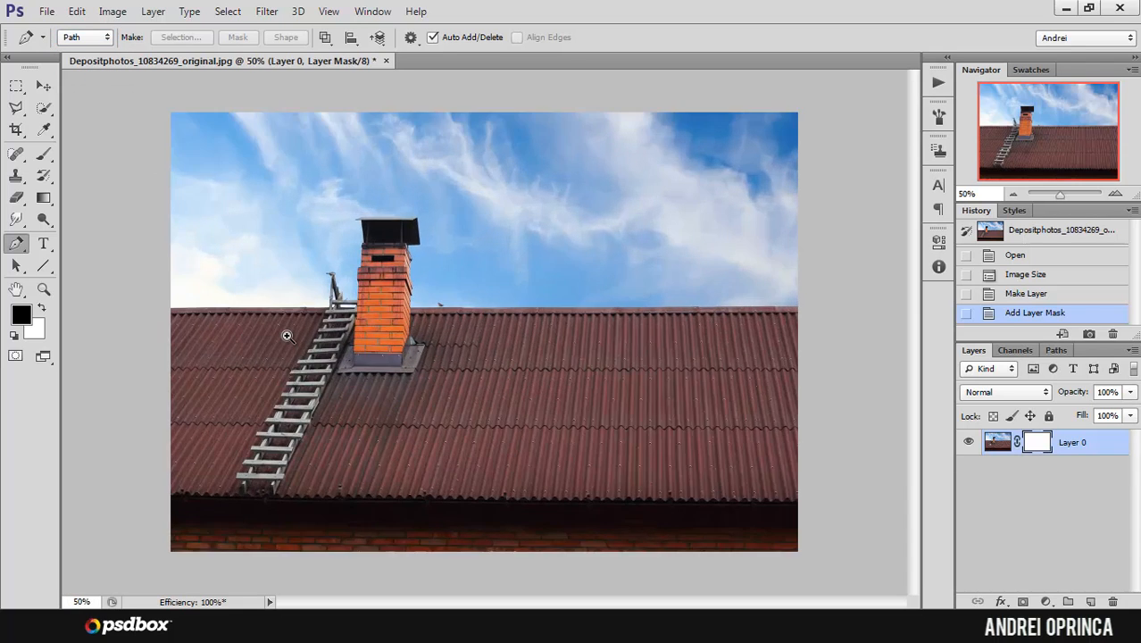
ctrl+click(287, 336)
ctrl+click(287, 336)
ctrl+click(287, 335)
drag(284, 297, 600, 400)
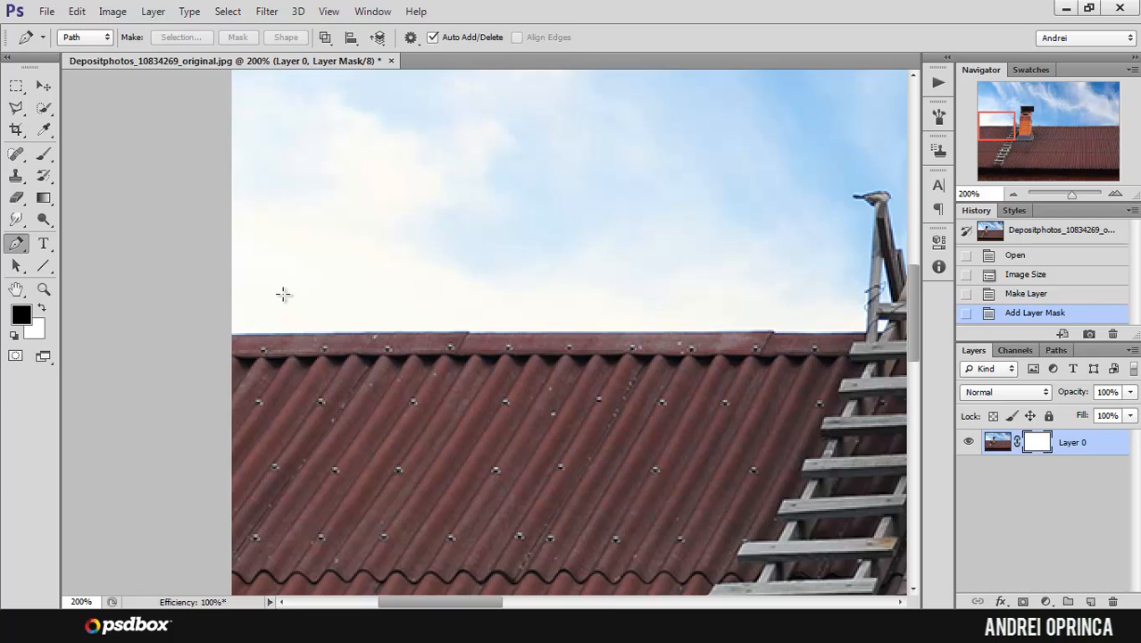
click(219, 334)
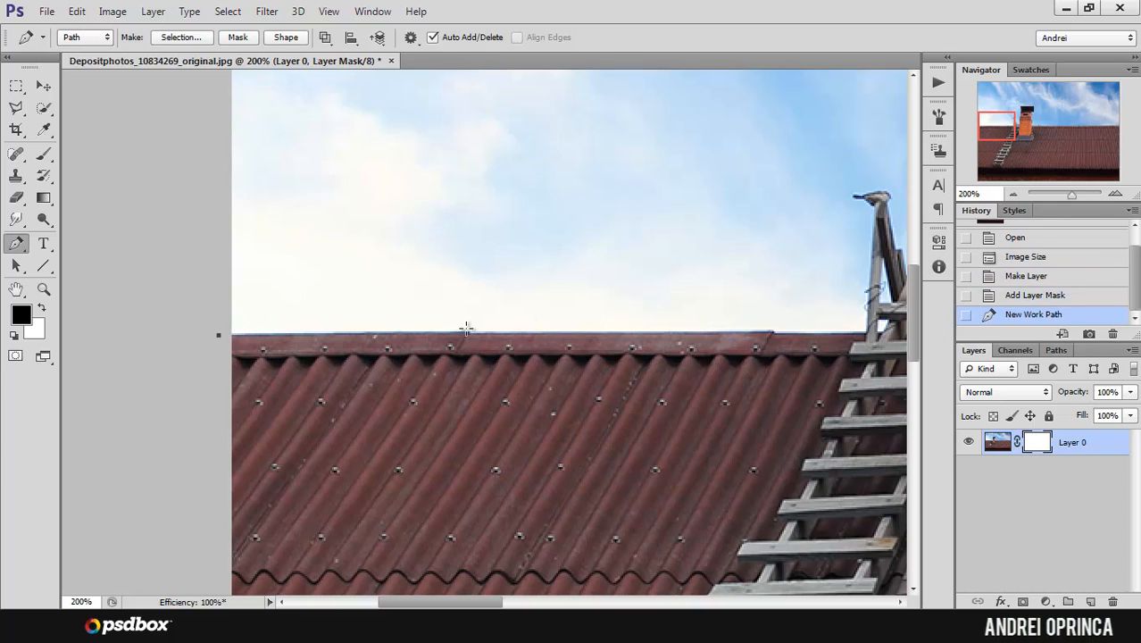
click(466, 330)
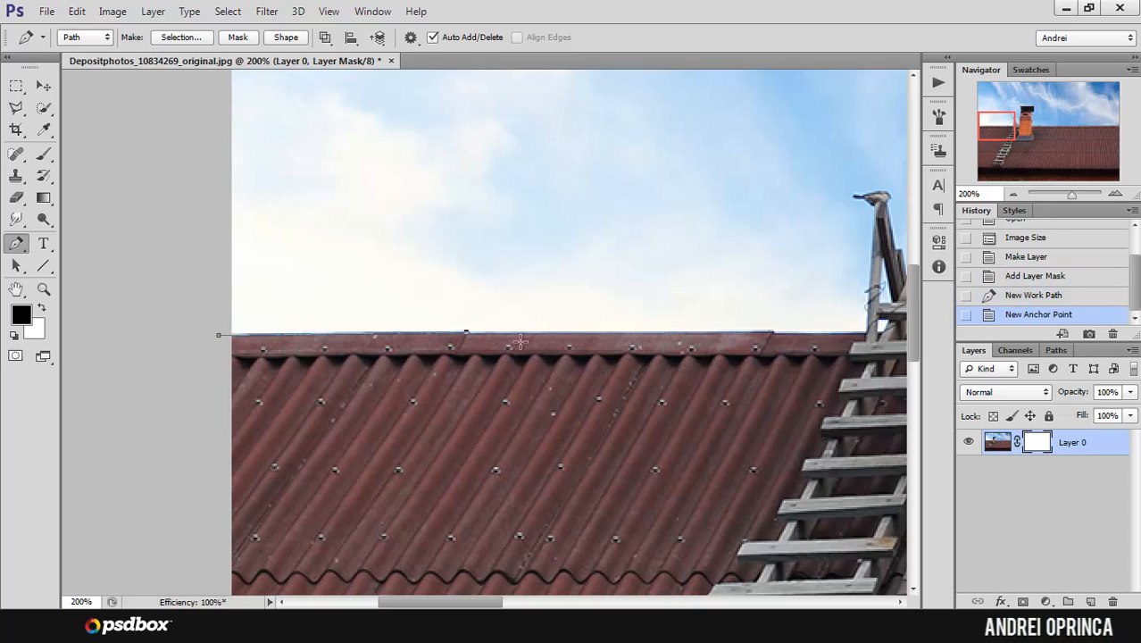
click(674, 332)
click(773, 334)
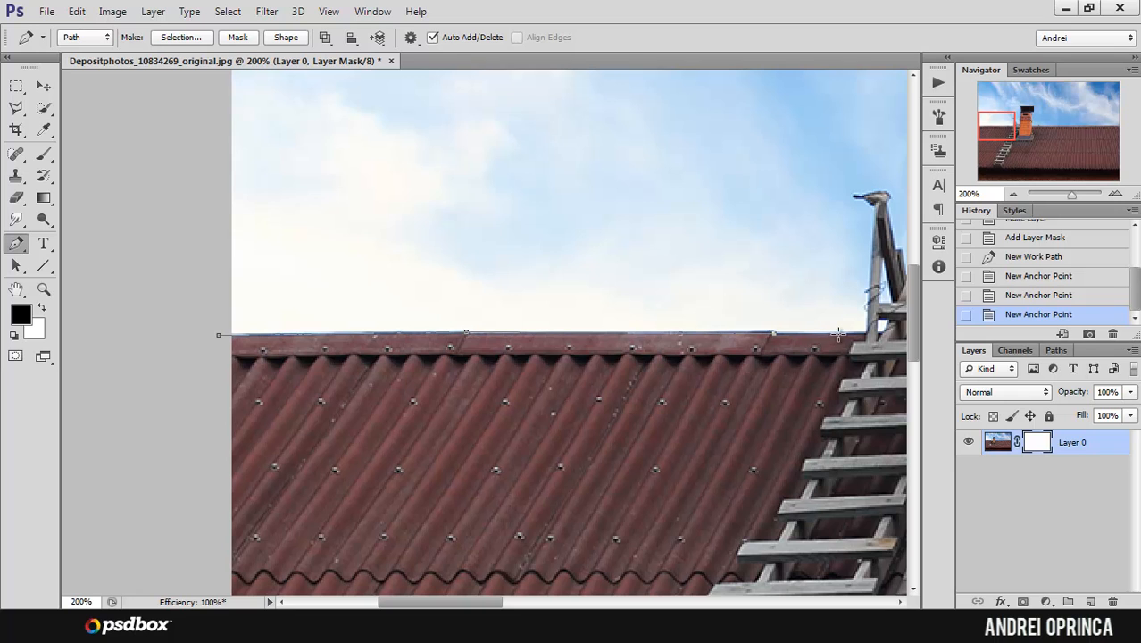
click(840, 334)
click(878, 327)
Step: Continue the path around the short upright board behind the ladder and along the top rung to the chimney
drag(793, 295, 496, 248)
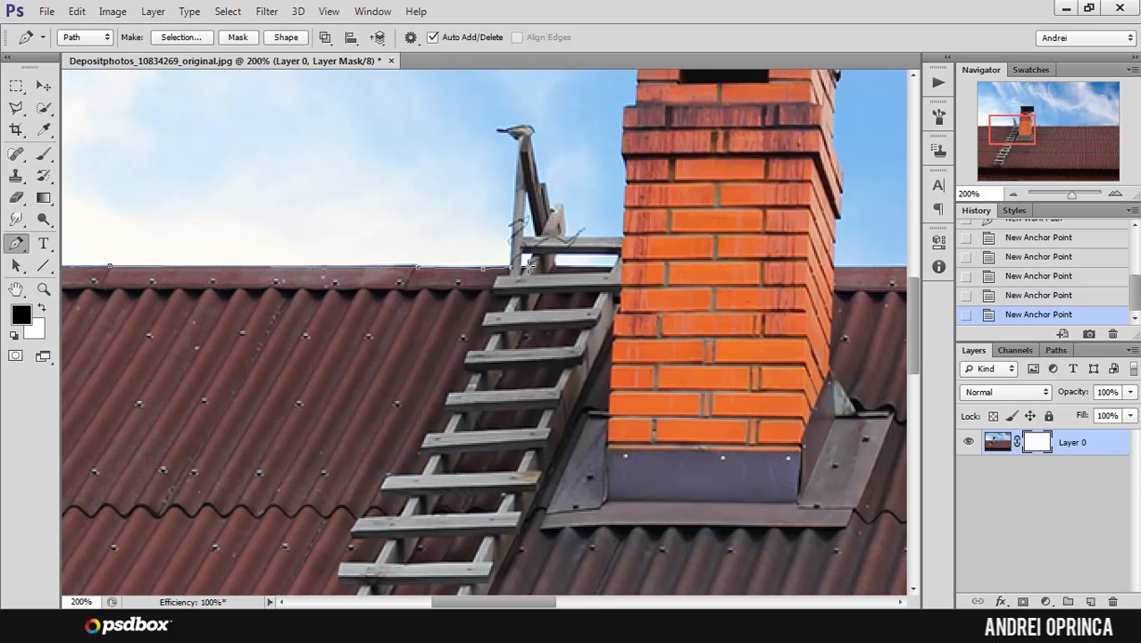
click(532, 252)
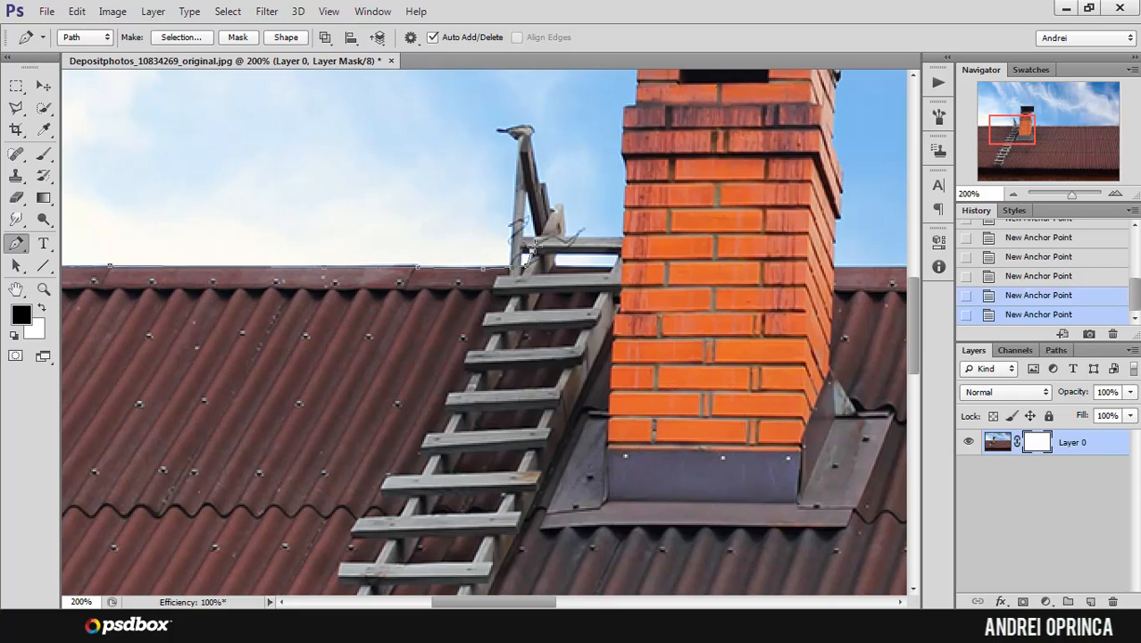
click(556, 207)
click(561, 211)
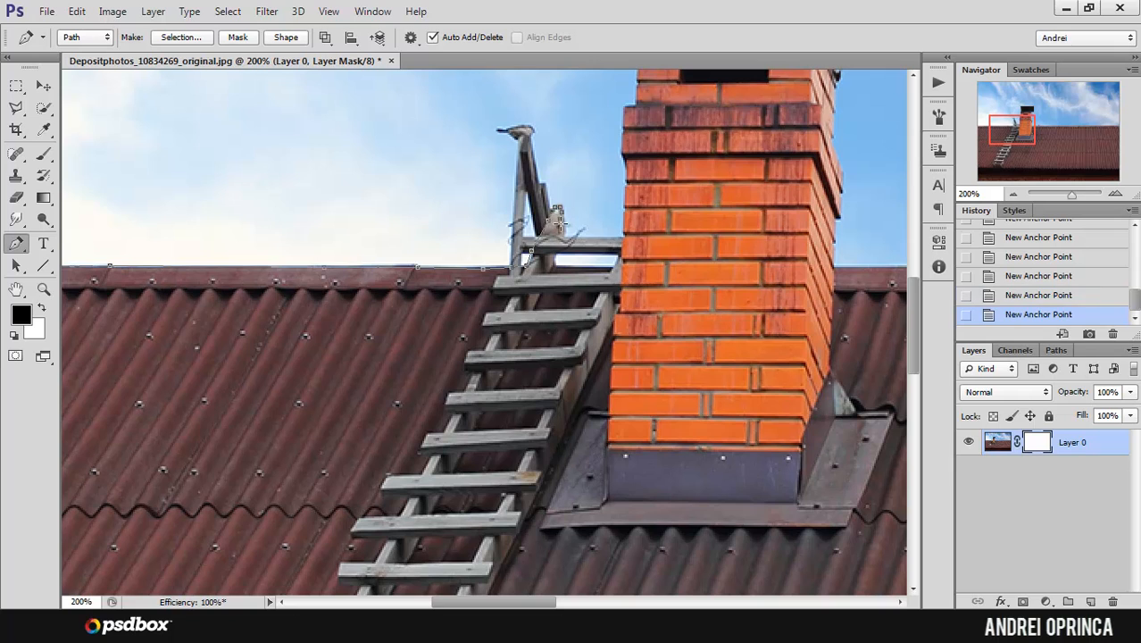
click(562, 226)
click(564, 237)
click(565, 238)
click(580, 242)
click(594, 238)
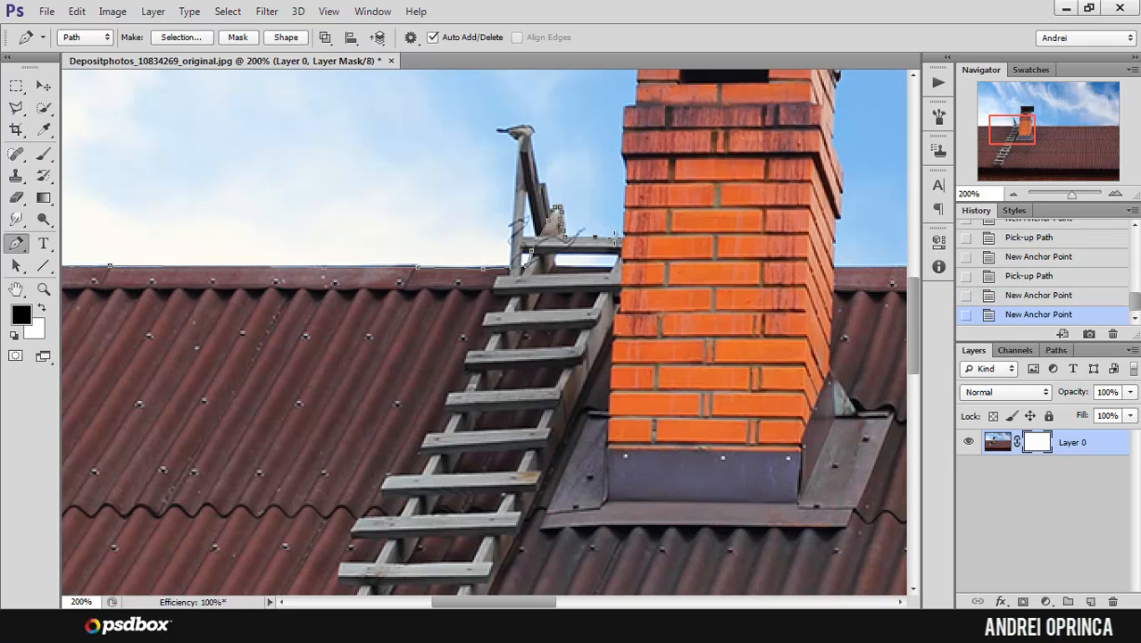
click(619, 237)
click(618, 238)
click(619, 238)
Step: Trace the chimney's left brick edge upward from the ladder's top rung to the underside of the protruding courses
drag(626, 188, 455, 282)
scroll(545, 302, up, 3)
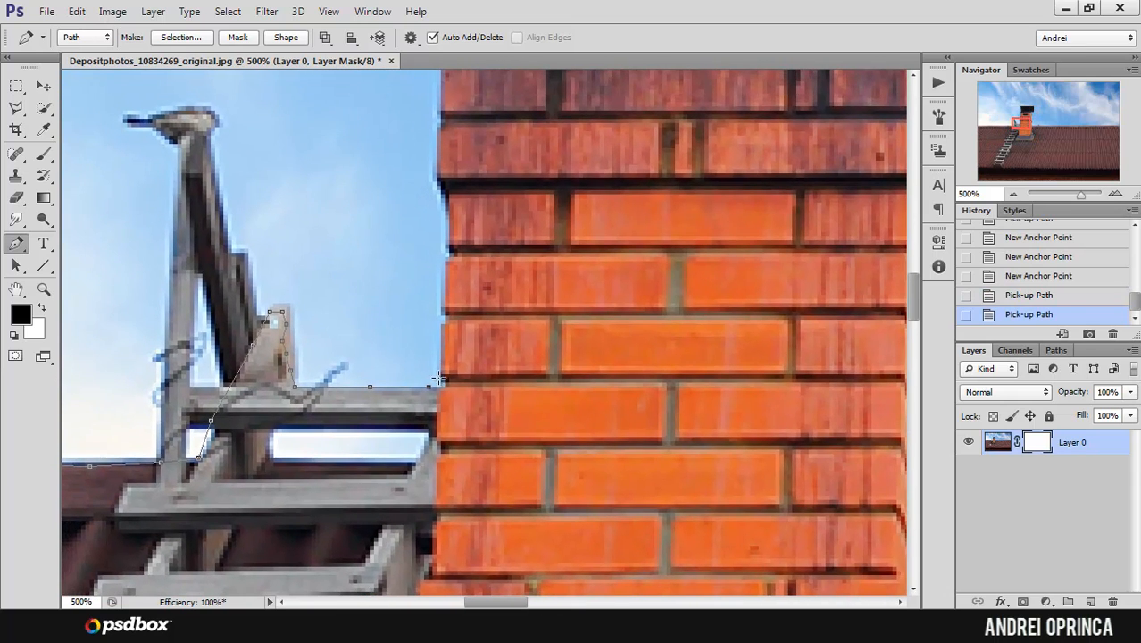
click(442, 386)
click(444, 379)
click(444, 380)
click(442, 375)
click(442, 323)
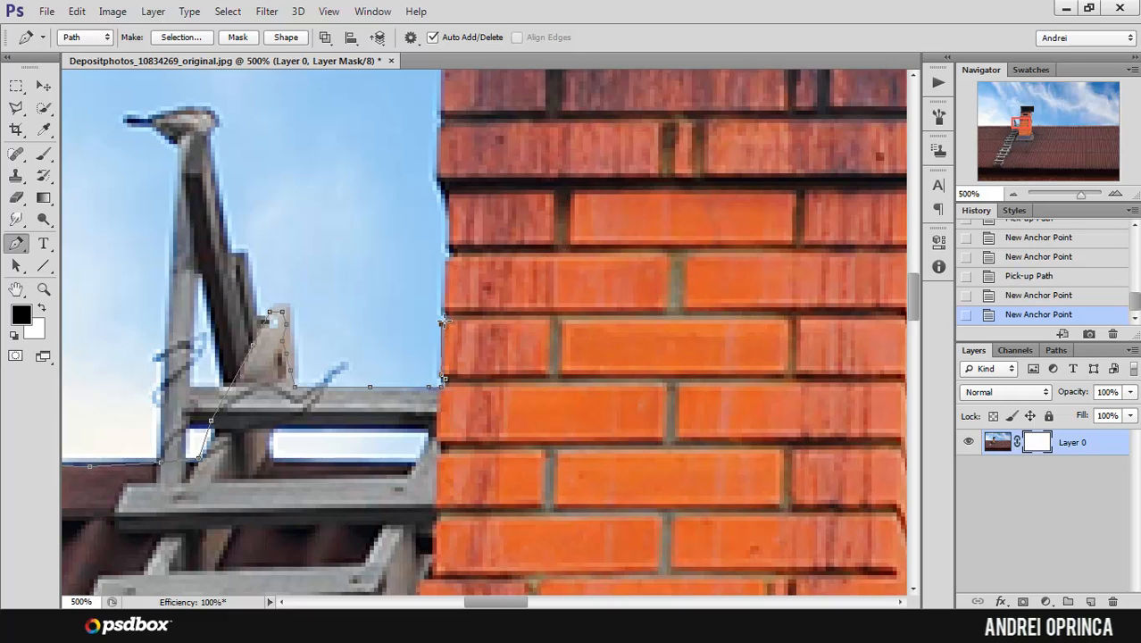
click(445, 318)
click(442, 308)
click(442, 260)
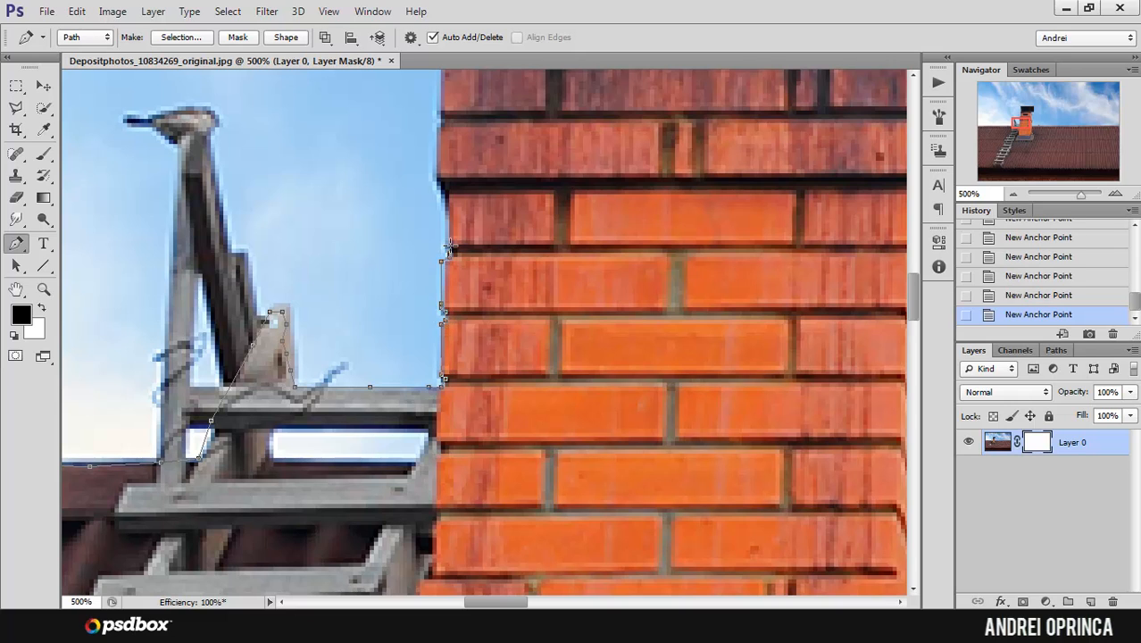
click(450, 206)
click(446, 194)
click(442, 186)
Step: Continue the path around the left end of the chimney's protruding courses and up the narrower brickwork above
drag(436, 134, 442, 332)
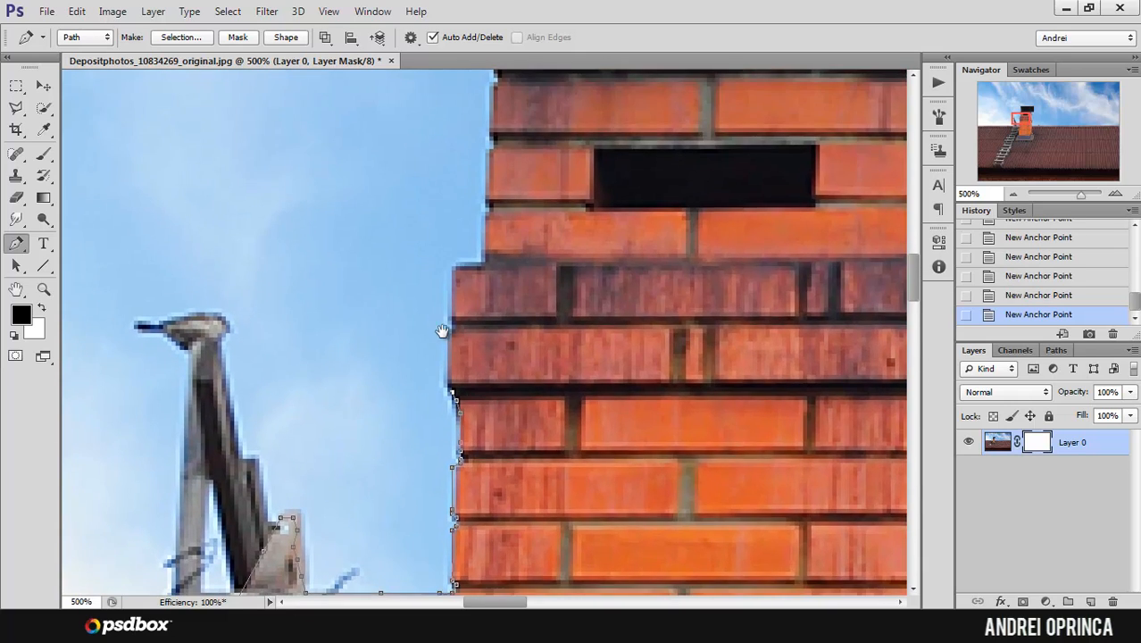
click(449, 332)
click(453, 270)
drag(482, 268, 462, 384)
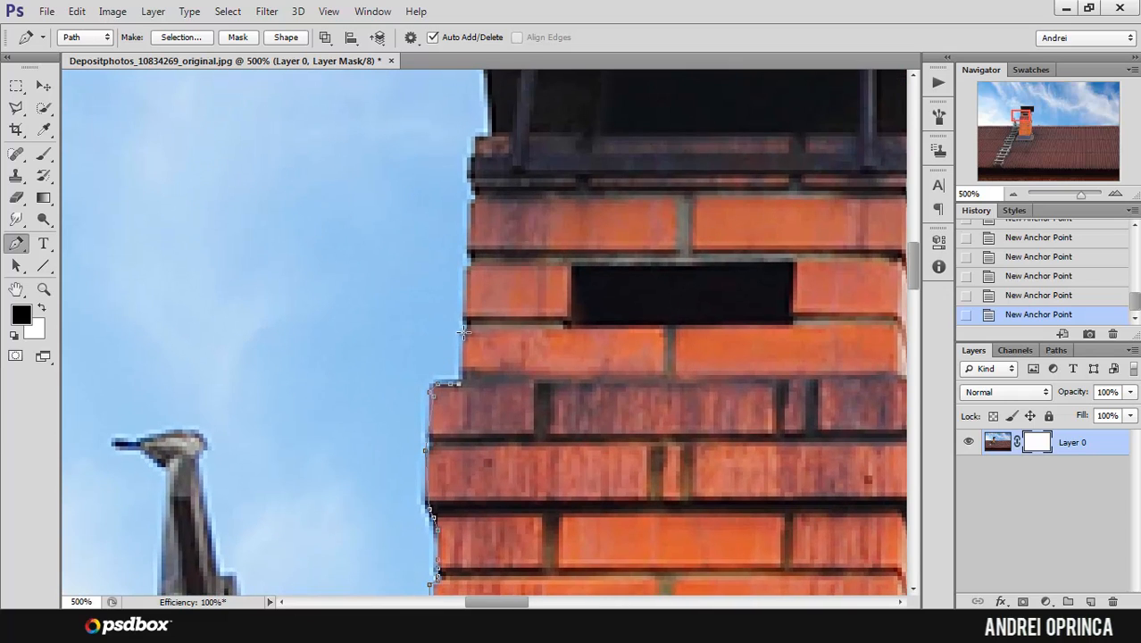
click(463, 316)
click(469, 257)
Step: Trace from the top of the brickwork up the left side of the chimney cap and around its left tip
drag(473, 198, 492, 439)
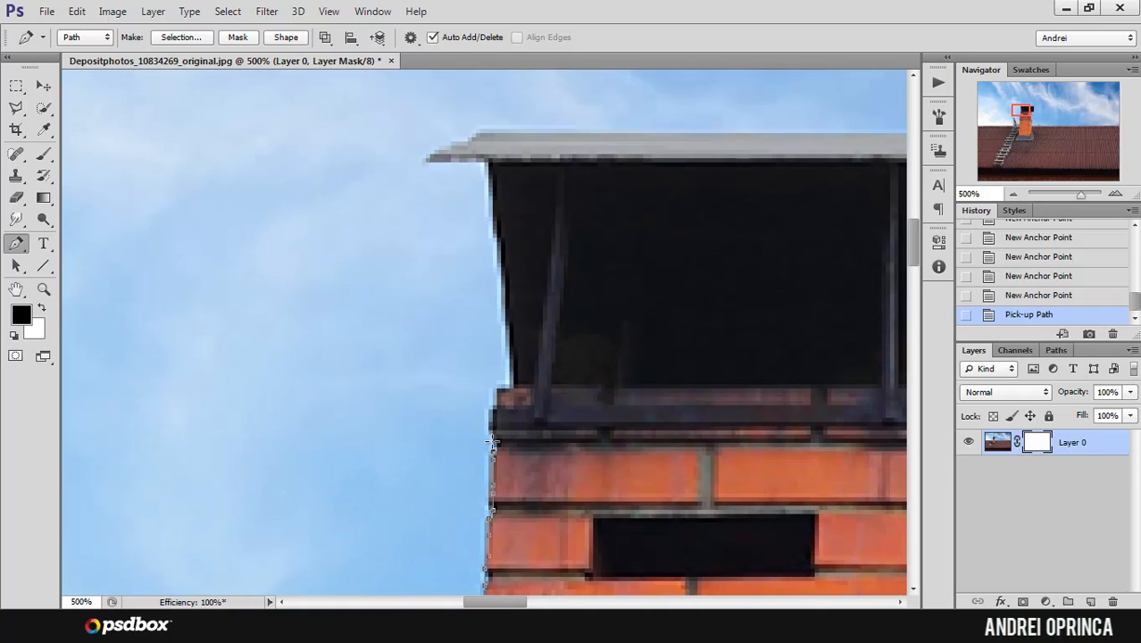
click(505, 386)
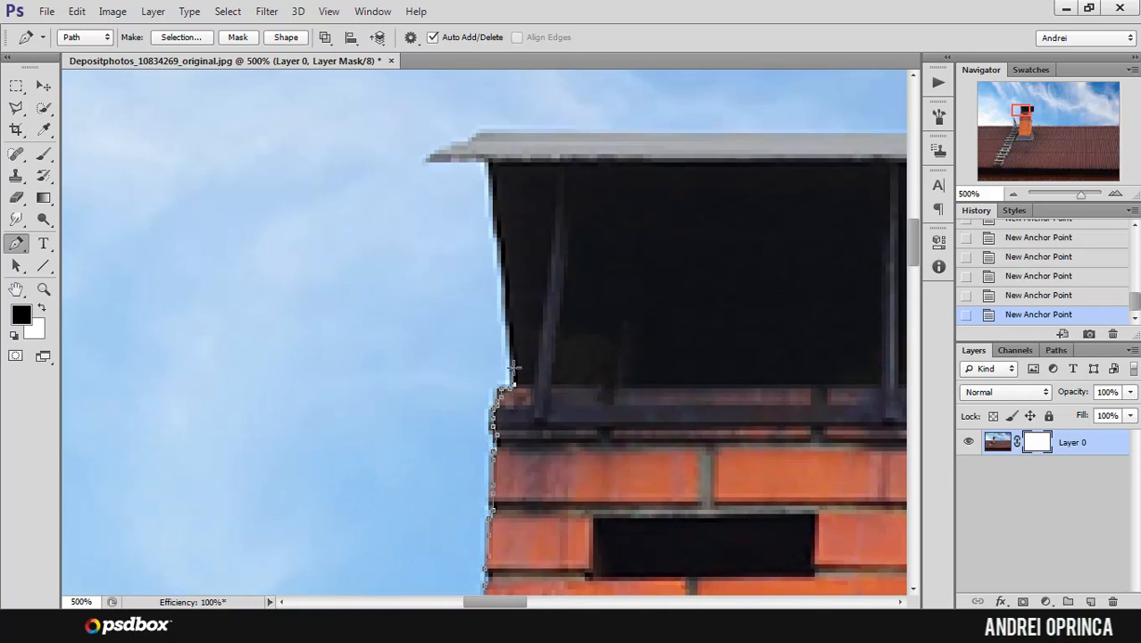
click(488, 173)
click(484, 158)
click(432, 159)
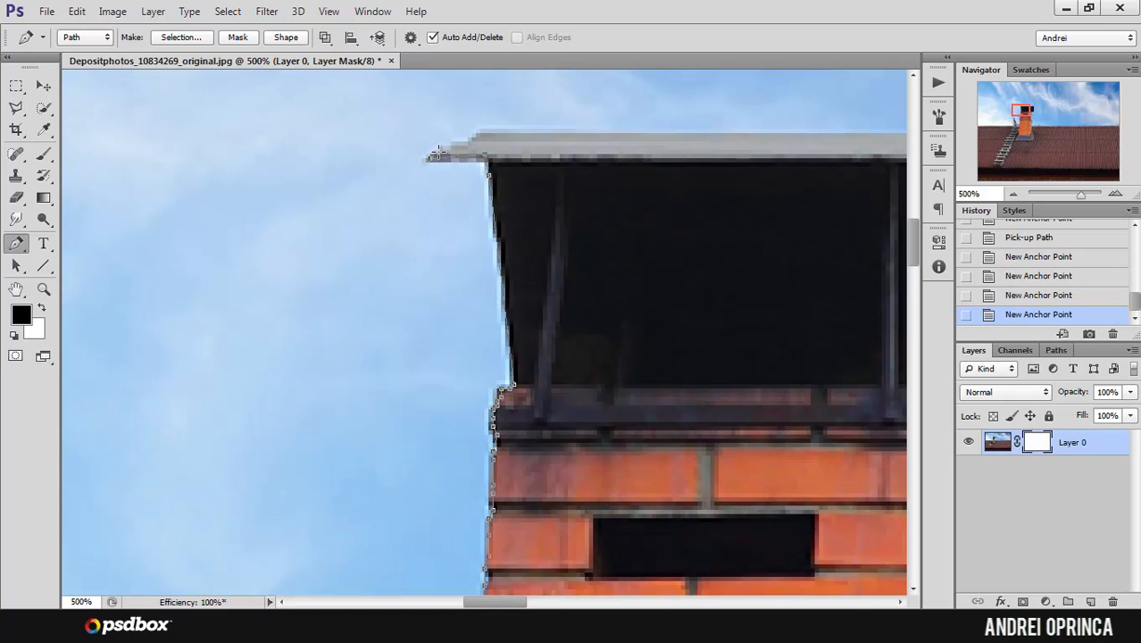
click(438, 150)
click(463, 146)
Step: Trace the chimney cap's top edge, right side and the exposed underside back to the brickwork
drag(701, 191, 389, 203)
click(737, 146)
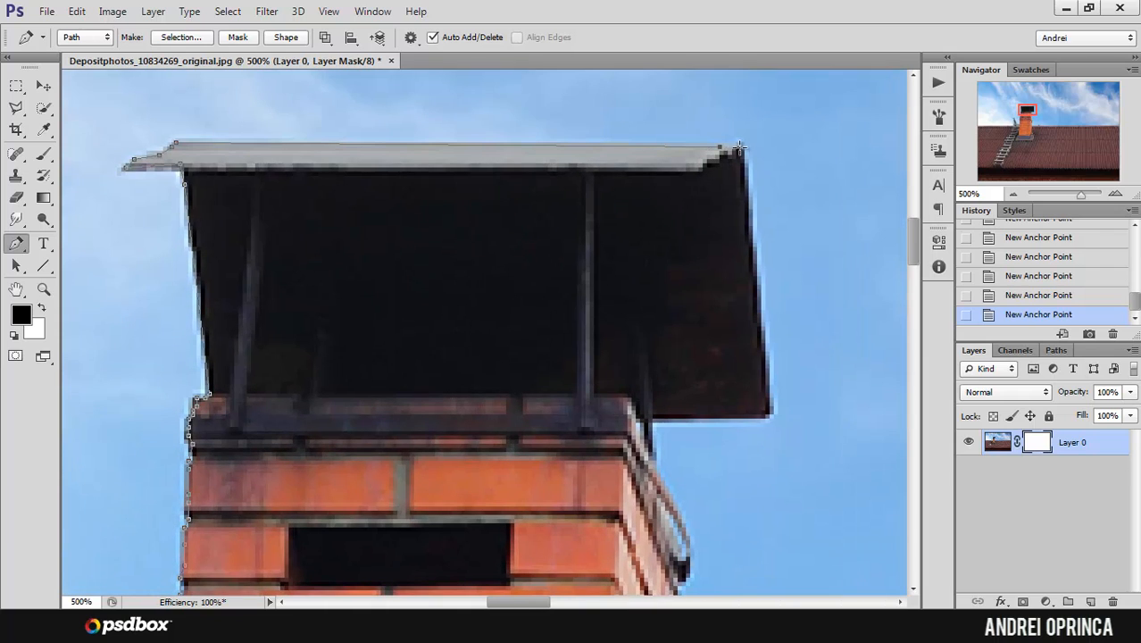
click(749, 234)
drag(737, 149, 740, 147)
click(770, 412)
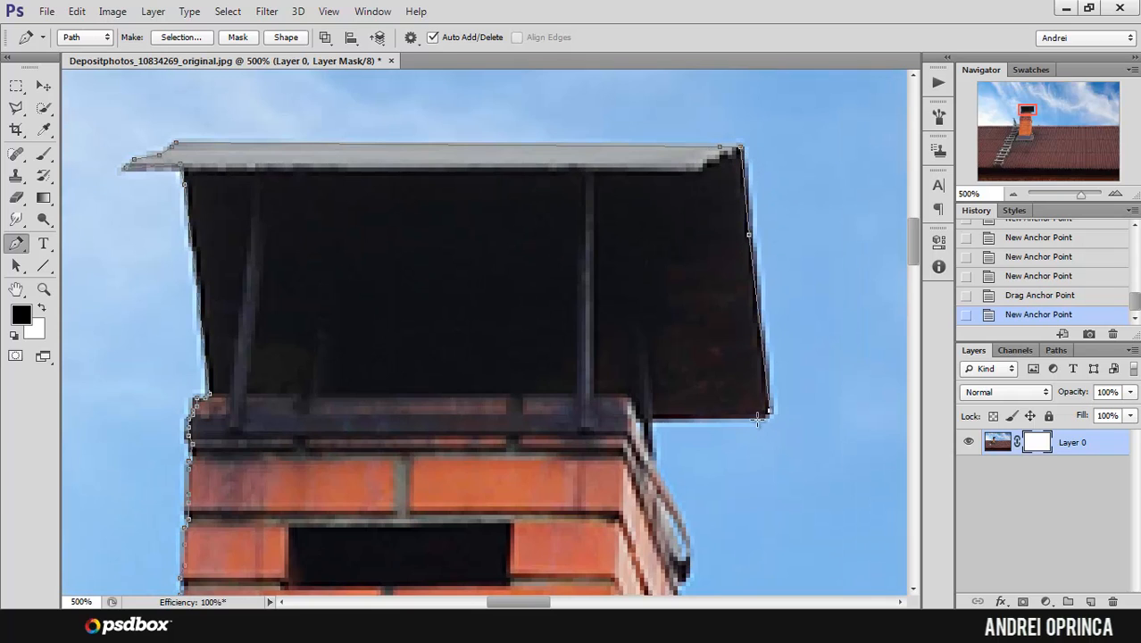
click(765, 416)
click(653, 417)
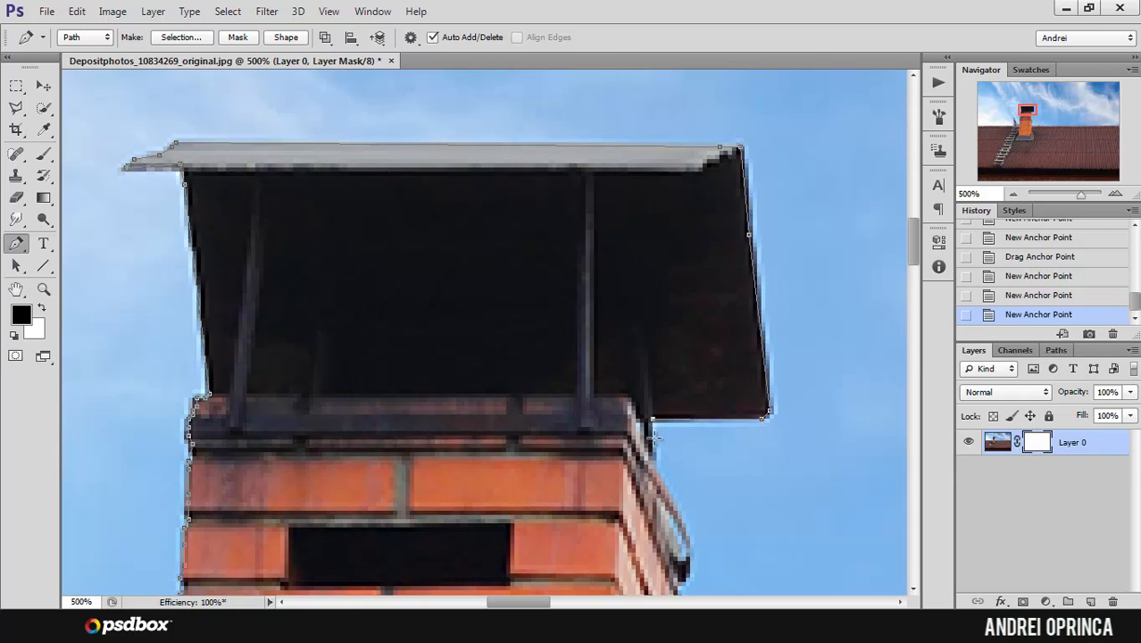
Step: Continue the path around the metal bracket below the cap and down the chimney's upper right side
click(651, 448)
click(663, 486)
drag(669, 485, 629, 306)
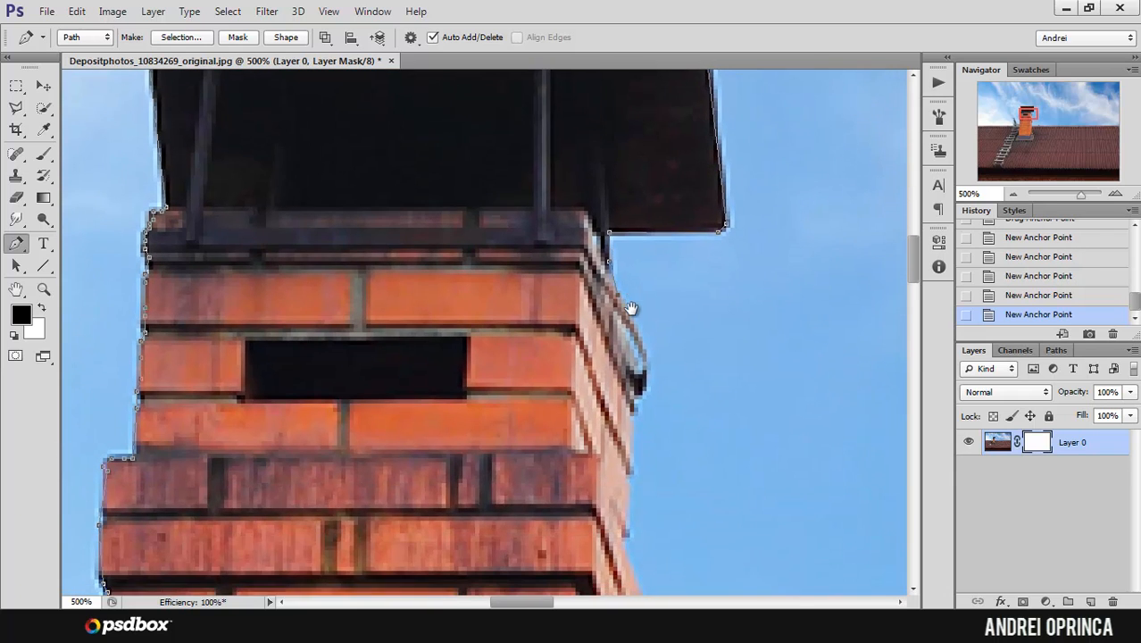
click(646, 358)
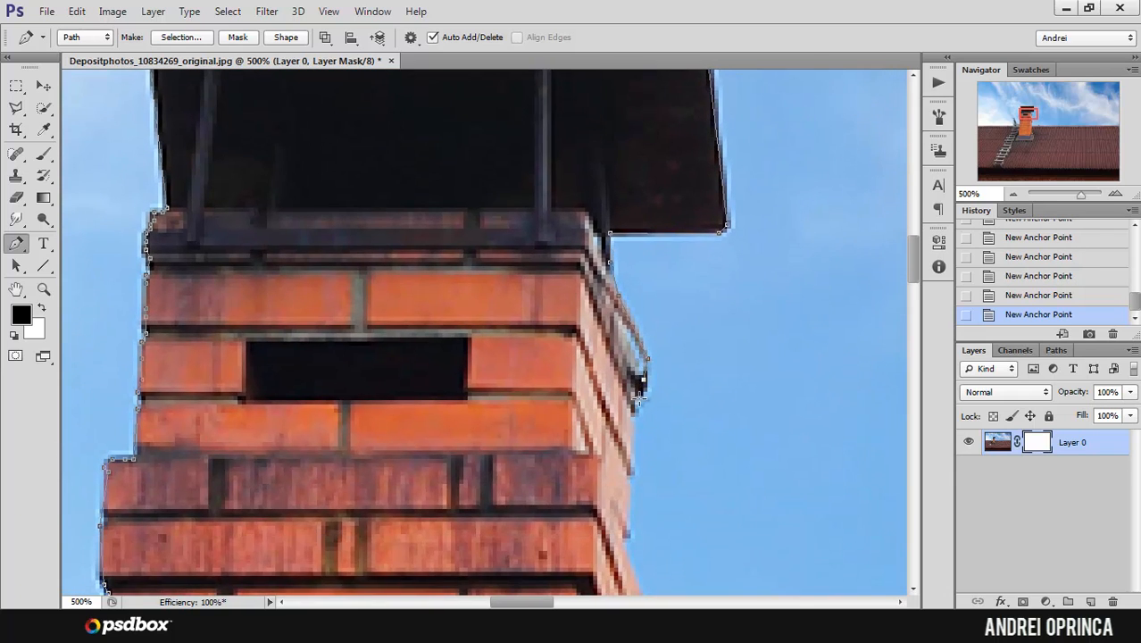
click(631, 475)
key(ctrl+z)
click(629, 475)
click(628, 532)
Step: Trace the path around the right end of the chimney's protruding courses and down the brickwork to the roof ridge
scroll(620, 531, down, 5)
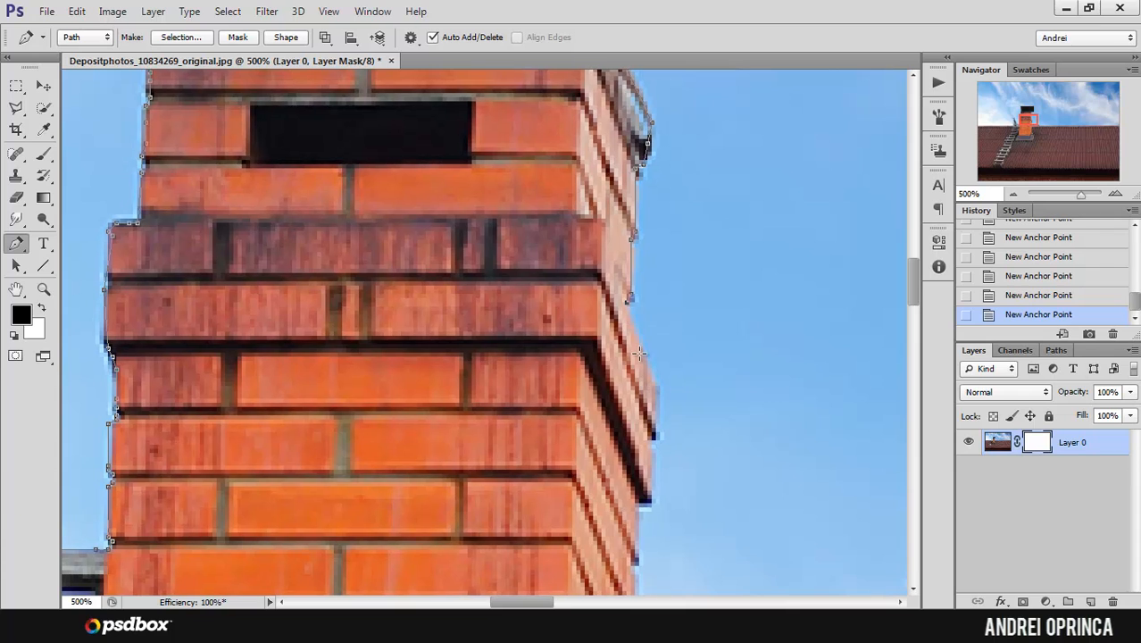
click(659, 386)
scroll(678, 308, down, 3)
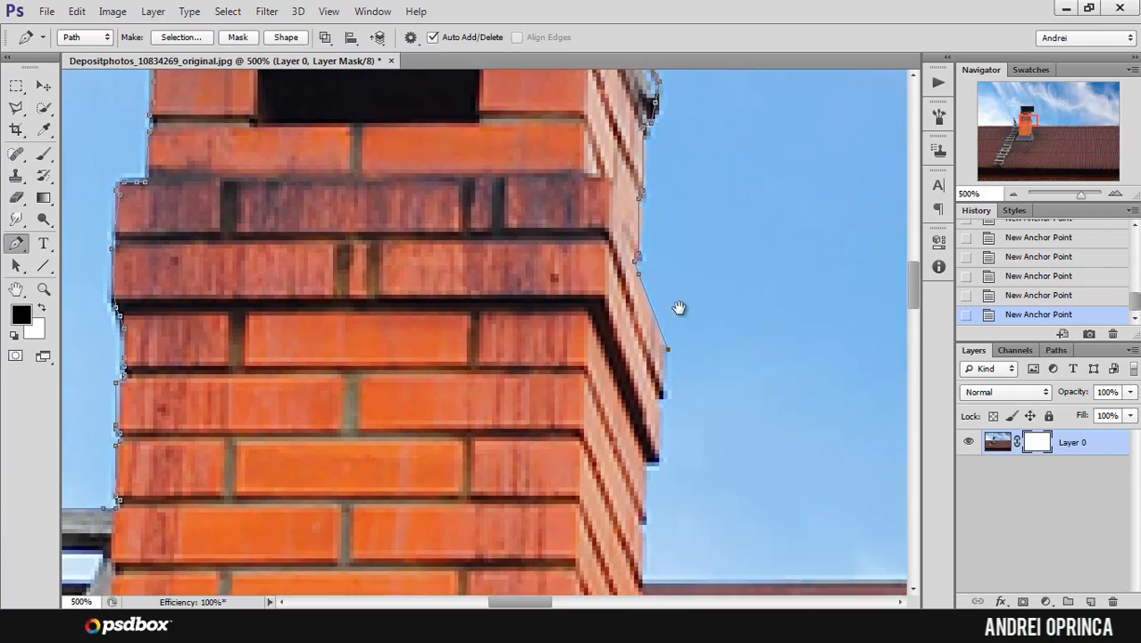
click(675, 319)
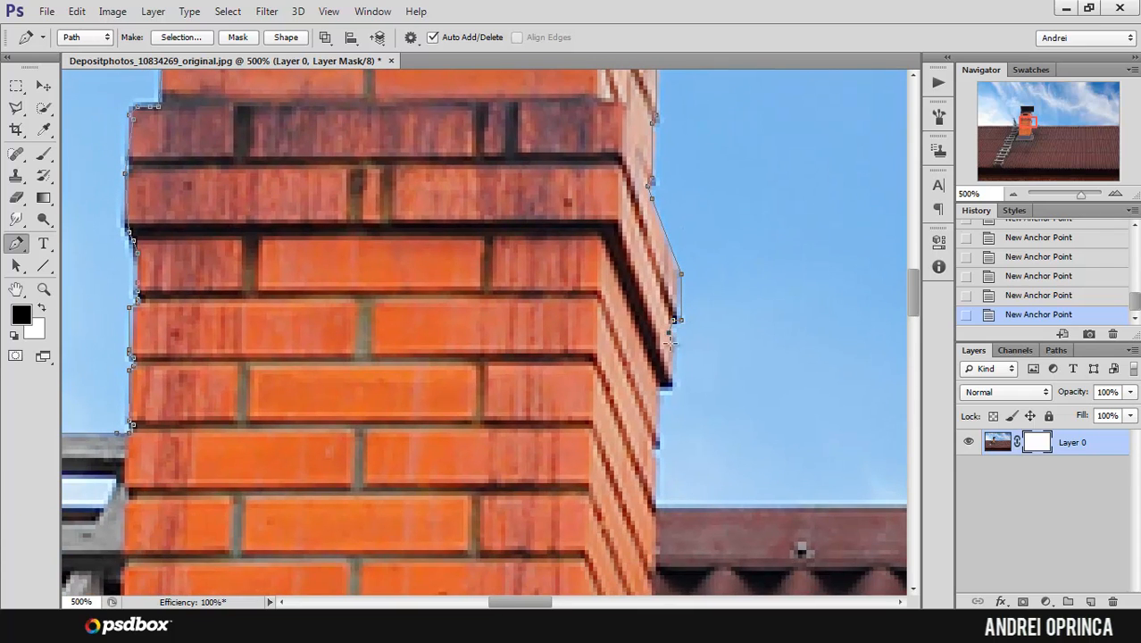
click(667, 385)
drag(644, 455, 379, 298)
click(658, 350)
ctrl+alt+click(665, 347)
ctrl+alt+click(666, 345)
ctrl+alt+click(666, 342)
ctrl+click(497, 303)
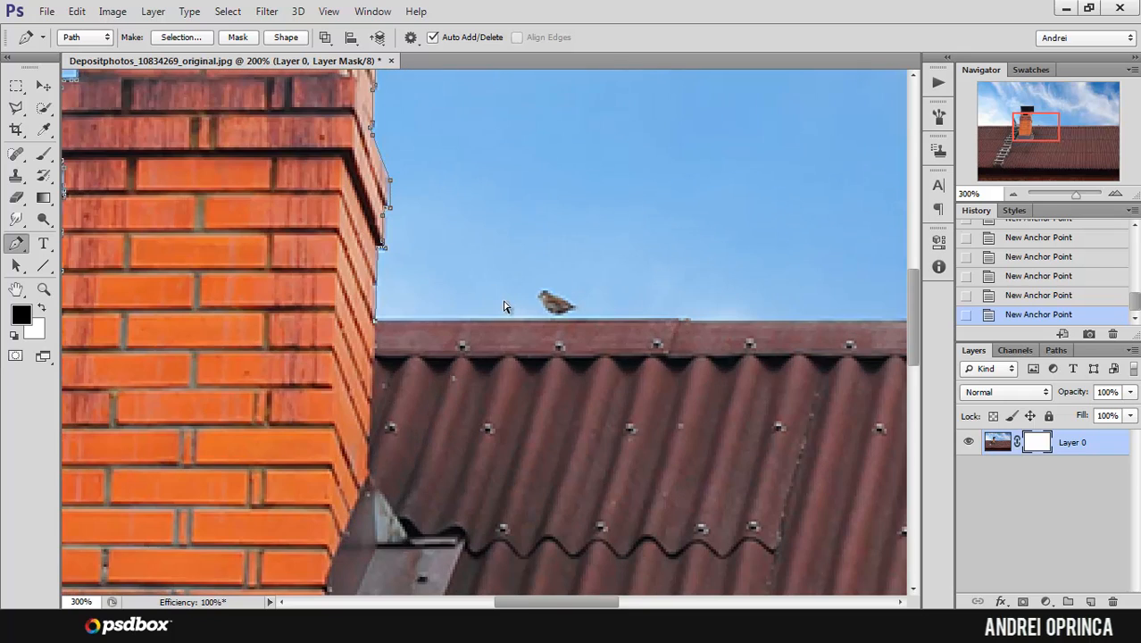
Step: Start a path component on the ridge beside the bird and trace the roof's top edge to the right
click(486, 319)
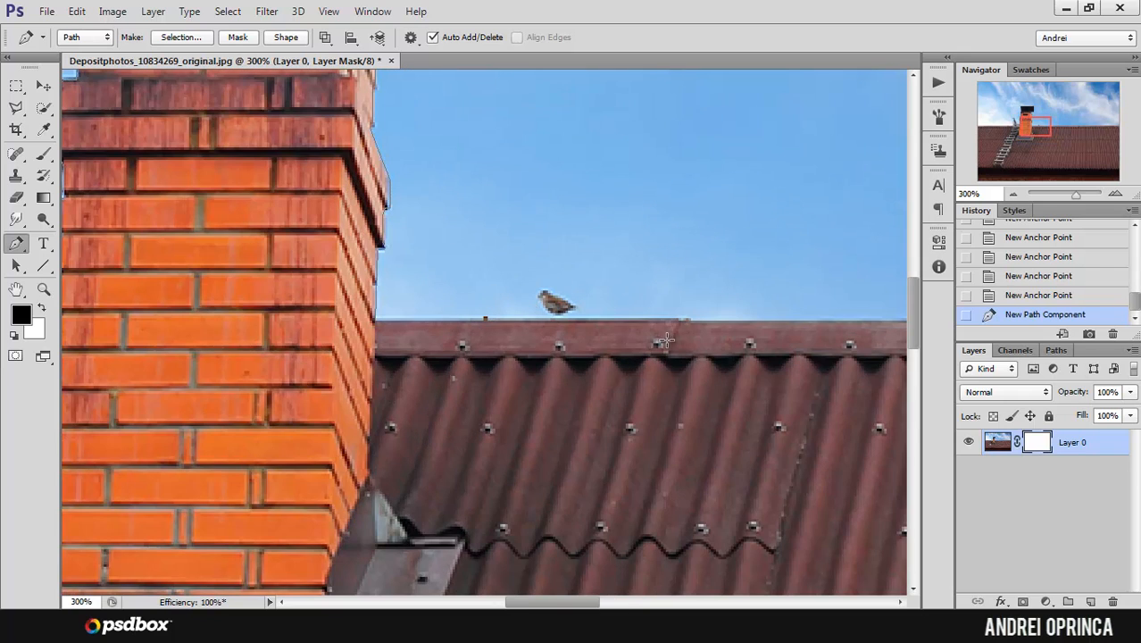
click(680, 320)
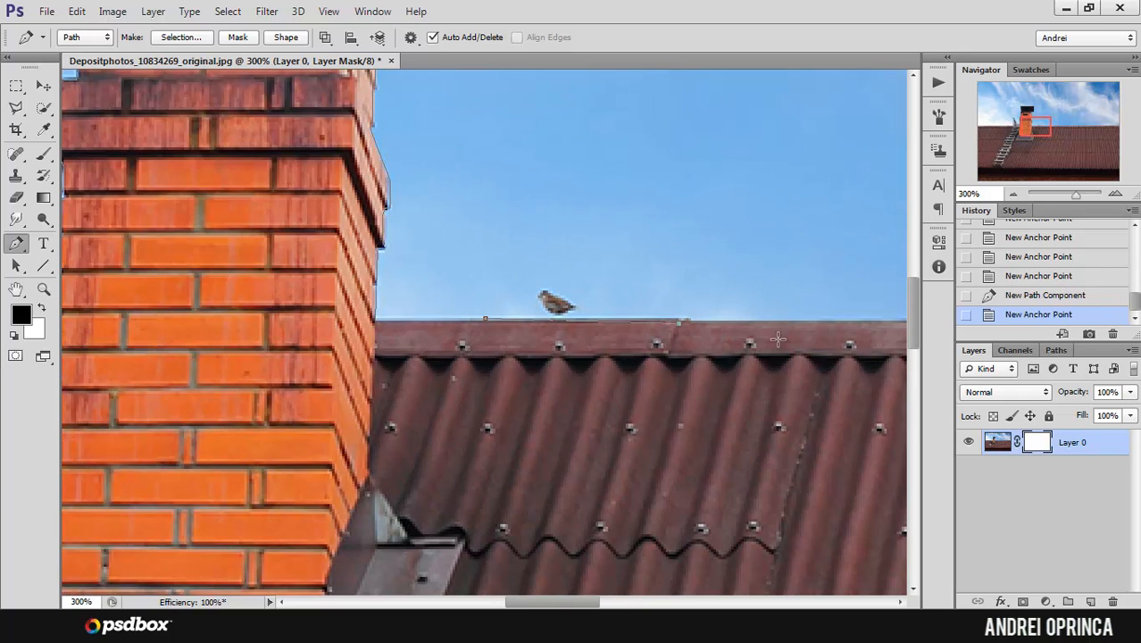
click(841, 320)
drag(841, 321, 465, 266)
click(787, 267)
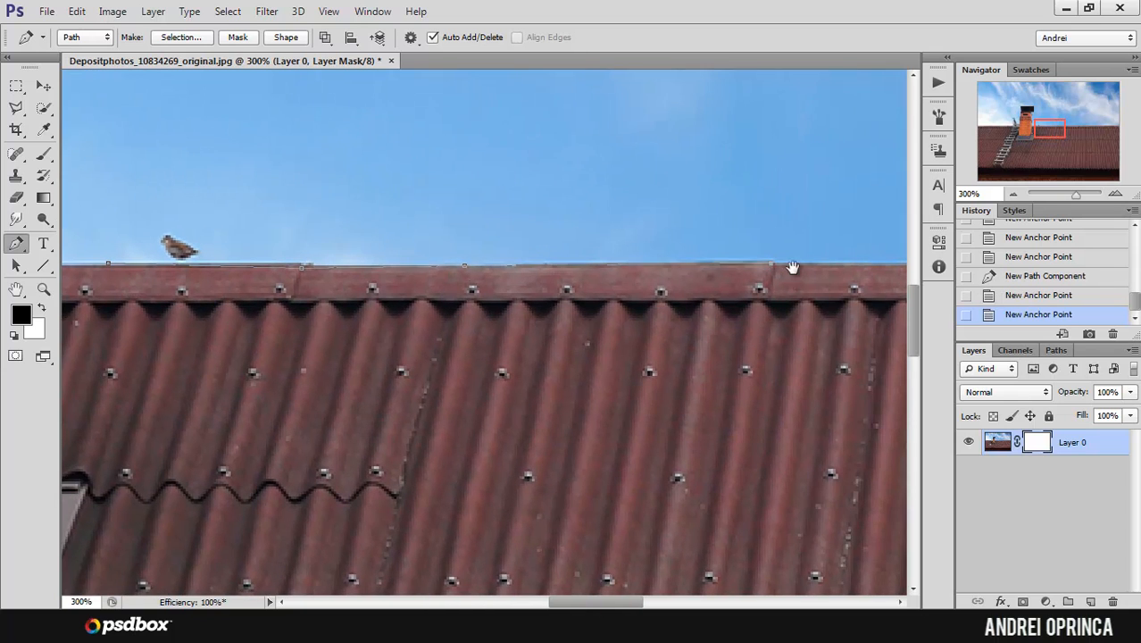
drag(791, 268, 399, 236)
click(734, 230)
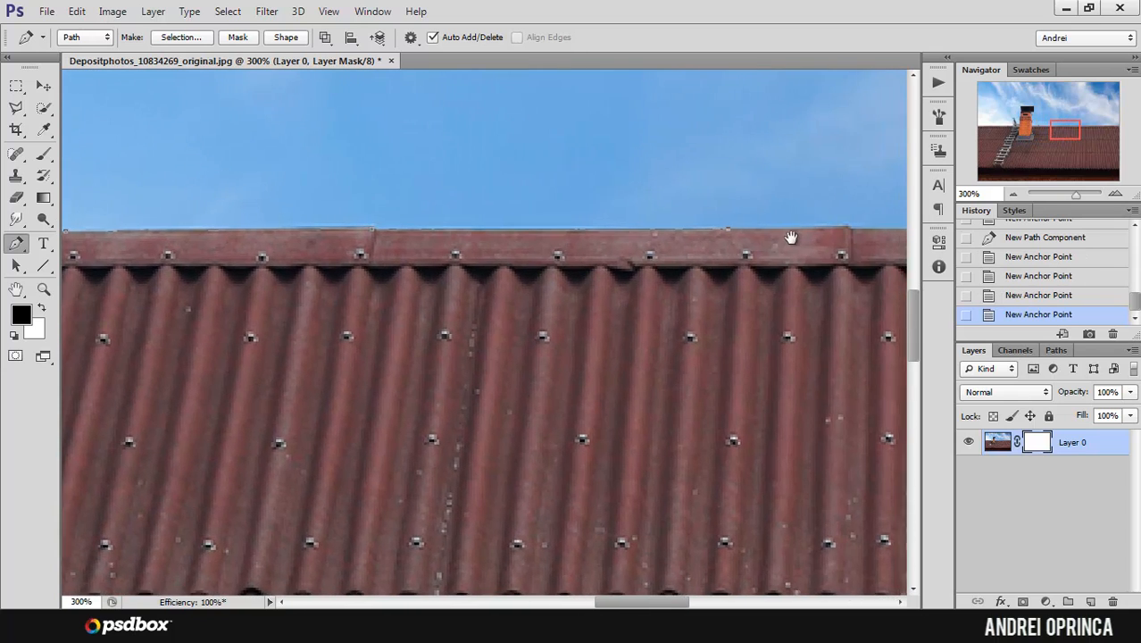
Step: Extend the ridge path past the next cap joint and move its last anchor point onto the roof edge
drag(789, 237, 549, 250)
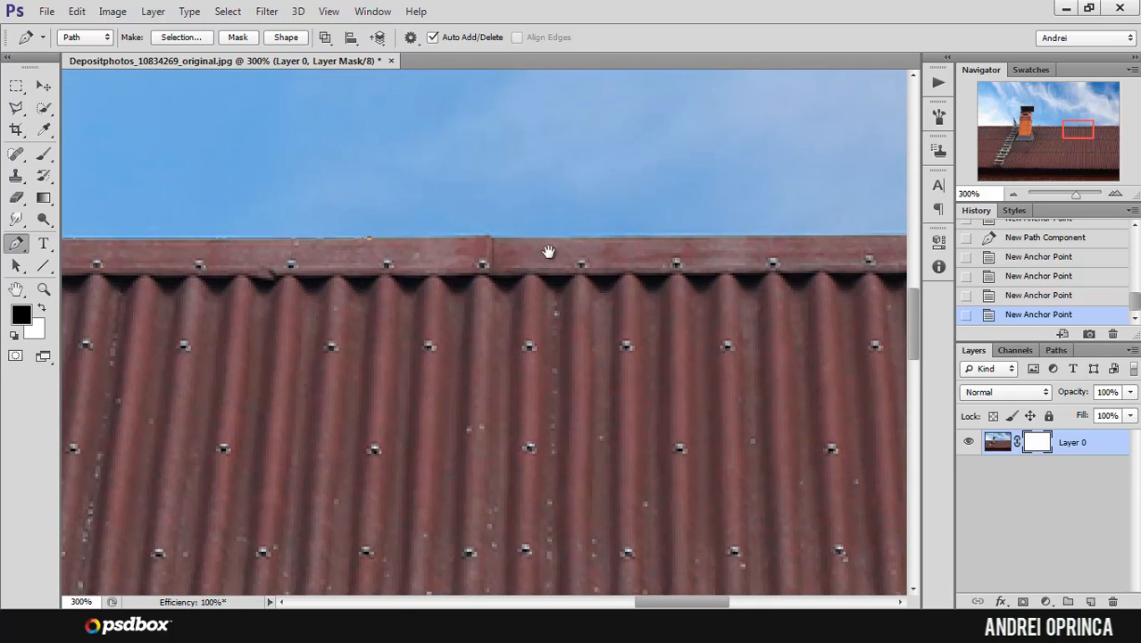
click(488, 235)
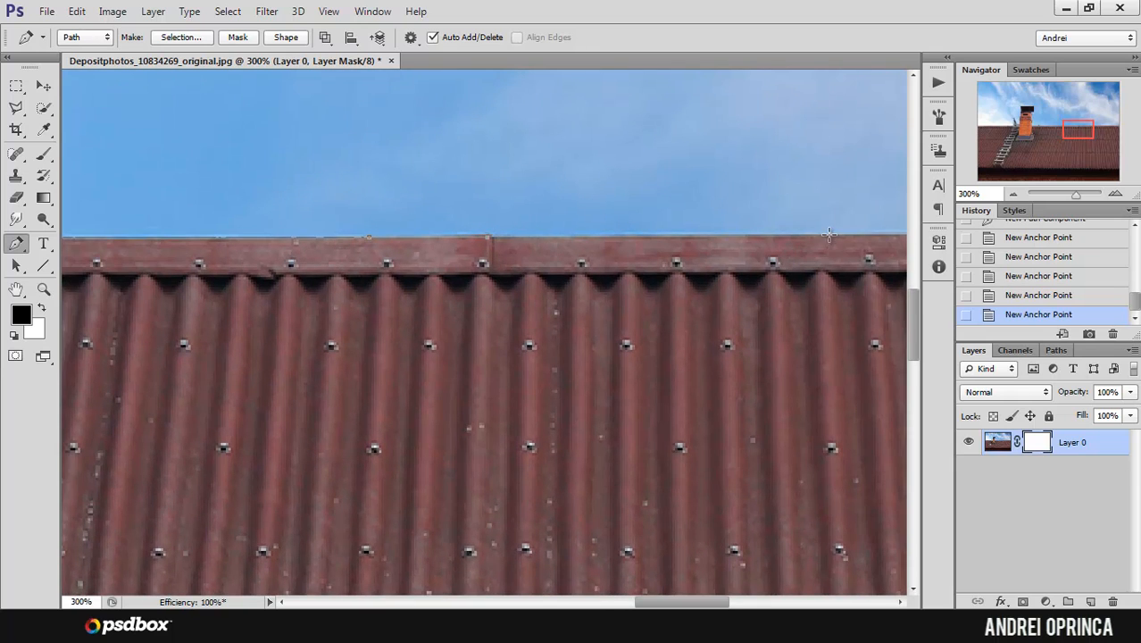
click(829, 234)
drag(837, 261, 458, 286)
click(652, 256)
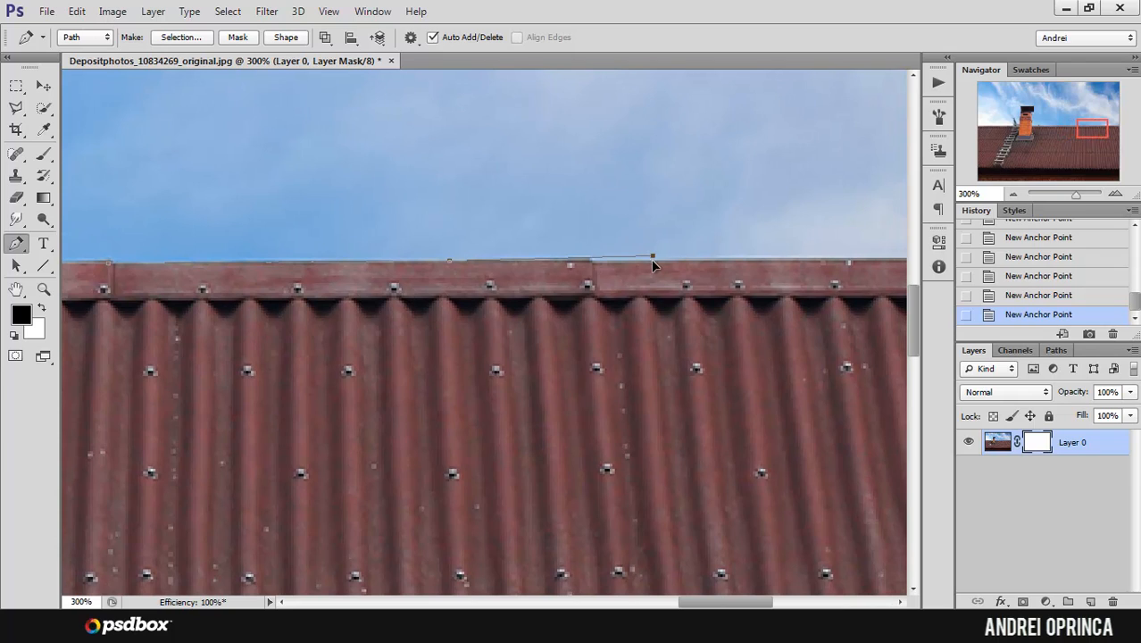
drag(651, 259, 656, 233)
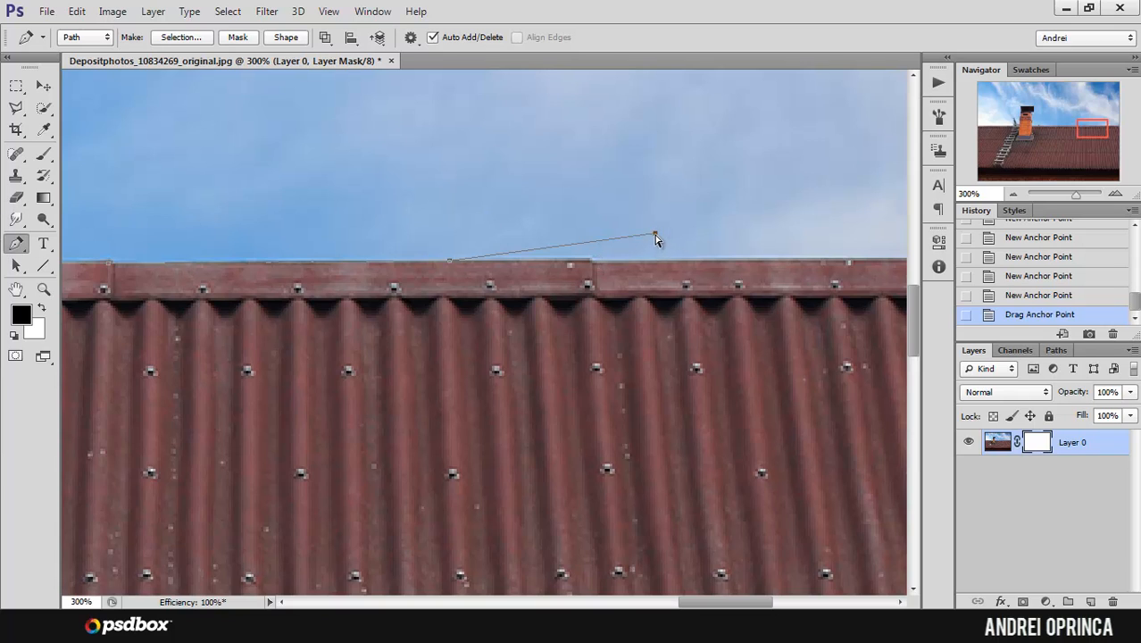
drag(655, 239, 632, 260)
Step: Extend the ridge path with an anchor point placed in the sky above the roof edge
drag(757, 269, 574, 261)
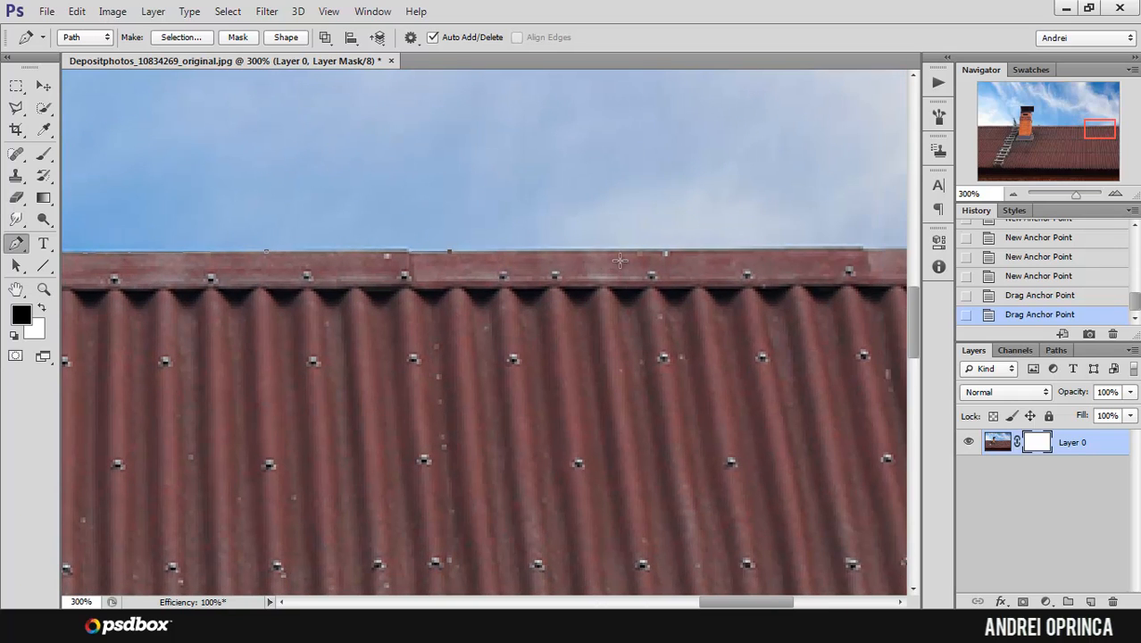
click(757, 247)
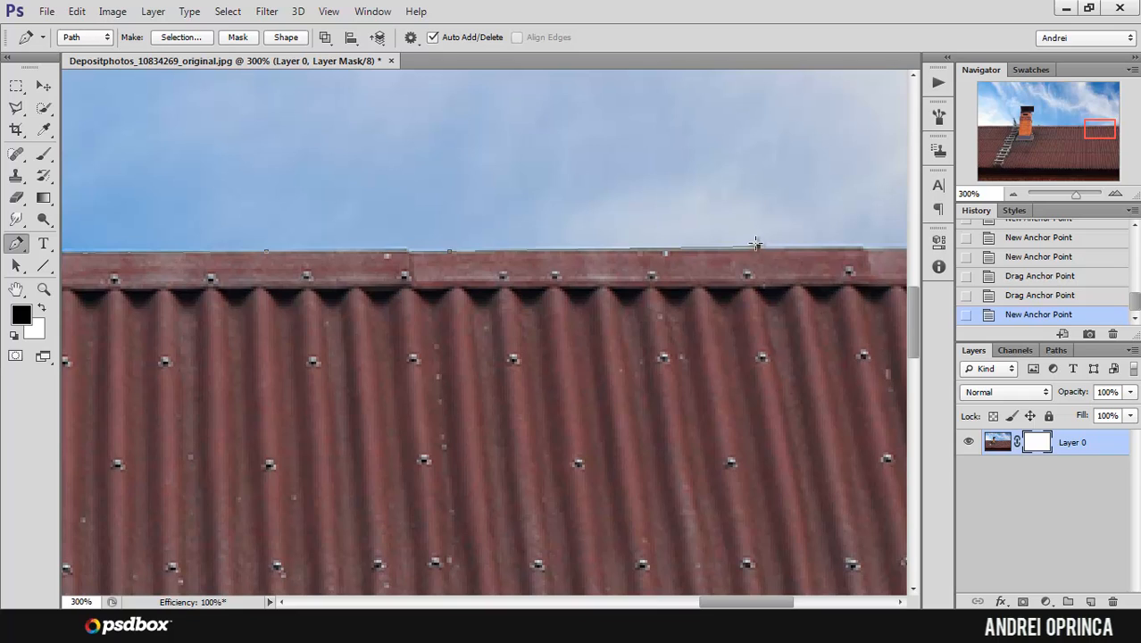
drag(755, 244, 754, 247)
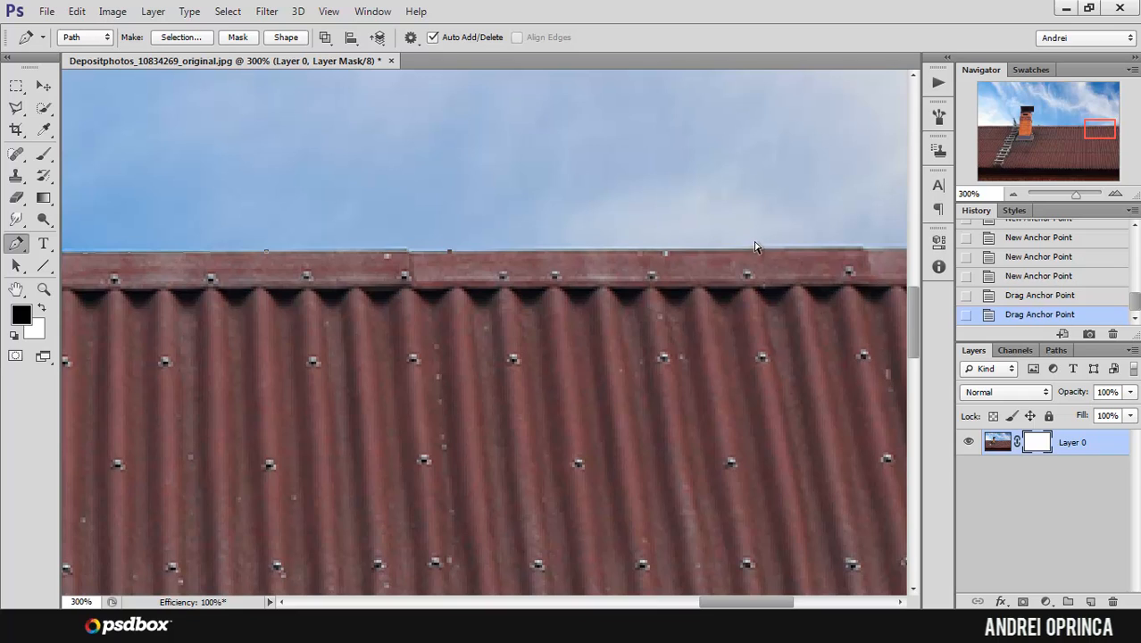
click(672, 181)
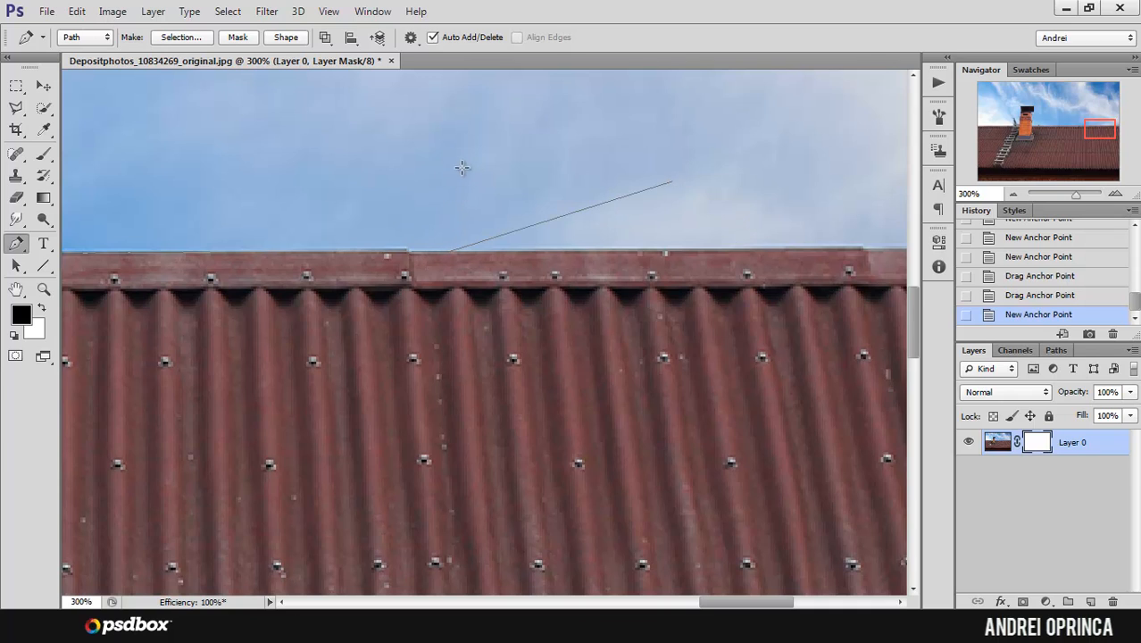
click(455, 173)
click(517, 153)
click(647, 145)
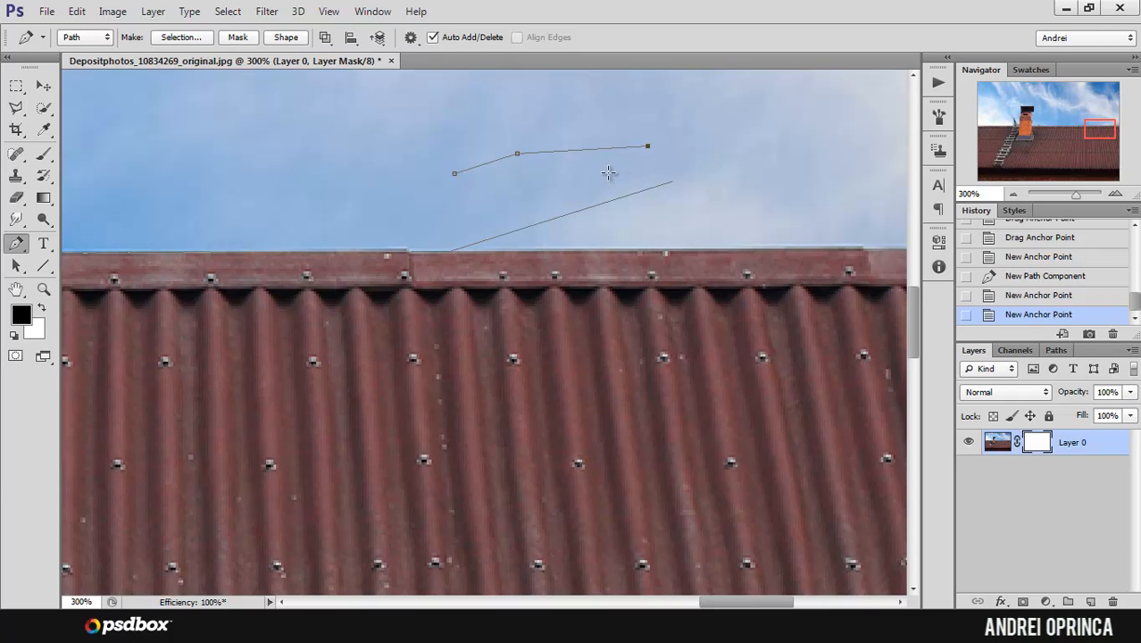
key(ctrl+alt+z)
key(ctrl+alt+z)
key(ctrl+alt+z)
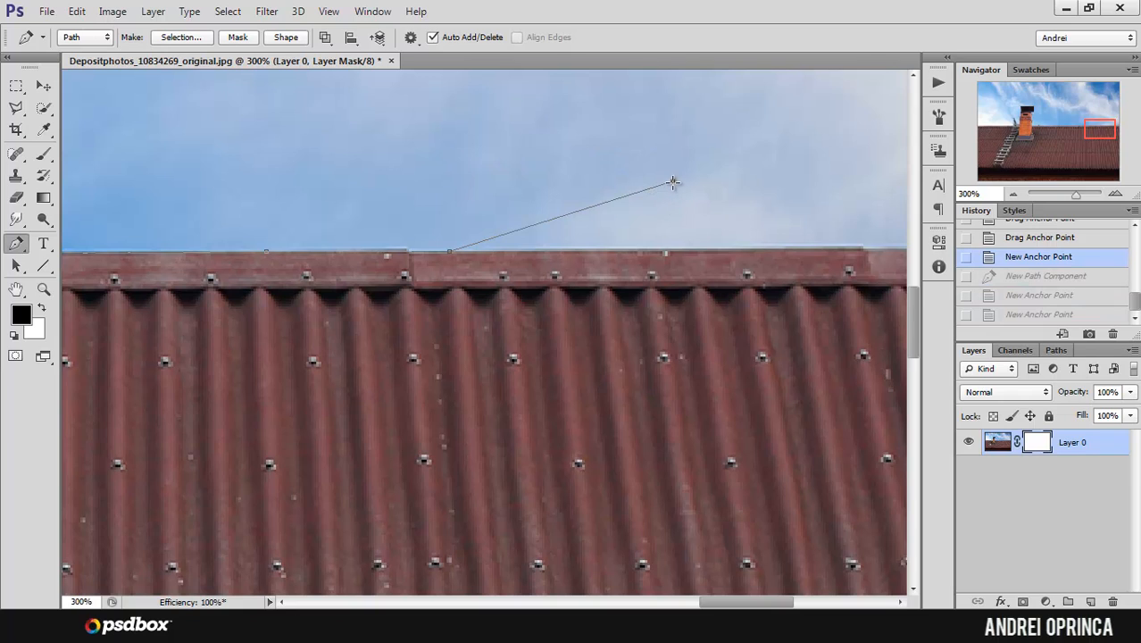
Step: Move the anchor point from the sky down onto the ridge, then resume the path from it along the roof edge
drag(672, 184, 658, 248)
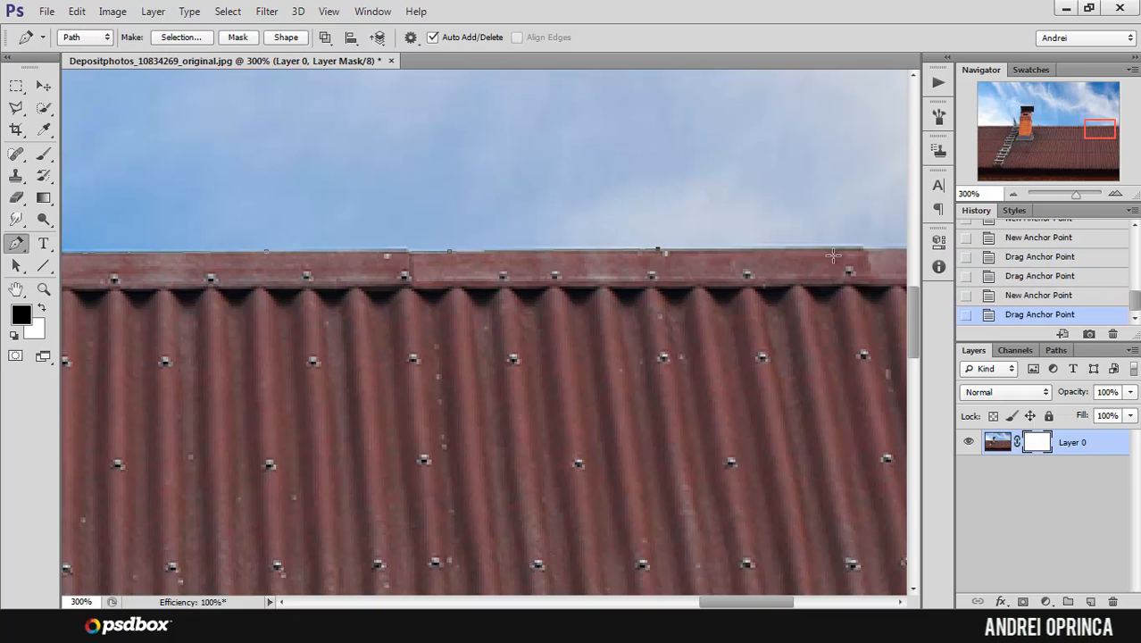
click(849, 248)
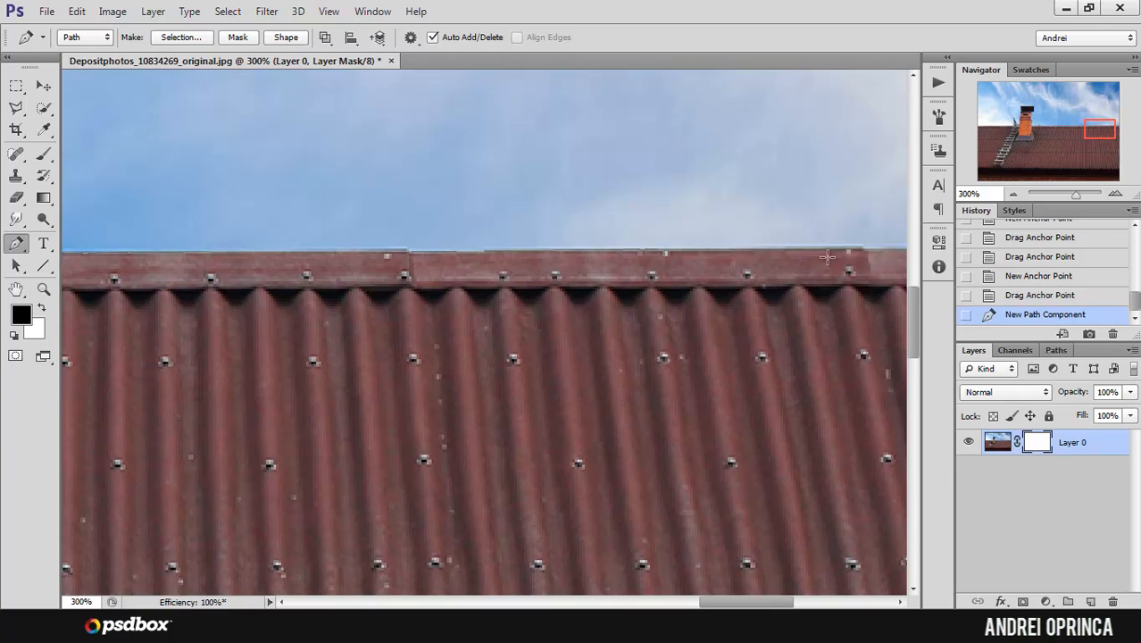
drag(852, 253, 851, 251)
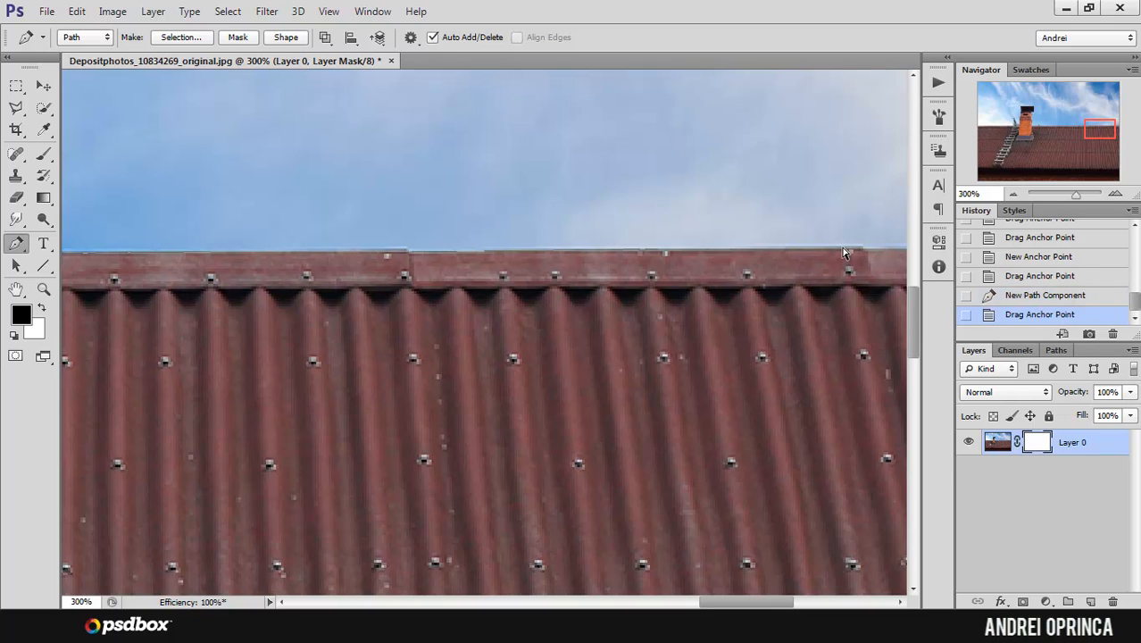
key(ctrl+alt+z)
key(ctrl+alt+z)
click(656, 248)
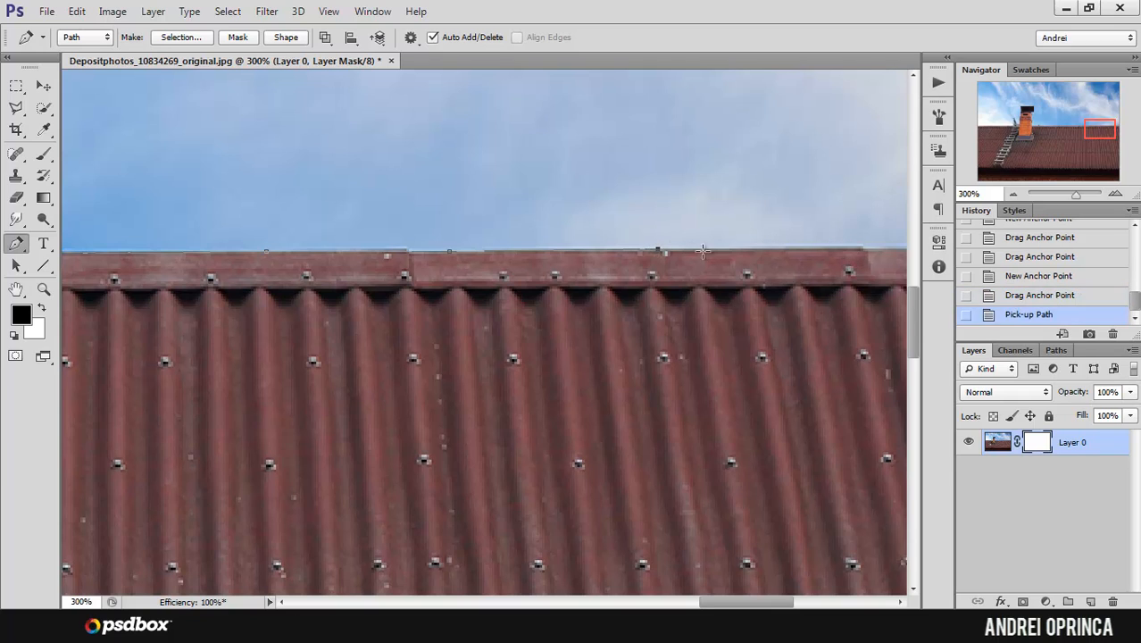
click(782, 250)
Step: Continue the ridge path just past the image's right edge and align the anchor point before it with the roof
drag(787, 250, 665, 250)
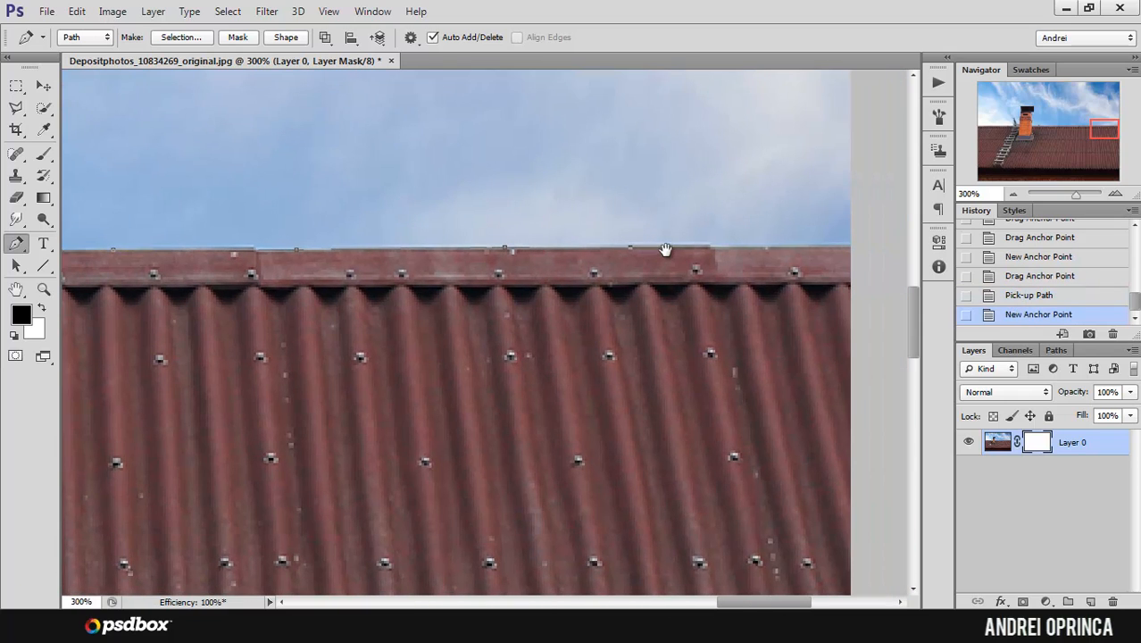
click(762, 246)
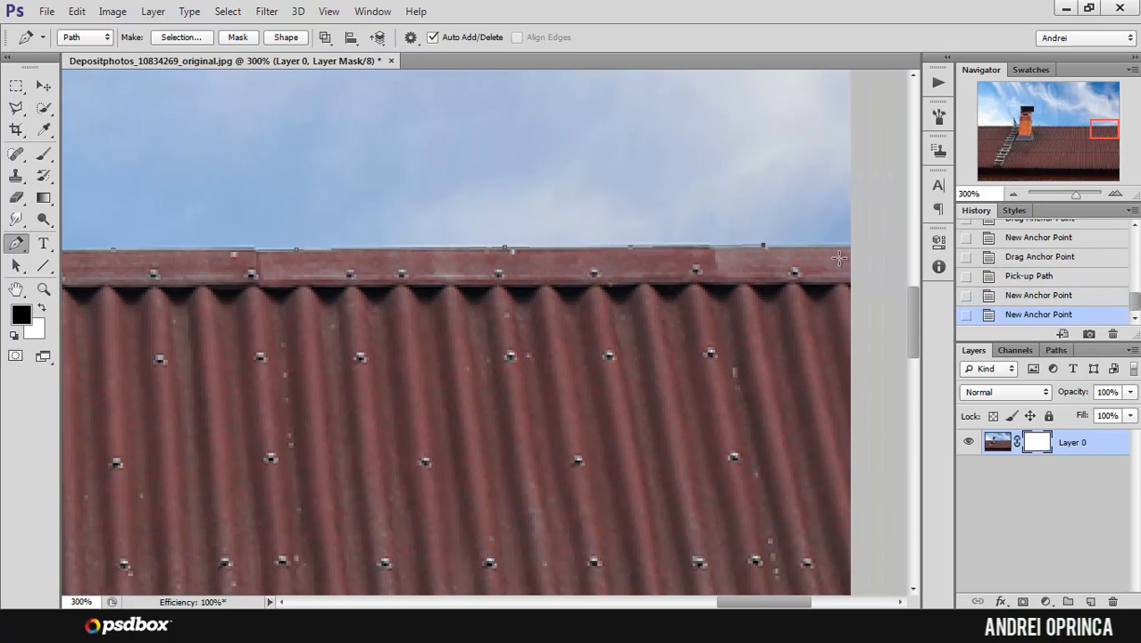
click(858, 249)
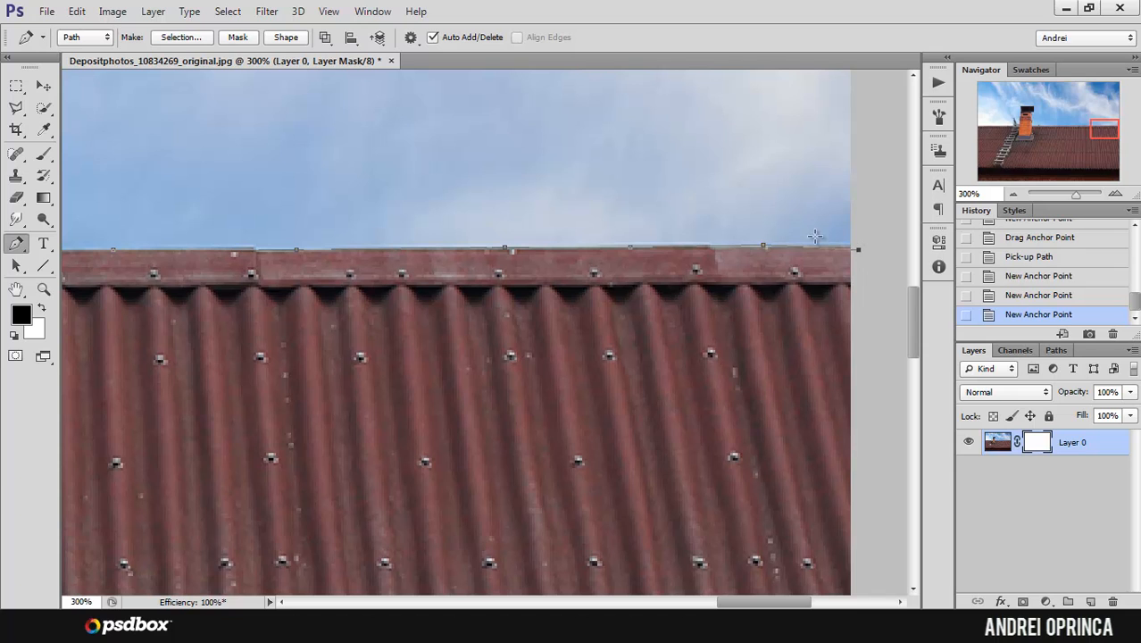
drag(760, 246, 772, 242)
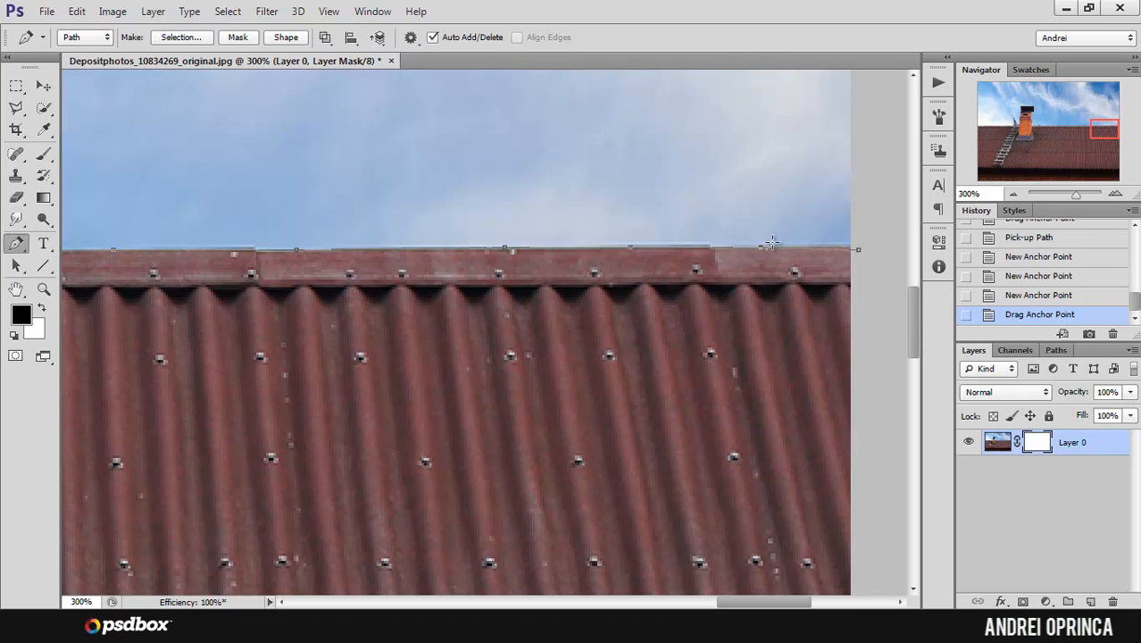
Step: Extend the path outside the canvas up the right side, over the sky and down the left side towards the ridge
key(ctrl+minus)
key(ctrl+minus)
key(ctrl+minus)
key(ctrl+minus)
key(ctrl+minus)
key(ctrl+minus)
click(785, 243)
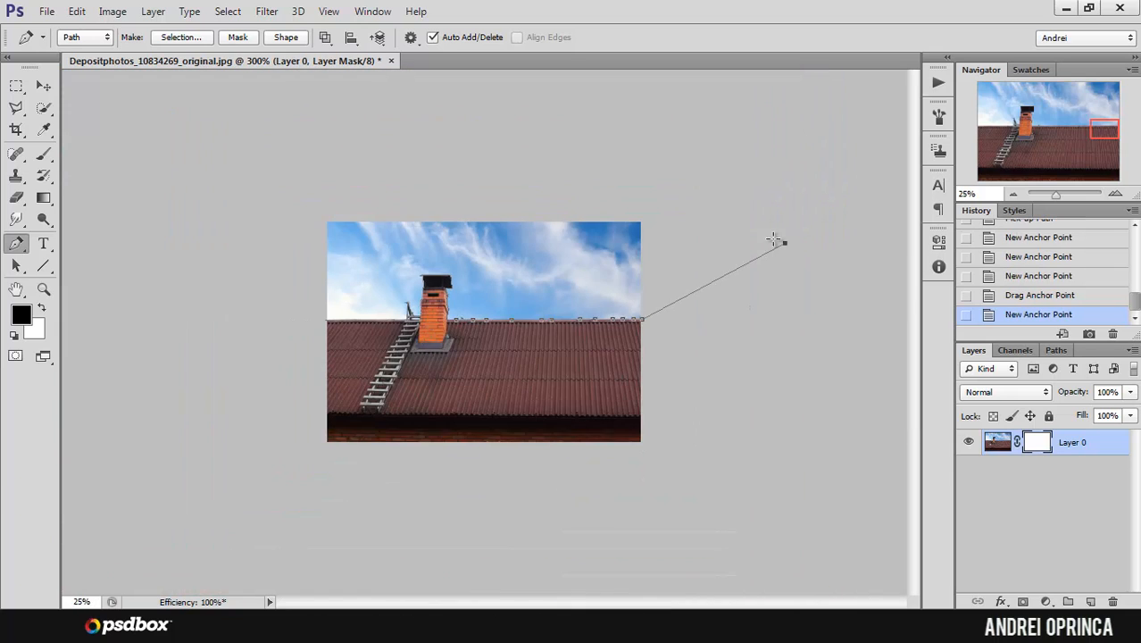
key(ctrl+z)
click(657, 287)
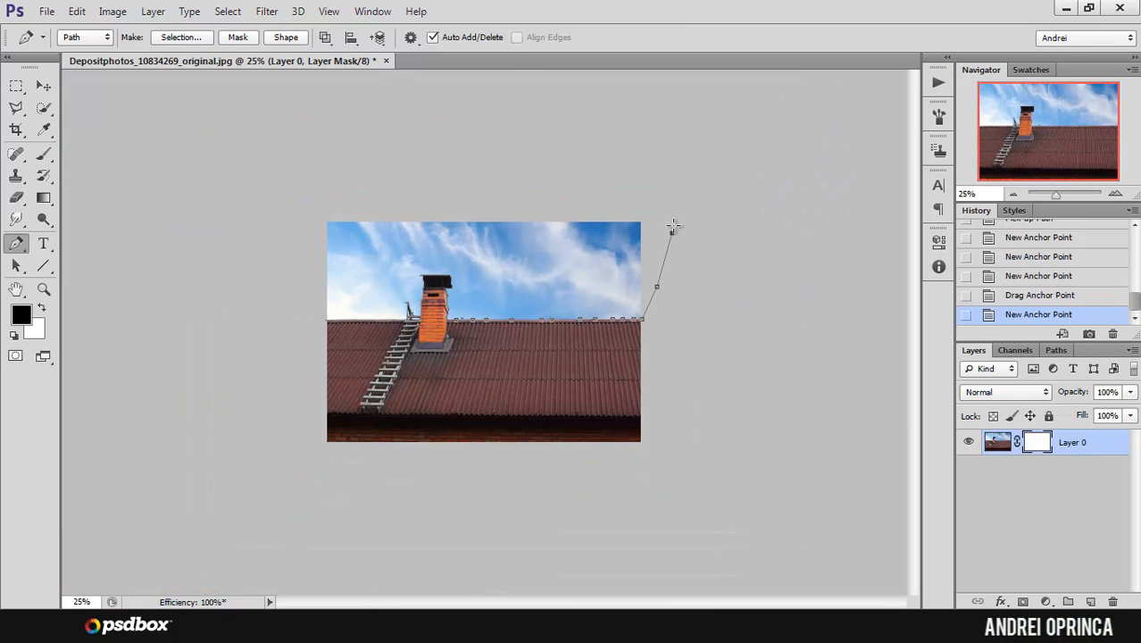
click(672, 233)
click(555, 167)
click(332, 173)
click(288, 222)
click(286, 275)
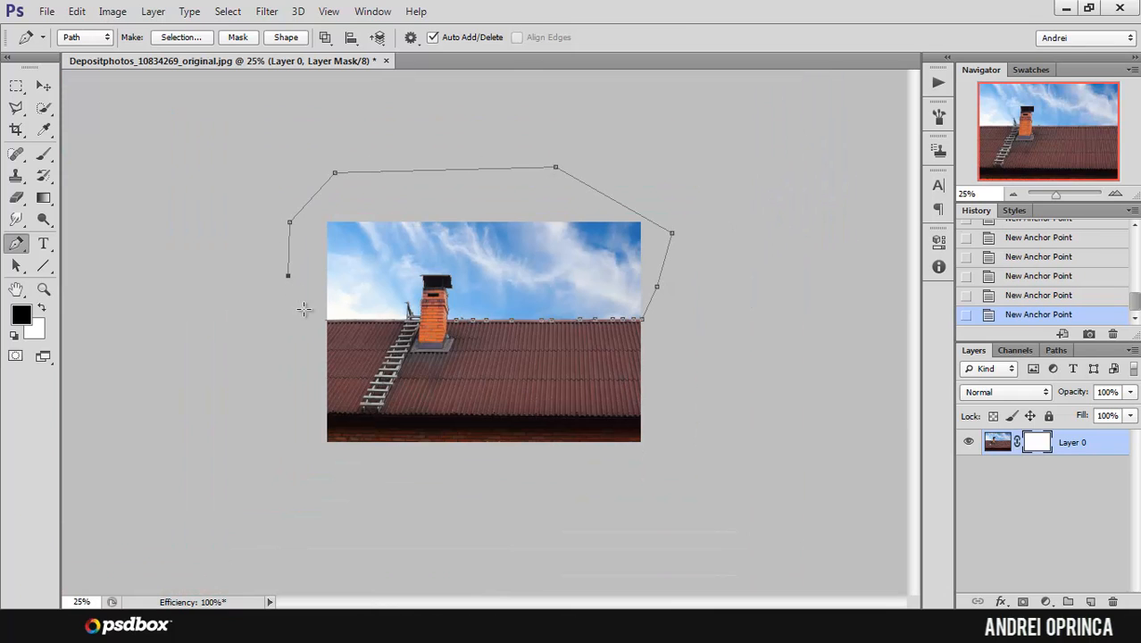
click(303, 310)
Step: Pick up the outer path's open end and join it to the ridge path's starting anchor at the image's left edge
ctrl+click(313, 317)
ctrl+click(308, 317)
ctrl+click(254, 319)
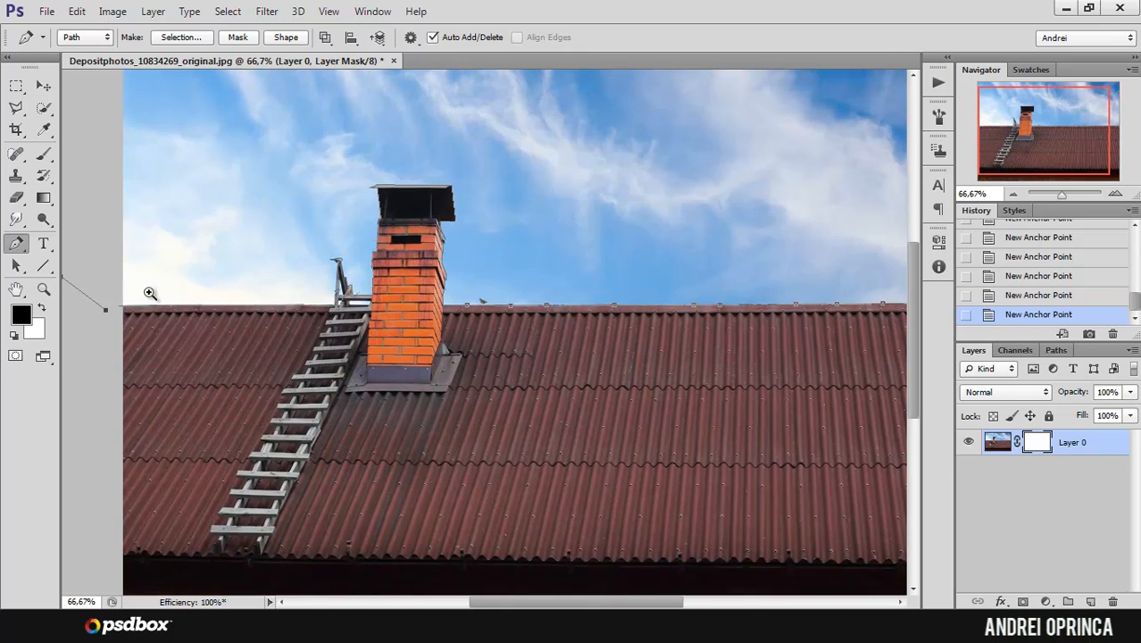
ctrl+click(116, 294)
ctrl+click(120, 304)
ctrl+click(121, 307)
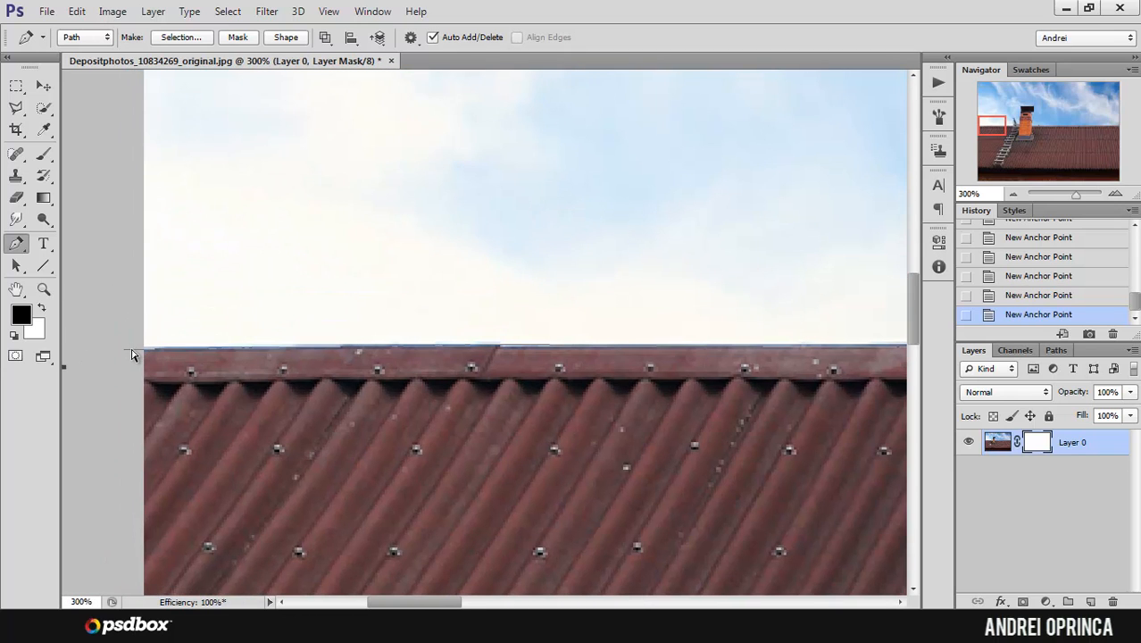
drag(121, 346, 281, 331)
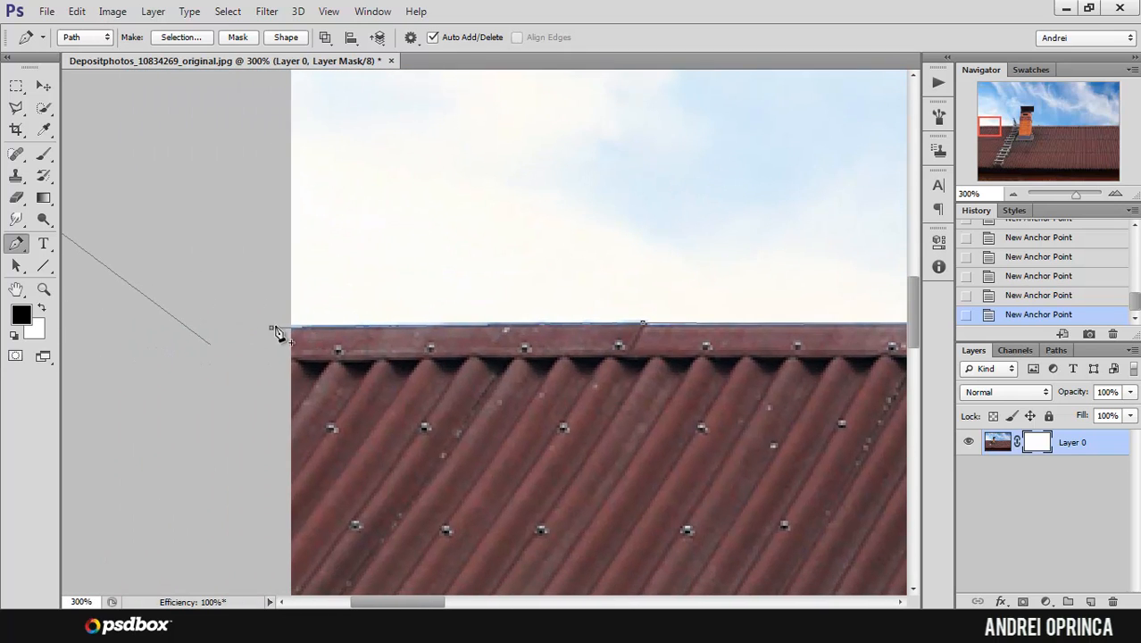
click(208, 344)
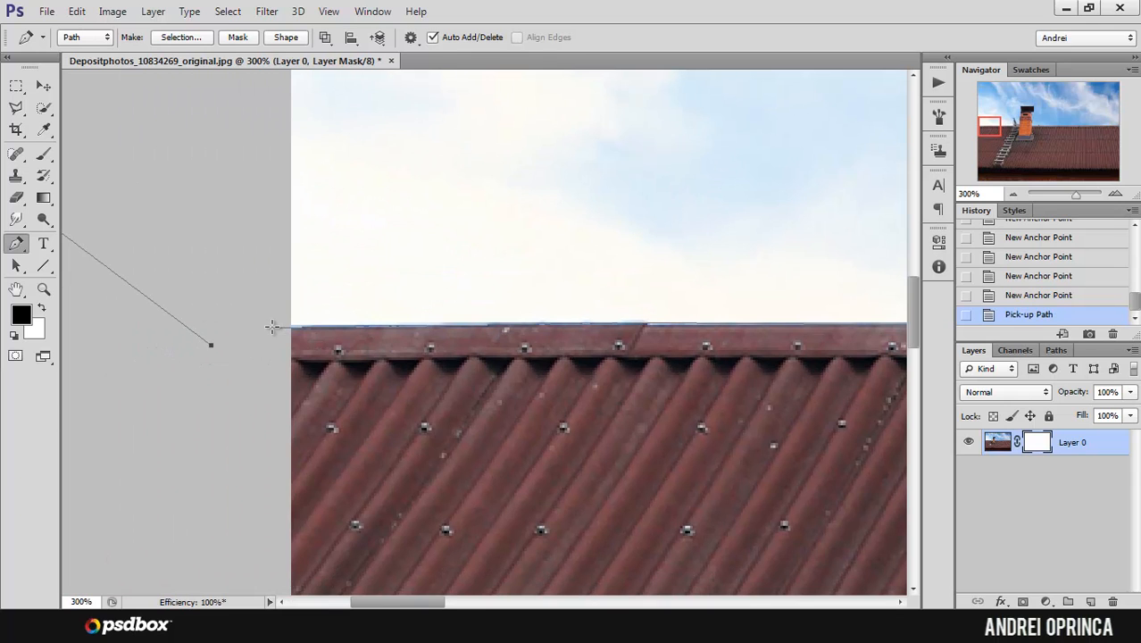
click(272, 326)
alt+click(416, 258)
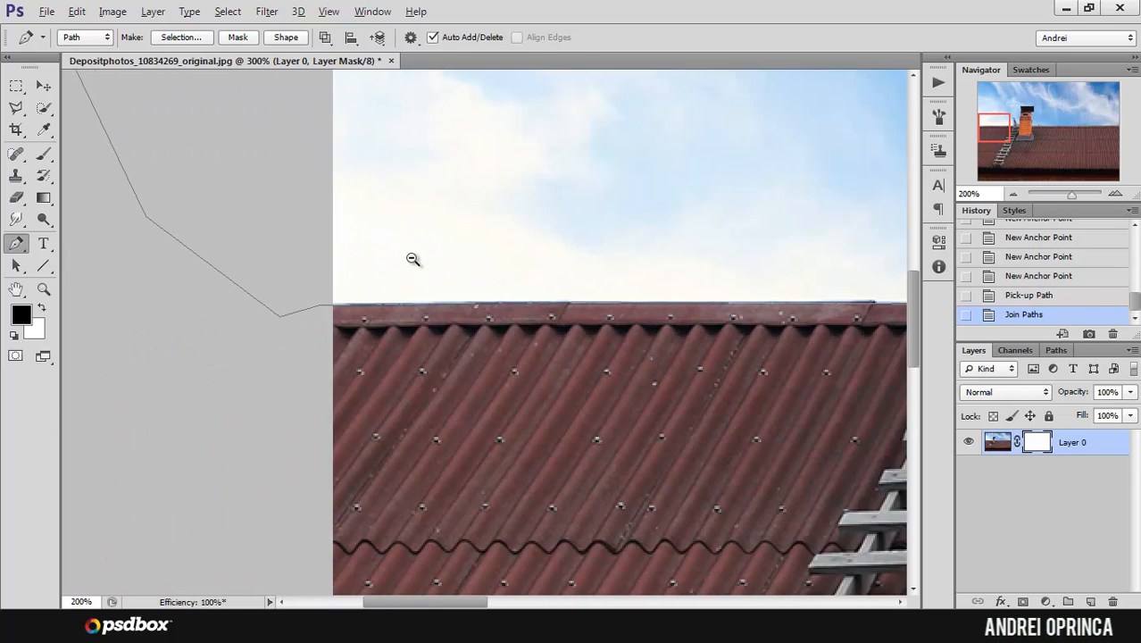
alt+click(415, 258)
alt+click(415, 258)
alt+click(415, 258)
alt+click(415, 258)
click(399, 256)
key(ctrl+plus)
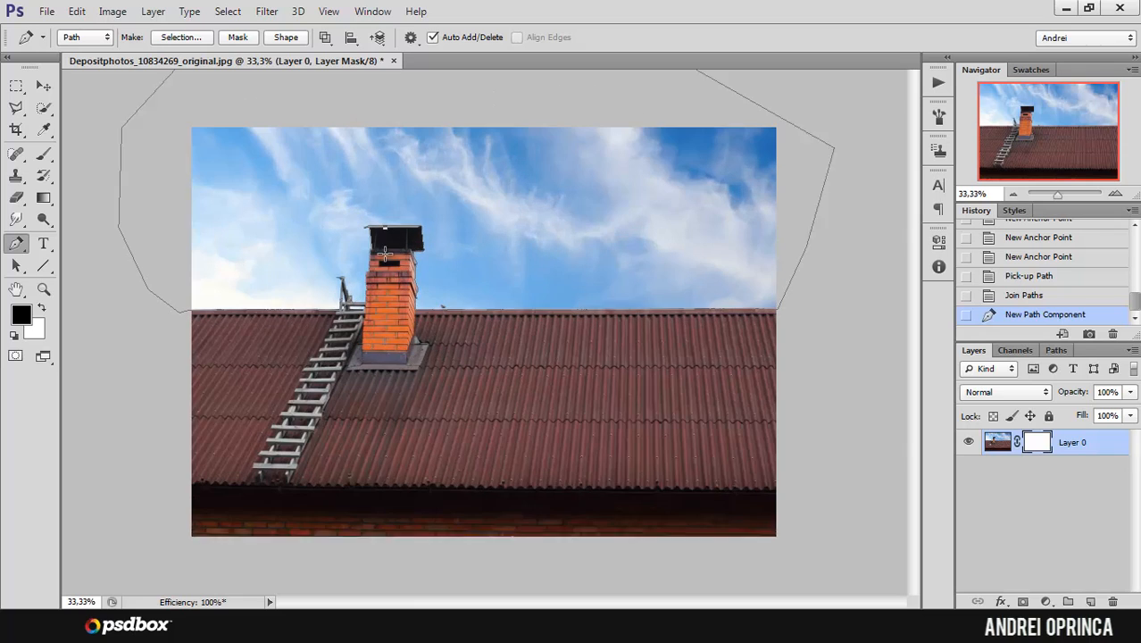
right_click(417, 225)
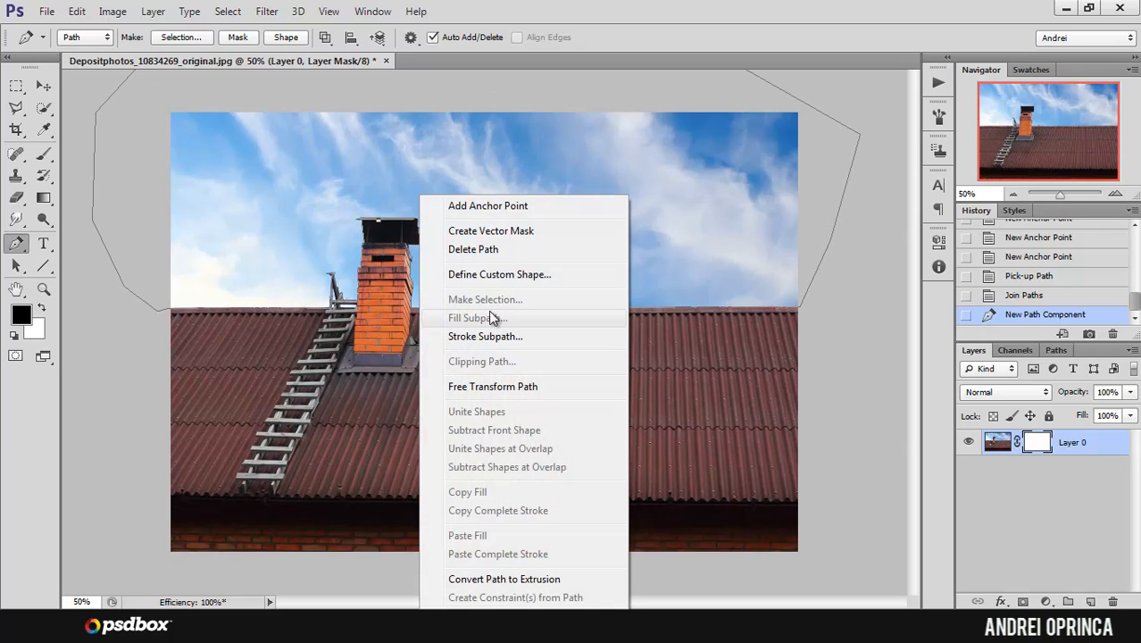
click(1056, 351)
click(1058, 353)
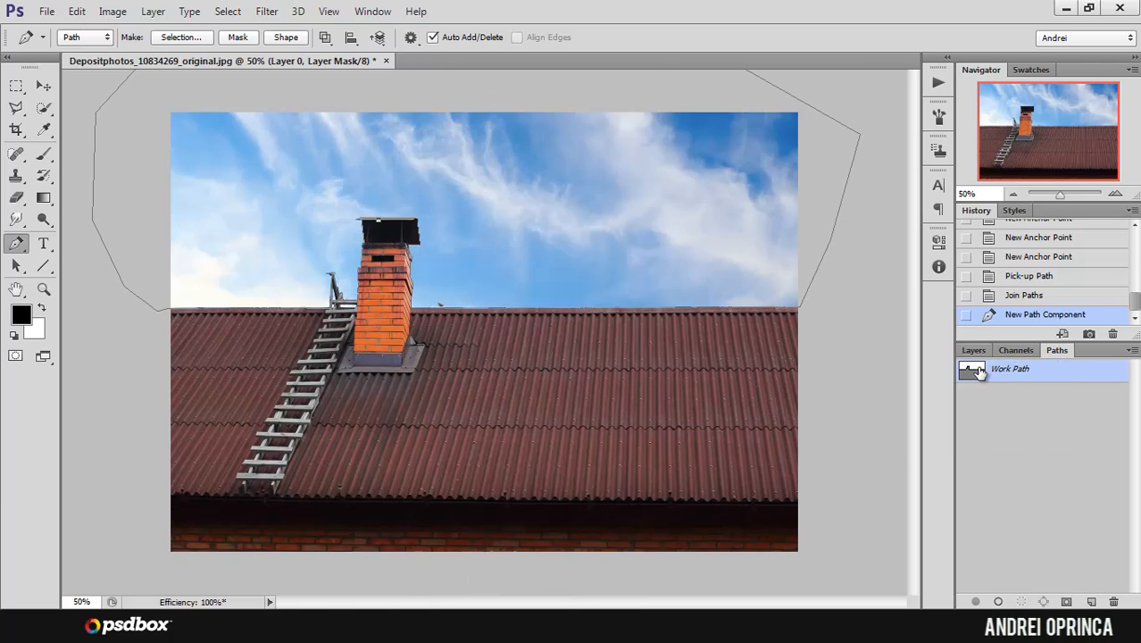
right_click(457, 149)
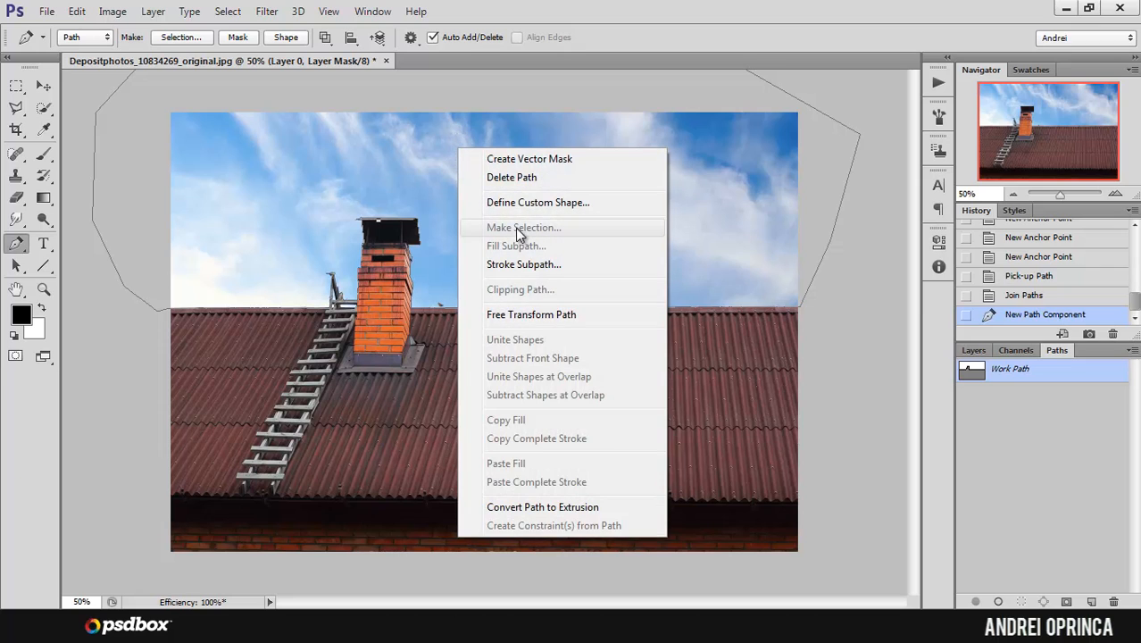
click(998, 372)
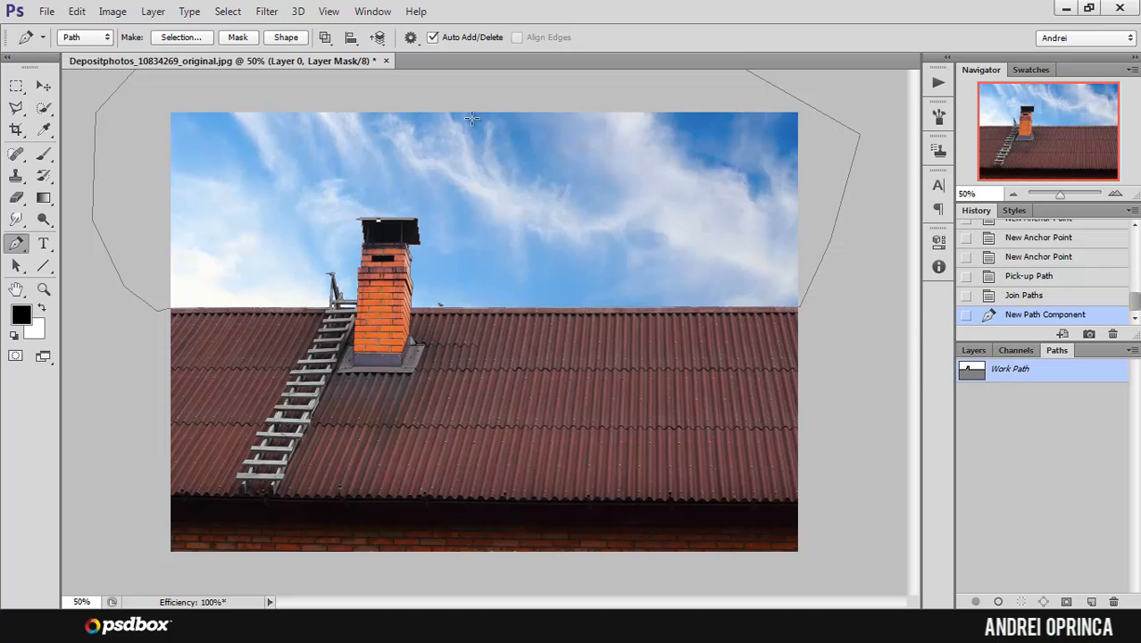
Step: Convert the closed path around the sky into a new anti-aliased selection with a feather radius of 0 pixels
click(180, 38)
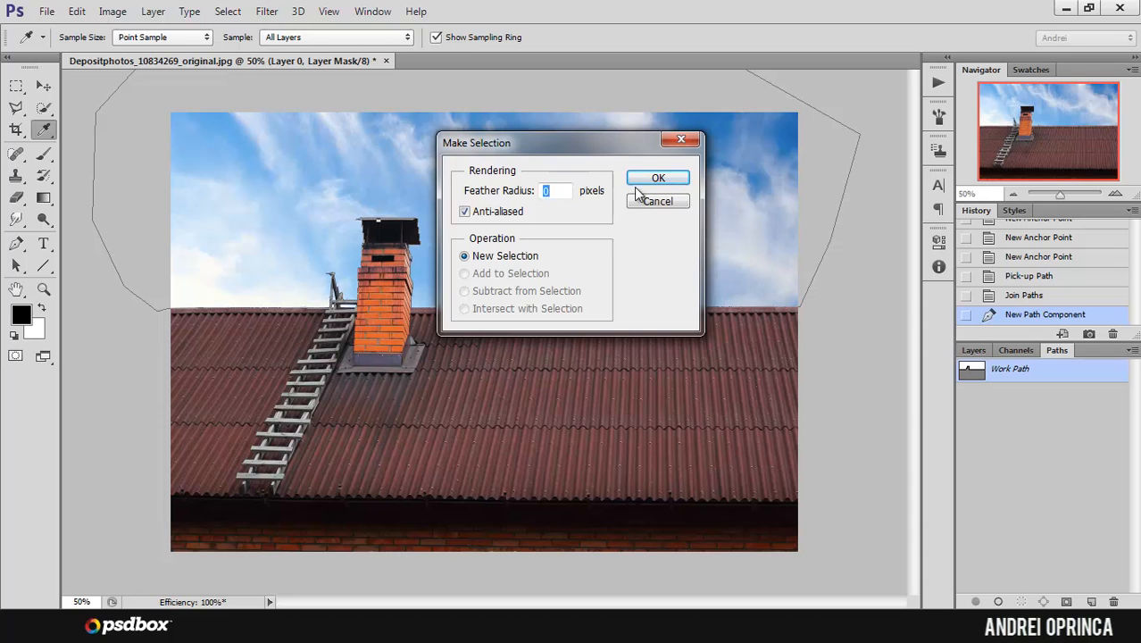
click(653, 182)
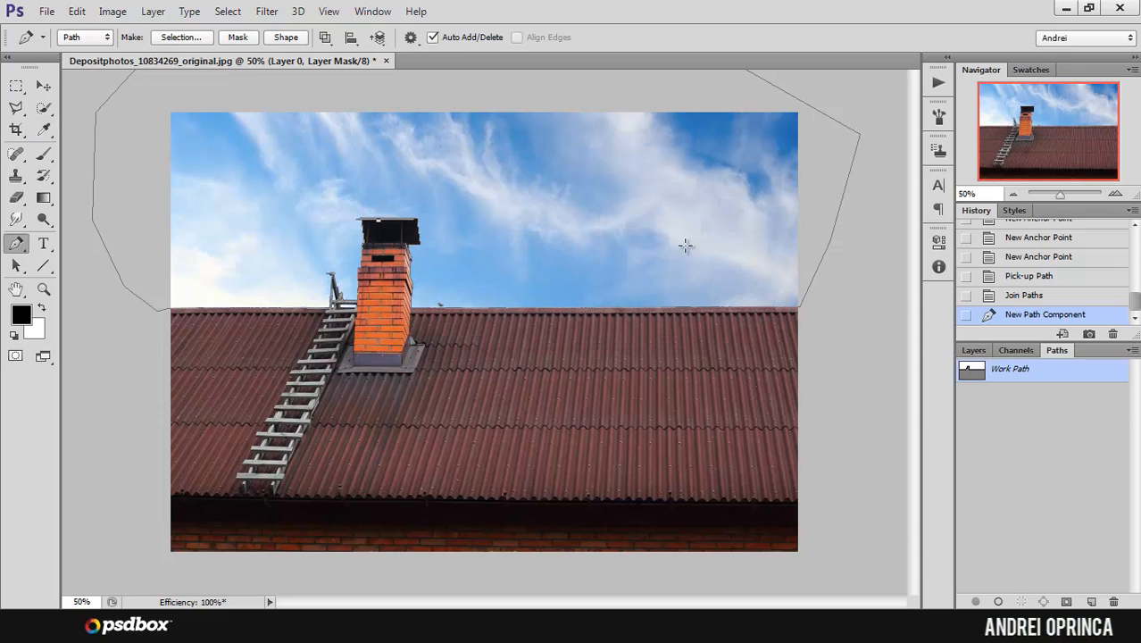
ctrl+click(622, 274)
ctrl+click(622, 274)
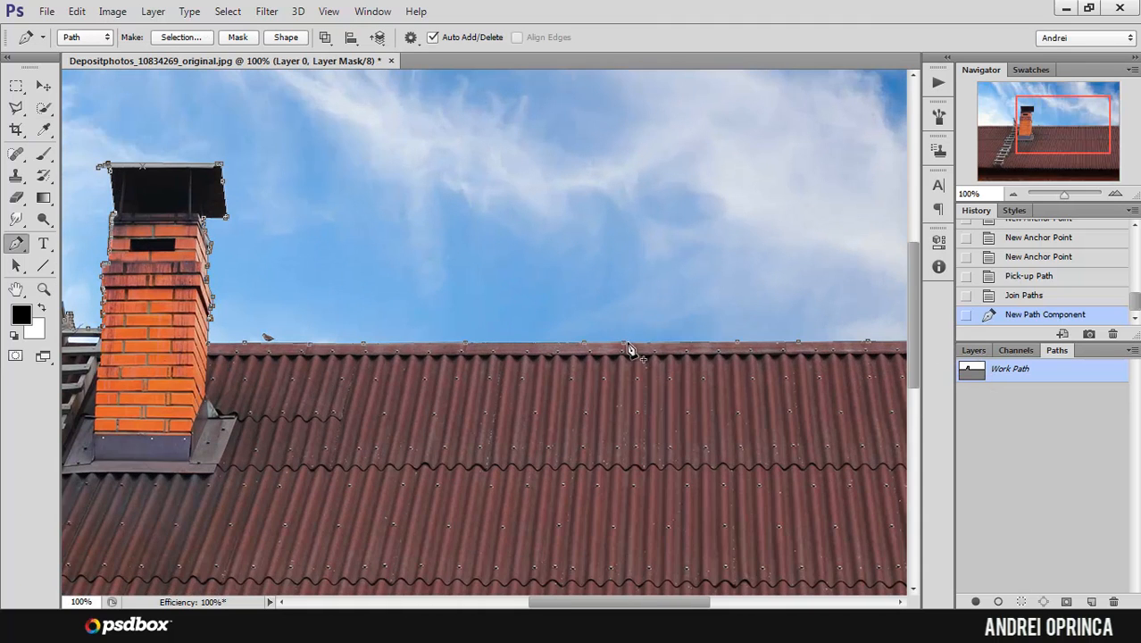
drag(708, 338, 540, 304)
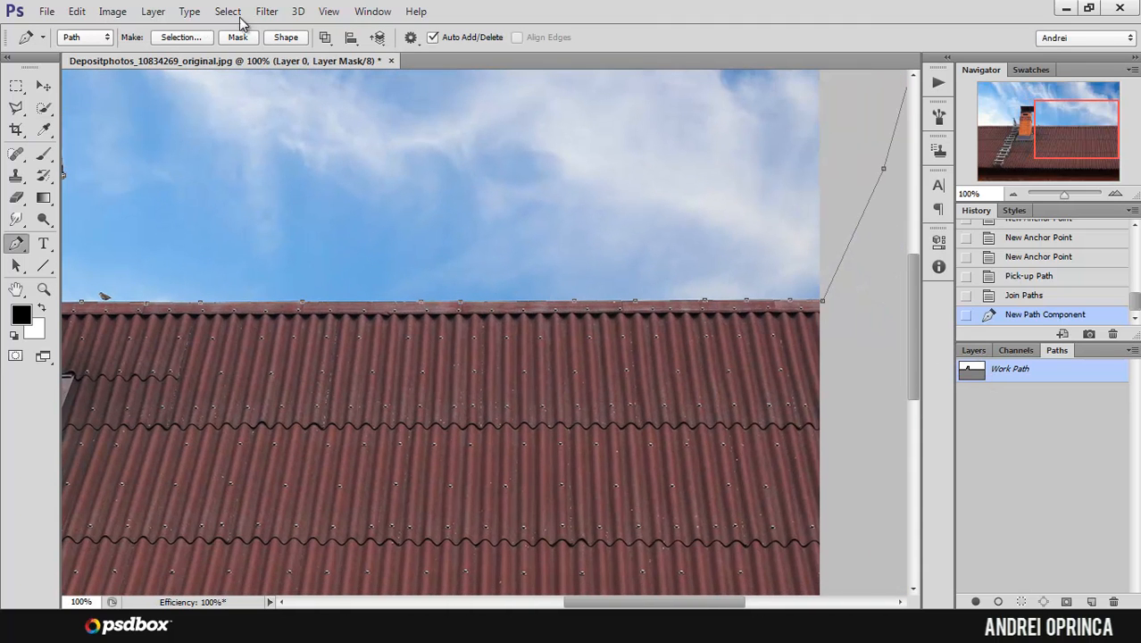
click(182, 37)
click(632, 179)
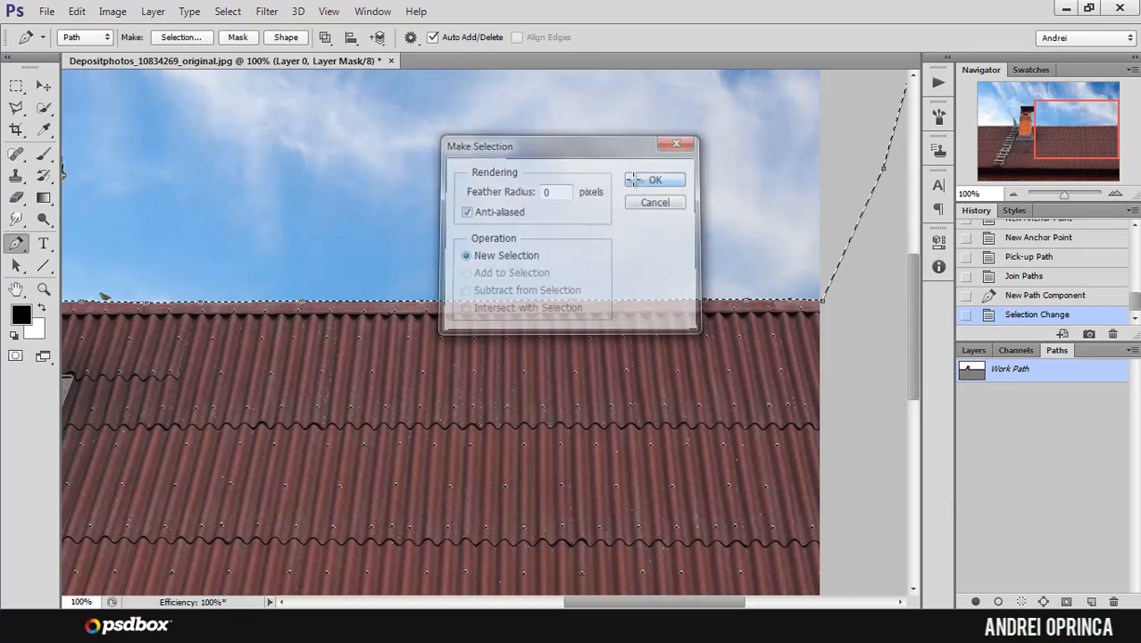
Step: Fill the selected sky area with black on Layer 0's layer mask and clear the selection
alt+click(459, 210)
alt+click(457, 209)
alt+click(457, 209)
click(457, 208)
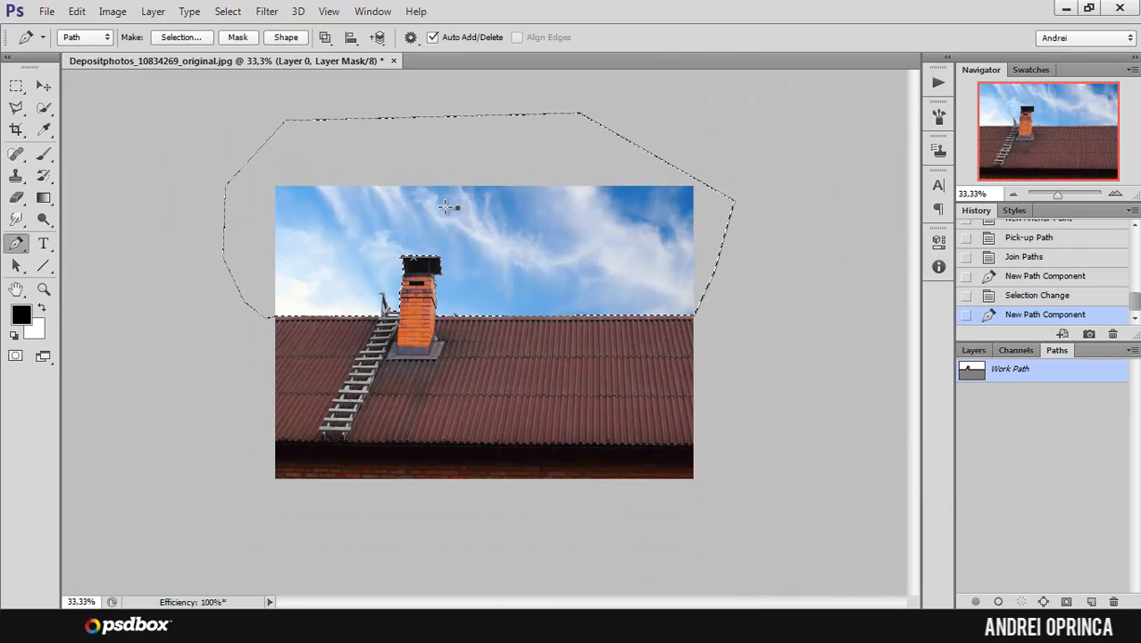
alt+click(336, 211)
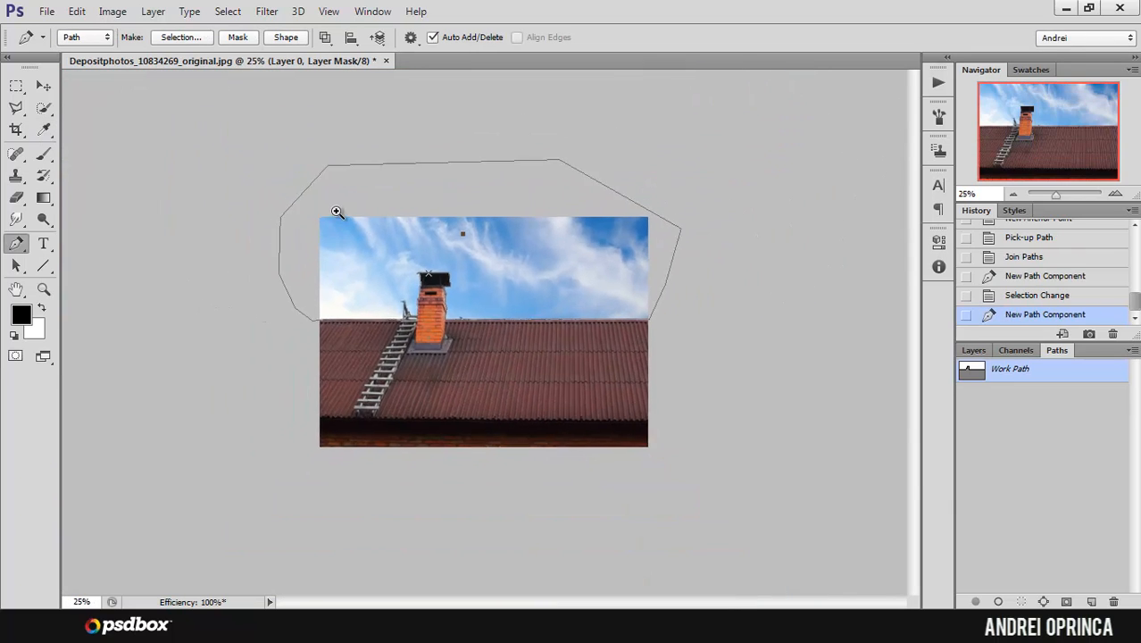
click(337, 211)
click(973, 349)
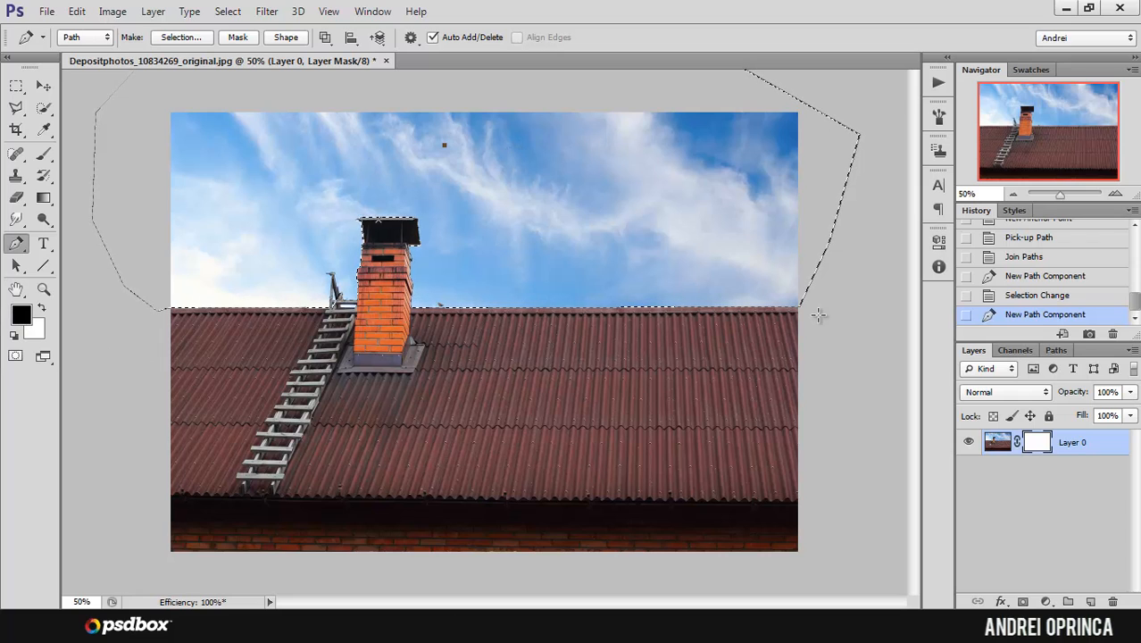
key(alt+BackSpace)
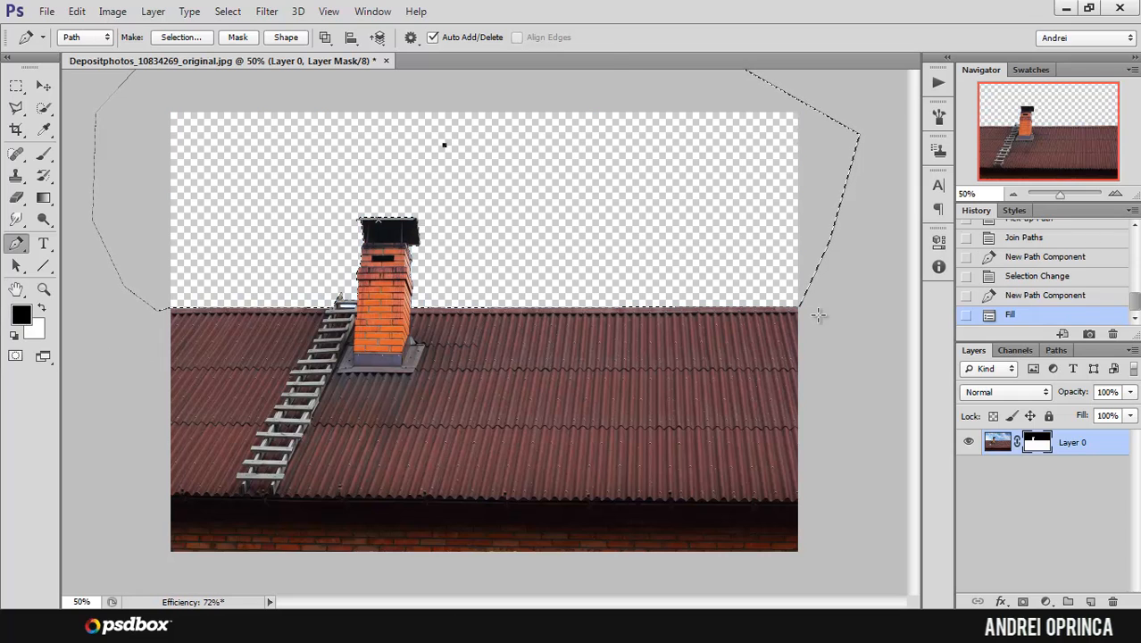
key(ctrl+d)
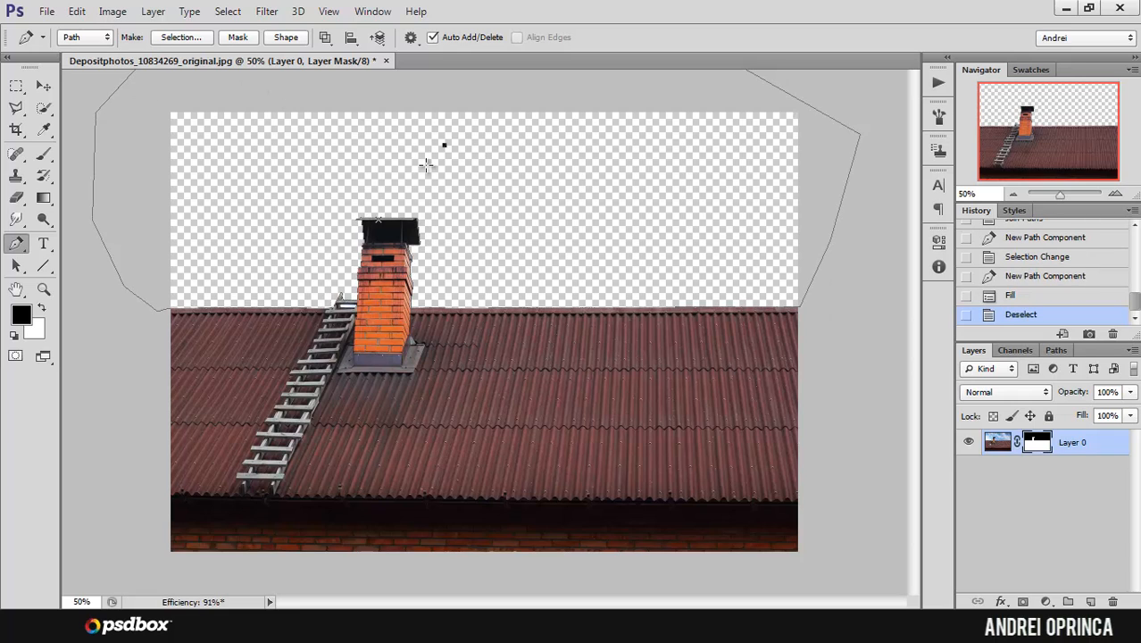
Step: Delete the work path used for the sky selection and return to the layer list
click(1057, 350)
key(Delete)
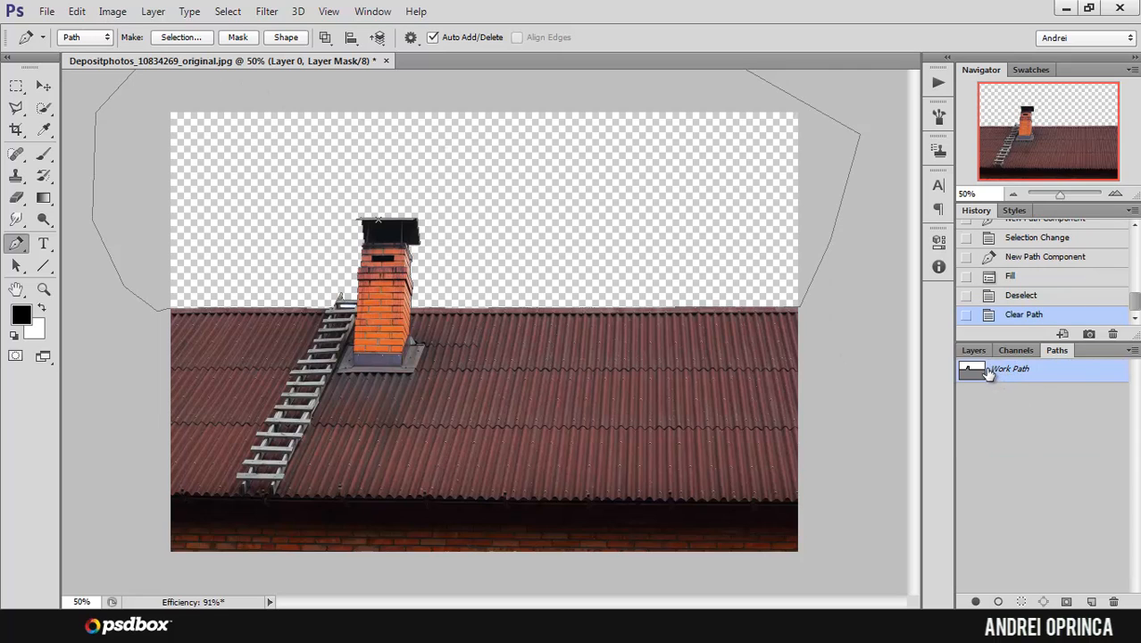
drag(987, 373, 1112, 602)
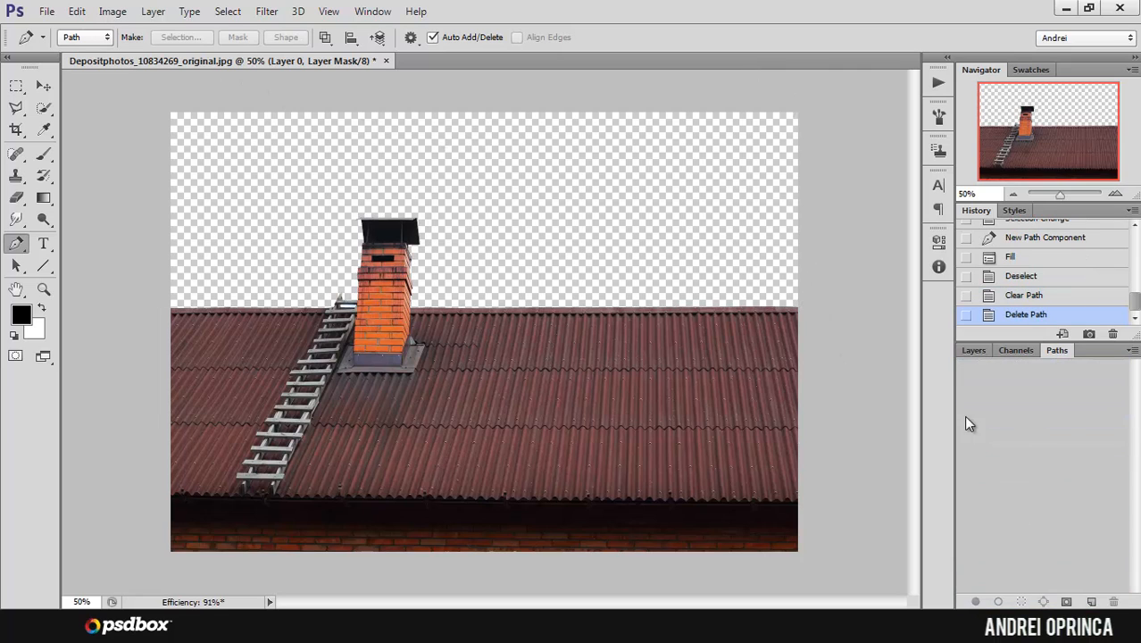
click(974, 350)
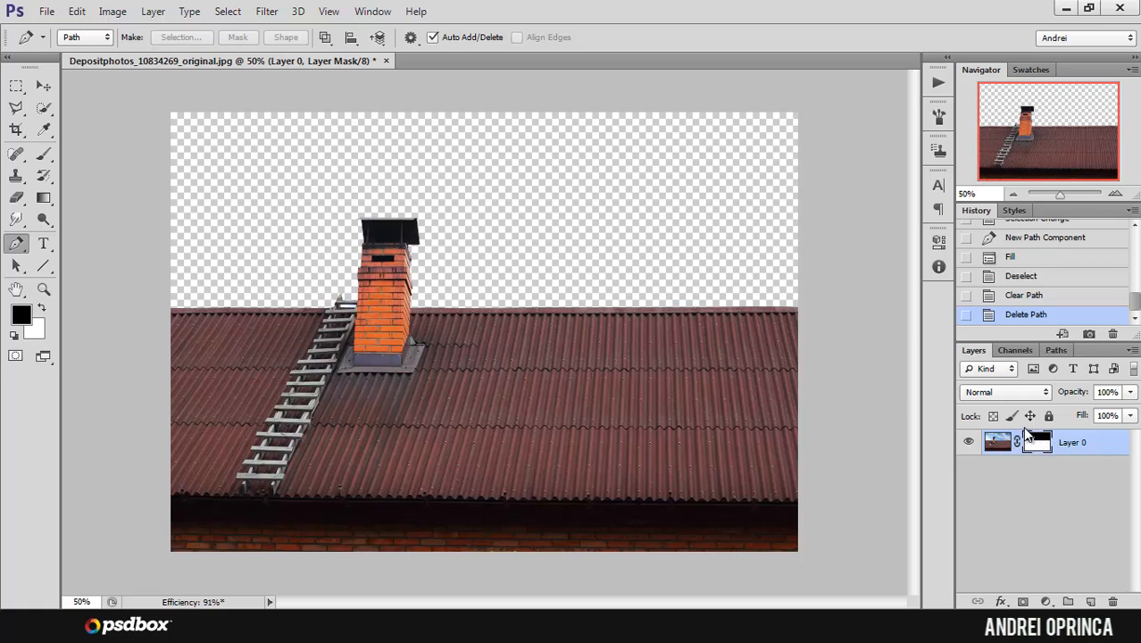
Step: Set up a hard round 4 px brush with black for painting on Layer 0's mask at the ladder's top
scroll(307, 285, up, 1)
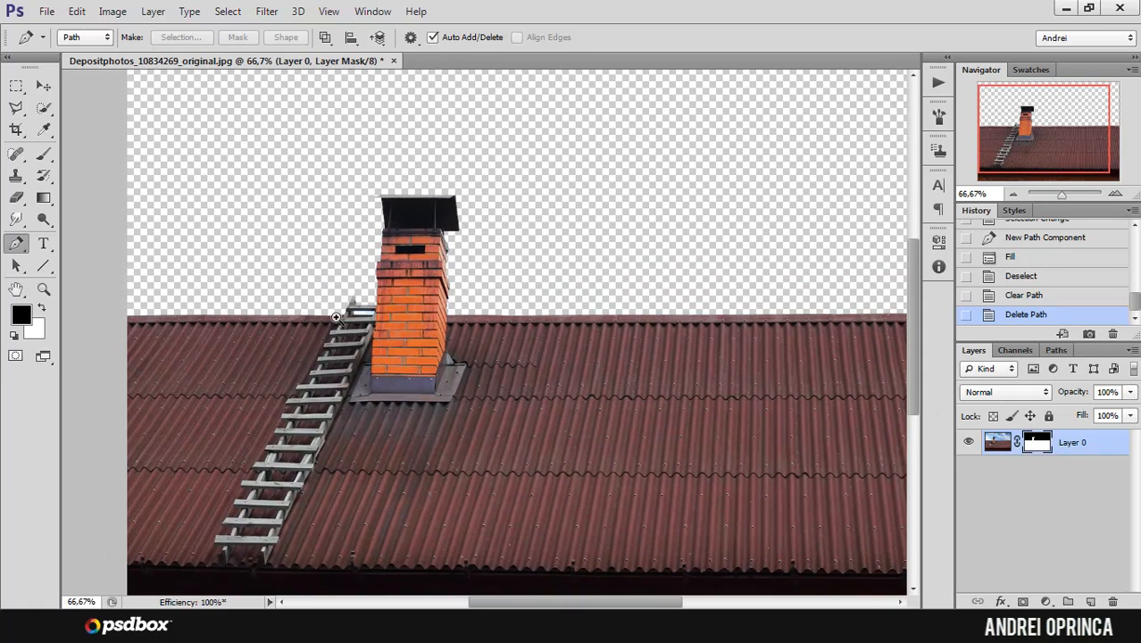
scroll(360, 318, up, 1)
scroll(361, 317, up, 6)
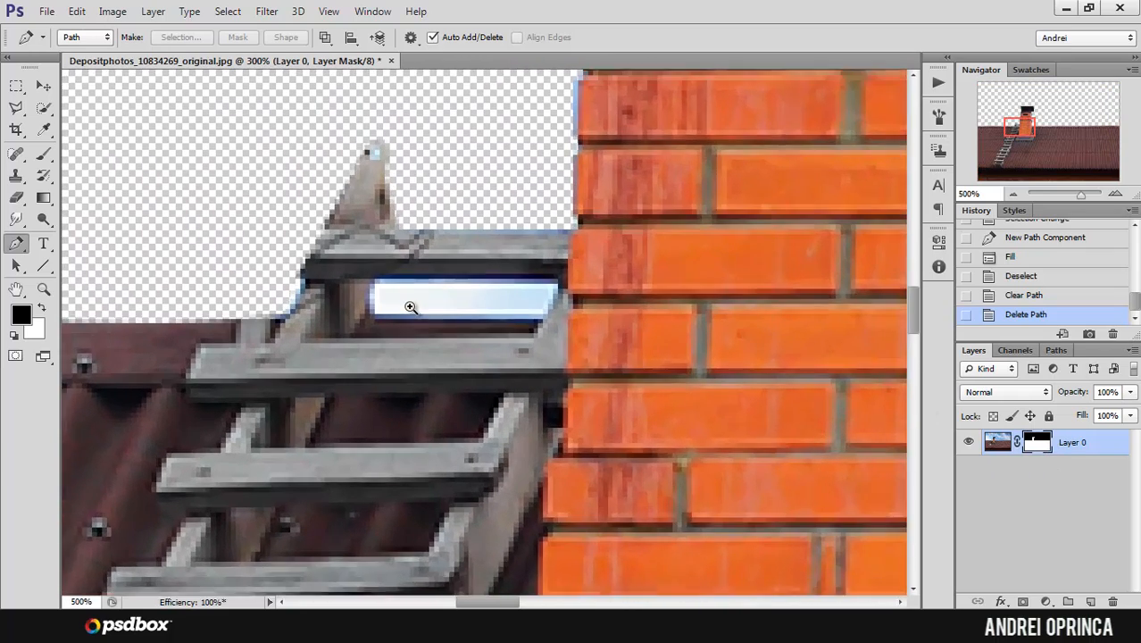
scroll(413, 305, up, 1)
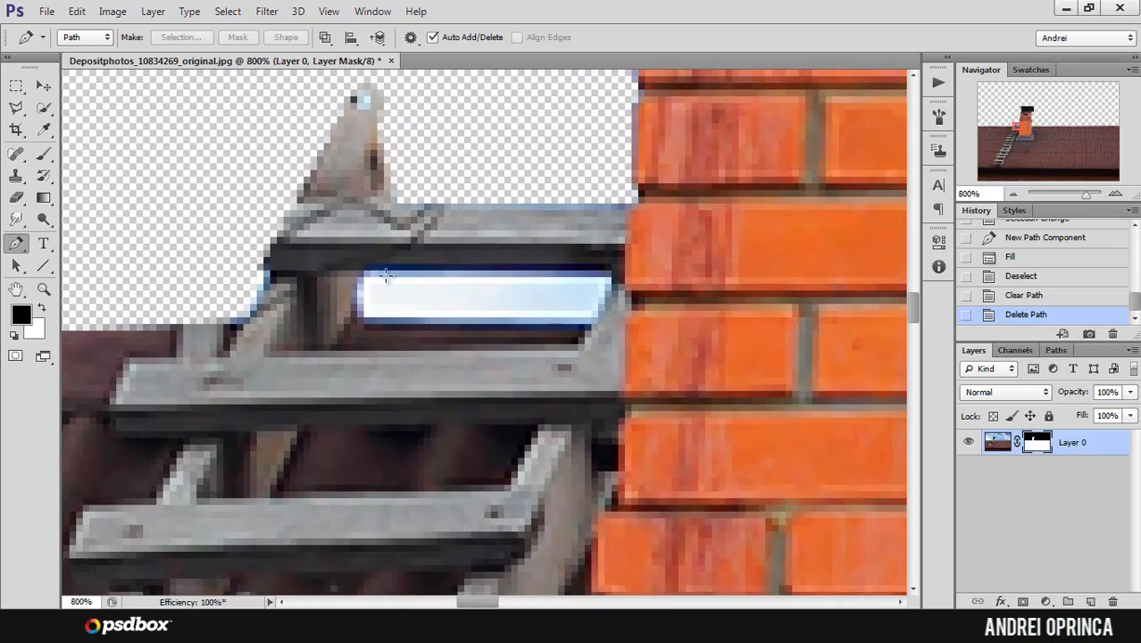
click(45, 155)
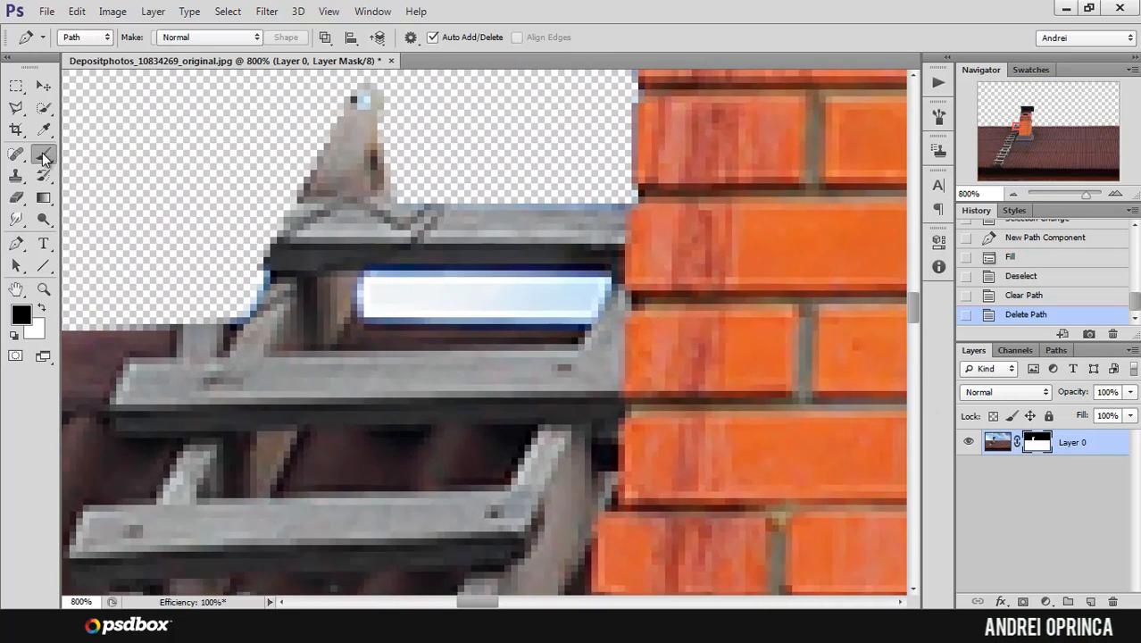
right_click(387, 235)
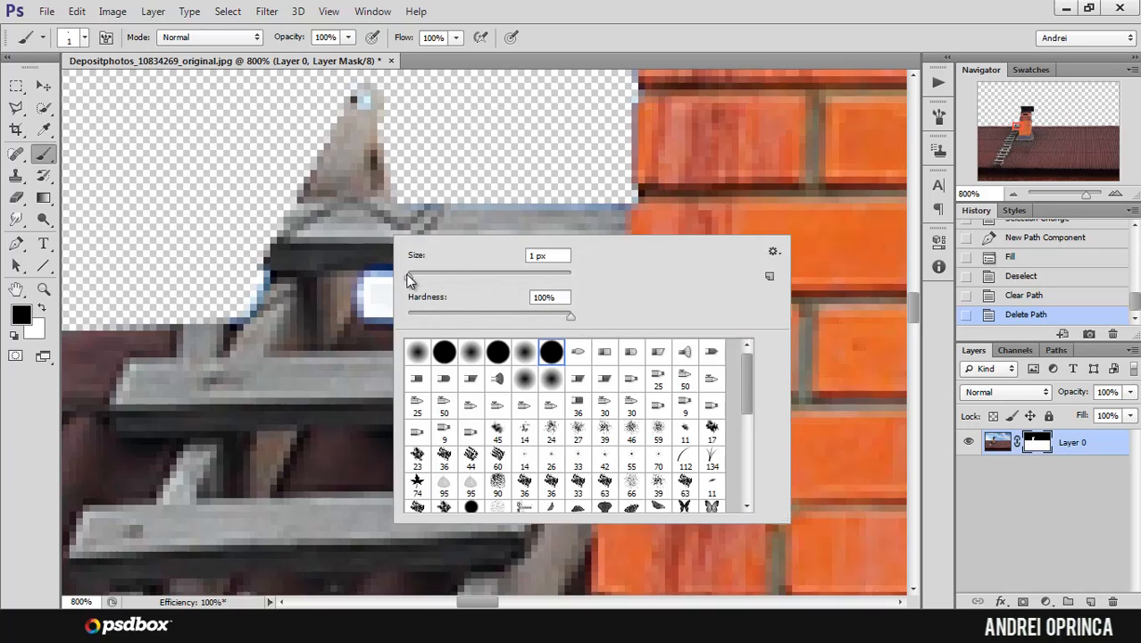
drag(407, 274, 413, 274)
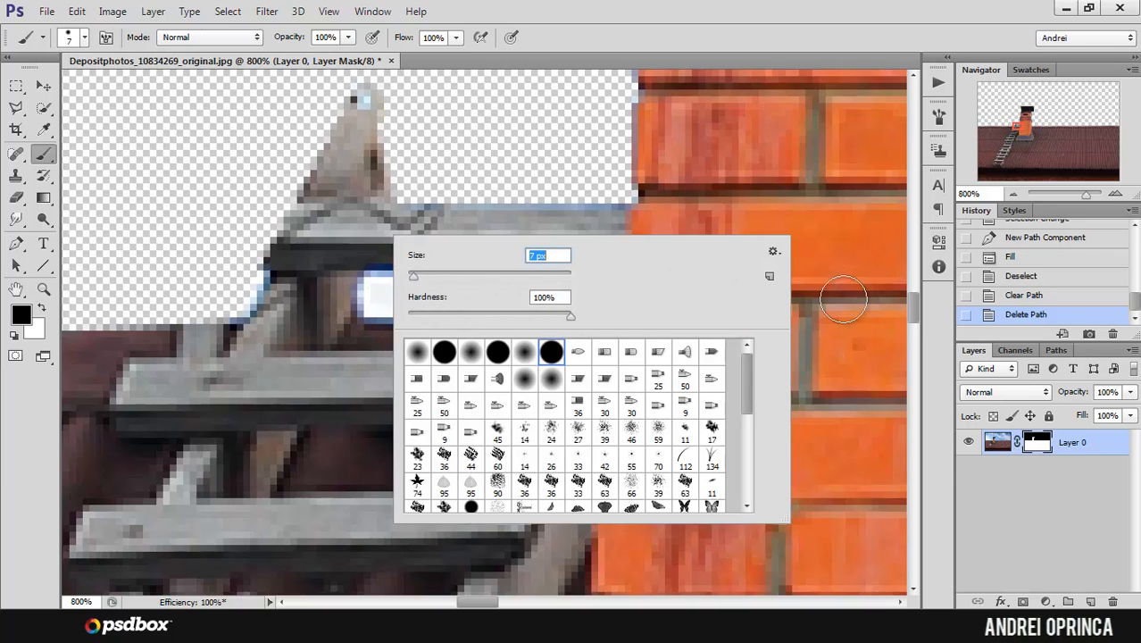
click(1032, 447)
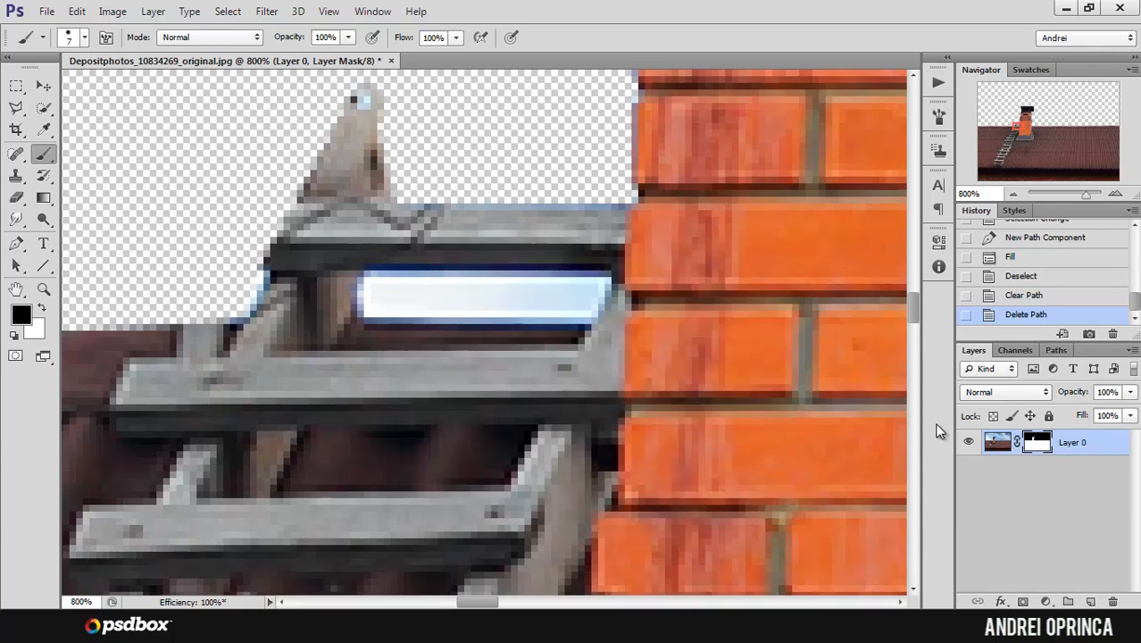
key([)
key(bracketleft)
key(bracketleft)
Step: Paint black on the mask over the middle of the sky gap below the ladder's top rung
drag(390, 284, 430, 284)
drag(423, 284, 408, 283)
drag(510, 294, 428, 278)
drag(550, 290, 486, 282)
Step: Try to mask the rest of the ladder gap's upper edge towards the chimney, and undo those strokes
right_click(533, 259)
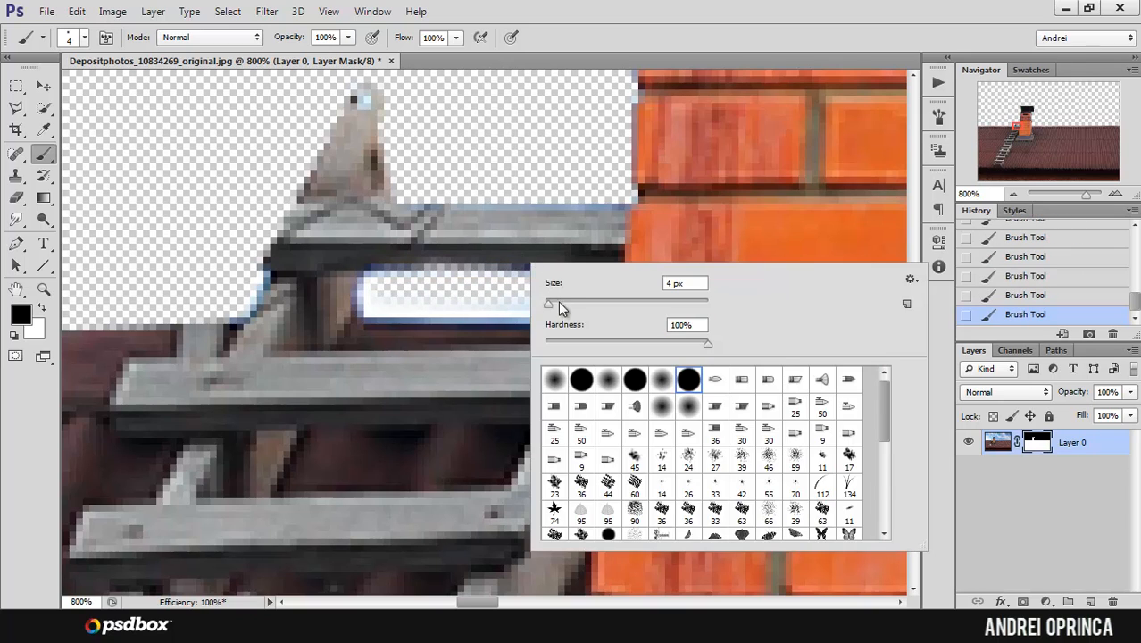
click(467, 285)
drag(521, 289, 600, 284)
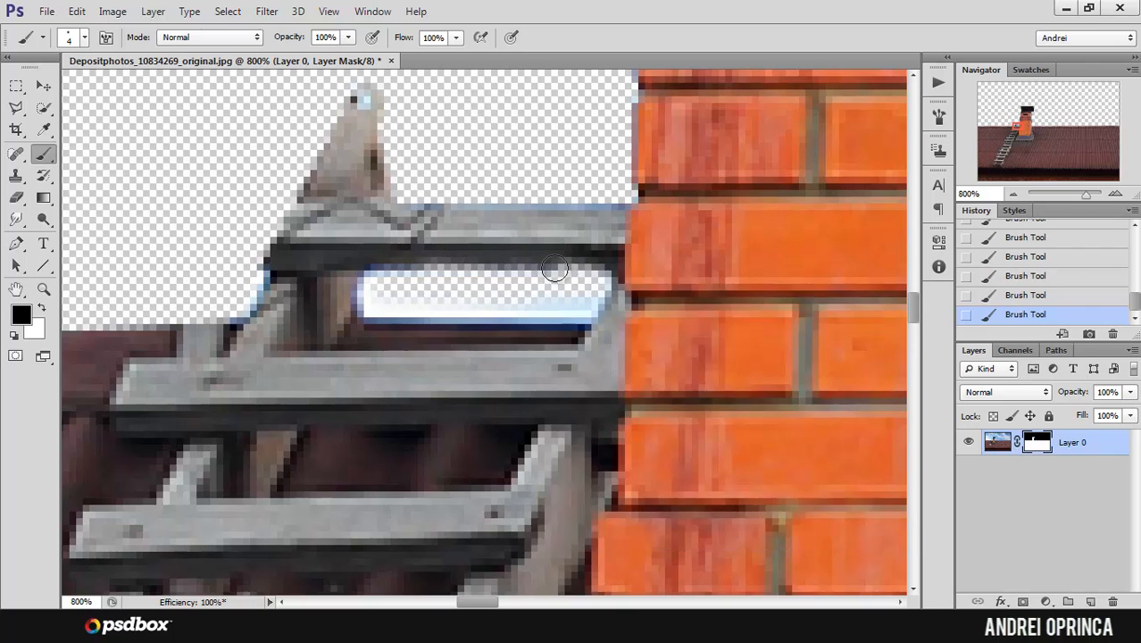
key(ctrl+z)
key(ctrl+alt+z)
key(ctrl+alt+z)
key(ctrl+alt+z)
key(ctrl+alt+z)
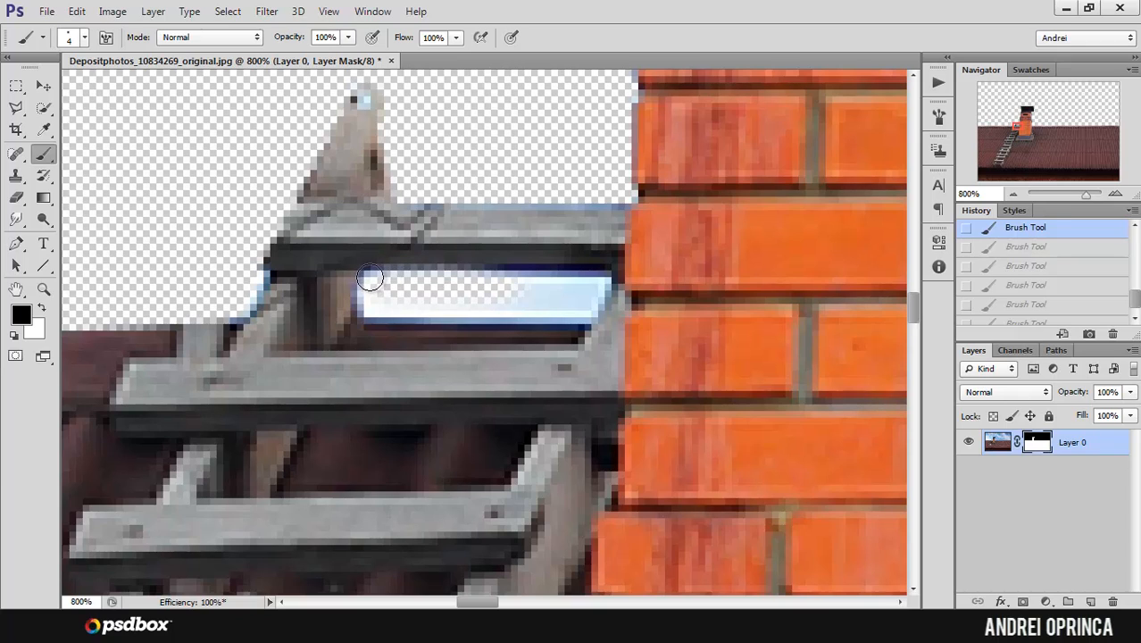
Step: Mask out the remaining sky in the ladder gap with black strokes along its edges and across its middle
click(368, 279)
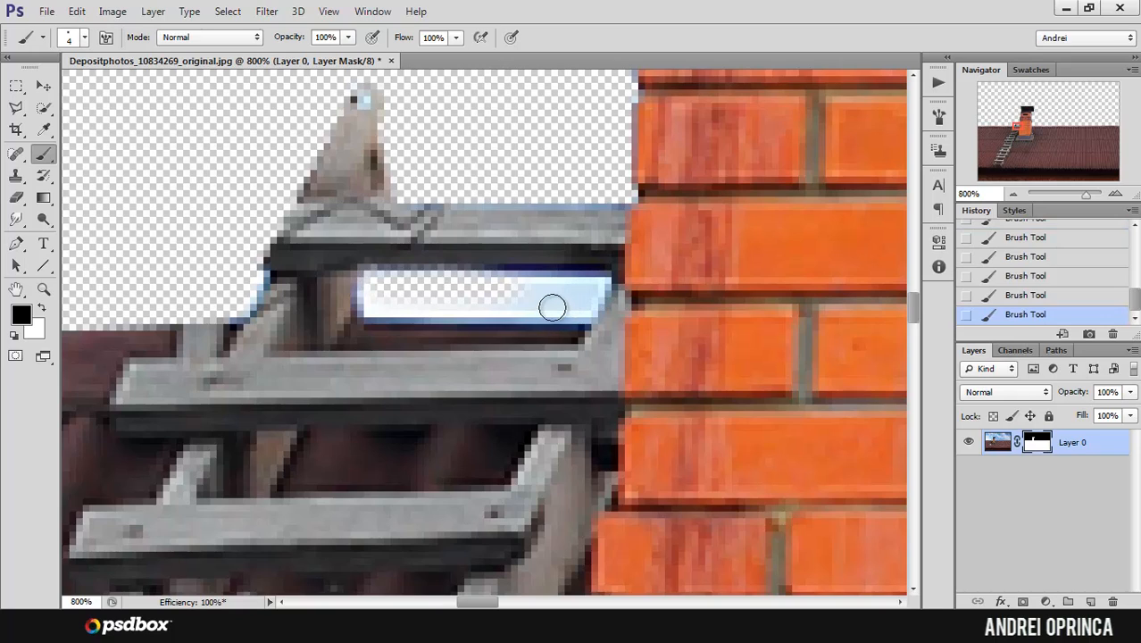
shift+click(594, 284)
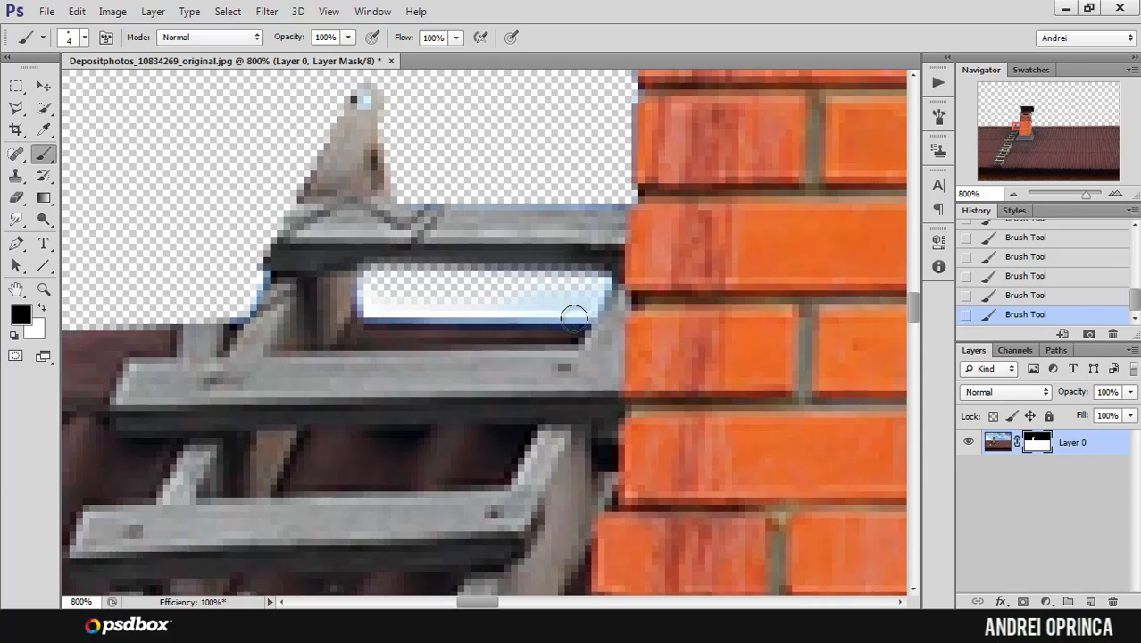
shift+click(364, 309)
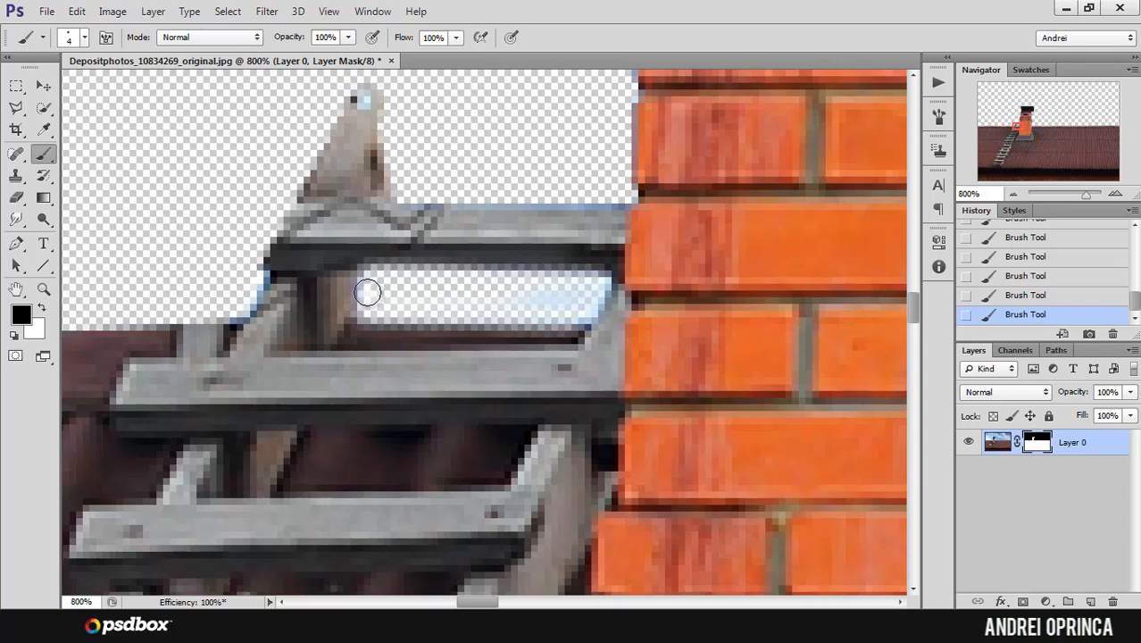
mouse_move(376, 288)
mouse_down()
mouse_move(537, 310)
mouse_move(488, 295)
mouse_move(590, 288)
mouse_up()
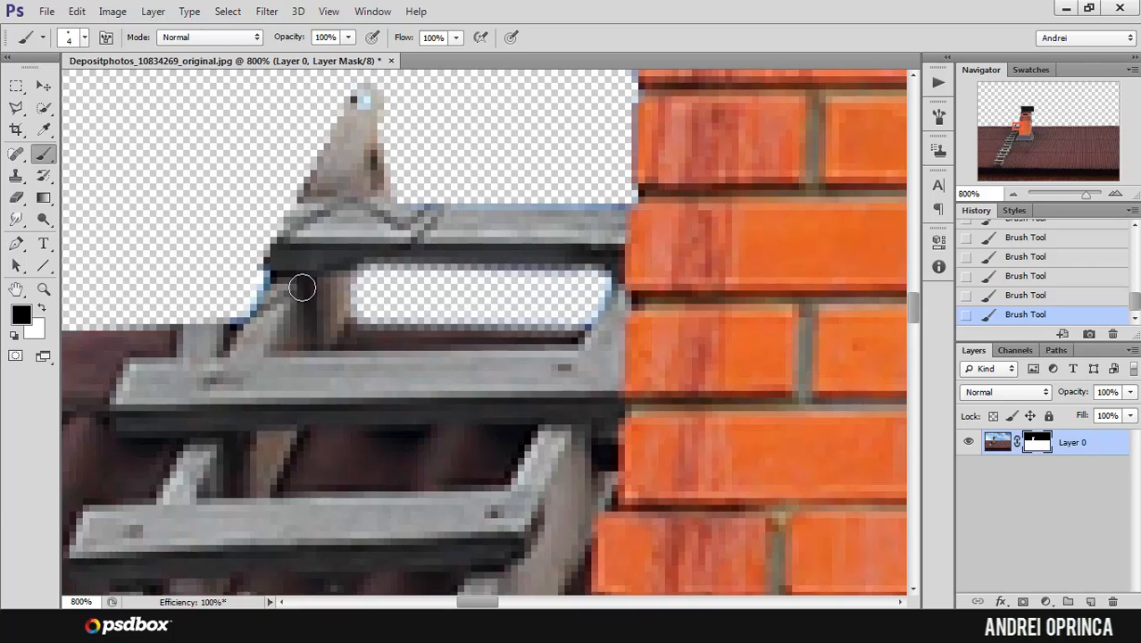
Step: Examine the mask edges around the ladder gap and the chimney's left side, and the whole roof cutout
alt+click(378, 271)
alt+click(379, 271)
alt+click(415, 274)
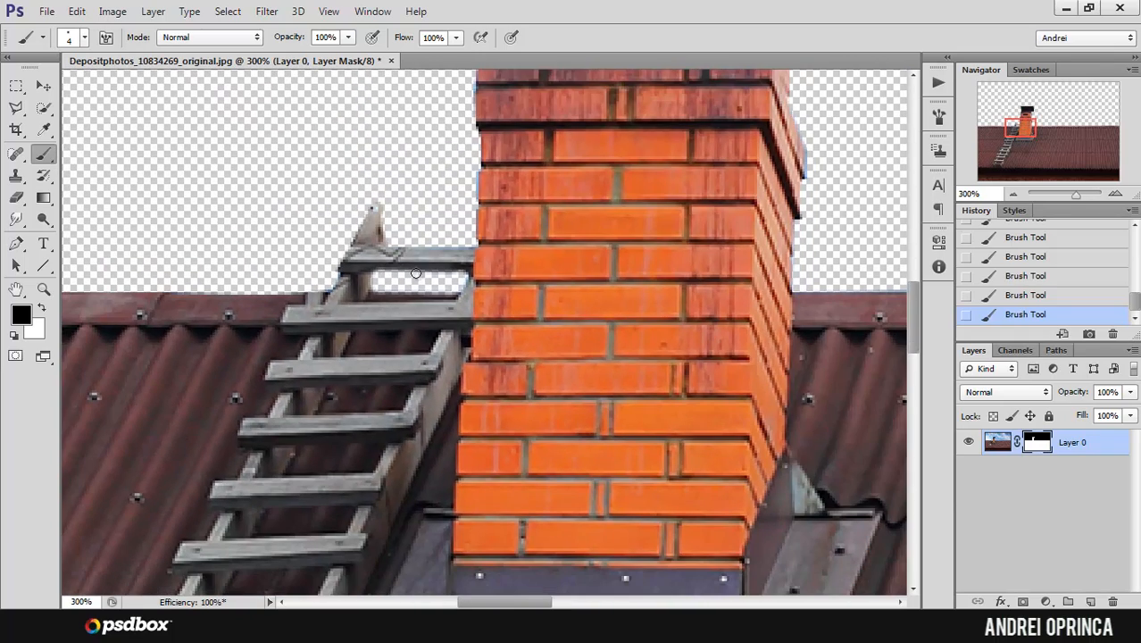
ctrl+click(477, 182)
ctrl+click(457, 177)
ctrl+click(454, 174)
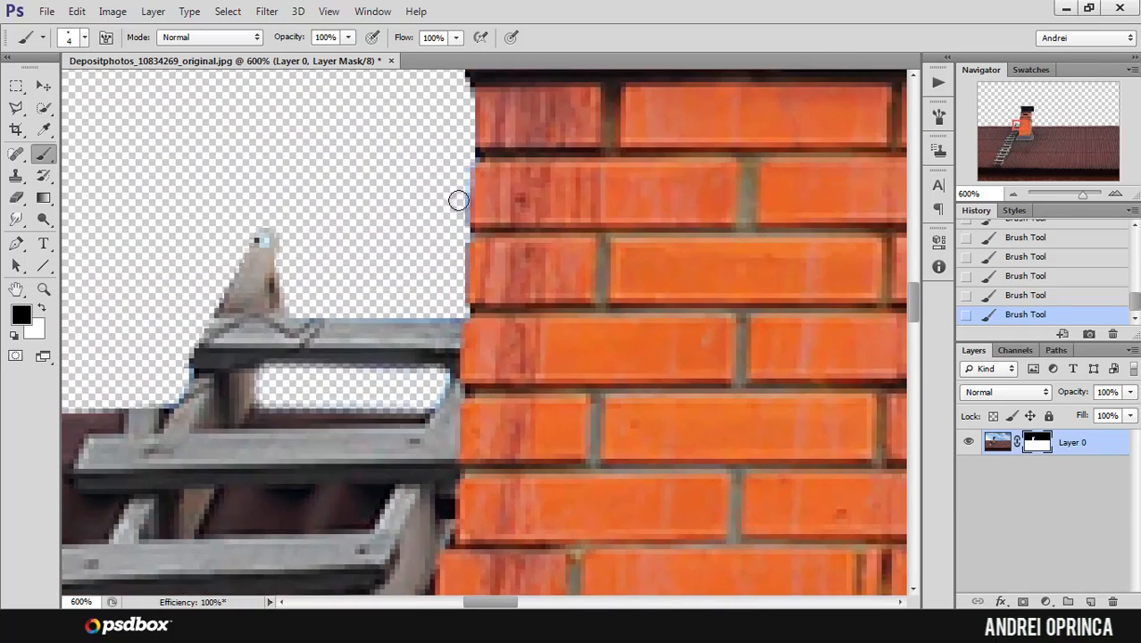
alt+click(410, 250)
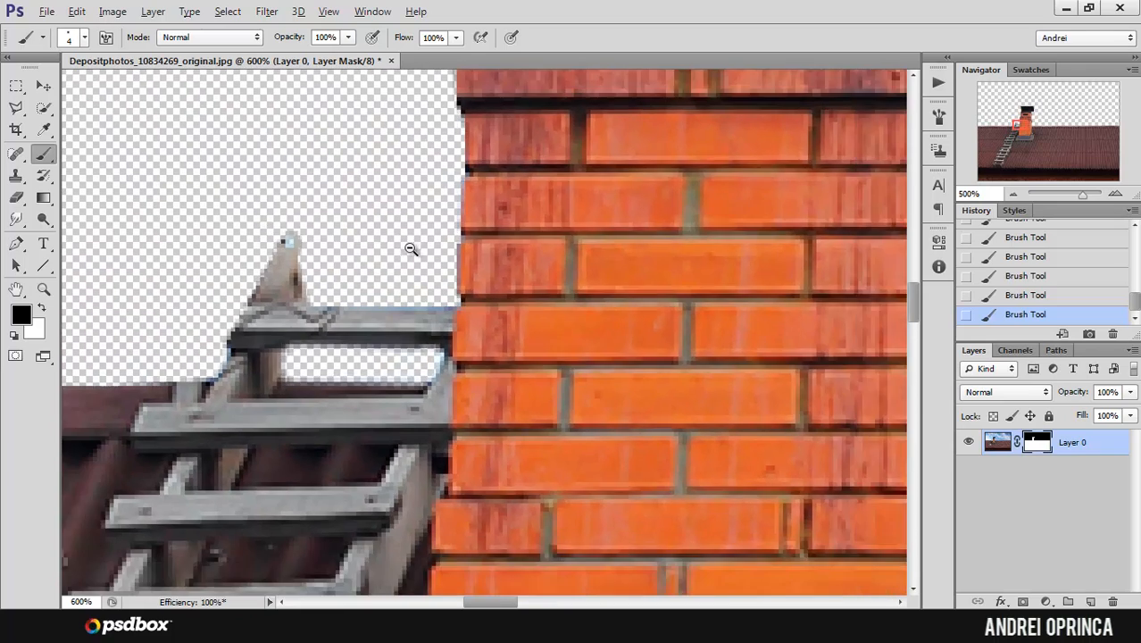
alt+click(410, 249)
alt+click(410, 248)
alt+click(409, 248)
alt+click(408, 248)
alt+click(406, 249)
alt+click(403, 249)
alt+click(401, 248)
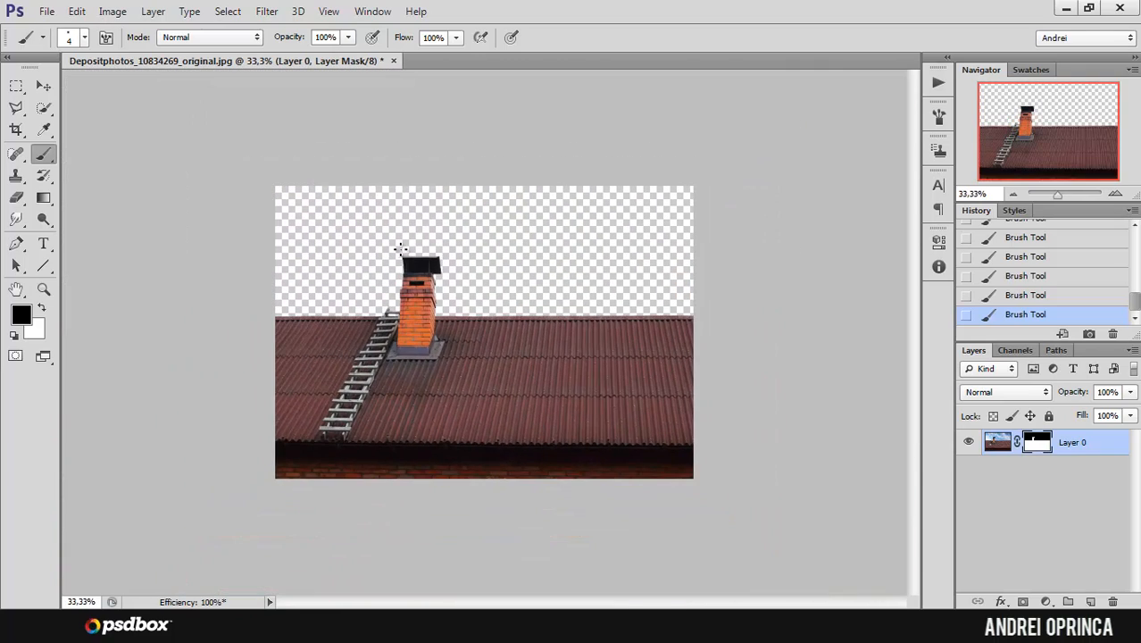
Step: Move the masked roof layer straight down so more empty space opens above the chimney
ctrl+click(400, 248)
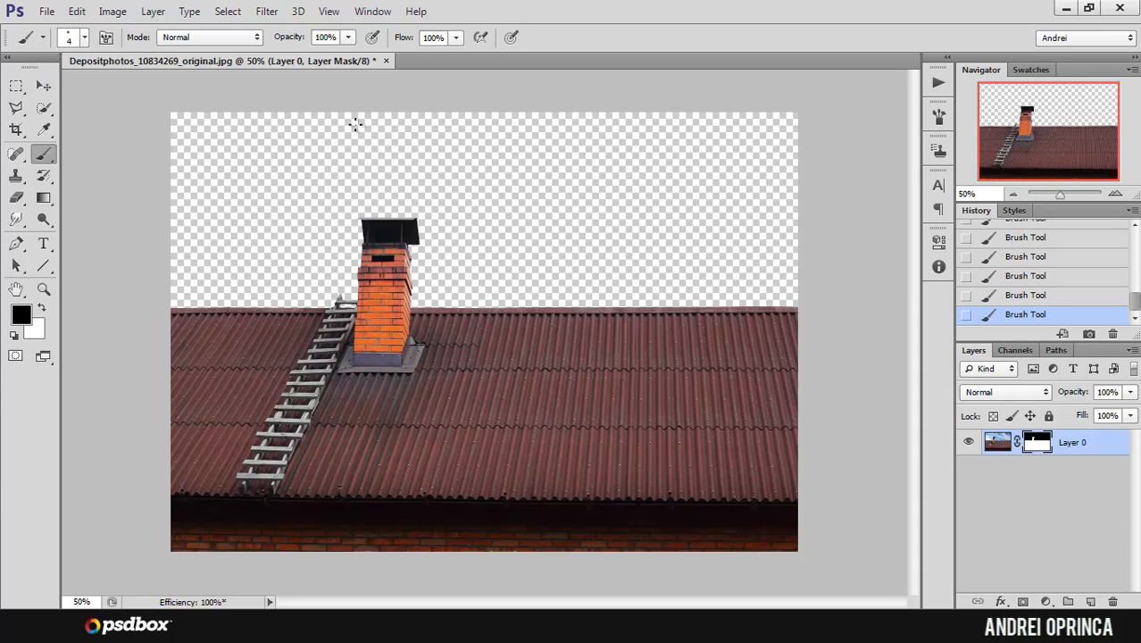
click(44, 86)
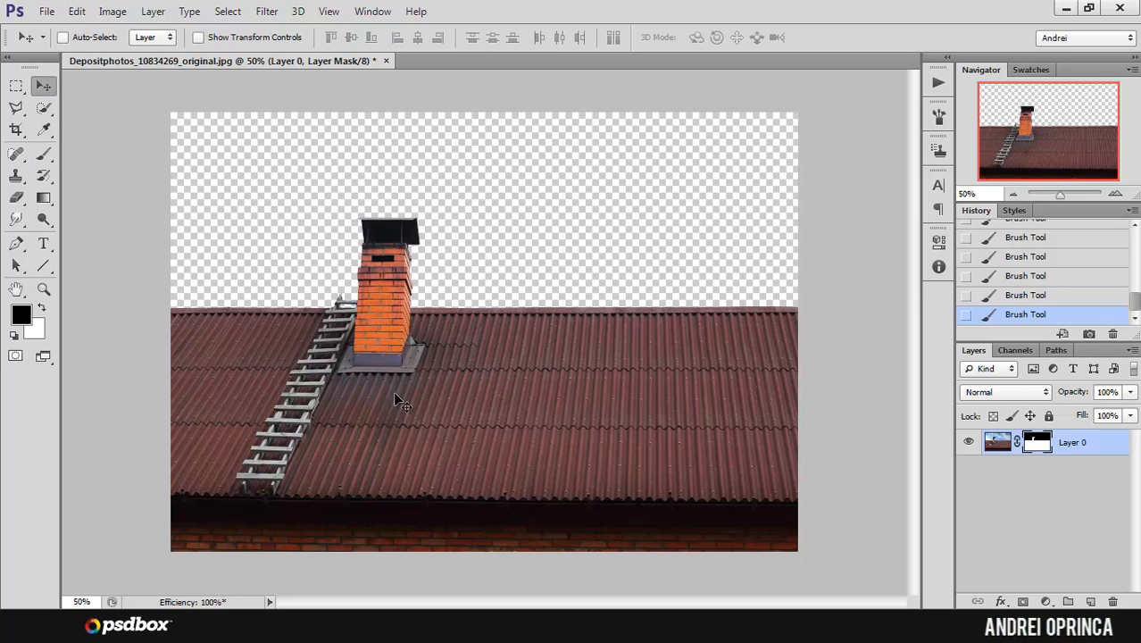
drag(513, 253, 512, 340)
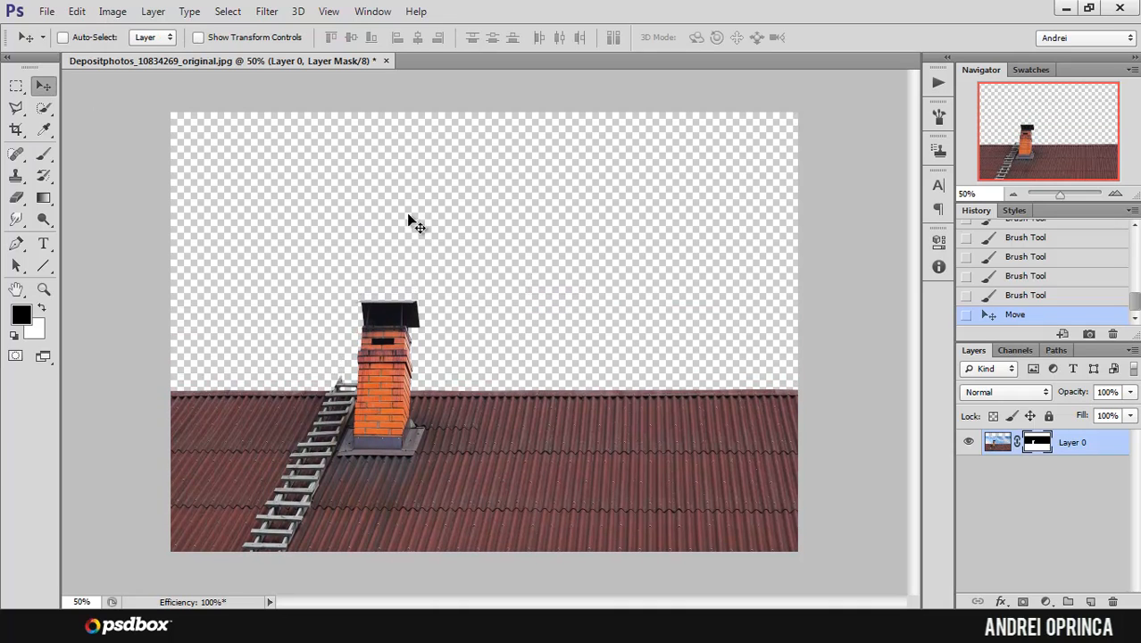
Step: Try to straighten the image along the roof ridge with the Crop tool, and undo the crop
click(16, 129)
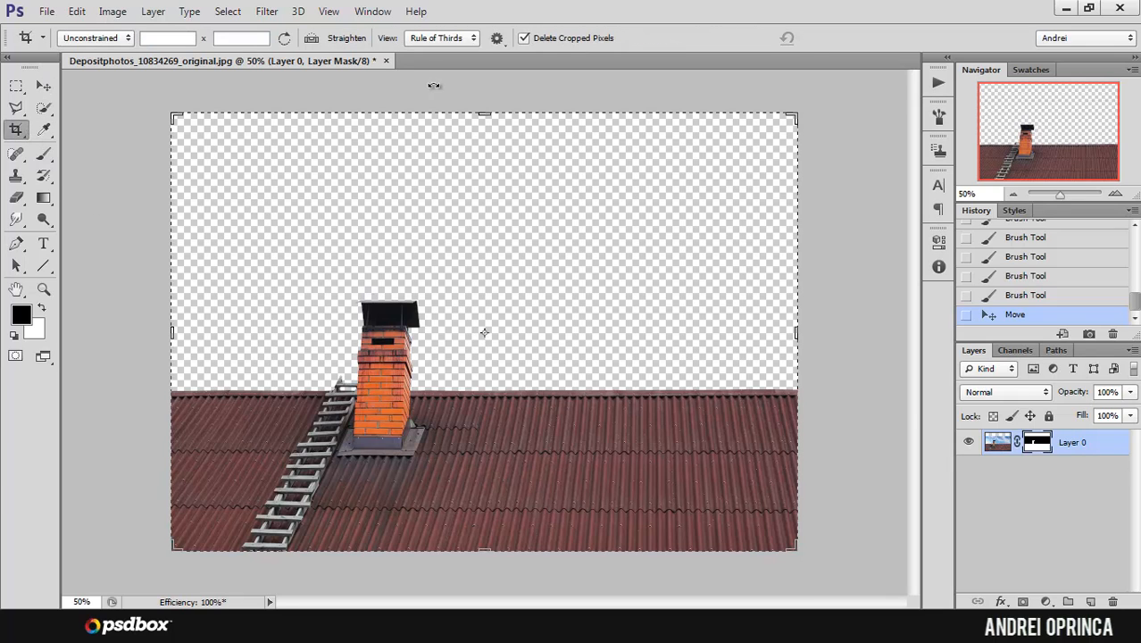
click(394, 419)
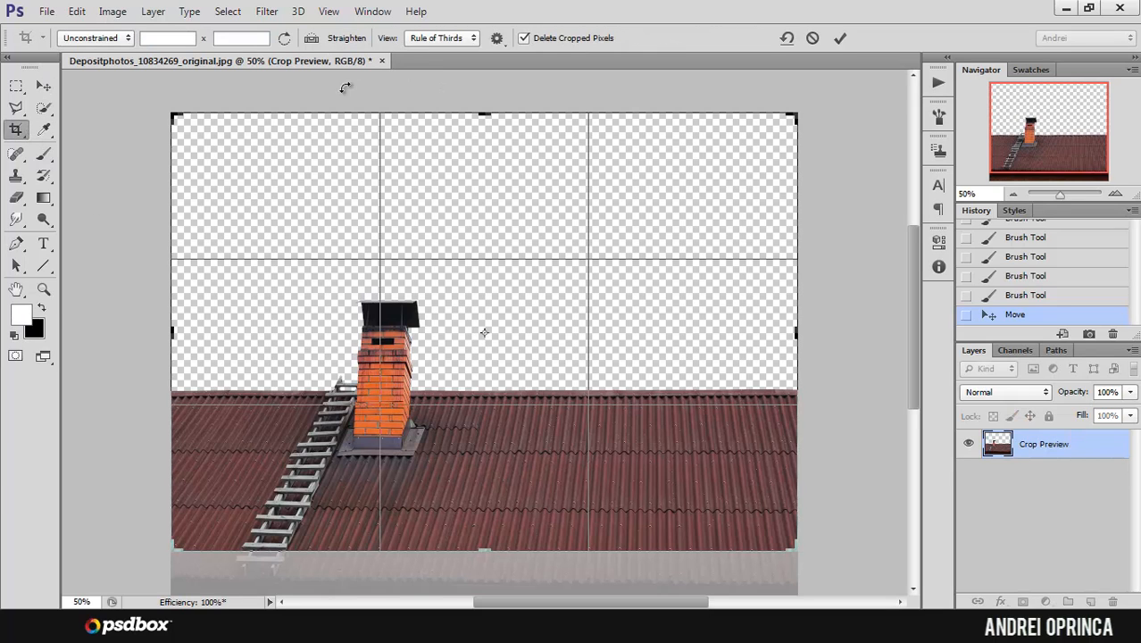
click(308, 38)
mouse_move(173, 392)
mouse_down()
mouse_move(667, 413)
mouse_move(814, 393)
mouse_move(803, 396)
mouse_up()
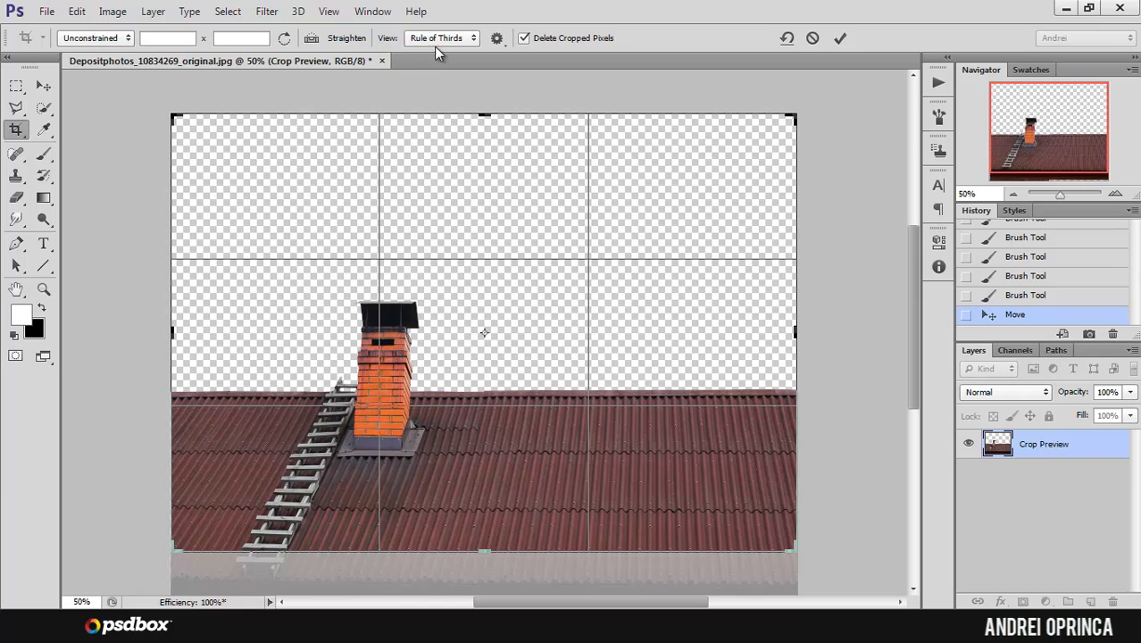
click(43, 86)
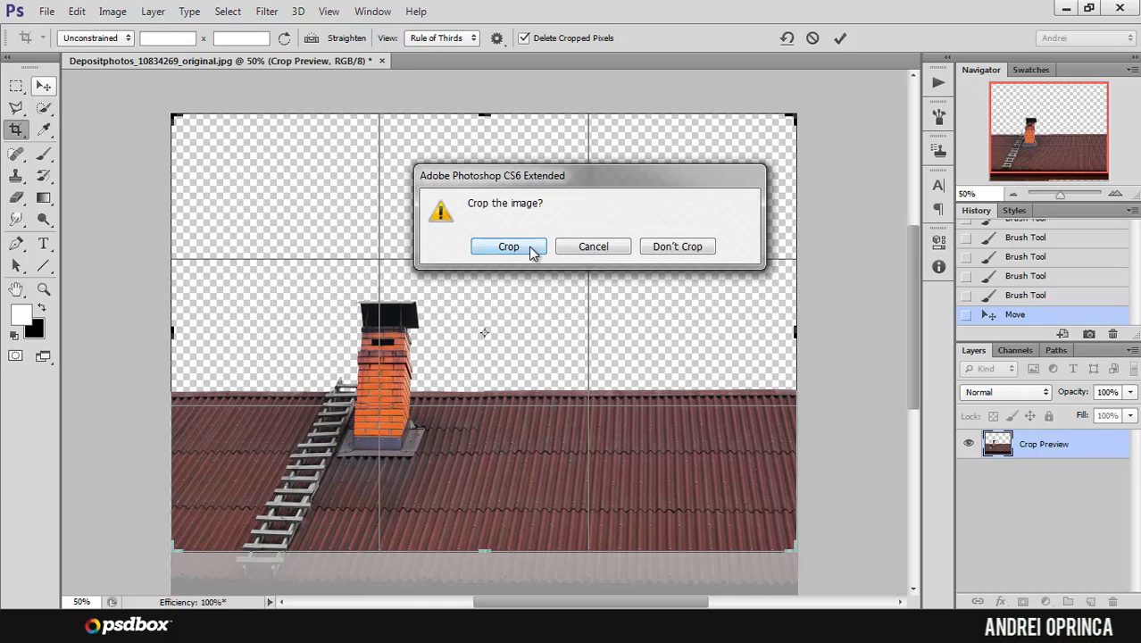
click(528, 246)
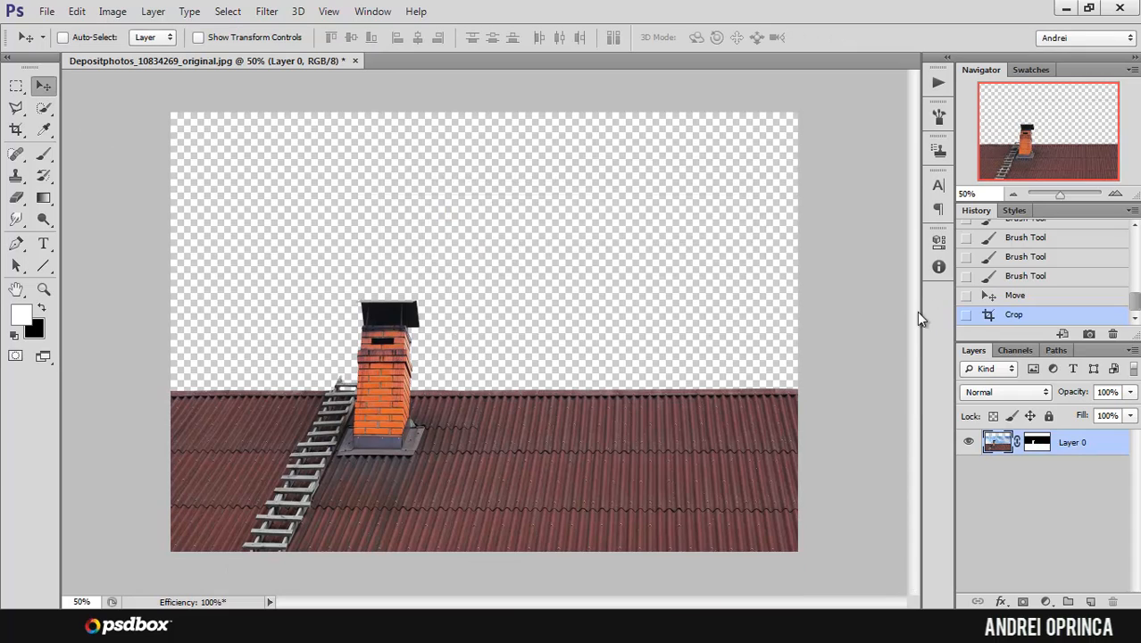
click(1014, 298)
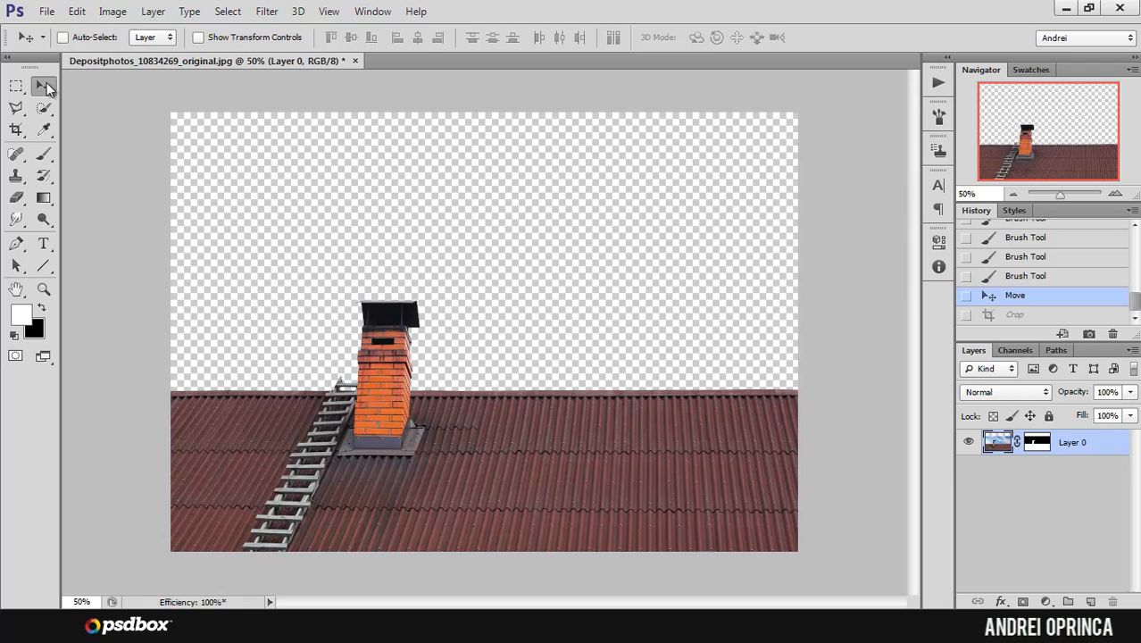
Step: Nudge the roof layer slightly upward in the frame
mouse_move(425, 345)
mouse_down()
mouse_move(451, 314)
mouse_move(429, 330)
mouse_move(440, 338)
mouse_move(430, 367)
mouse_up()
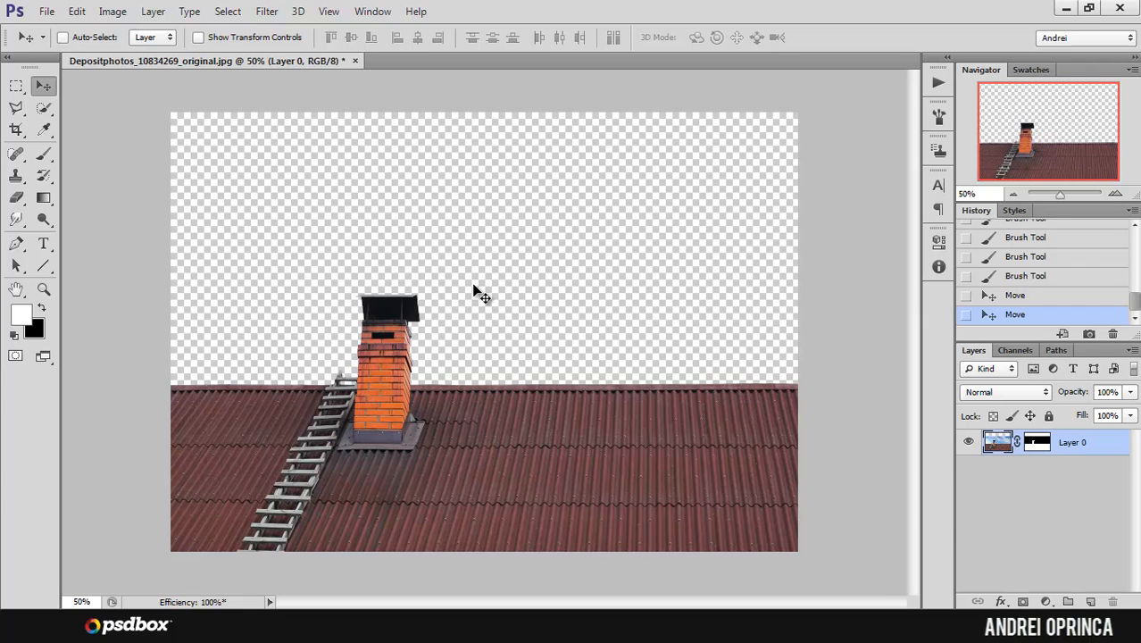
Step: Copy the entire sunset image from the stock file Depositphotos_13737122_original.jpg and close that file
key(ctrl+o)
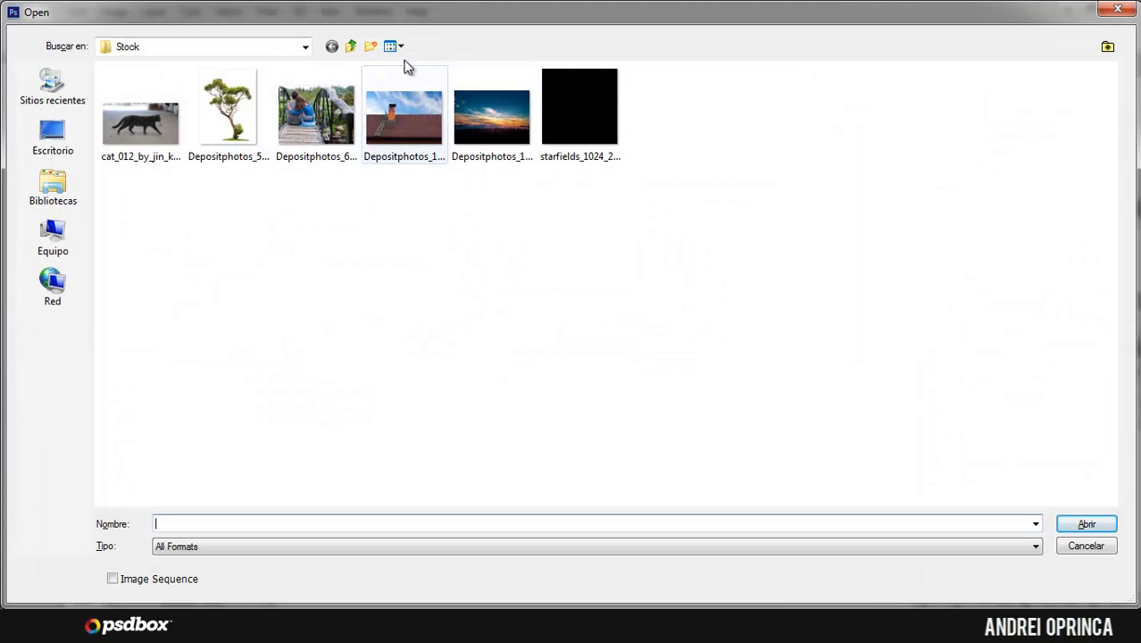
click(486, 133)
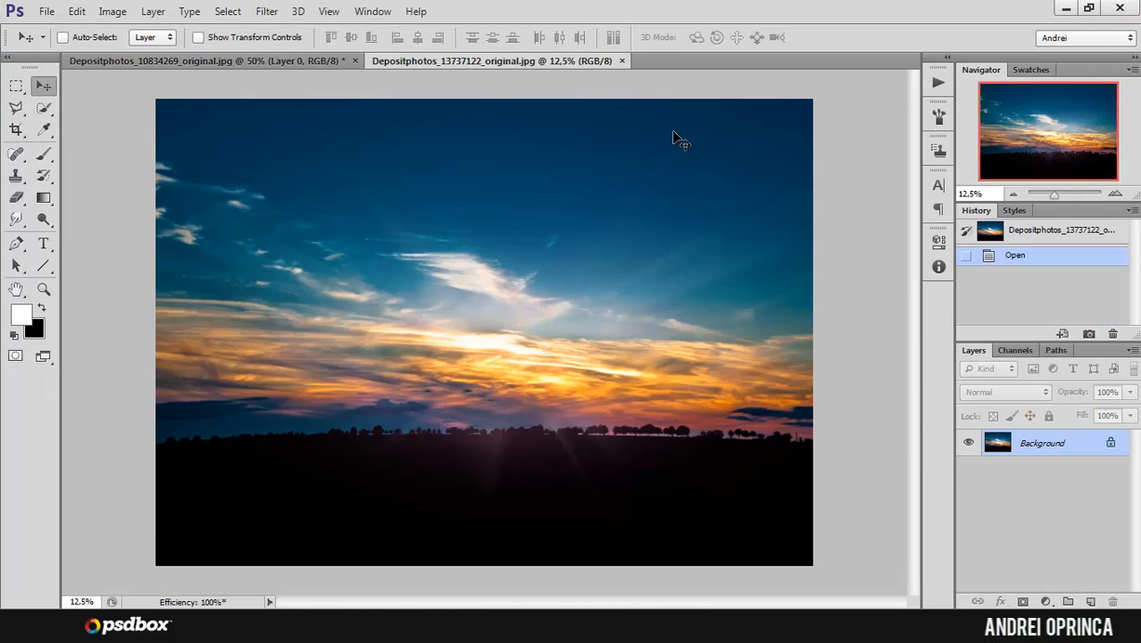
key(ctrl+a)
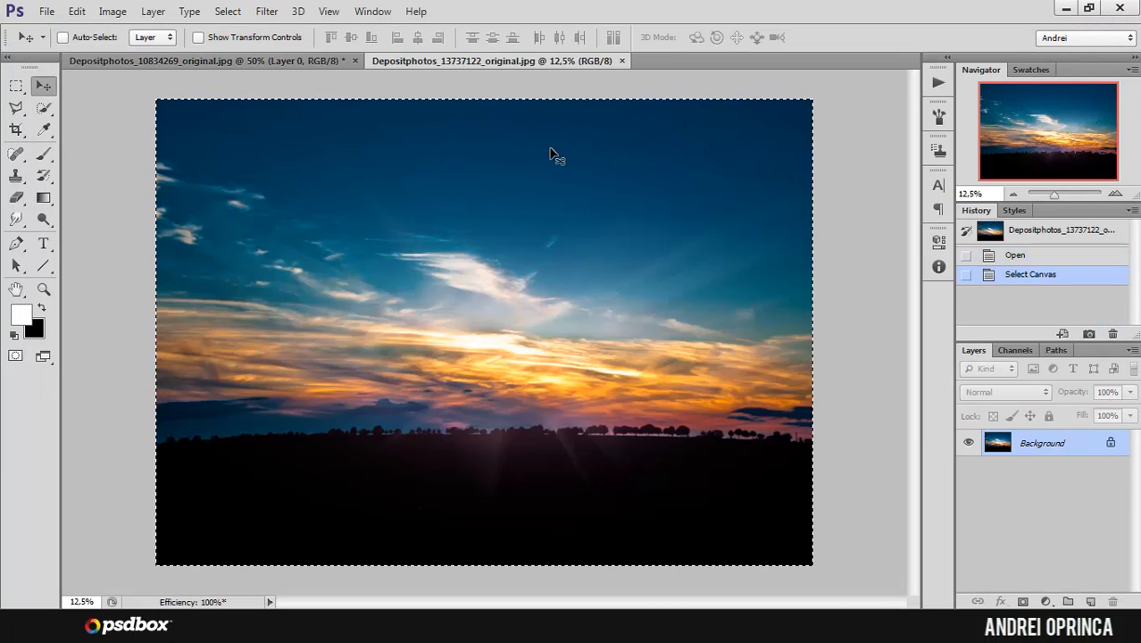
click(78, 12)
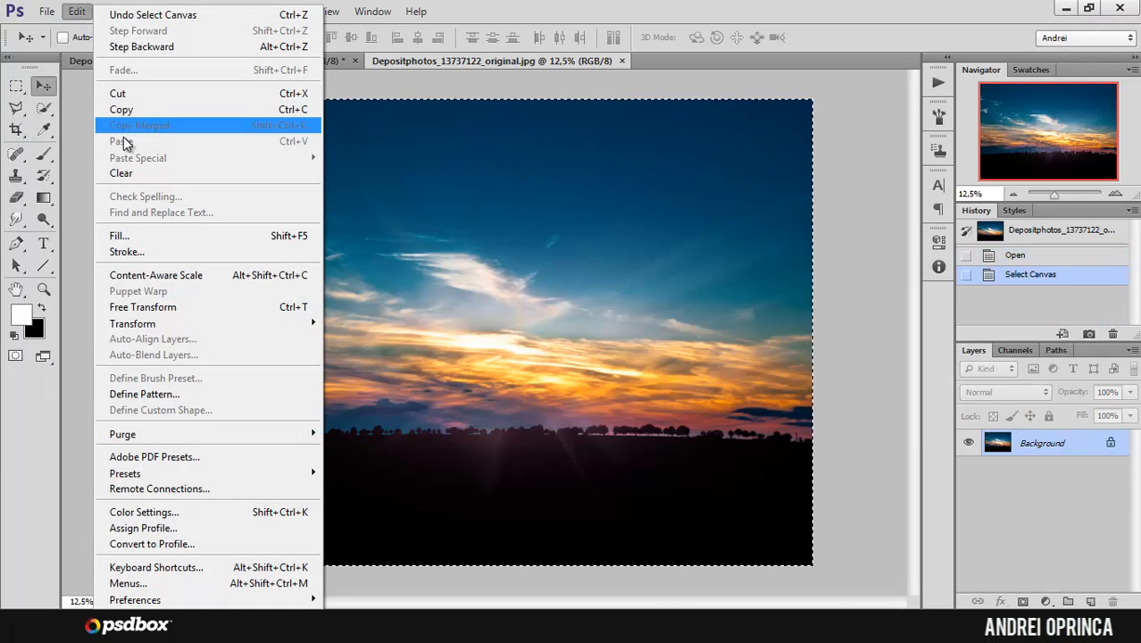
click(137, 106)
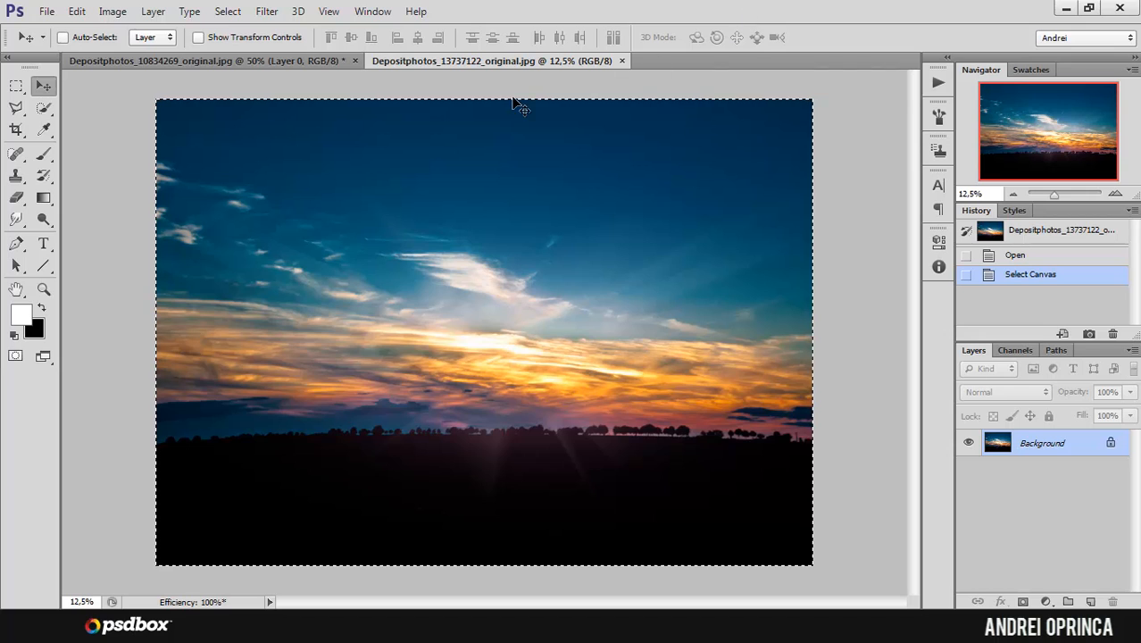
click(622, 60)
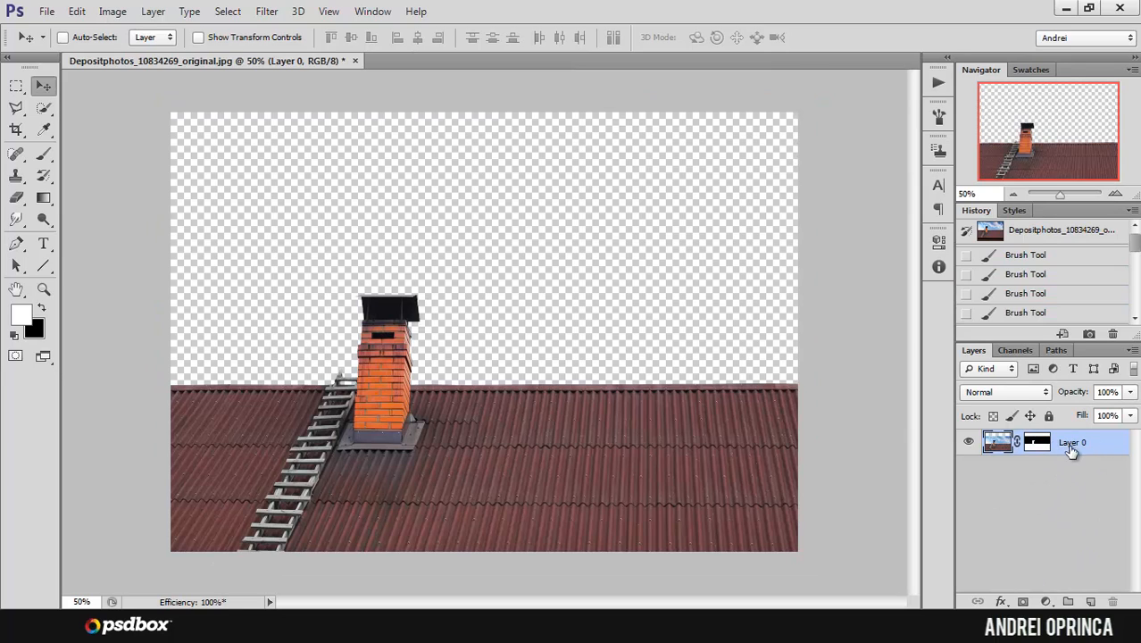
Step: Add a layer named sky beneath the roof layer, and rename the roof layer rooftop
ctrl+click(1089, 603)
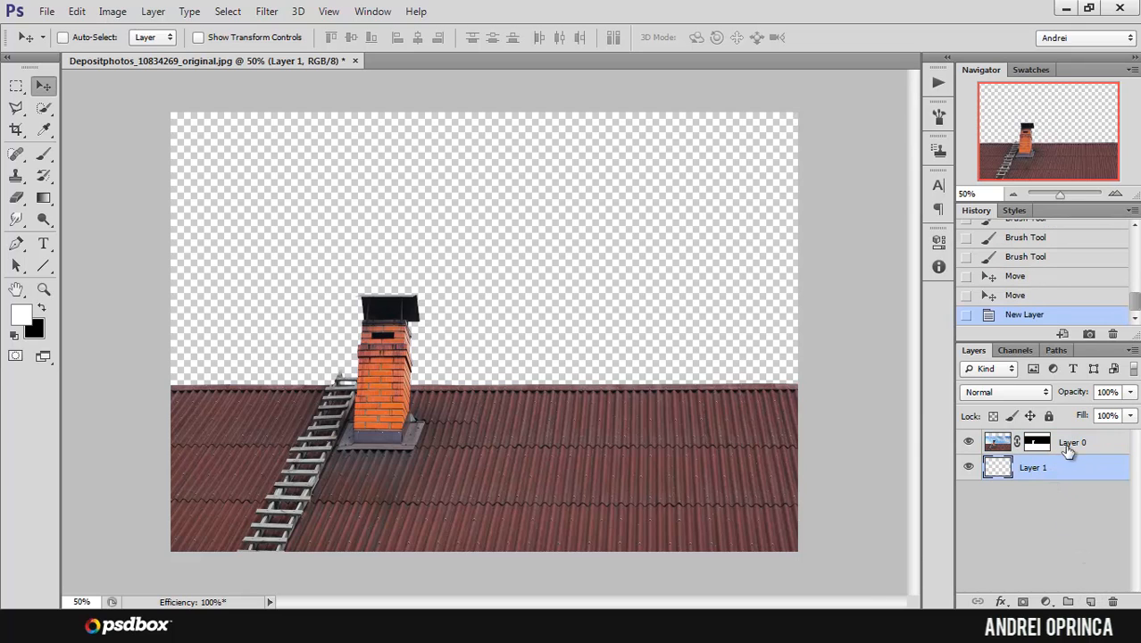
double_click(1033, 467)
text(sky)
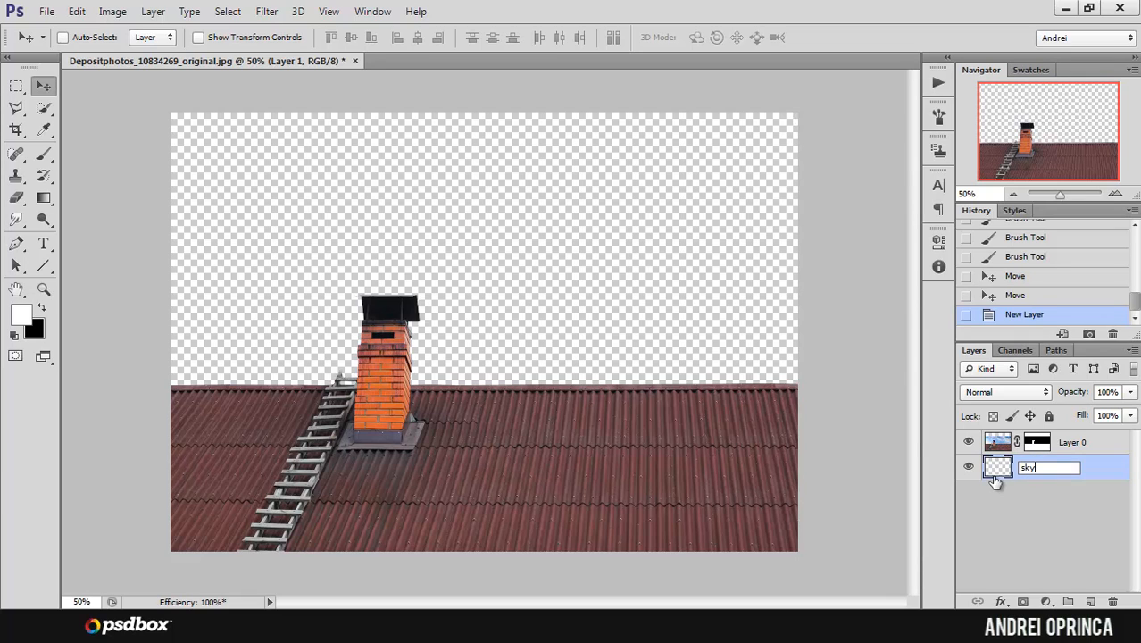
key(Return)
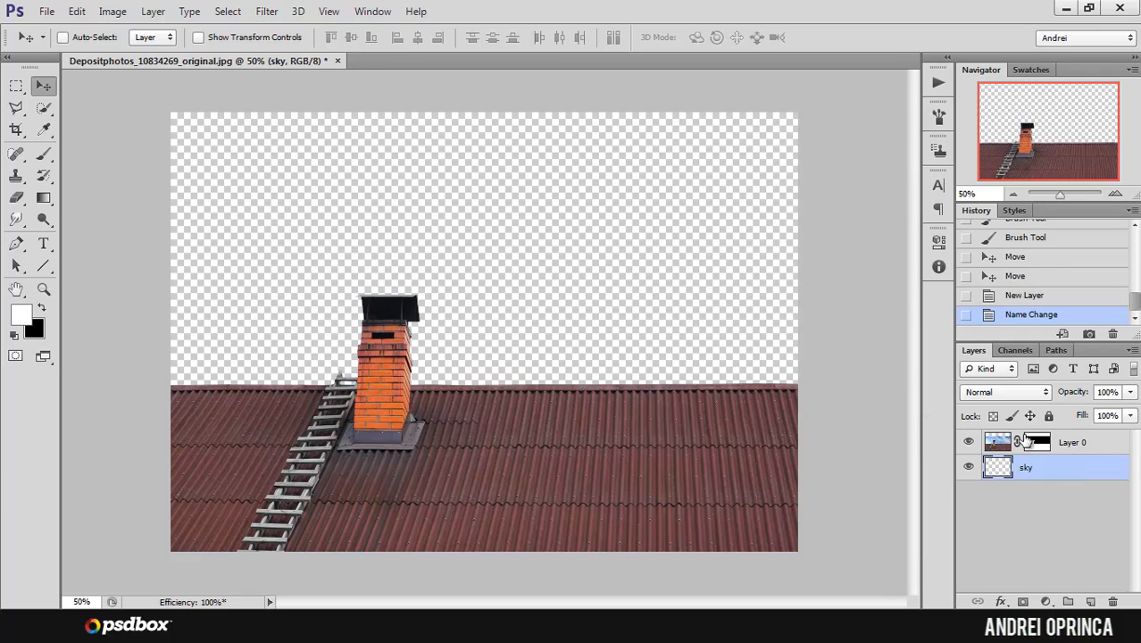
double_click(1066, 440)
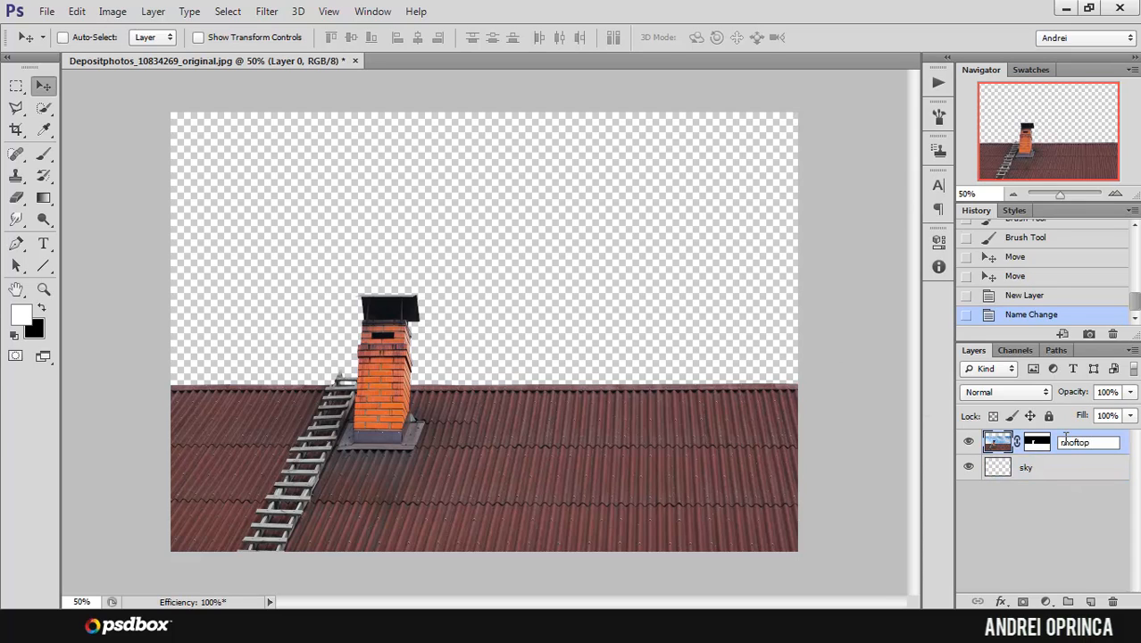
key(Return)
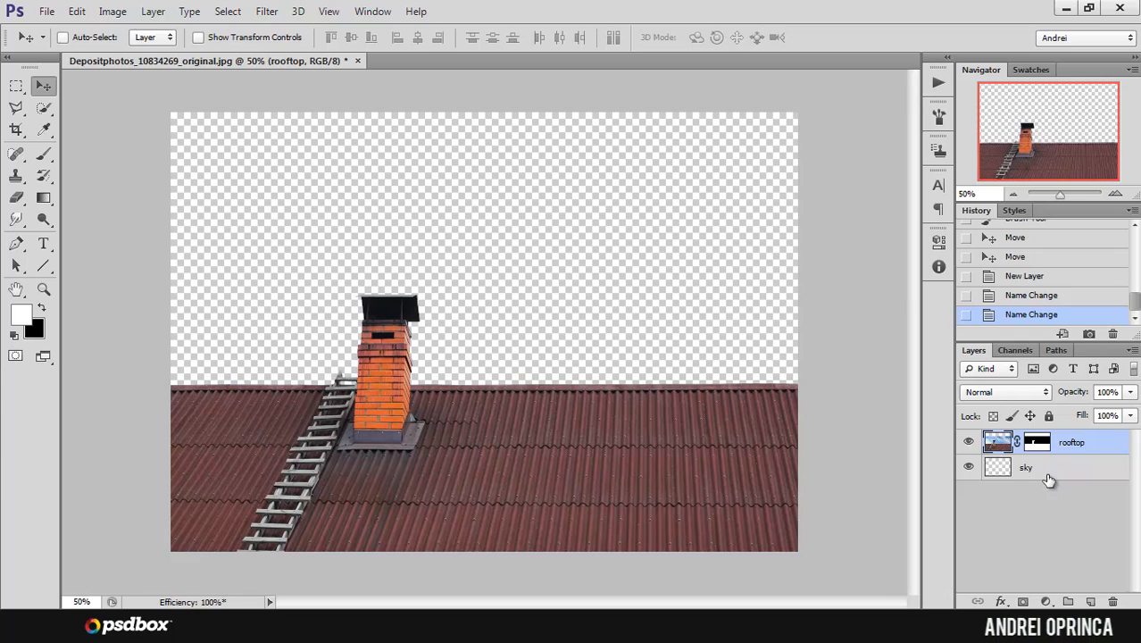
Step: Paste the copied sunset image into the sky layer and reposition it behind the roof with Free Transform
click(1048, 479)
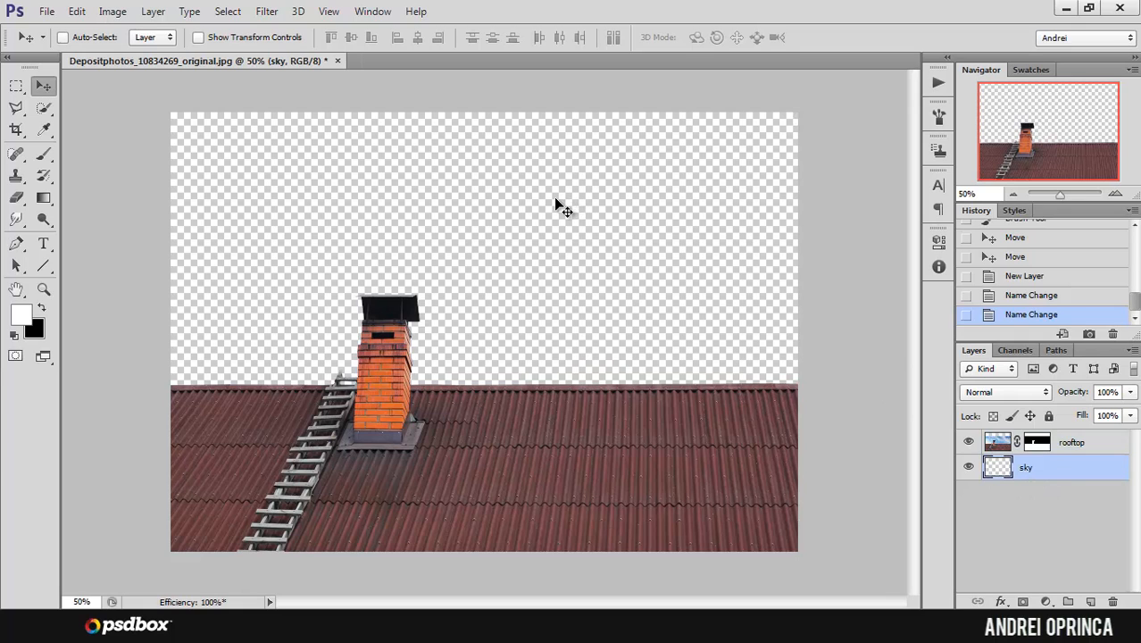
key(ctrl+v)
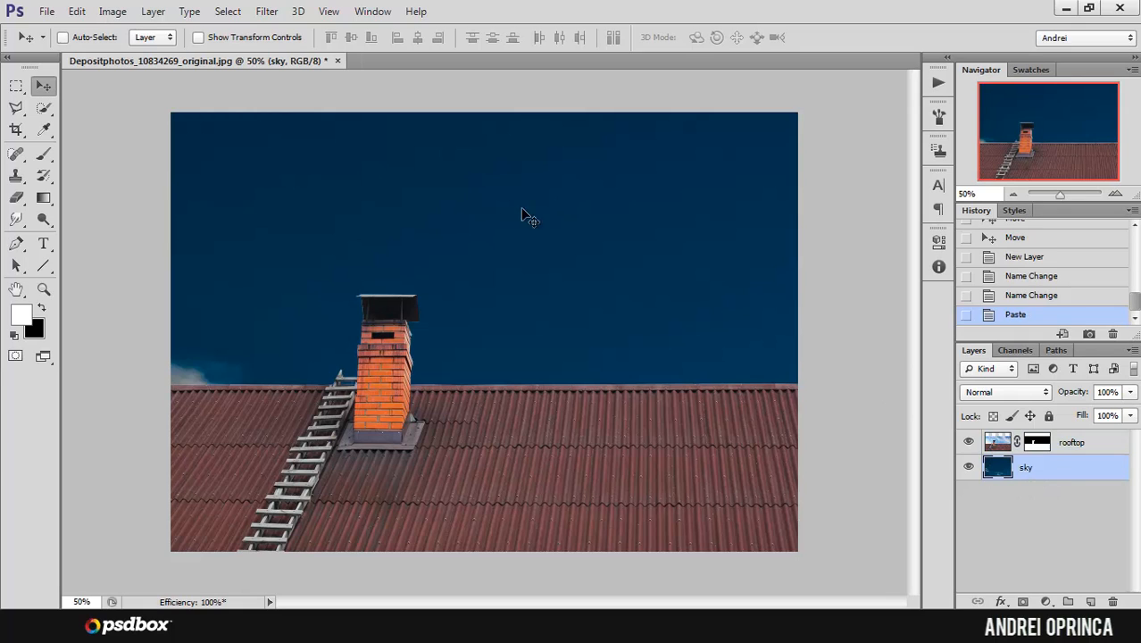
alt+click(369, 235)
alt+click(360, 243)
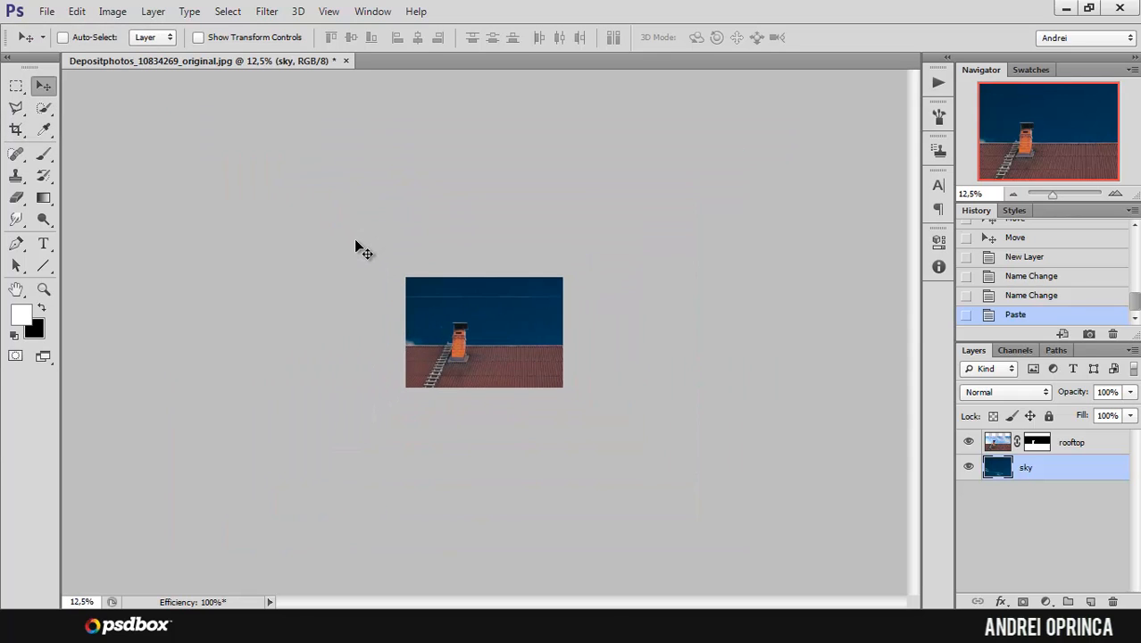
key(ctrl+t)
drag(646, 353, 480, 179)
drag(553, 234, 612, 341)
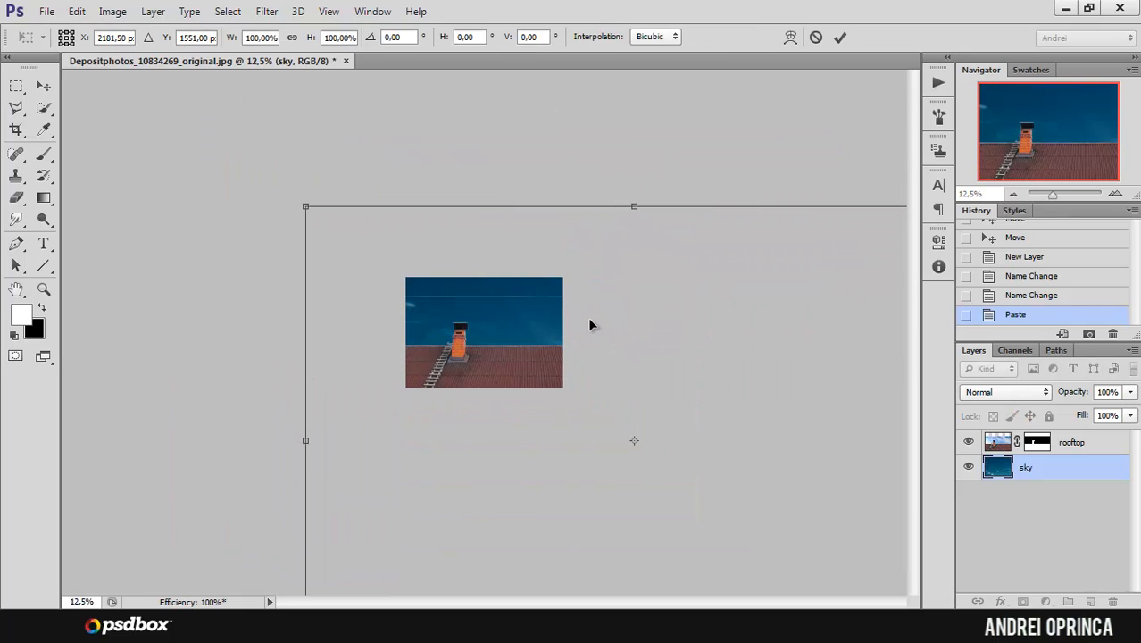
key(Return)
Step: Paint out the thin horizontal line across the sky on the rooftop layer's mask with a 174 px black brush
click(1037, 446)
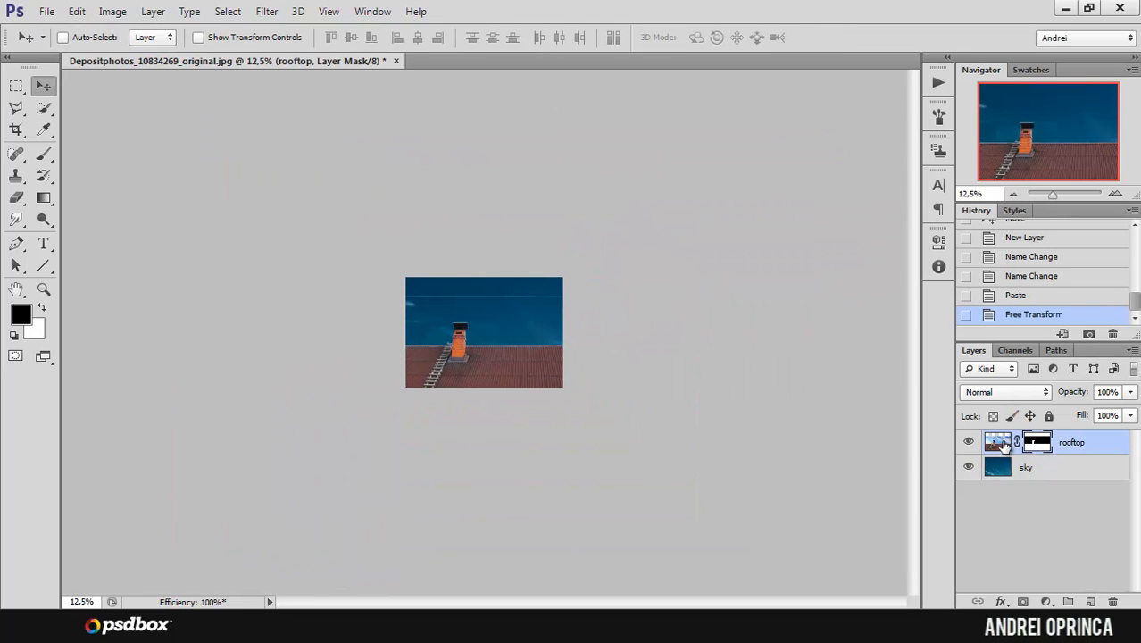
click(45, 154)
right_click(493, 310)
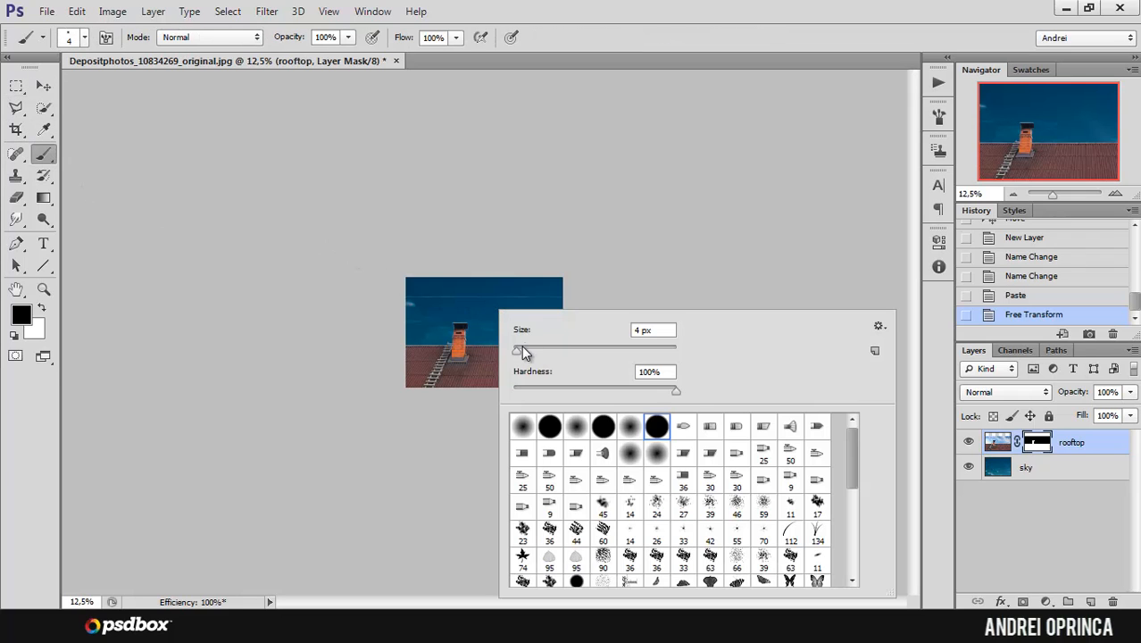
drag(521, 348, 528, 350)
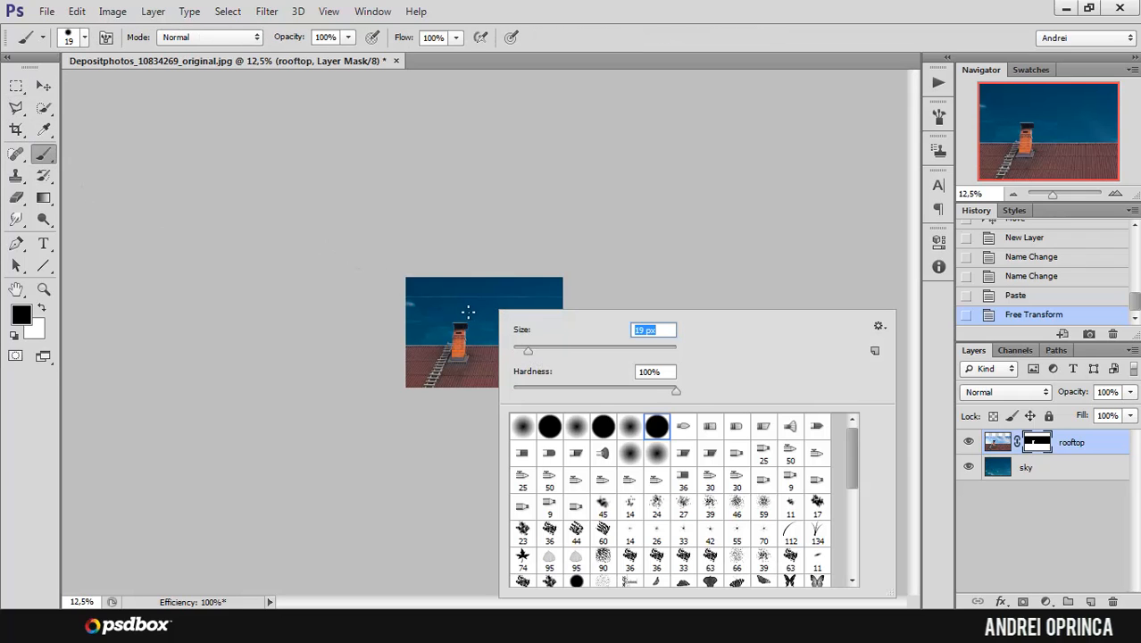
click(1036, 445)
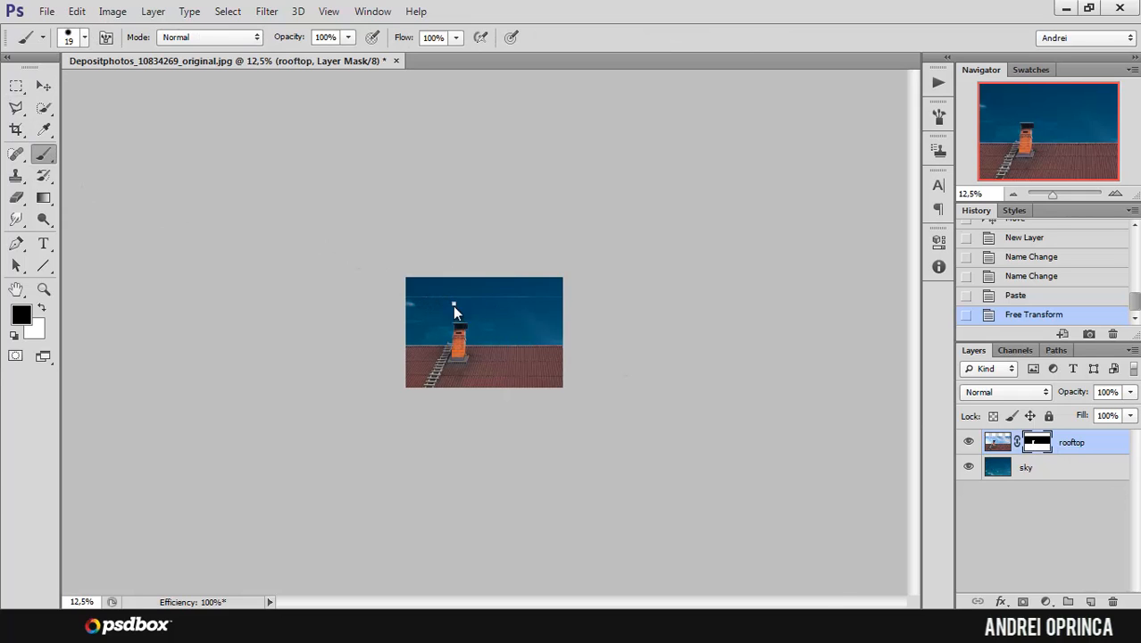
right_click(453, 310)
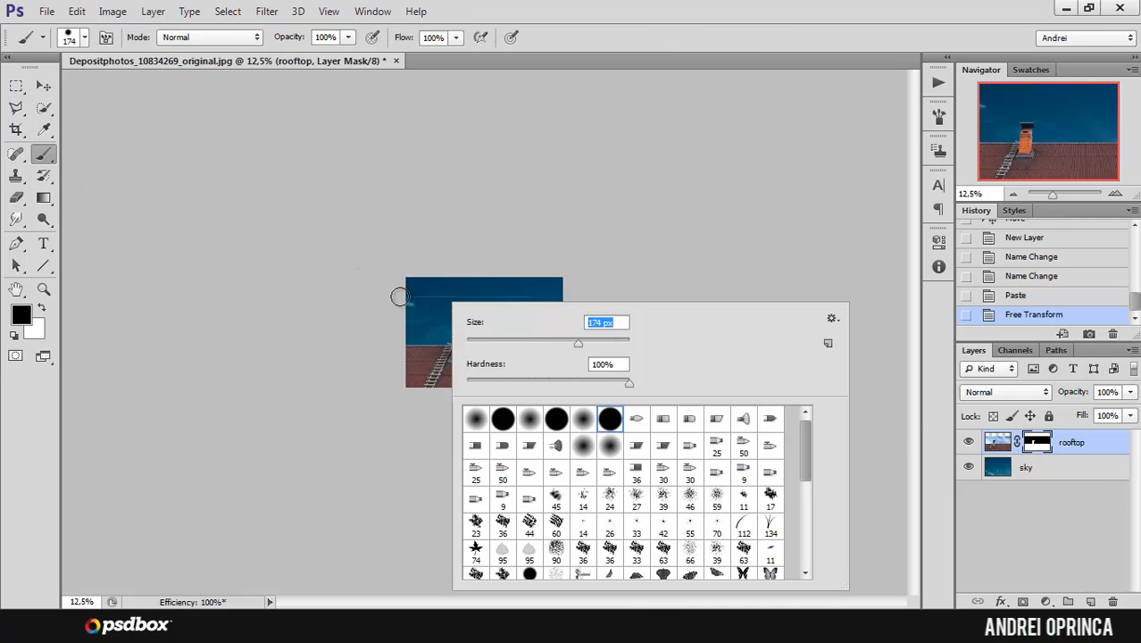
key(Return)
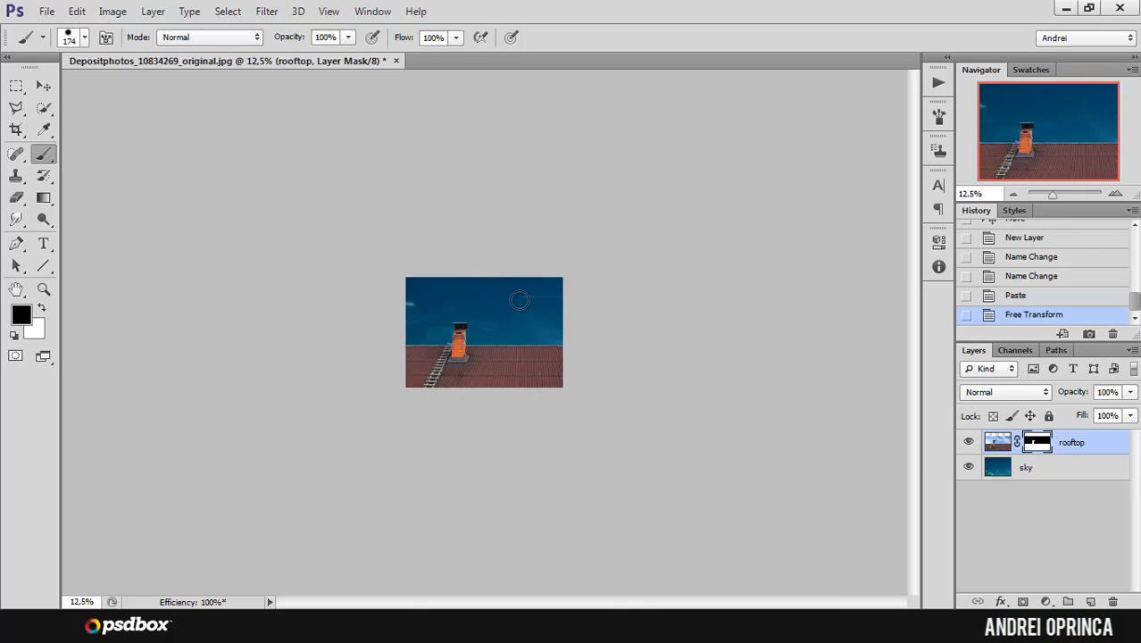
click(564, 300)
Step: Shift the sky layer's image and scale it down to about 43.6% with Free Transform so it still fills the area behind the roof
click(1055, 467)
key(x)
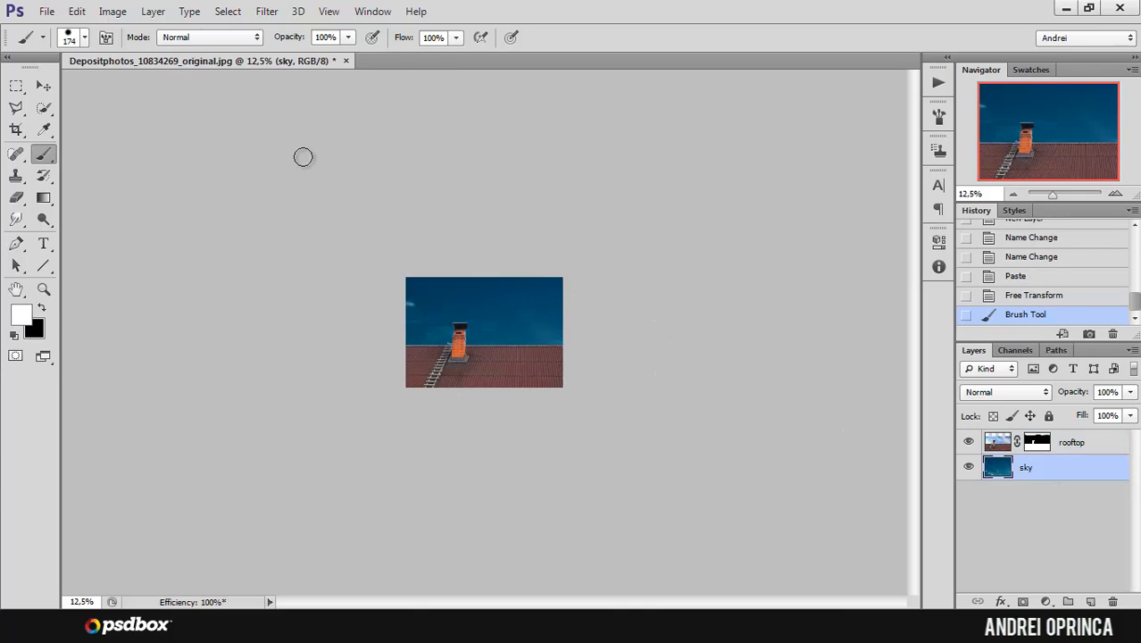
click(46, 85)
drag(402, 257, 460, 285)
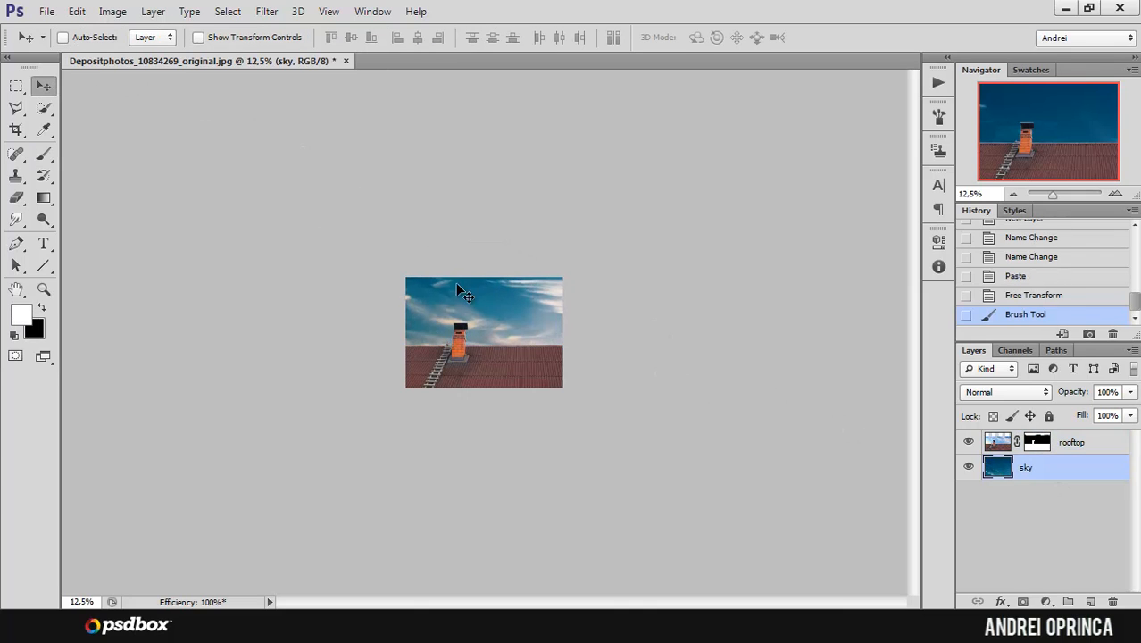
key(ctrl+t)
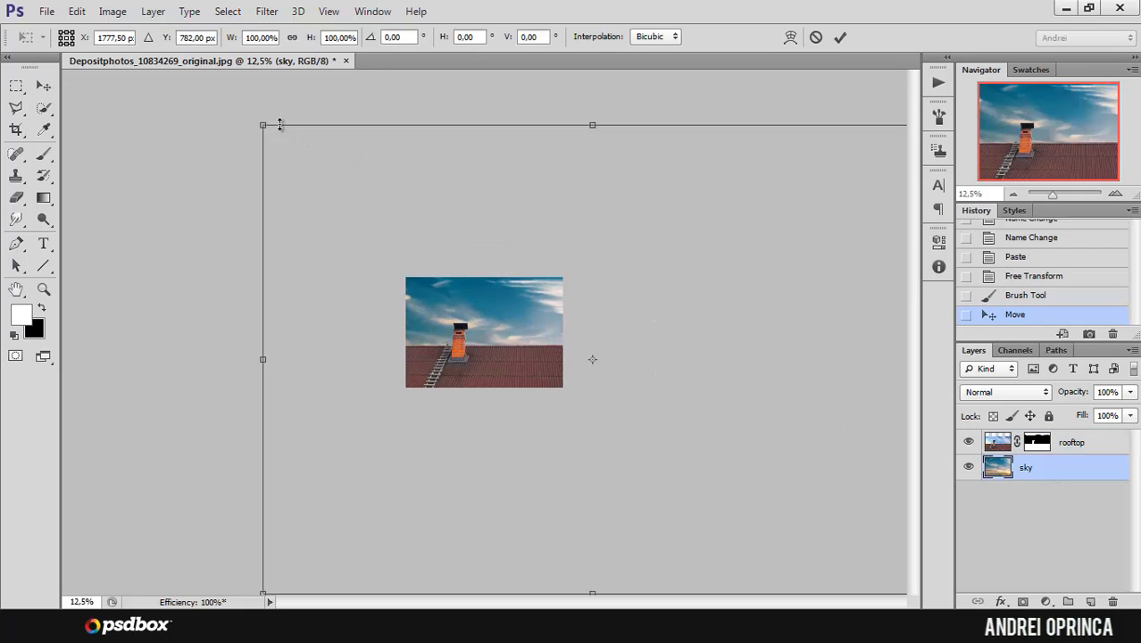
drag(266, 126, 418, 327)
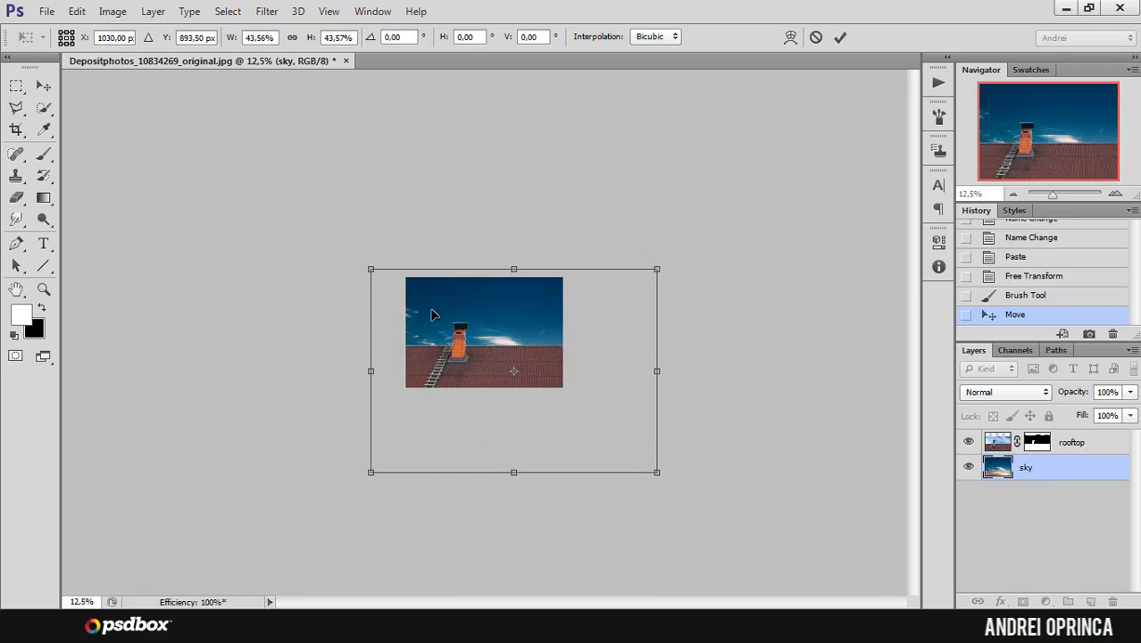
key(Return)
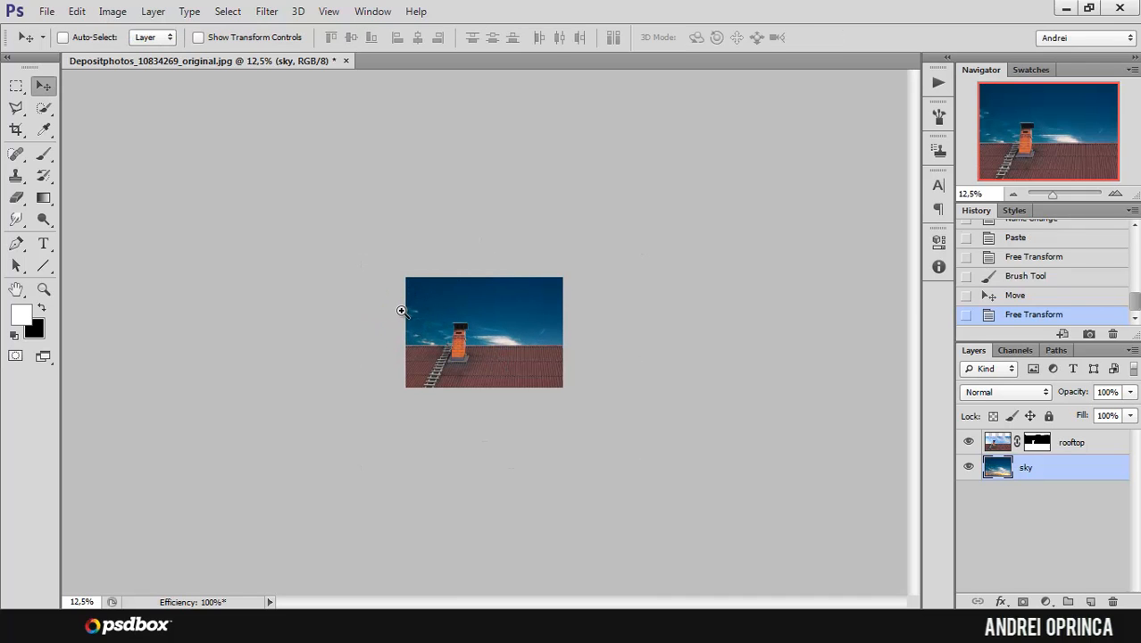
Step: Reposition the sky layer so the bright cloud sits just above the roof ridge, right of the chimney
key(ctrl+plus)
scroll(403, 312, up, 3)
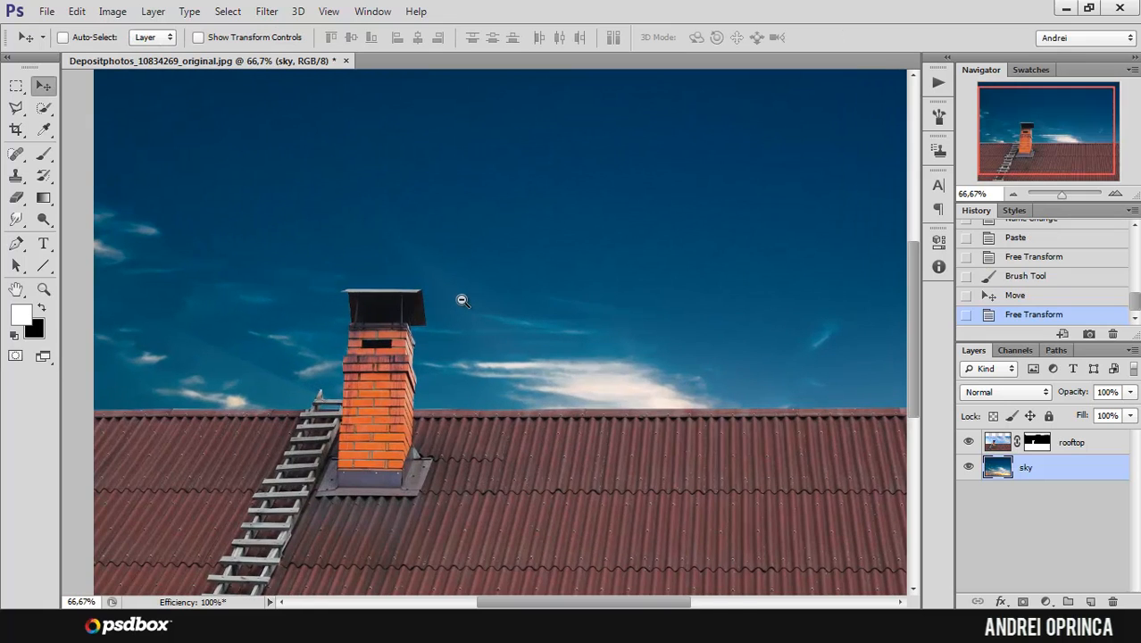
scroll(461, 300, down, 1)
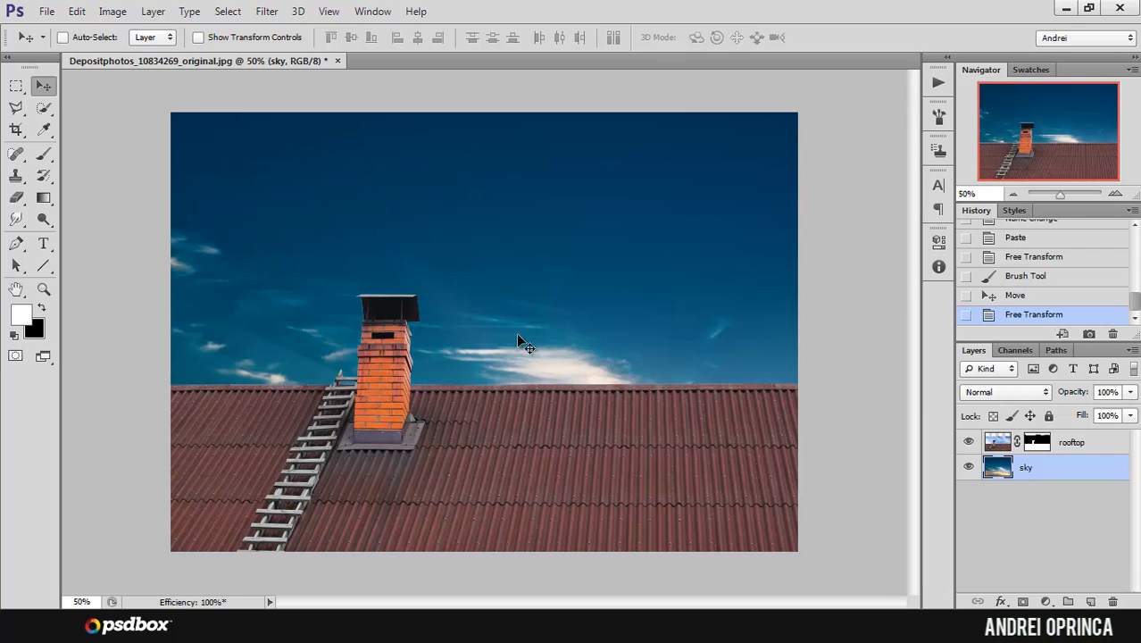
drag(573, 357, 593, 356)
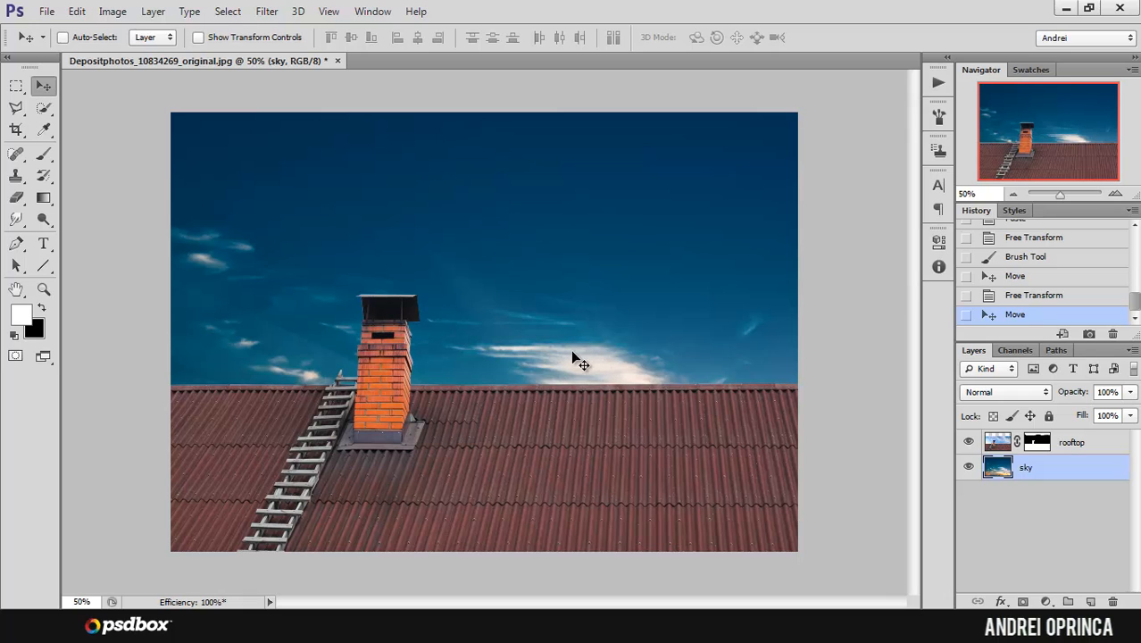
drag(569, 366, 580, 332)
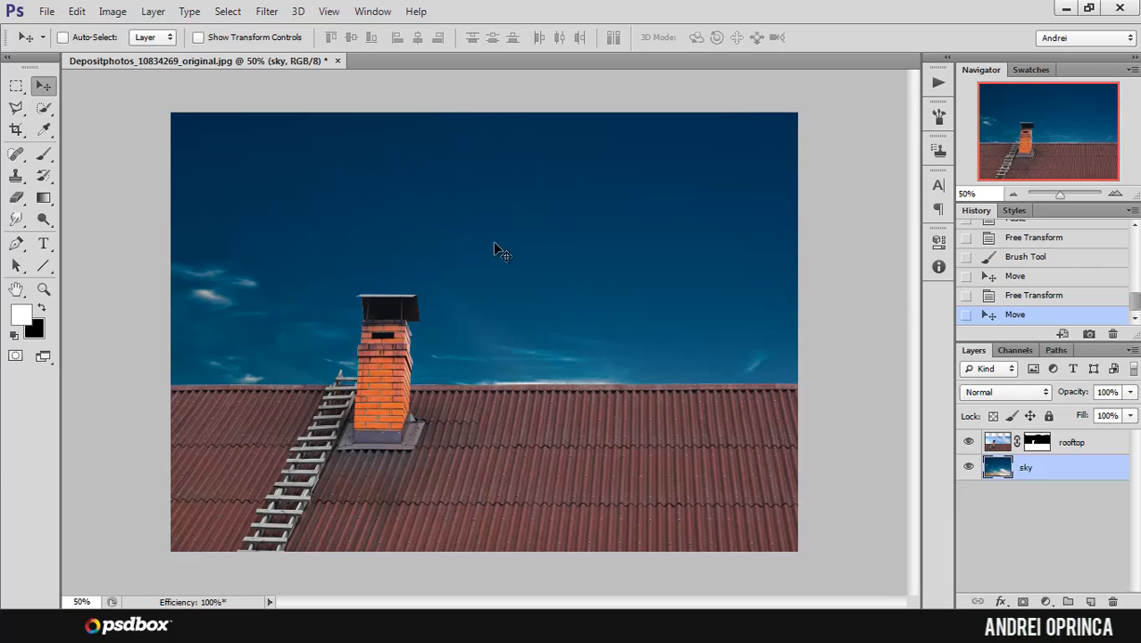
mouse_move(498, 248)
mouse_down()
mouse_move(520, 272)
mouse_move(522, 232)
mouse_move(483, 247)
mouse_up()
mouse_move(545, 290)
mouse_down()
mouse_move(562, 301)
mouse_move(536, 280)
mouse_up()
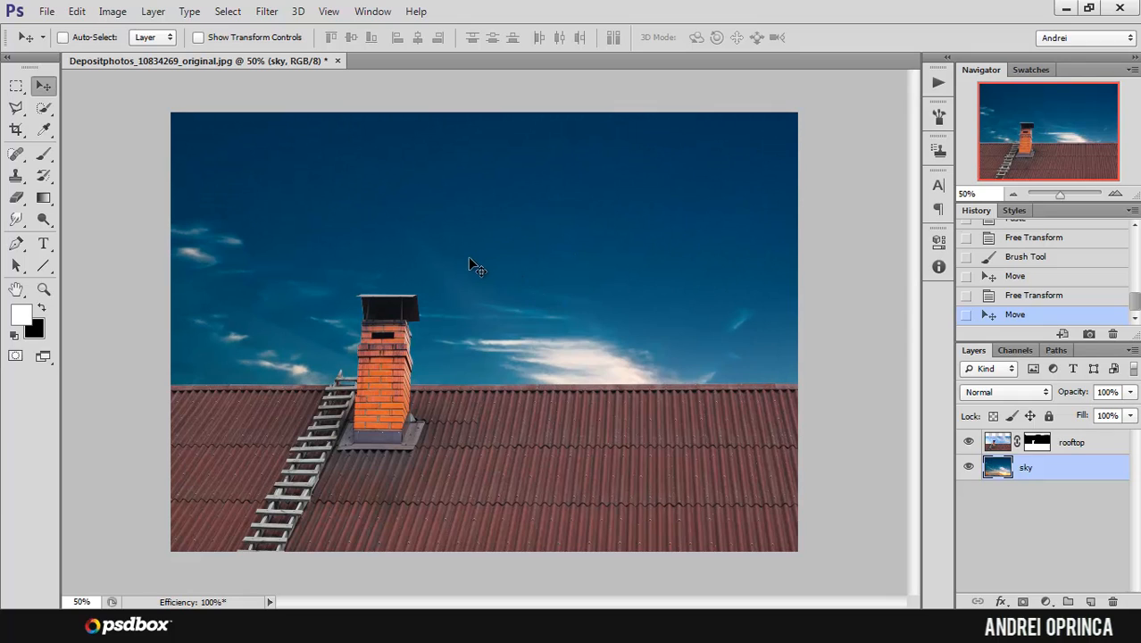
drag(502, 256, 518, 282)
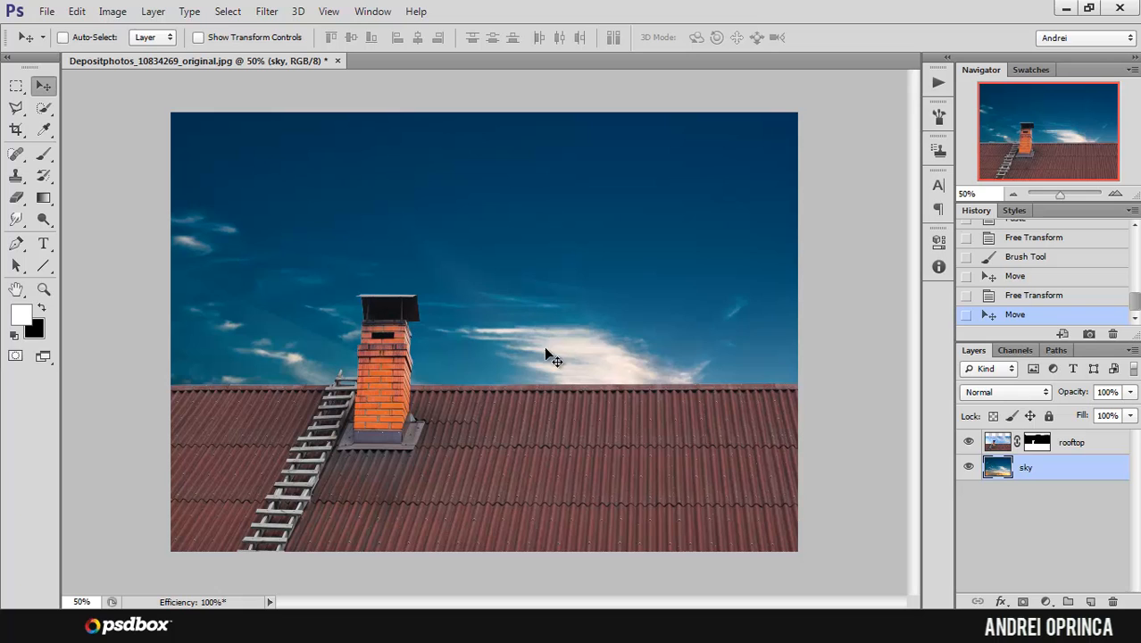
Step: Open the stock photo Depositphotos_6019240_original from the Stock folder and look over the couple sitting on the bridge
key(ctrl+o)
click(316, 120)
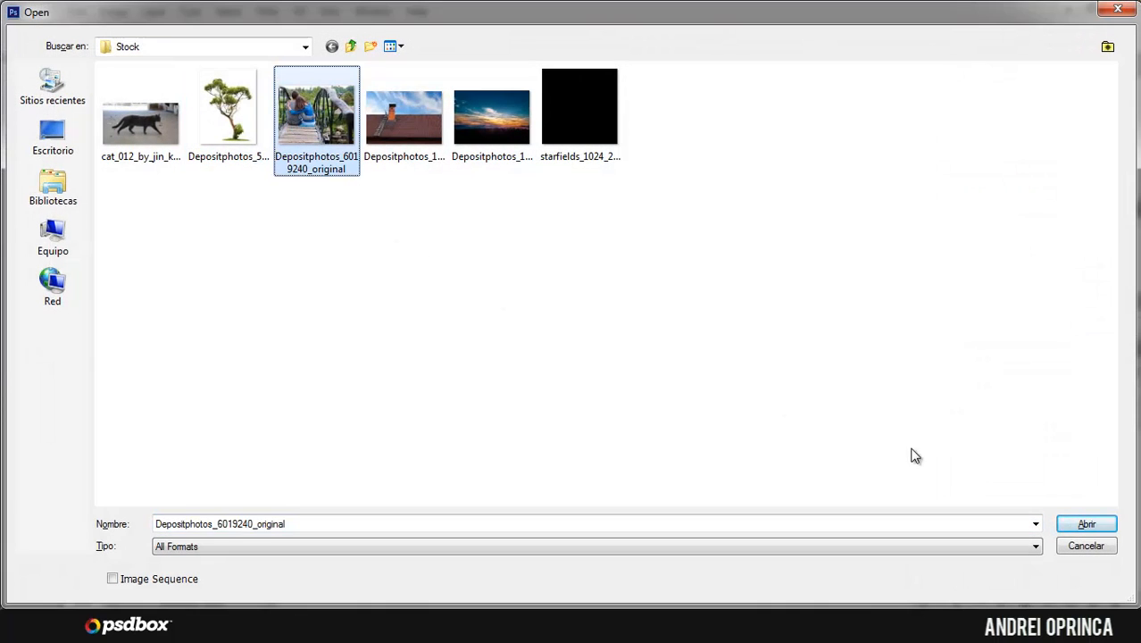
click(1064, 527)
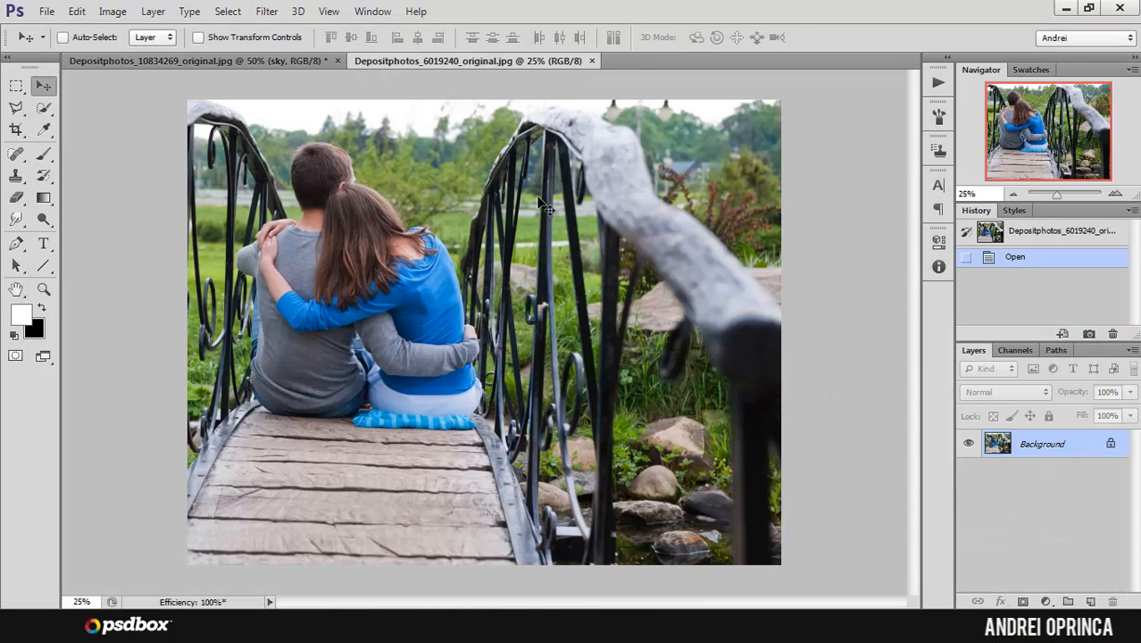
scroll(303, 299, up, 2)
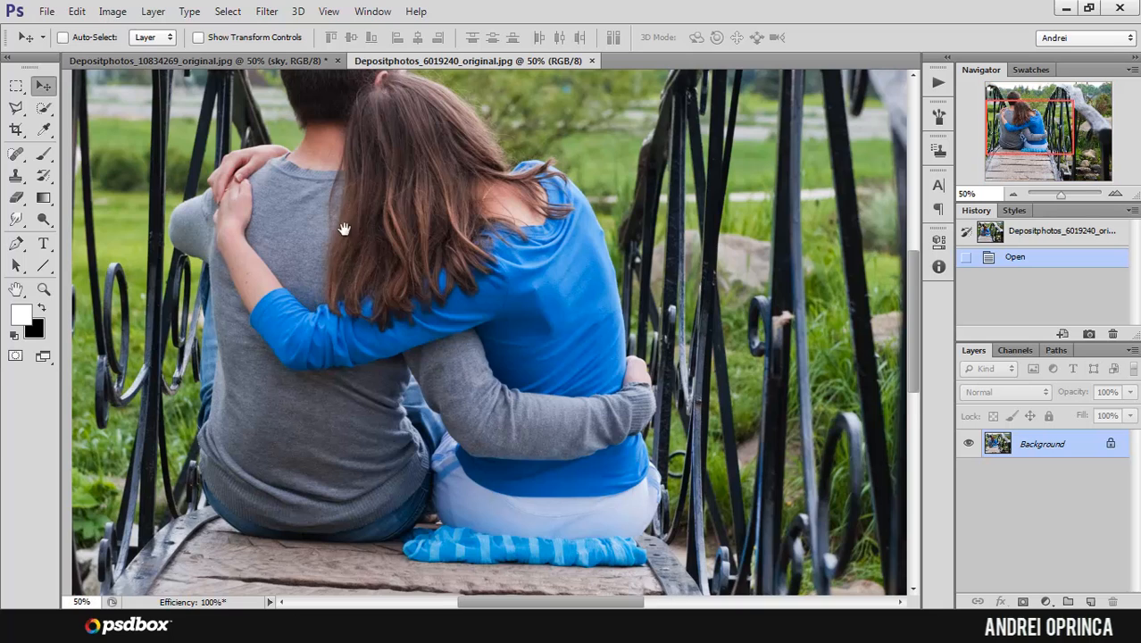
drag(343, 229, 421, 242)
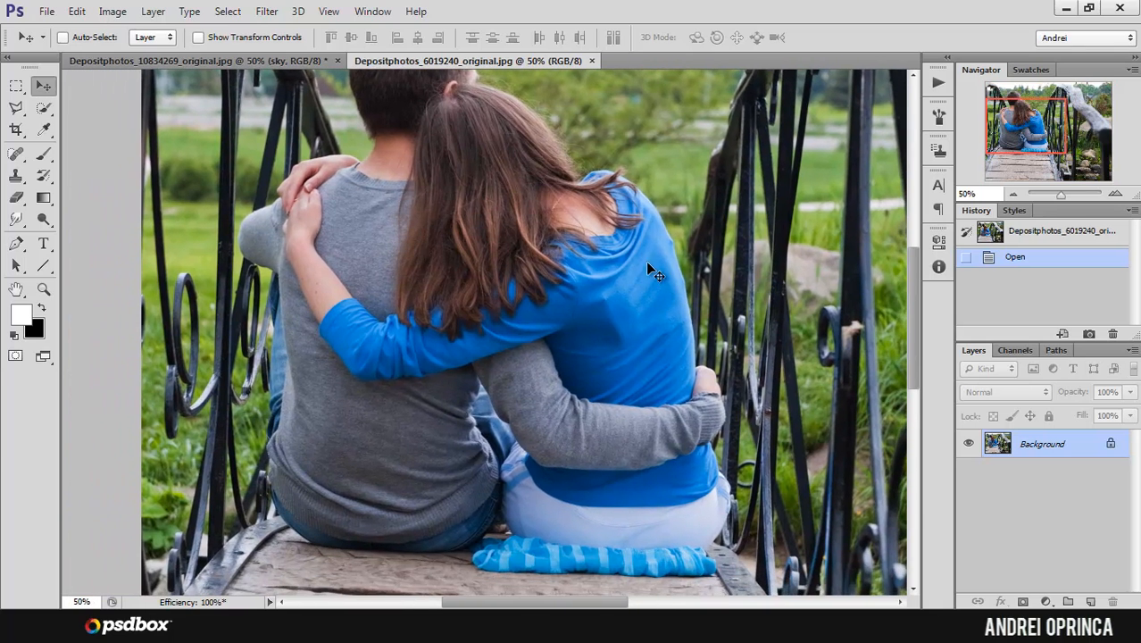
drag(602, 196, 607, 251)
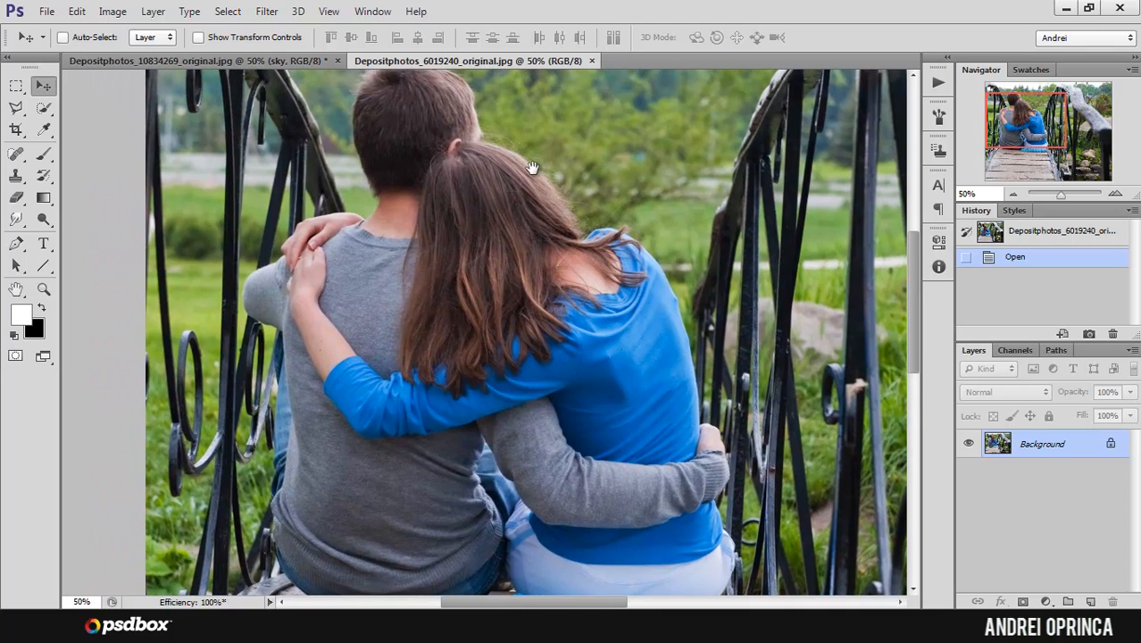
drag(531, 167, 540, 204)
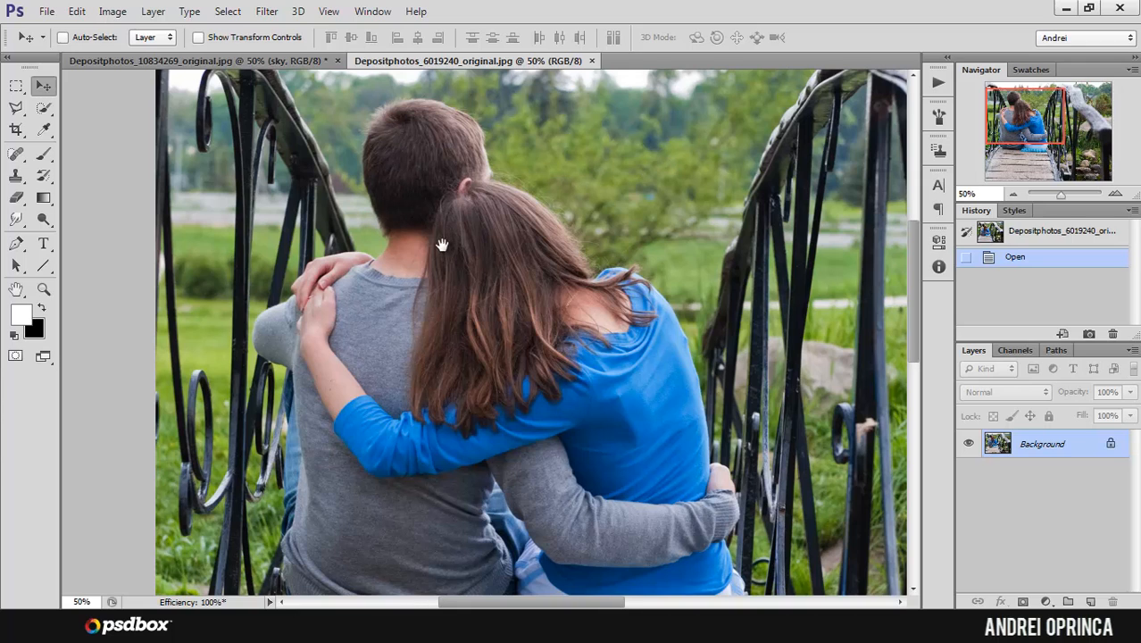
drag(442, 245, 426, 221)
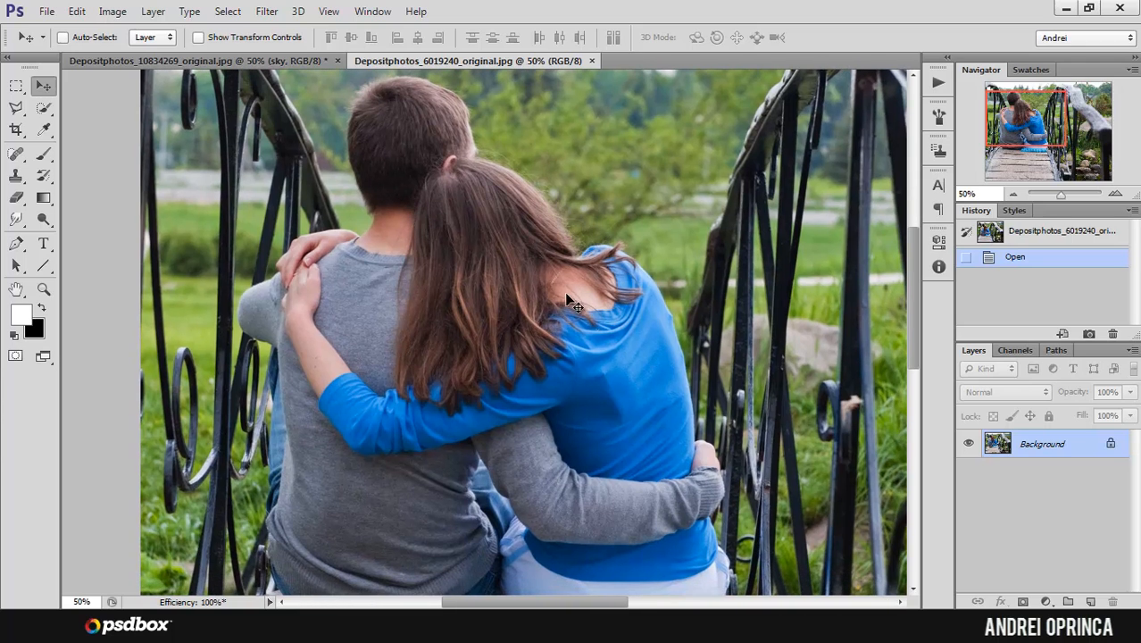
drag(519, 318, 506, 265)
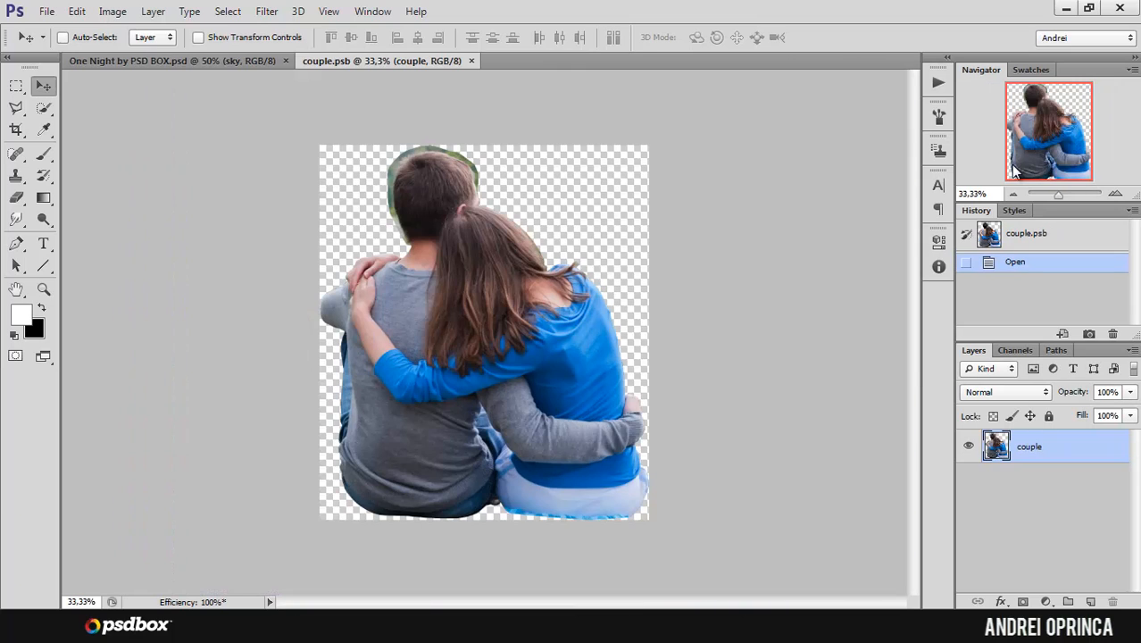
Step: Examine the cut-out edges in couple.psb around the seated bottoms, the woman's hair and the man's head
click(354, 200)
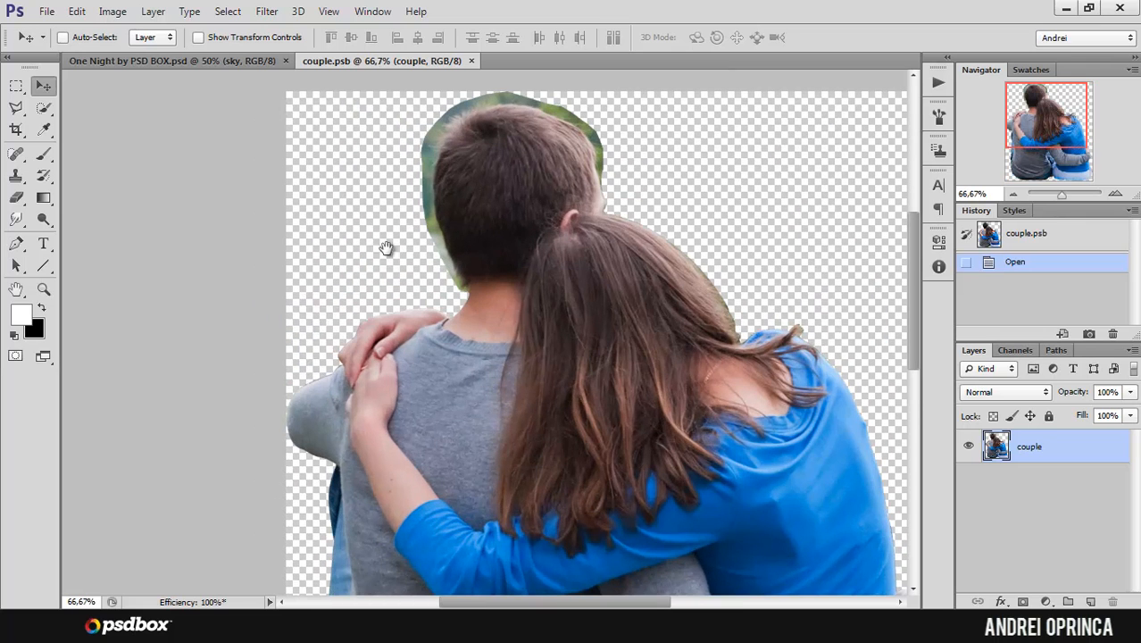
drag(360, 284, 400, 138)
drag(382, 314, 334, 141)
drag(480, 264, 473, 259)
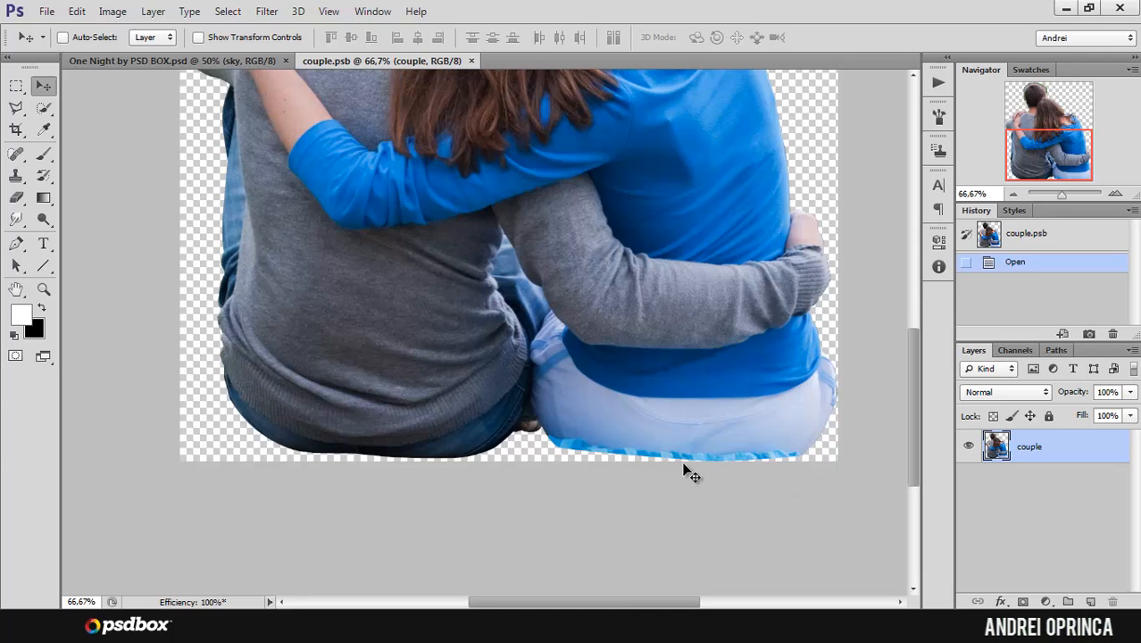
drag(1049, 159, 1049, 111)
ctrl+double_click(416, 254)
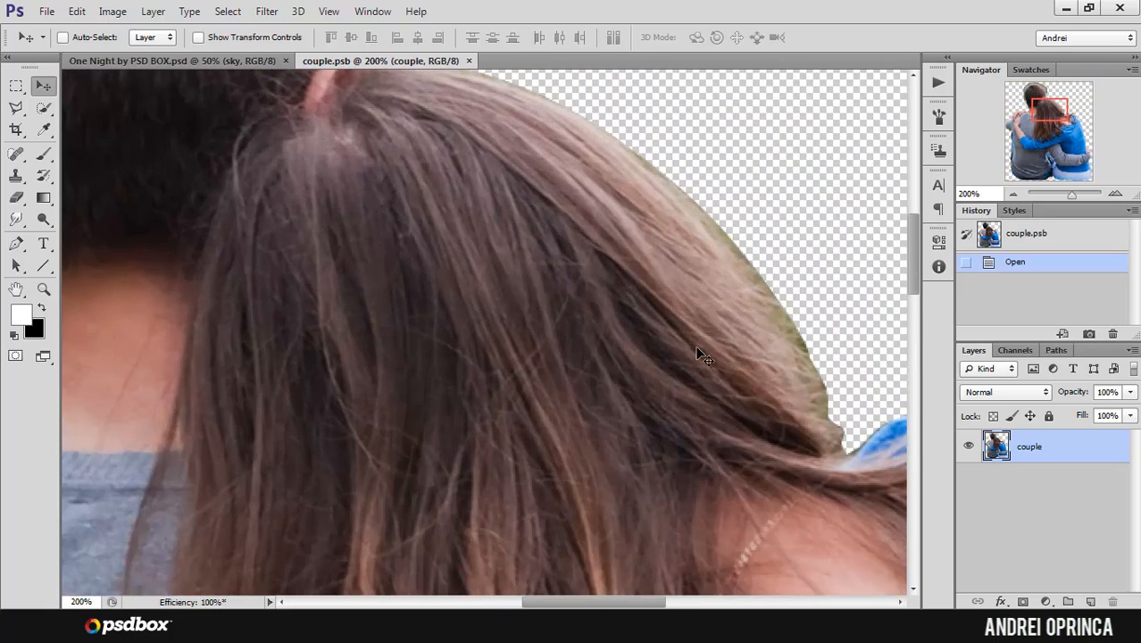
drag(778, 372, 480, 259)
drag(407, 171, 552, 364)
mouse_move(497, 184)
mouse_down()
mouse_move(552, 305)
mouse_move(658, 295)
mouse_up()
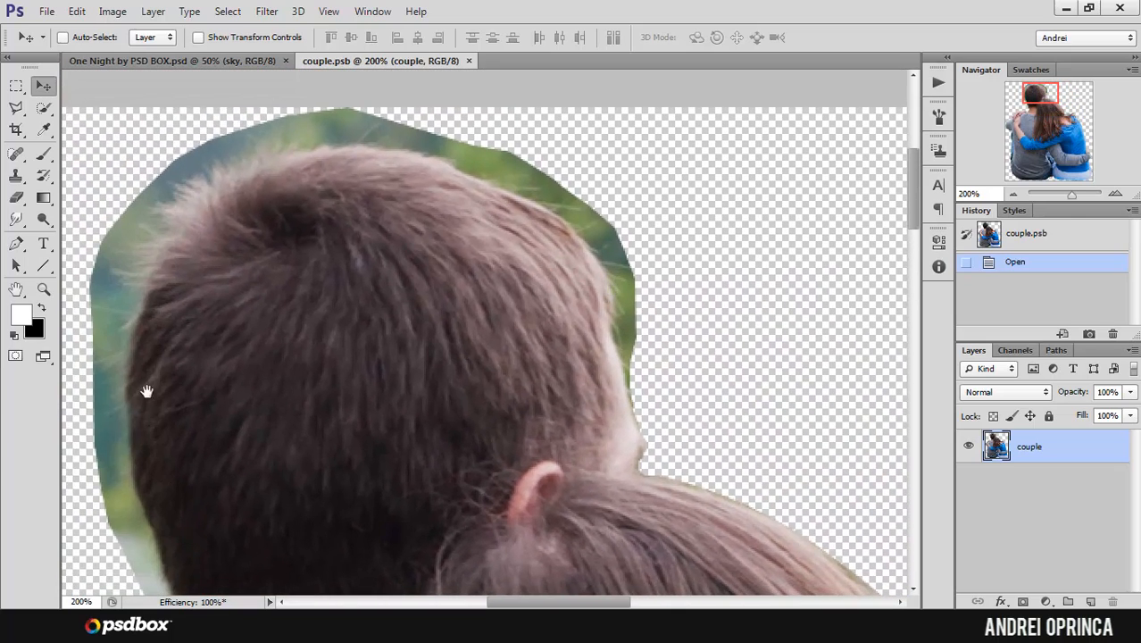
drag(146, 391, 235, 284)
alt+click(236, 277)
alt+click(234, 278)
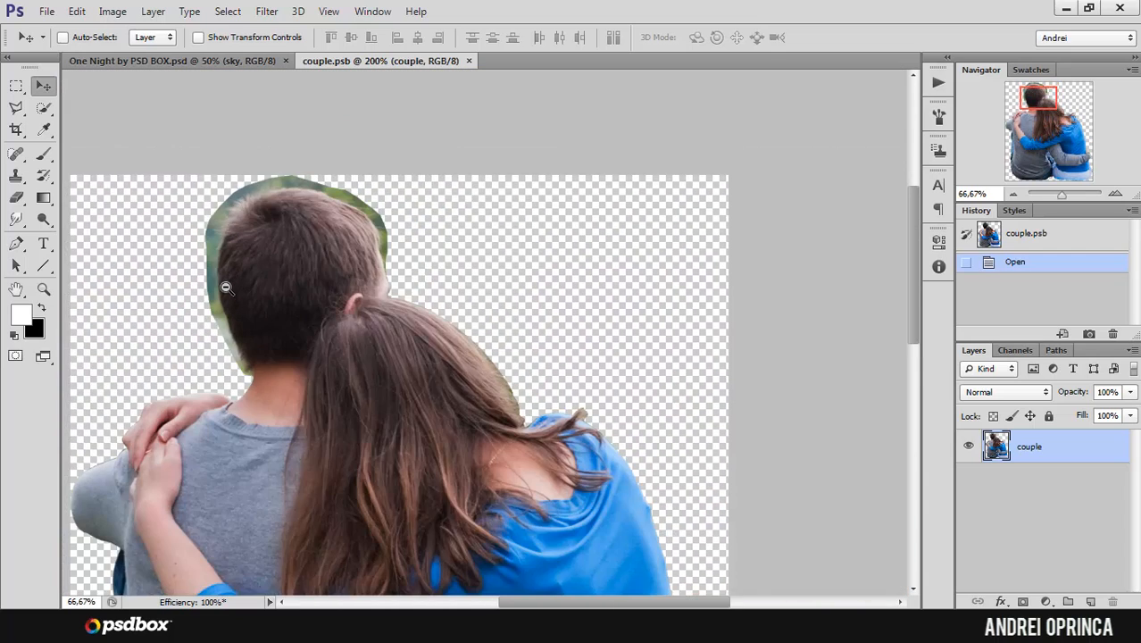
alt+click(229, 285)
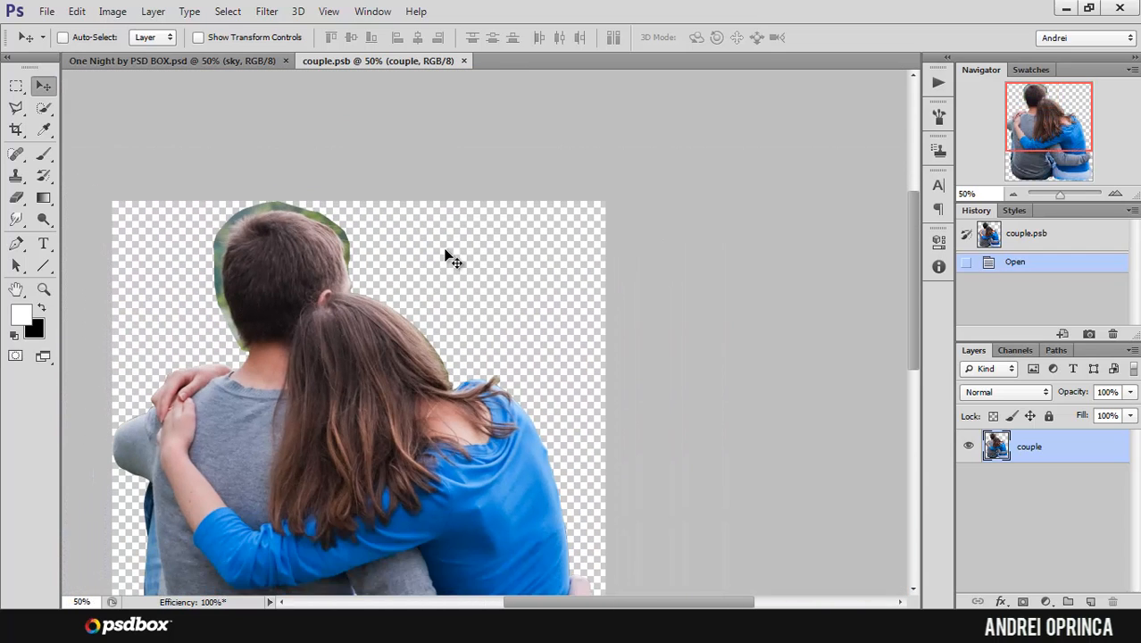
drag(1026, 135, 1022, 146)
alt+click(501, 211)
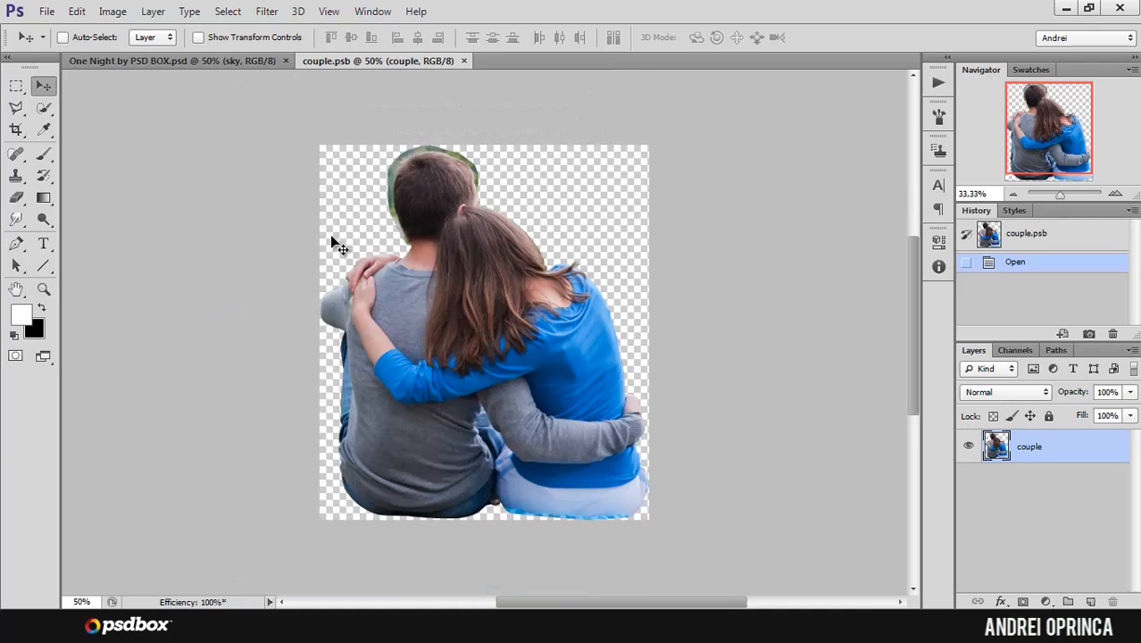
Step: Copy the entire cut-out from couple.psb, close that file, and paste the couple above the rooftop layer, shifted right to uncover the chimney
key(ctrl+a)
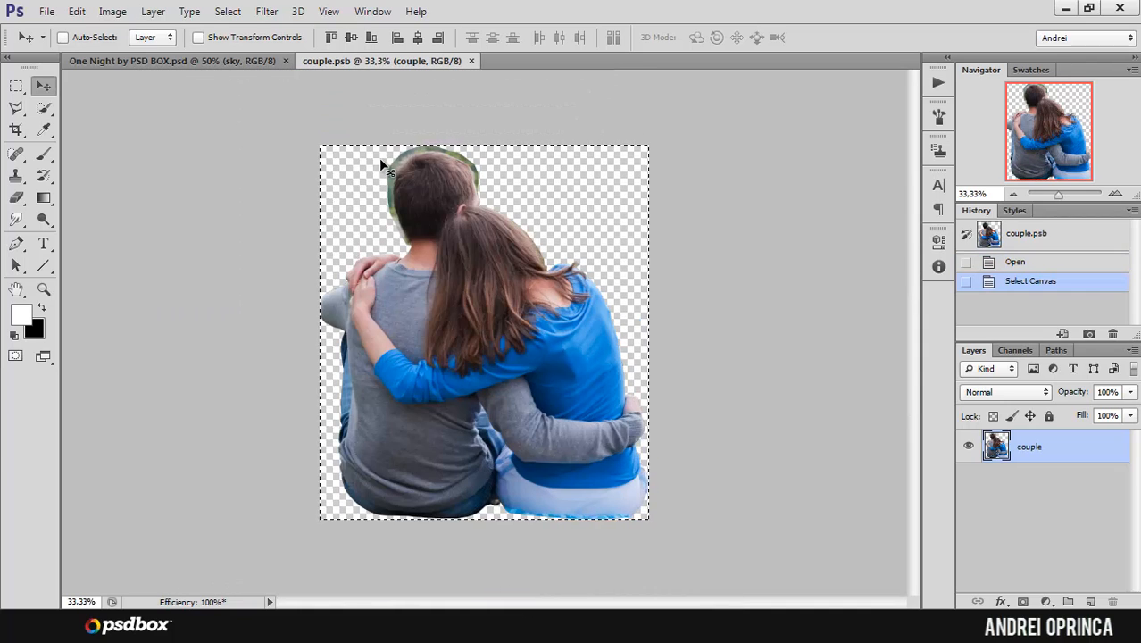
key(ctrl+w)
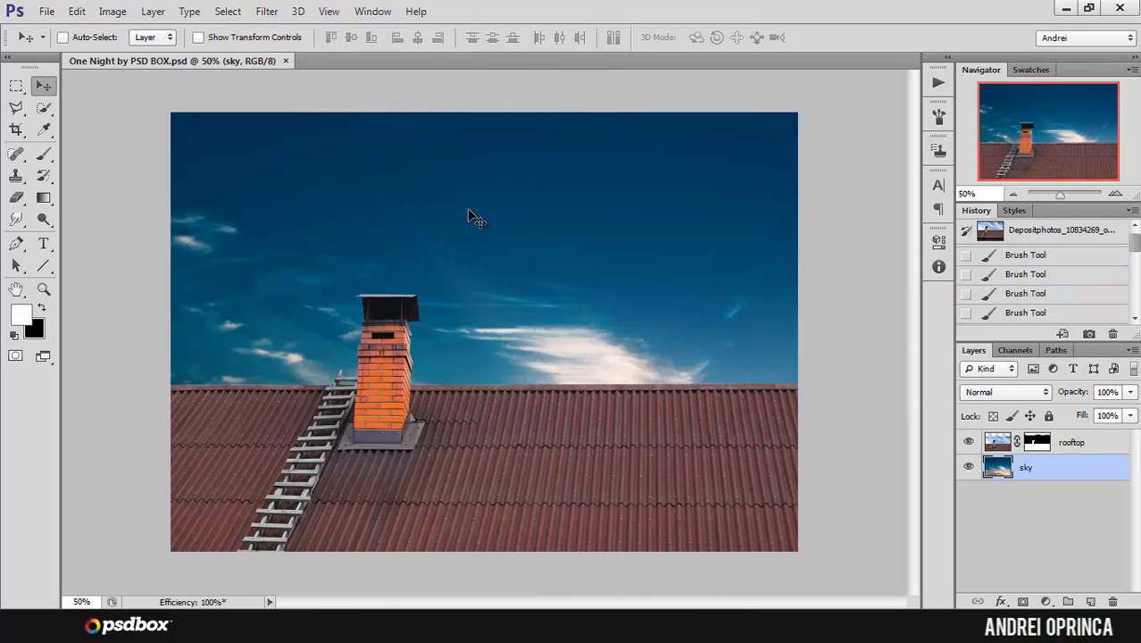
click(1080, 447)
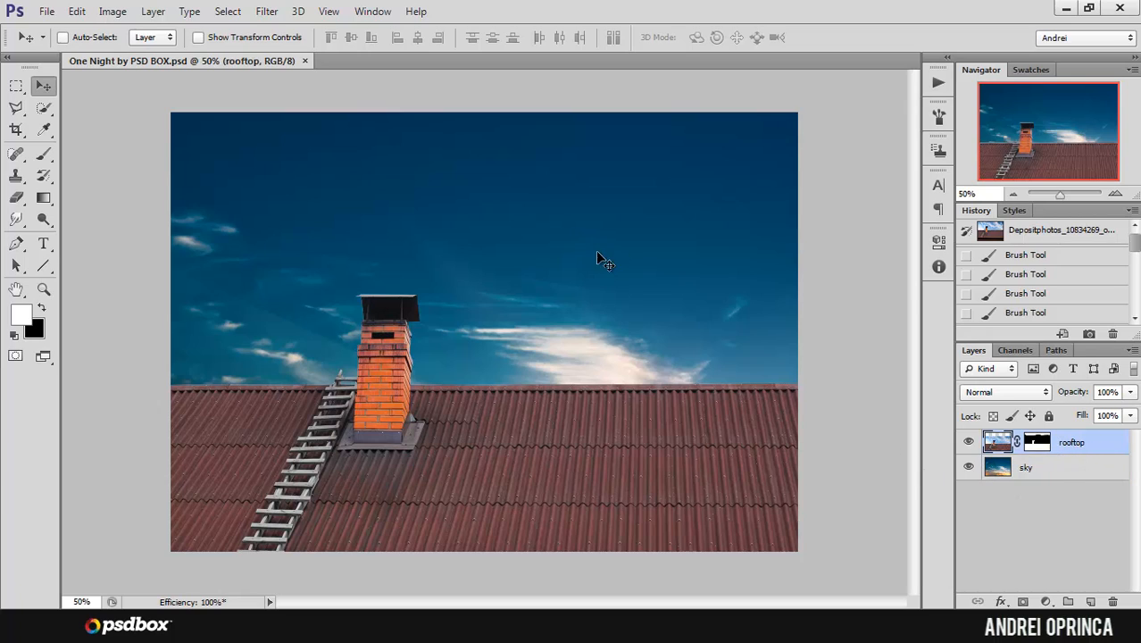
key(ctrl+v)
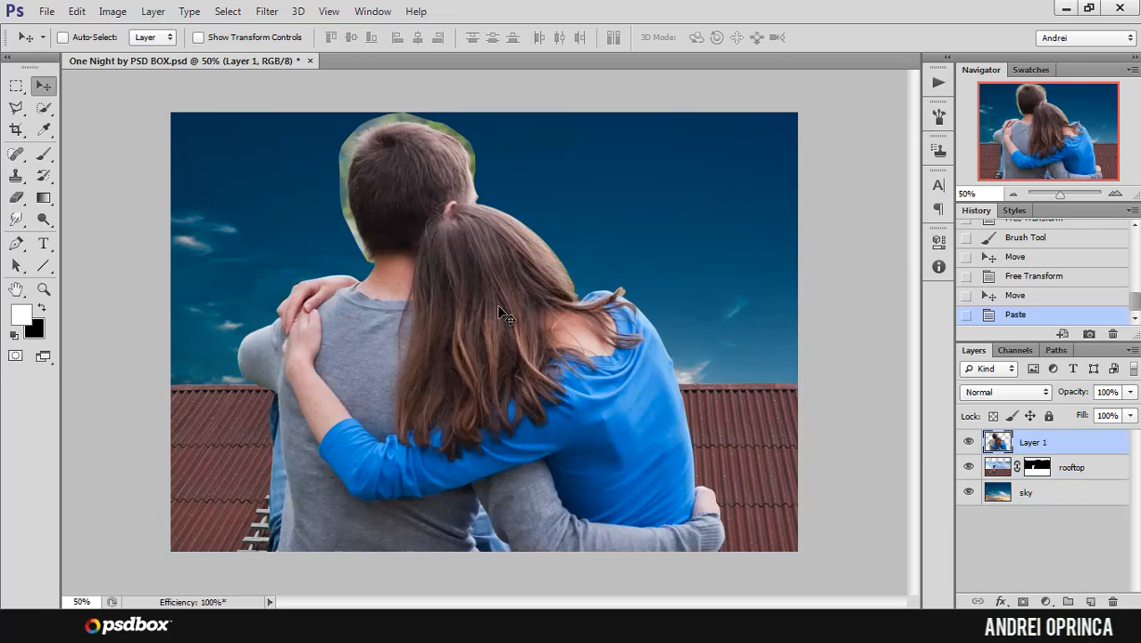
drag(498, 311, 535, 309)
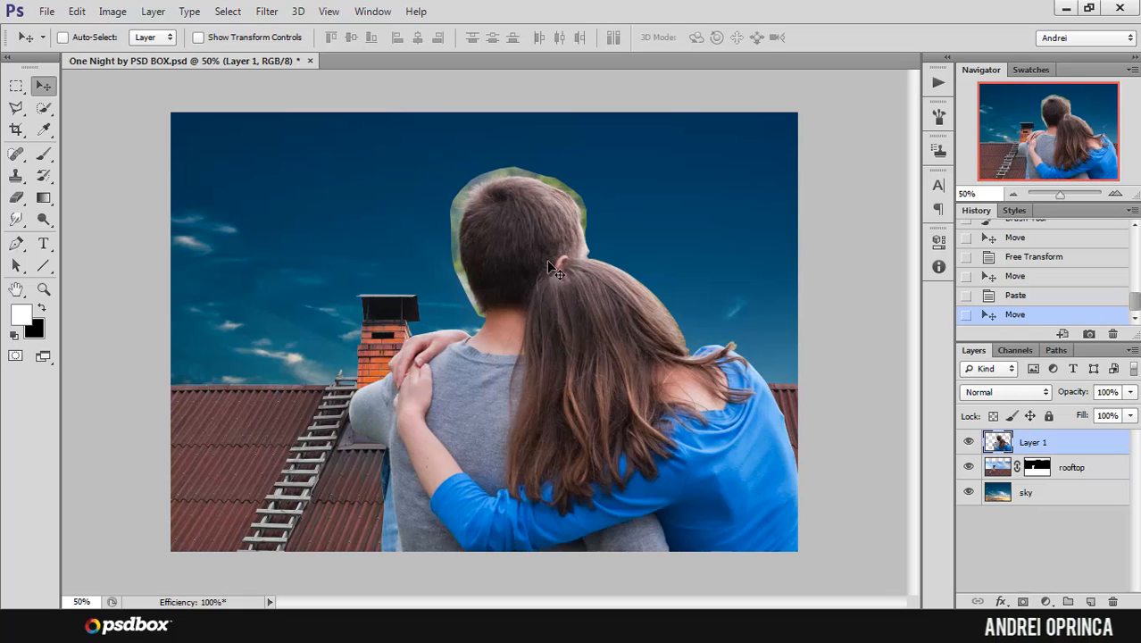
Step: Ready the Brush tool with black as the foreground colour and rename the pasted layer as couple
ctrl+click(489, 199)
ctrl+click(490, 198)
ctrl+click(490, 197)
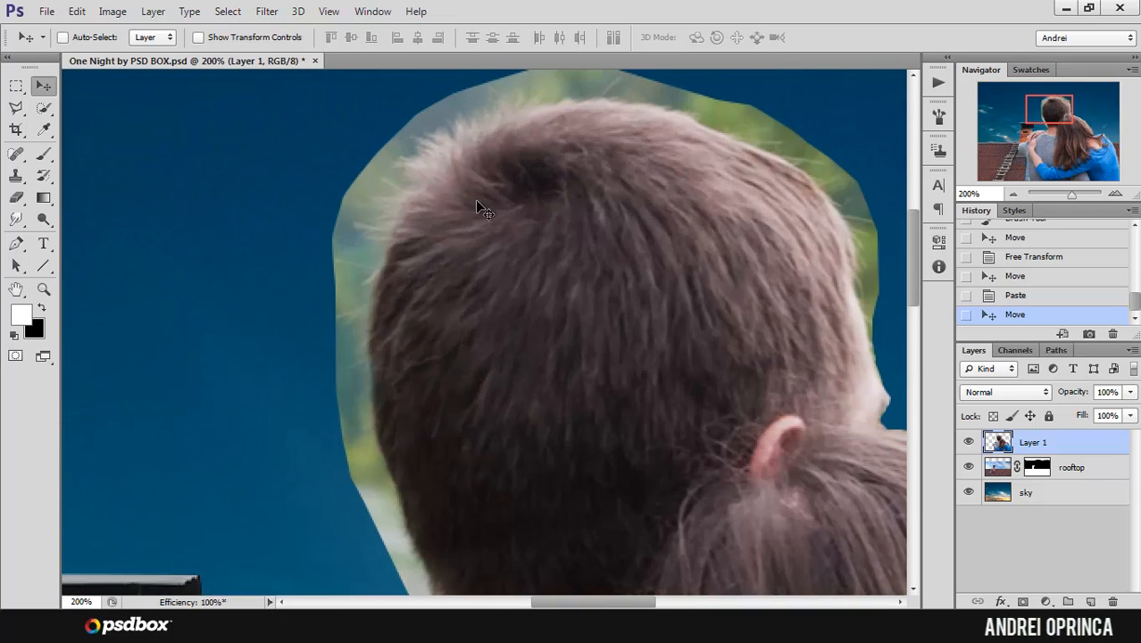
alt+click(490, 213)
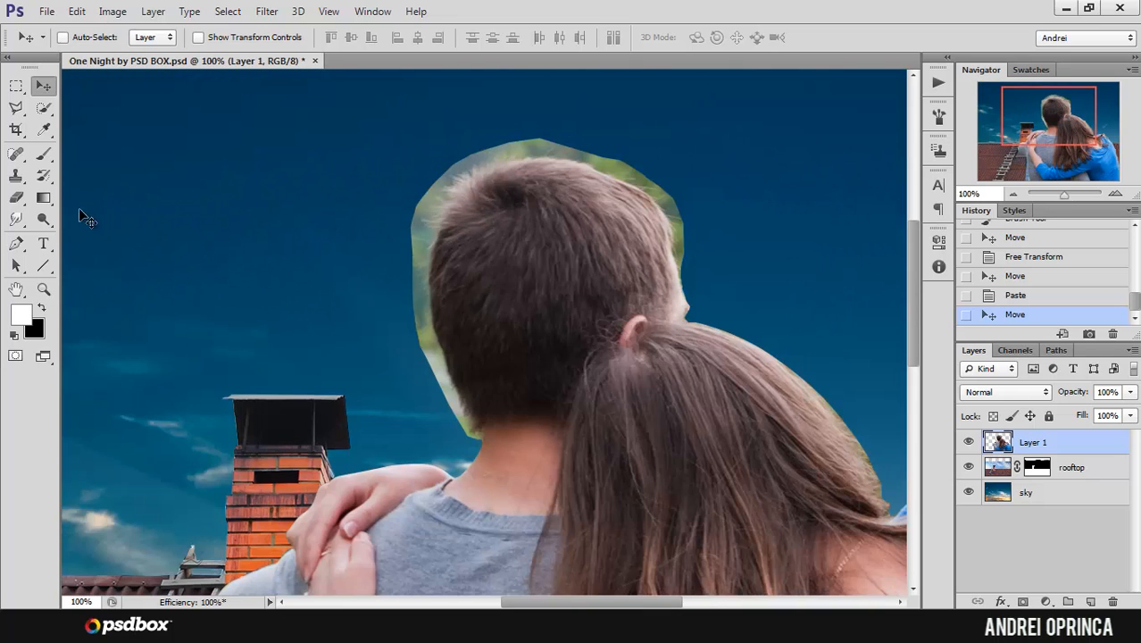
click(44, 156)
click(40, 310)
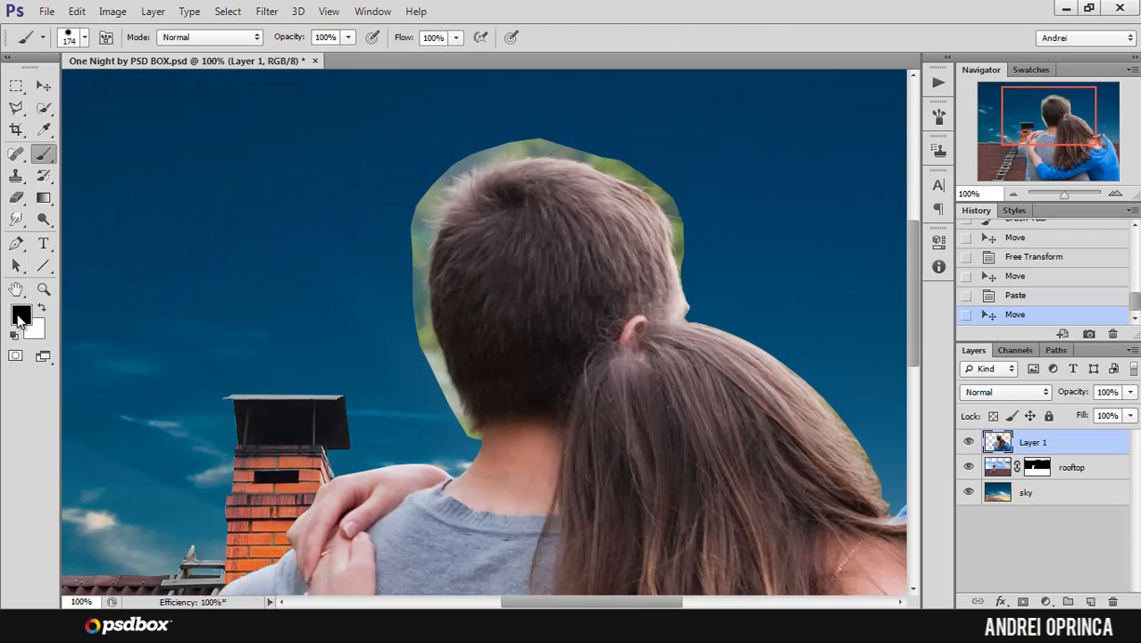
double_click(1032, 443)
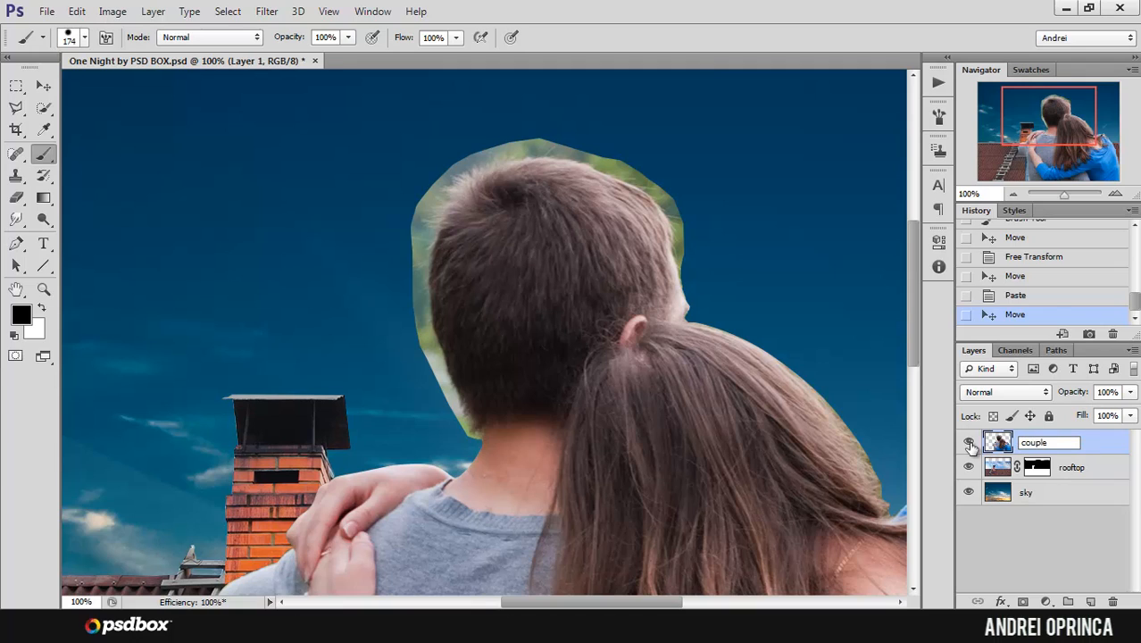
text(couple)
key(Return)
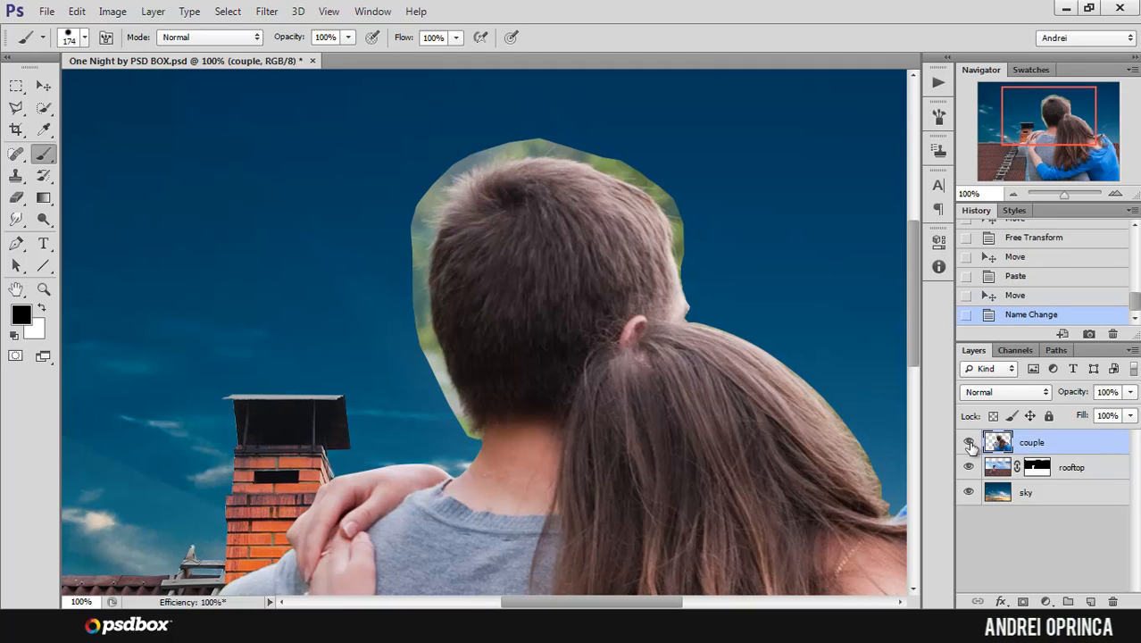
Step: Add a layer mask to the couple layer and choose the 39 px textured spatter brush tip
click(1023, 602)
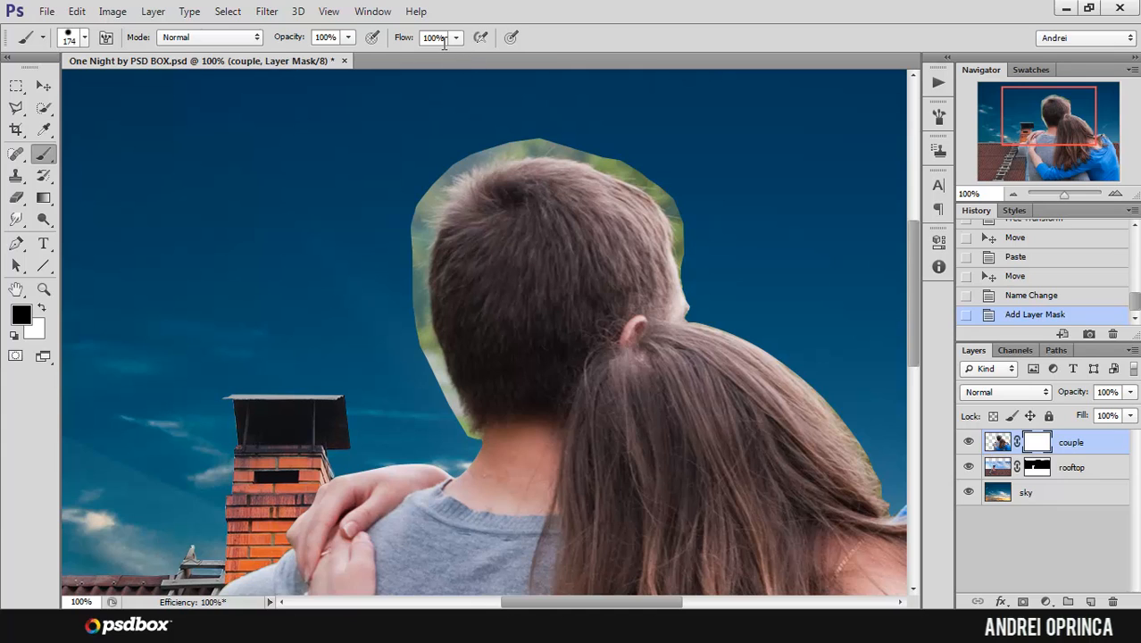
right_click(686, 234)
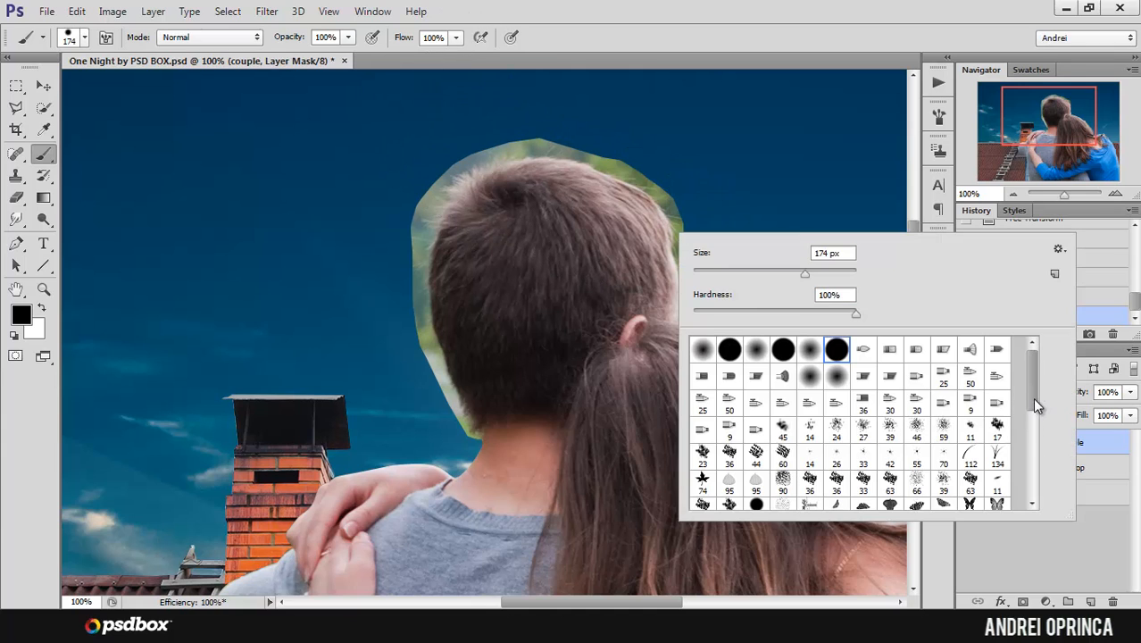
drag(1032, 397, 1026, 437)
click(945, 384)
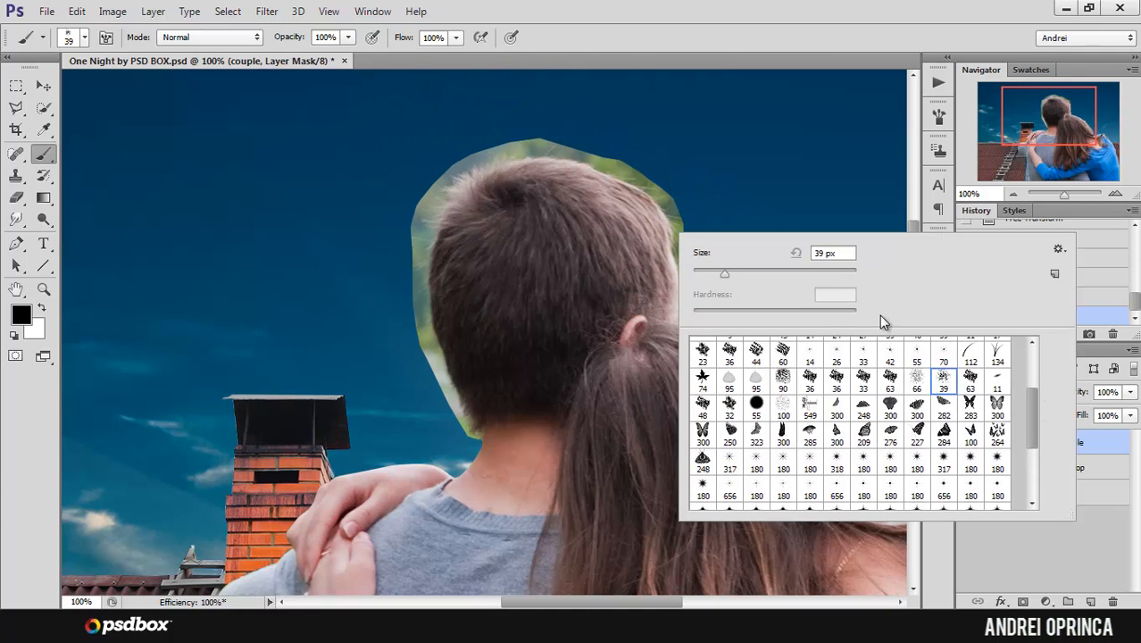
key(Return)
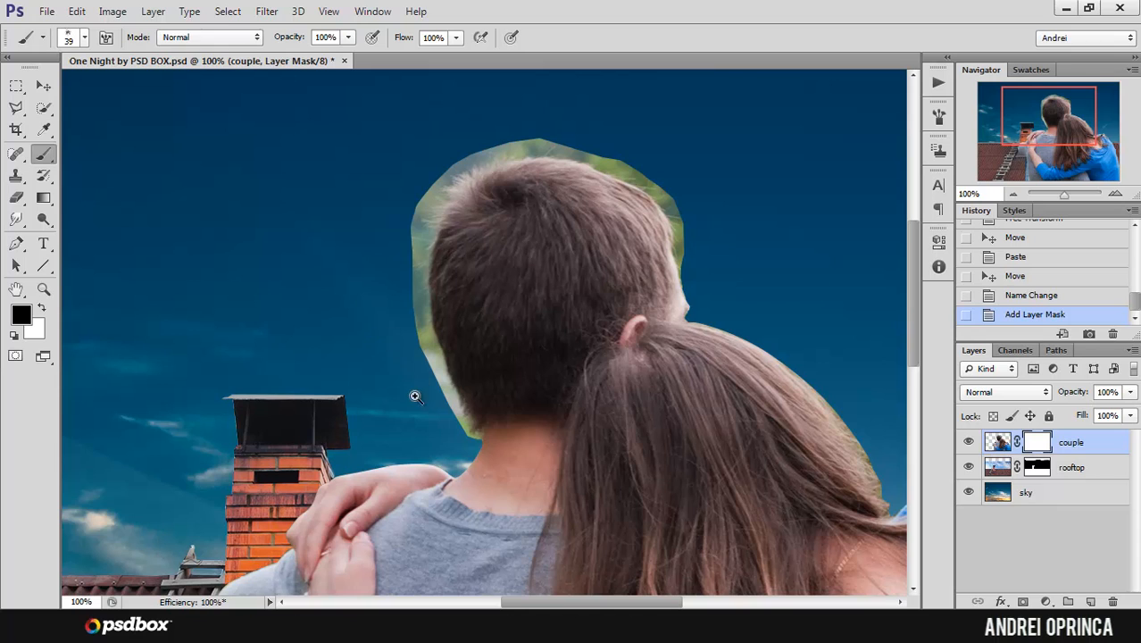
Step: Paint black on the couple mask over the leftover background strip beside the man's nape, using the 39 px spatter brush
ctrl+click(417, 403)
ctrl+click(417, 404)
drag(462, 270, 446, 229)
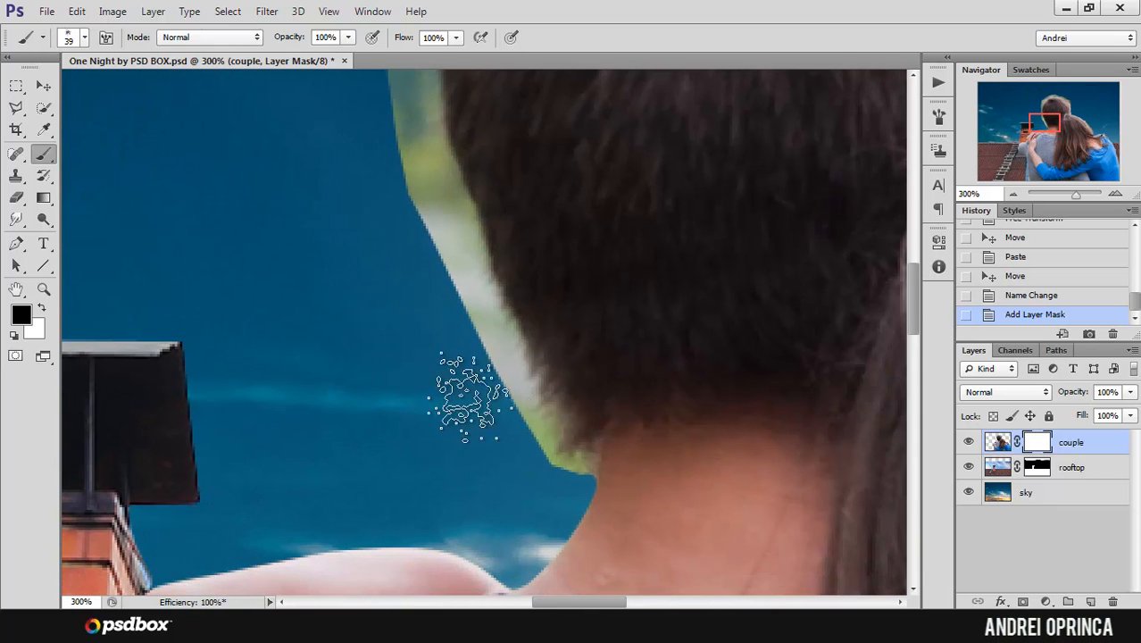
drag(473, 409, 487, 398)
drag(489, 399, 510, 382)
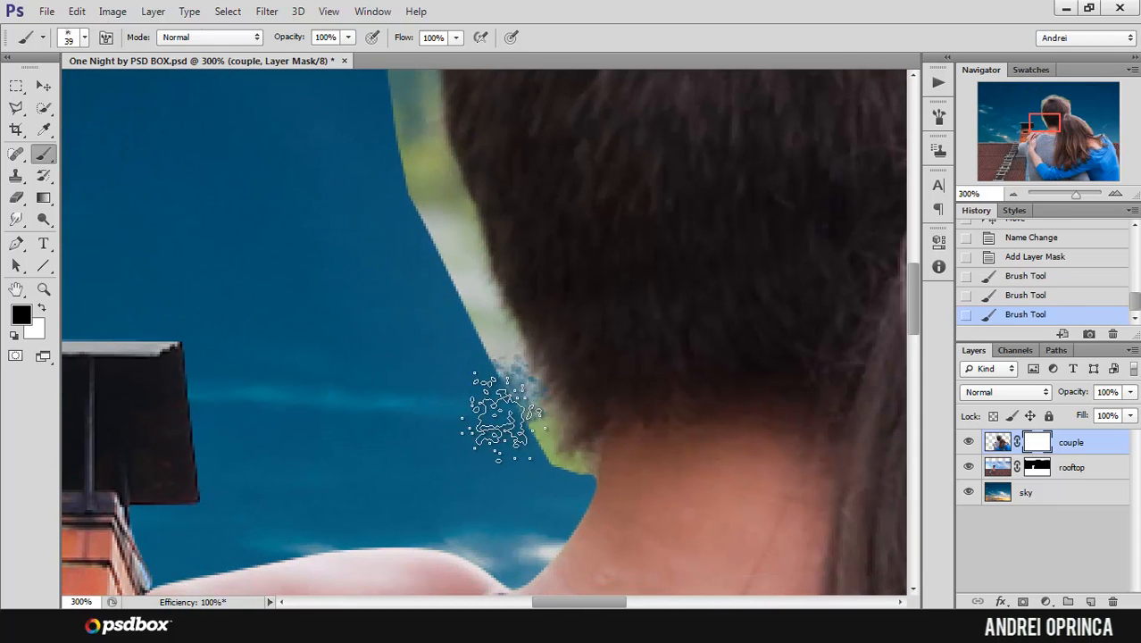
mouse_move(518, 437)
mouse_down()
mouse_move(528, 464)
mouse_move(514, 453)
mouse_move(520, 429)
mouse_move(539, 421)
mouse_move(536, 454)
mouse_up()
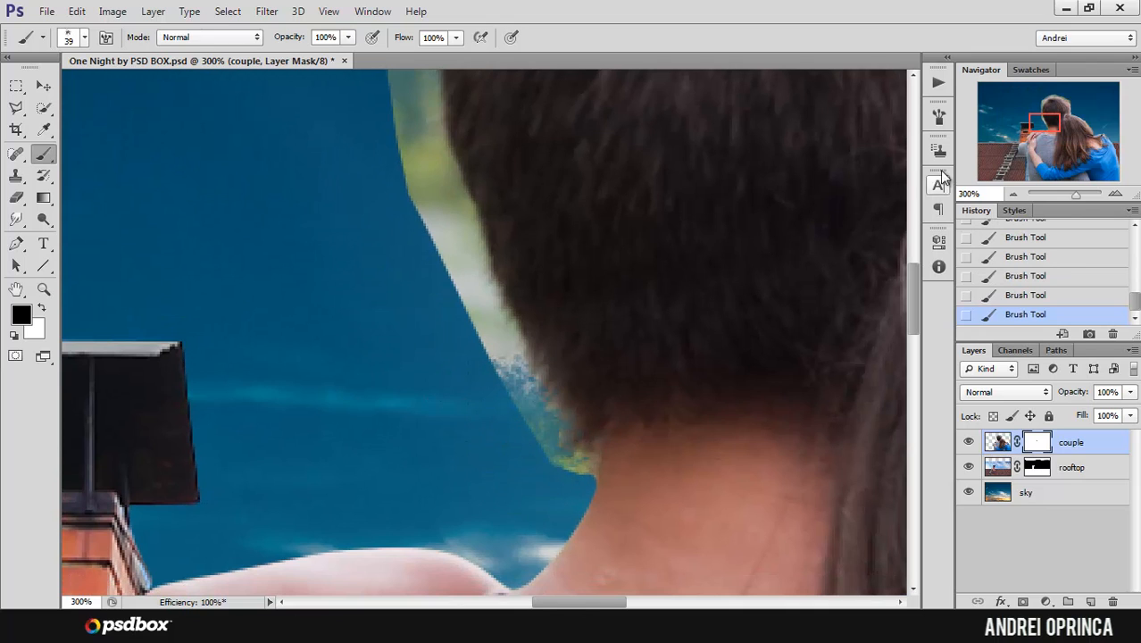
click(938, 116)
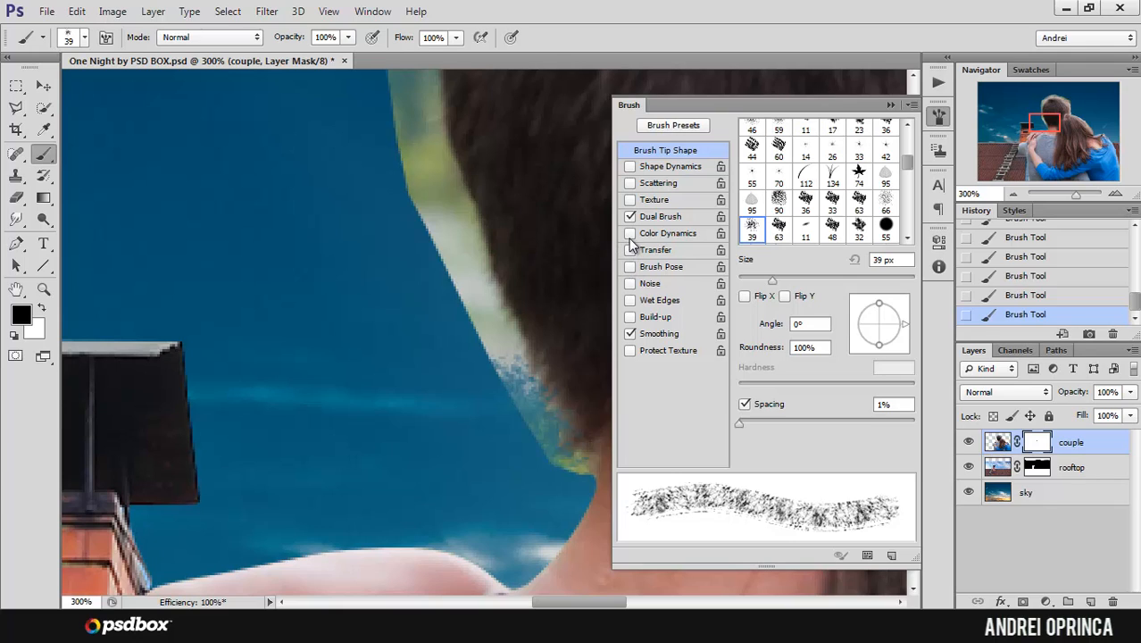
click(890, 107)
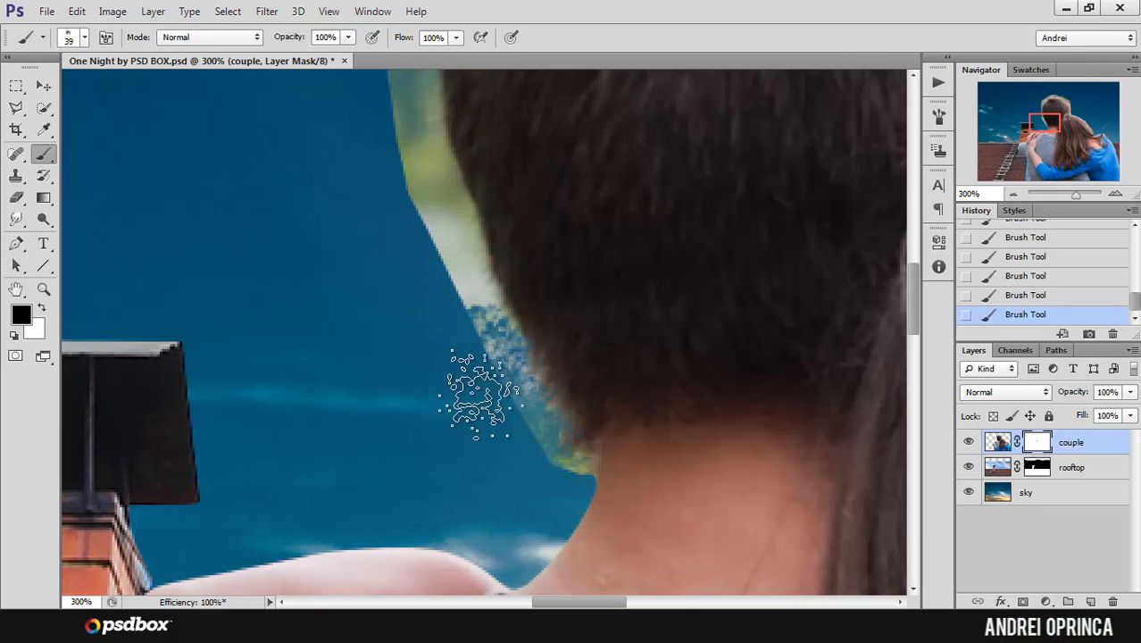
mouse_move(479, 395)
mouse_down()
mouse_move(515, 402)
mouse_move(552, 457)
mouse_up()
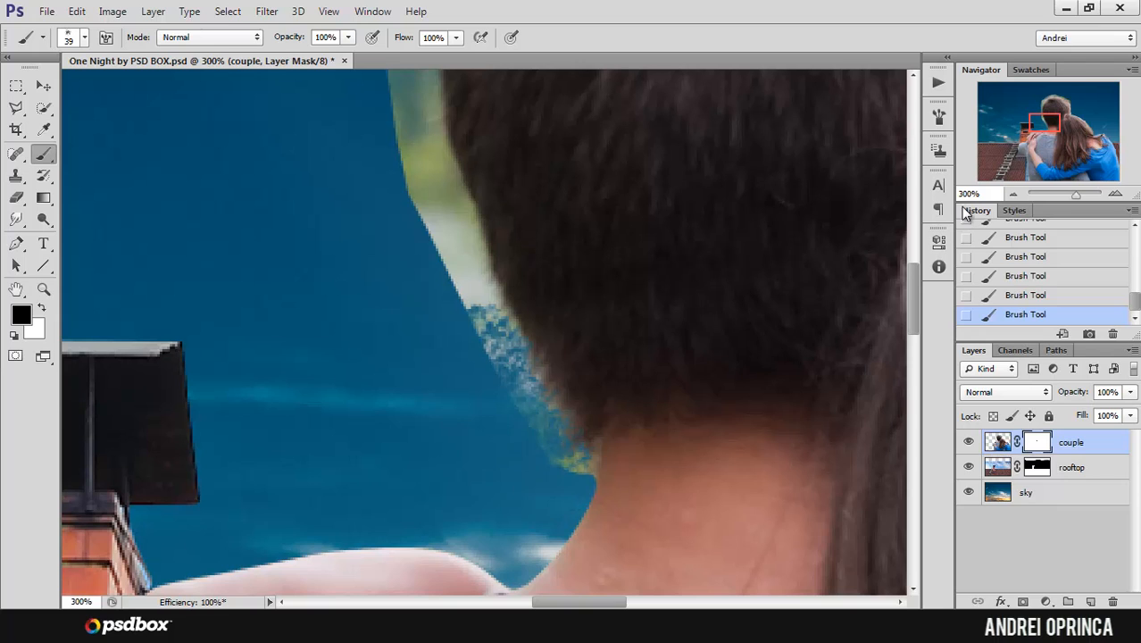
Step: Turn off the Dual Brush option for the 39 px spatter brush
click(938, 115)
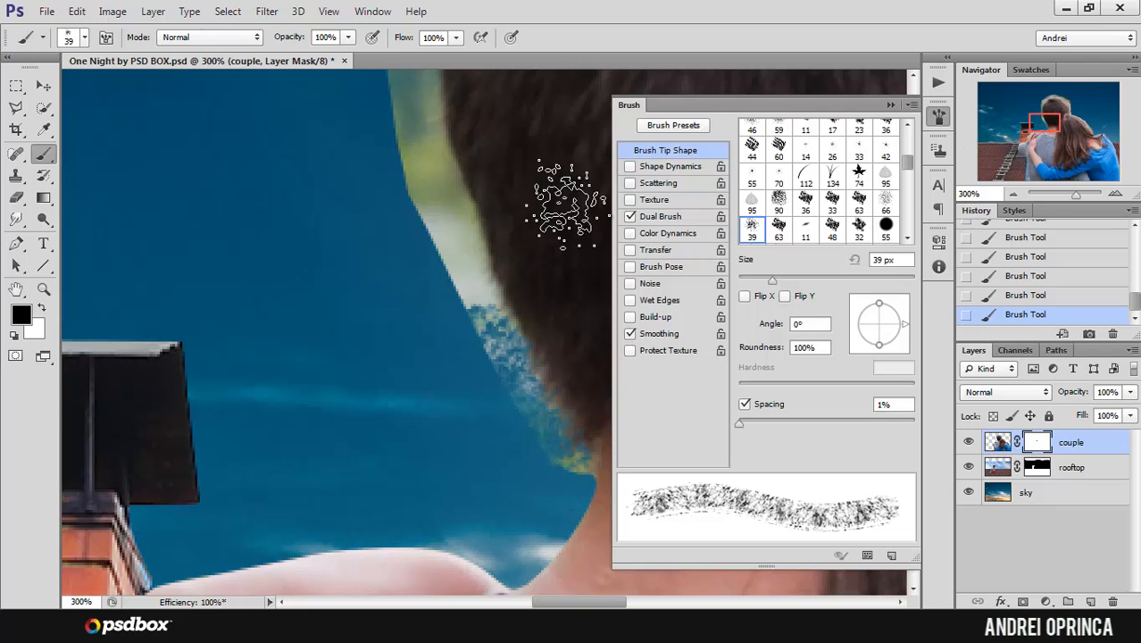
click(630, 217)
click(890, 105)
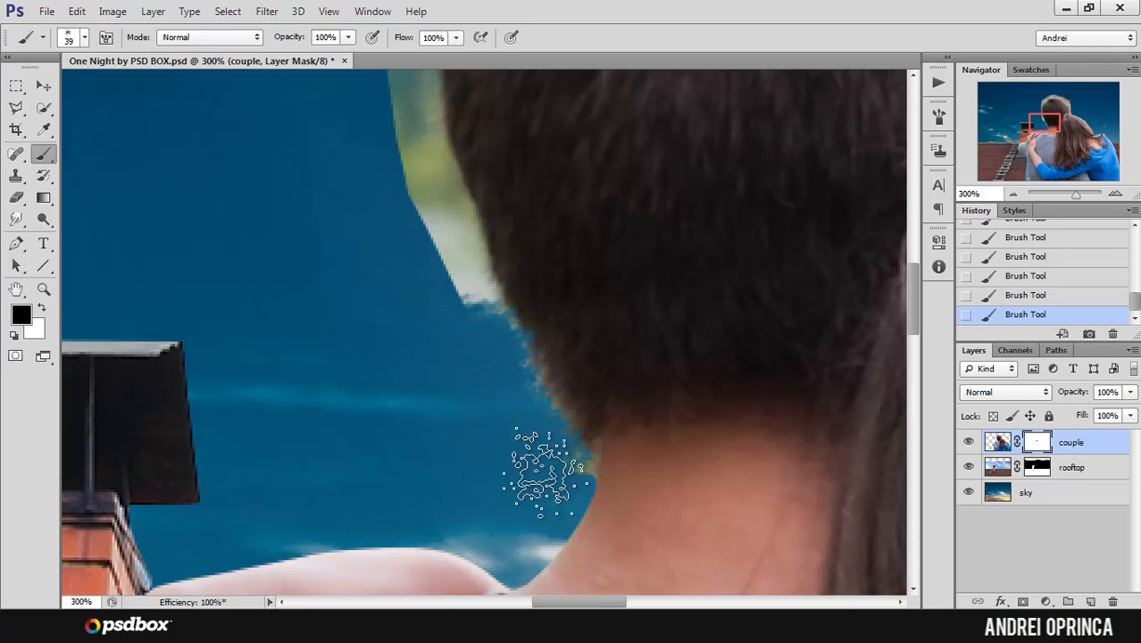
Step: Mask out the leftover background from the man's nape up the left side of his head to the crown, following the hair edge
mouse_move(540, 420)
mouse_down()
mouse_move(515, 401)
mouse_move(515, 378)
mouse_move(497, 367)
mouse_move(471, 309)
mouse_move(484, 299)
mouse_move(446, 242)
mouse_up()
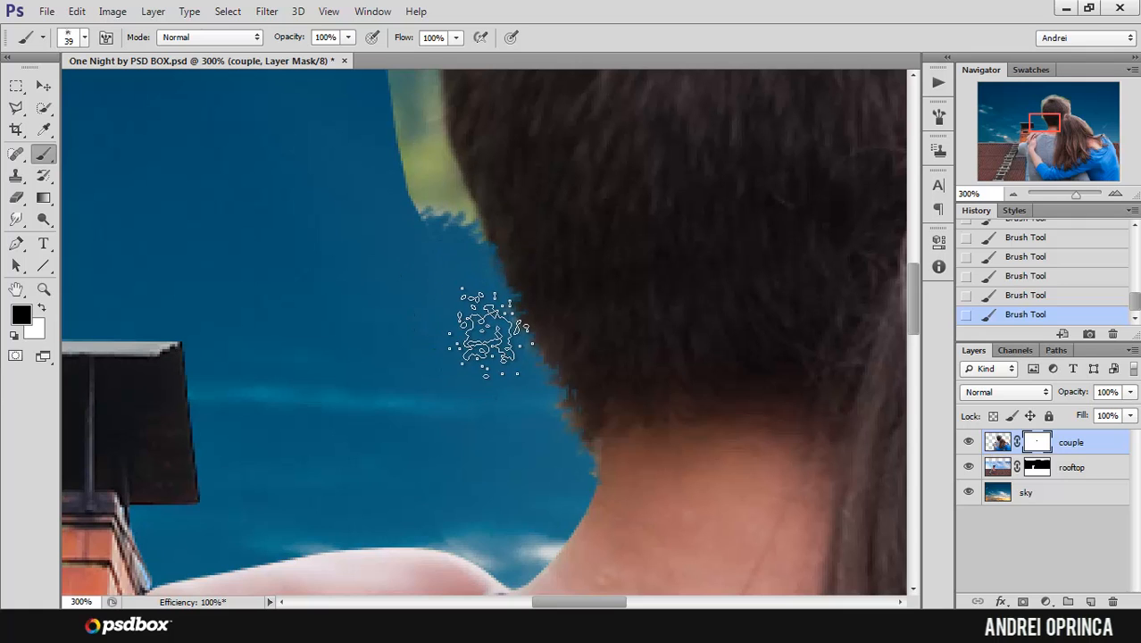
mouse_move(466, 222)
mouse_down()
mouse_move(488, 389)
mouse_move(477, 410)
mouse_move(471, 365)
mouse_move(445, 360)
mouse_move(450, 330)
mouse_move(425, 276)
mouse_move(437, 367)
mouse_up()
drag(453, 235, 451, 403)
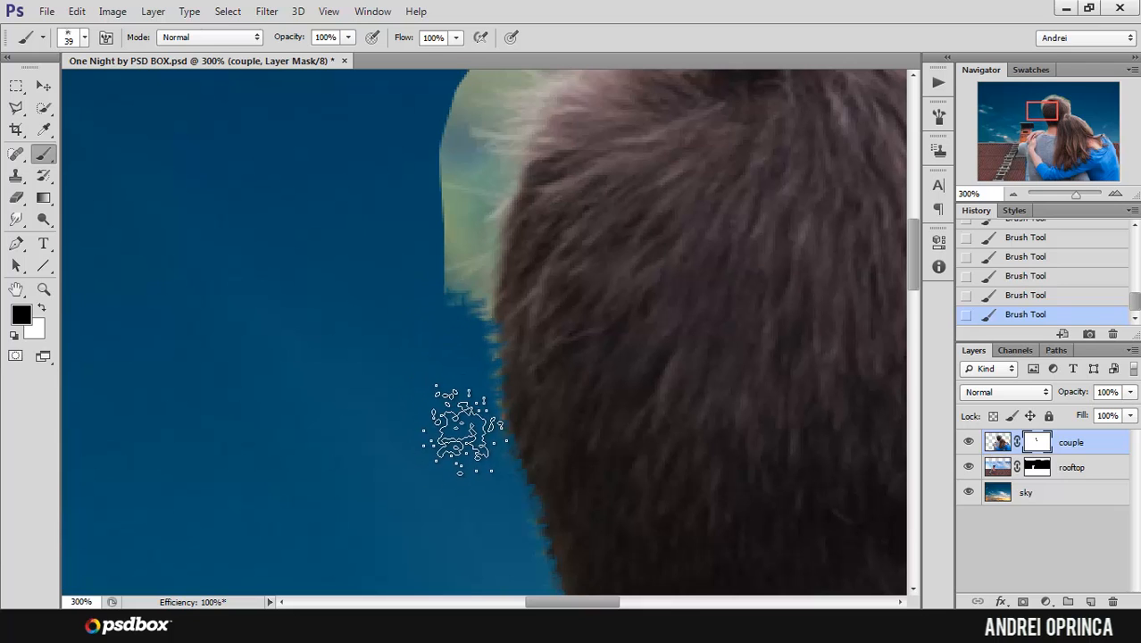
mouse_move(460, 362)
mouse_down()
mouse_move(442, 246)
mouse_move(515, 292)
mouse_move(460, 375)
mouse_move(456, 469)
mouse_move(445, 477)
mouse_move(480, 370)
mouse_move(472, 238)
mouse_move(516, 205)
mouse_move(487, 238)
mouse_move(459, 332)
mouse_up()
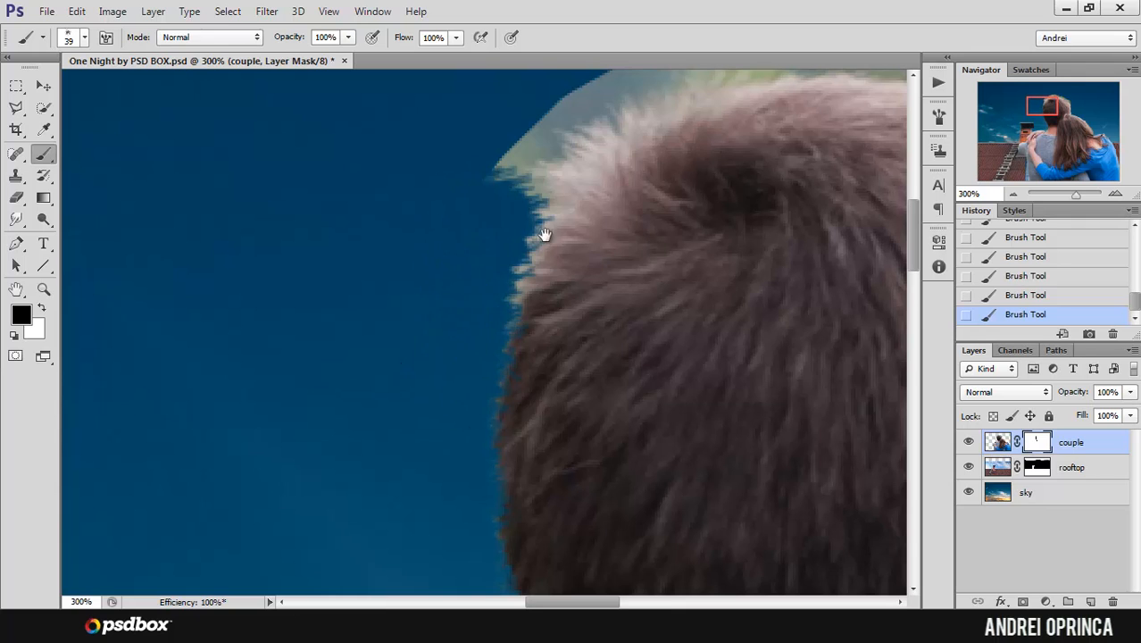
drag(546, 236, 463, 306)
mouse_move(466, 266)
mouse_down()
mouse_move(445, 205)
mouse_move(464, 176)
mouse_move(509, 177)
mouse_move(395, 326)
mouse_up()
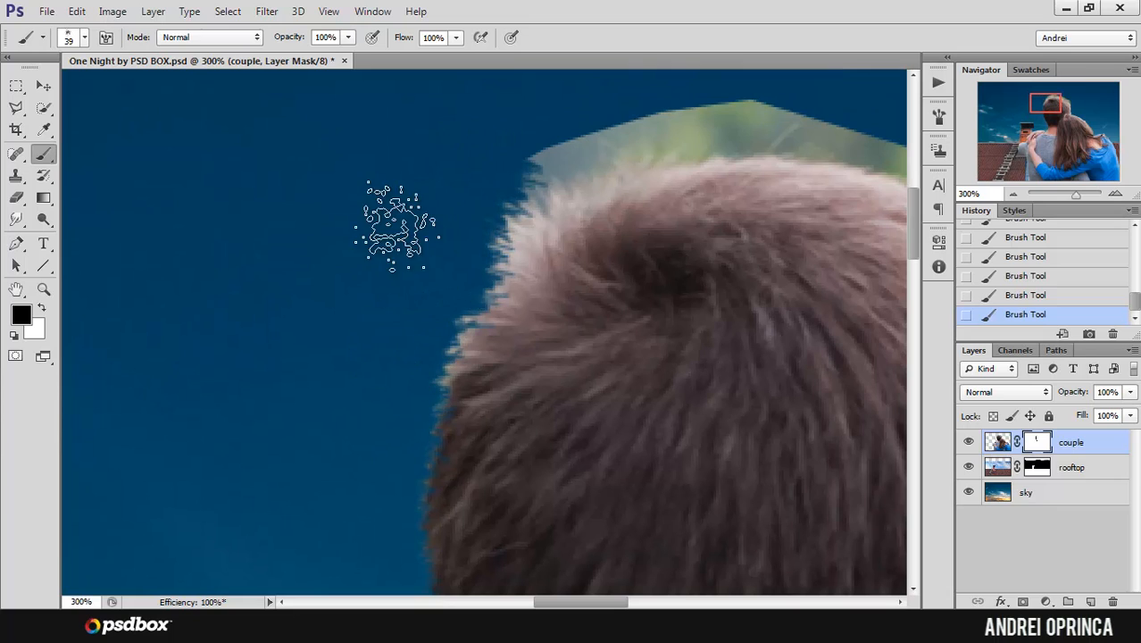
mouse_move(542, 188)
mouse_down()
mouse_move(381, 259)
mouse_move(395, 199)
mouse_move(578, 166)
mouse_move(532, 181)
mouse_up()
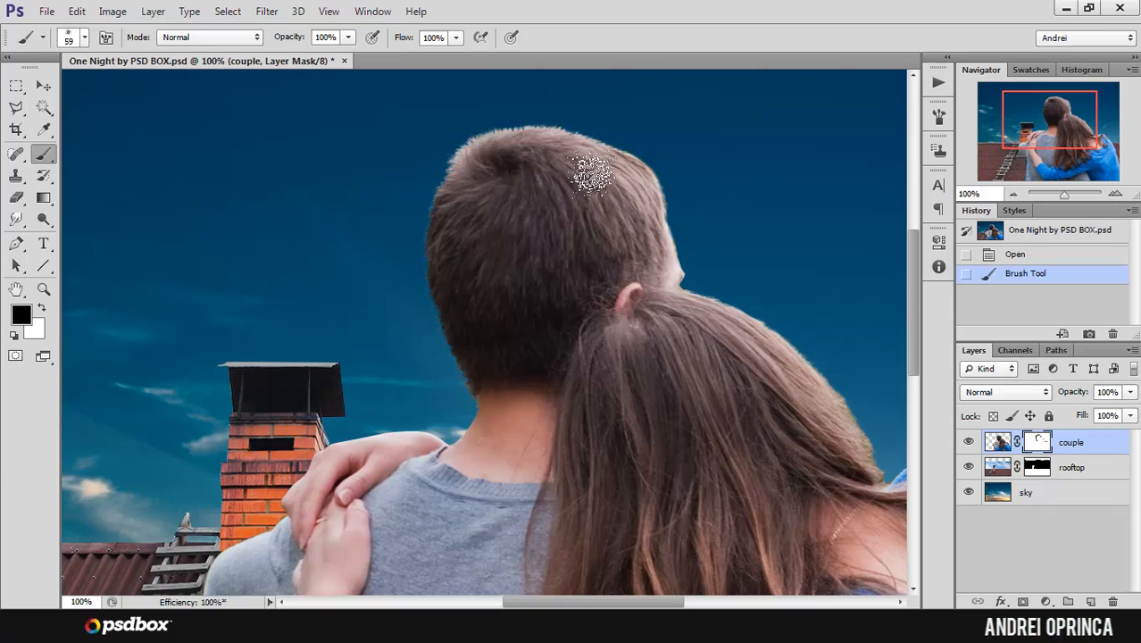
Step: Check the 59 px brush tip and examine the masked edges around the man's head and the woman's hair
right_click(487, 158)
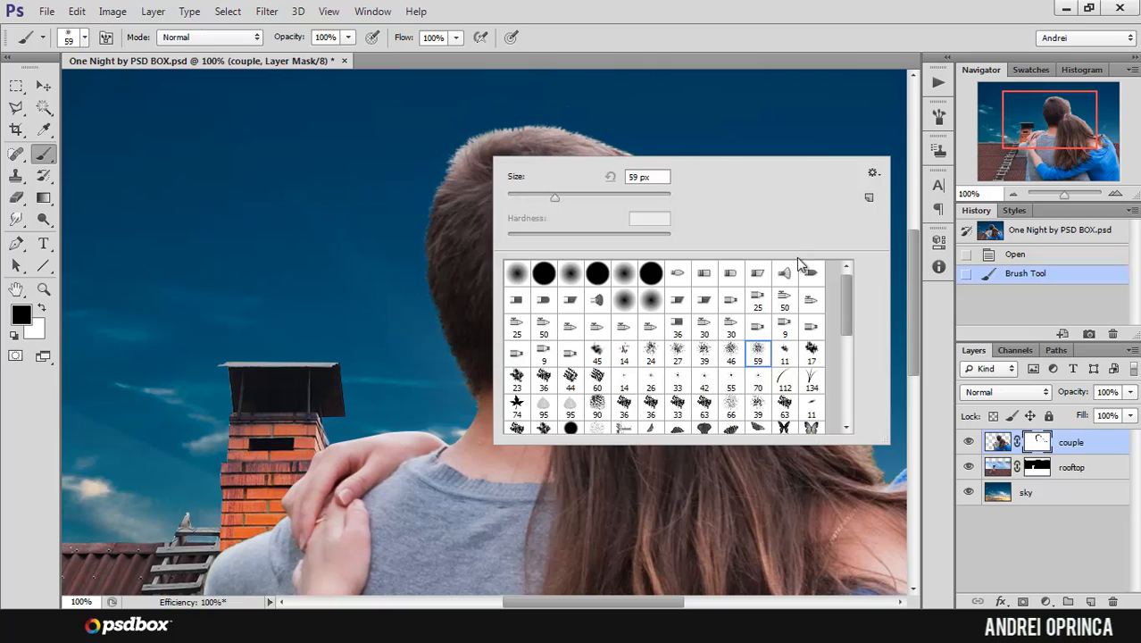
key(Escape)
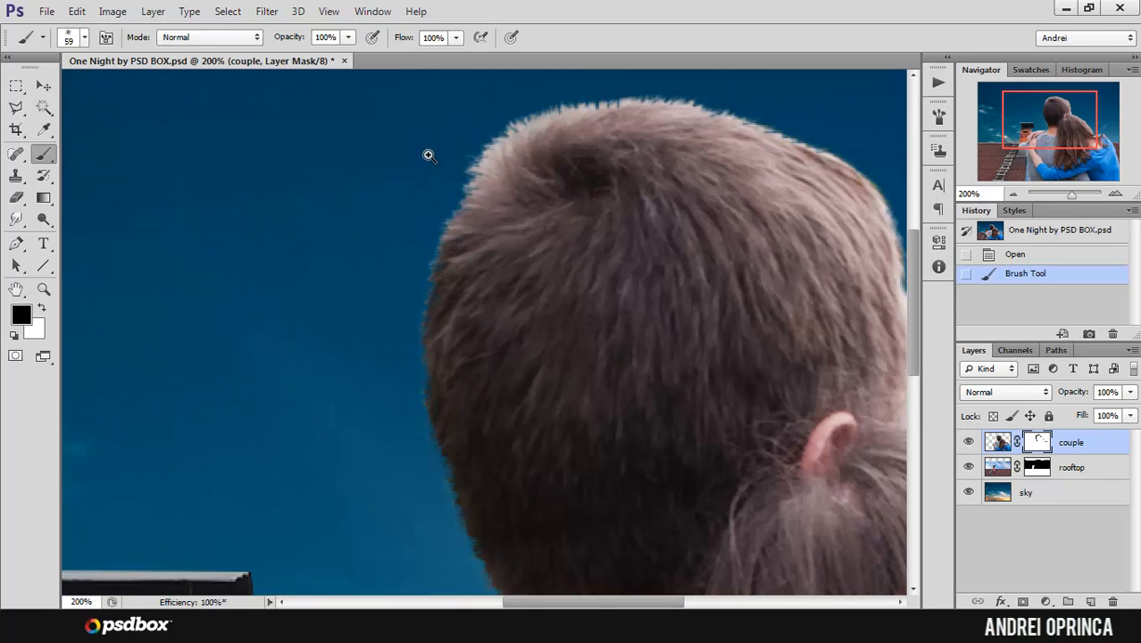
scroll(428, 153, up, 1)
drag(581, 144, 543, 198)
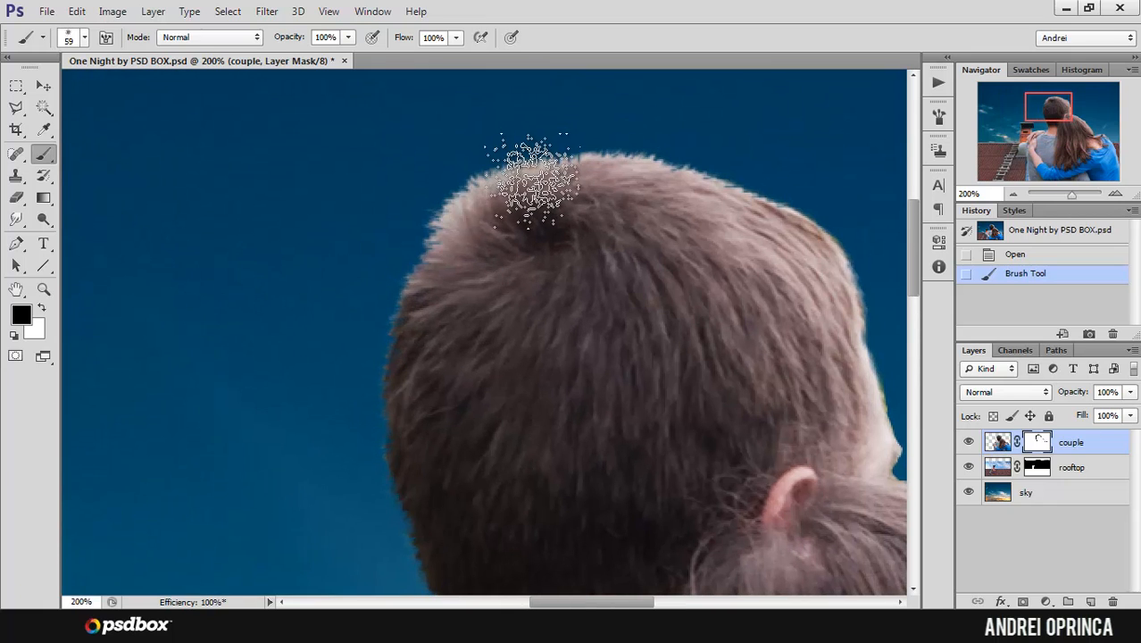
drag(685, 283, 569, 192)
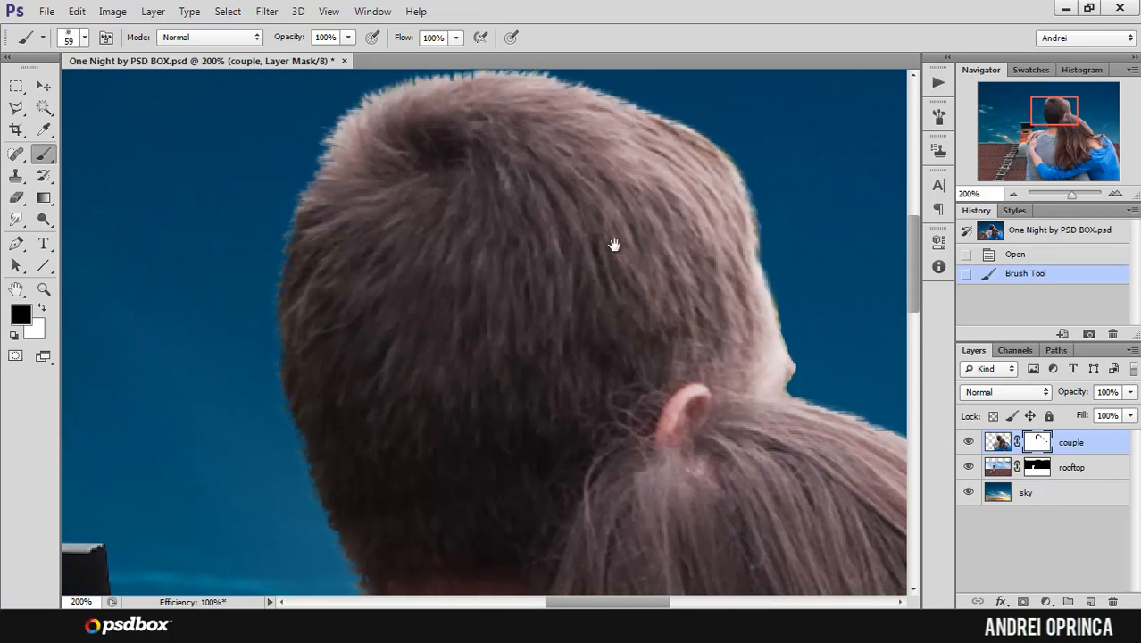
drag(846, 440, 544, 163)
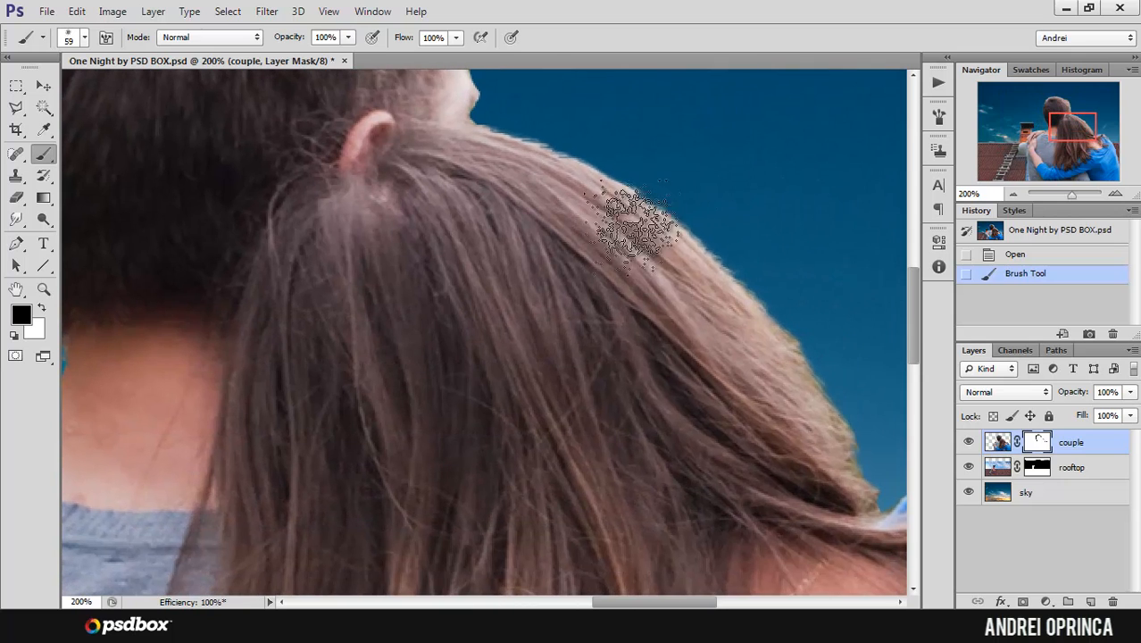
alt+click(652, 256)
alt+click(652, 256)
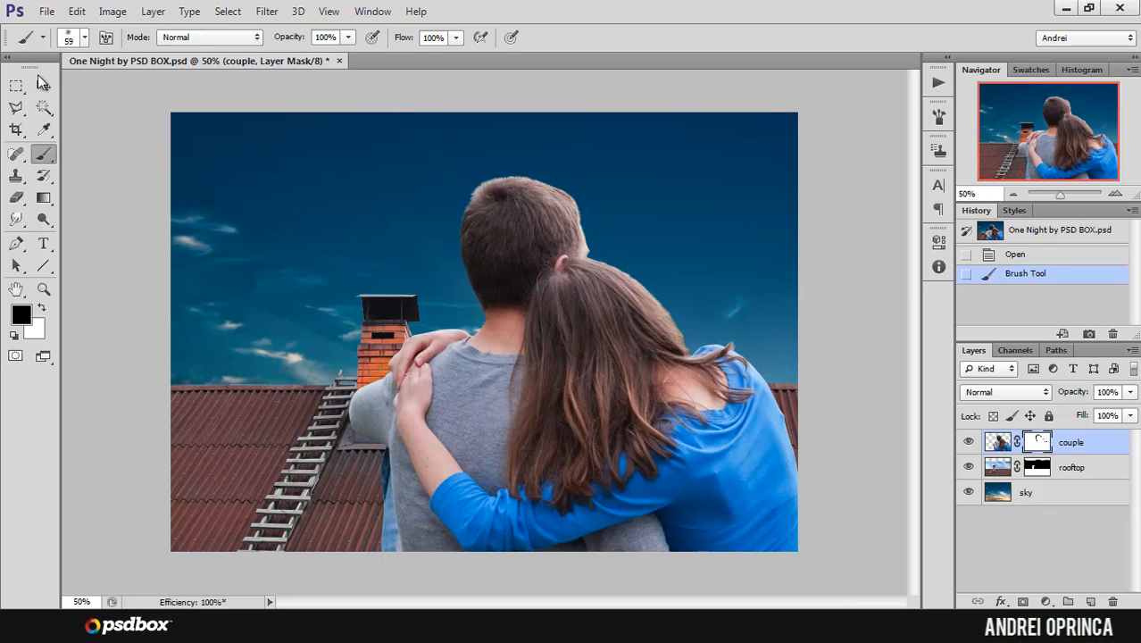
Step: Move the couple up and left so their seated bottoms show over the roof just below the ridge
click(42, 85)
drag(641, 386, 598, 203)
drag(607, 362, 564, 248)
ctrl+click(619, 417)
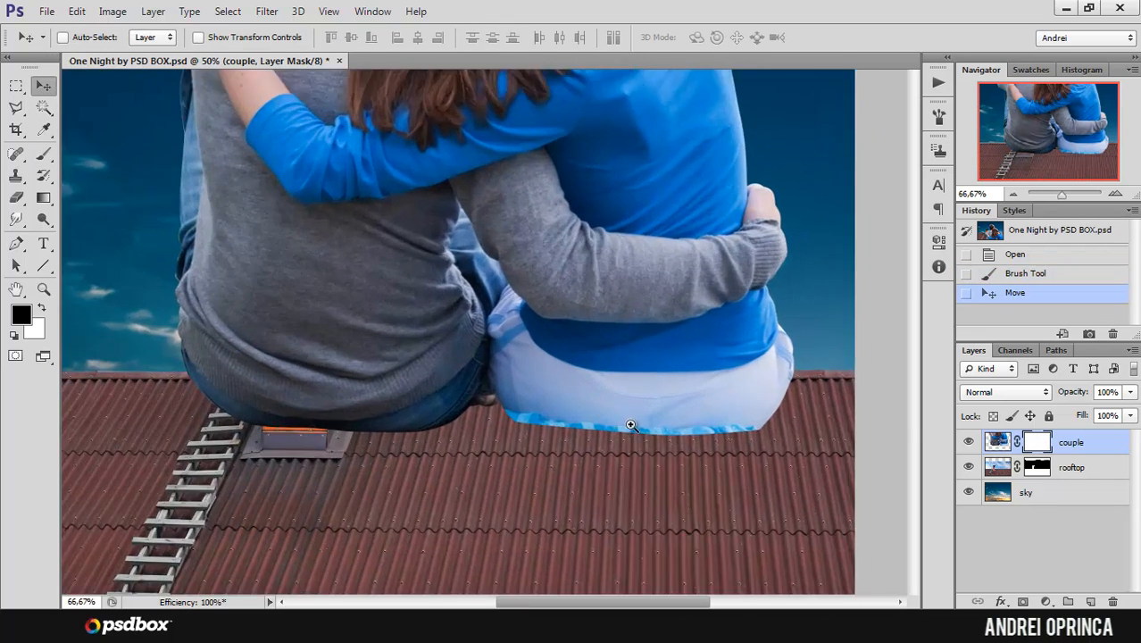
ctrl+click(631, 424)
drag(719, 380, 698, 363)
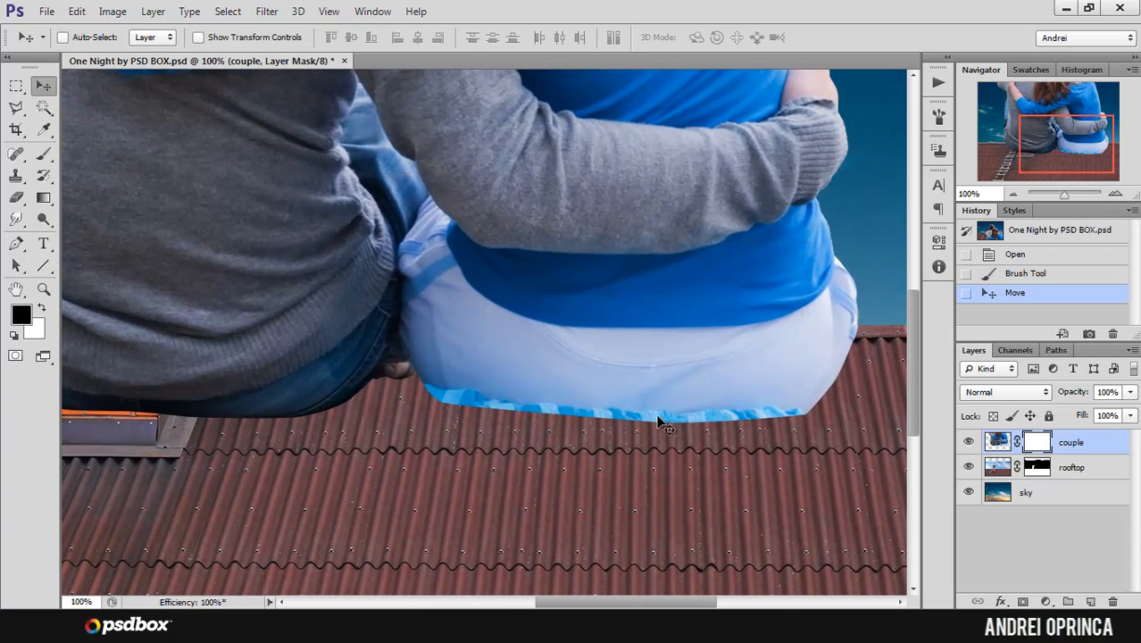
Step: Add a new layer above the couple layer, clip it to the couple, and select the Clone Stamp tool for it
click(1091, 603)
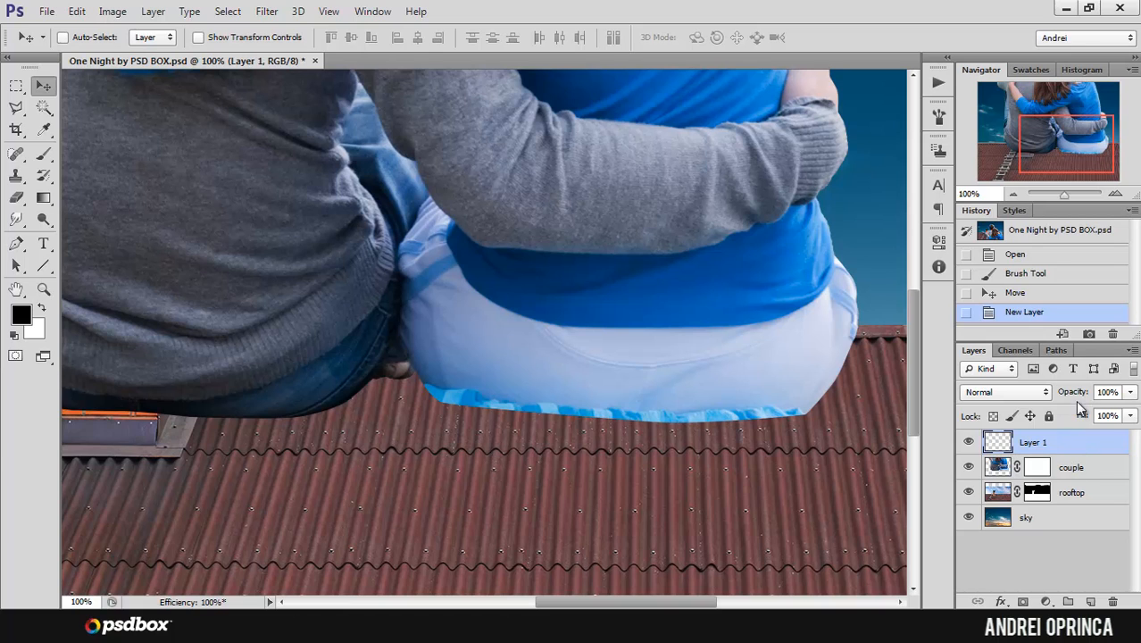
right_click(1071, 447)
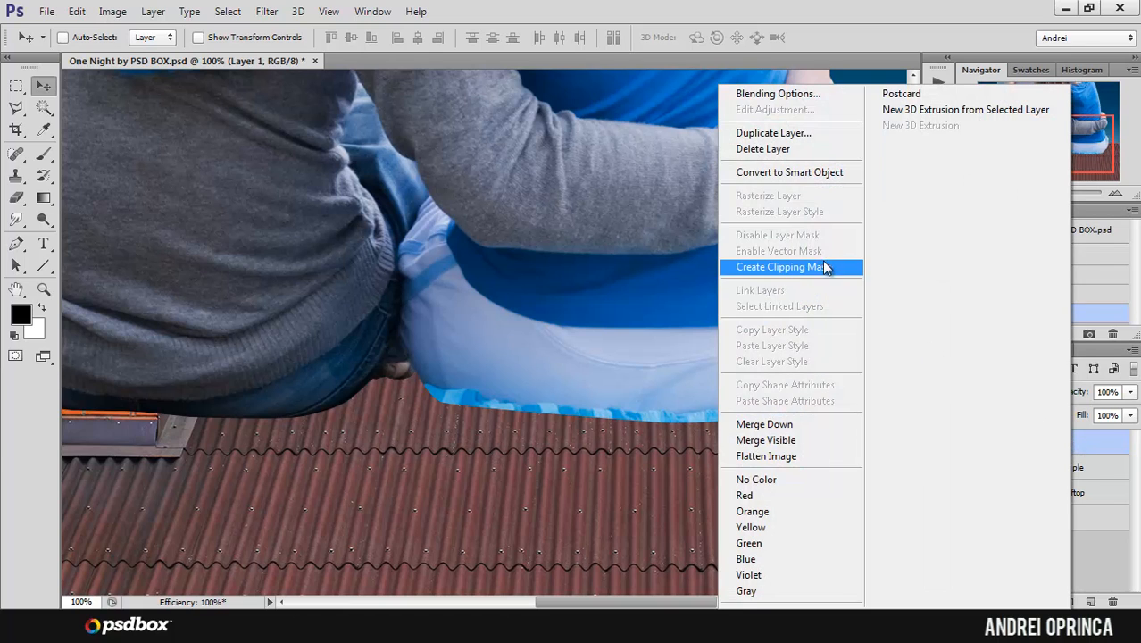
click(1078, 450)
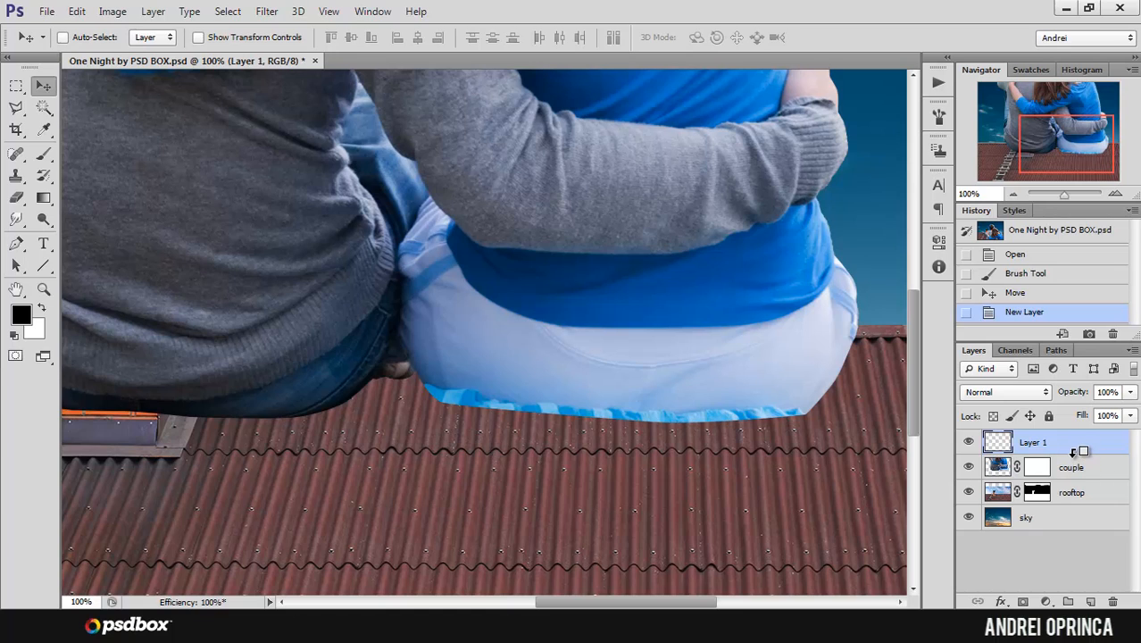
alt+click(1075, 452)
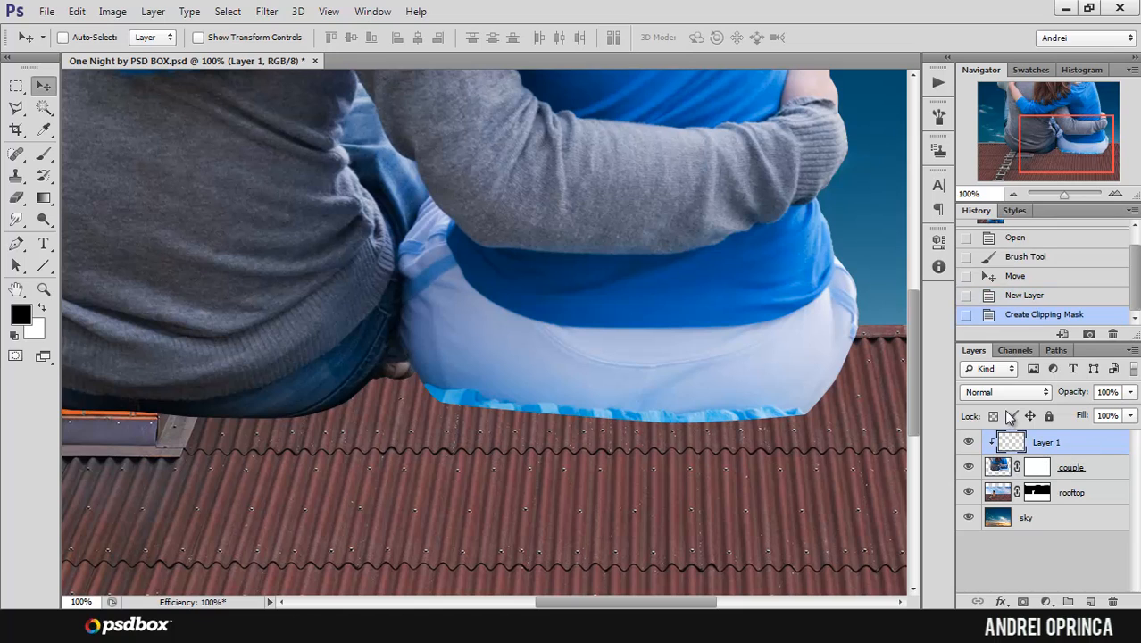
click(43, 154)
click(17, 176)
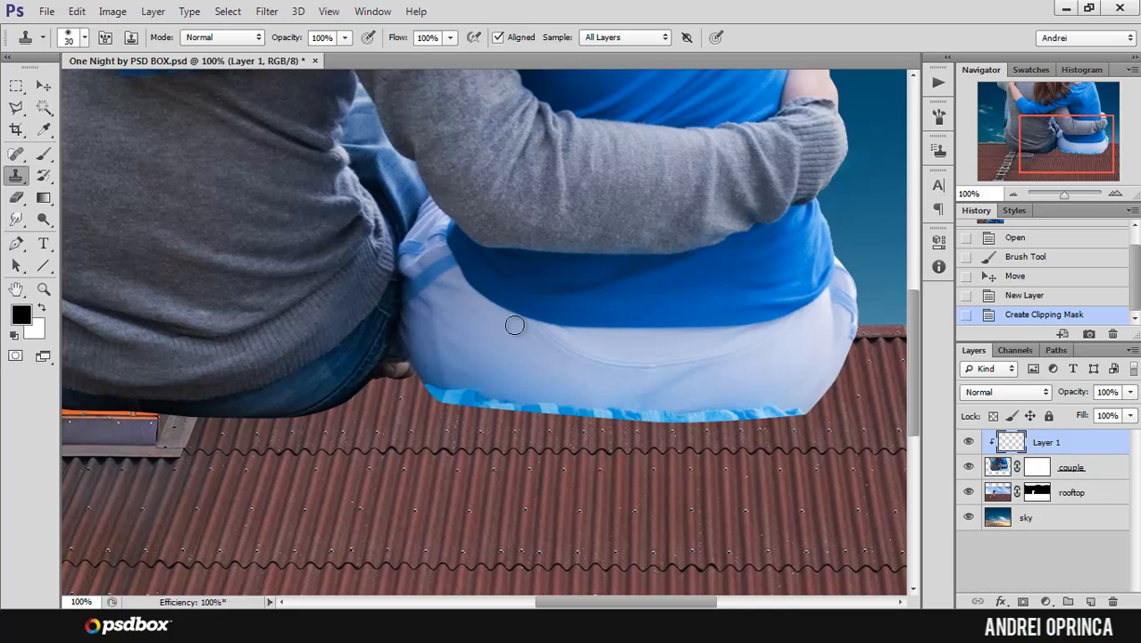
Step: Set the Clone Stamp brush to 14 px and clone white fabric over the blue fringe at the left end of the woman's trouser bottom
click(464, 376)
click(446, 364)
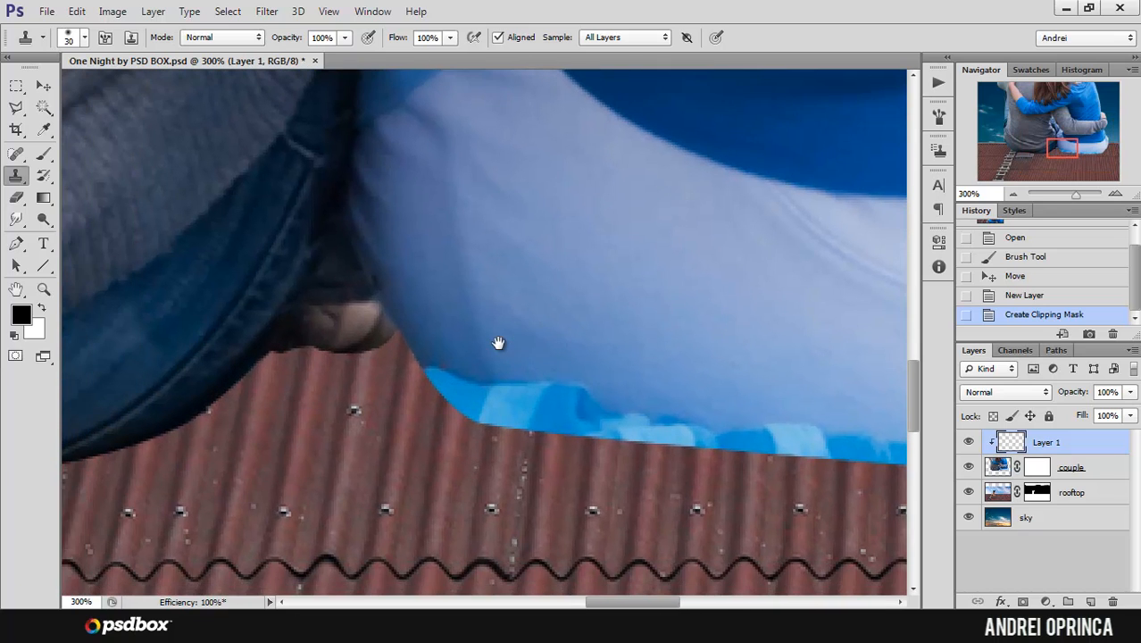
right_click(496, 290)
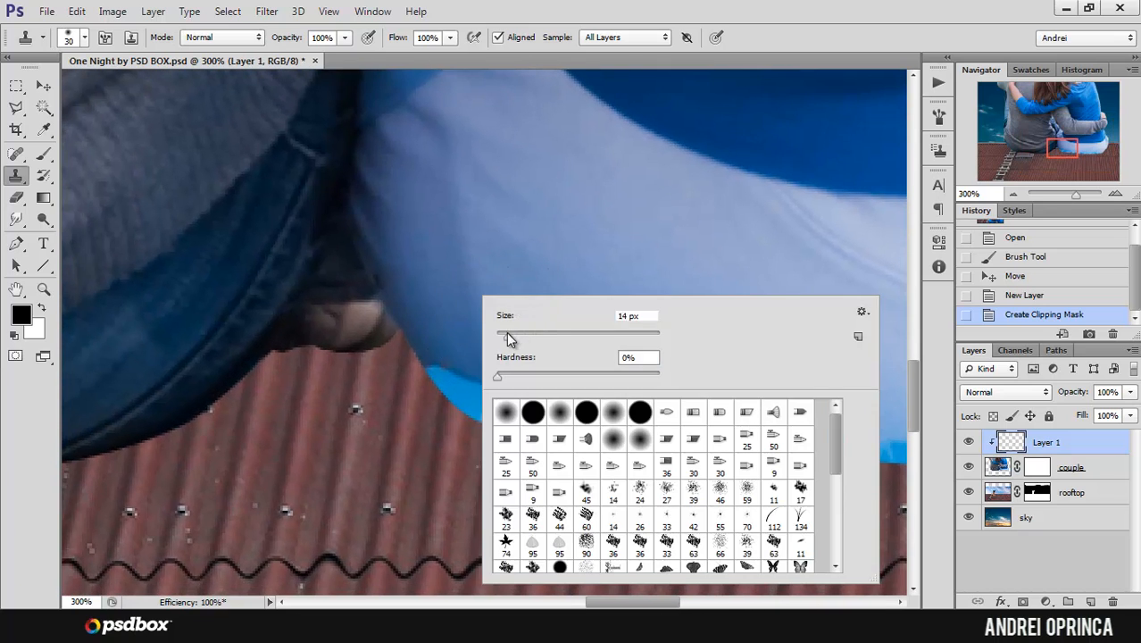
key(Return)
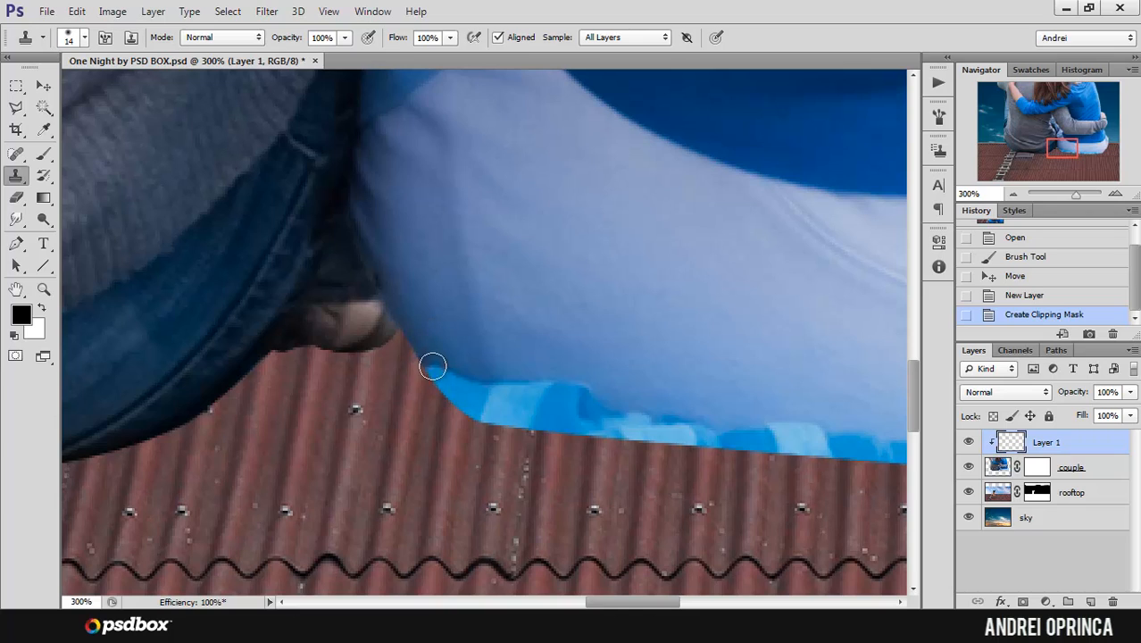
mouse_move(432, 366)
mouse_down()
mouse_move(472, 409)
mouse_move(509, 387)
mouse_move(522, 394)
mouse_move(518, 382)
mouse_move(634, 408)
mouse_up()
alt+click(490, 361)
key(ctrl+z)
alt+click(527, 351)
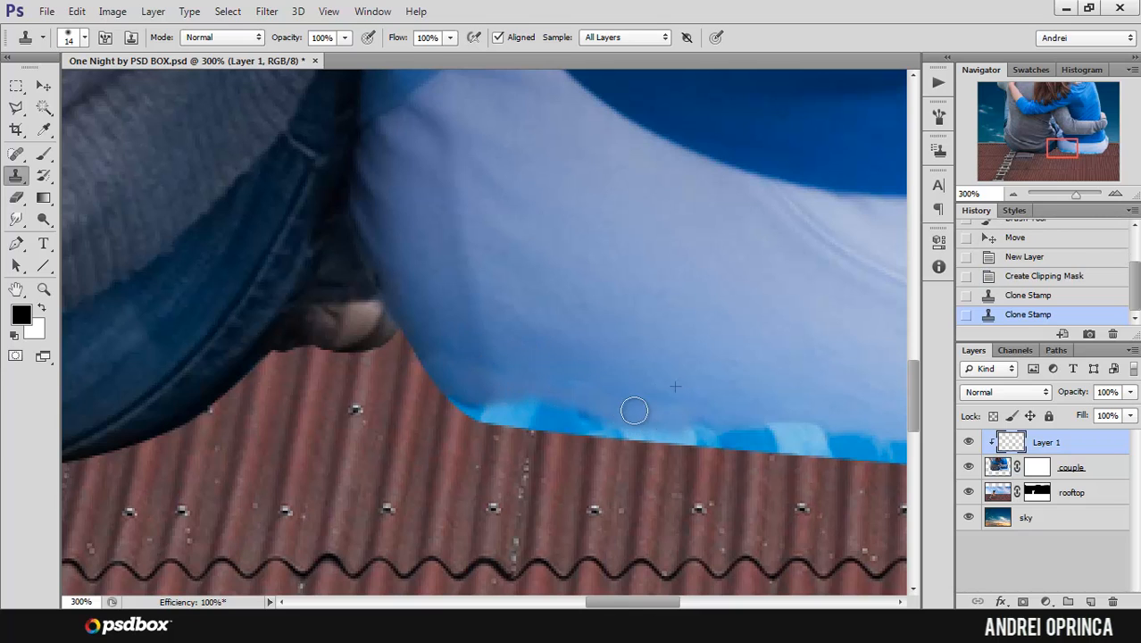
Step: Continue cloning pale fabric over the blue fringe along the middle of the woman's trouser bottom, working toward its right end
mouse_move(622, 349)
mouse_down()
mouse_move(573, 334)
mouse_move(579, 374)
mouse_move(807, 384)
mouse_up()
alt+click(579, 352)
mouse_move(807, 383)
mouse_down()
mouse_move(817, 358)
mouse_move(558, 288)
mouse_up()
alt+click(586, 314)
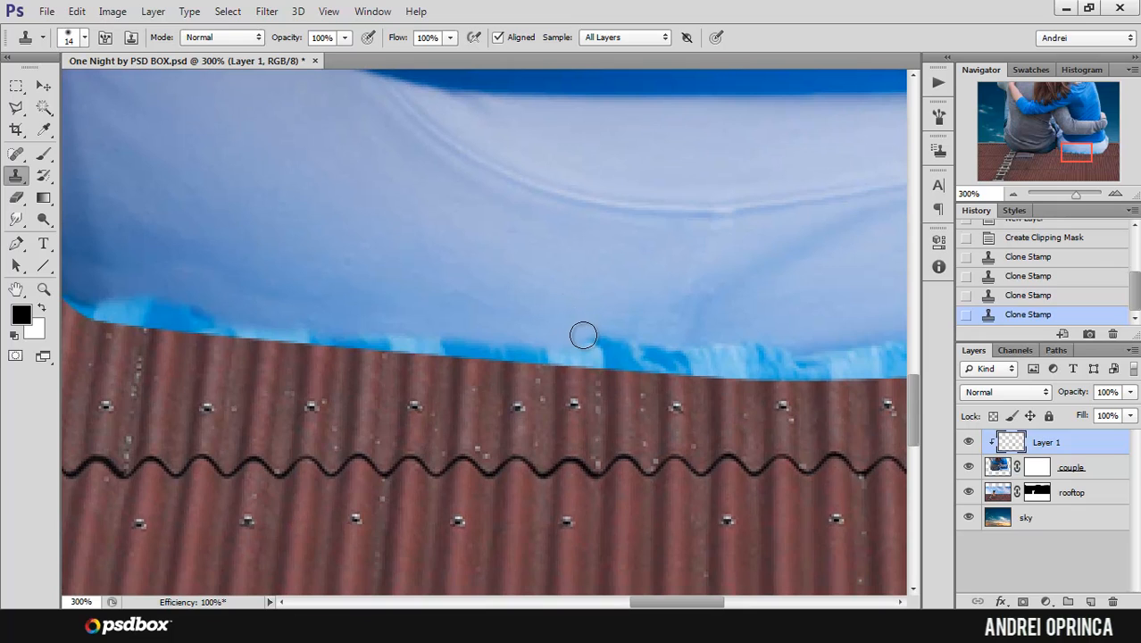
mouse_move(586, 331)
mouse_down()
mouse_move(865, 351)
mouse_move(565, 287)
mouse_move(684, 312)
mouse_move(848, 306)
mouse_up()
alt+click(638, 281)
drag(748, 287, 604, 275)
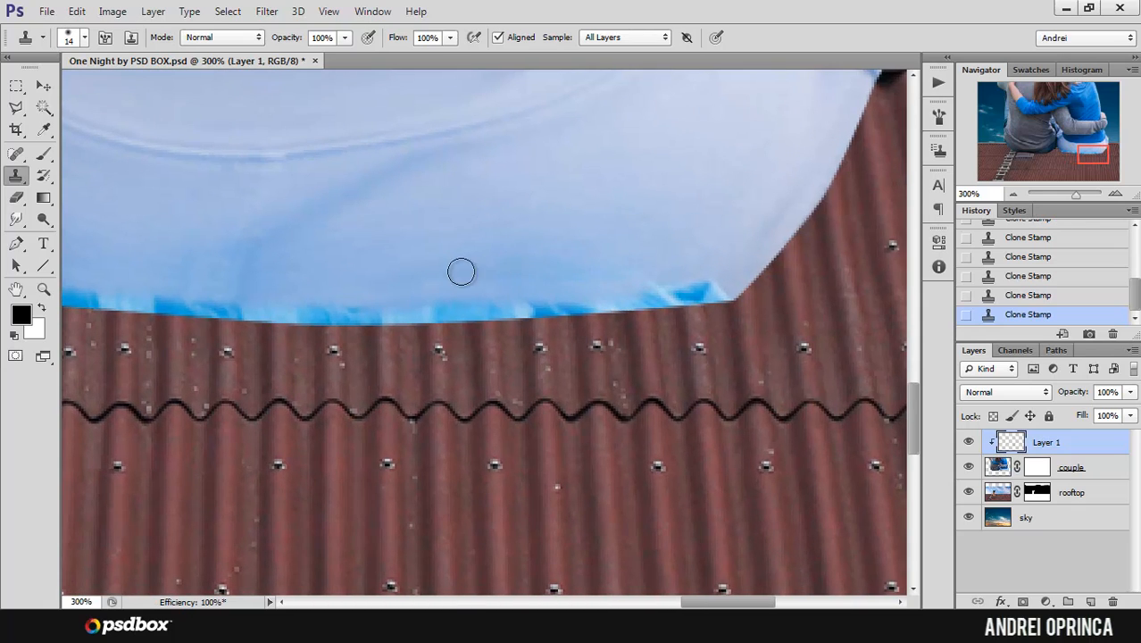
Step: Clone nearby white fabric over the blue fringe at the right corner of the trouser bottom, working back toward the middle
alt+click(711, 261)
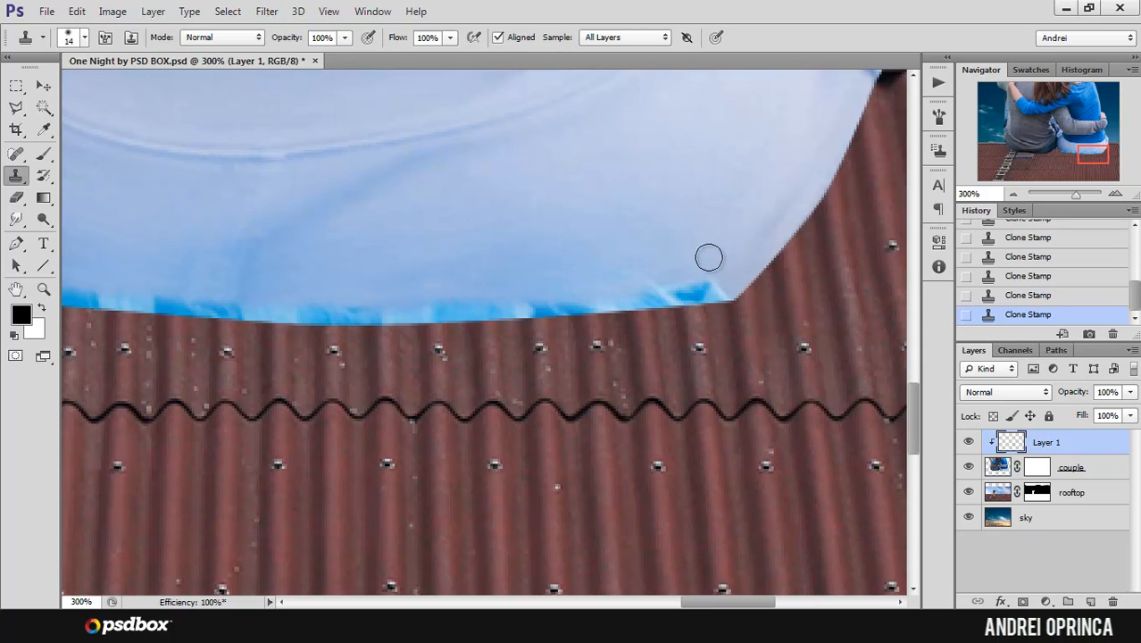
mouse_move(714, 282)
mouse_down()
mouse_move(630, 286)
mouse_move(697, 292)
mouse_move(635, 298)
mouse_move(717, 290)
mouse_up()
alt+click(667, 258)
drag(600, 300, 436, 308)
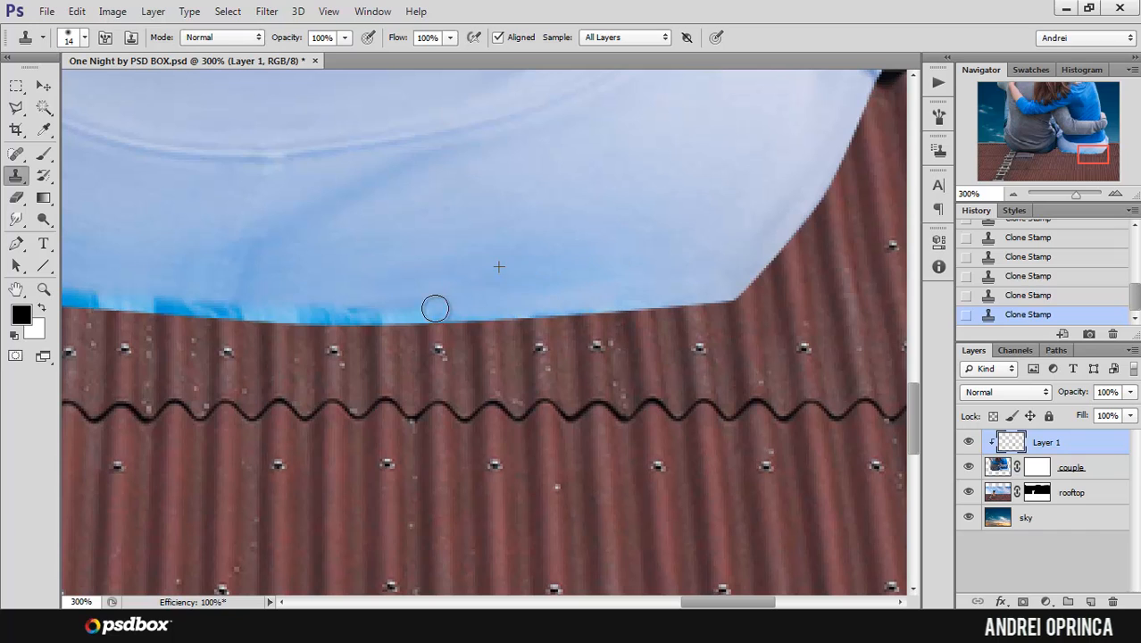
alt+click(580, 273)
Step: Enlarge the clone brush to 31 px and clone fabric over the blue remnants at the middle of the trouser hem
right_click(538, 262)
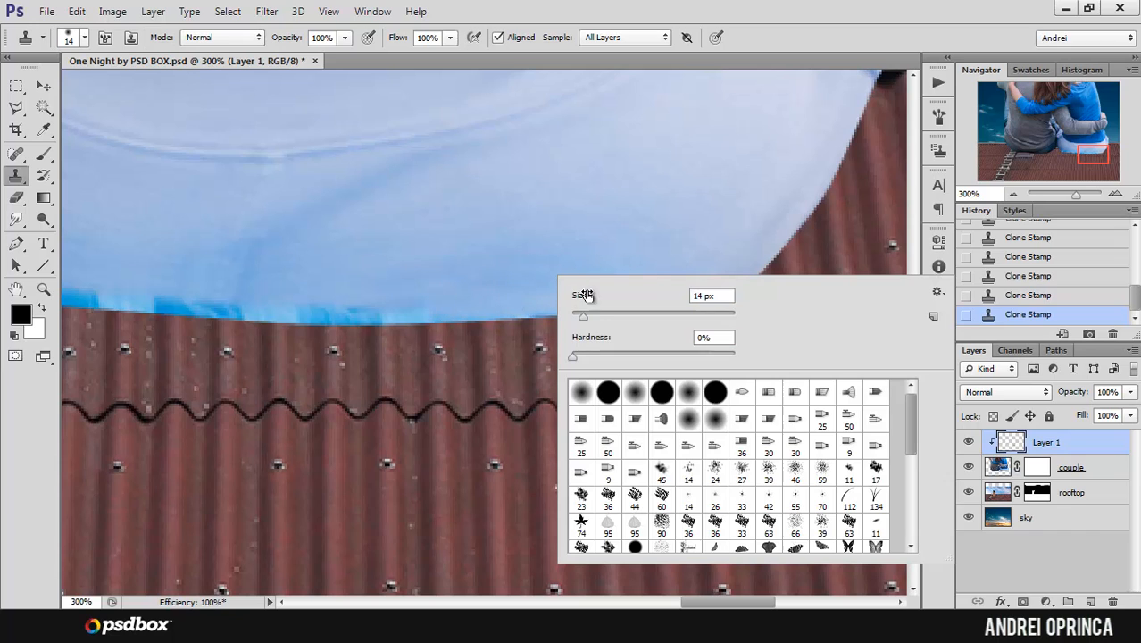
drag(594, 317, 596, 317)
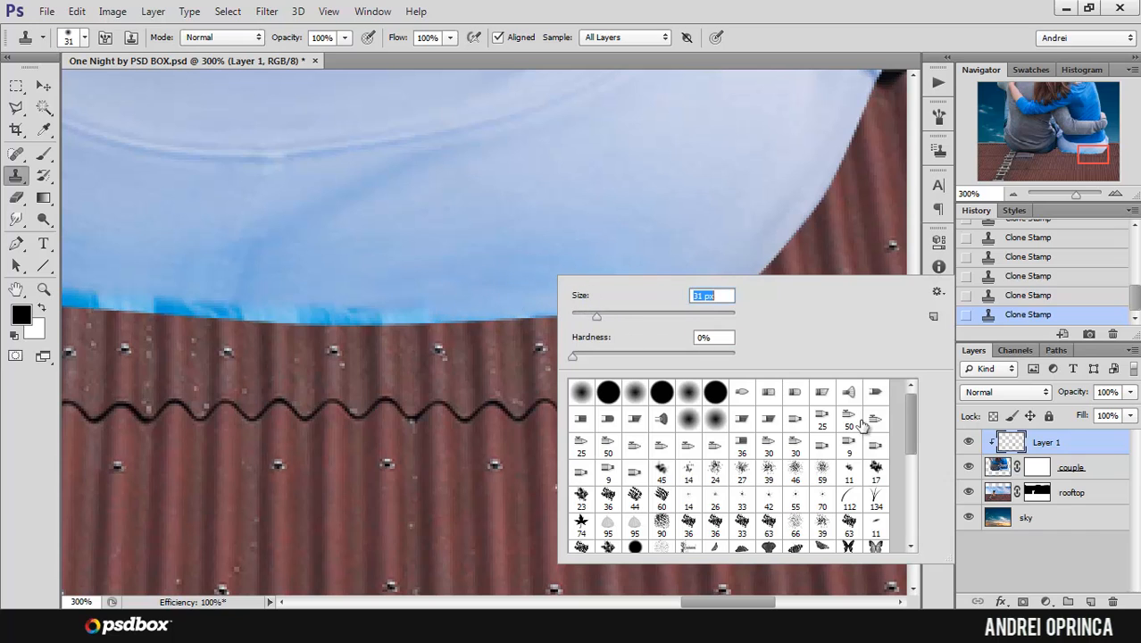
click(1004, 447)
drag(492, 235, 581, 235)
scroll(560, 232, down, 1)
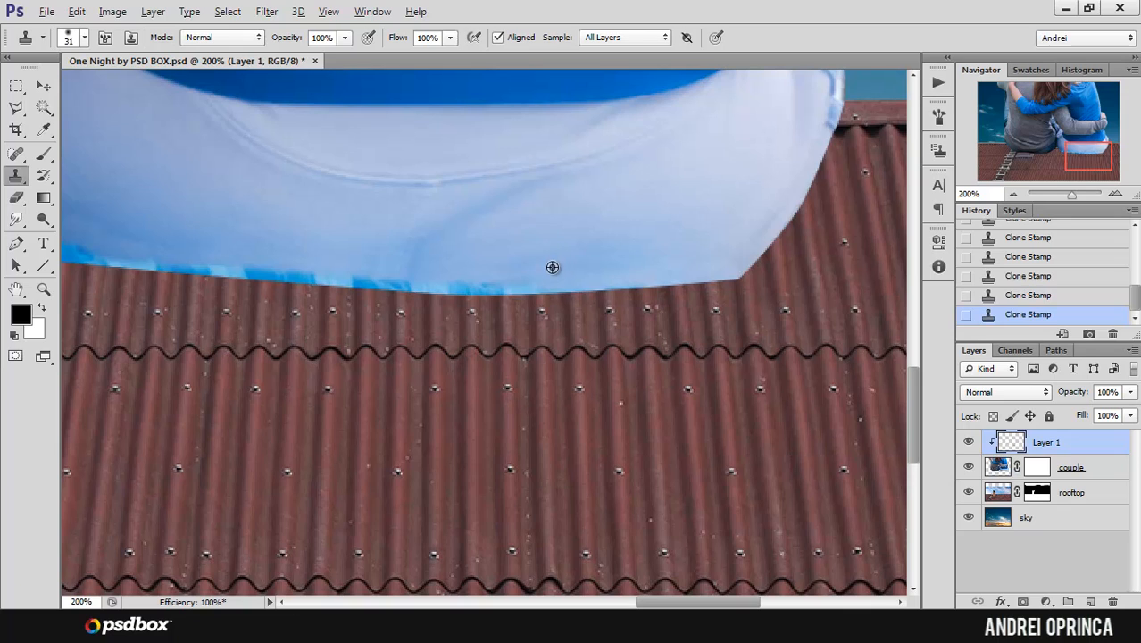
mouse_move(514, 258)
mouse_down()
mouse_move(566, 301)
mouse_move(424, 294)
mouse_up()
alt+click(627, 280)
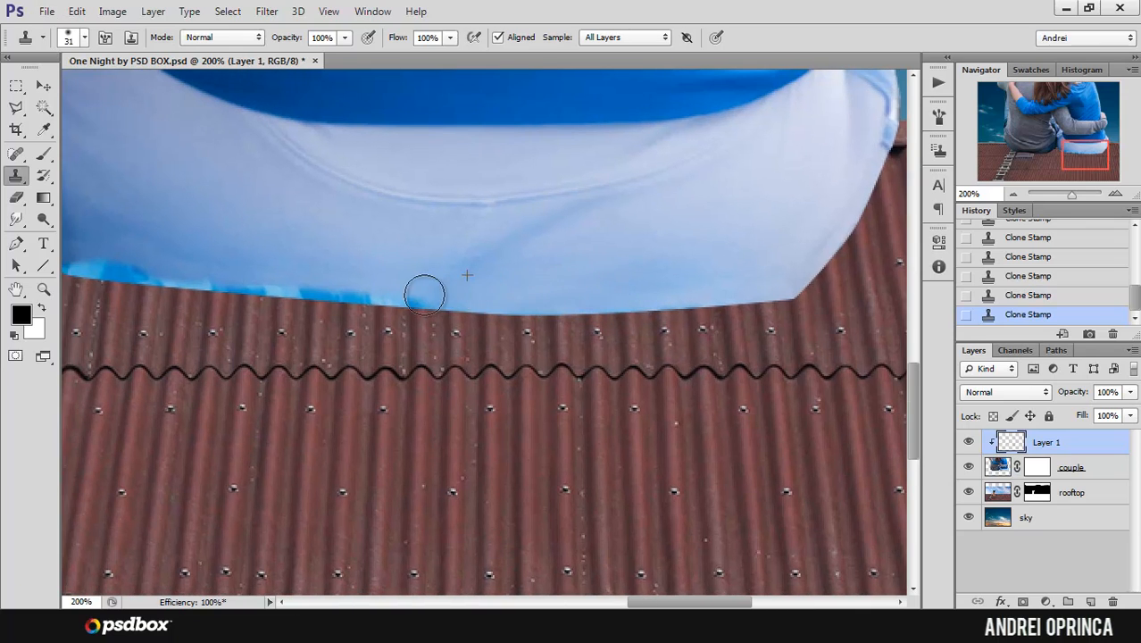
Step: Set sampling to Current Layer and clone fabric over the remaining blue fringe from the middle of the hem to its left corner
click(660, 37)
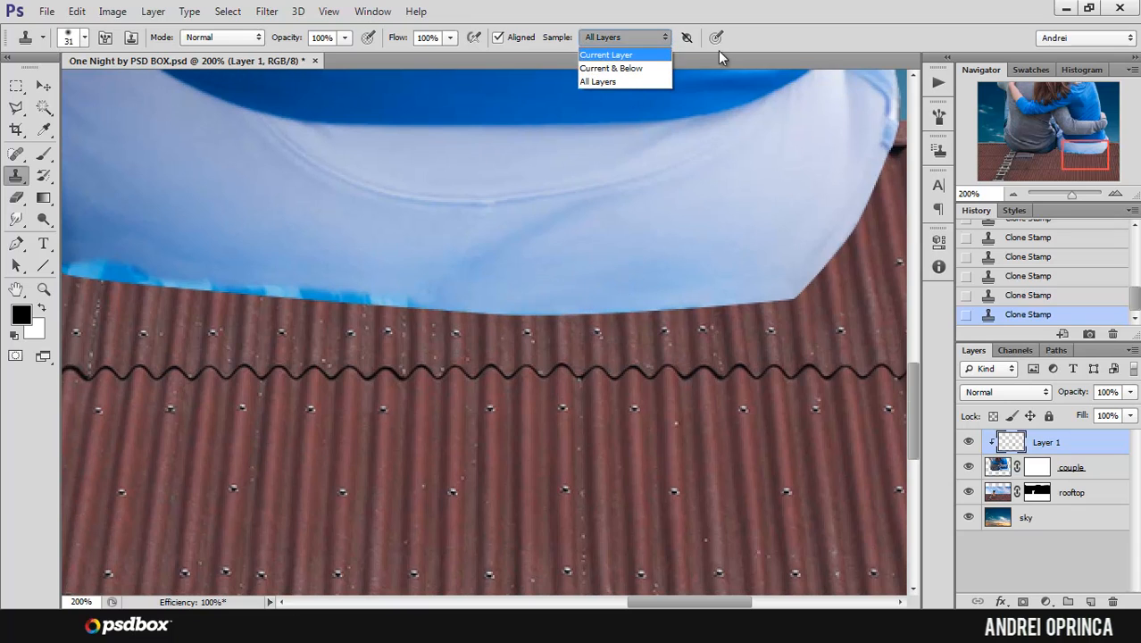
click(606, 54)
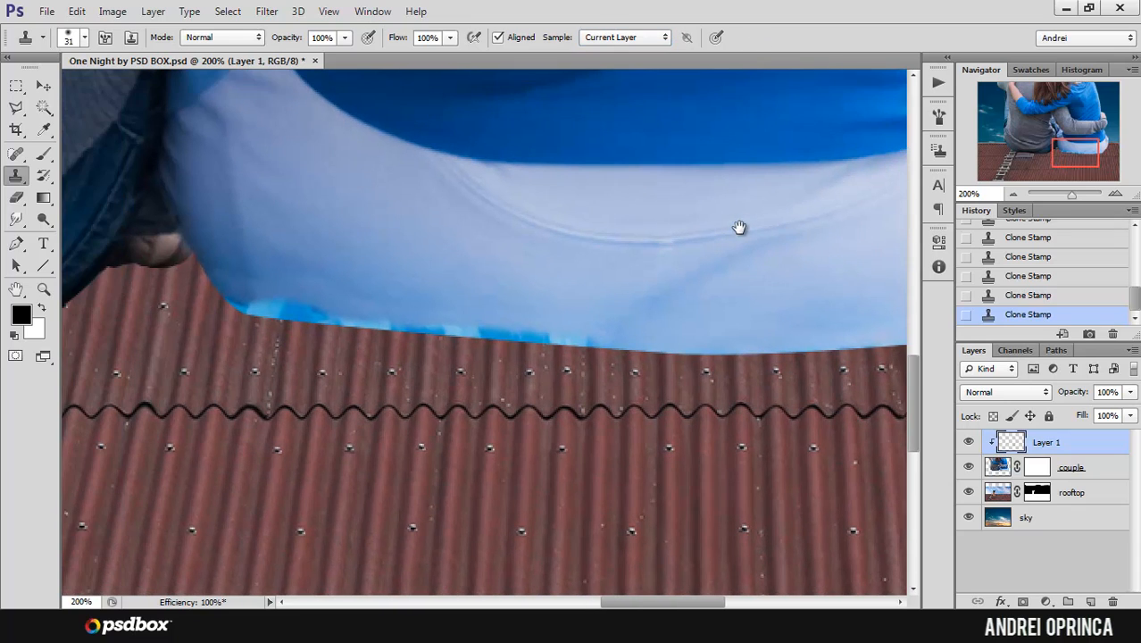
drag(561, 176, 738, 229)
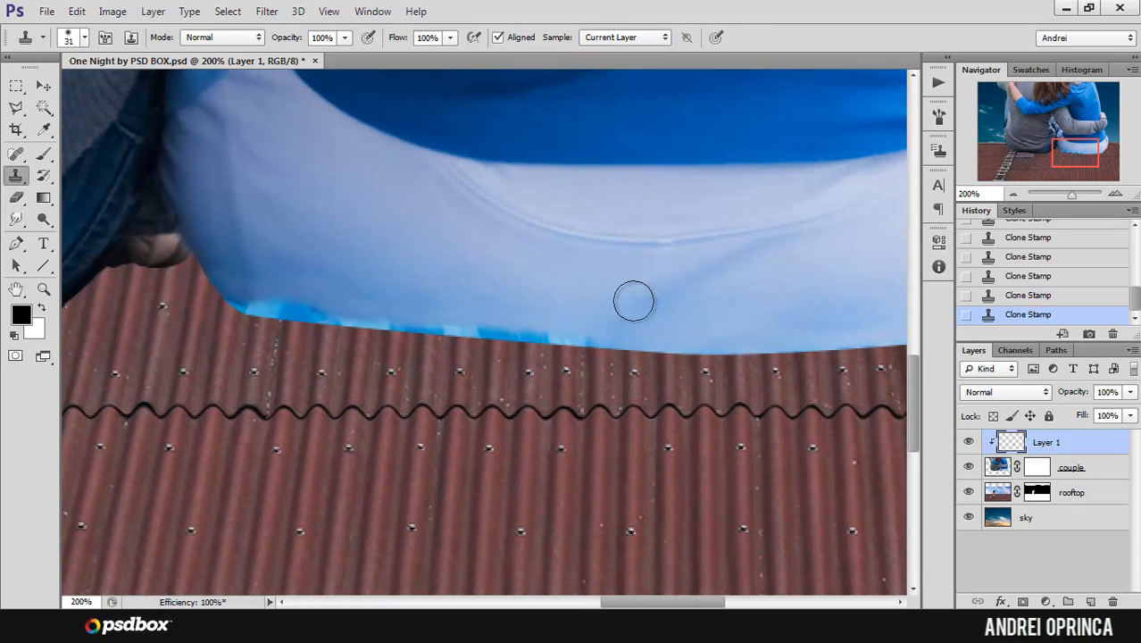
alt+click(623, 328)
mouse_move(627, 329)
mouse_down()
mouse_move(240, 300)
mouse_move(296, 304)
mouse_move(253, 301)
mouse_up()
alt+click(370, 297)
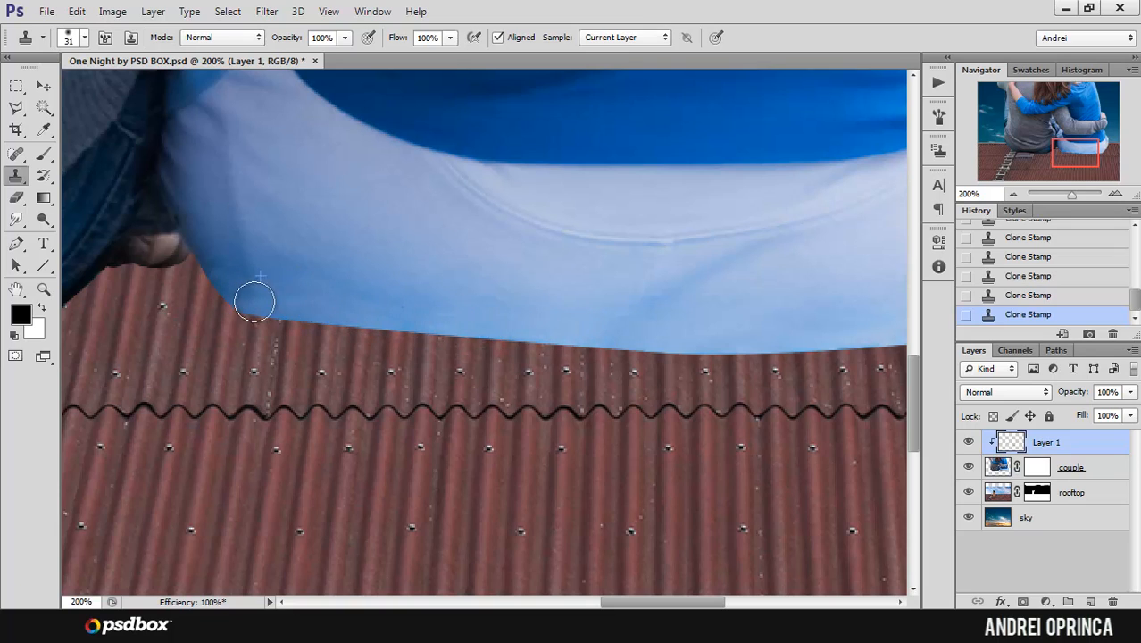
Step: Touch up the left corner of the trouser bottom with short clone dabs that match the shaded fabric
alt+click(264, 278)
alt+click(254, 287)
mouse_move(253, 299)
mouse_down()
mouse_move(313, 308)
mouse_move(281, 305)
mouse_up()
alt+click(271, 268)
alt+click(239, 289)
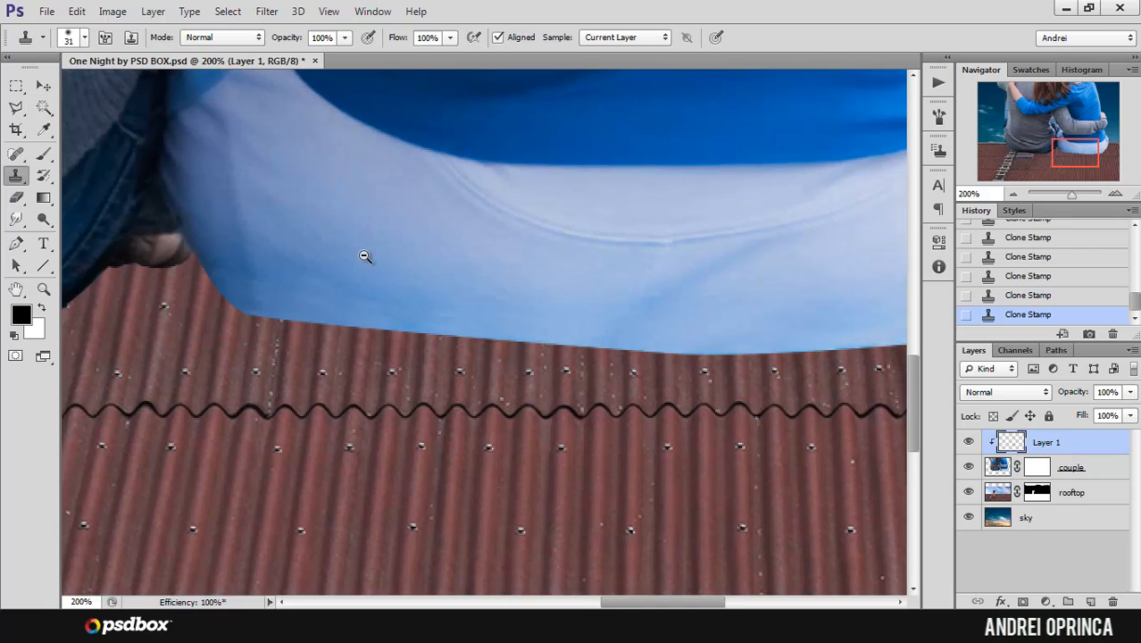
scroll(363, 259, down, 2)
scroll(362, 259, up, 1)
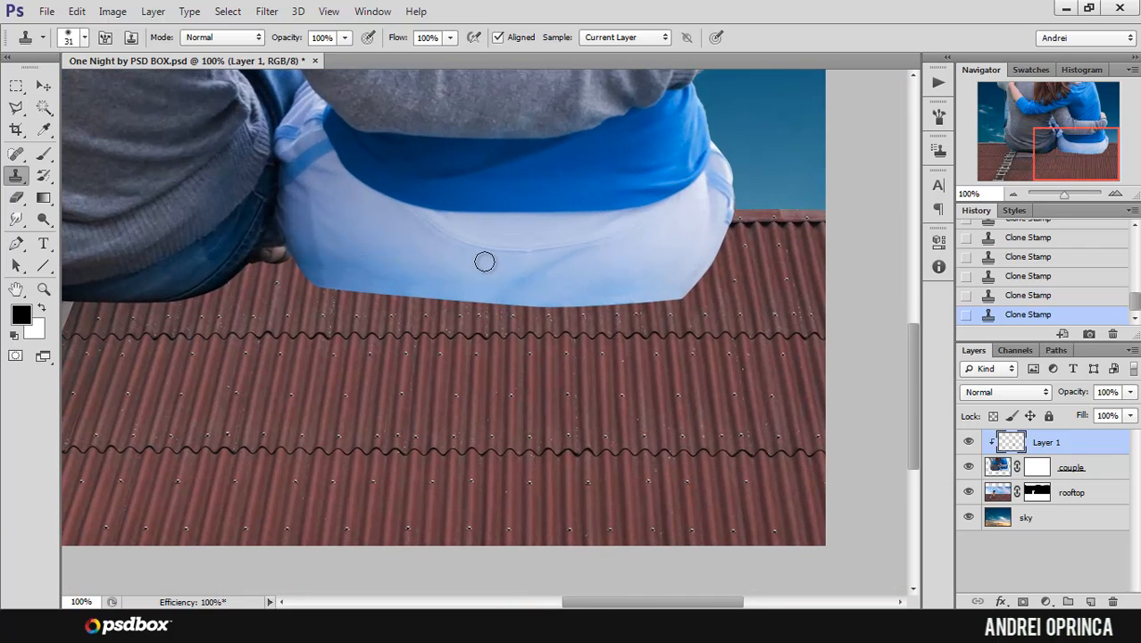
Step: Check the retouched trousers within the whole composition and rename the clipped retouch layer "fix"
drag(529, 263, 603, 329)
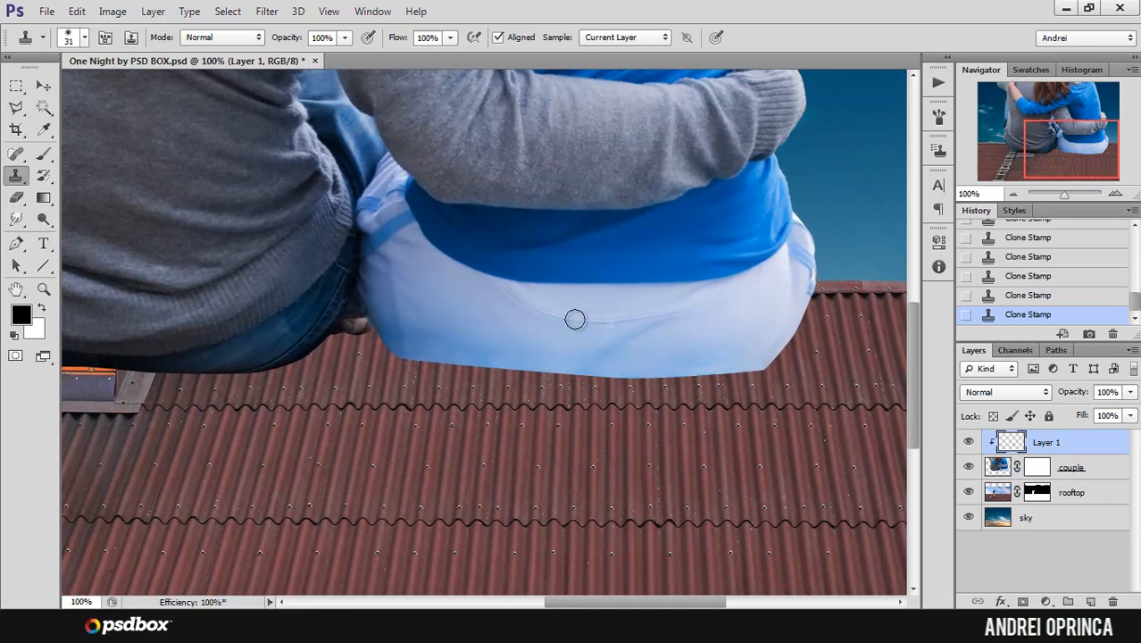
ctrl+alt+click(582, 293)
ctrl+alt+click(582, 293)
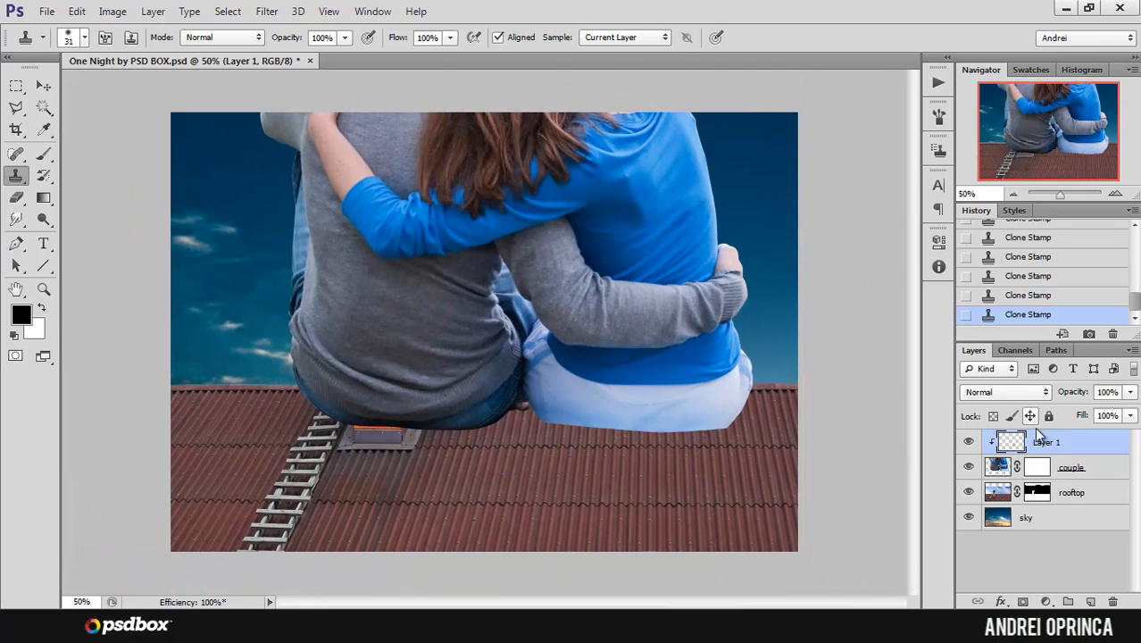
double_click(1046, 443)
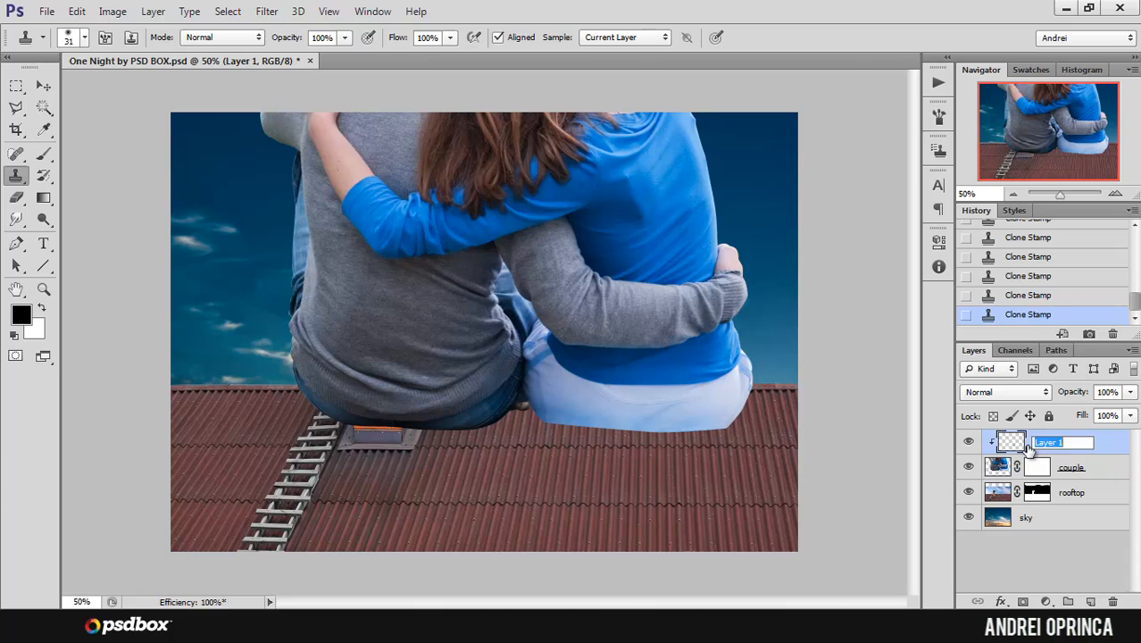
key(Return)
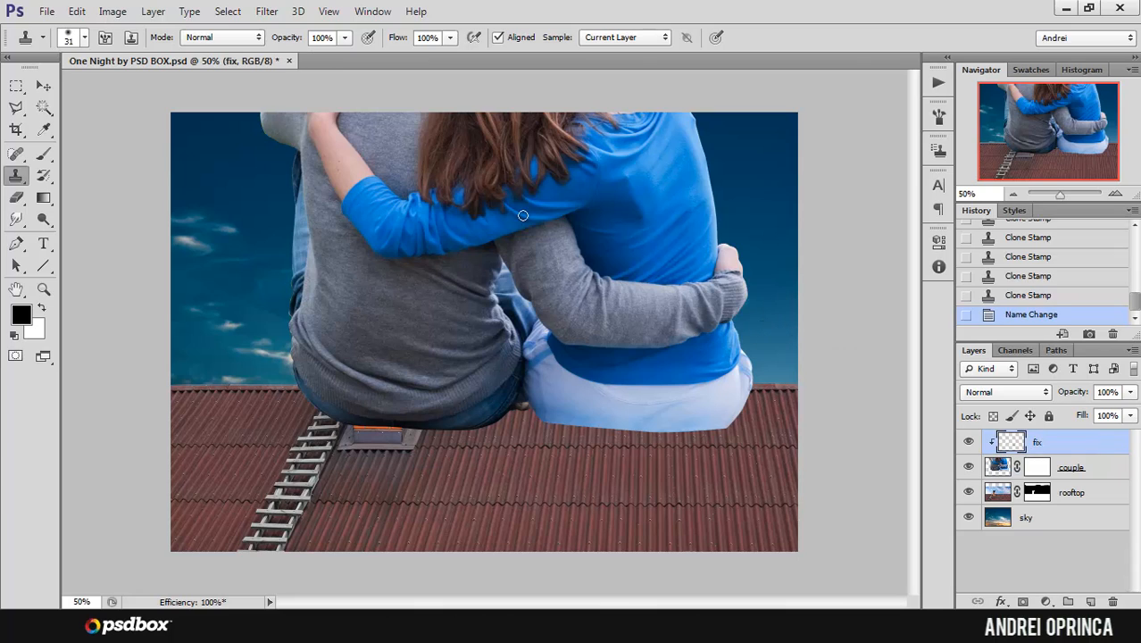
Step: Try moving the fix layer and the couple layer separately, undoing each move
click(45, 84)
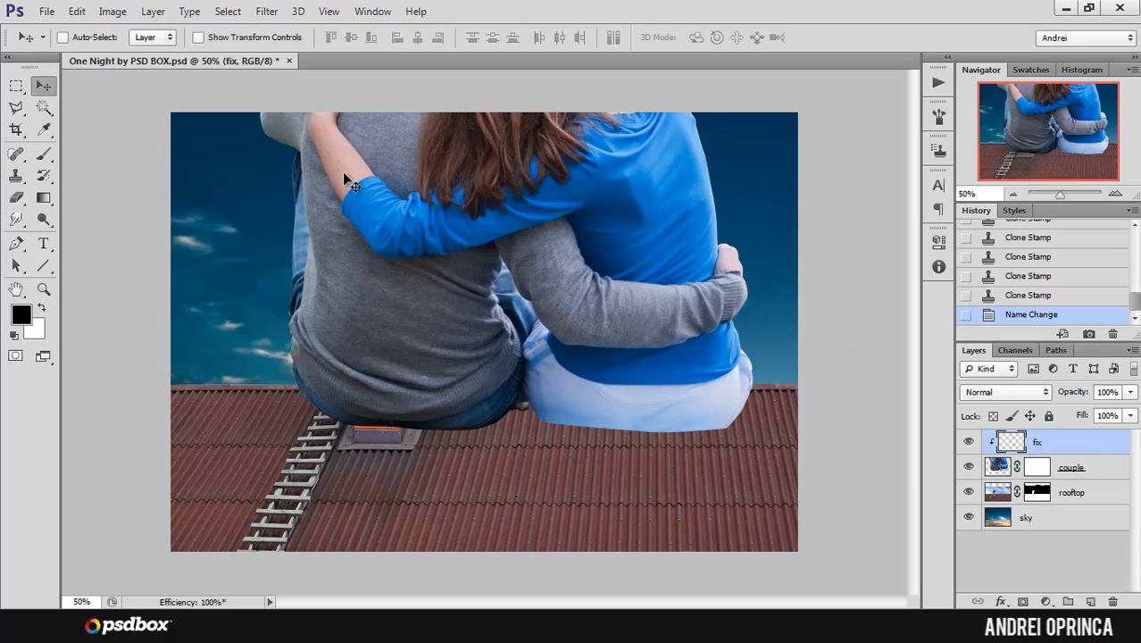
drag(600, 225, 625, 297)
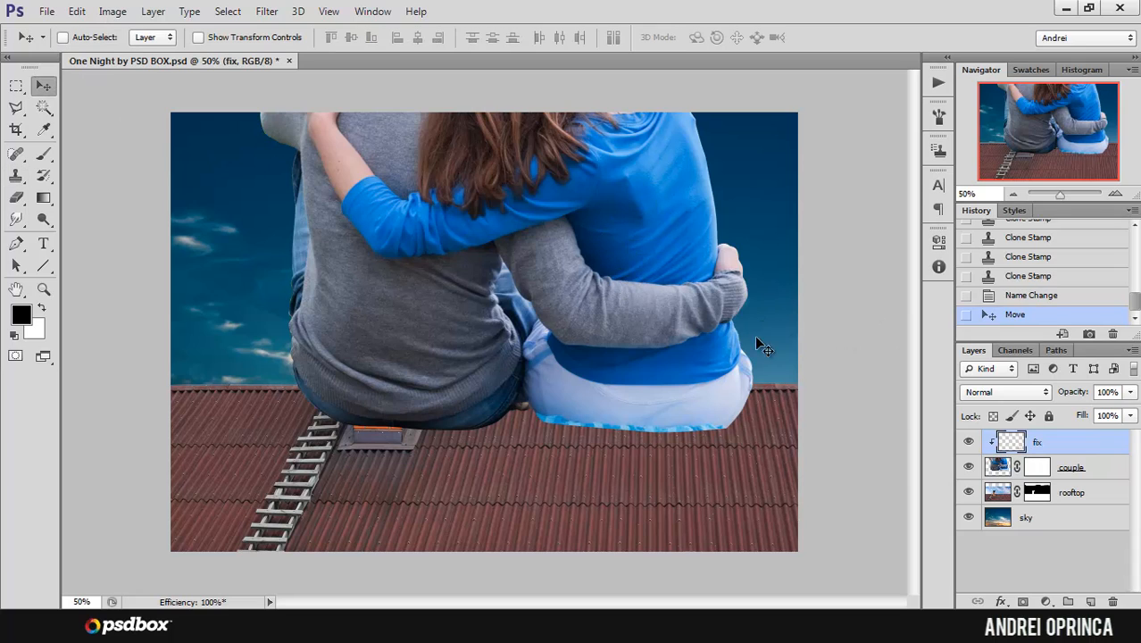
key(ctrl+z)
click(1090, 466)
drag(562, 254, 634, 321)
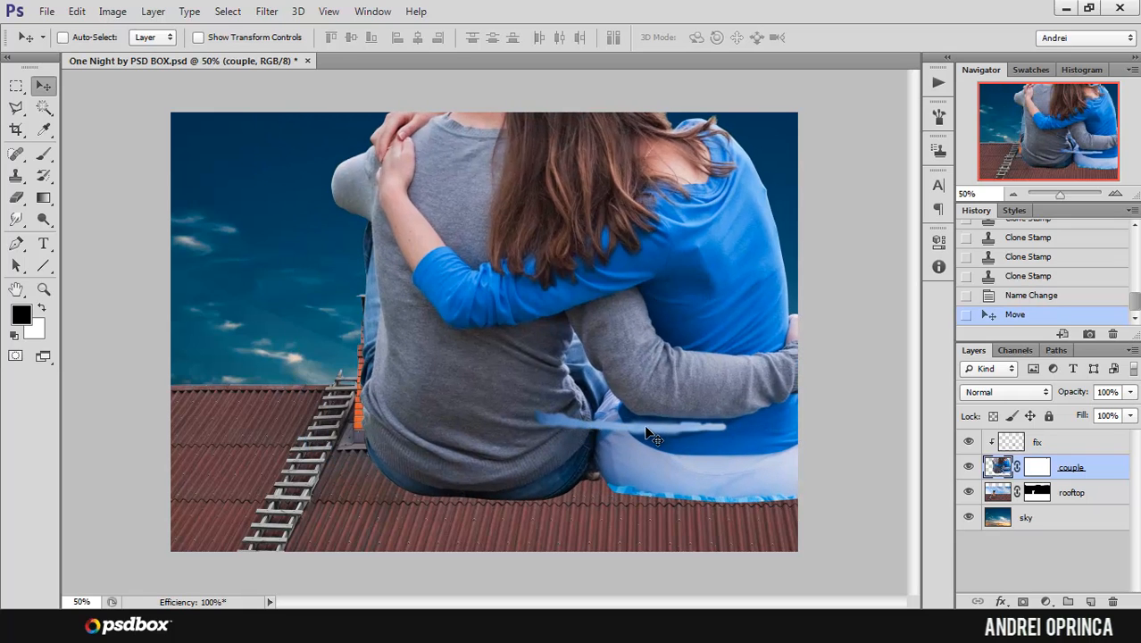
key(ctrl+z)
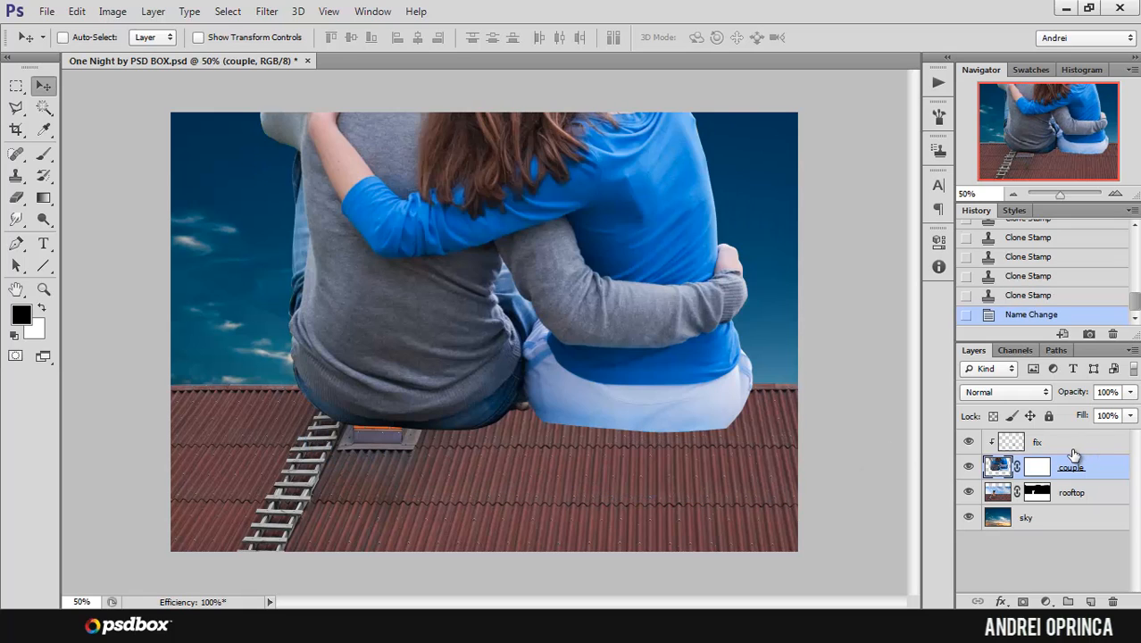
Step: Select the fix and couple layers together and convert them into one smart object
ctrl+click(1074, 449)
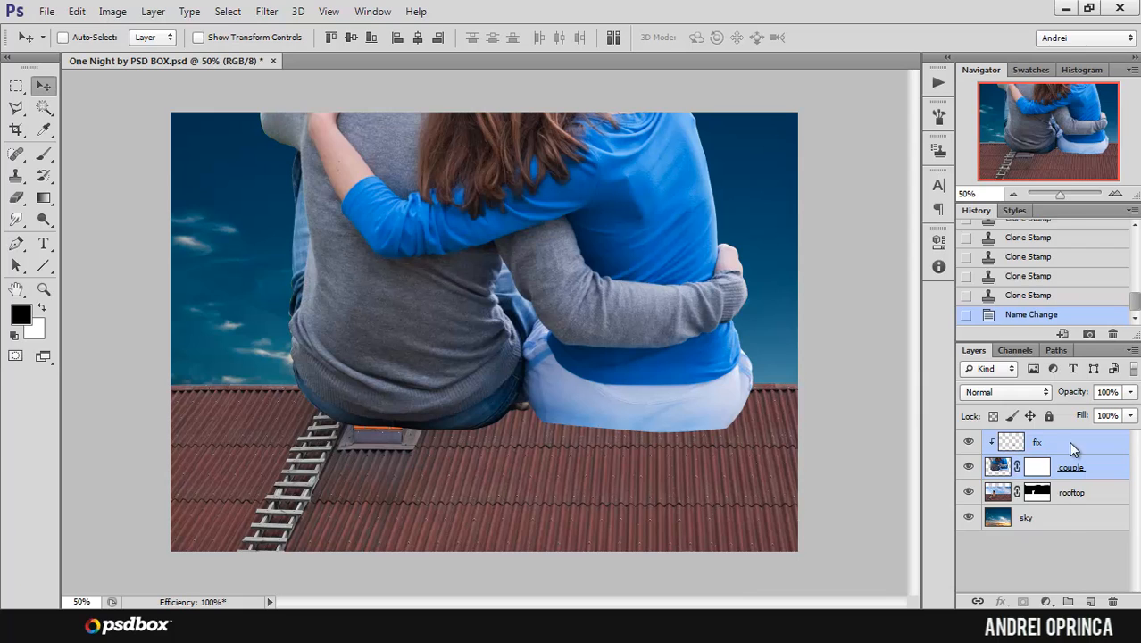
right_click(1066, 443)
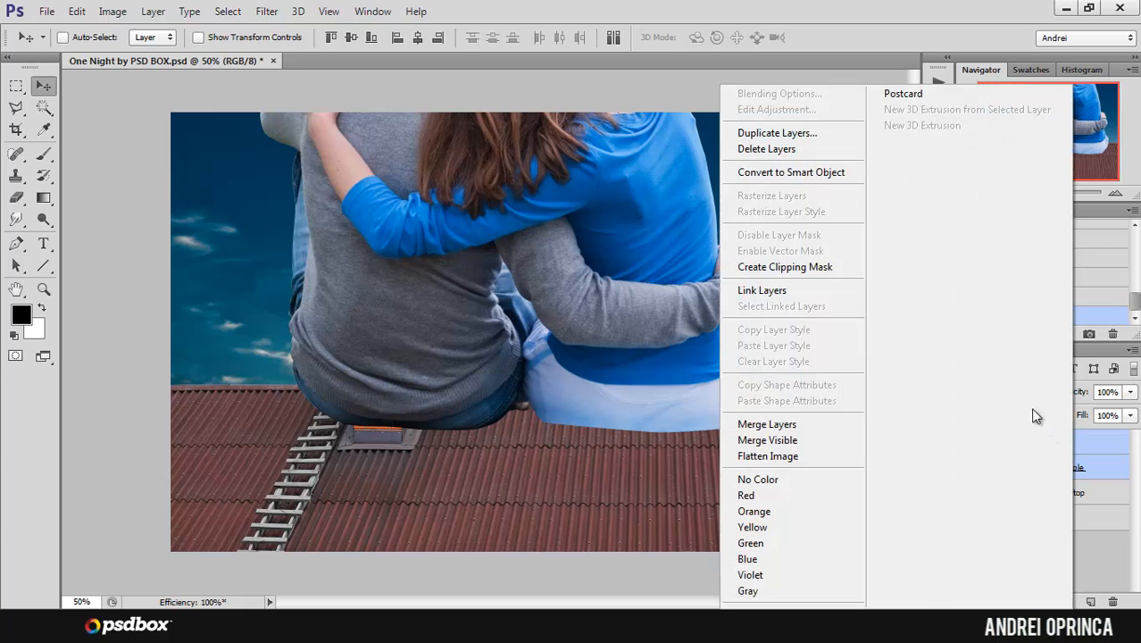
click(807, 175)
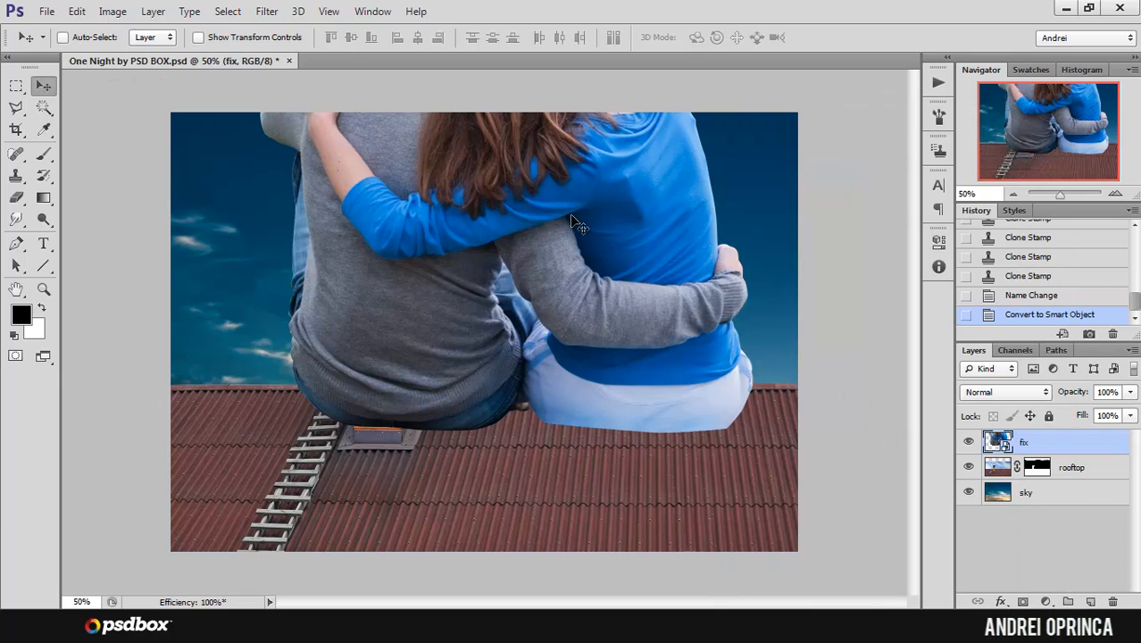
Step: Move the couple smart object down and scale it to about 41%, placing it on the roof ridge beside the chimney
drag(595, 187, 580, 308)
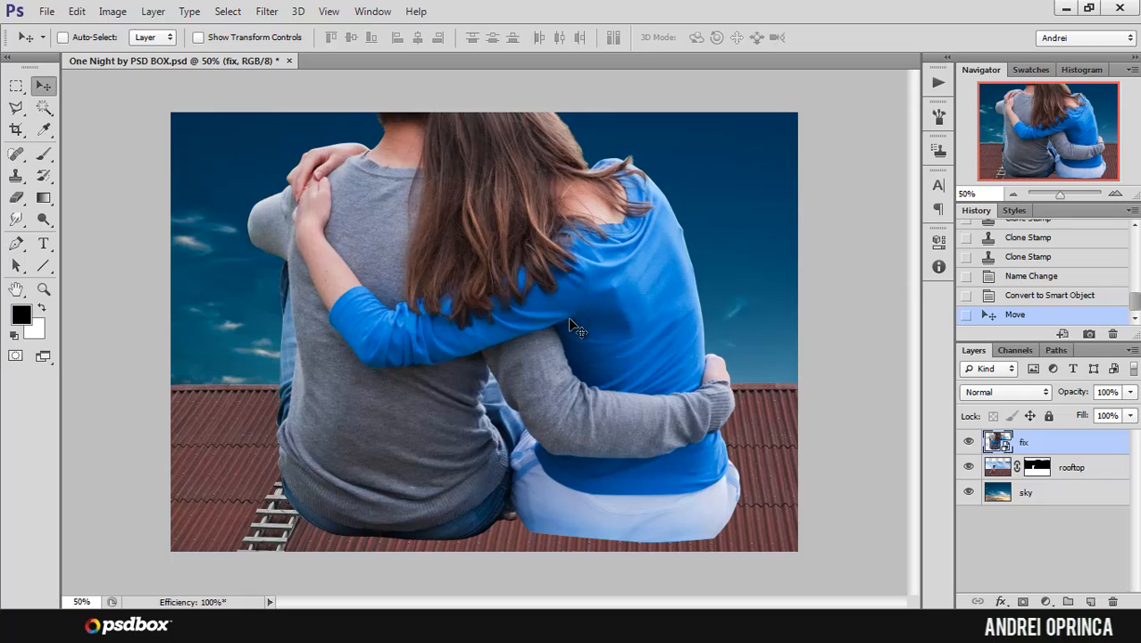
key(ctrl+t)
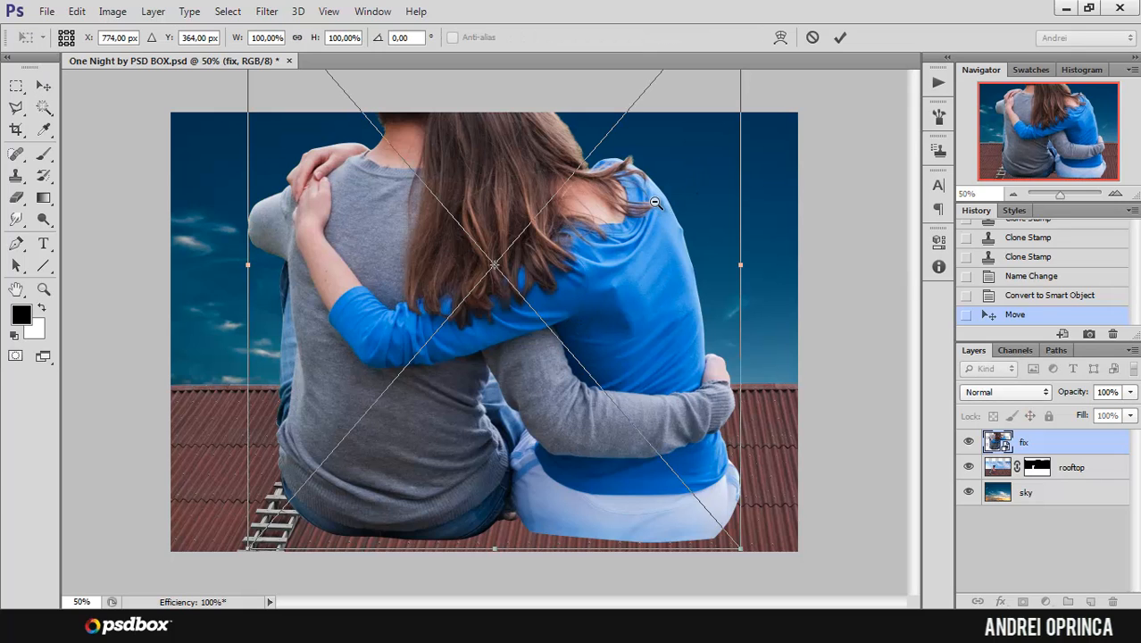
key(ctrl+minus)
drag(611, 159, 531, 246)
ctrl+click(528, 268)
ctrl+click(528, 268)
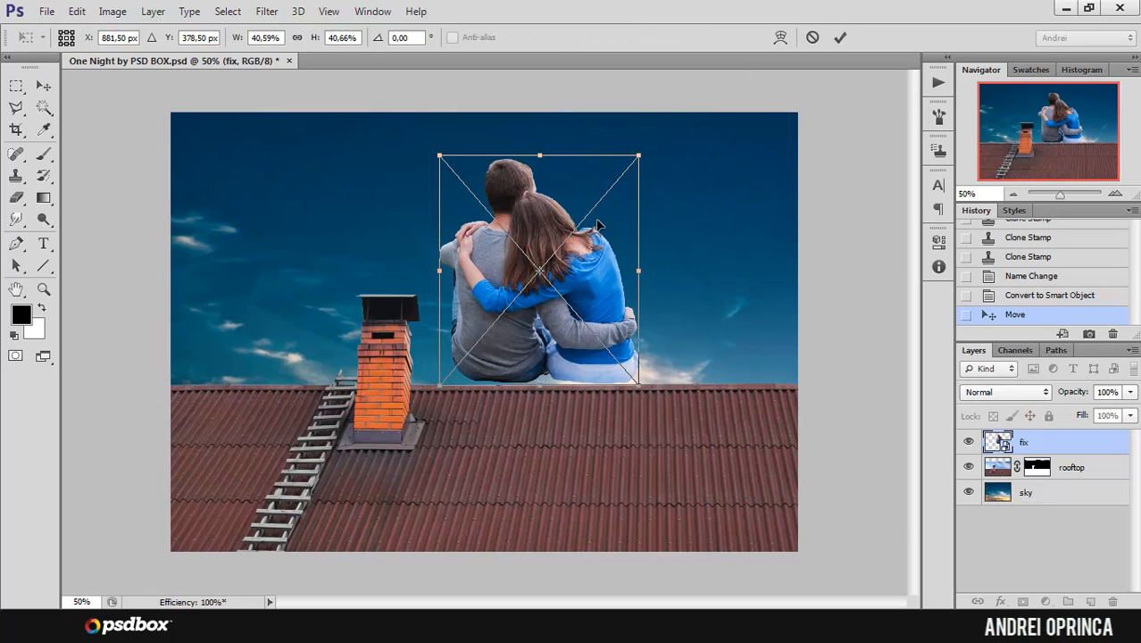
Step: Scale the couple smart object down to about 21% and reposition it on the roof ridge beside the chimney
drag(641, 158, 562, 232)
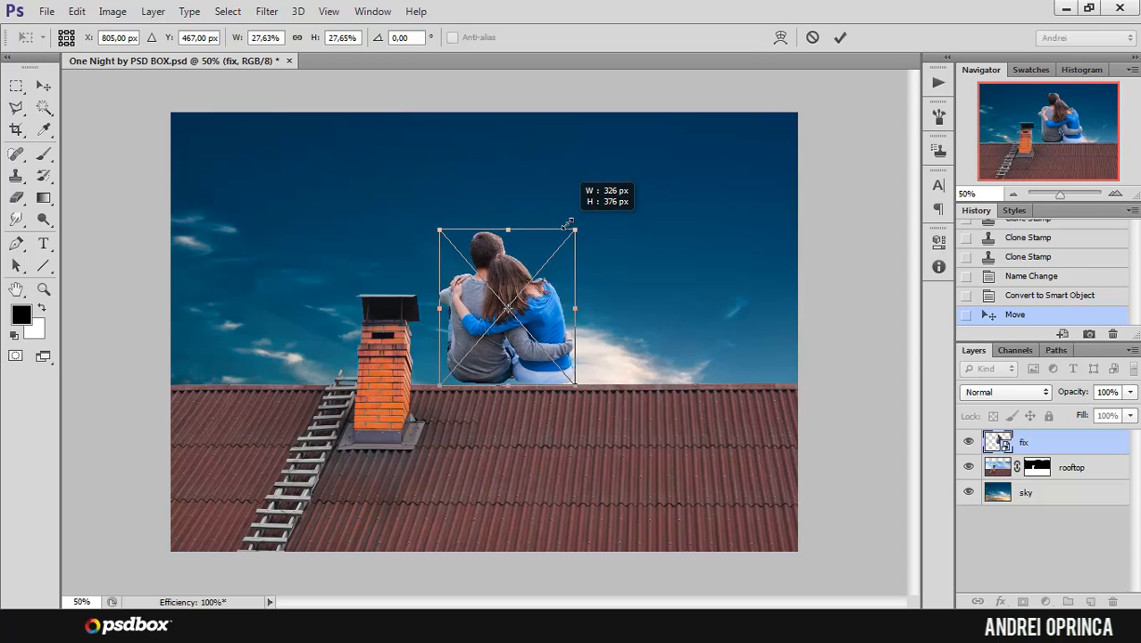
drag(522, 284, 599, 307)
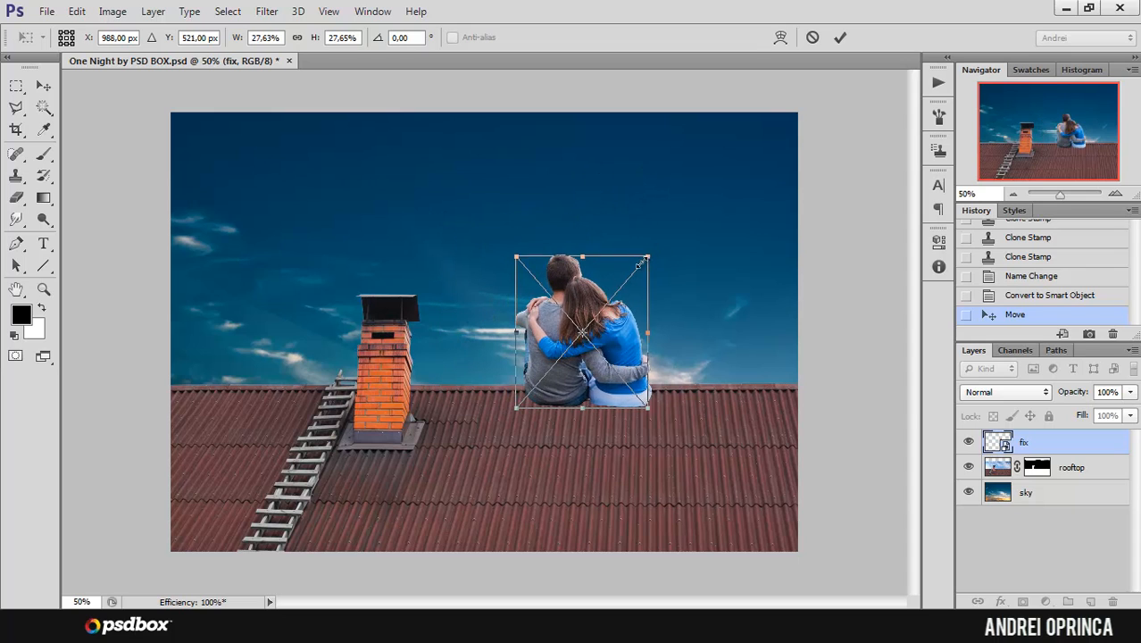
drag(651, 251, 621, 287)
key(ctrl+plus)
drag(649, 318, 598, 309)
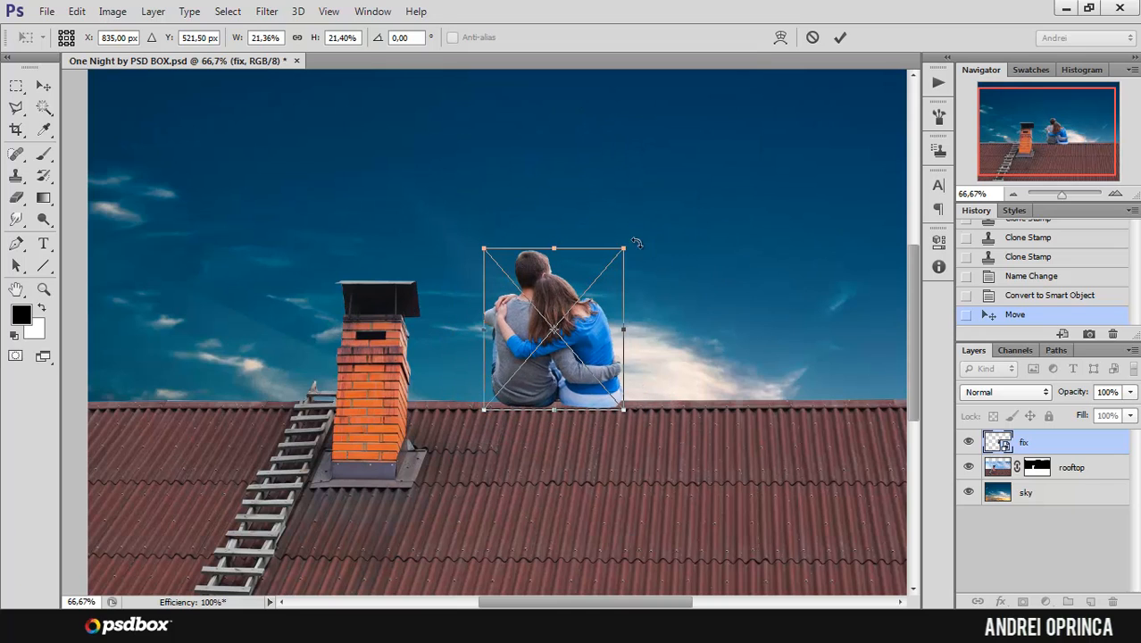
Step: Try the couple at about 29%, reduce it to about 19%, and apply the transform with the couple on the ridge farther from the chimney
drag(624, 248, 677, 185)
drag(633, 215, 701, 232)
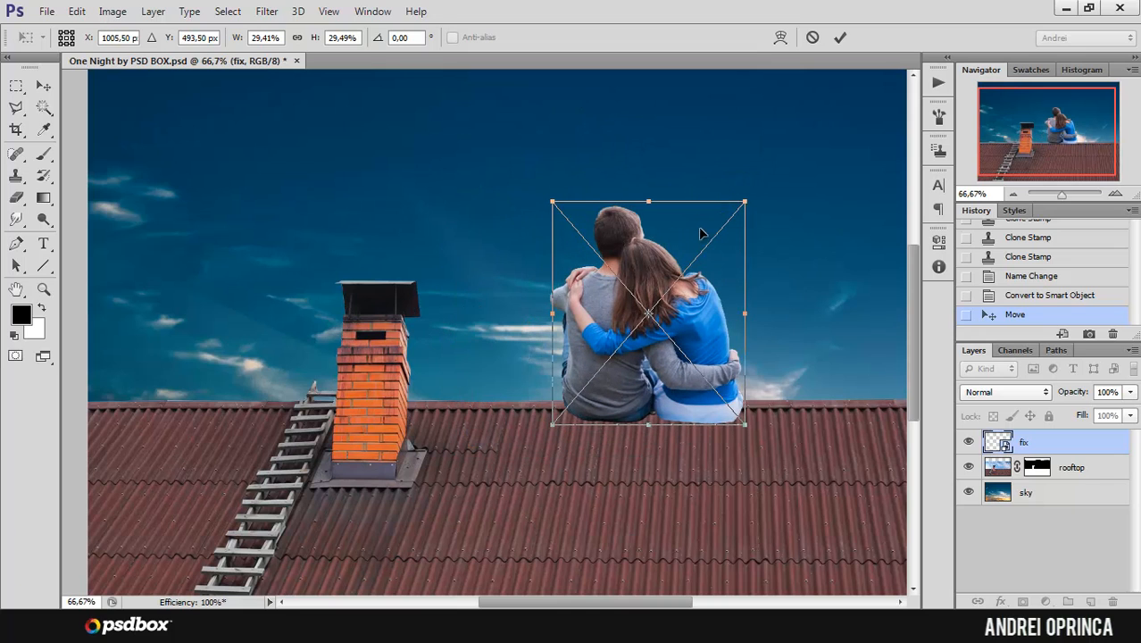
drag(744, 202, 674, 272)
drag(637, 342, 689, 322)
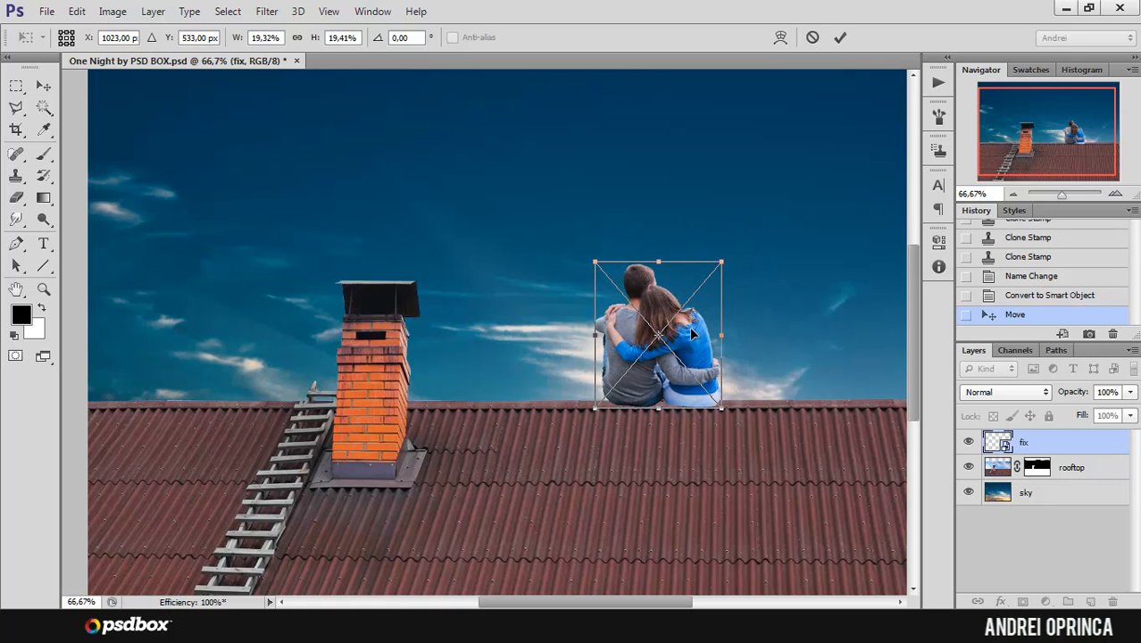
key(Return)
Step: Fine-tune the couple's position up close so that they sit on the edge of the roof ridge
ctrl+click(702, 393)
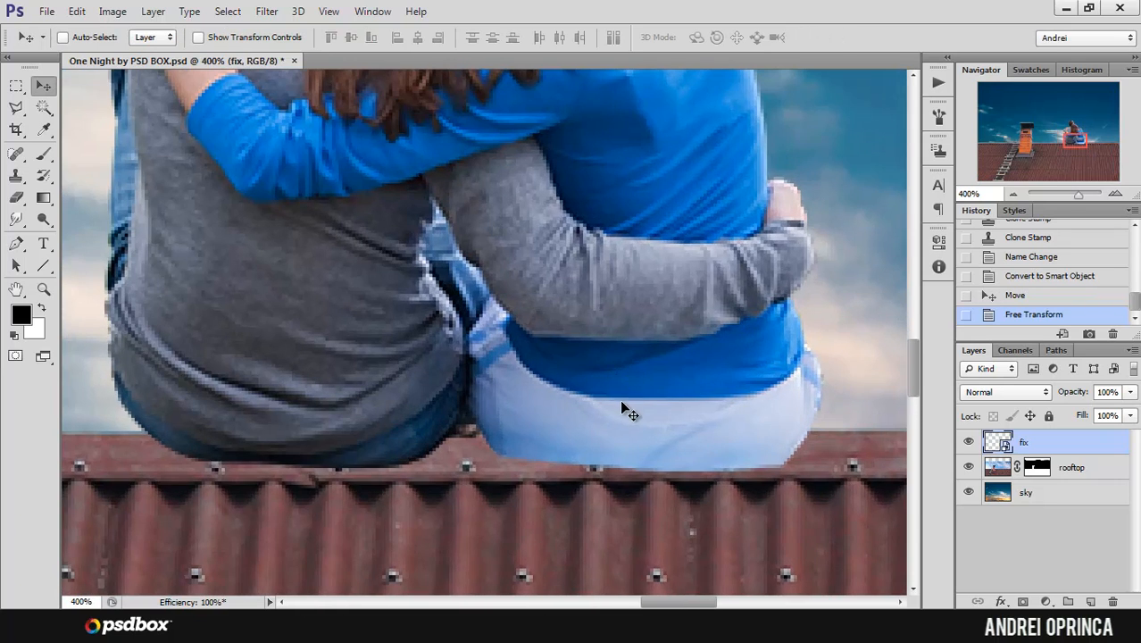
drag(619, 412, 632, 379)
drag(649, 323, 711, 392)
scroll(658, 331, down, 2)
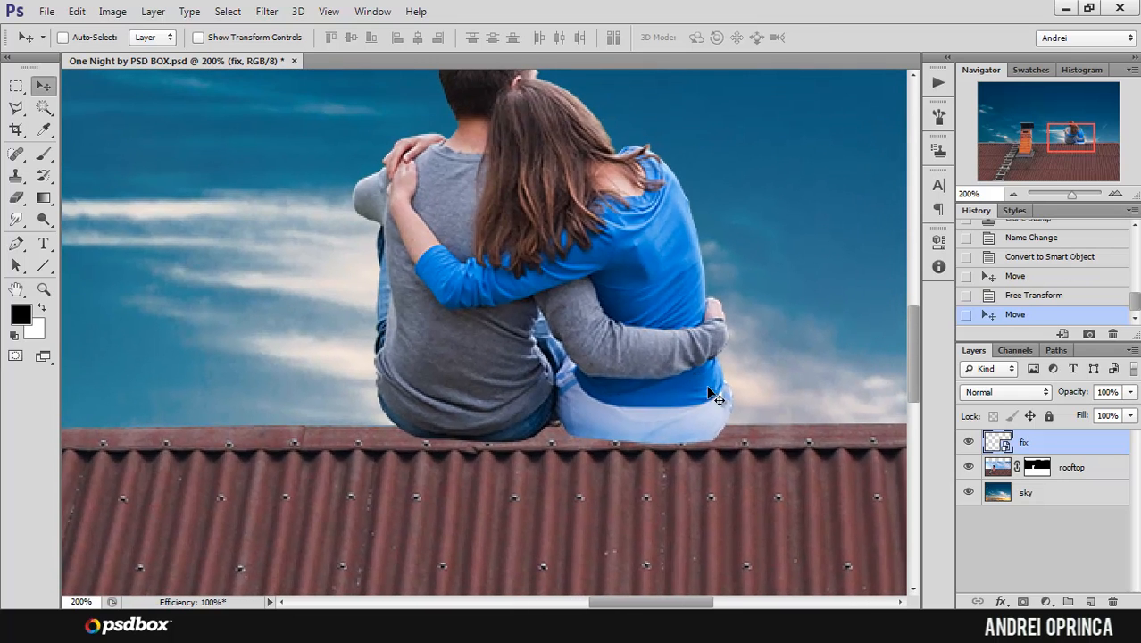
Step: Rename the fix smart object layer "couple"
double_click(1024, 445)
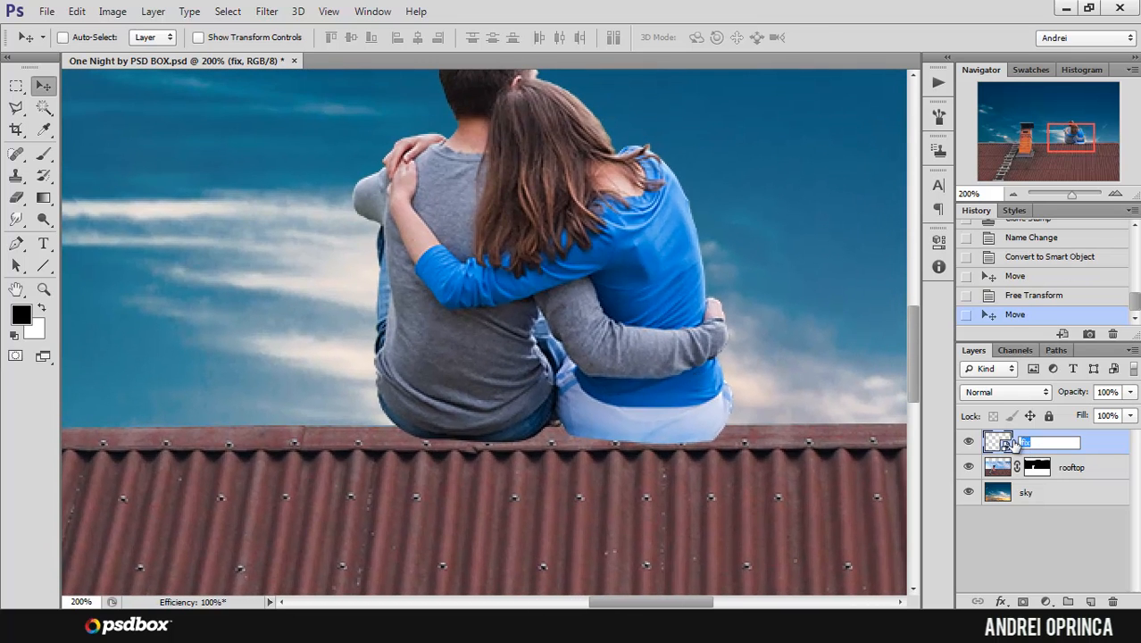
key(Return)
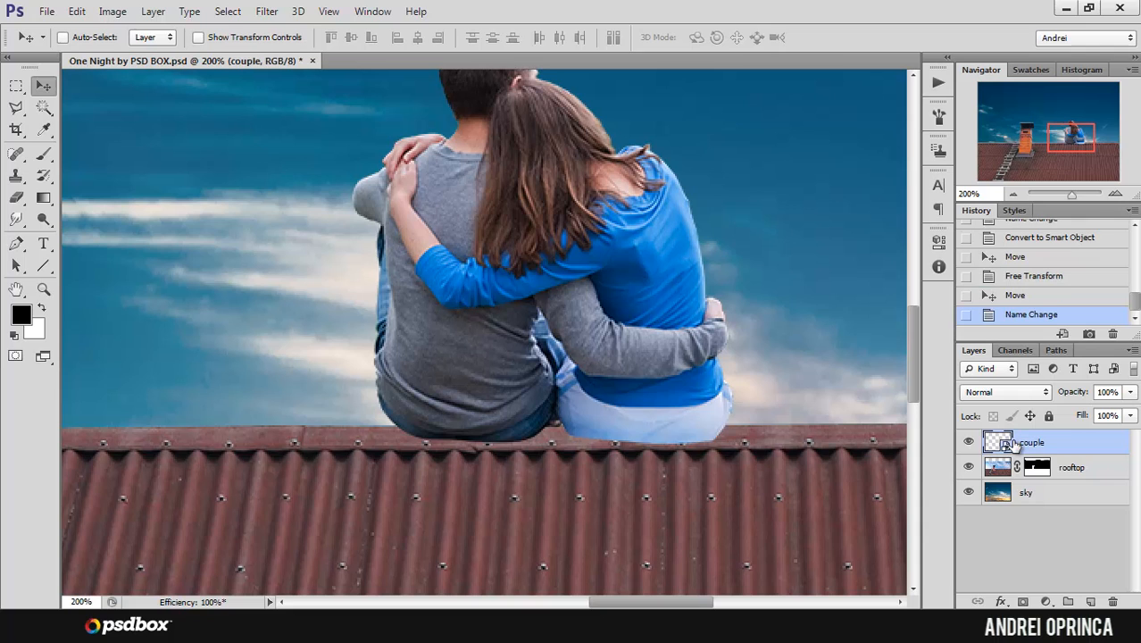
alt+click(456, 190)
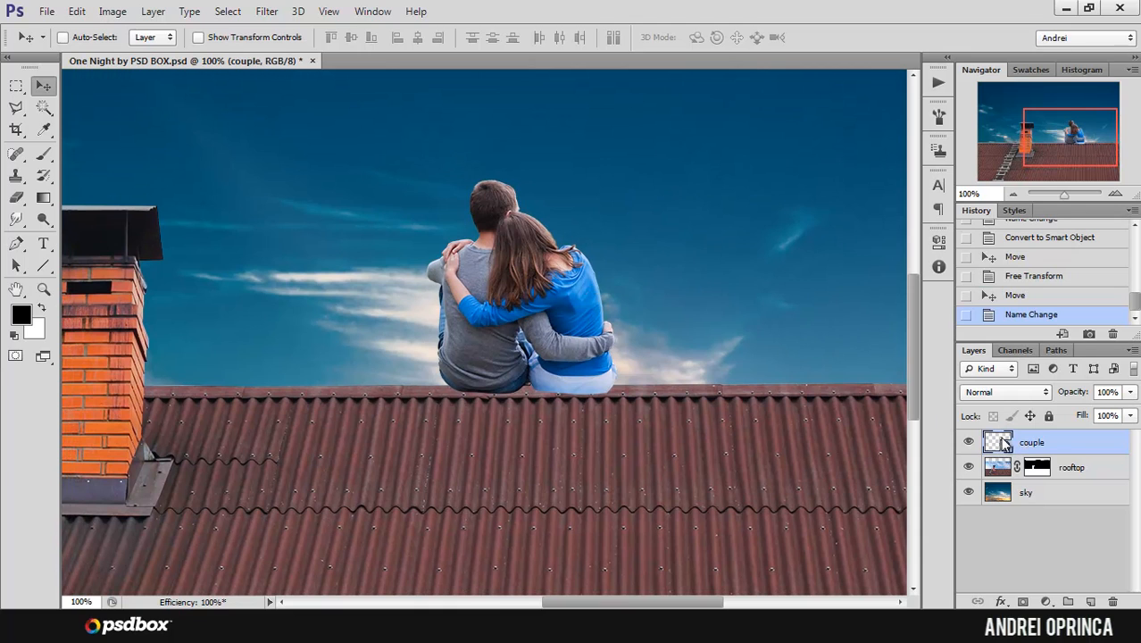
Step: Open the couple smart object's contents, examine its masked couple and clipped fix layers, and close the file without editing
double_click(1000, 442)
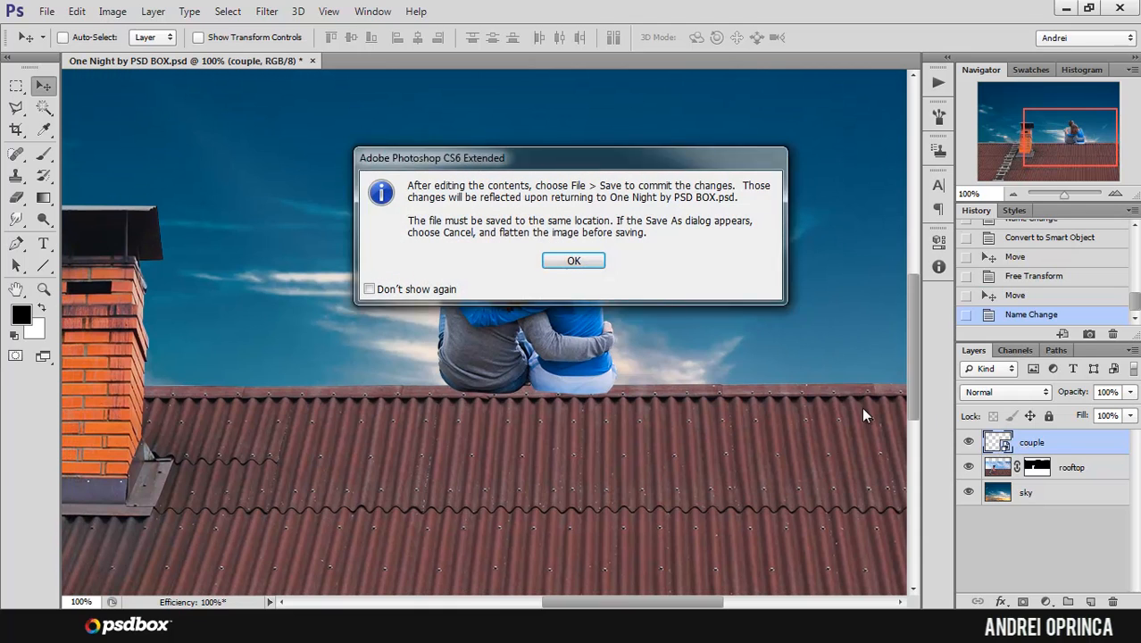
click(571, 261)
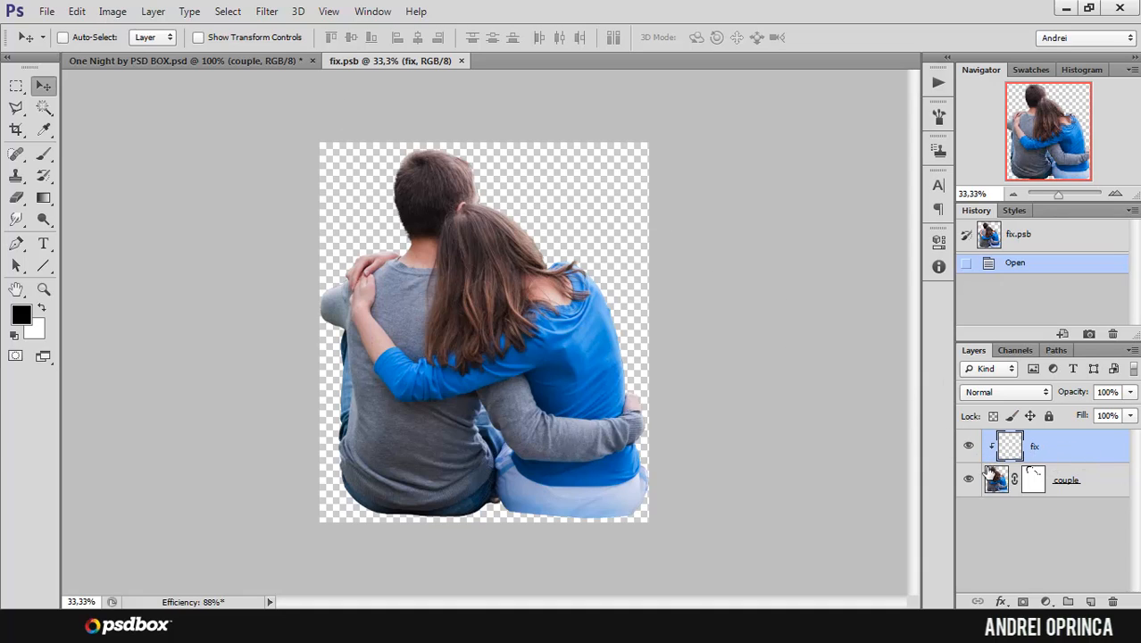
click(483, 209)
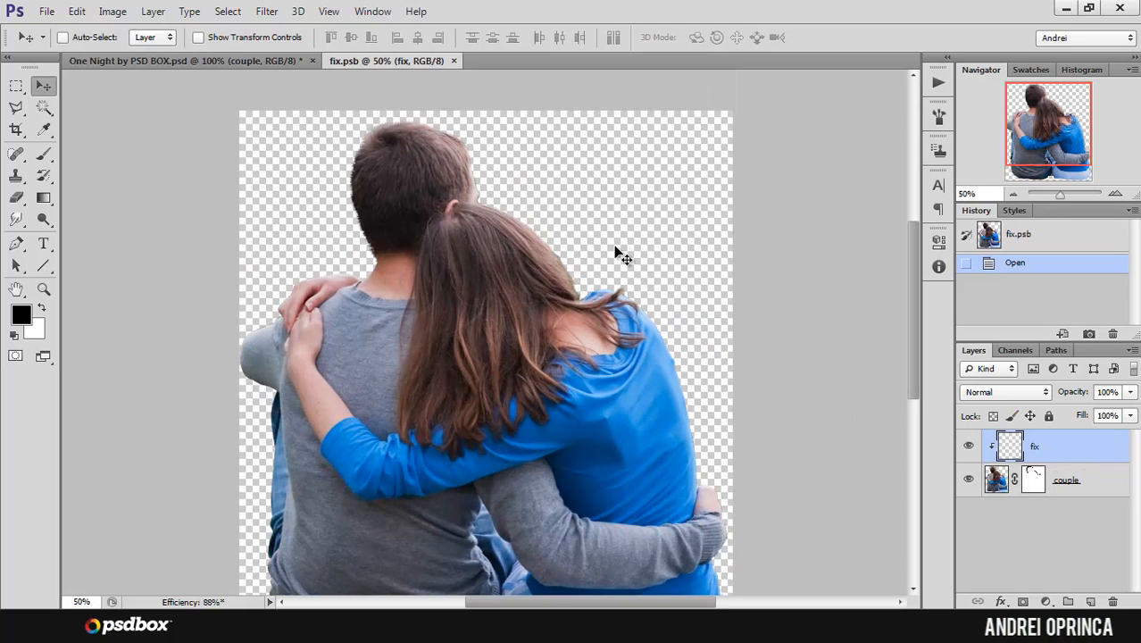
click(454, 61)
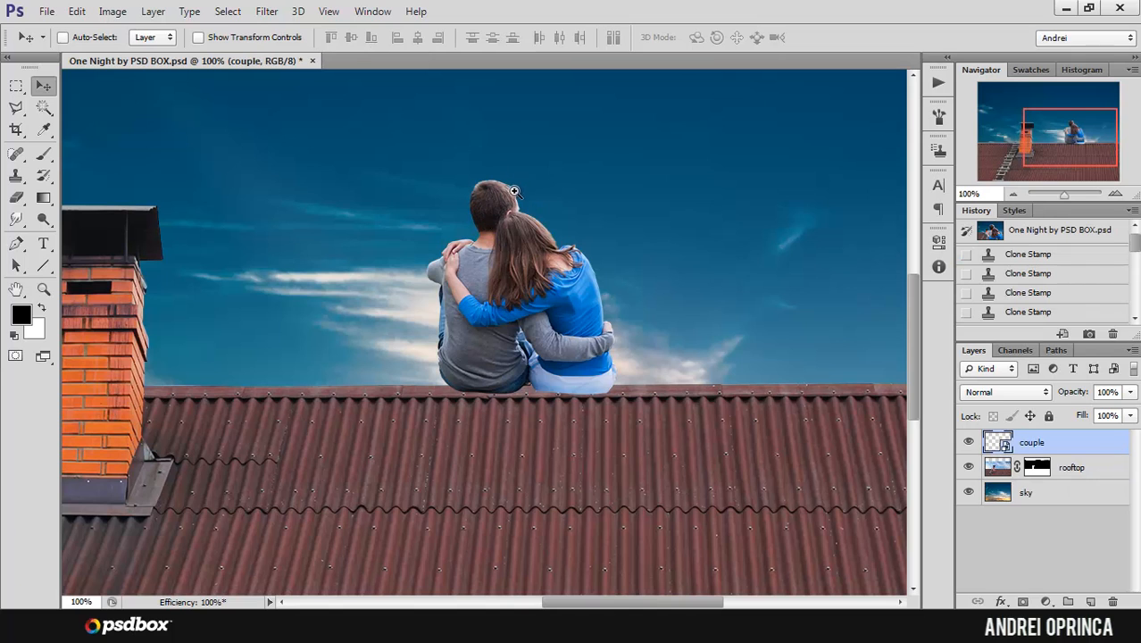
Step: Examine the couple's edges up close and shift them along the roof ridge slightly nearer to the chimney
click(514, 190)
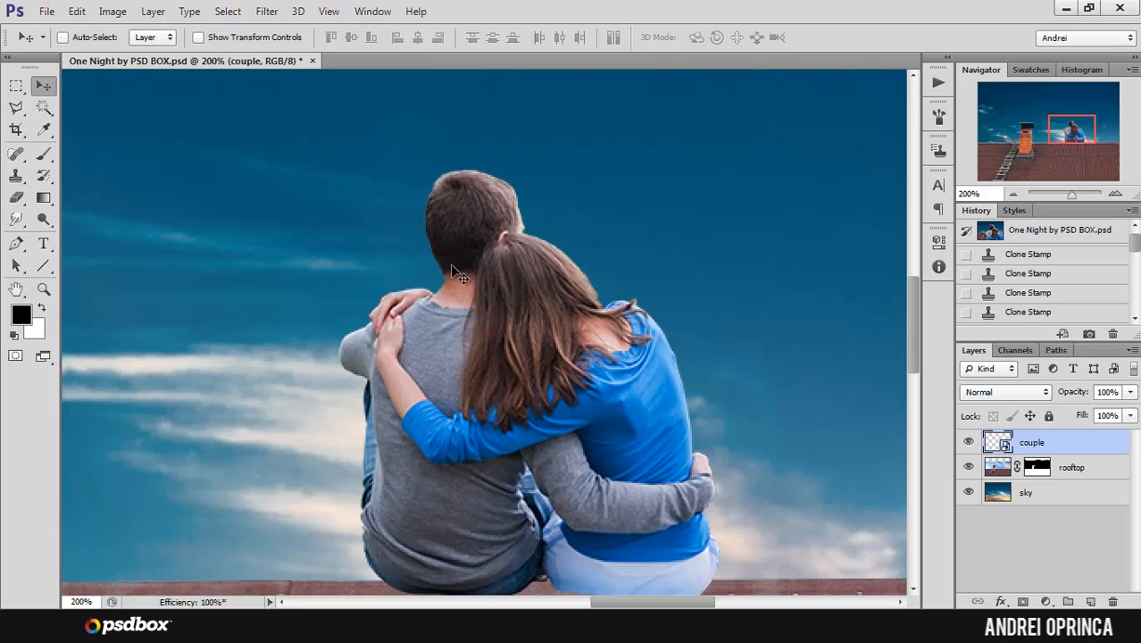
drag(526, 359, 651, 281)
alt+click(558, 273)
alt+click(559, 273)
drag(627, 343, 515, 295)
ctrl+click(525, 298)
drag(566, 345, 627, 376)
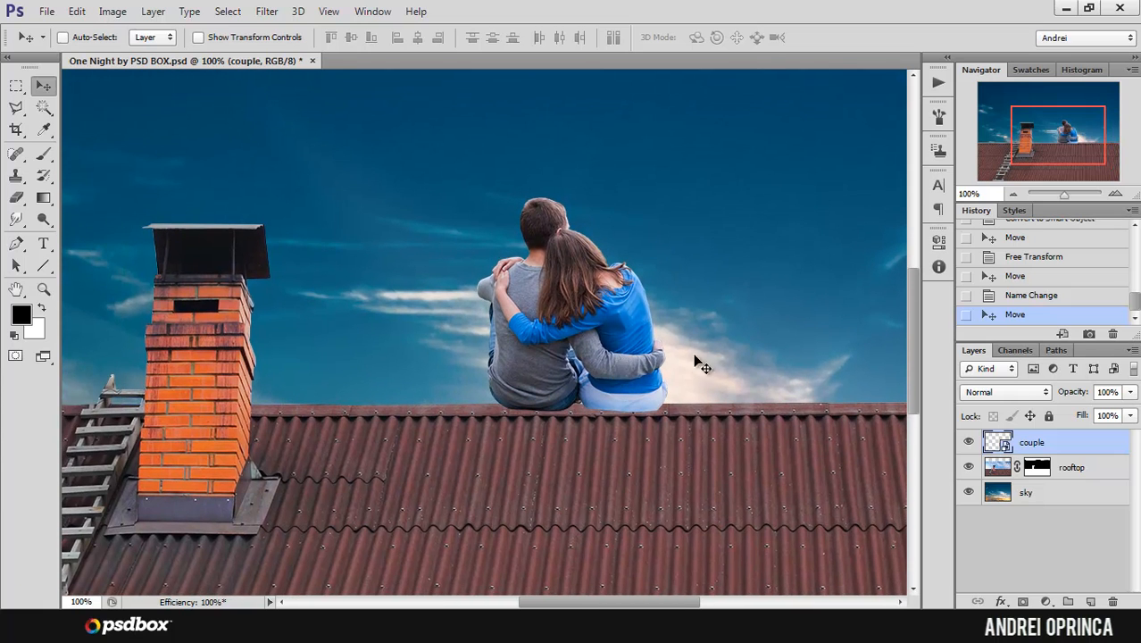
Step: Select the sky layer and move it up so the bright clouds sit behind the couple, and check the result up close
alt+click(685, 316)
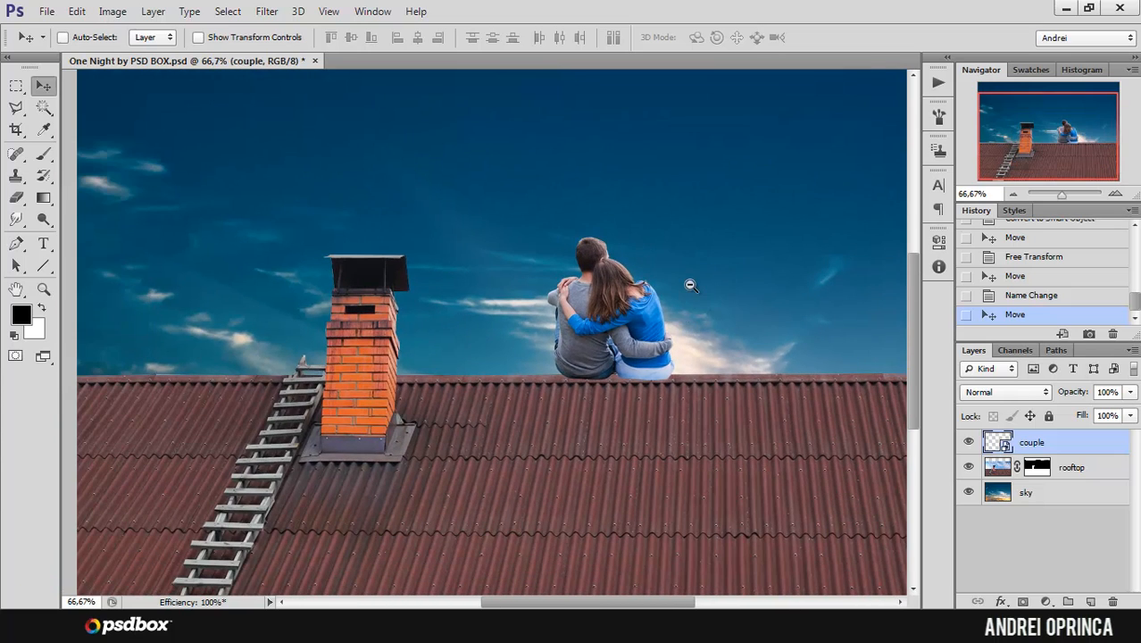
alt+click(690, 284)
click(1055, 492)
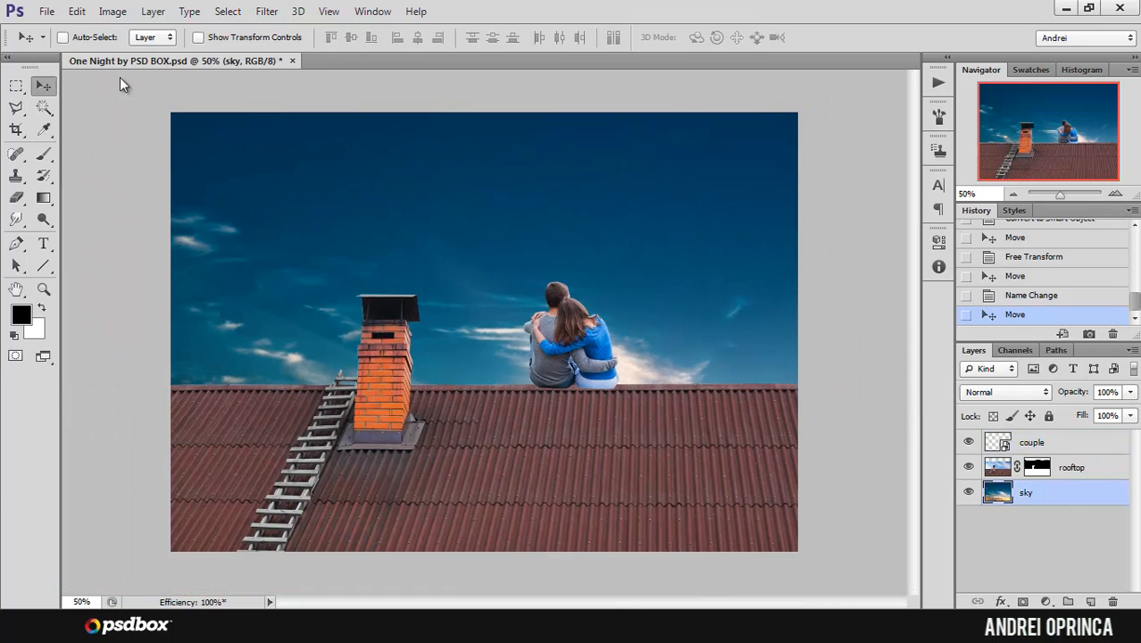
drag(632, 295, 640, 271)
ctrl+click(540, 322)
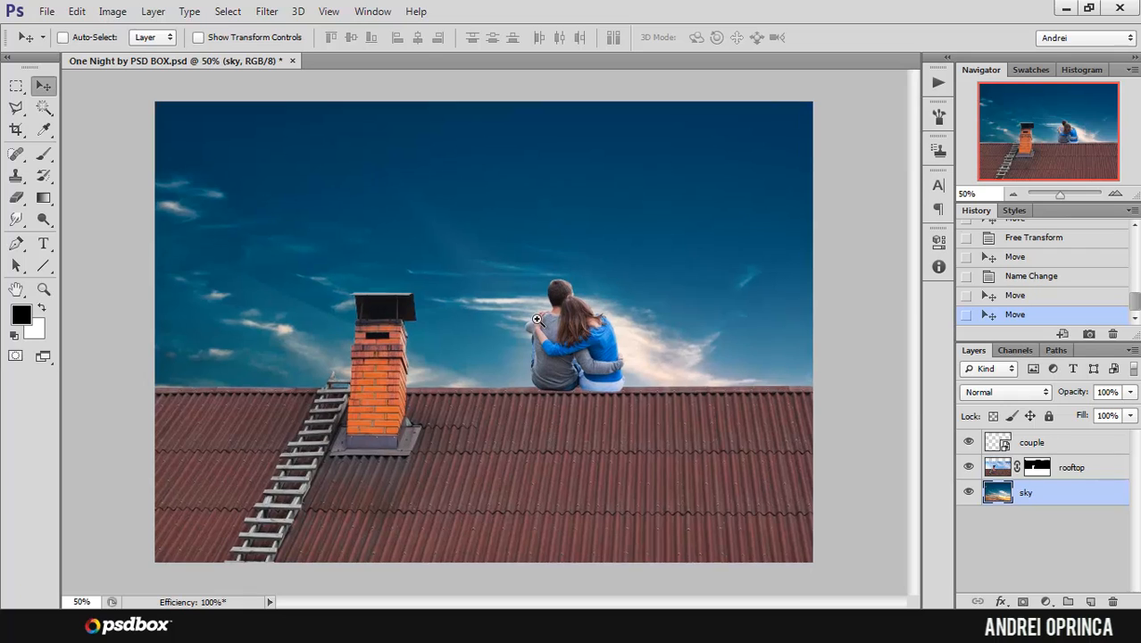
ctrl+click(540, 322)
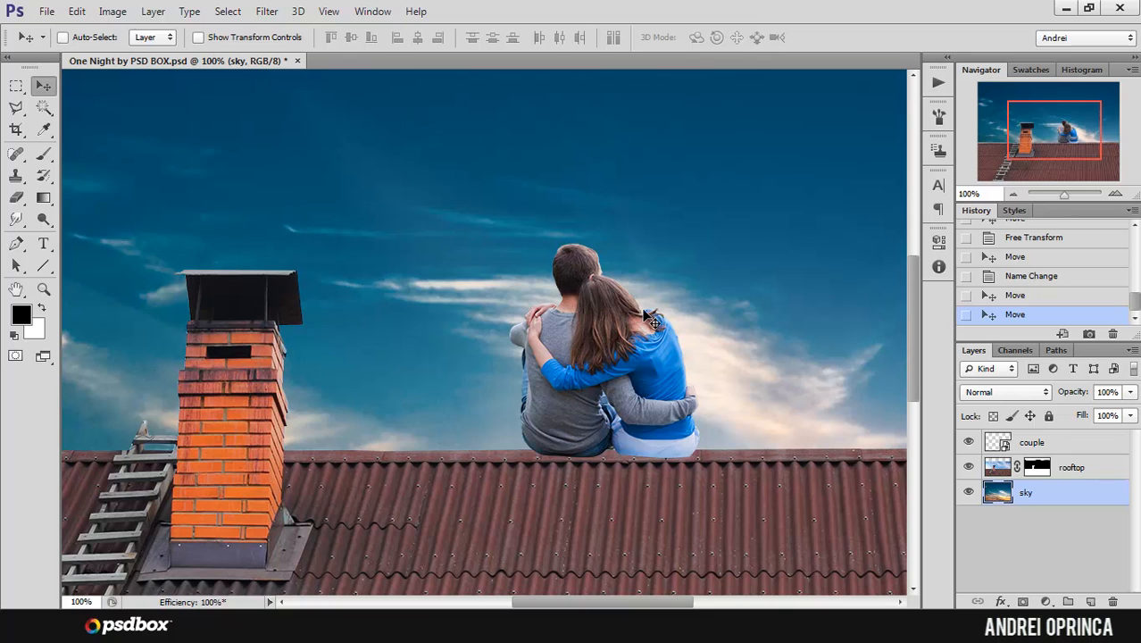
Step: Select the couple layer and open the stock tree photo Depositphotos_5401229_M from the Stock folder
ctrl+alt+click(697, 293)
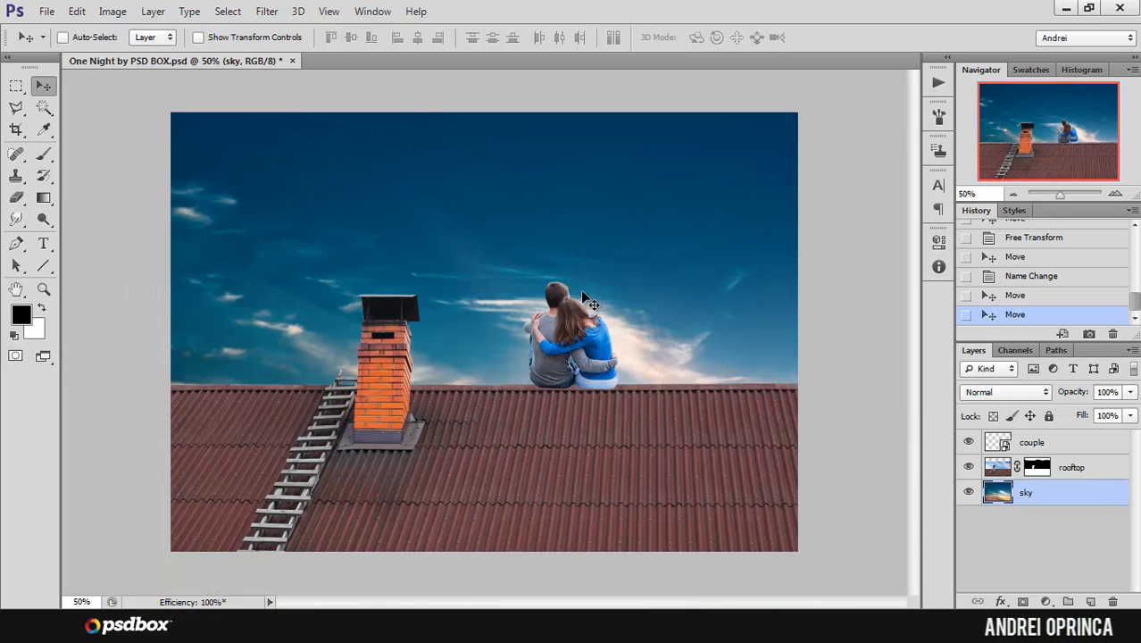
ctrl+click(509, 290)
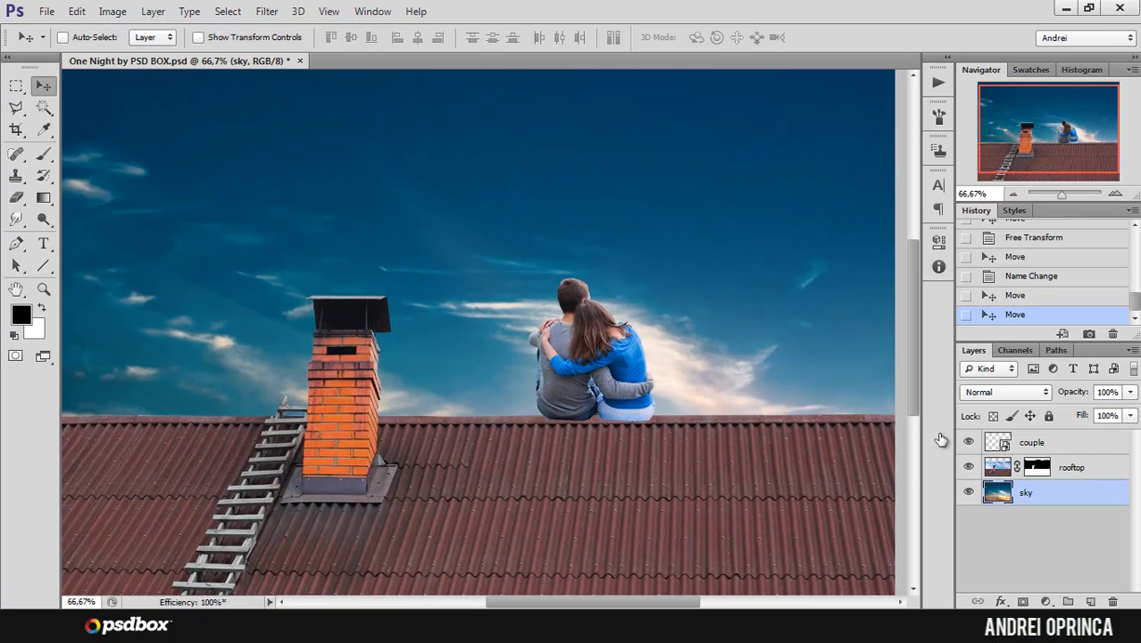
click(1079, 448)
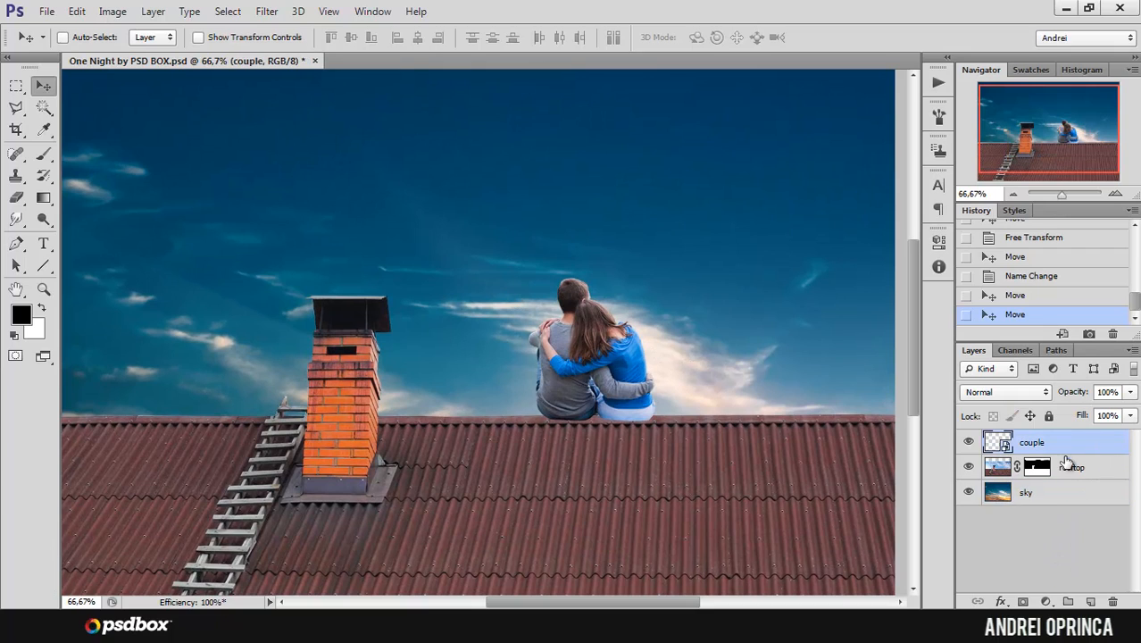
key(ctrl+o)
double_click(339, 147)
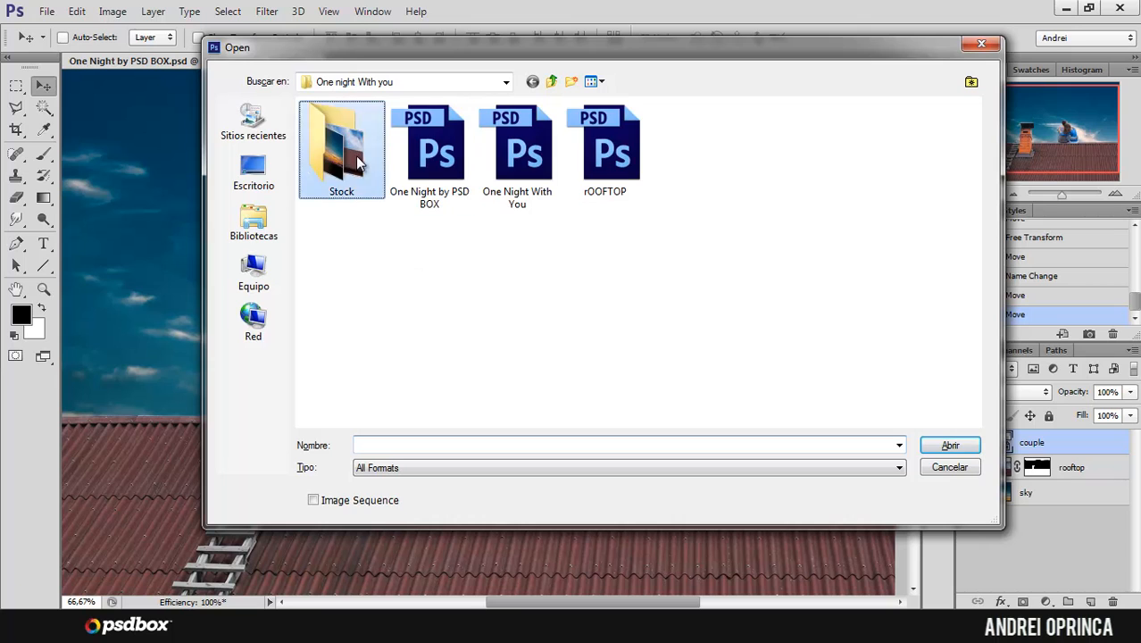
click(436, 175)
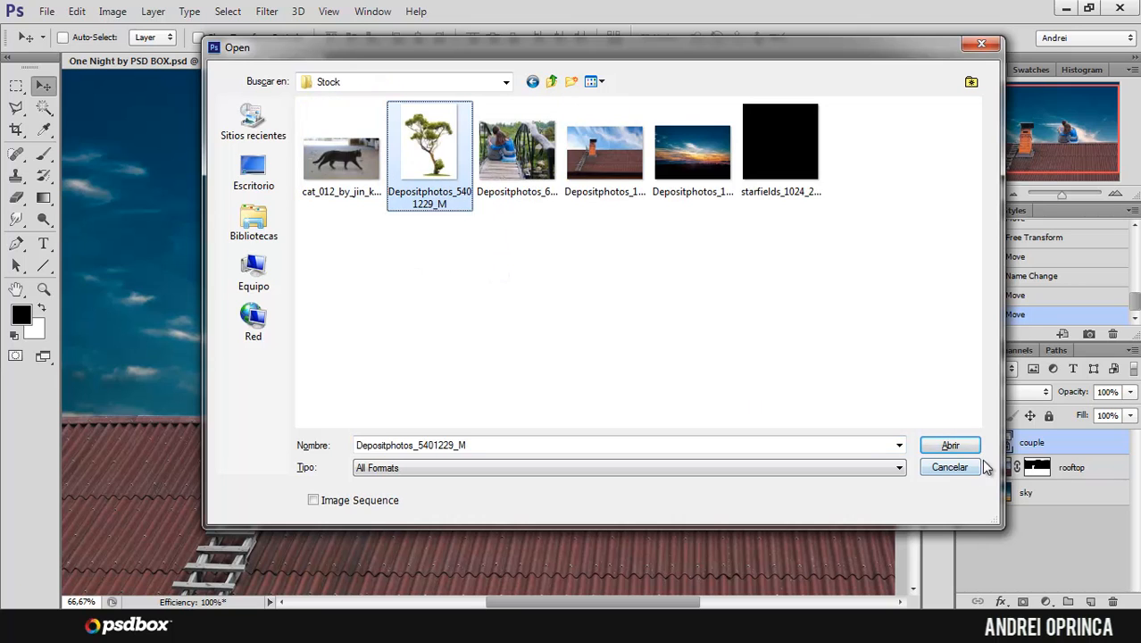
key(Return)
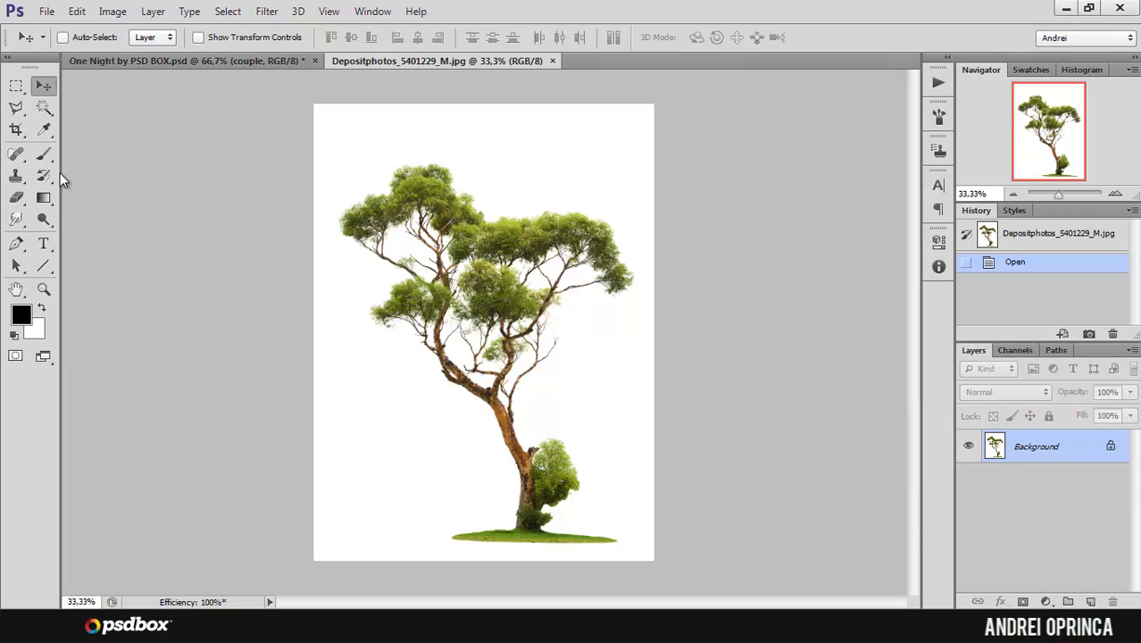
Step: Select the white background around the tree with the Magic Wand at tolerance 34, non-contiguous
click(44, 107)
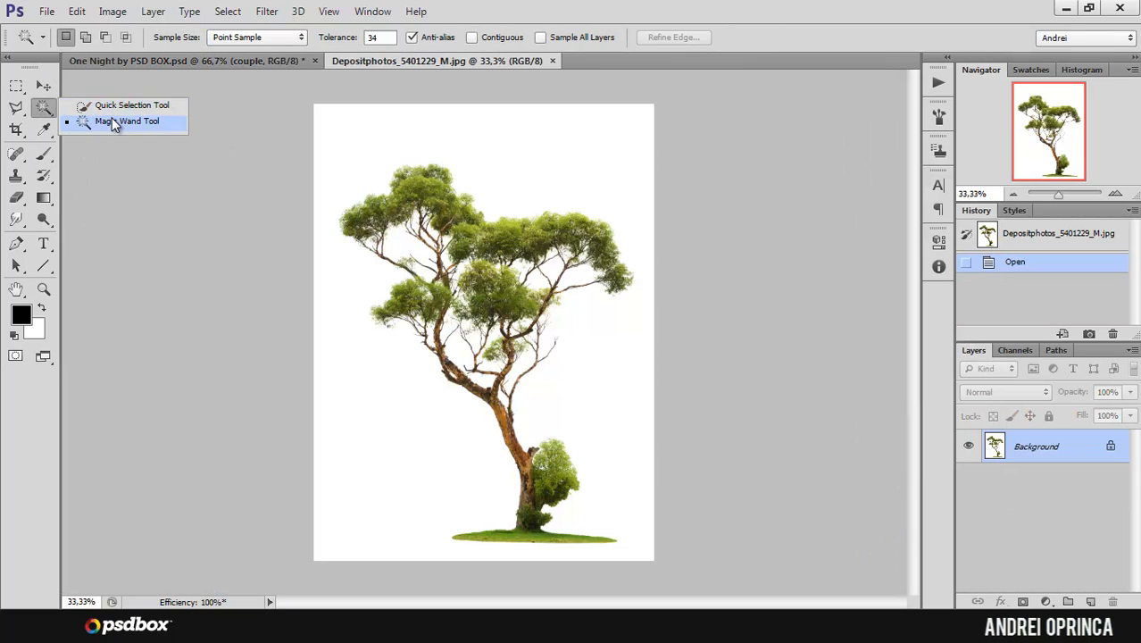
click(114, 122)
scroll(536, 329, up, 1)
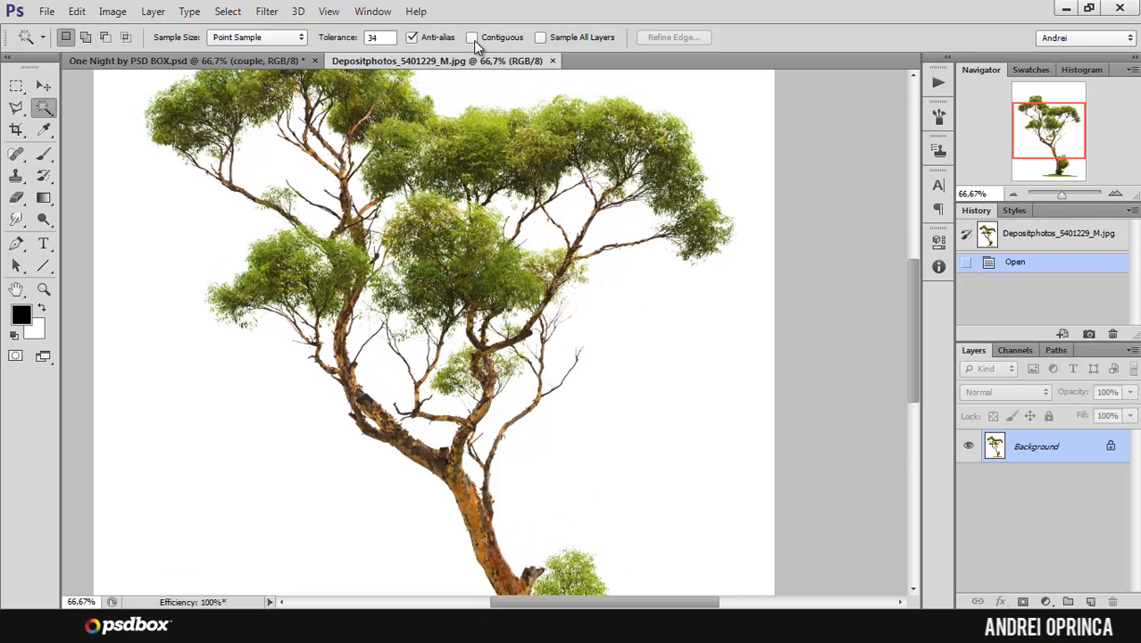
click(641, 388)
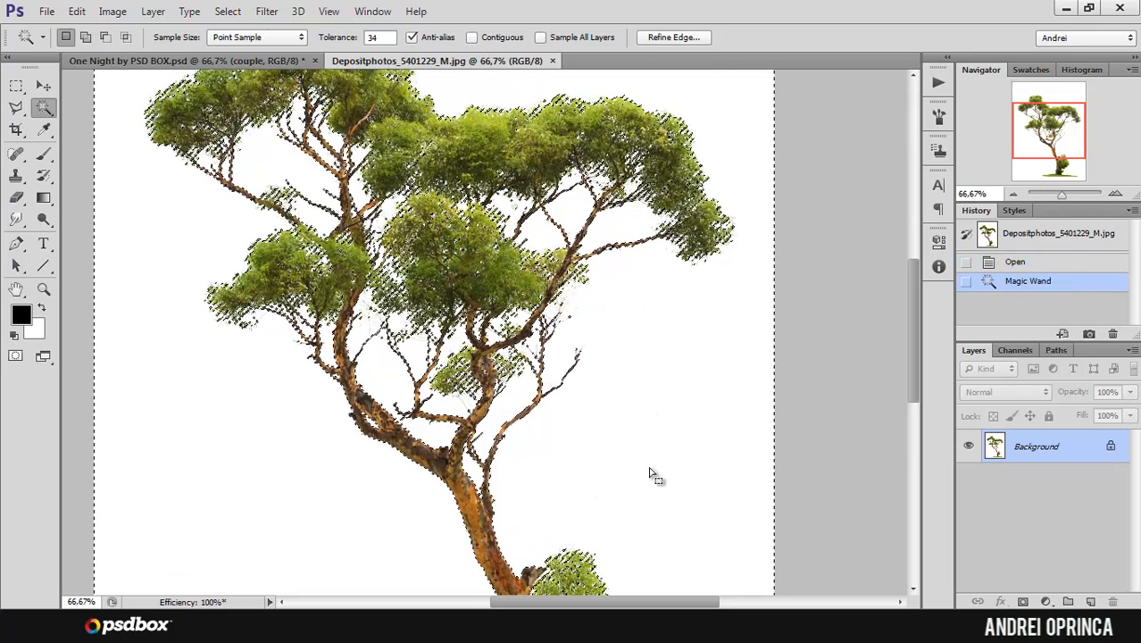
Step: Add a layer mask from the selection, invert it to isolate the tree, and apply the mask to the layer
click(1024, 600)
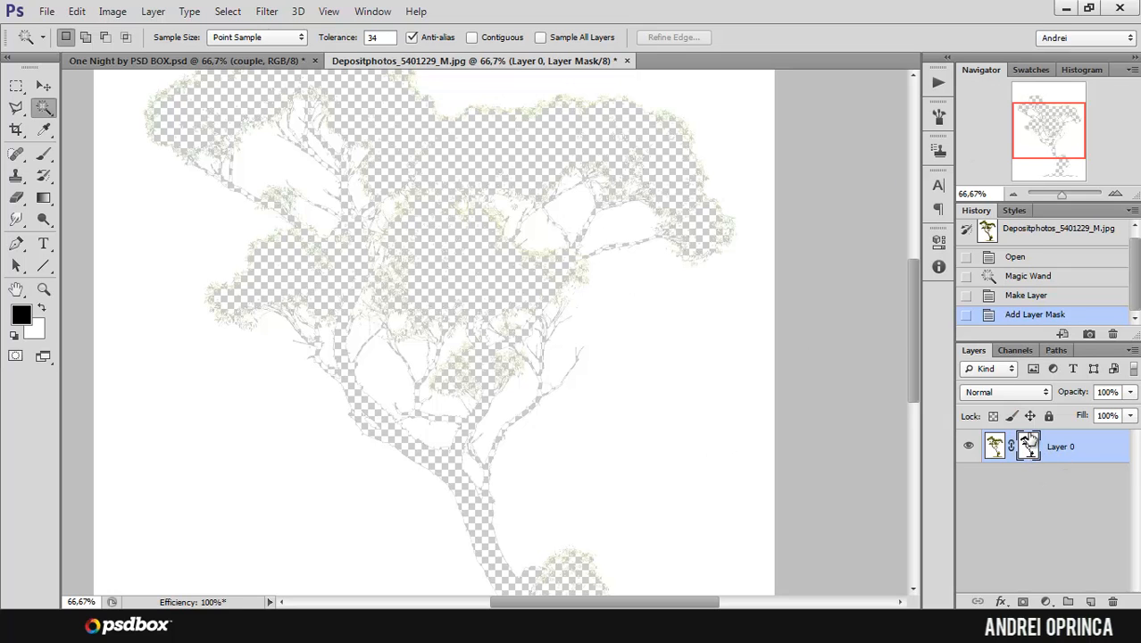
key(ctrl+i)
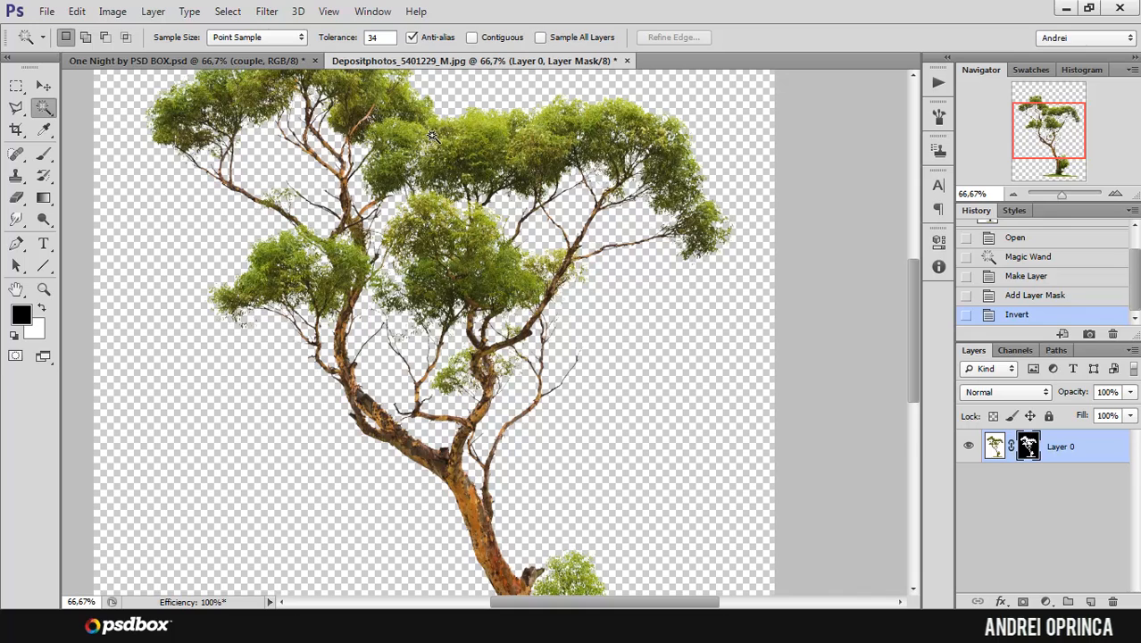
scroll(386, 201, down, 1)
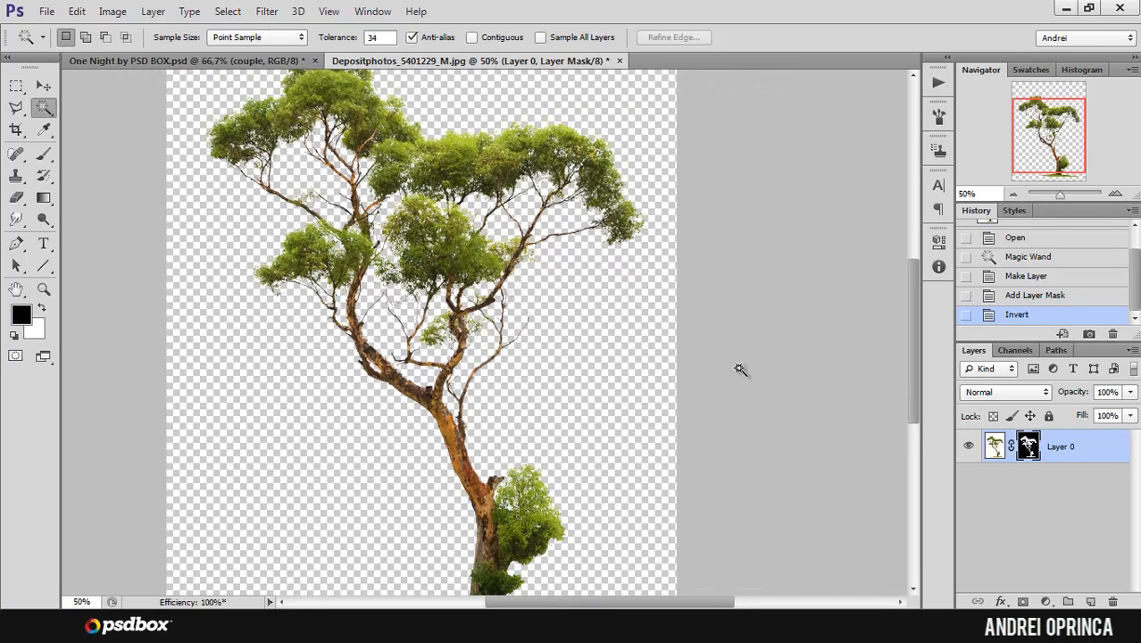
right_click(1027, 445)
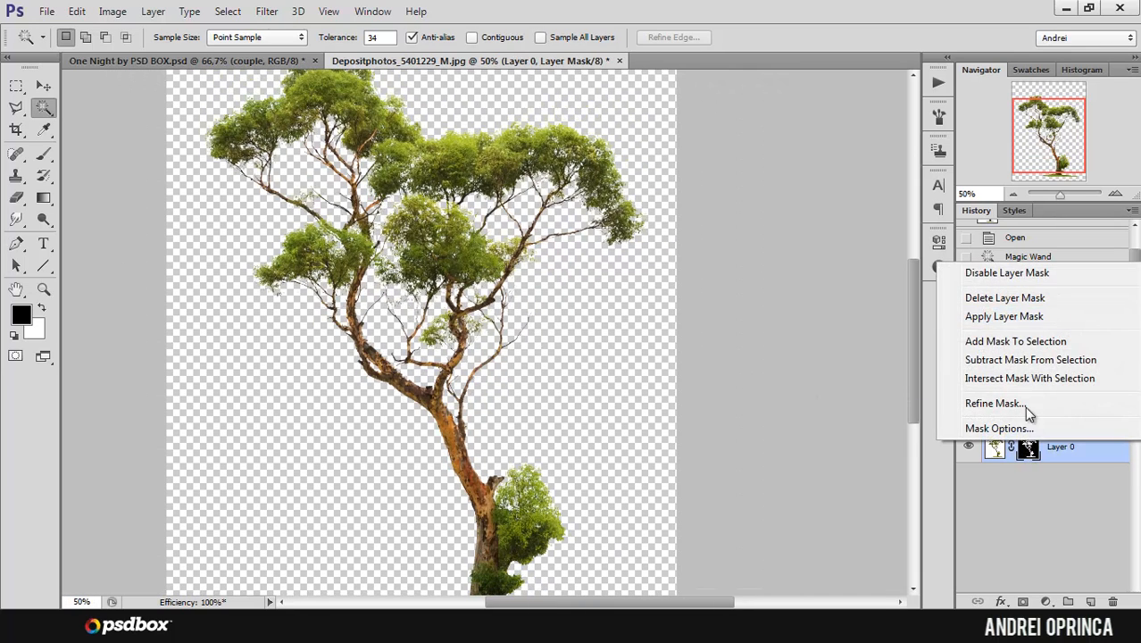
click(1014, 318)
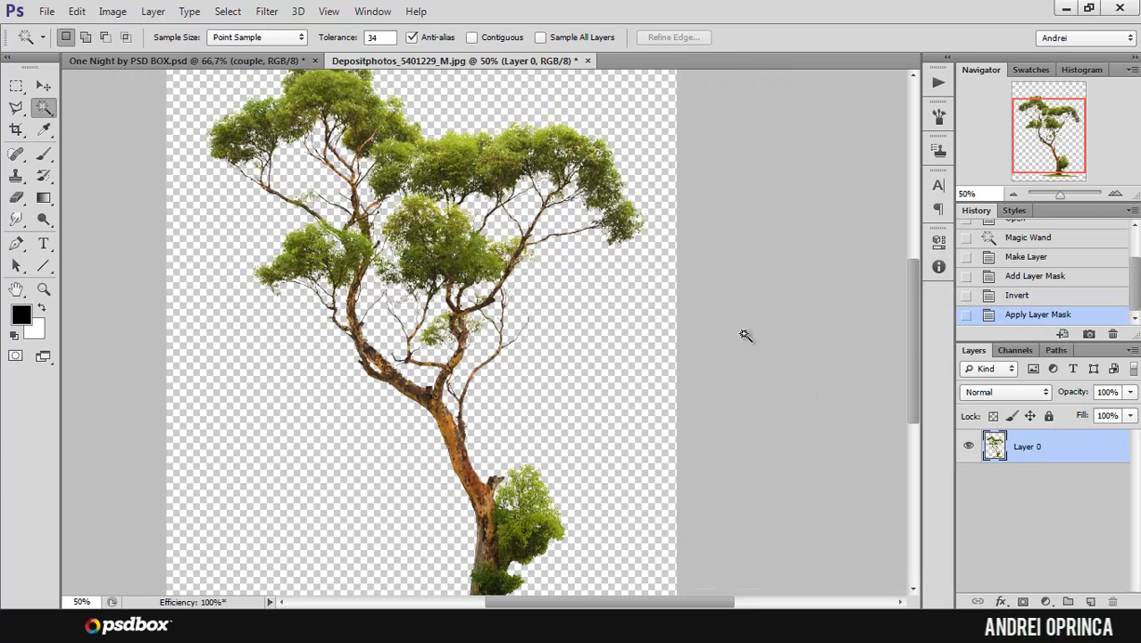
Step: Copy the whole tree with a rectangular marquee and close the tree photo without saving
ctrl+alt+click(518, 243)
click(16, 84)
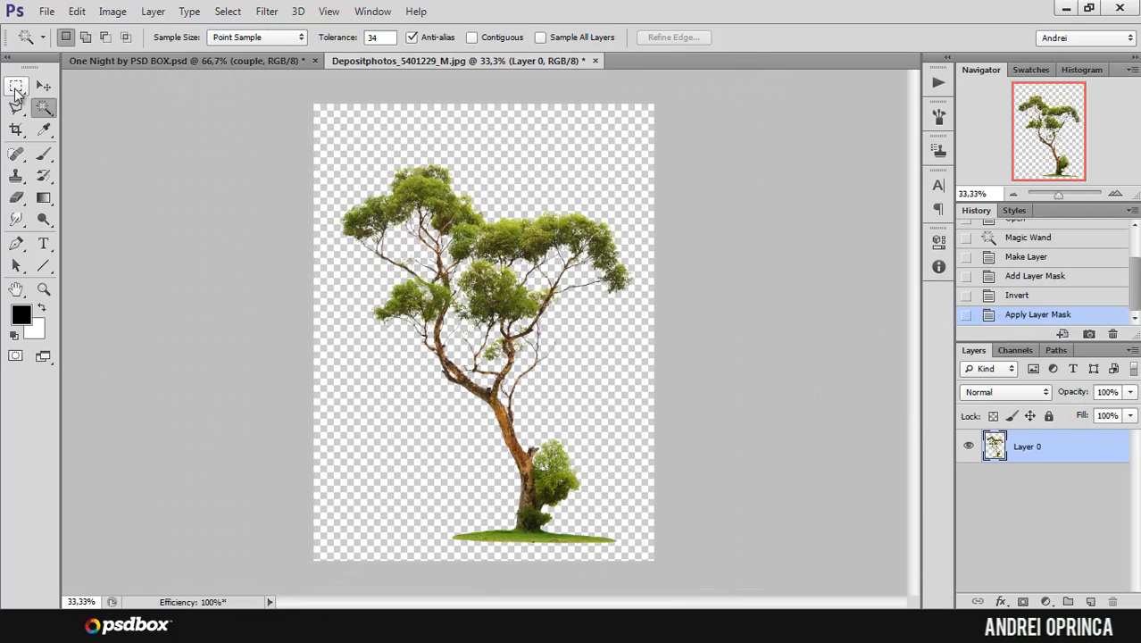
drag(303, 143, 710, 549)
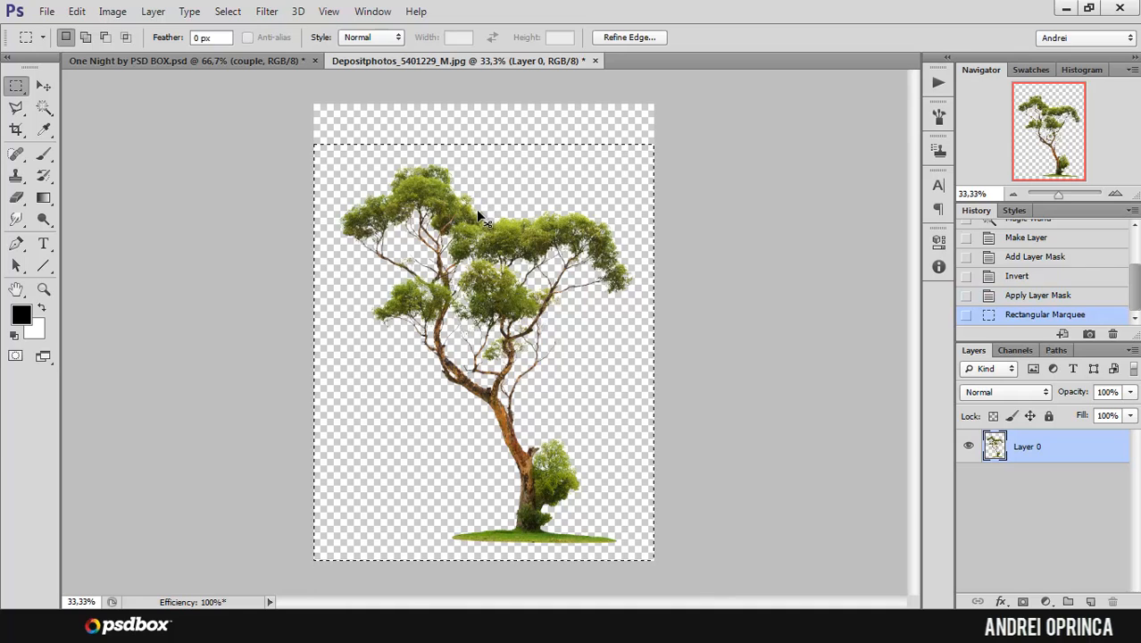
key(ctrl+w)
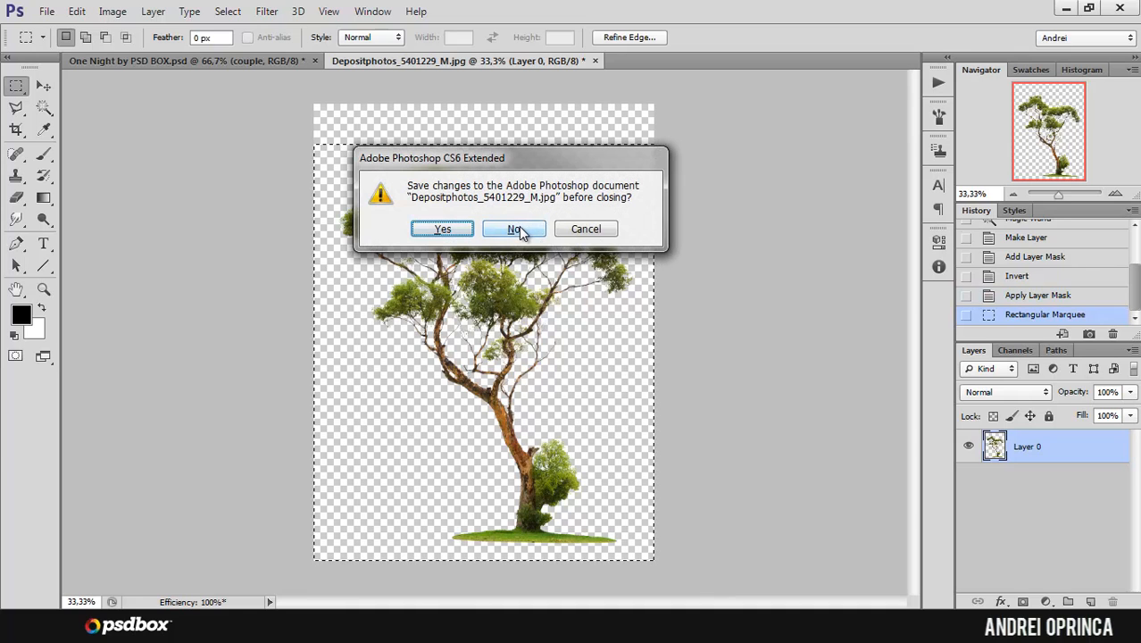
click(522, 229)
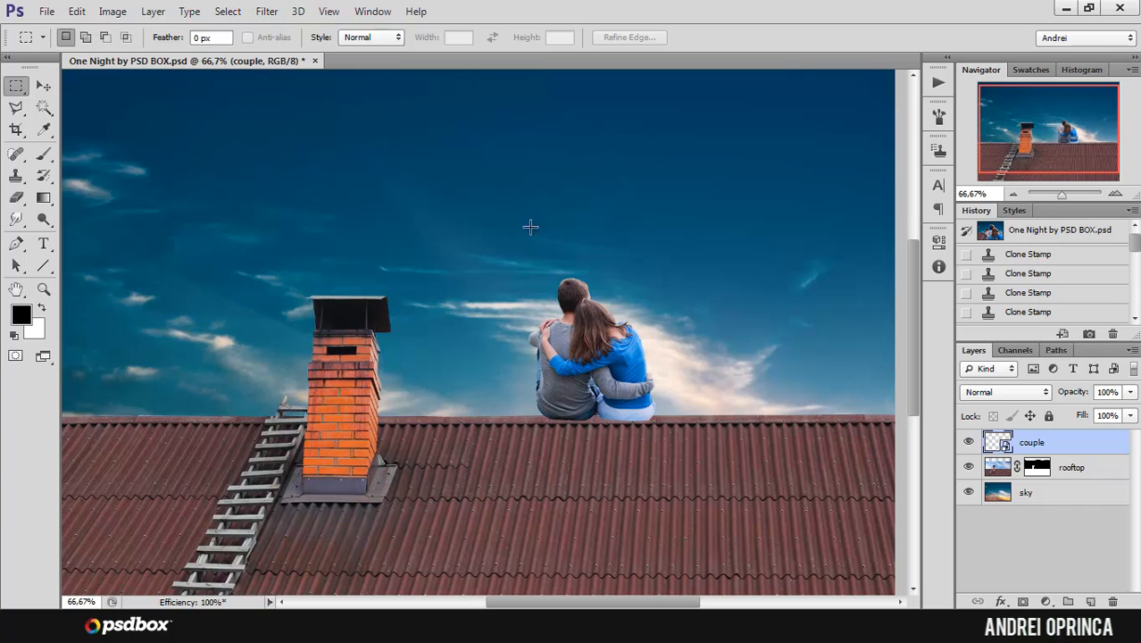
Step: Paste the tree directly above the sky layer and move it toward the image's upper-left corner, behind the chimney
click(1076, 497)
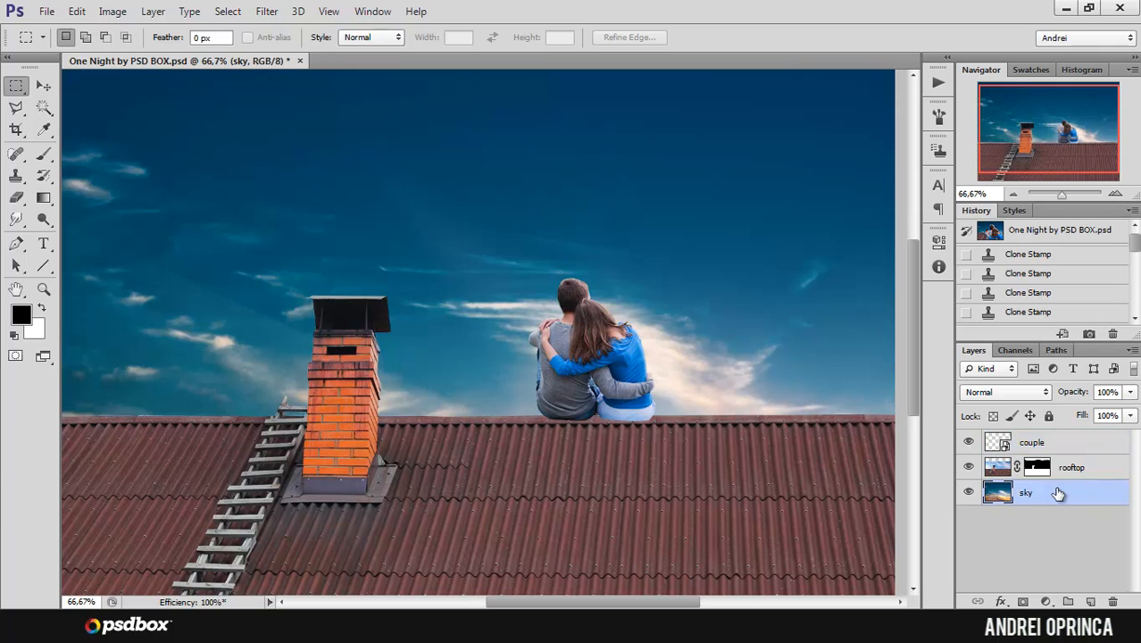
key(ctrl+v)
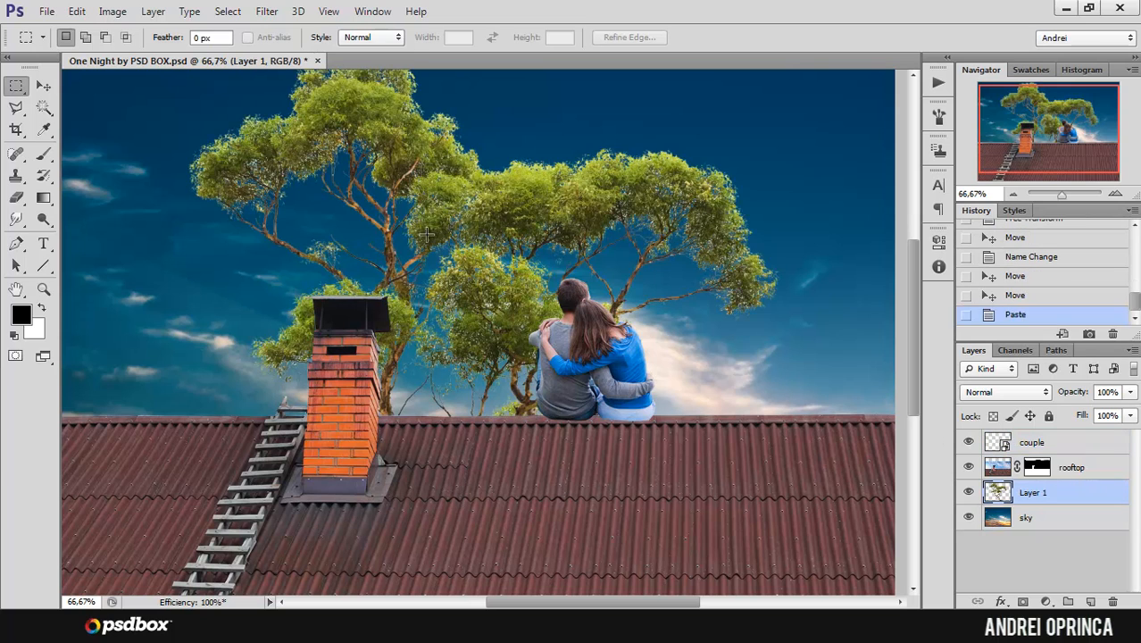
alt+click(464, 220)
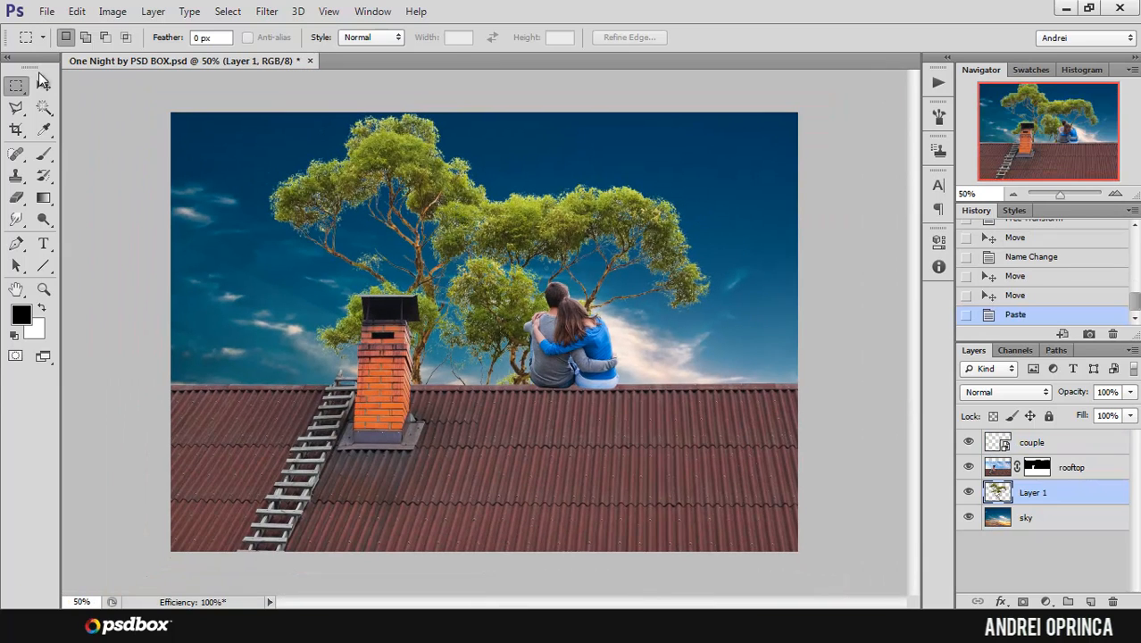
click(43, 85)
drag(581, 273, 382, 223)
key(ctrl+t)
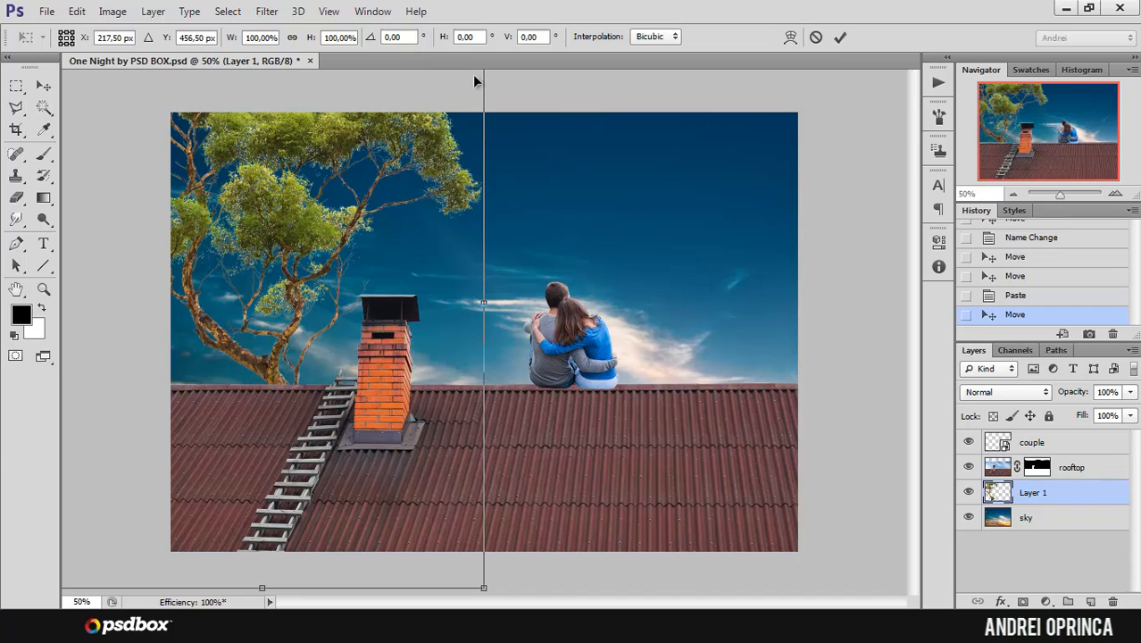
drag(483, 584, 308, 365)
drag(227, 195, 306, 263)
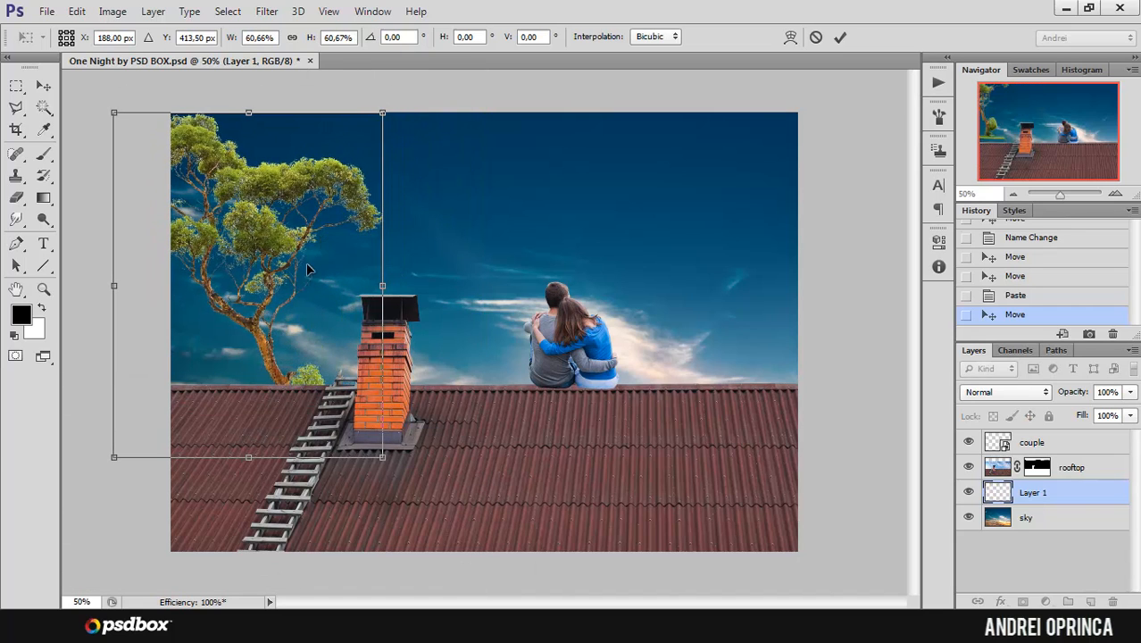
key(Escape)
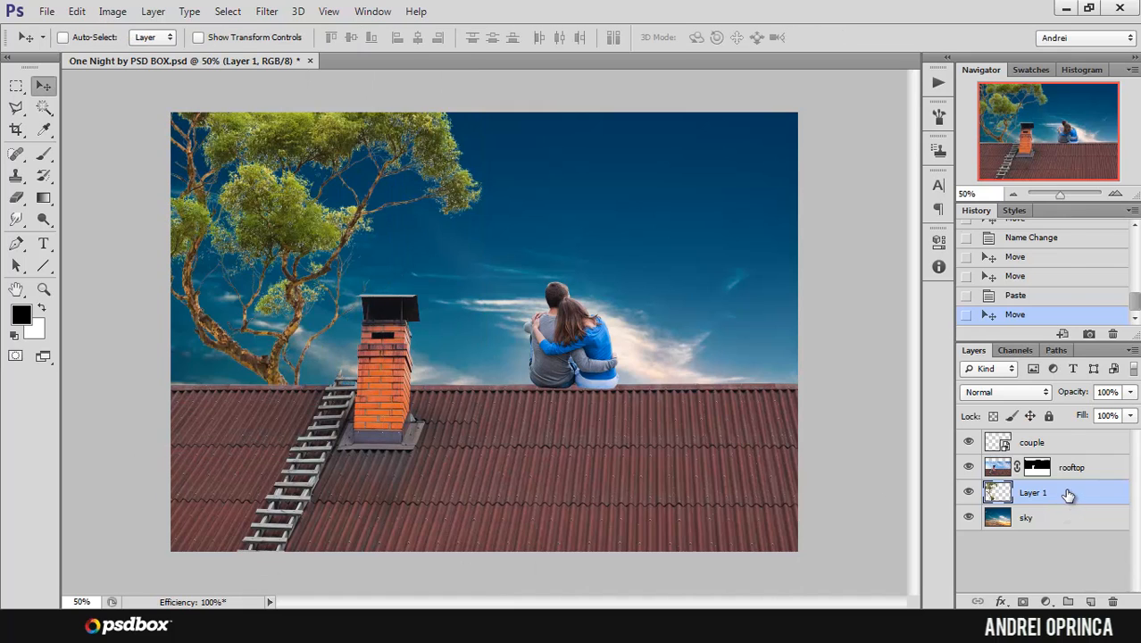
Step: Convert the tree layer to a smart object and scale it down to about 60.75%, beside the chimney
right_click(1036, 492)
click(759, 173)
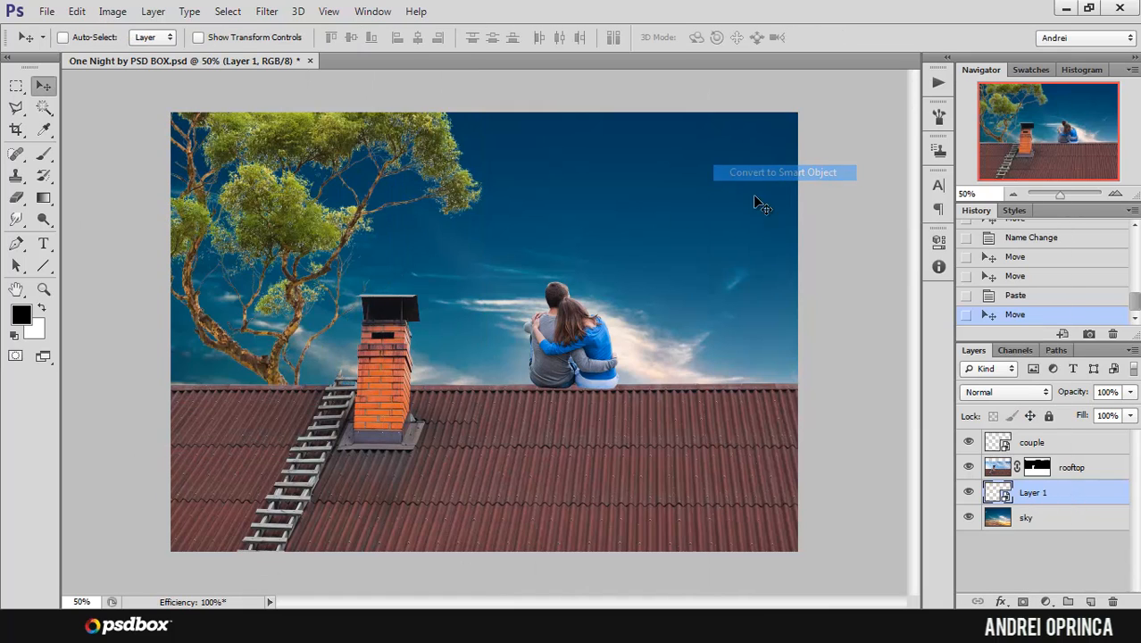
alt+click(356, 195)
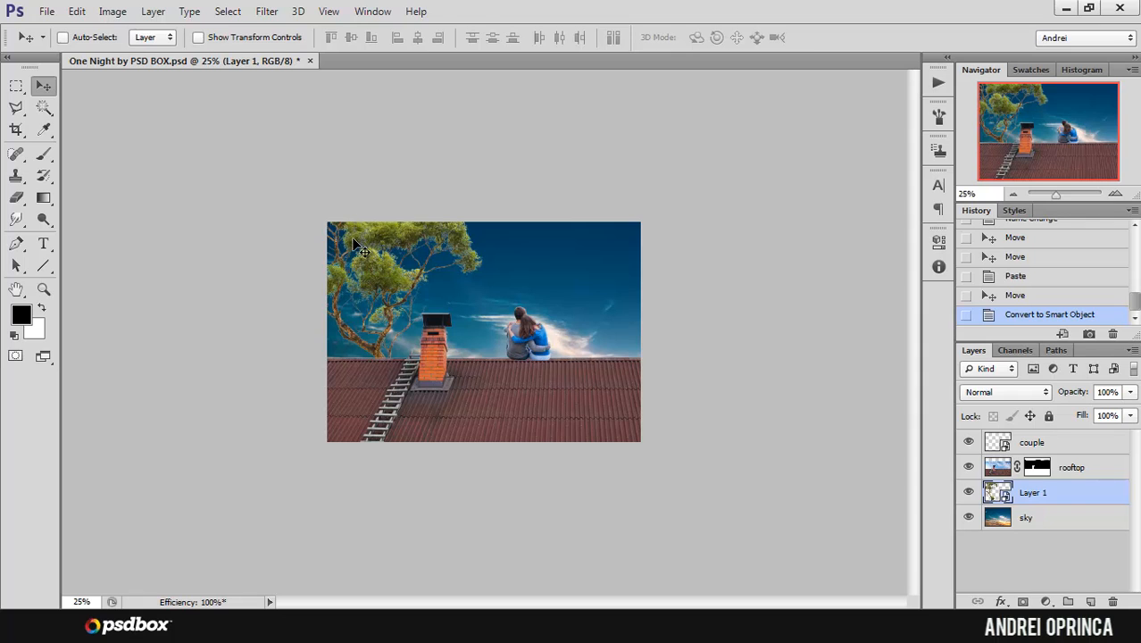
key(ctrl+t)
drag(486, 177, 381, 266)
drag(356, 294, 393, 240)
key(ctrl+plus)
key(ctrl+plus)
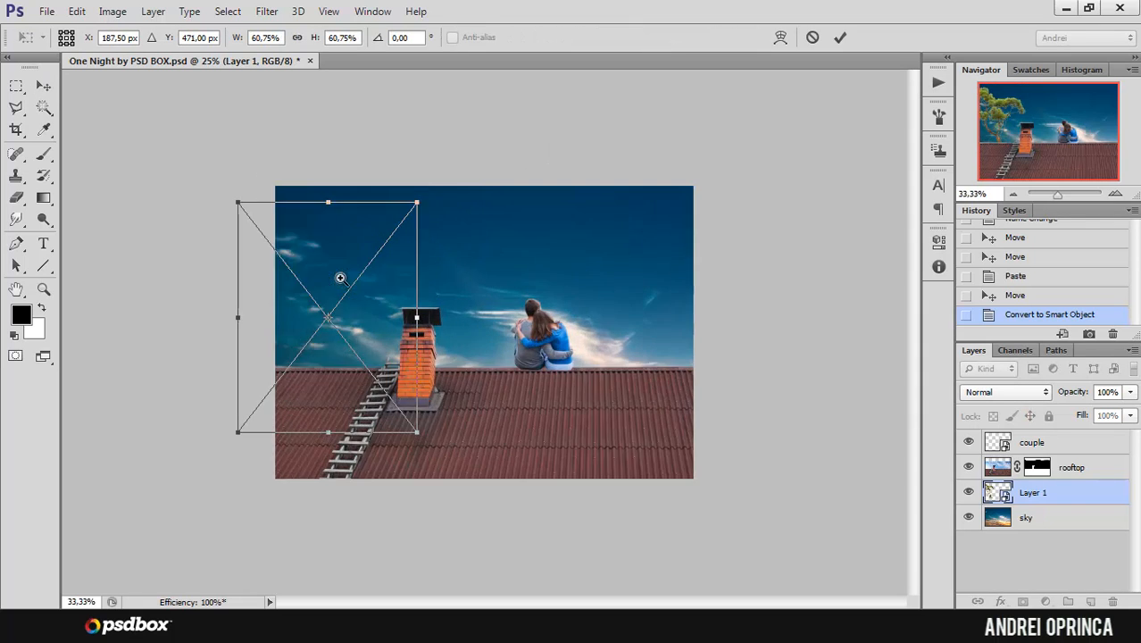
Step: Flip the tree horizontally, enlarge it to about 70.8%, and place it behind the roof at the image's left edge
right_click(295, 221)
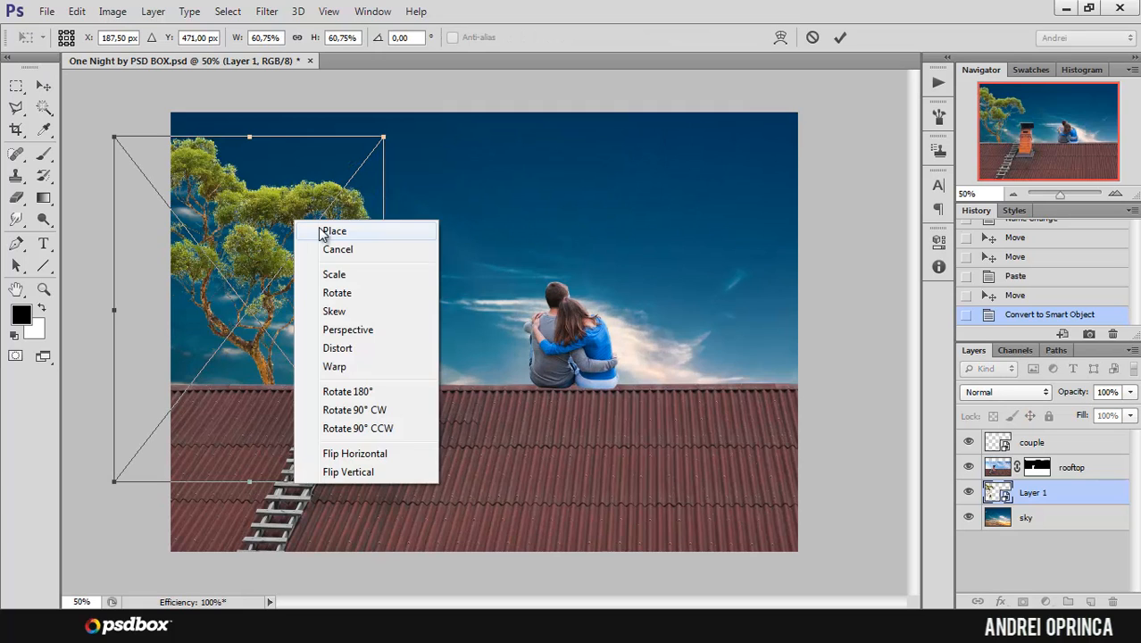
click(361, 453)
mouse_move(280, 296)
mouse_down()
mouse_move(268, 236)
mouse_move(269, 286)
mouse_up()
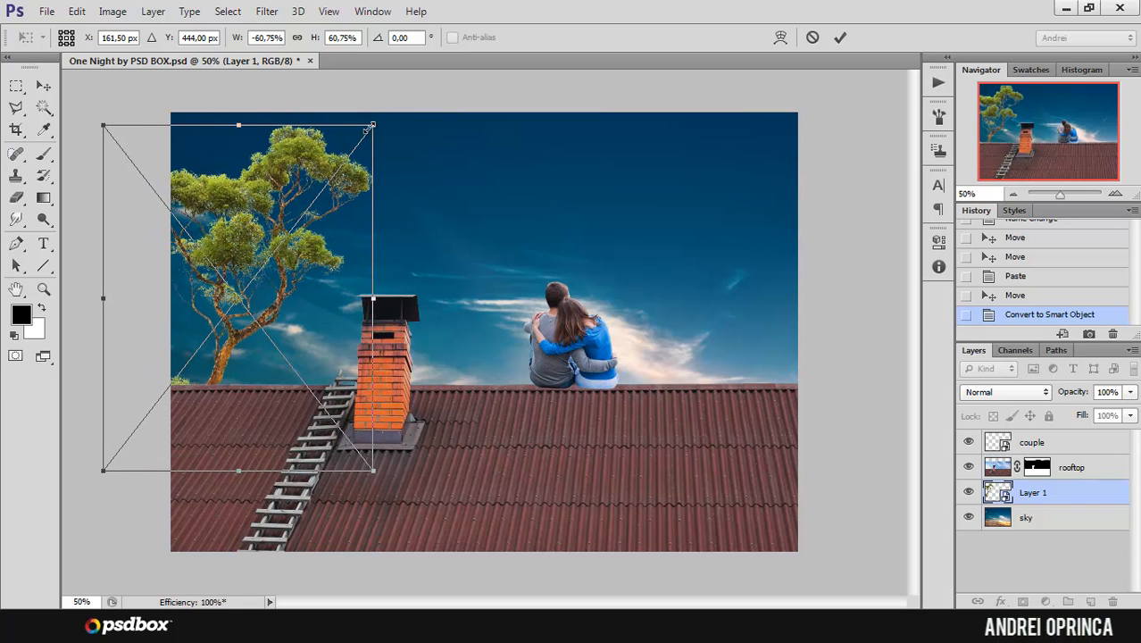
drag(368, 129, 425, 78)
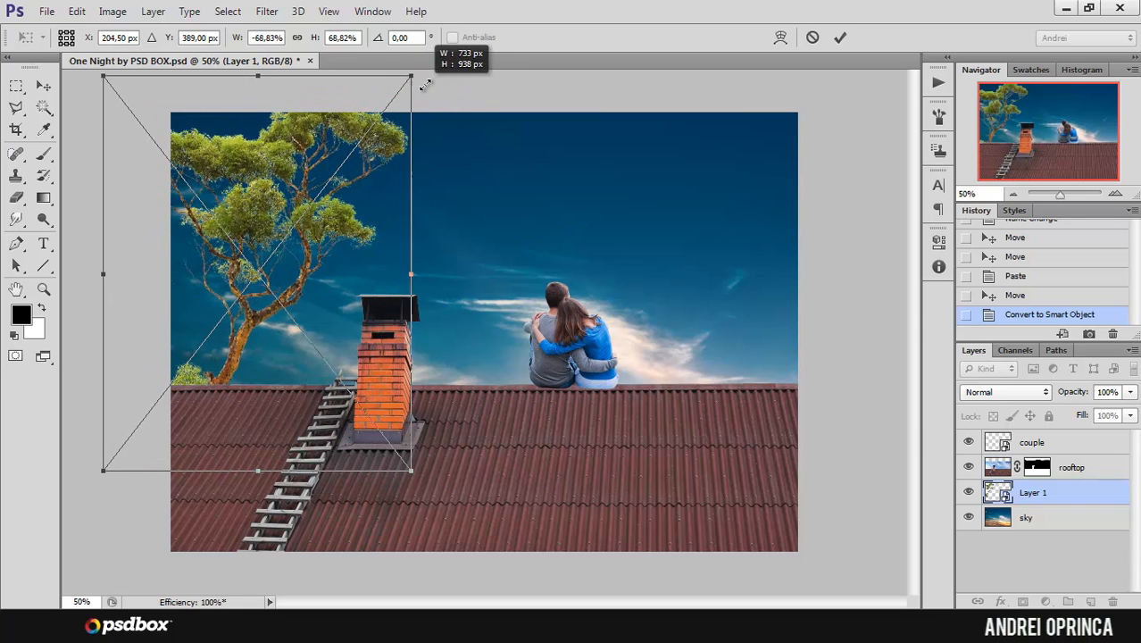
drag(360, 136, 322, 189)
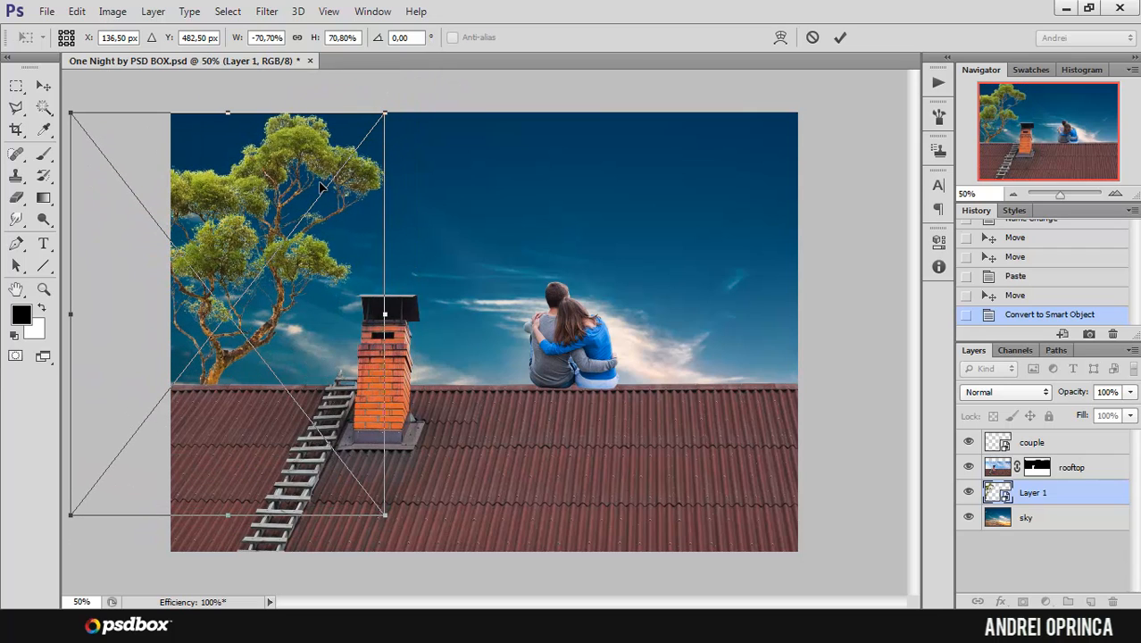
key(Return)
Step: Rename the new smart object layer "tree" and look over the composite
scroll(211, 210, up, 1)
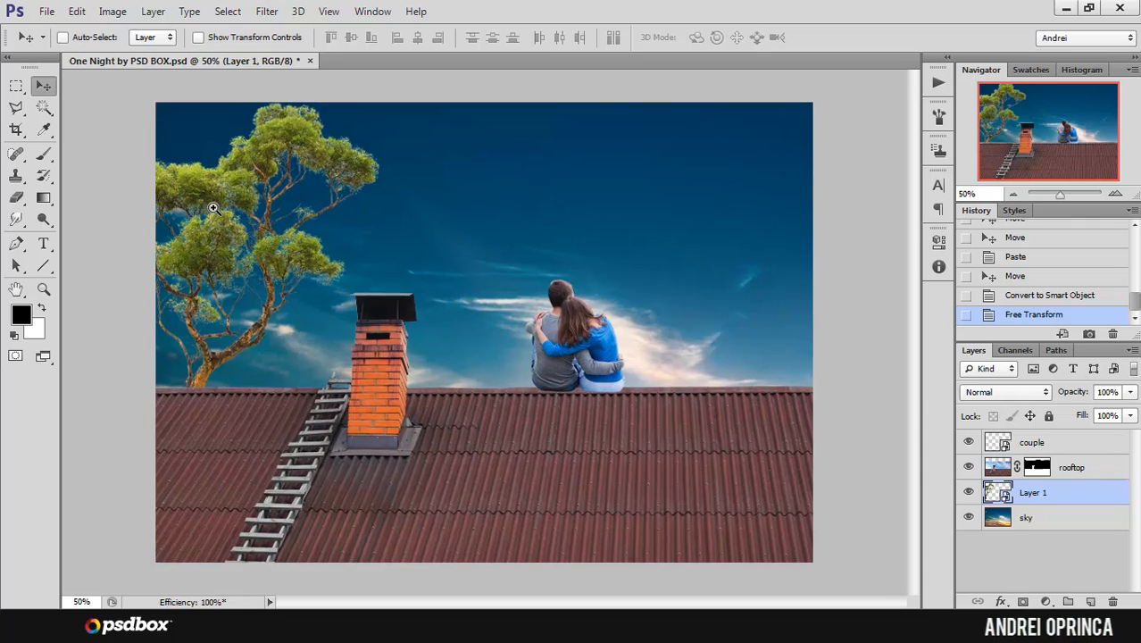
double_click(1032, 492)
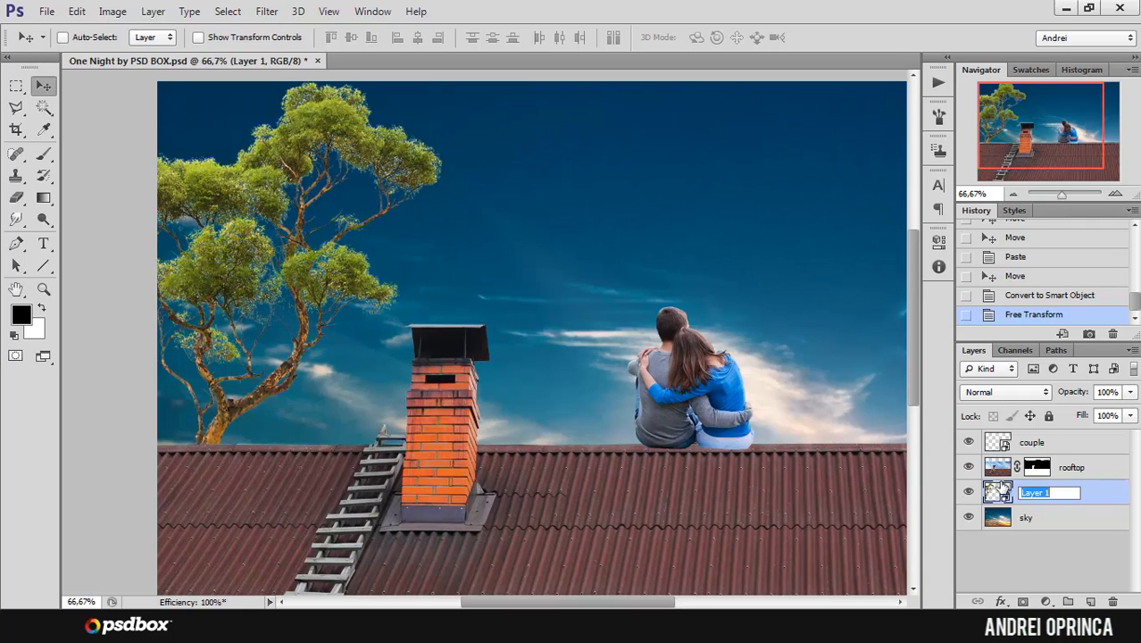
text(tree)
key(Return)
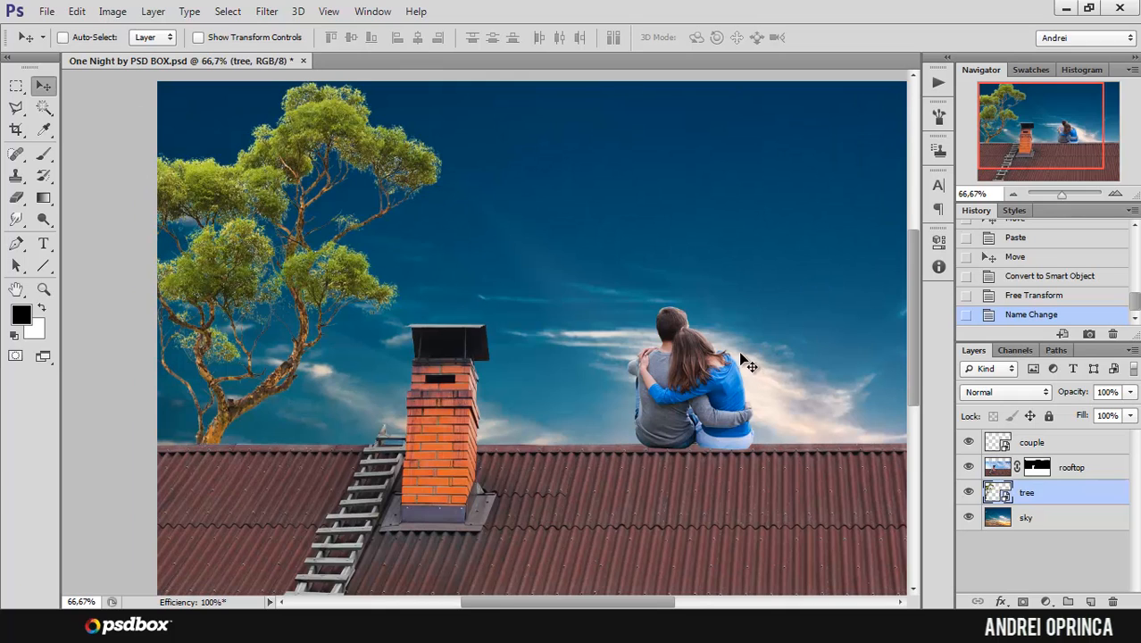
scroll(740, 353, down, 1)
drag(1044, 147, 1033, 158)
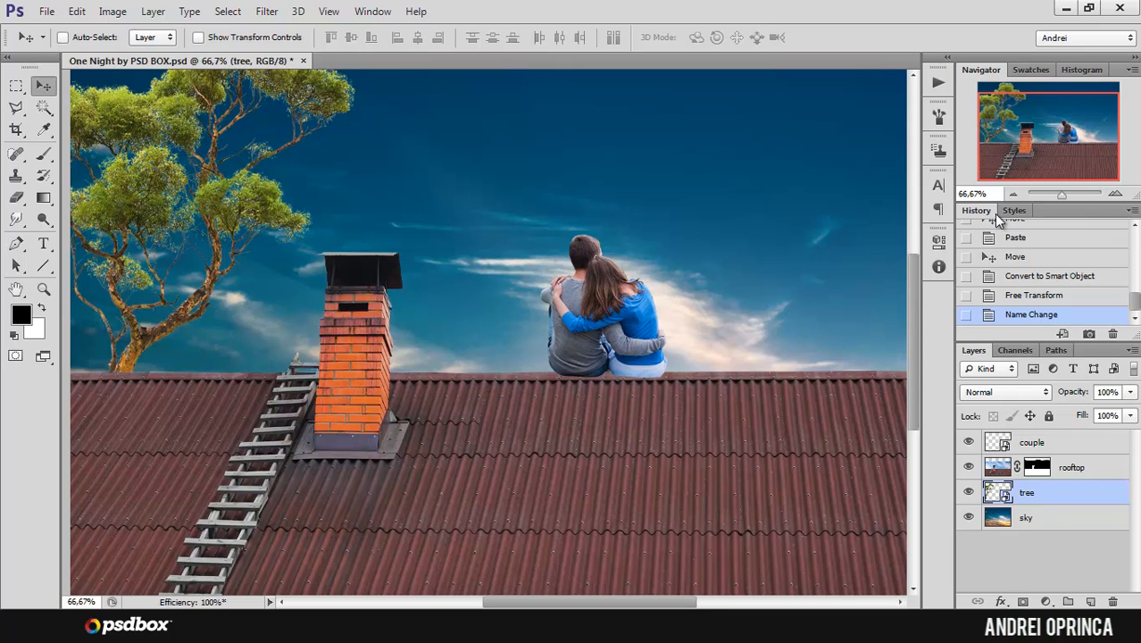
Step: Add a Color Balance adjustment layer directly above the sky layer
drag(1062, 155, 1064, 141)
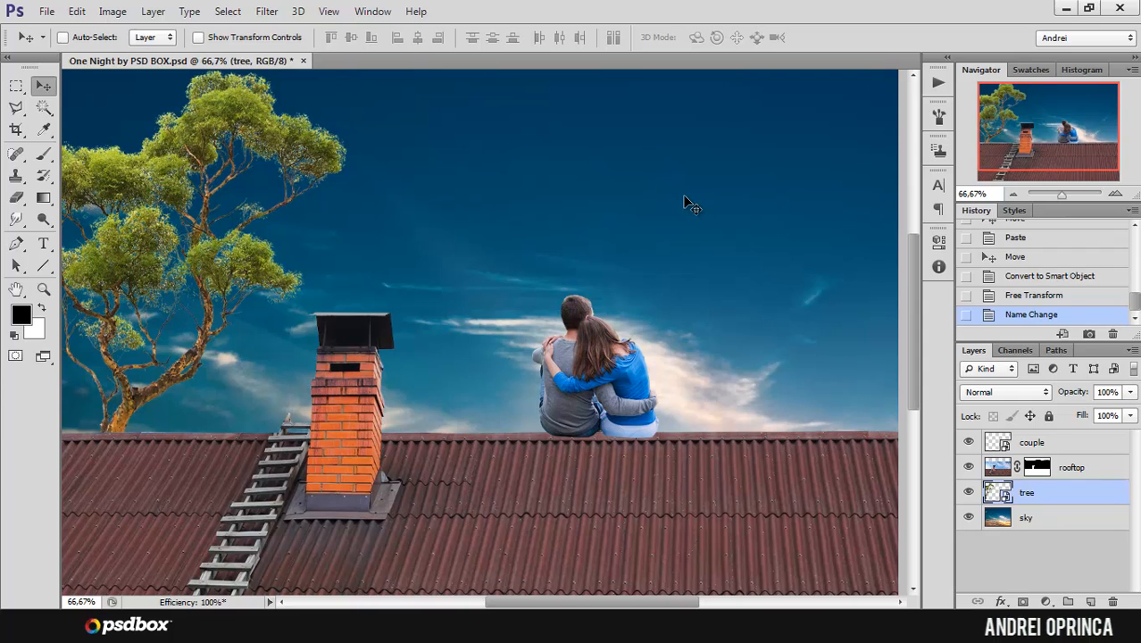
drag(1058, 133, 1026, 134)
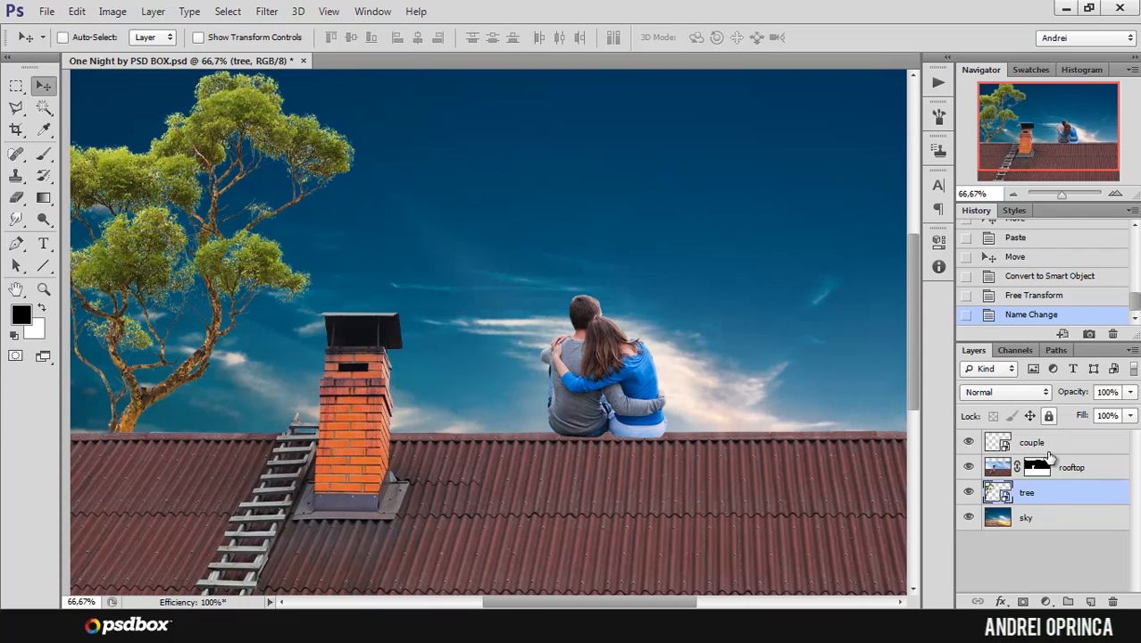
click(1051, 518)
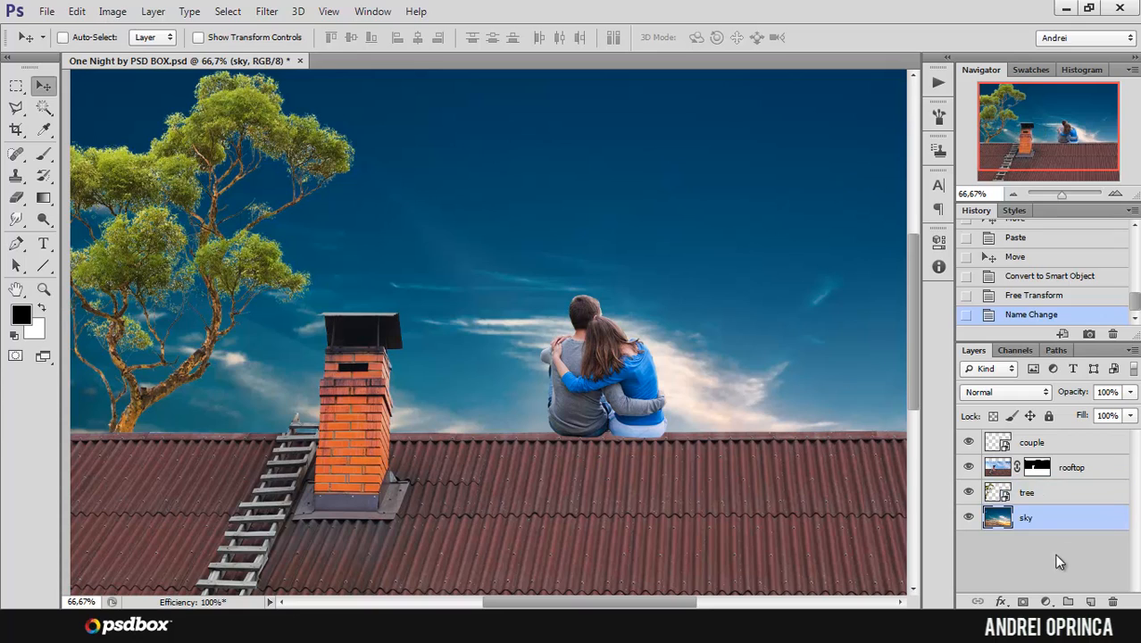
click(1047, 602)
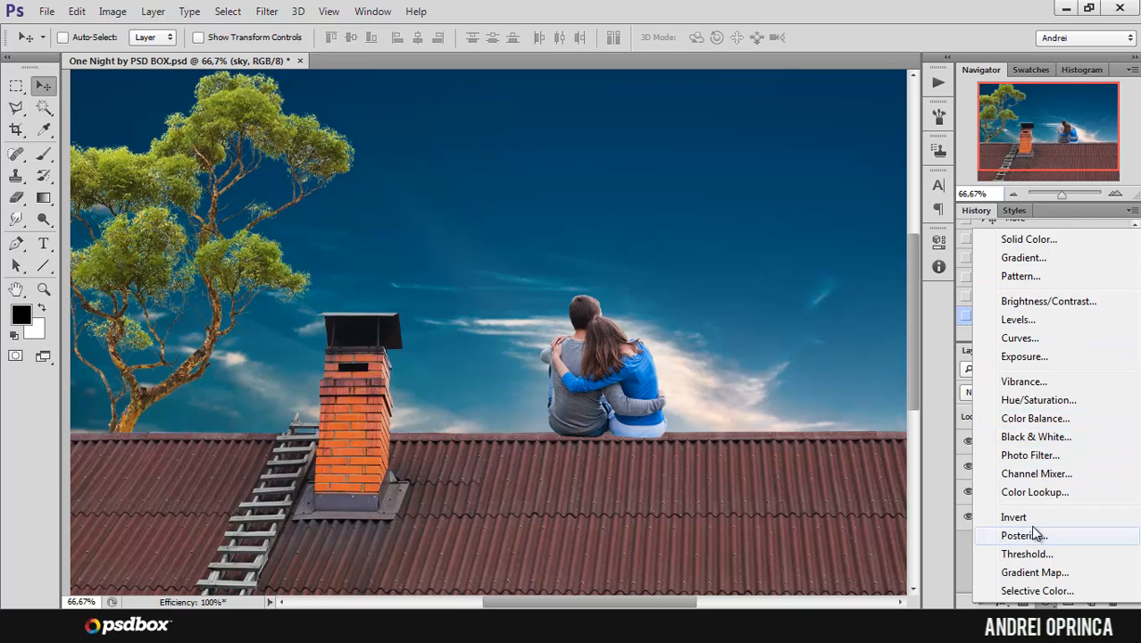
click(1045, 417)
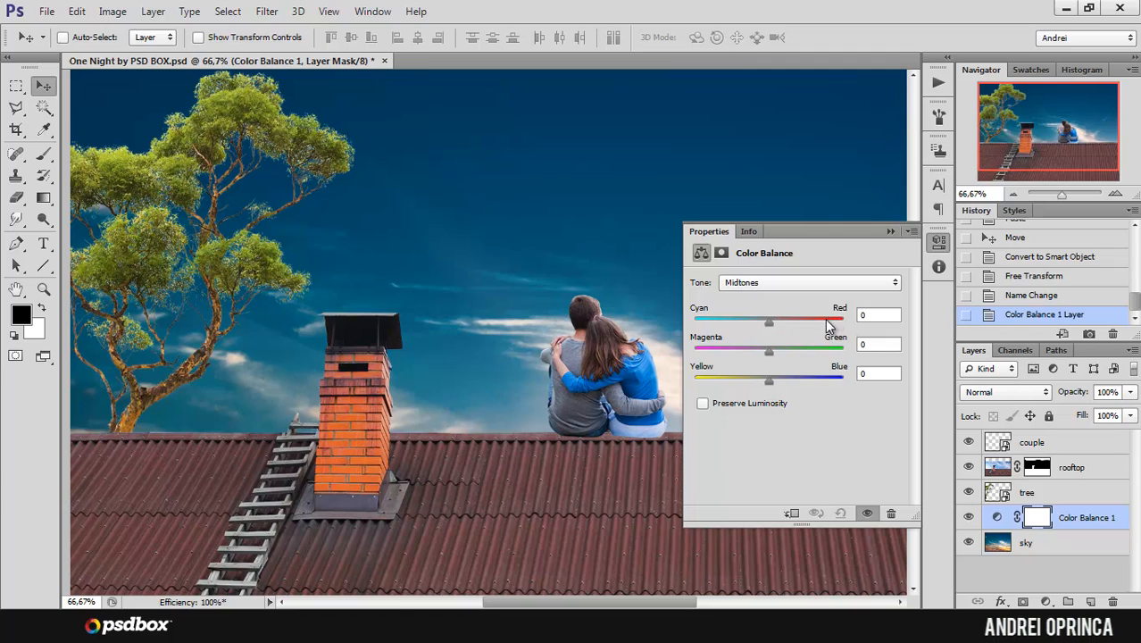
Step: Set the Color Balance shadows to -17 on Cyan/Red and -3 on Magenta/Green
click(873, 317)
click(784, 282)
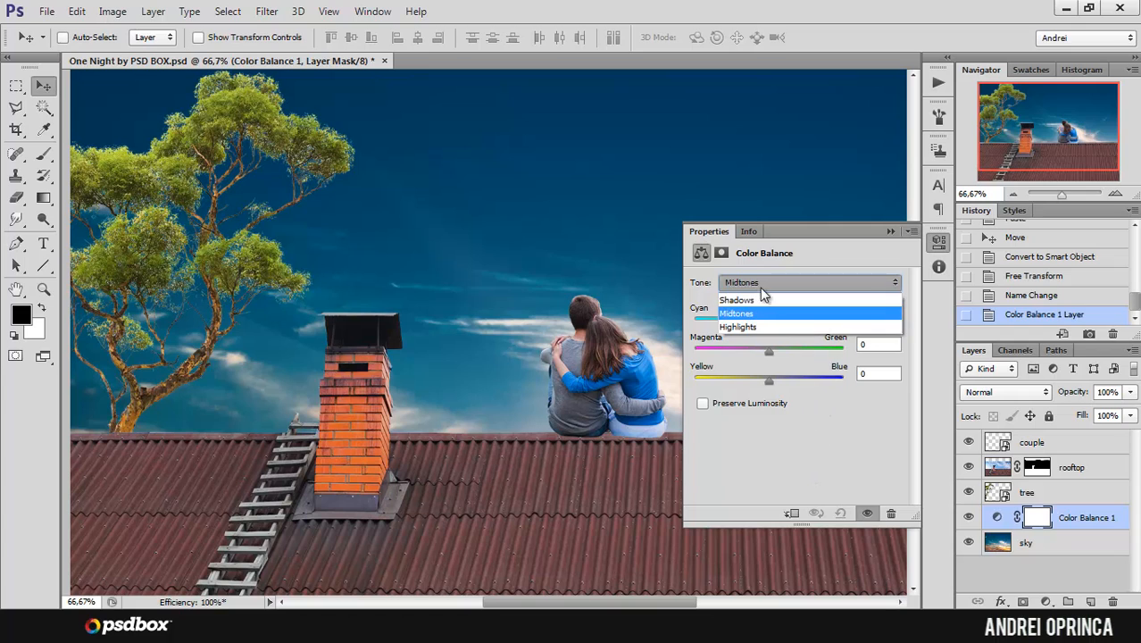
click(763, 297)
click(875, 316)
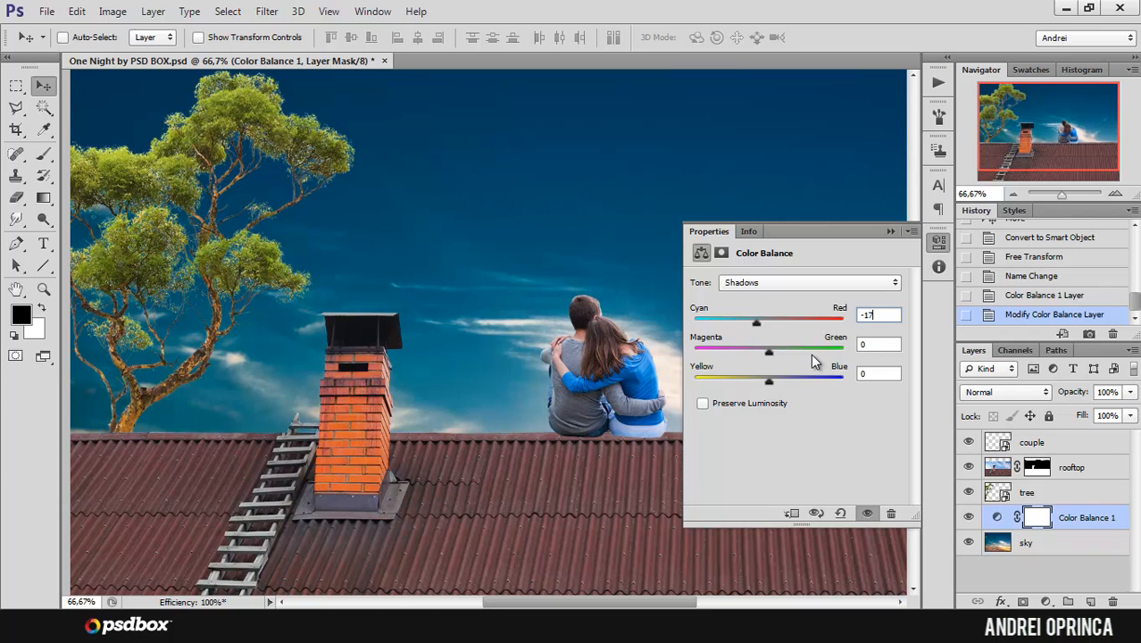
text(7)
key(Tab)
text(-3)
key(Tab)
Step: Set the Color Balance highlights to -44 on Cyan/Red, -10 on Magenta/Green and 4 on Yellow/Blue
click(756, 282)
click(766, 319)
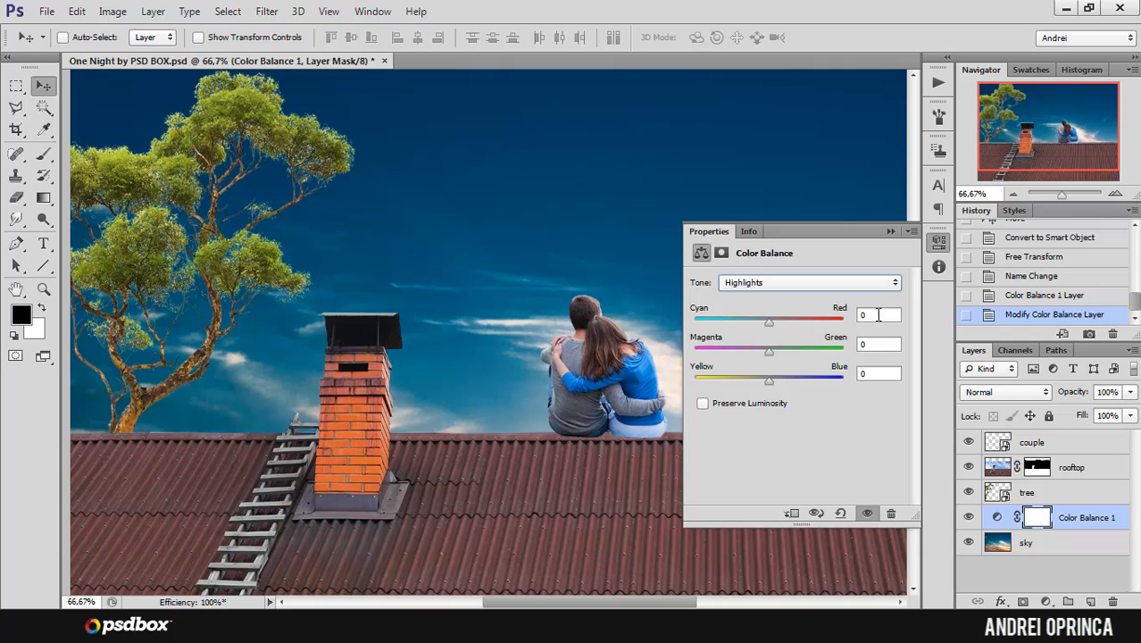
text(-44)
key(Tab)
text(-10)
key(Tab)
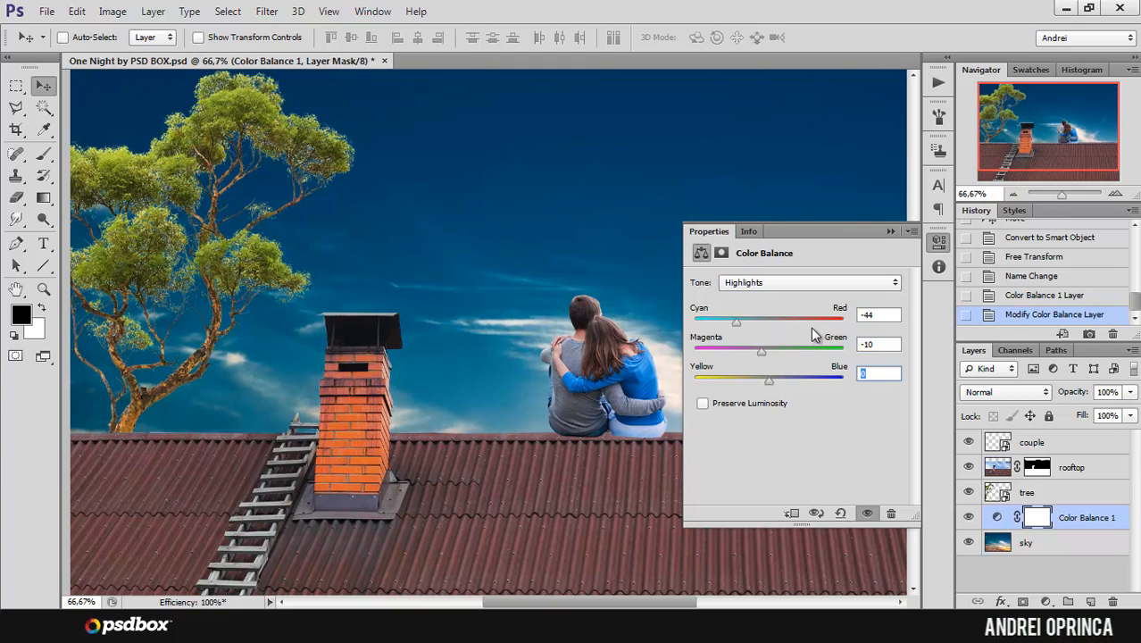
text(4)
Step: Compare the sky's colors with Preserve Luminosity on and off, leaving the option off
click(704, 404)
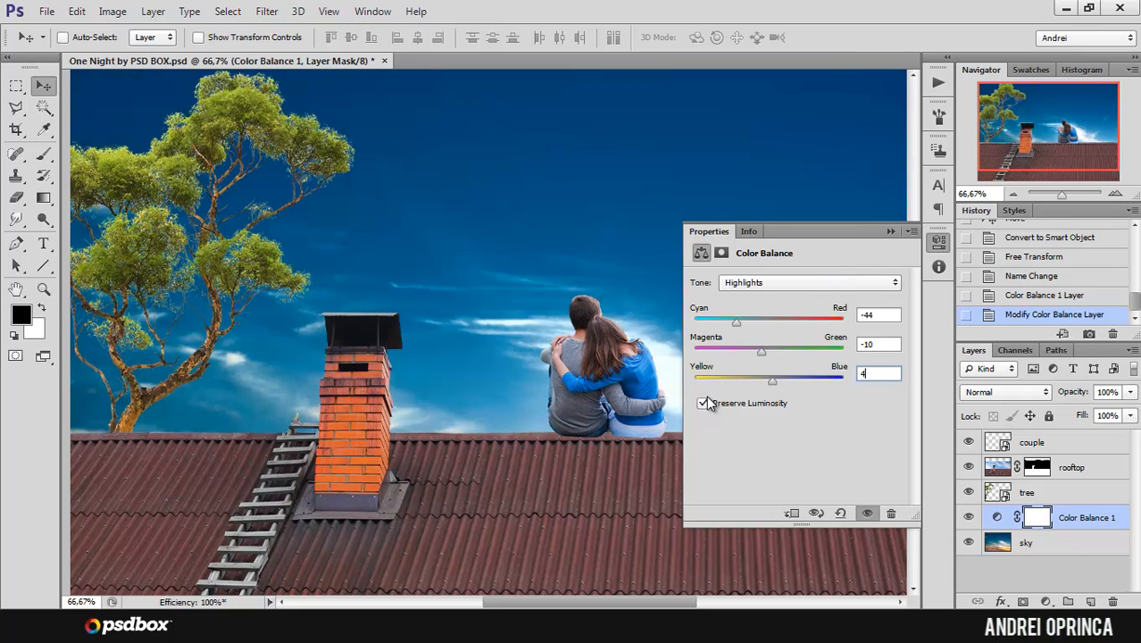
click(703, 404)
click(703, 403)
click(703, 403)
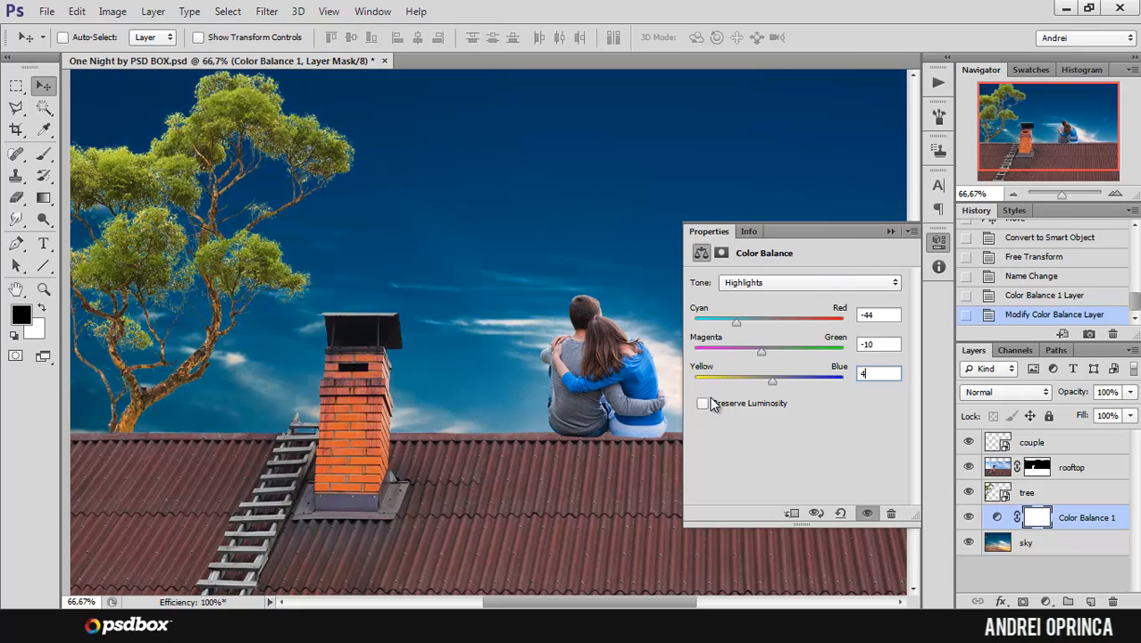
Step: Close the adjustment settings and compare the sky with and without the Color Balance layer
click(890, 231)
click(969, 517)
click(968, 520)
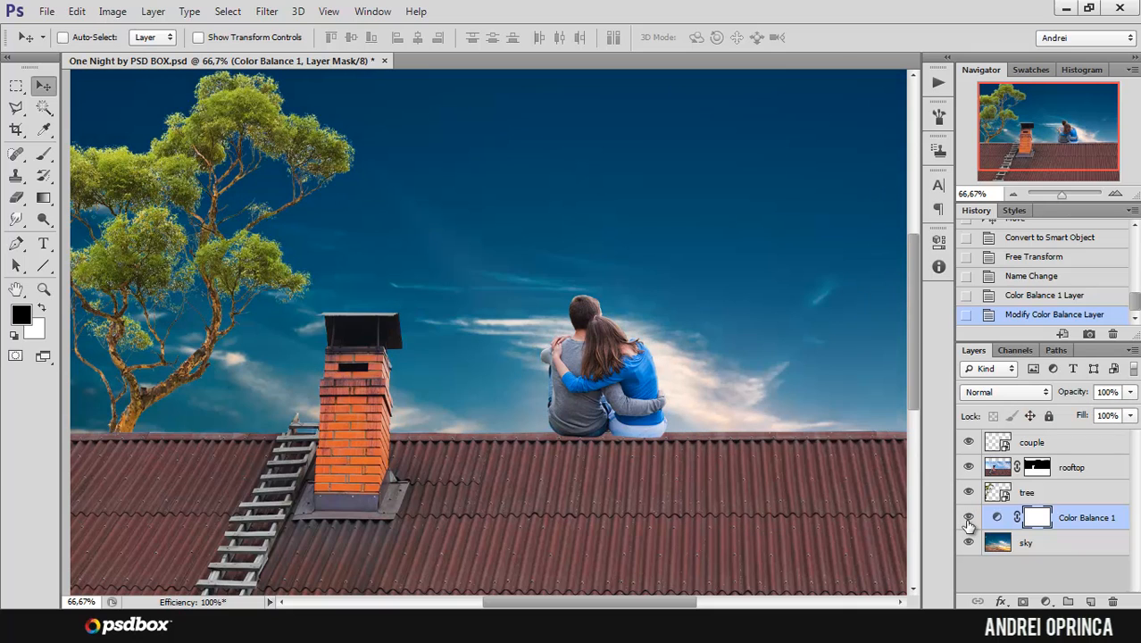
click(967, 520)
click(968, 520)
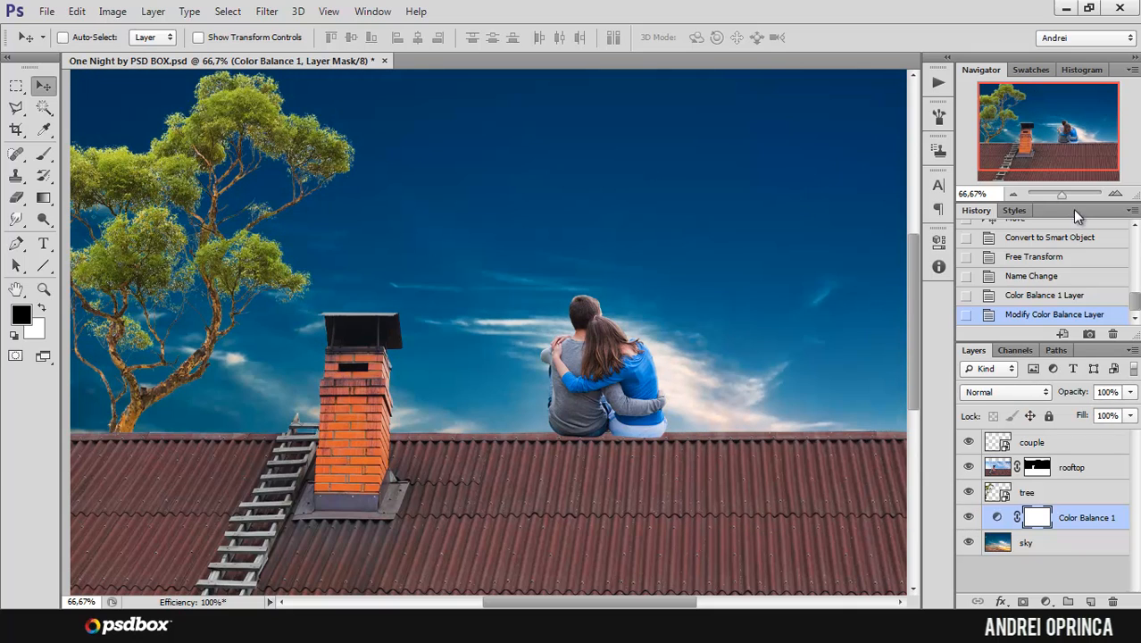
drag(995, 116, 992, 118)
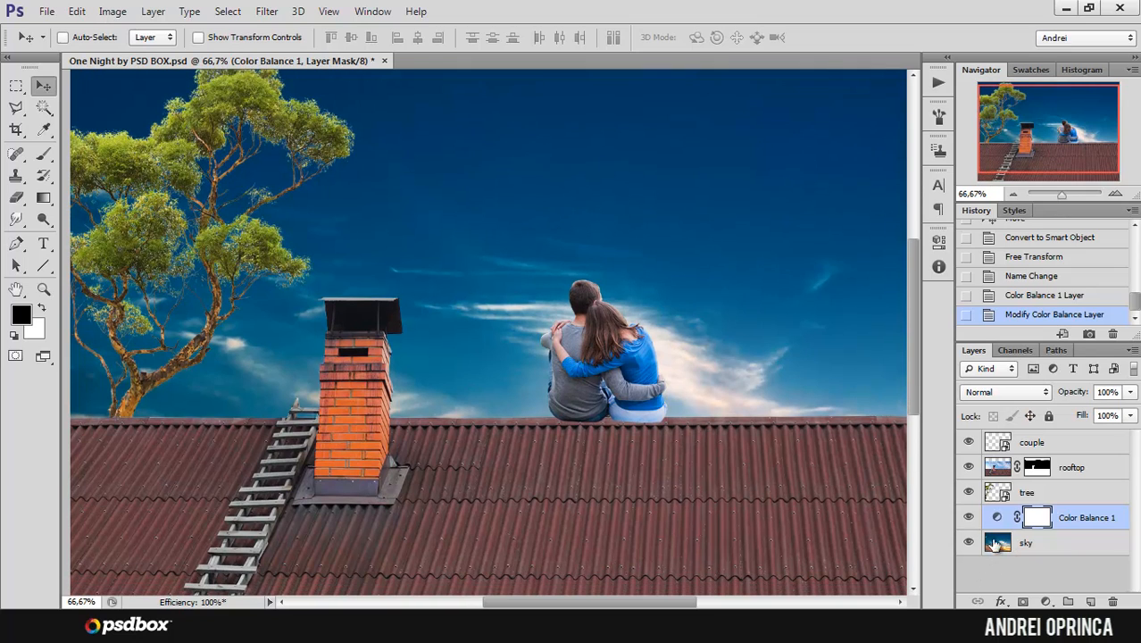
drag(1069, 146, 1052, 121)
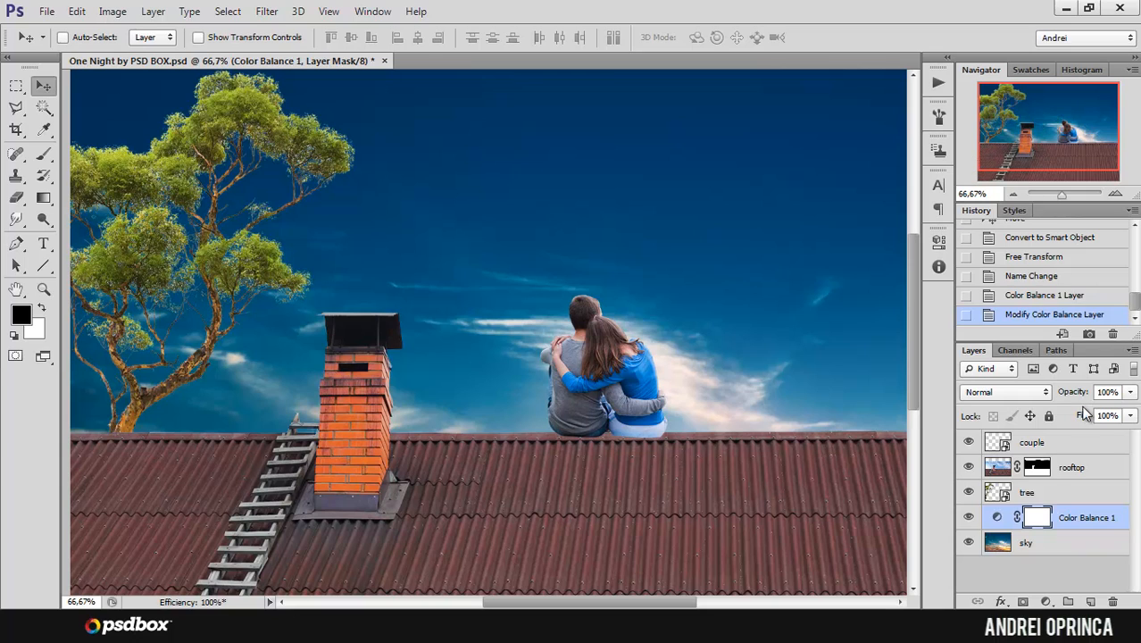
Step: Add a Gradient Map adjustment layer above the couple layer
click(1075, 446)
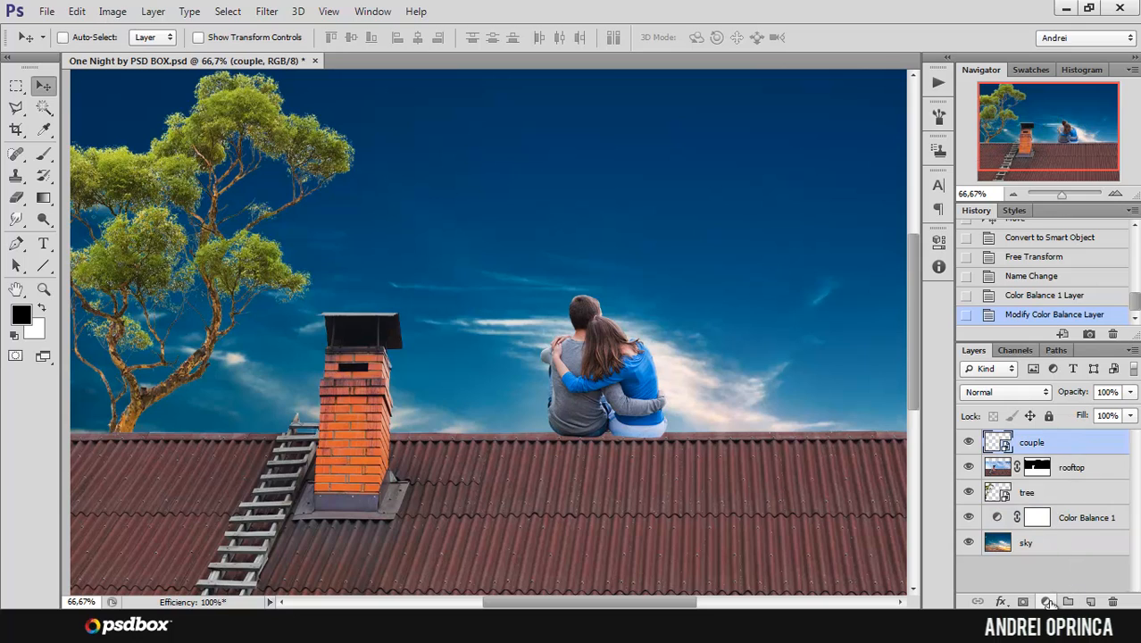
click(1046, 601)
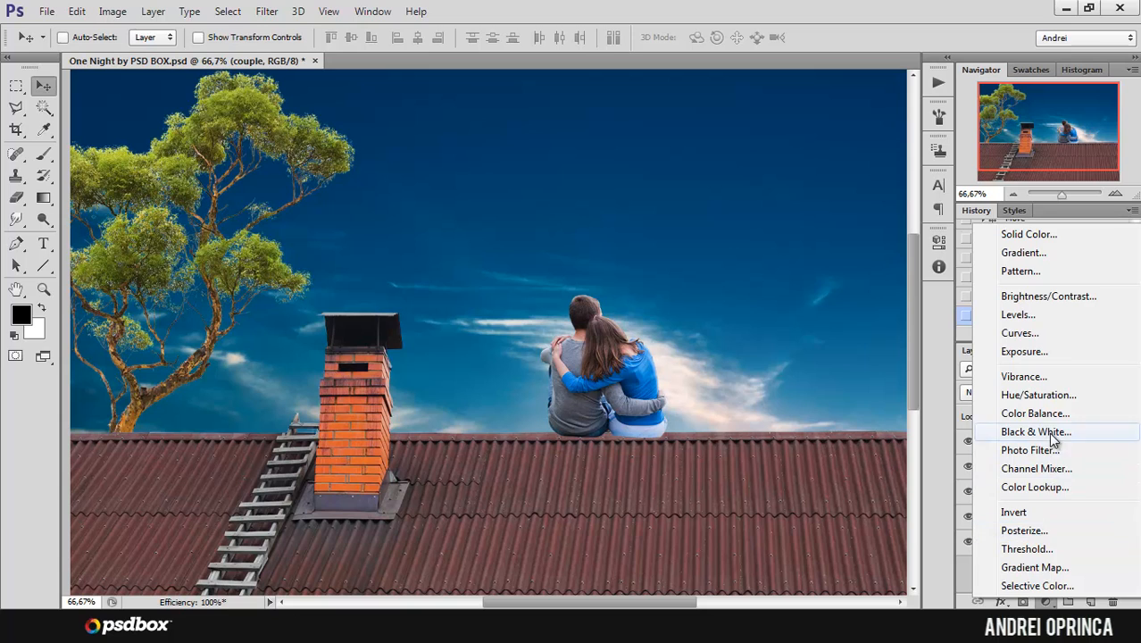
click(1035, 566)
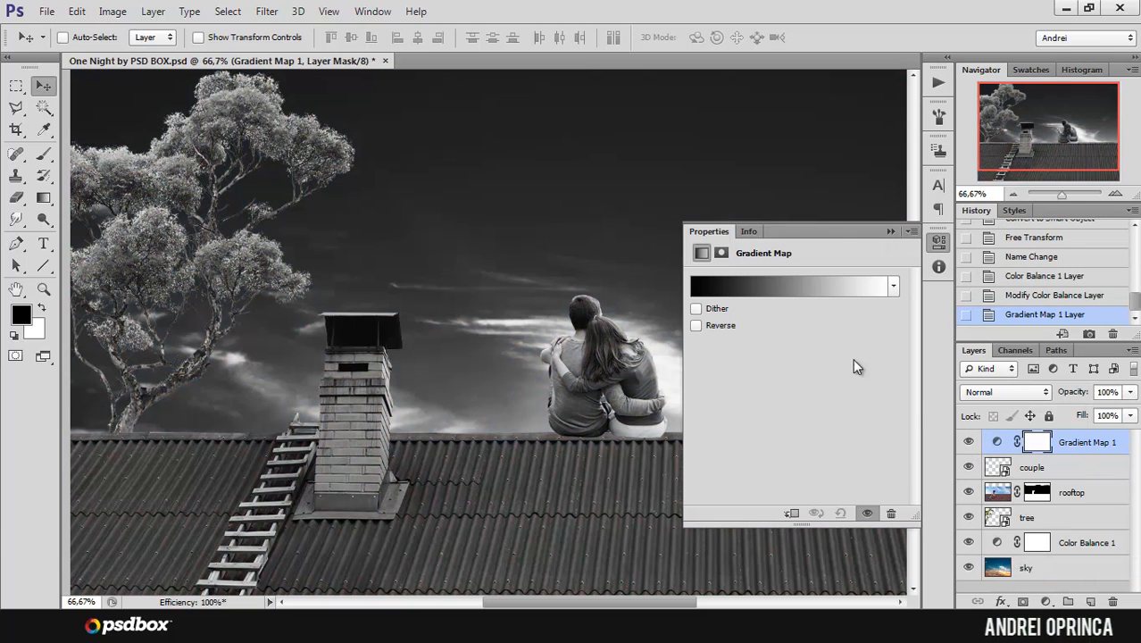
Step: Check the Gradient Map's black-to-white gradient, keeping its dark stop at 000000, and accept it
click(714, 289)
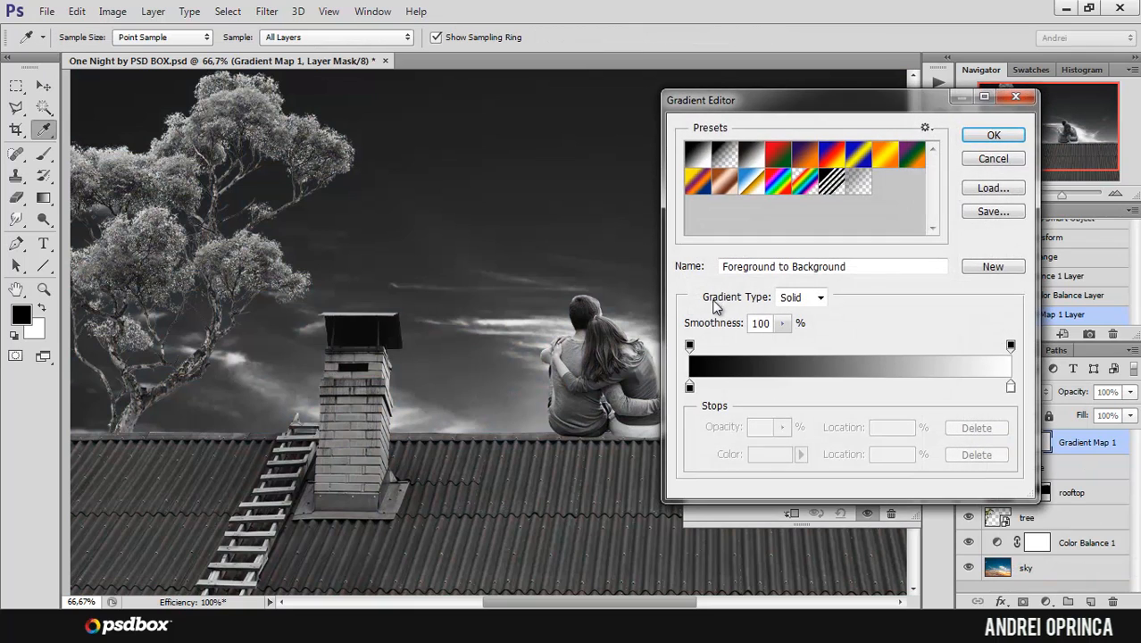
click(689, 386)
click(786, 455)
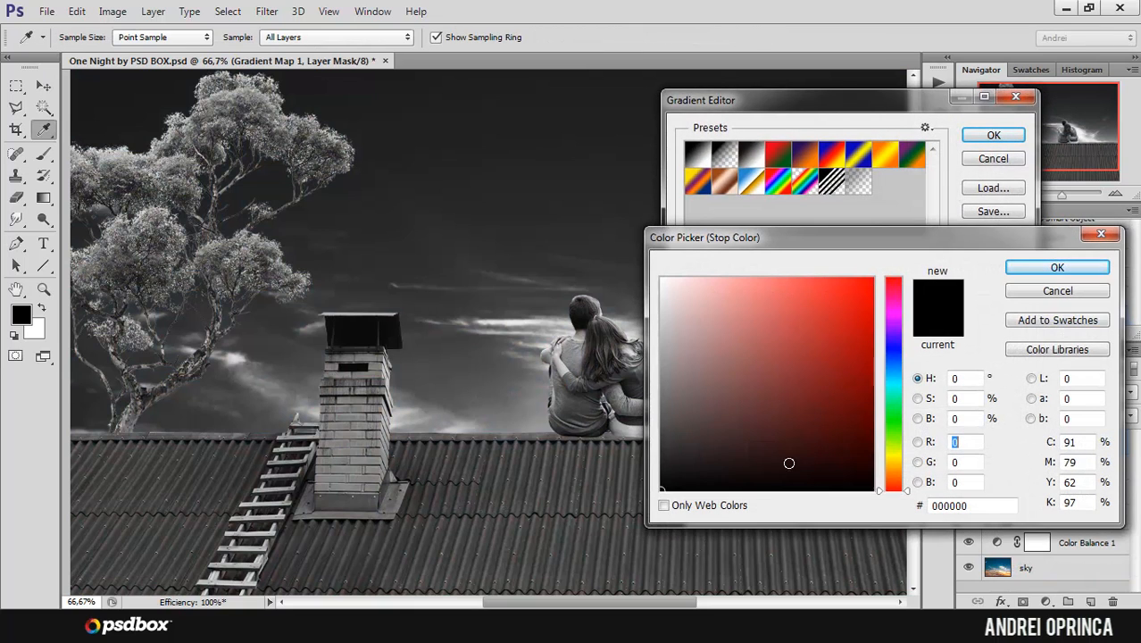
drag(902, 250, 874, 206)
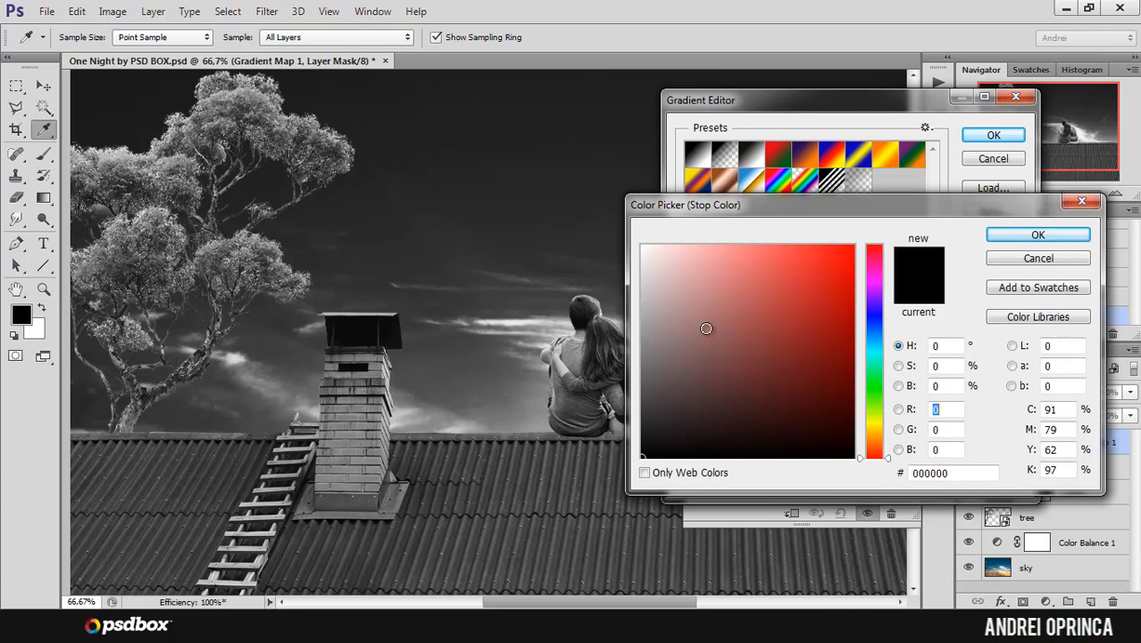
click(1071, 236)
drag(890, 102, 883, 94)
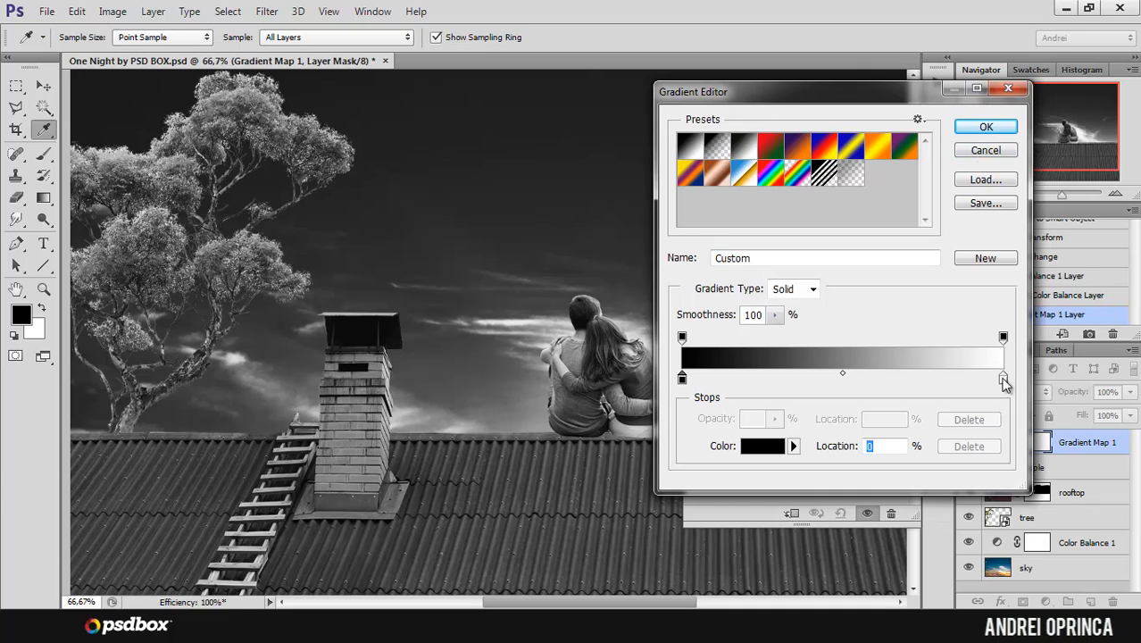
click(985, 127)
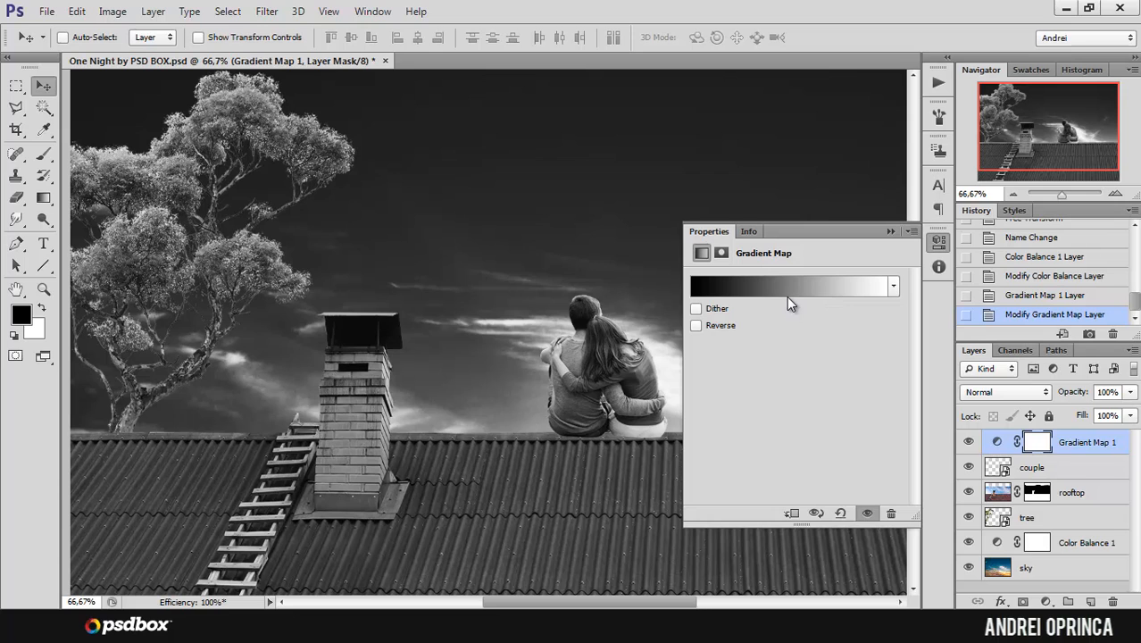
Step: Set the Gradient Map layer's blend mode to Multiply and its opacity to 50%, and close its settings
click(1006, 393)
click(990, 70)
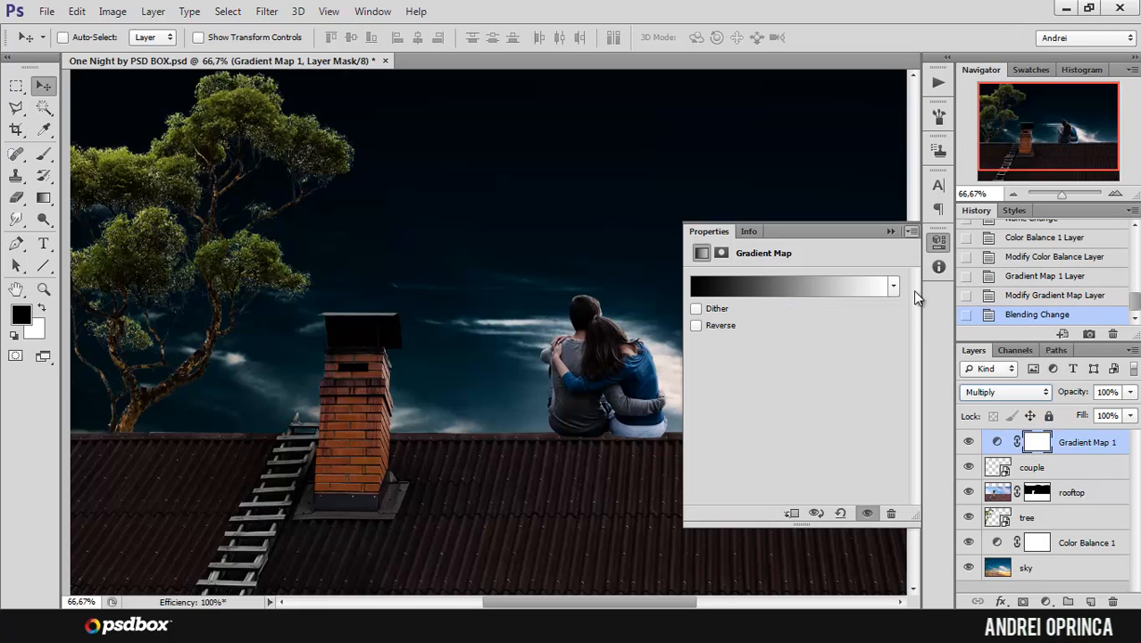
click(1059, 397)
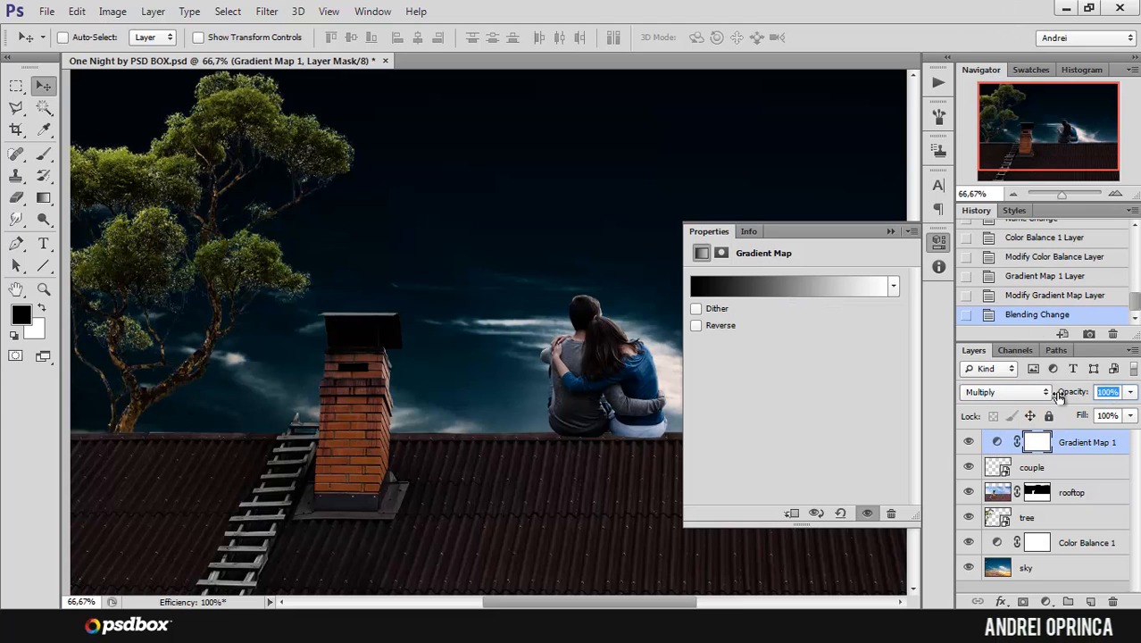
text(50)
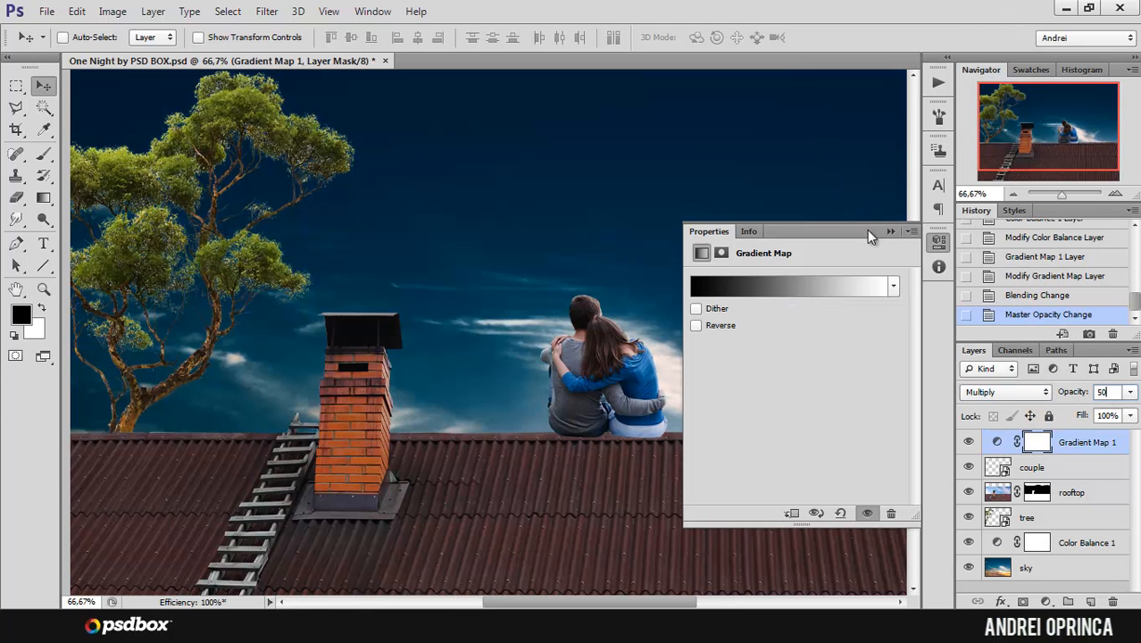
click(891, 231)
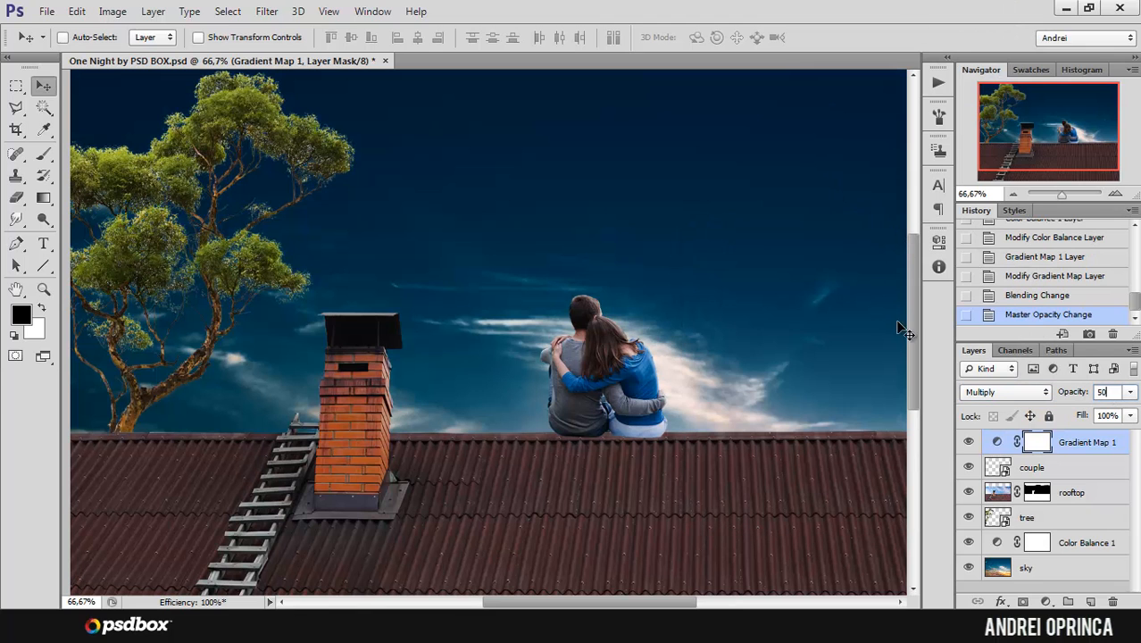
Step: Compare the composite with and without the Gradient Map layer and inspect the rooftop area
click(969, 442)
click(968, 442)
drag(1032, 137, 1020, 151)
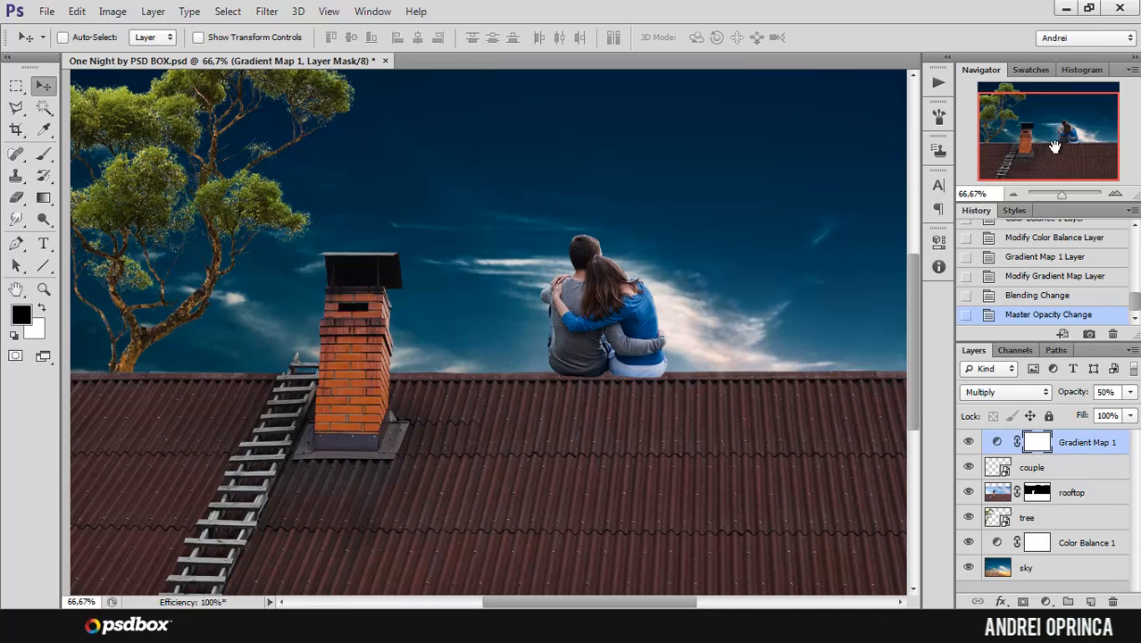
Step: Add a Hue/Saturation adjustment layer clipped to the rooftop layer and set its Saturation to -30
click(1088, 496)
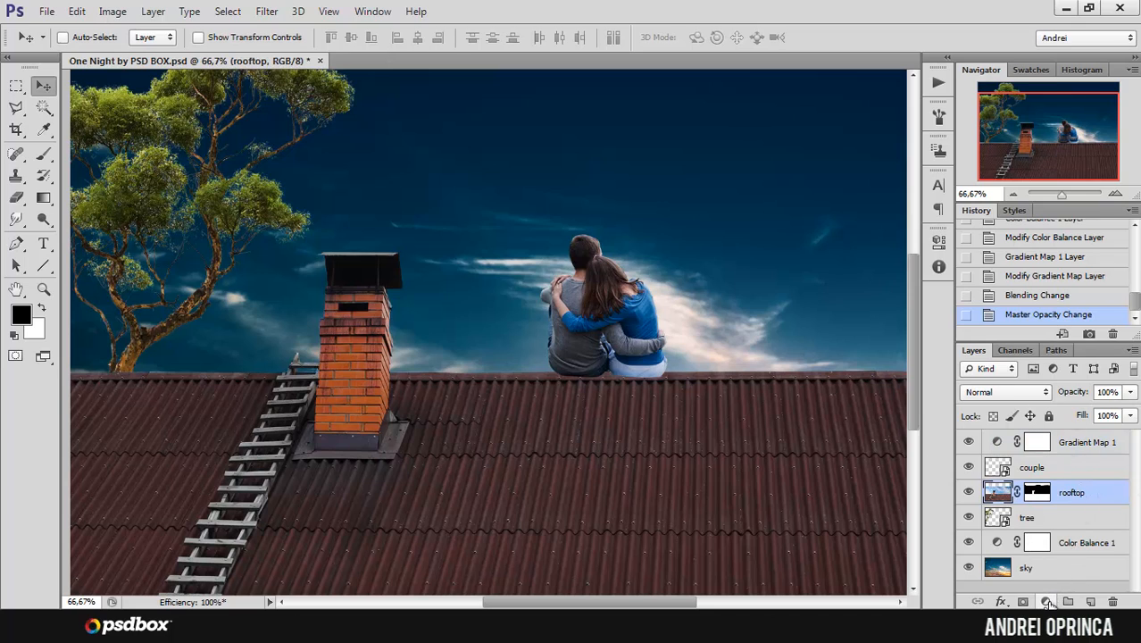
click(1047, 601)
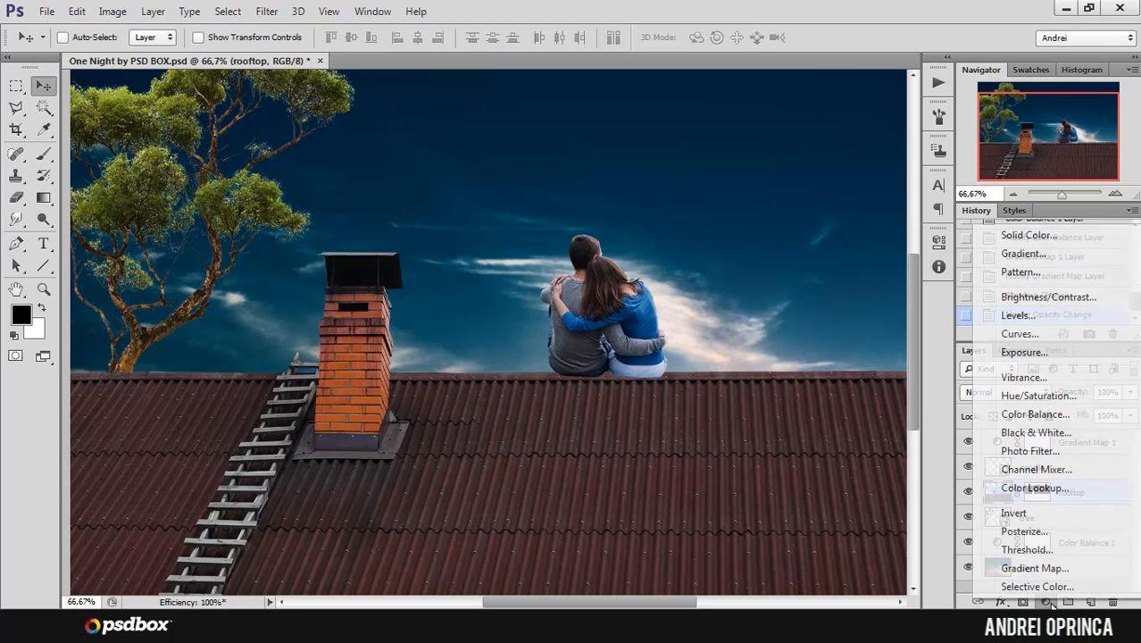
click(1038, 396)
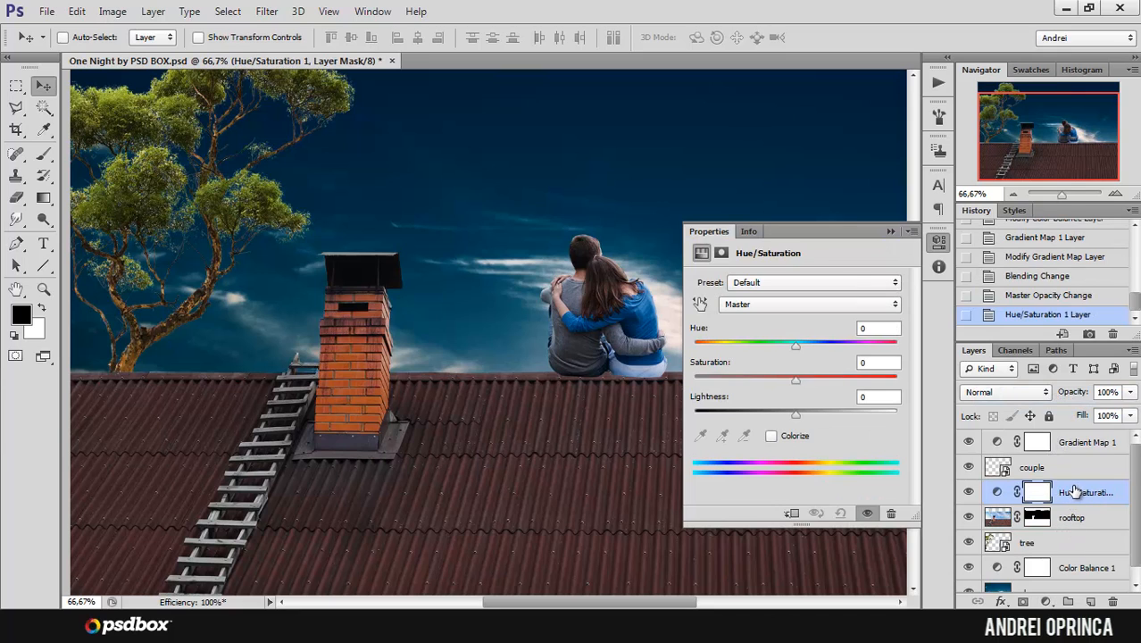
right_click(1075, 491)
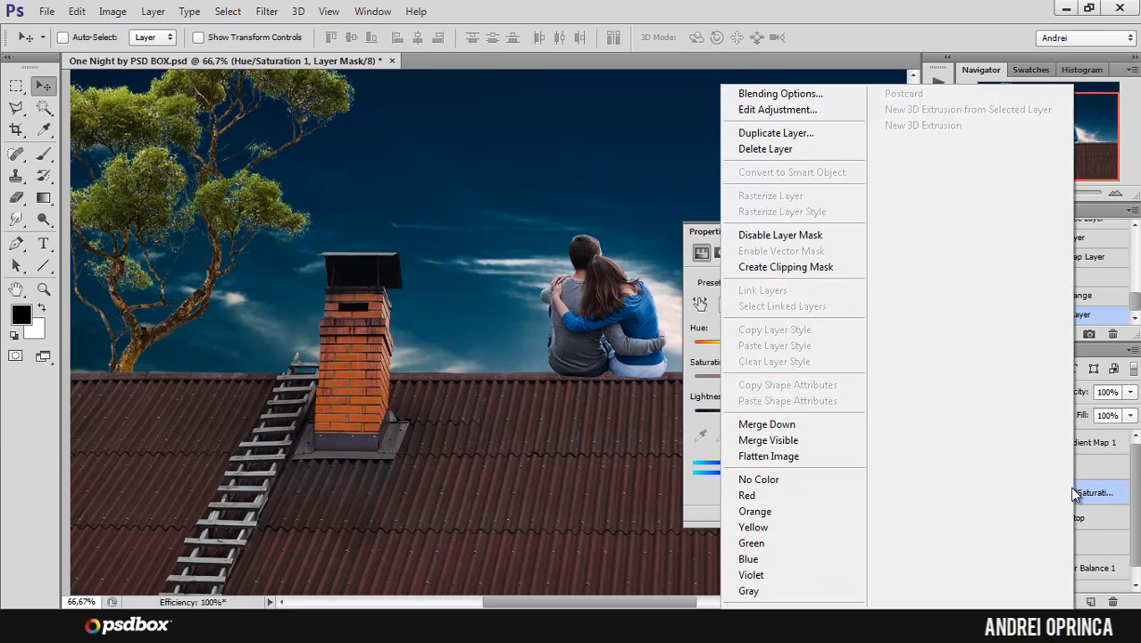
click(798, 268)
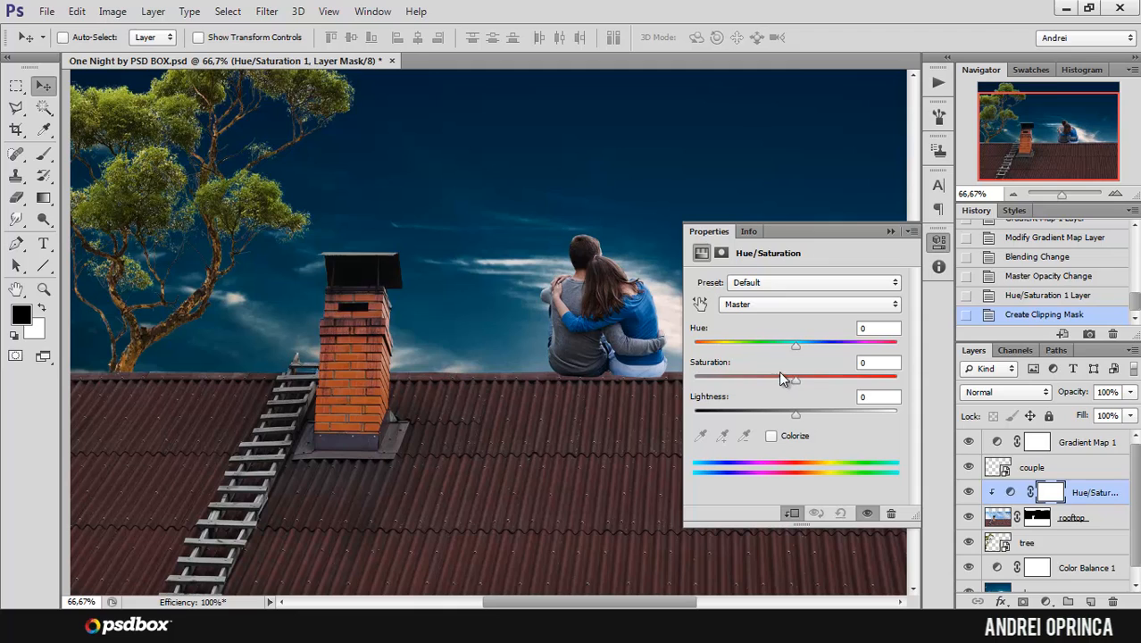
click(866, 362)
text(-30)
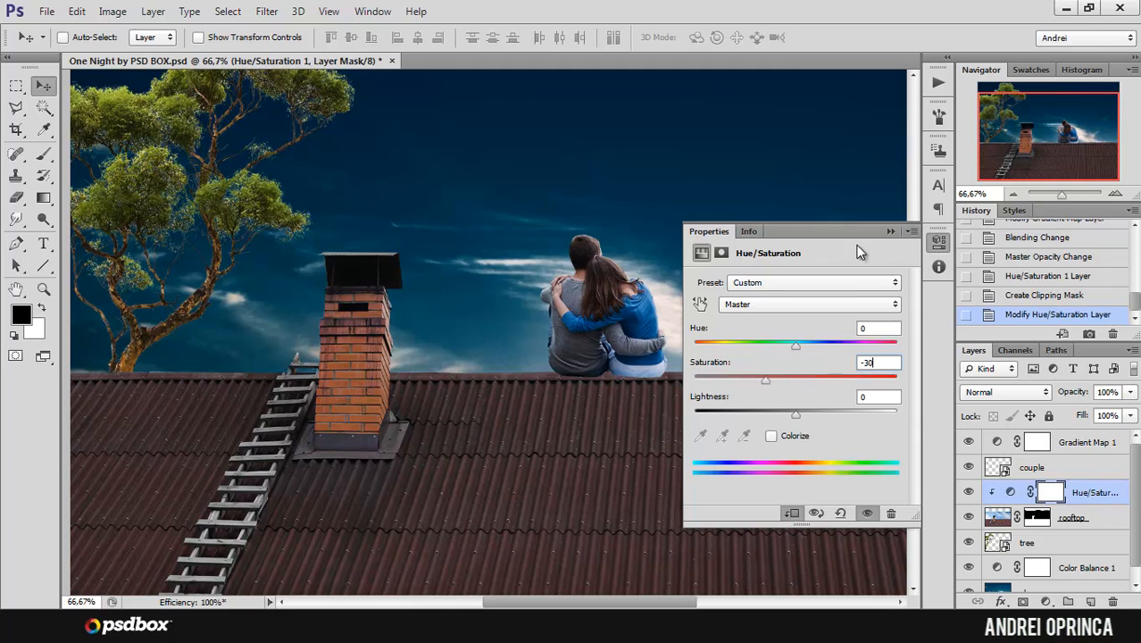
Step: Close the Hue/Saturation settings and add a Gradient Map adjustment layer above it, clipped to the rooftop layer
click(890, 232)
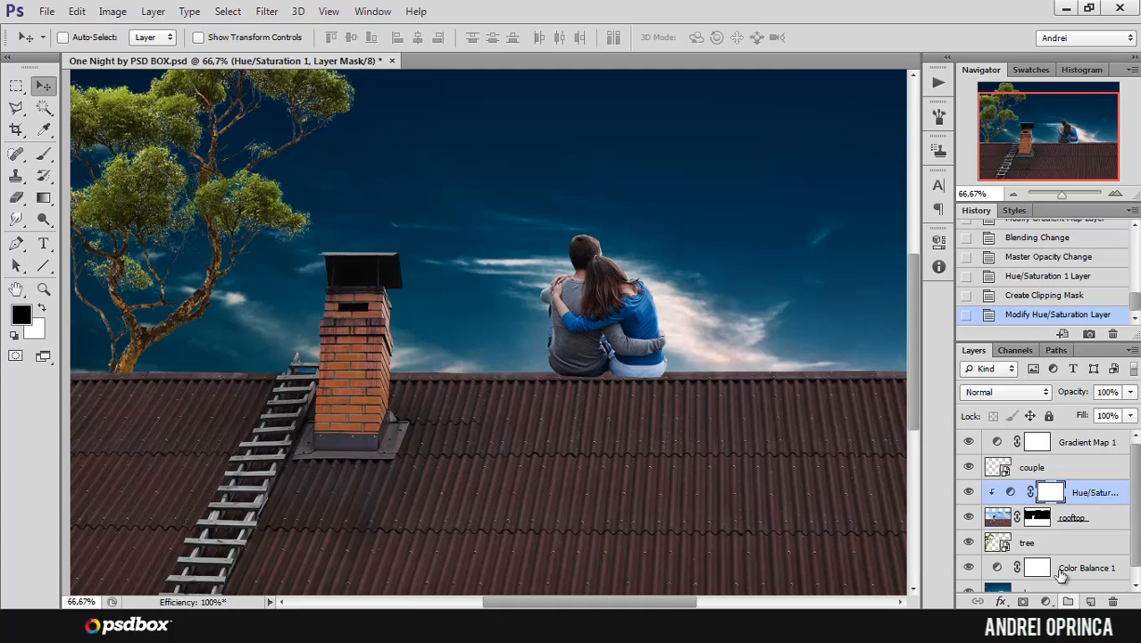
click(1046, 601)
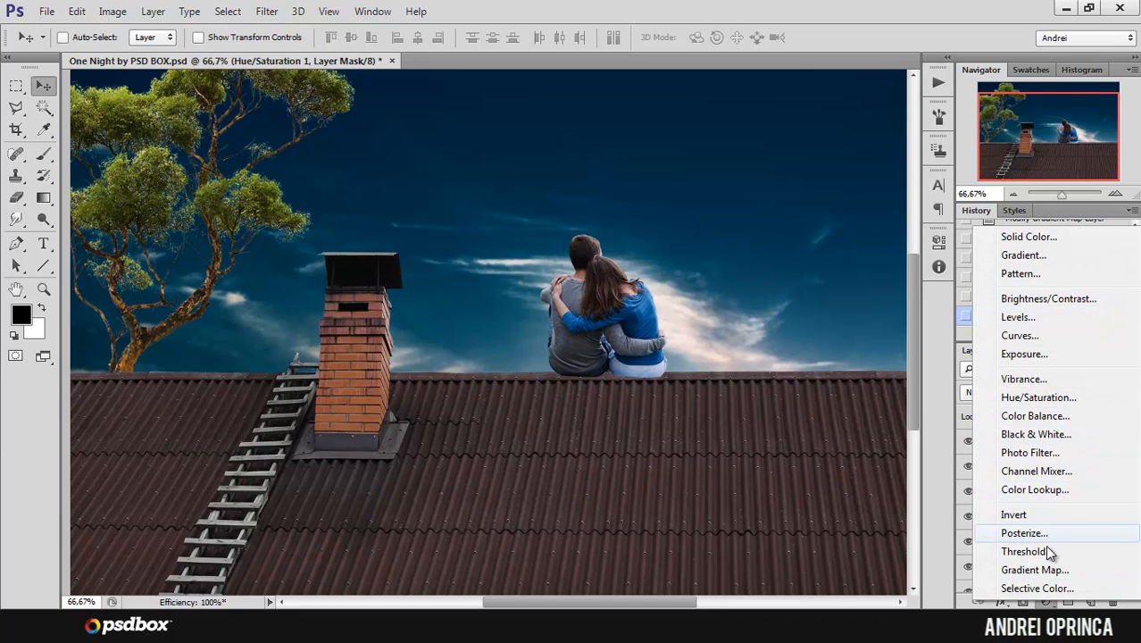
click(1036, 569)
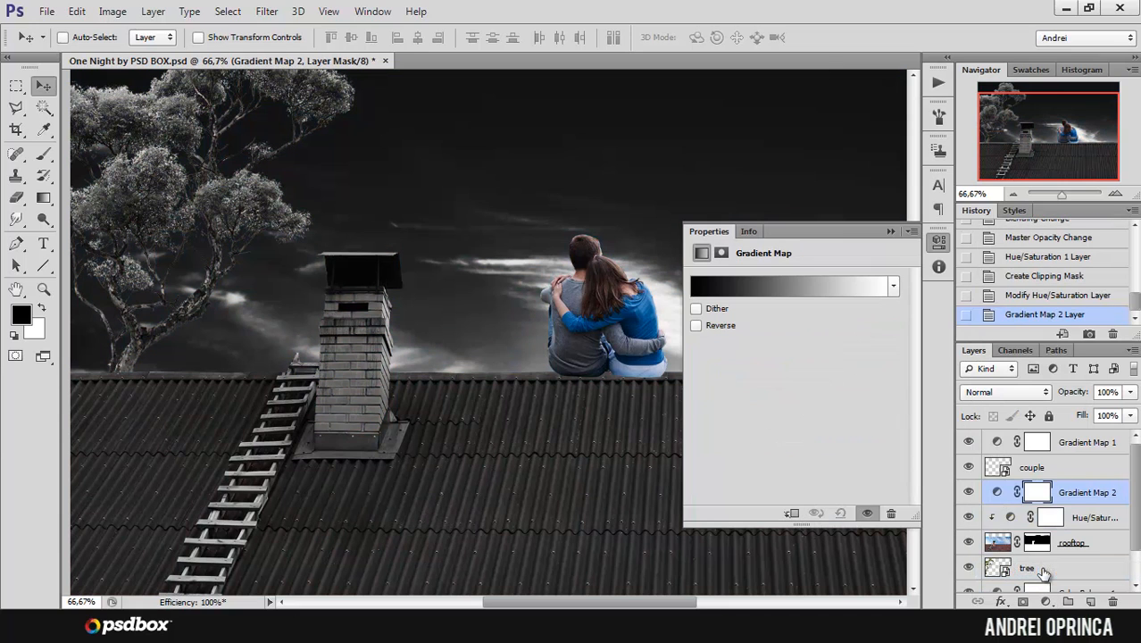
right_click(1083, 494)
click(818, 269)
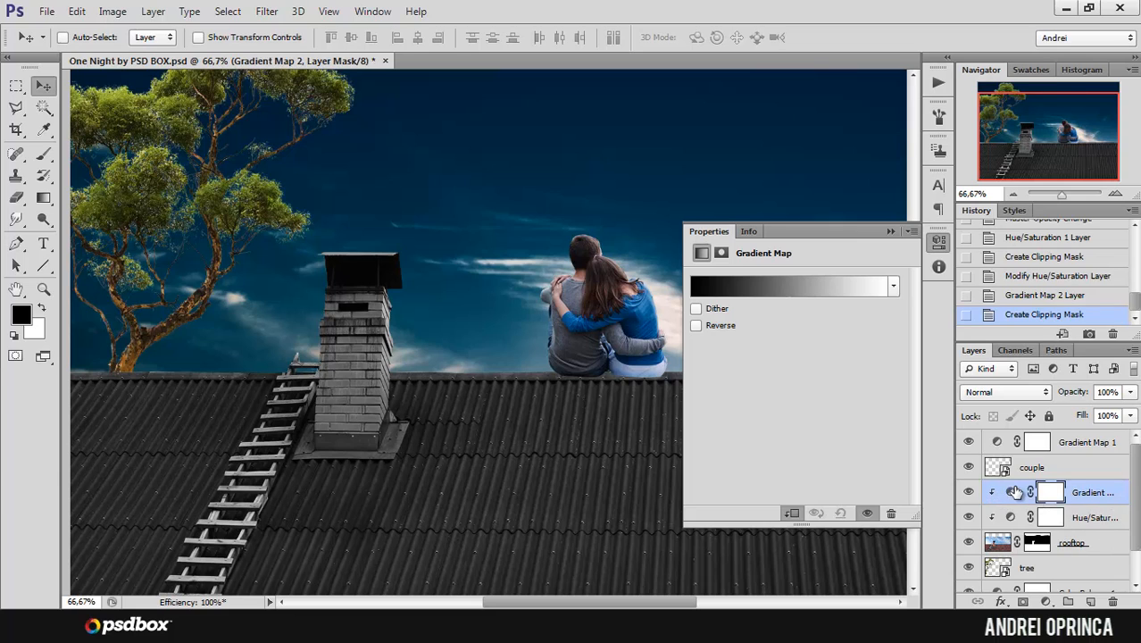
Step: Edit the rooftop Gradient Map's gradient and set its dark color stop to 004a57
click(812, 285)
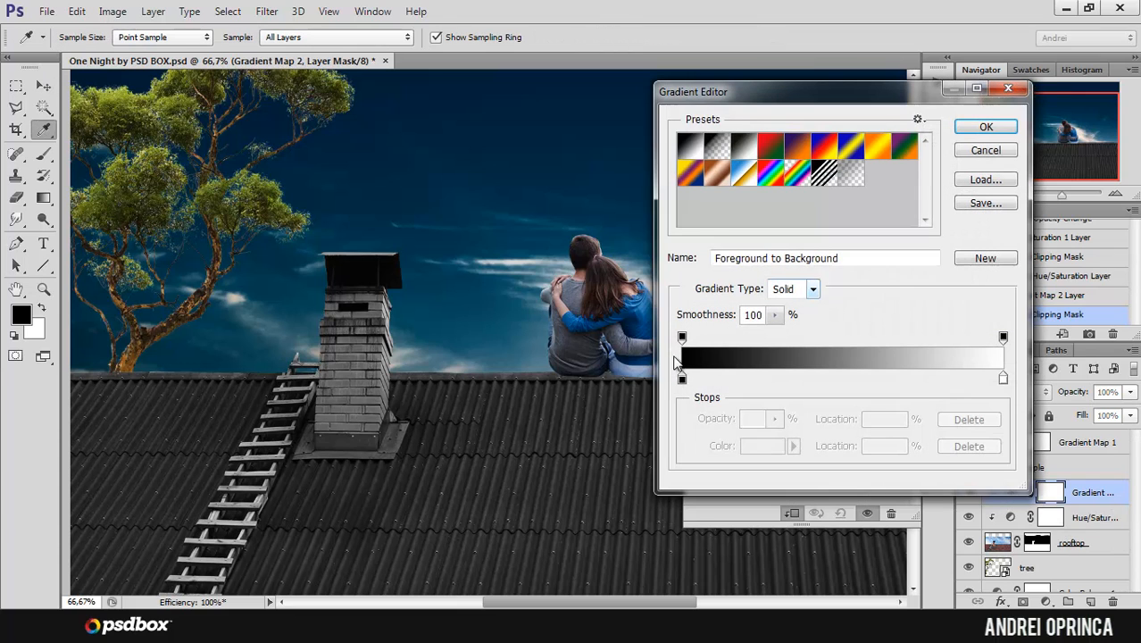
click(682, 378)
click(761, 445)
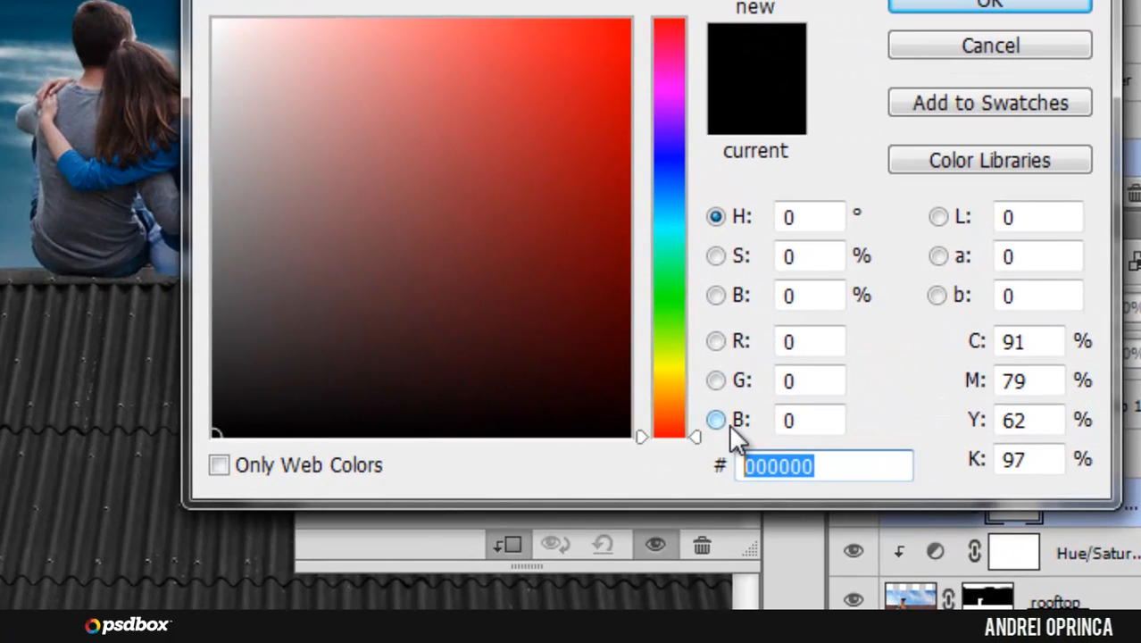
text(00)
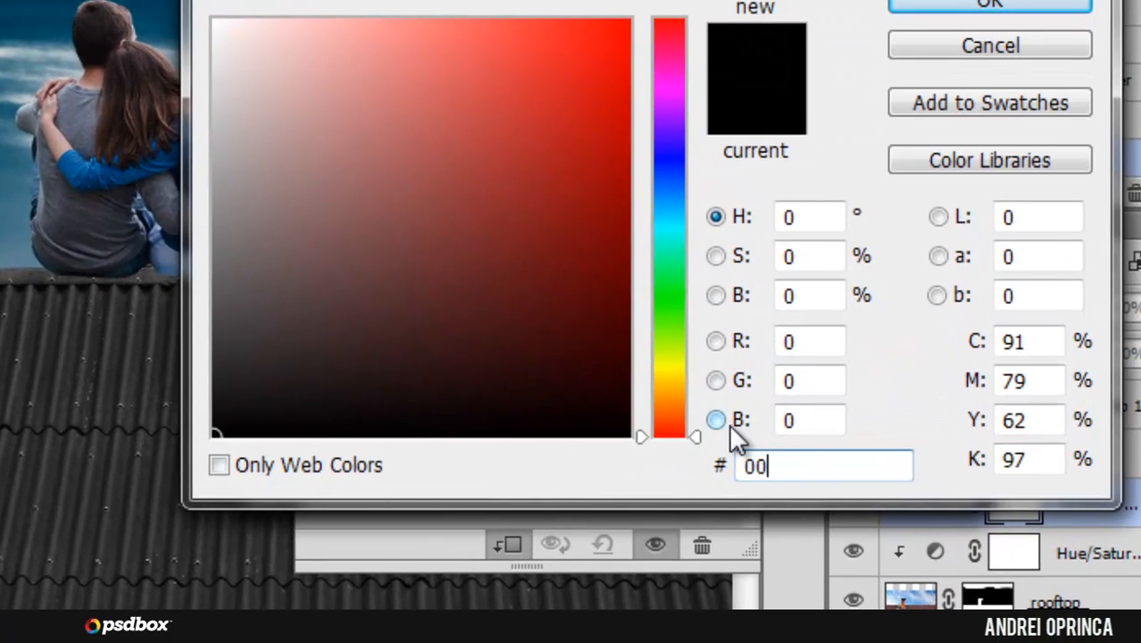
text(4a57)
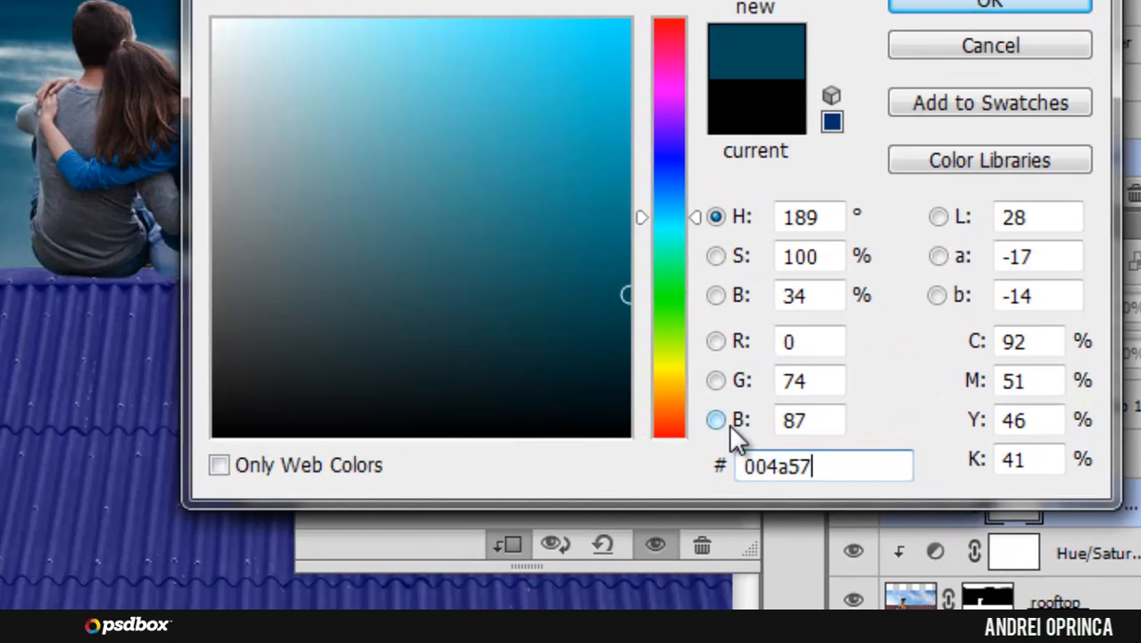
click(944, 7)
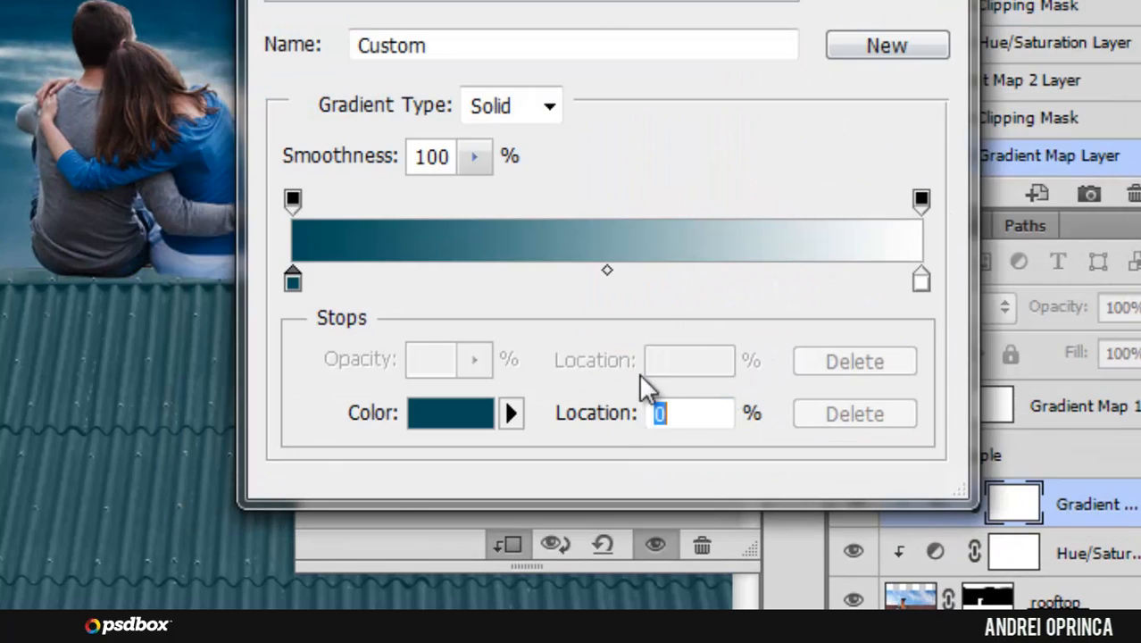
Step: Set the light color stop of the rooftop Gradient Map's gradient to 839bd7
click(920, 281)
click(459, 408)
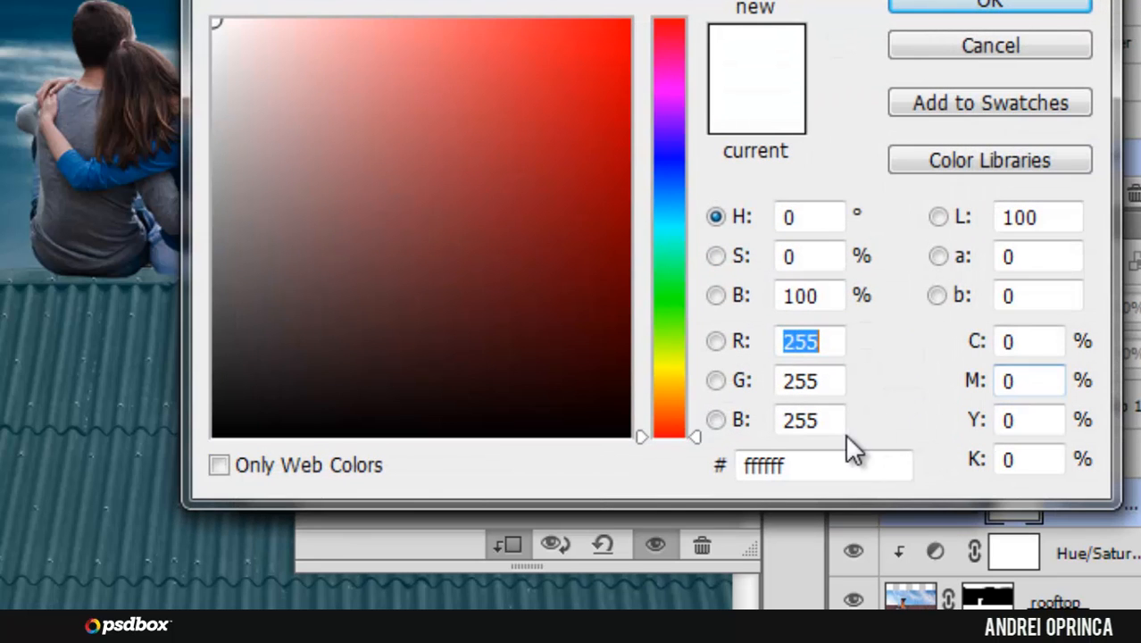
click(830, 464)
text(839)
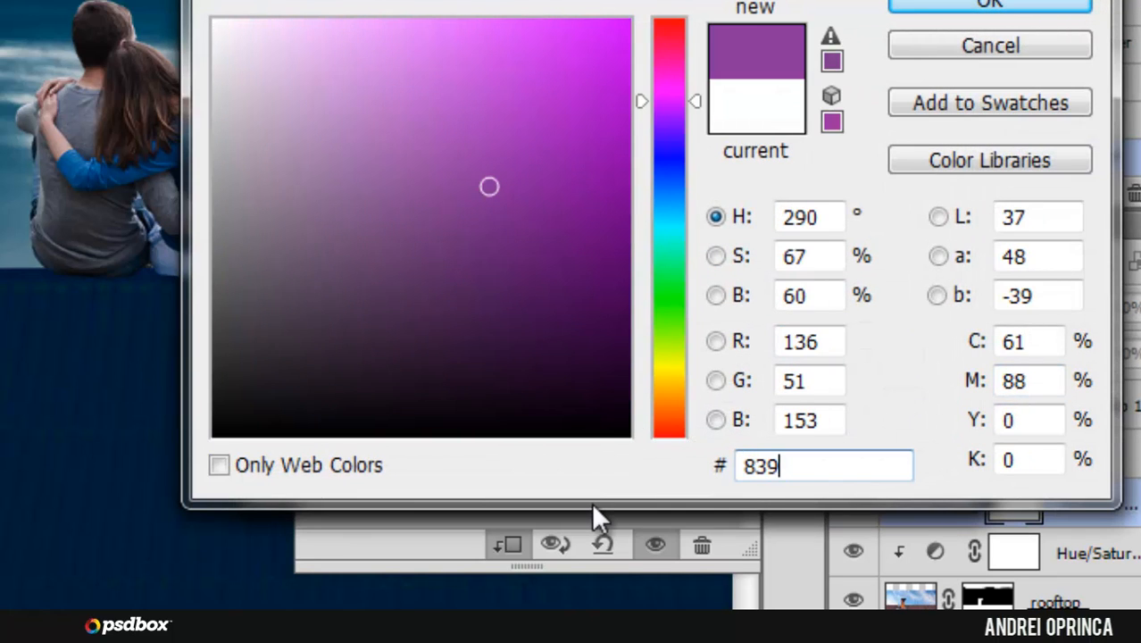
text(bd)
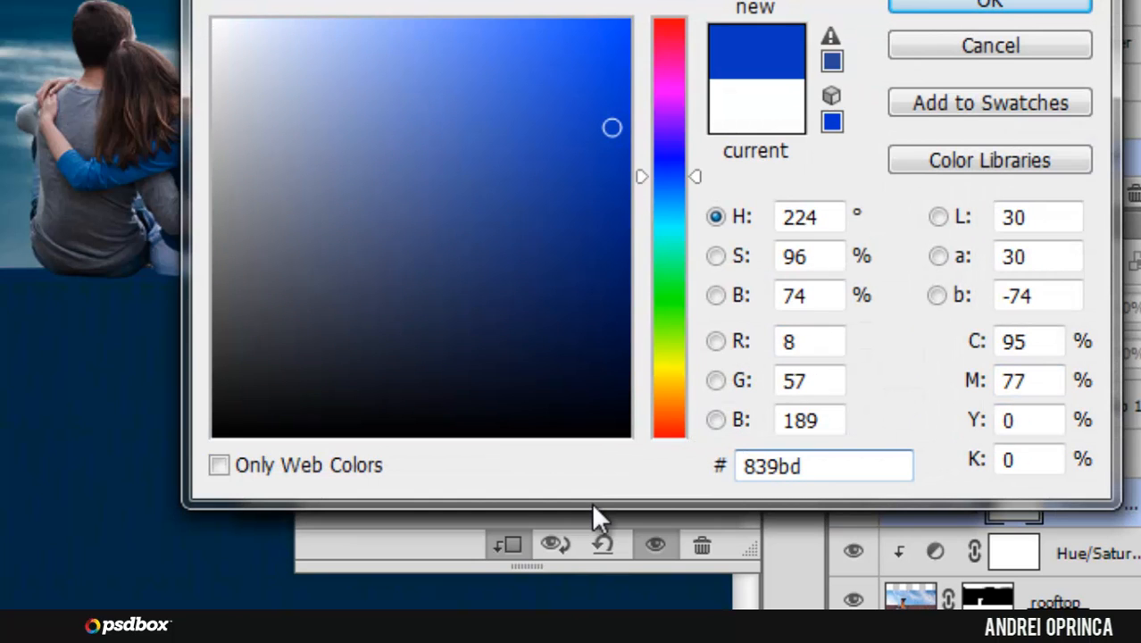
text(7)
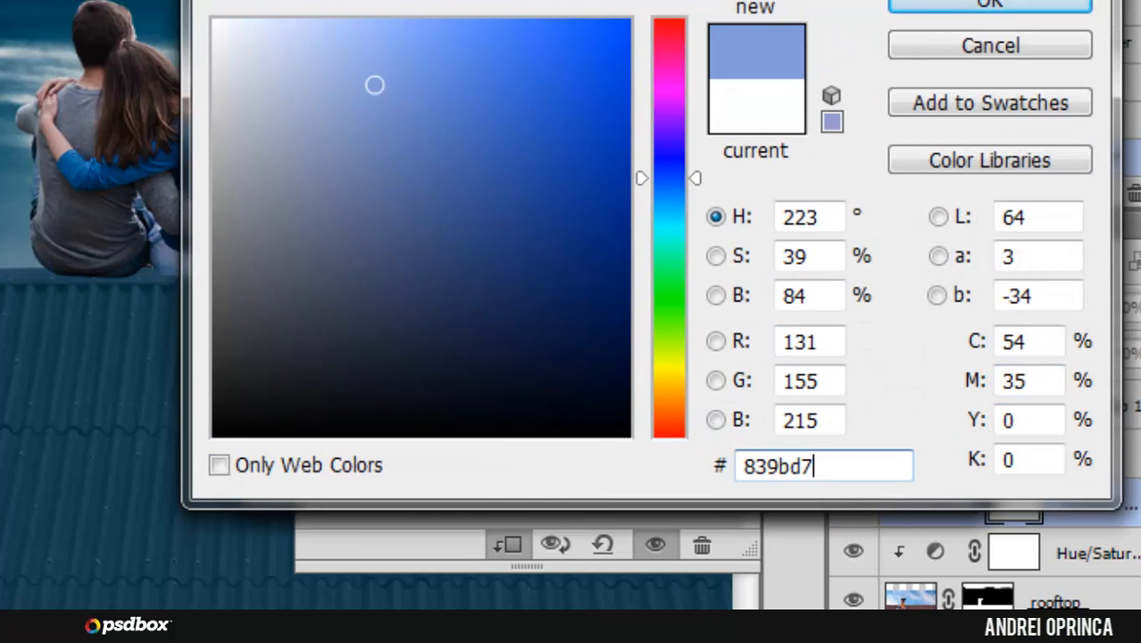
click(946, 8)
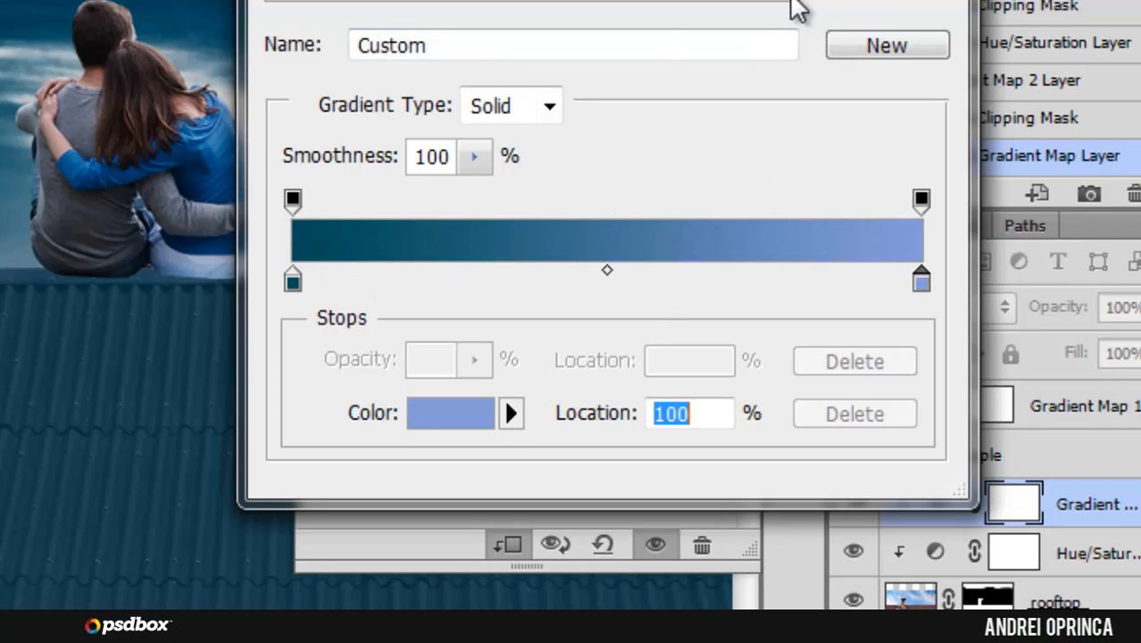
Step: Accept the gradient, close its settings and set the rooftop Gradient Map layer's blend mode to Multiply
key(Return)
click(712, 2)
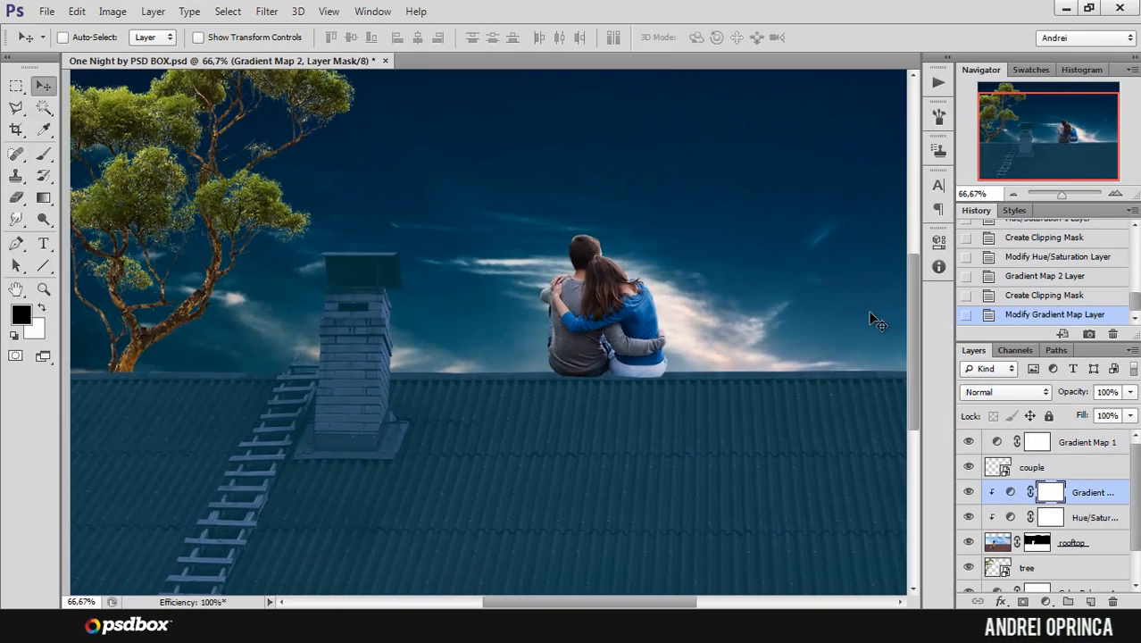
click(989, 391)
click(991, 61)
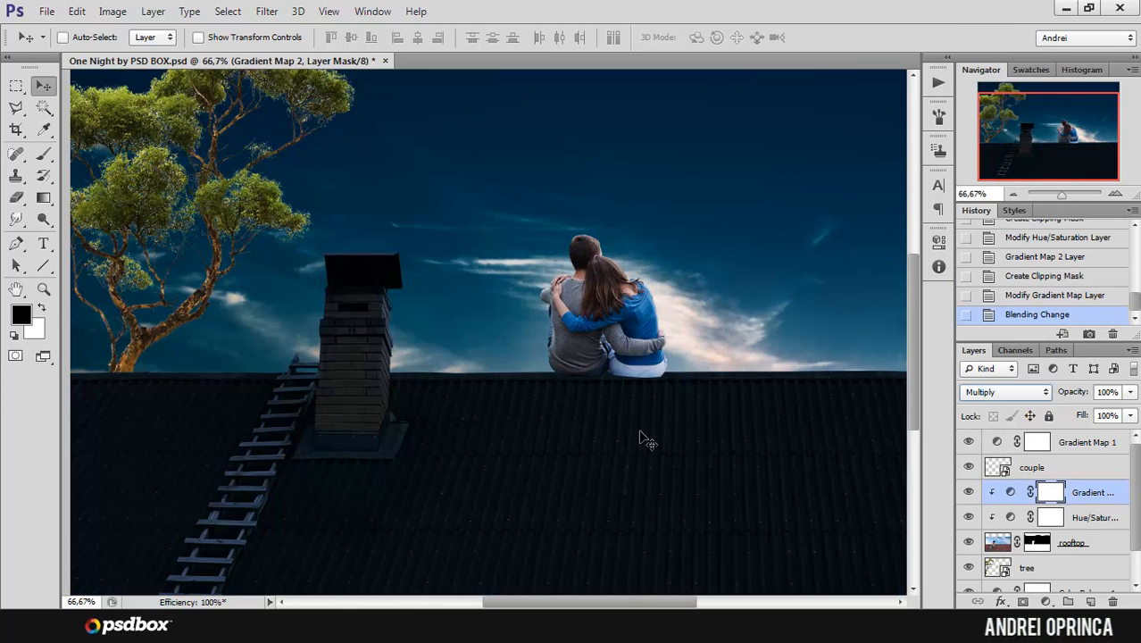
Step: Compare the rooftop with and without its Gradient Map, inspect the chimney up close and review the gradient settings
click(968, 492)
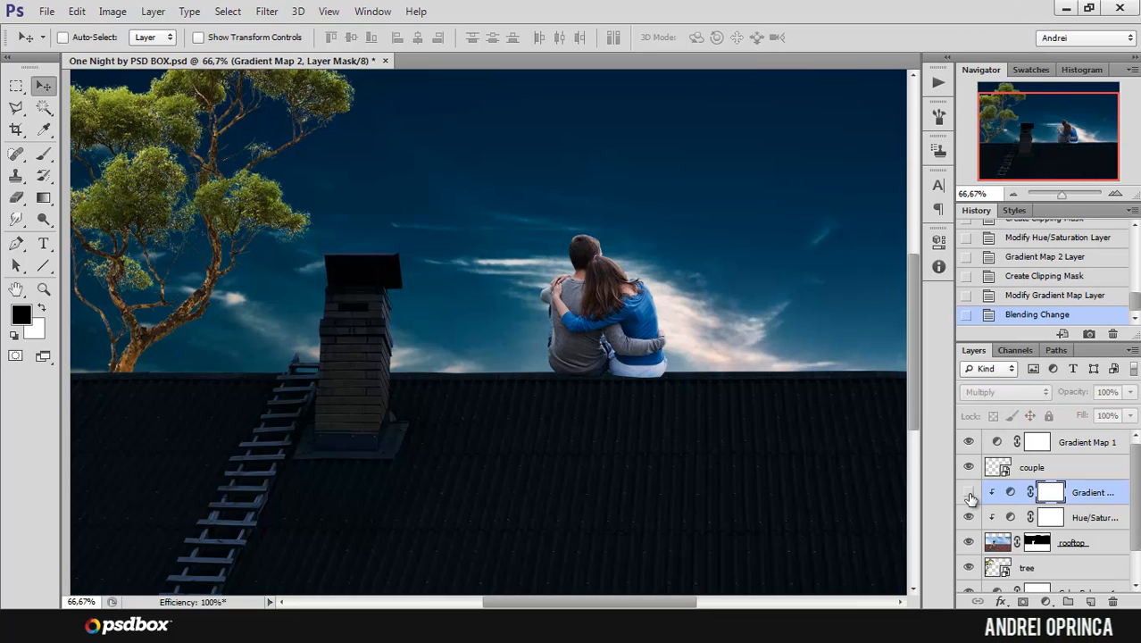
click(968, 491)
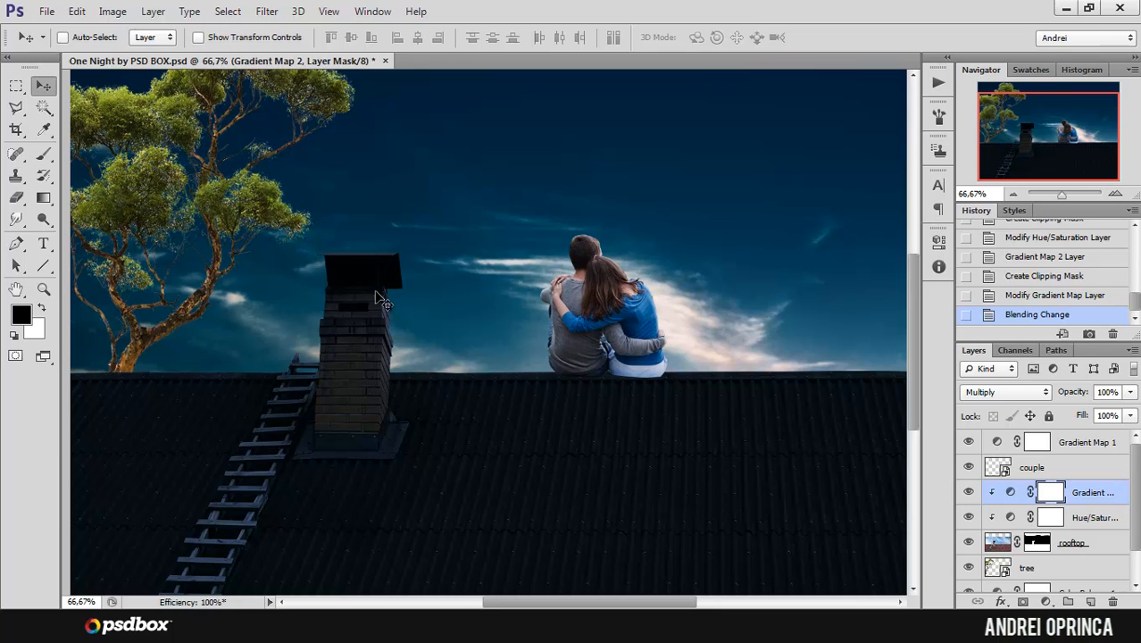
ctrl+click(376, 291)
ctrl+click(376, 303)
ctrl+click(376, 304)
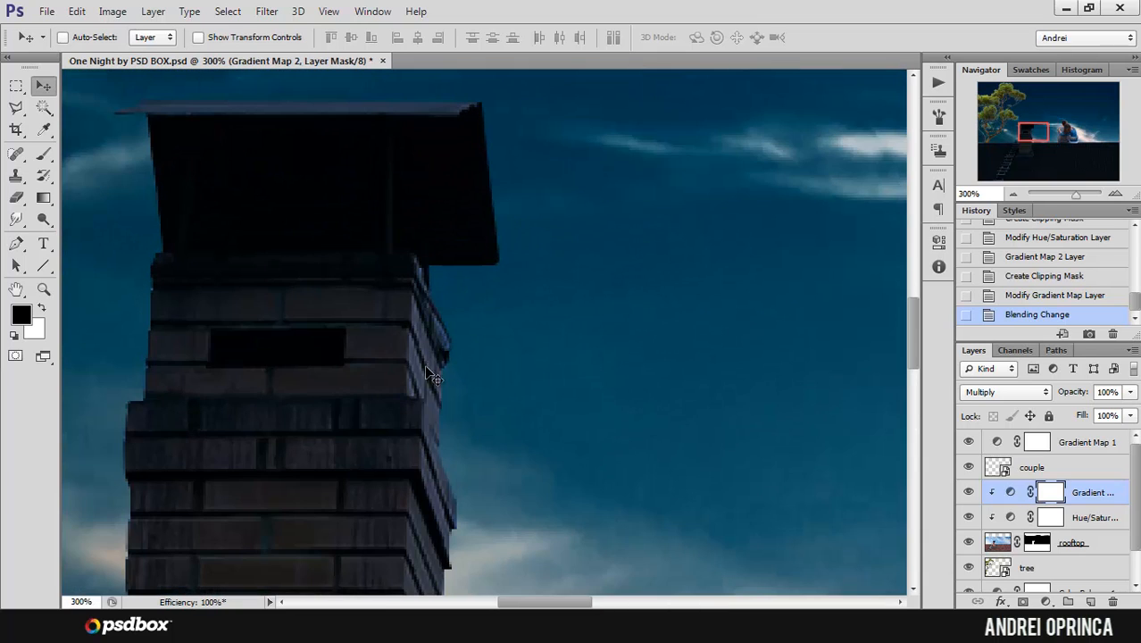
ctrl+alt+click(436, 351)
ctrl+alt+click(436, 351)
ctrl+alt+click(436, 351)
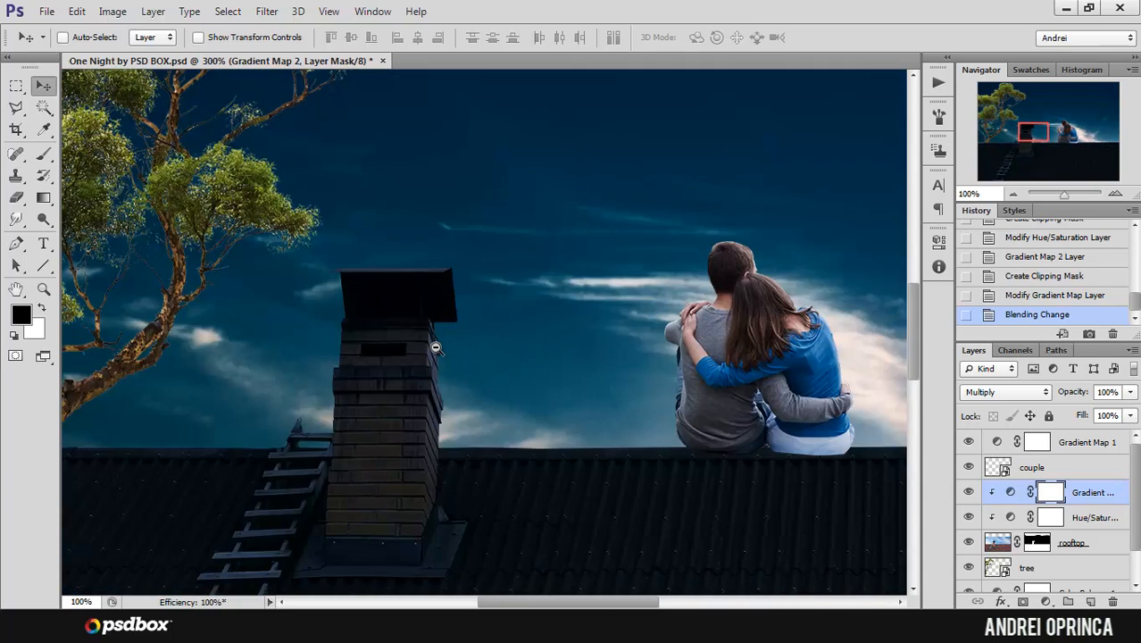
double_click(1012, 493)
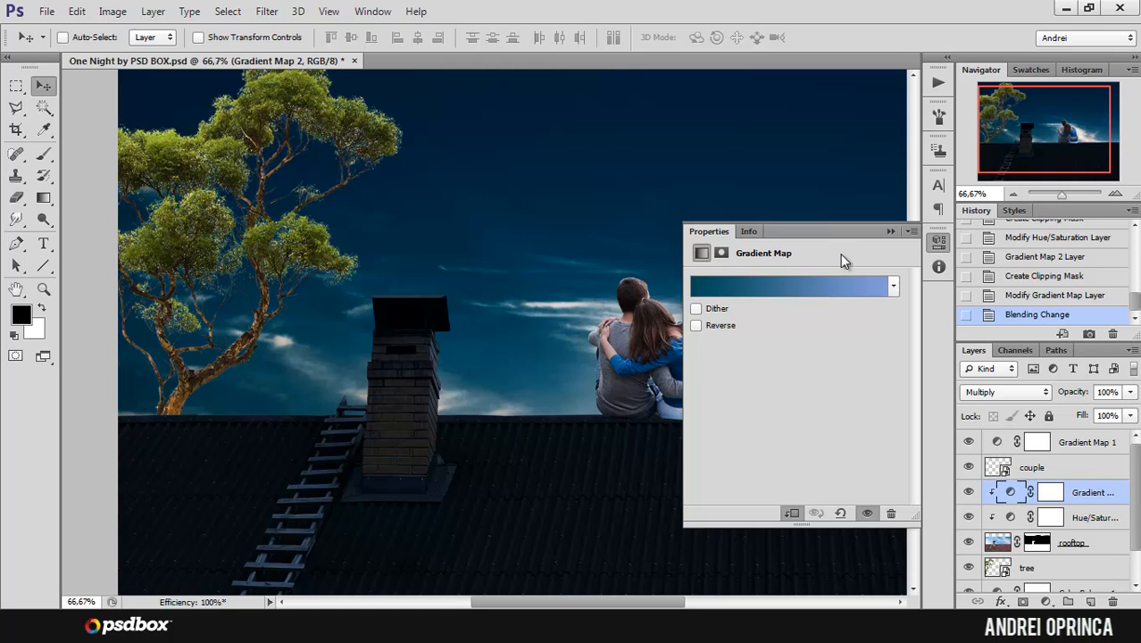
click(890, 231)
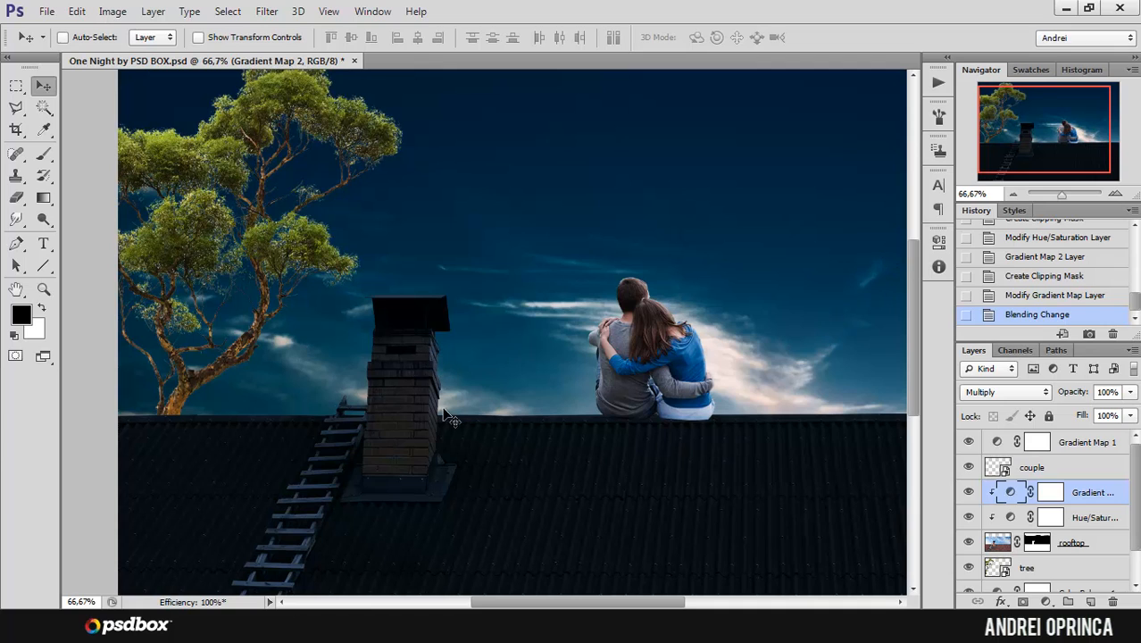
drag(1046, 157, 1055, 153)
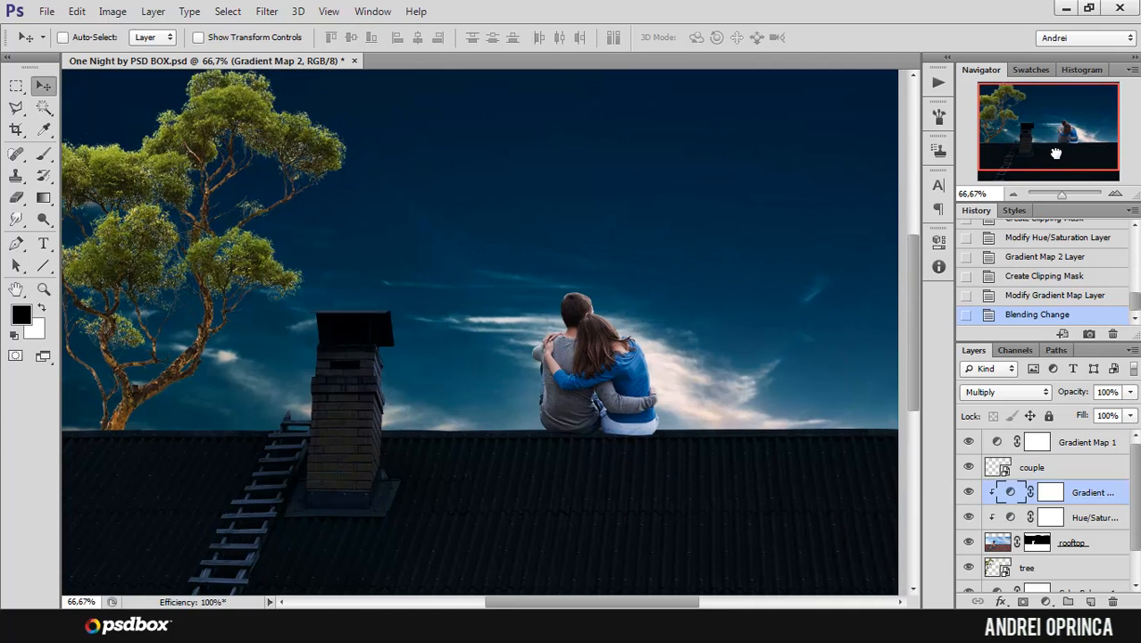
Step: Open the couple layer's Layer Style settings and move the dialog clear of the couple
click(1080, 469)
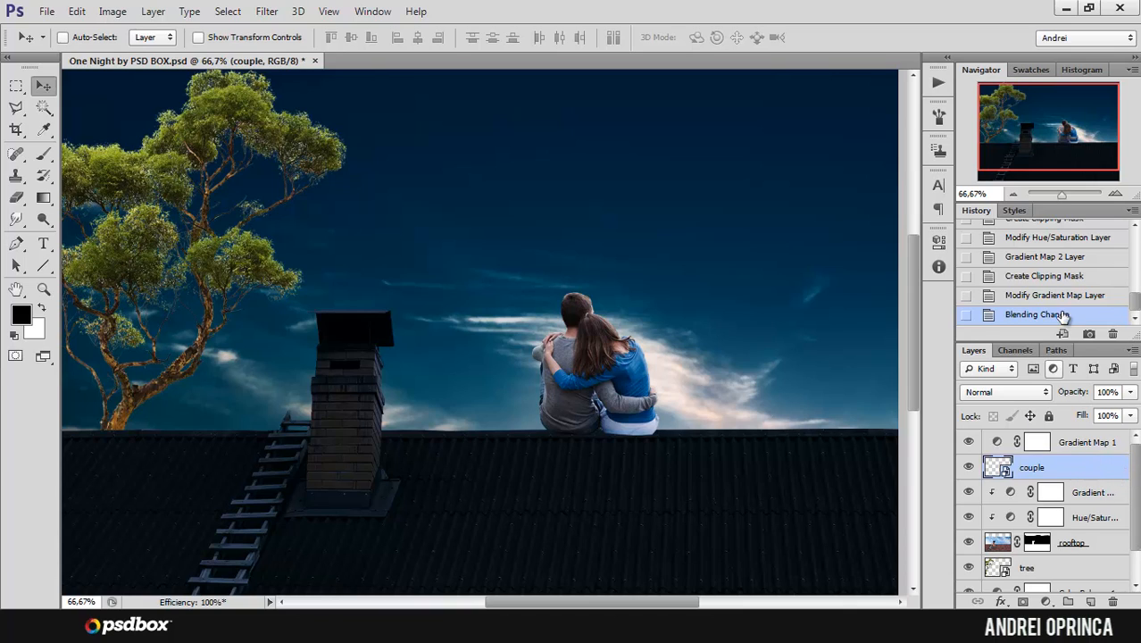
double_click(1107, 470)
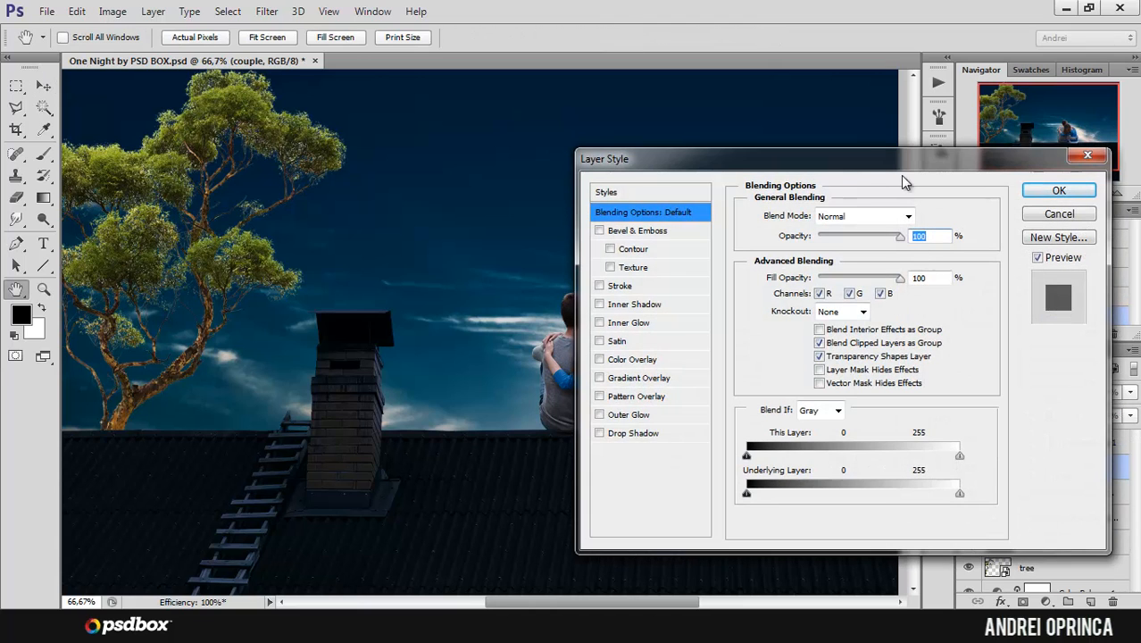
drag(849, 169, 982, 159)
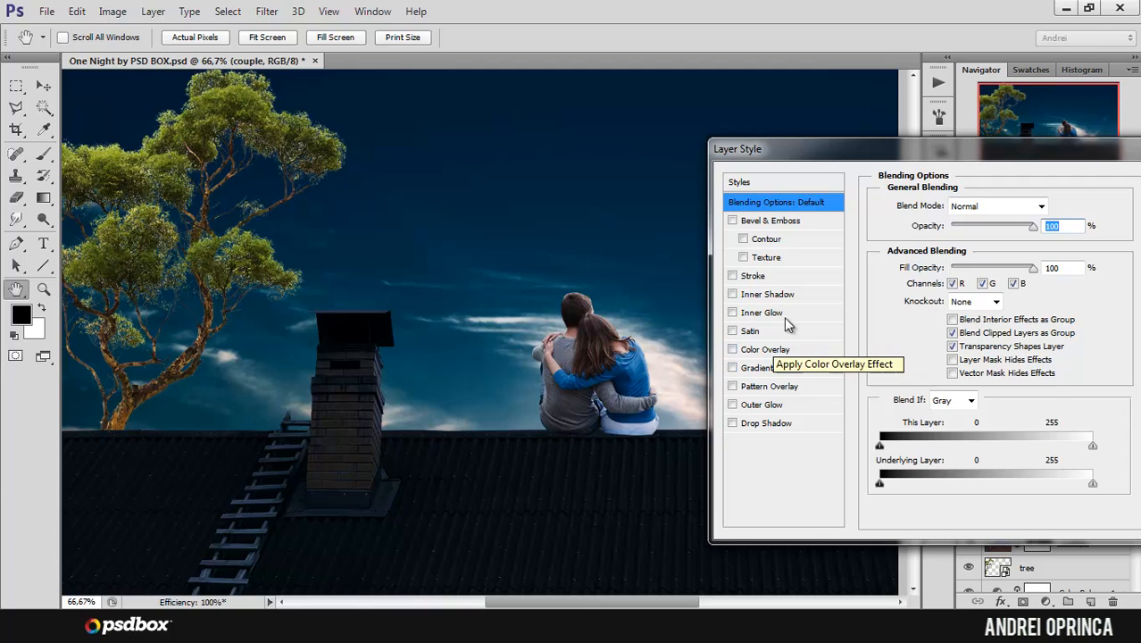
click(733, 368)
click(733, 368)
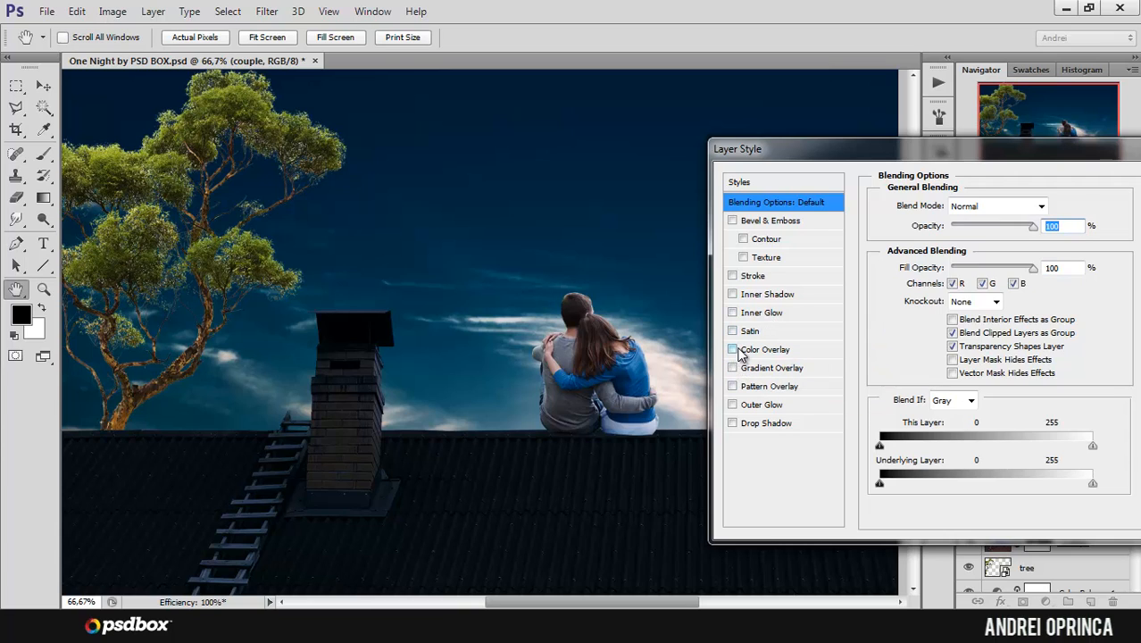
Step: Add a Color Overlay effect to the couple layer with color 2d2d2d and blend mode Soft Light
click(765, 349)
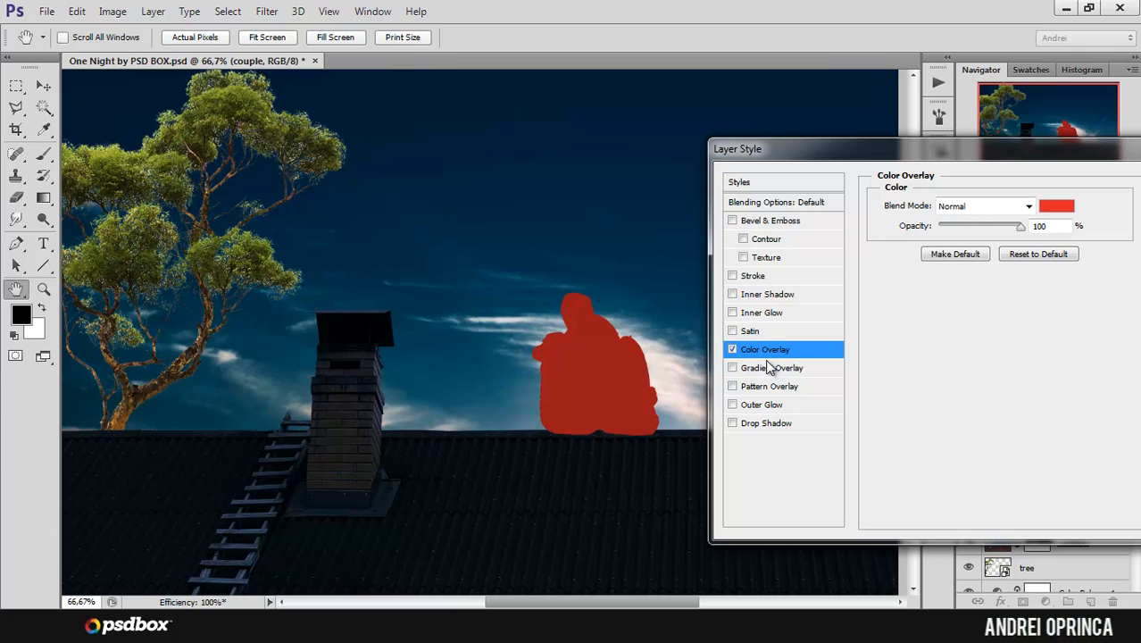
click(1057, 206)
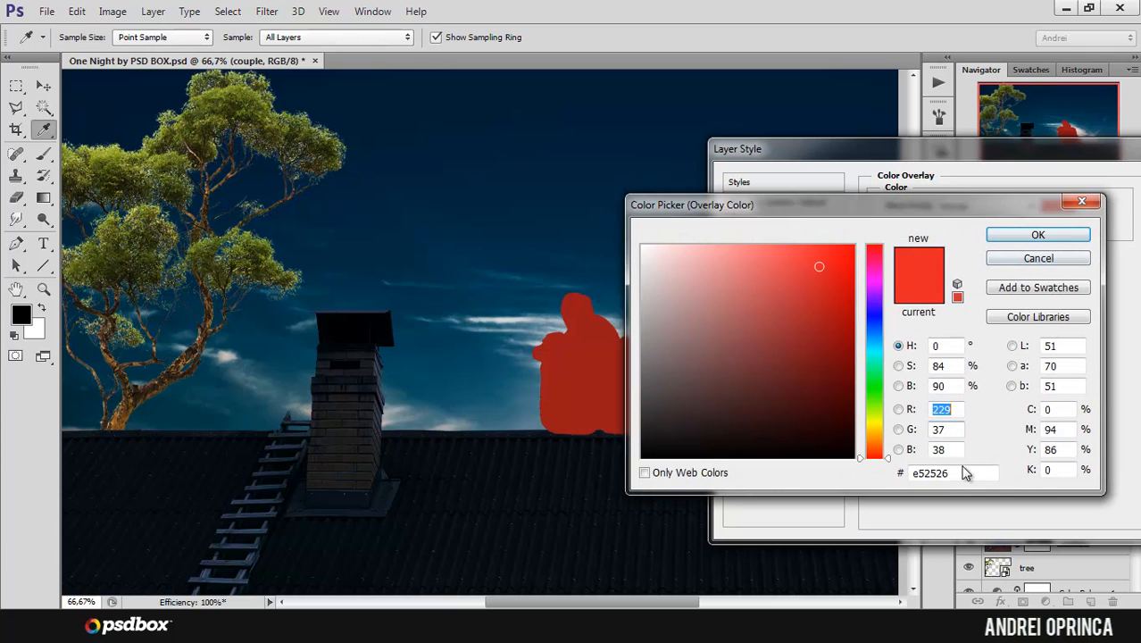
click(963, 472)
double_click(929, 474)
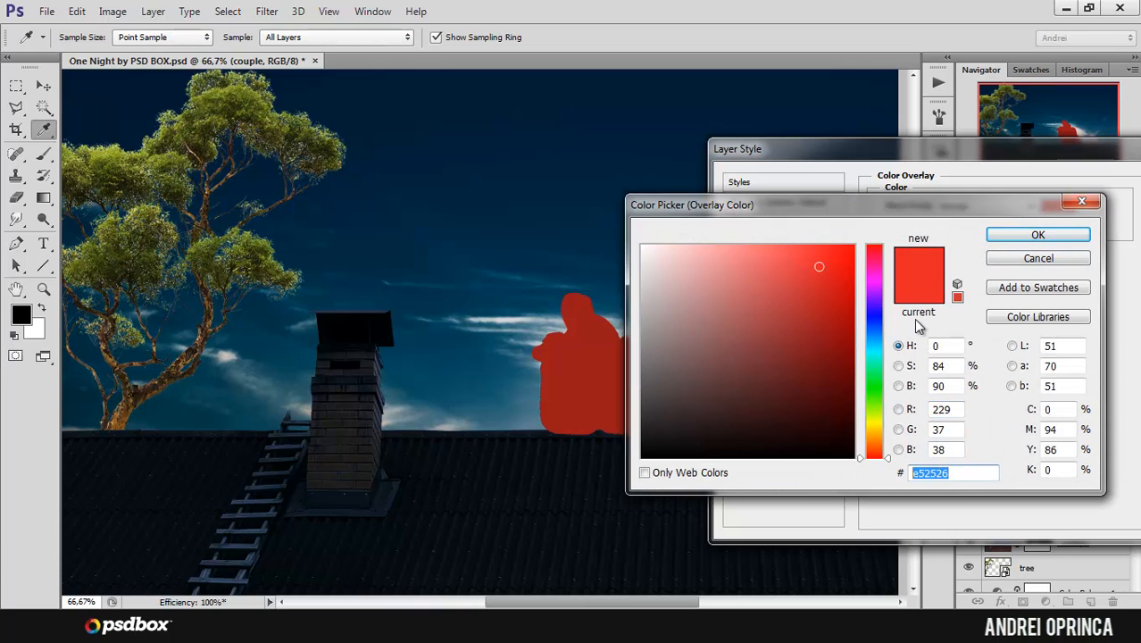
text(2d2d2d)
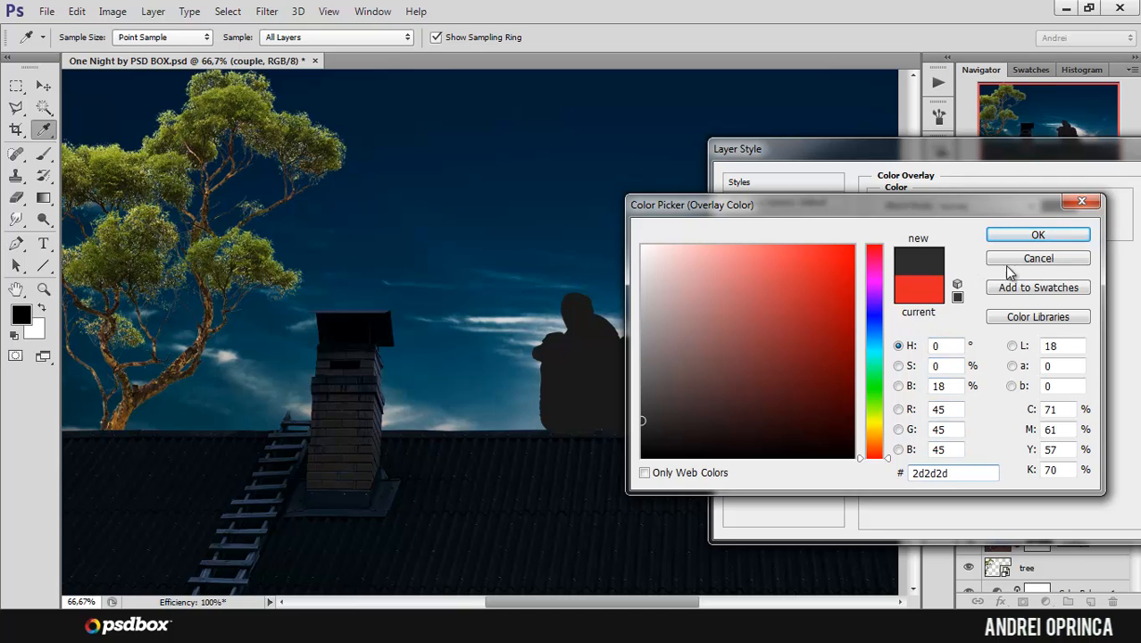
click(1022, 237)
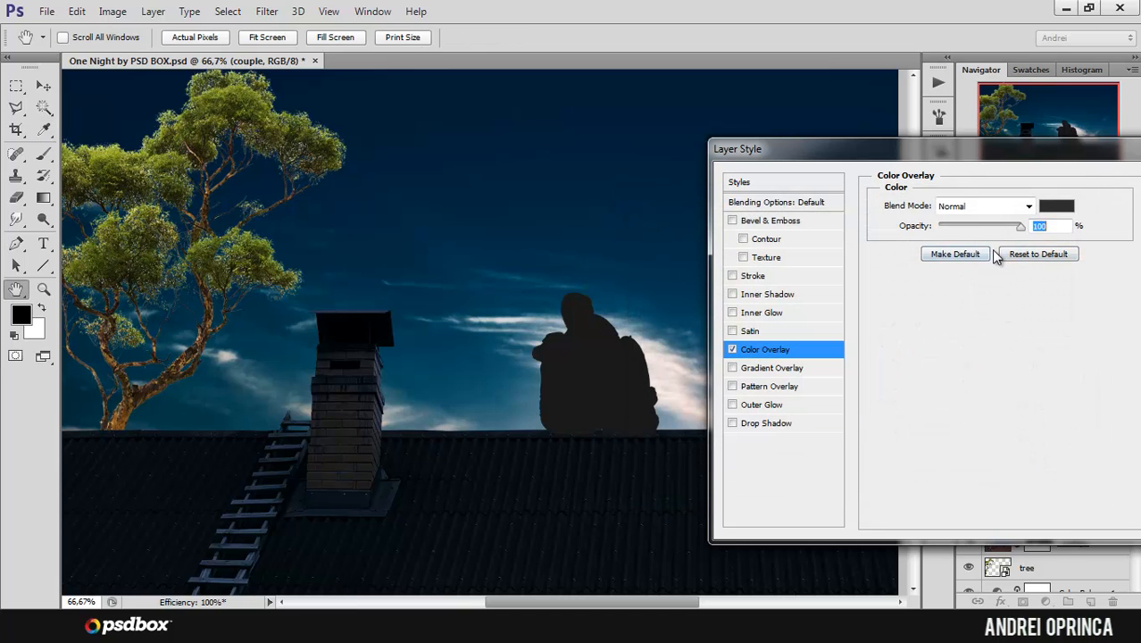
click(980, 207)
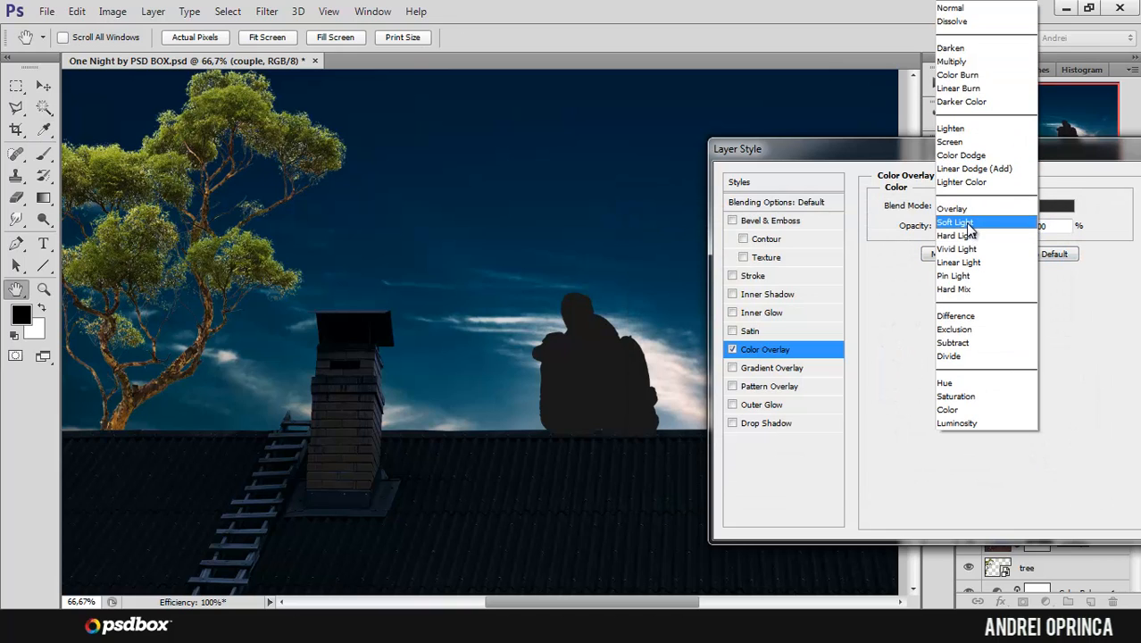
click(969, 222)
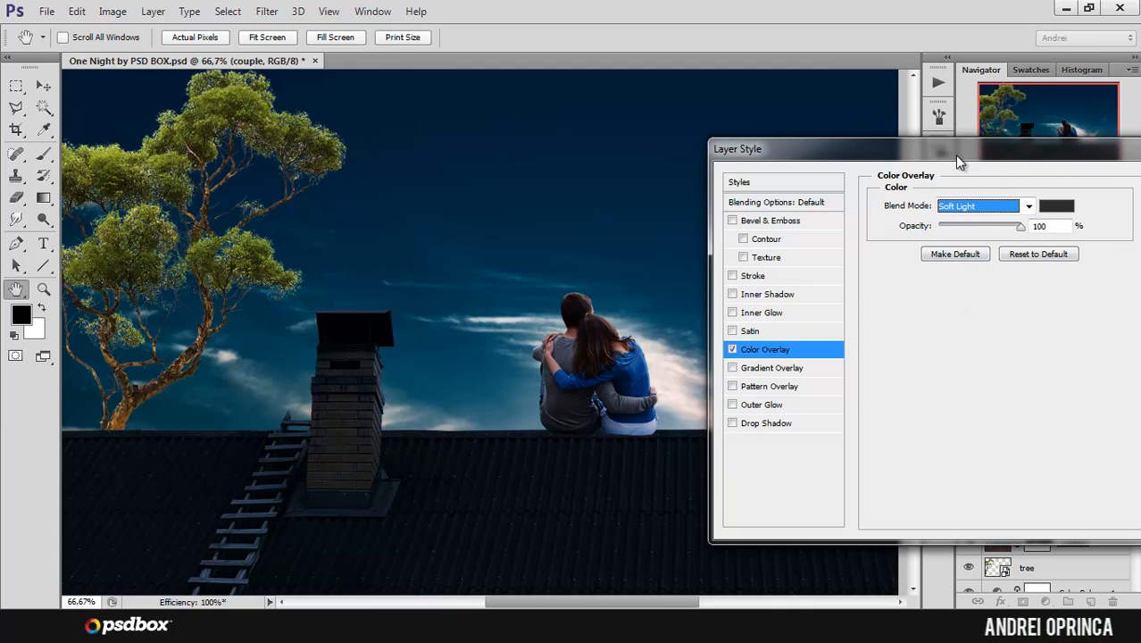
Step: Add a Gradient Overlay effect to the couple layer with Multiply blend mode, 50% opacity and 150% scale
click(769, 371)
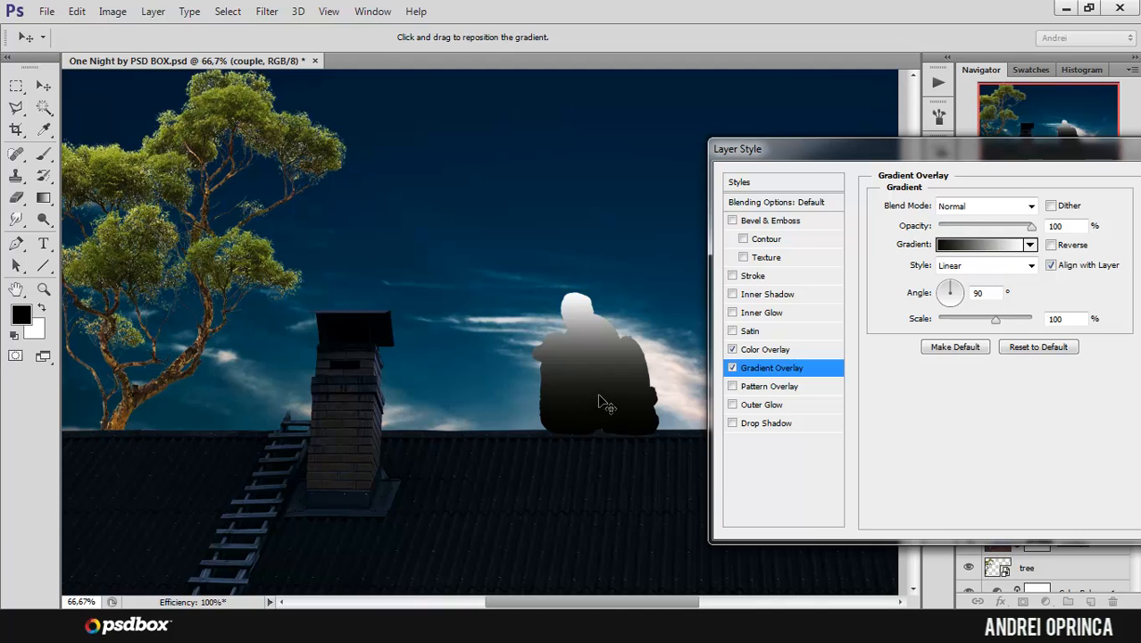
click(967, 206)
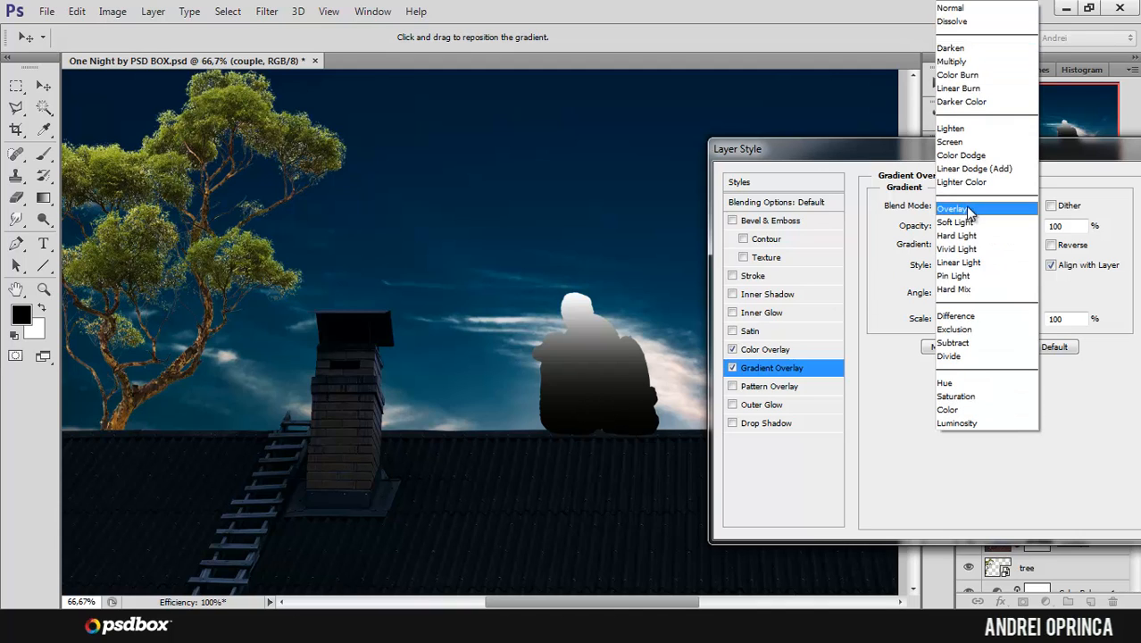
click(951, 61)
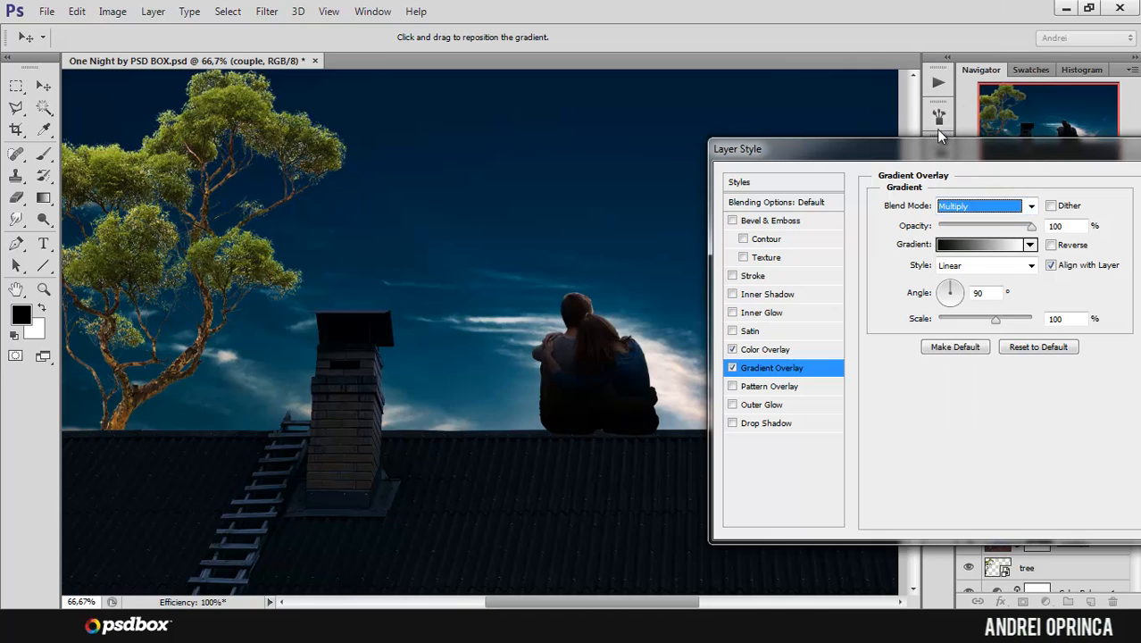
double_click(1059, 225)
text(50)
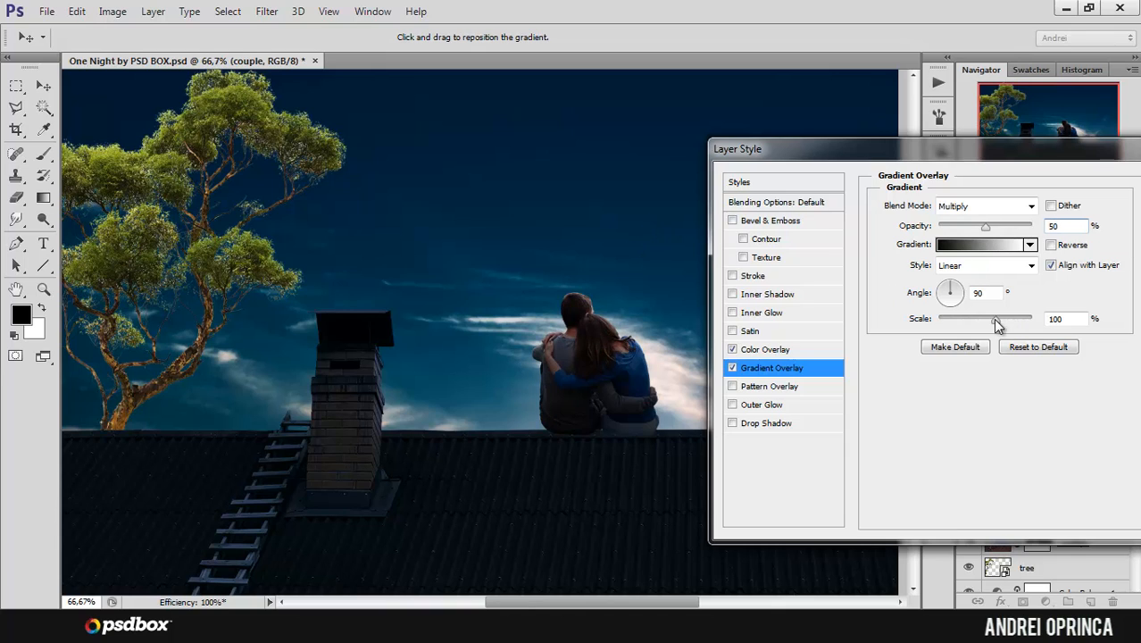
drag(996, 323, 1067, 327)
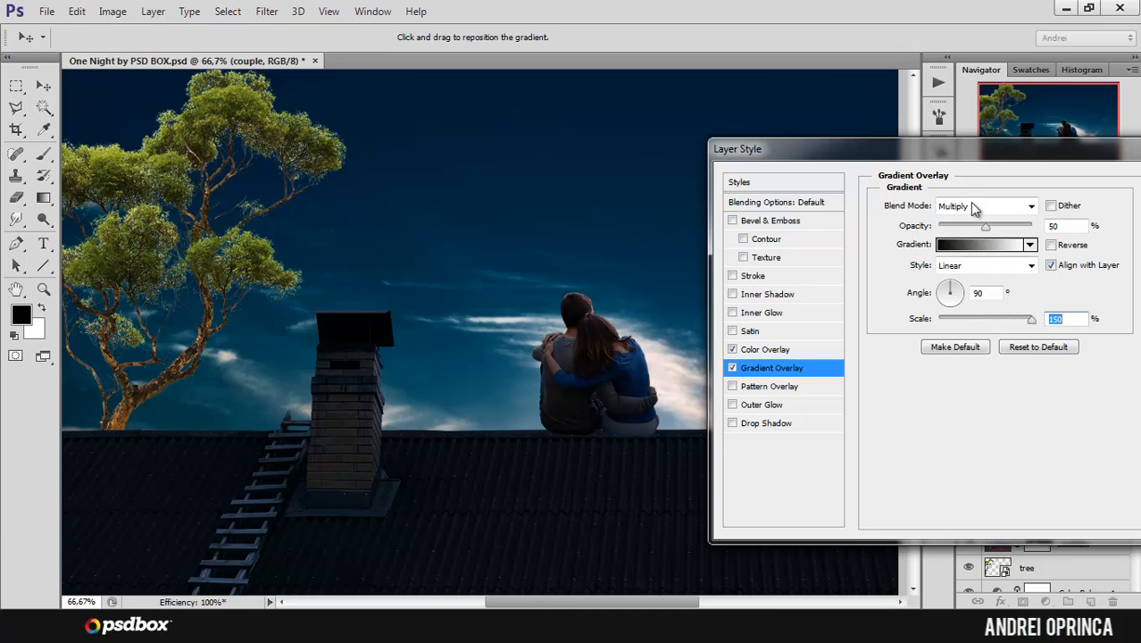
Step: Reposition the gradient overlay on the couple directly in the image and accept the layer style
drag(960, 150, 921, 156)
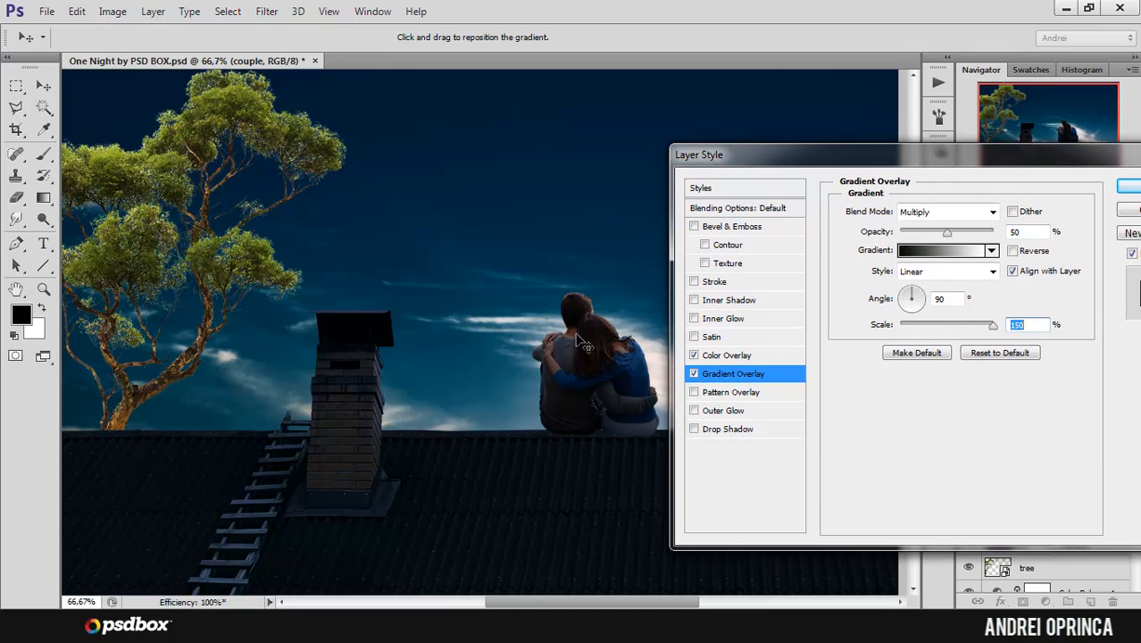
mouse_move(582, 344)
mouse_down()
mouse_move(581, 392)
mouse_move(576, 245)
mouse_move(588, 393)
mouse_move(581, 349)
mouse_up()
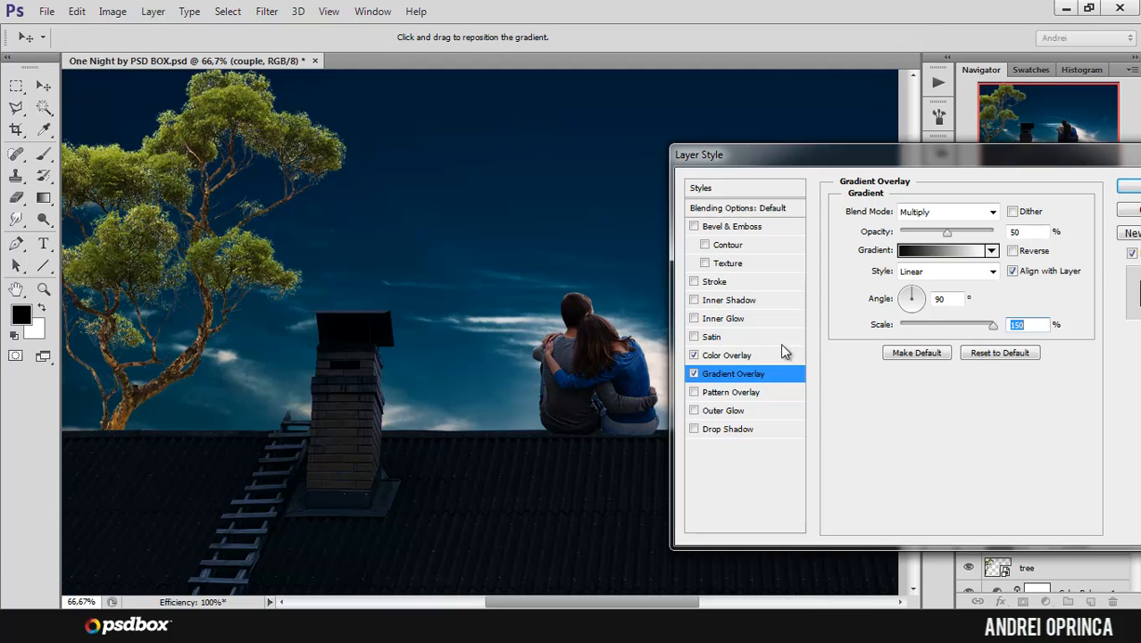
drag(1013, 168, 994, 170)
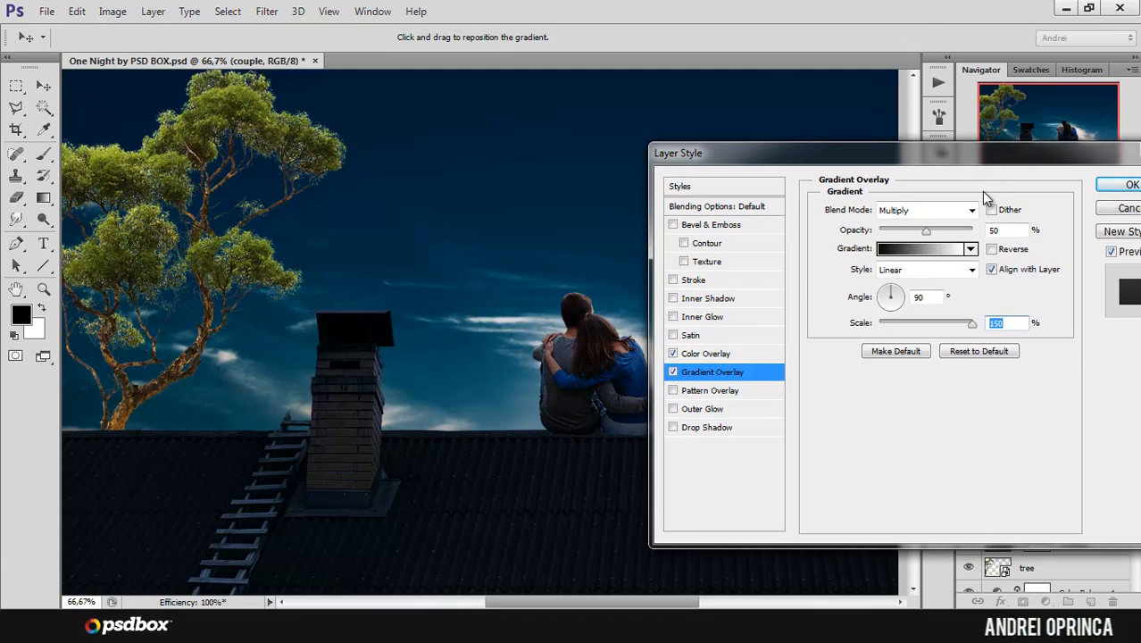
click(1114, 188)
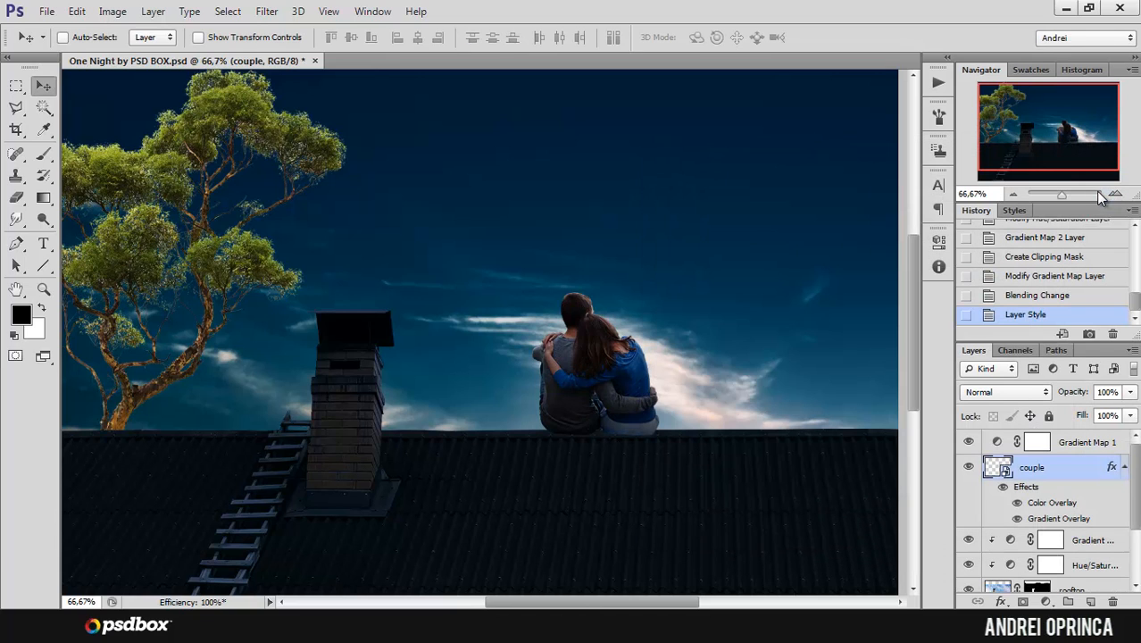
Step: Compare the couple with and without its layer effects
click(1003, 487)
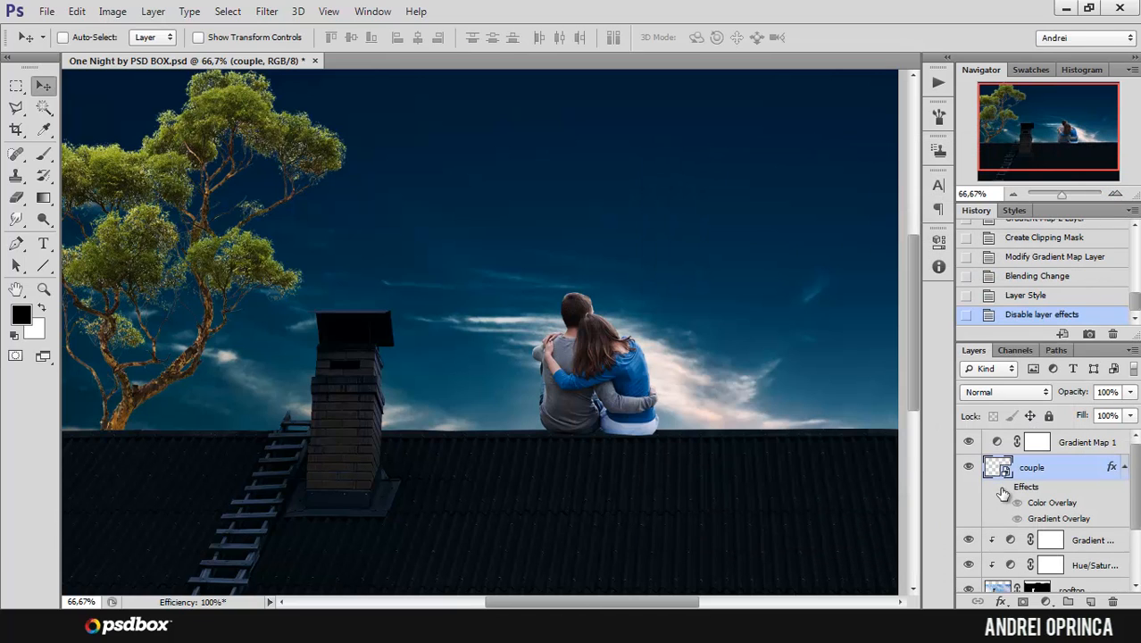
click(1004, 487)
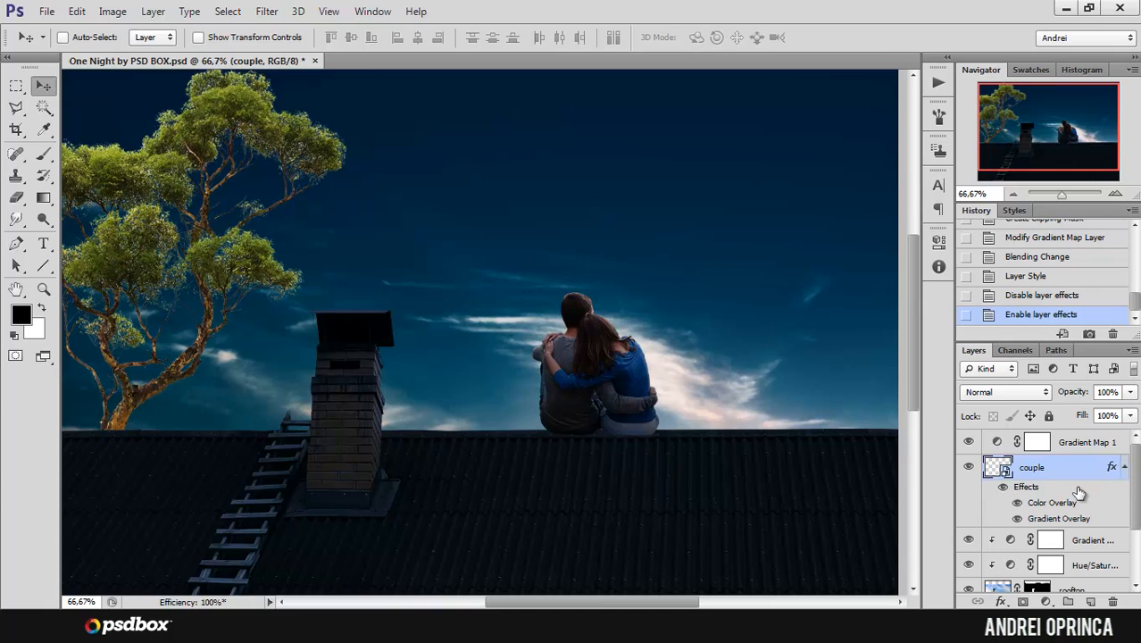
double_click(1002, 487)
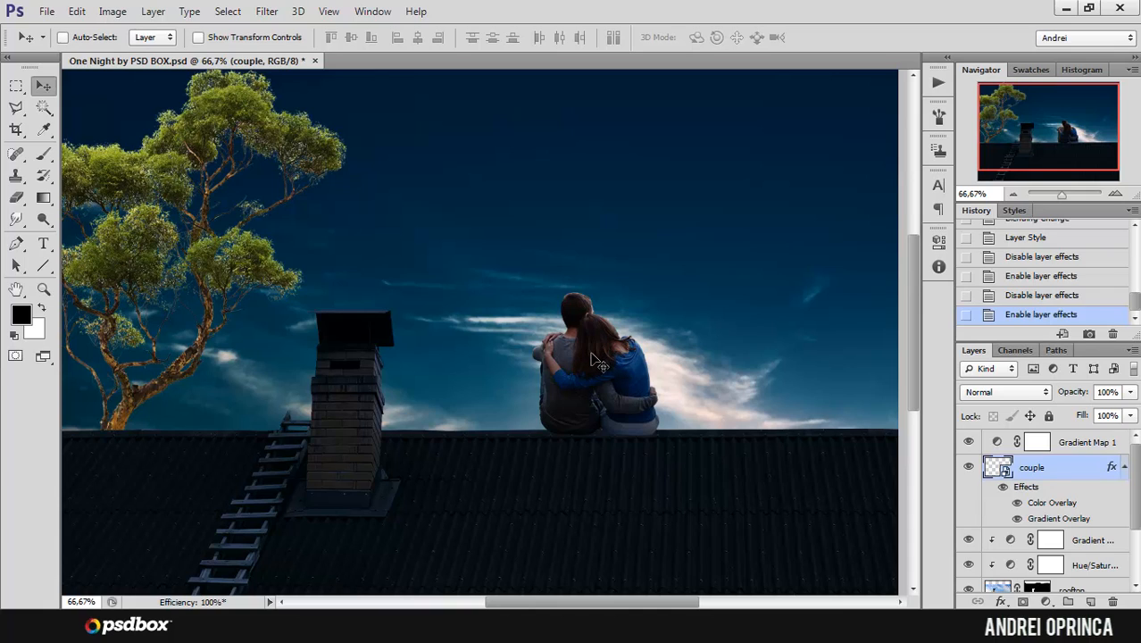
Step: Create a new layer clipped to the couple layer and name it "painted shadows"
click(1091, 601)
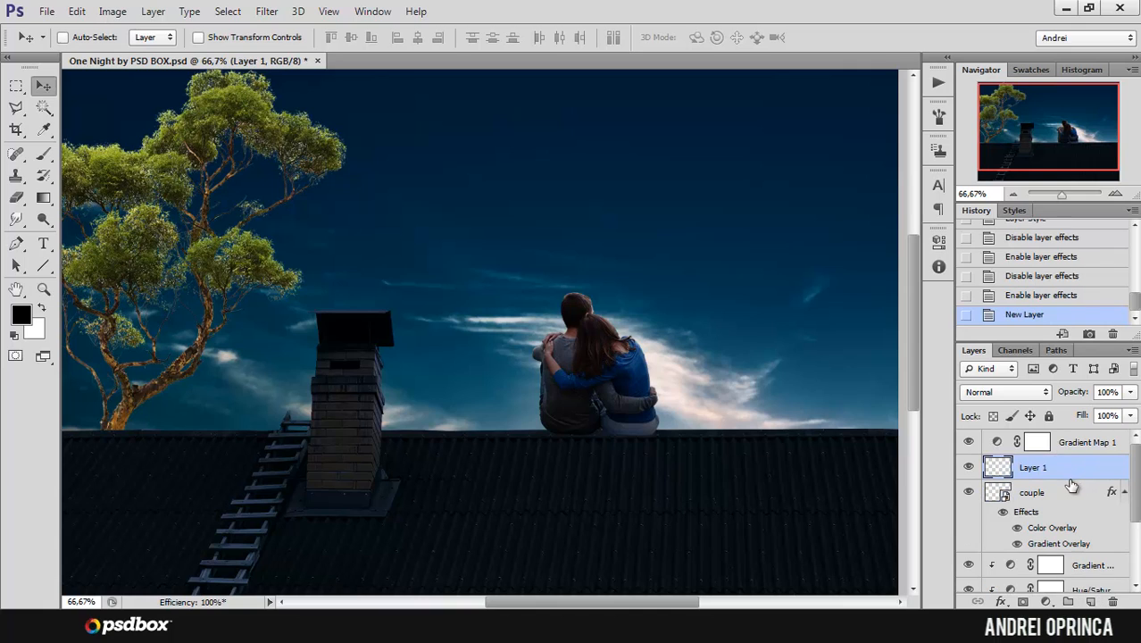
alt+click(1070, 480)
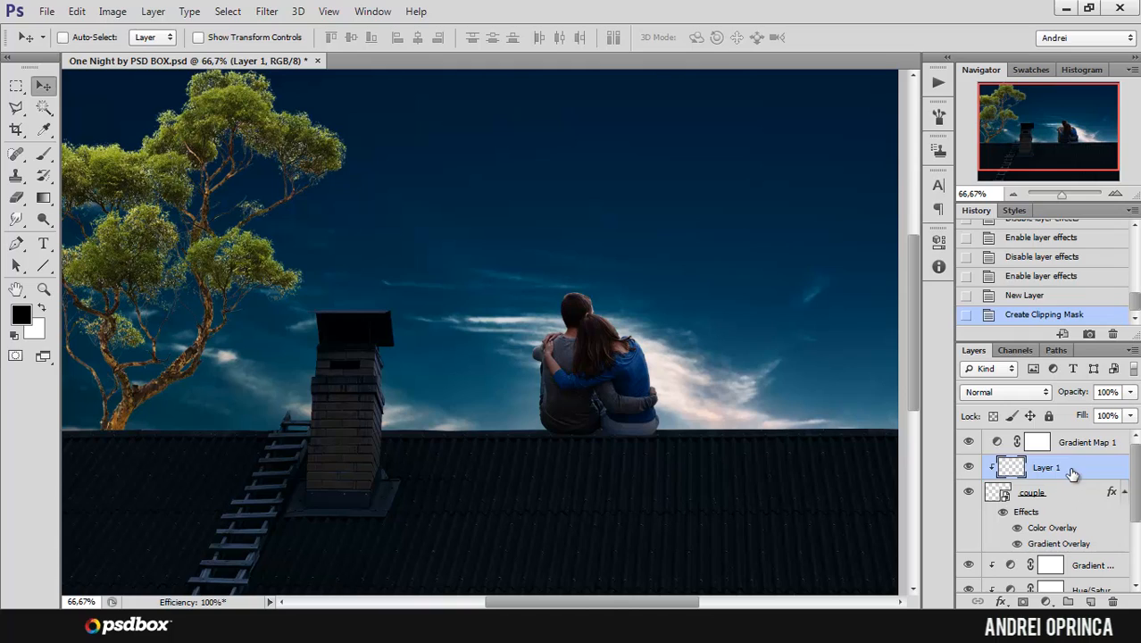
double_click(1046, 468)
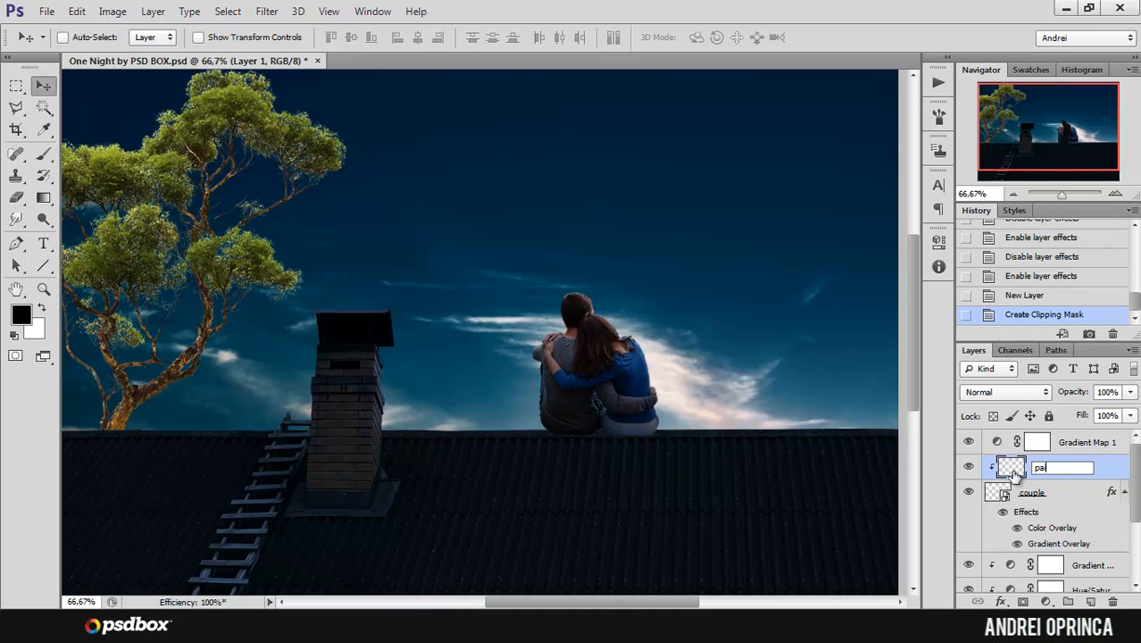
text(painted shadows)
key(Return)
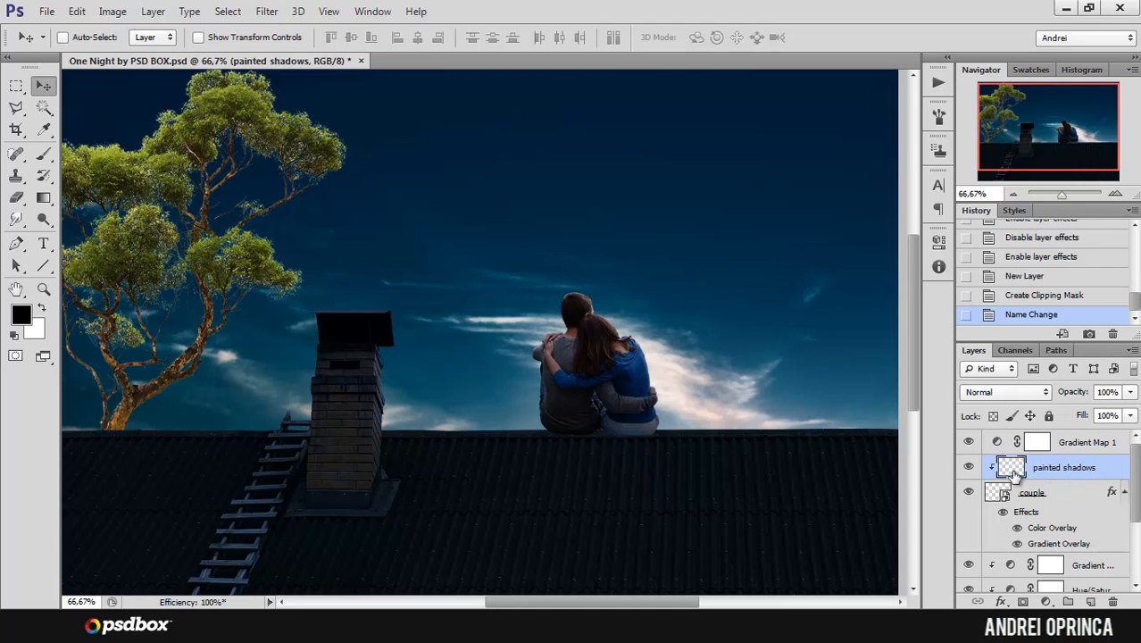
Step: Set up a soft round Brush at 133 px with 0% hardness, 27% opacity and 20% flow for painting on the couple
ctrl+click(537, 300)
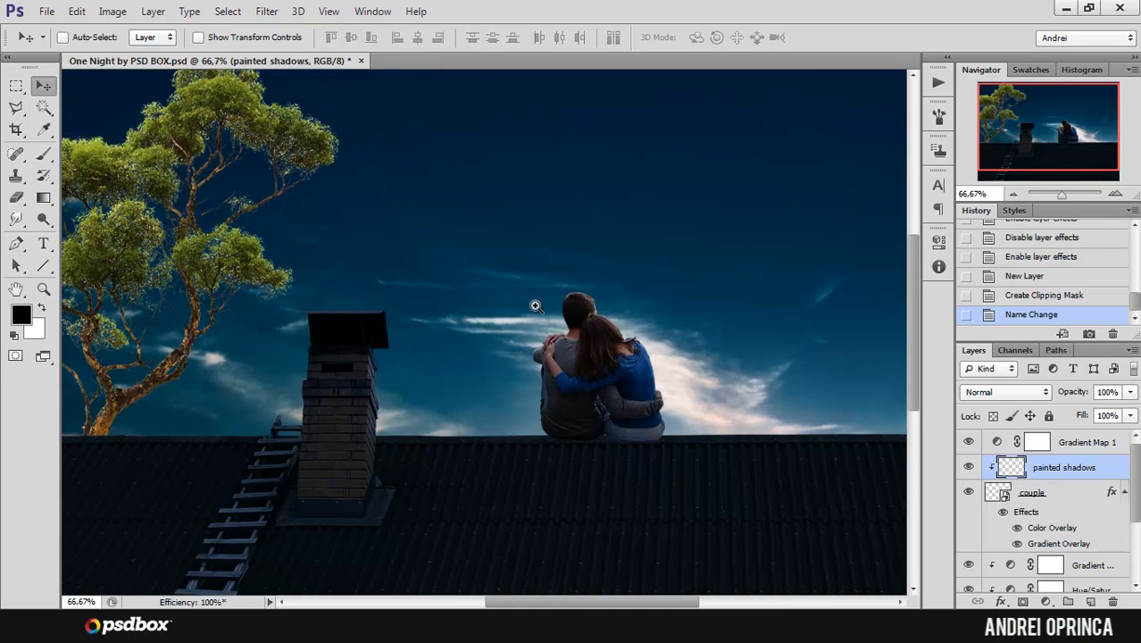
ctrl+click(537, 300)
drag(652, 333, 578, 243)
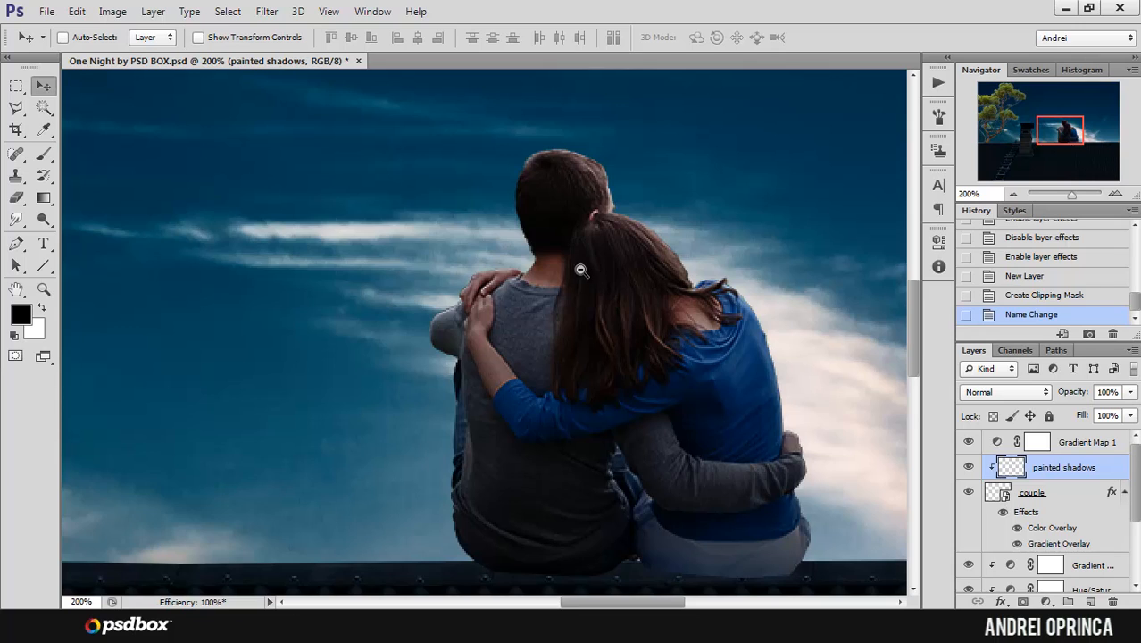
alt+click(581, 269)
drag(624, 293, 569, 274)
click(41, 153)
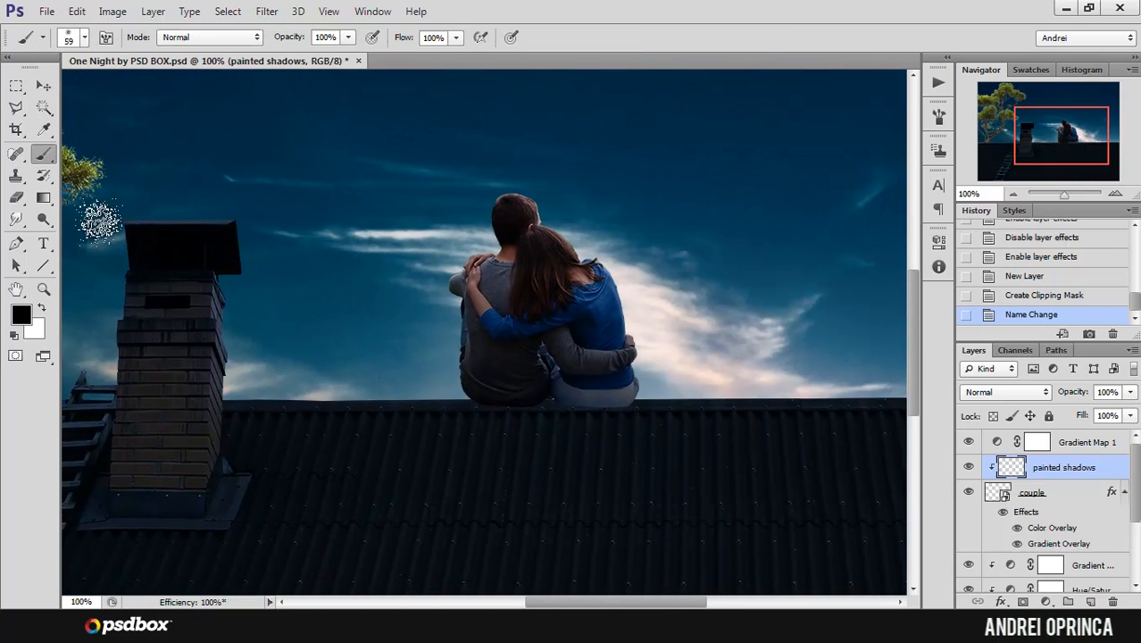
right_click(460, 226)
click(552, 335)
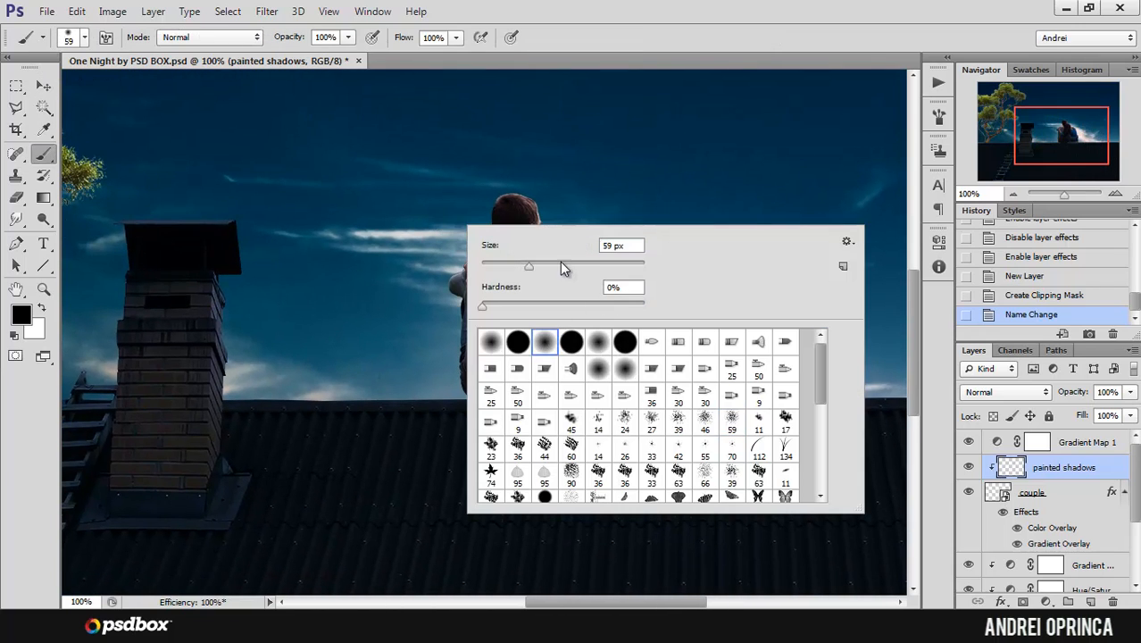
key(Return)
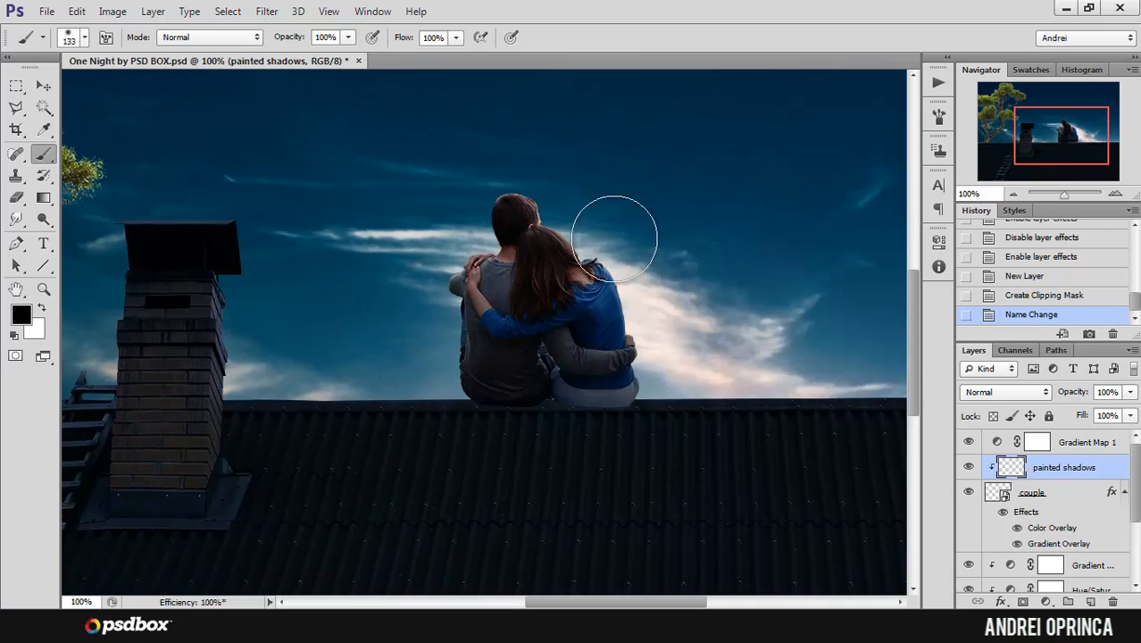
click(349, 37)
click(455, 37)
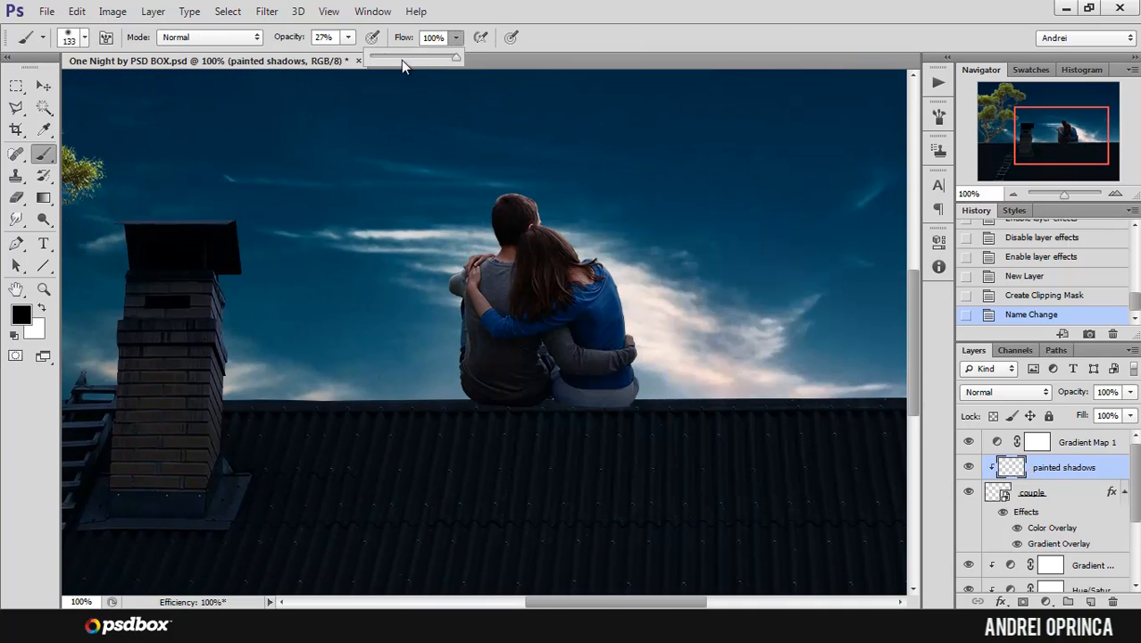
drag(401, 59, 384, 55)
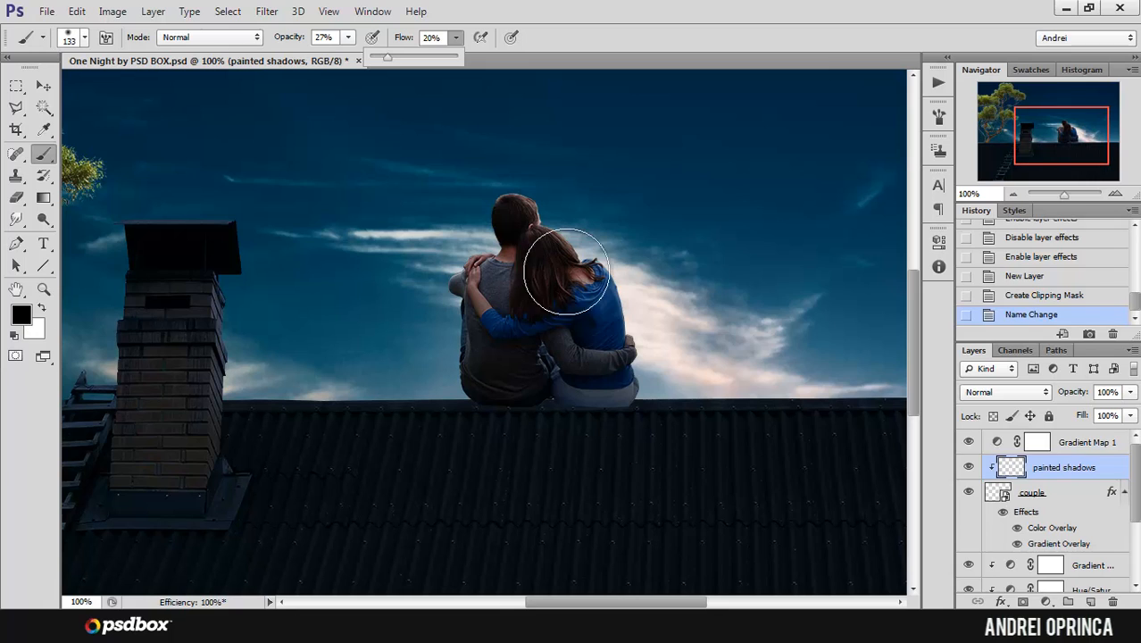
Step: Try black shadow strokes on the woman's back with a 79 px brush and revert to the state before painting
right_click(660, 262)
click(739, 304)
click(614, 292)
mouse_move(614, 298)
mouse_down()
mouse_move(588, 310)
mouse_move(567, 278)
mouse_up()
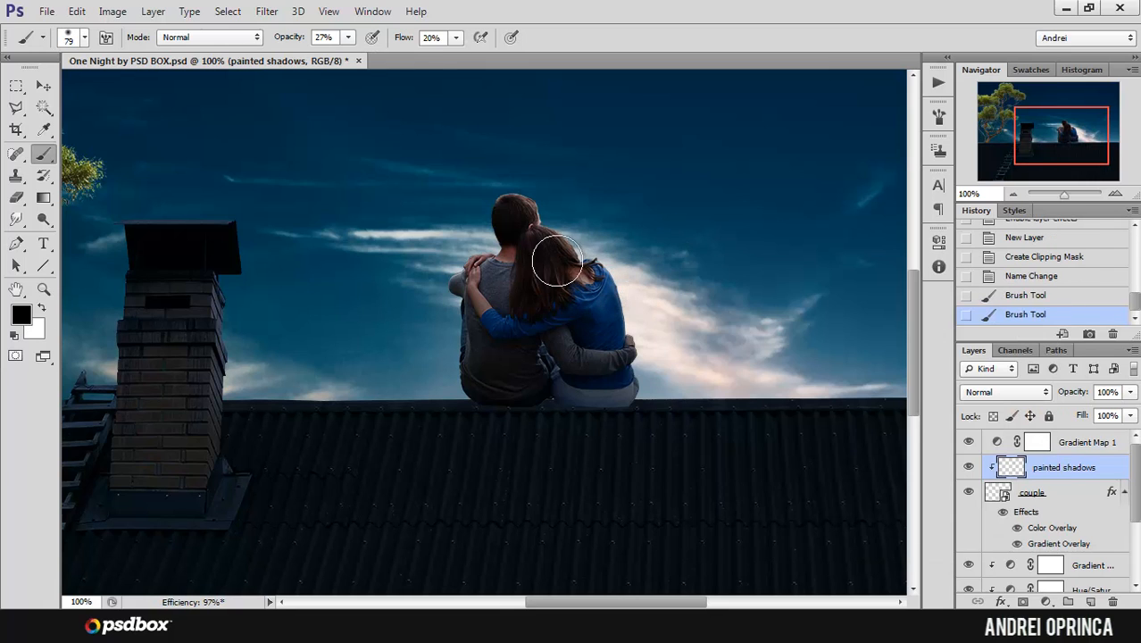
click(1017, 278)
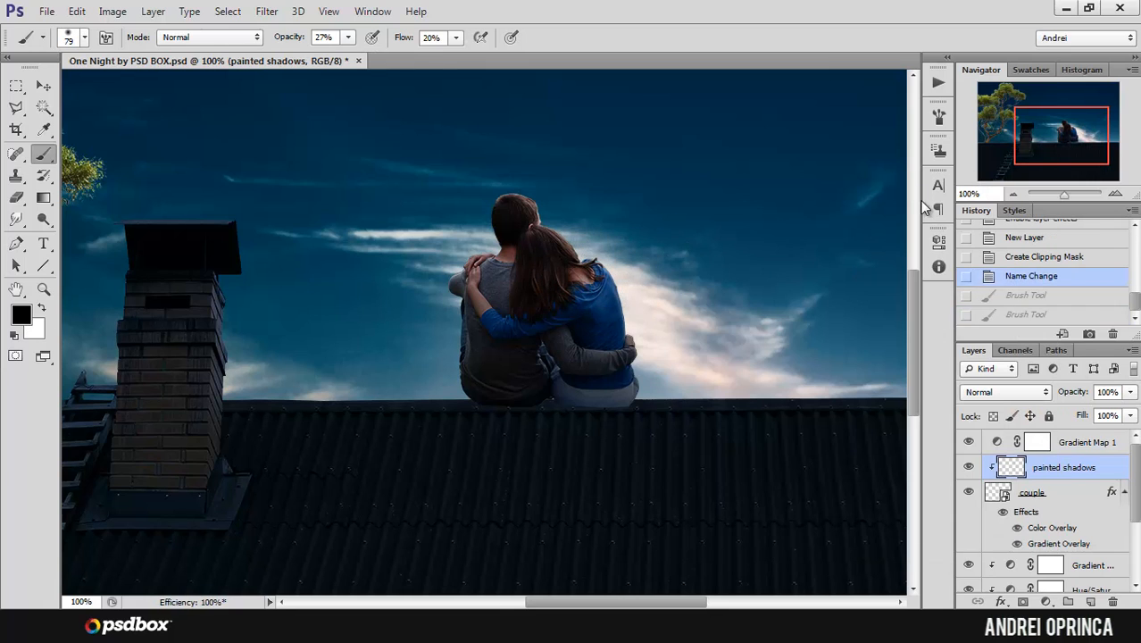
Step: Turn off Shape Dynamics for the brush and close the brush settings
click(938, 153)
click(666, 168)
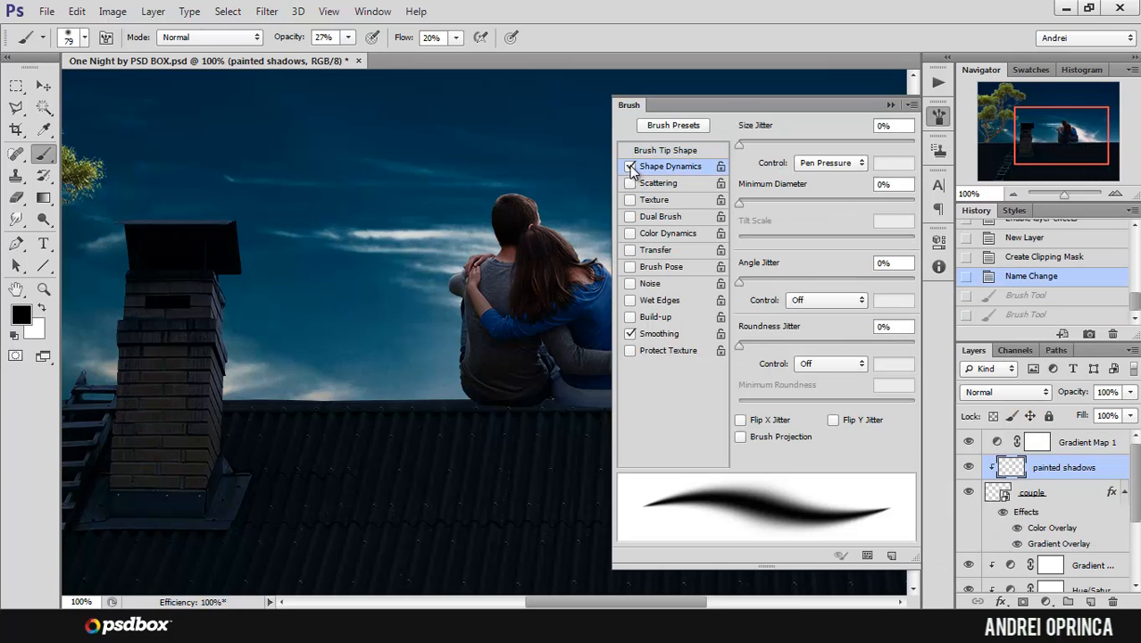
click(630, 166)
click(889, 106)
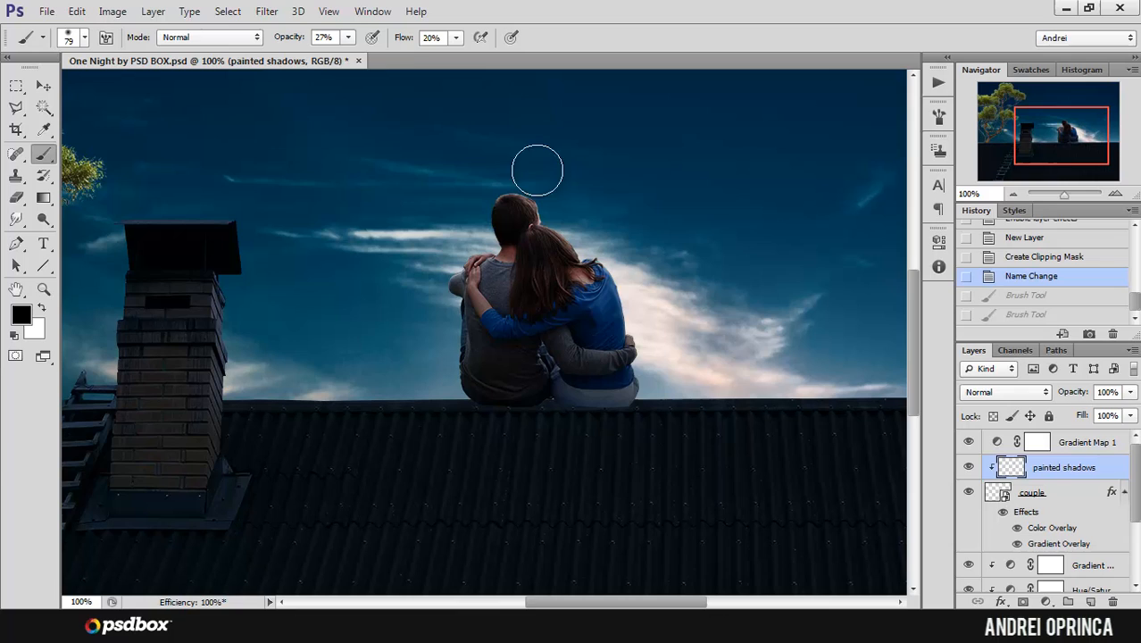
Step: Lower the brush opacity to 18% and flow to 14%, keeping the painted shadows layer as the target
click(348, 37)
drag(335, 55, 340, 56)
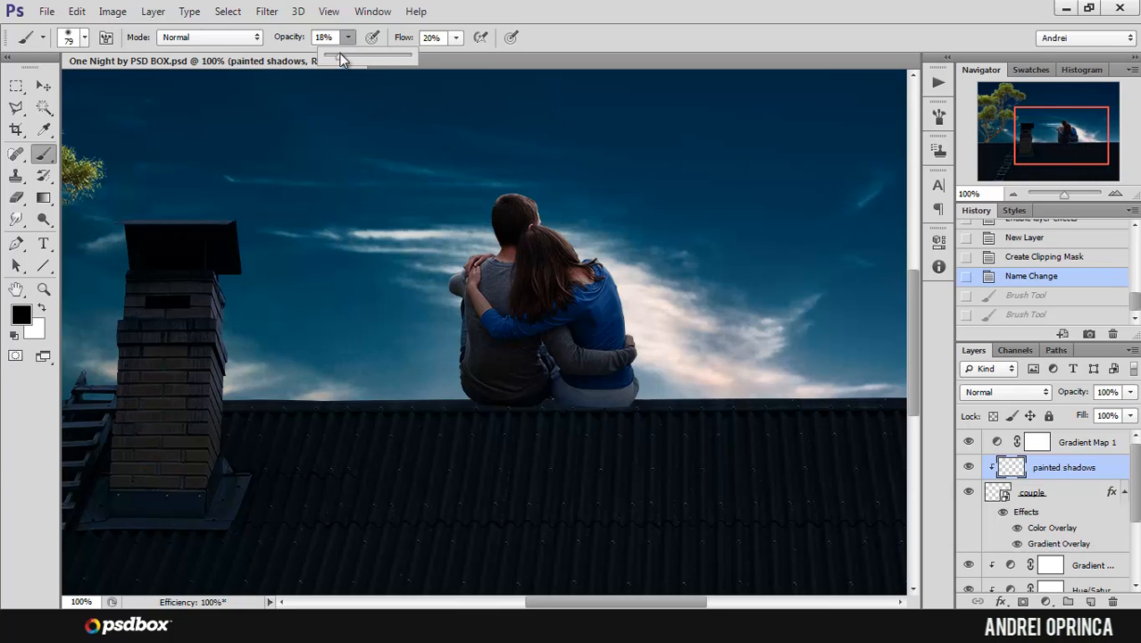
click(459, 38)
drag(456, 55, 452, 55)
click(1023, 459)
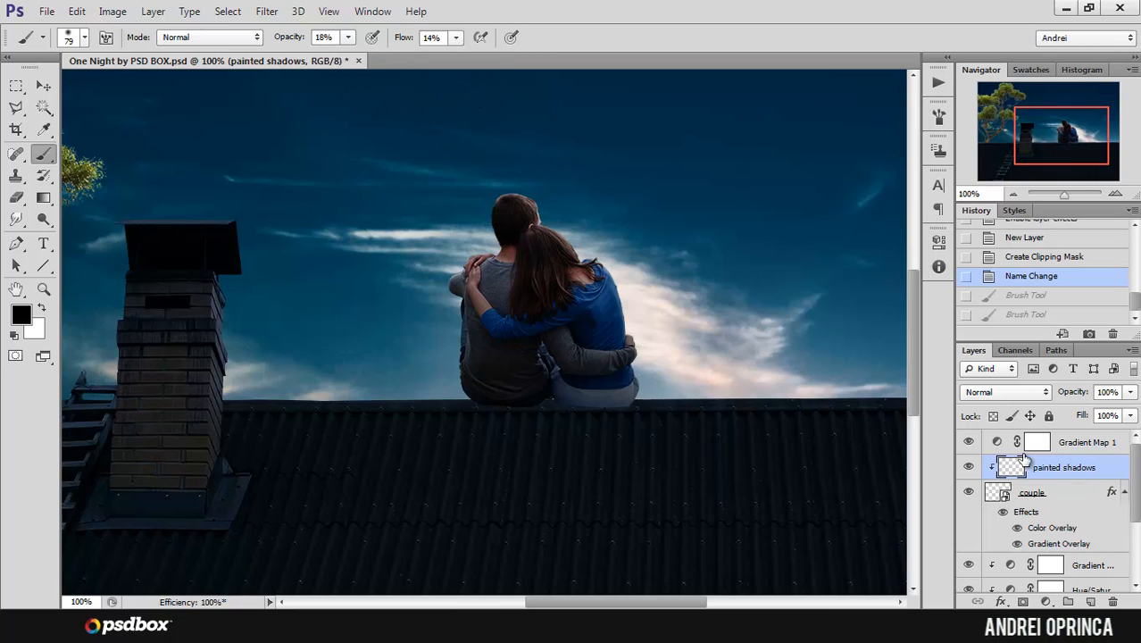
Step: Paint soft black shadows on the man's back and around the woman's arm with a 45 px brush
ctrl+click(496, 256)
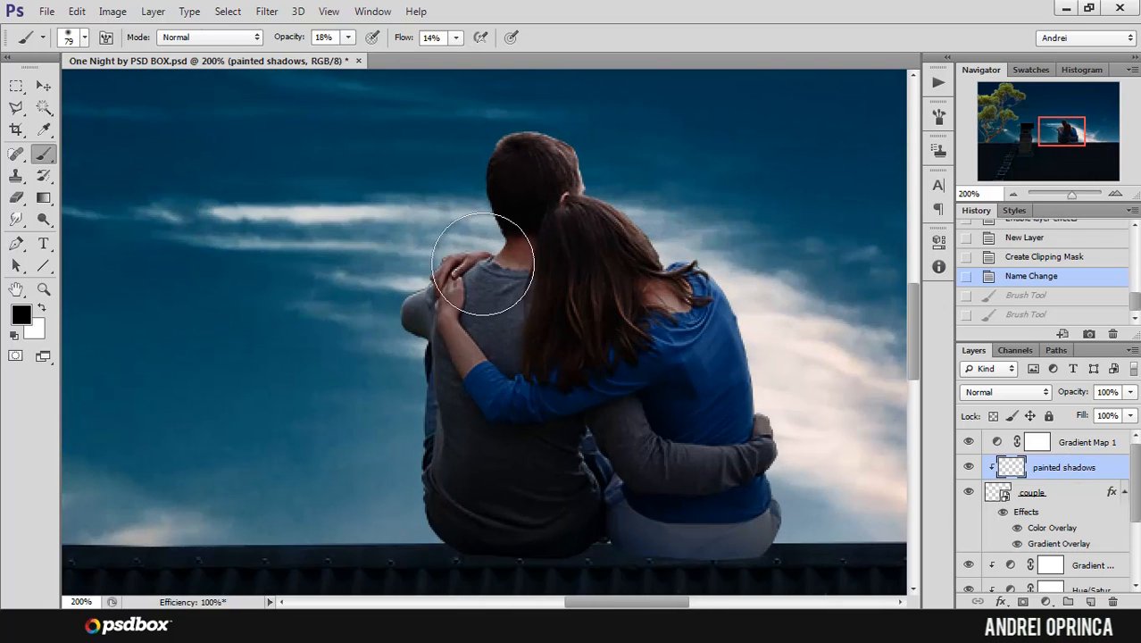
key(bracketleft)
key(bracketleft)
key(bracketleft)
key(bracketleft)
drag(464, 289, 470, 361)
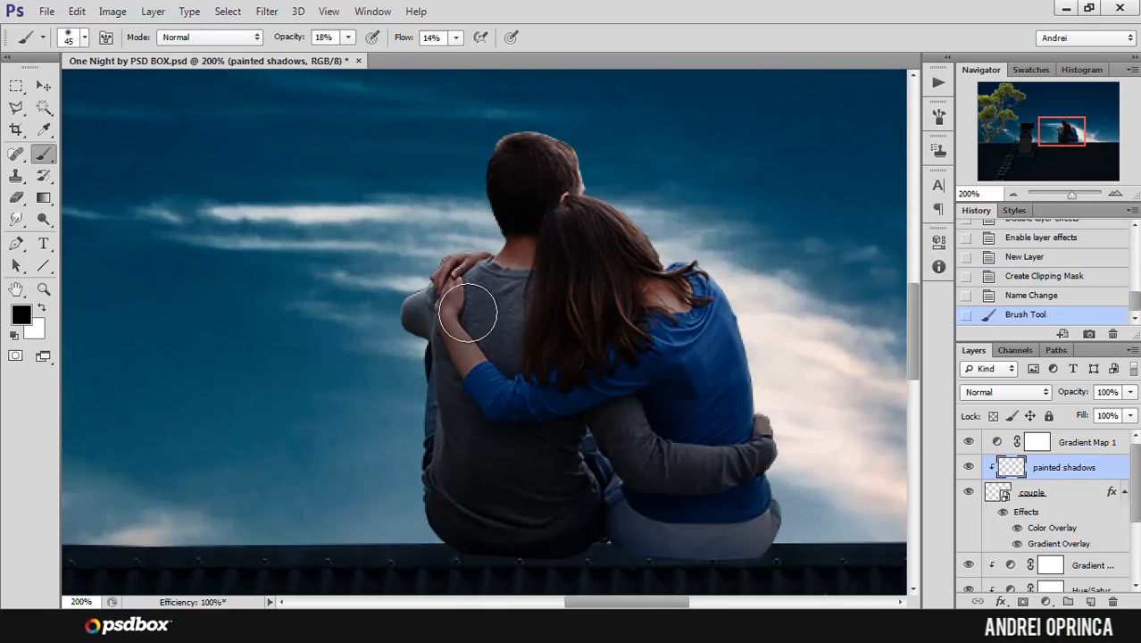
mouse_move(471, 311)
mouse_down()
mouse_move(479, 369)
mouse_move(463, 327)
mouse_move(510, 378)
mouse_up()
mouse_move(520, 316)
mouse_down()
mouse_move(489, 406)
mouse_move(440, 407)
mouse_up()
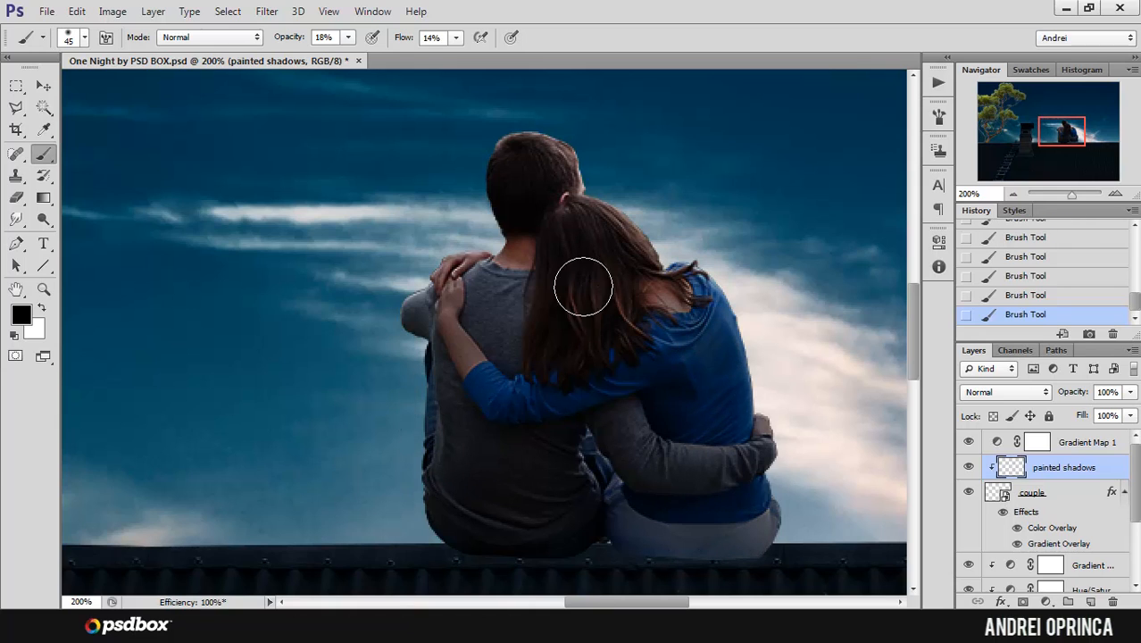
Step: Paint soft black shadows on the woman's sleeve around the man's back with a 40 px brush
alt+click(718, 313)
alt+click(718, 313)
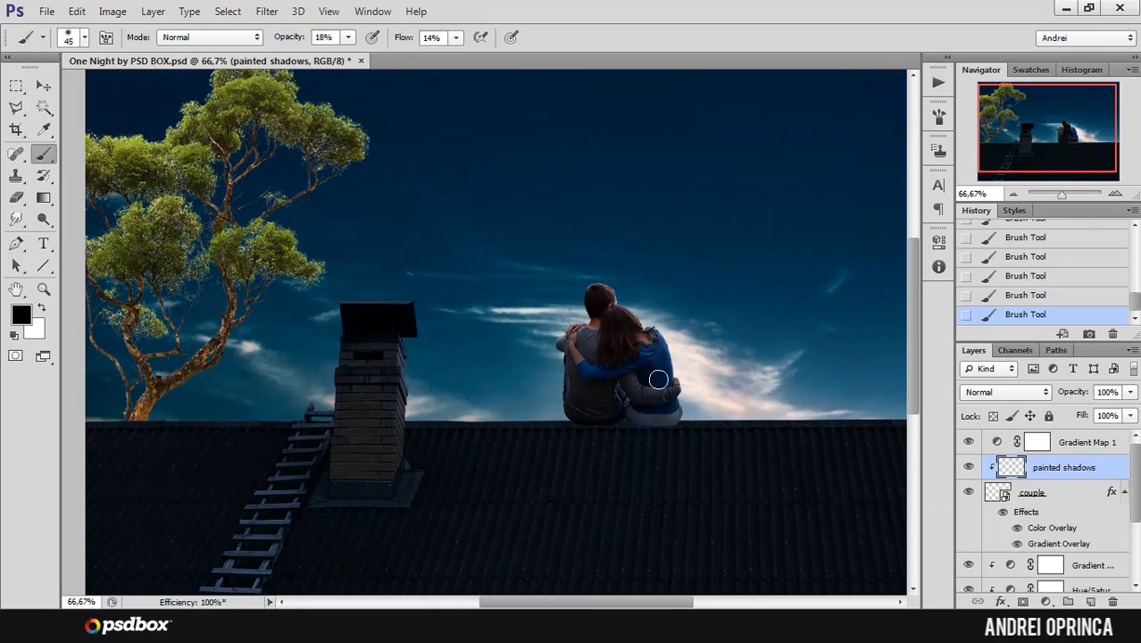
ctrl+click(595, 366)
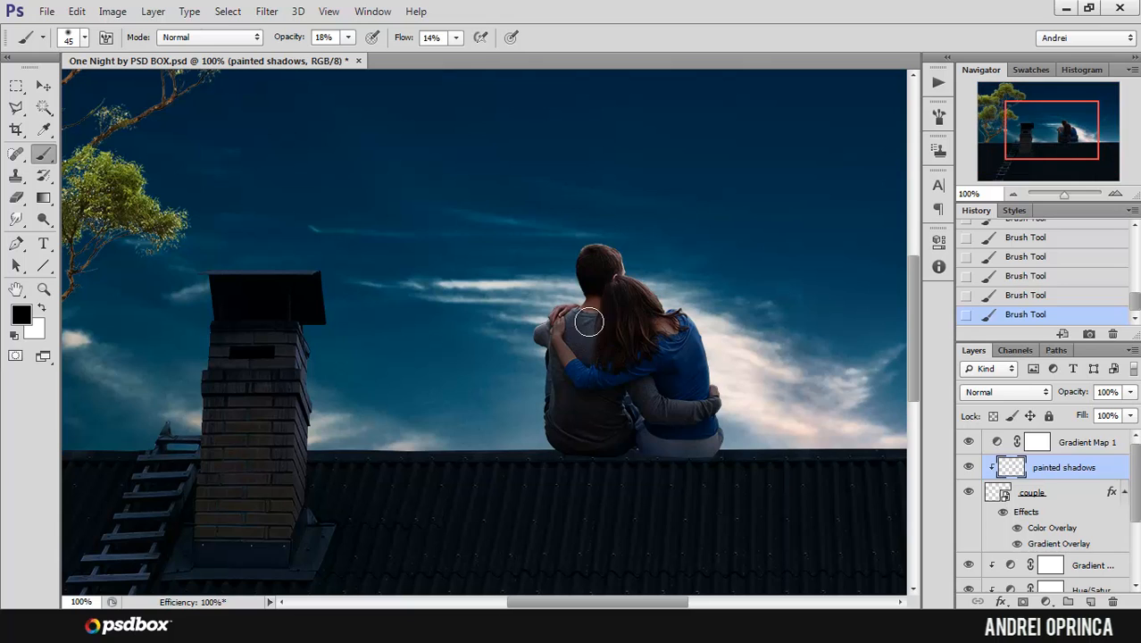
ctrl+click(591, 321)
key(bracketleft)
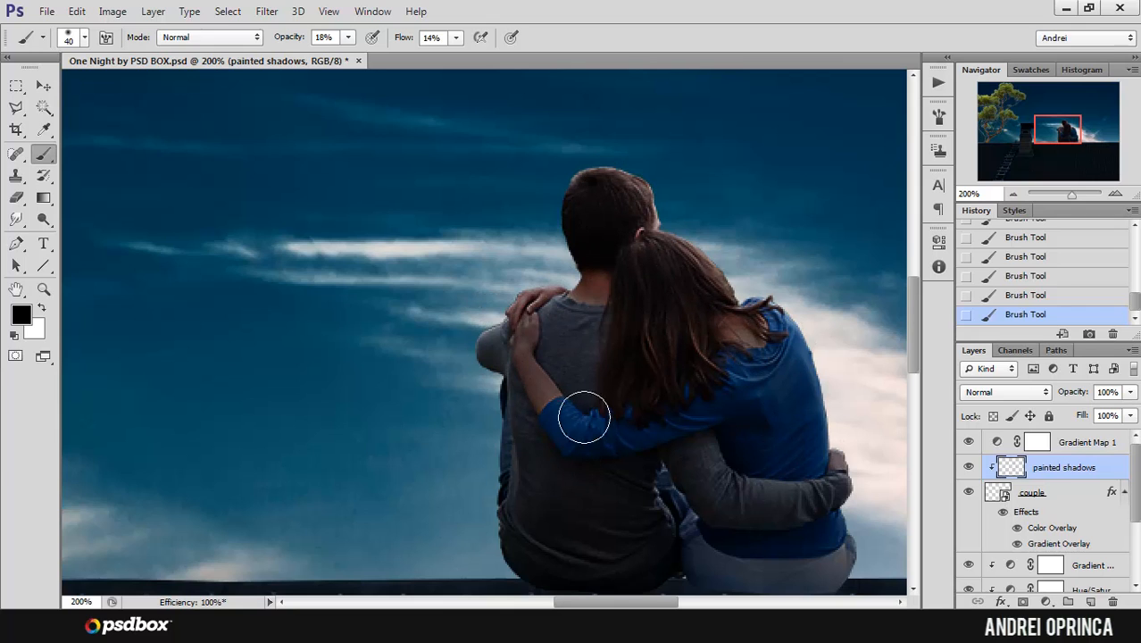
drag(598, 431, 571, 381)
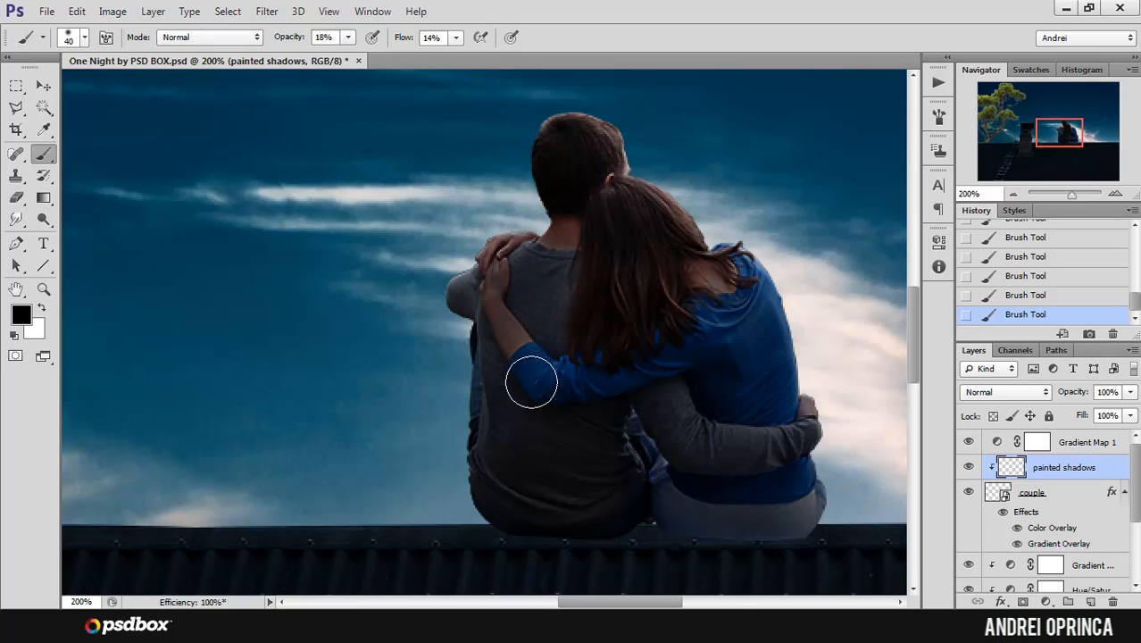
Step: Lightly erase excess shadow near the woman's hand and forearm with the Eraser at 9% opacity and 12% flow, sized below 45 px
key(e)
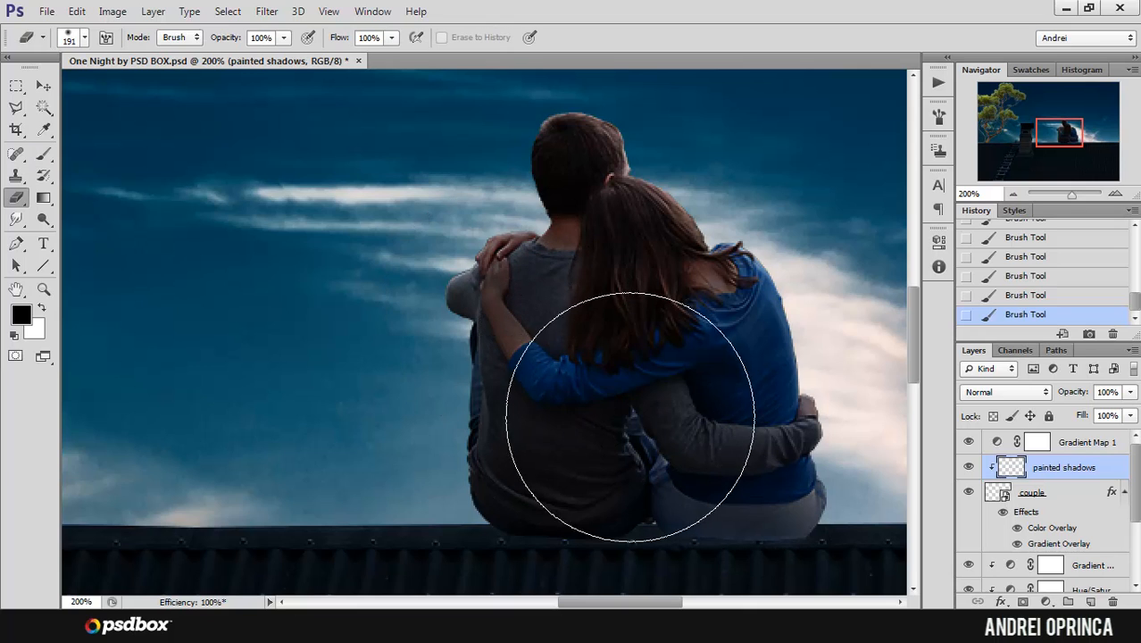
right_click(578, 310)
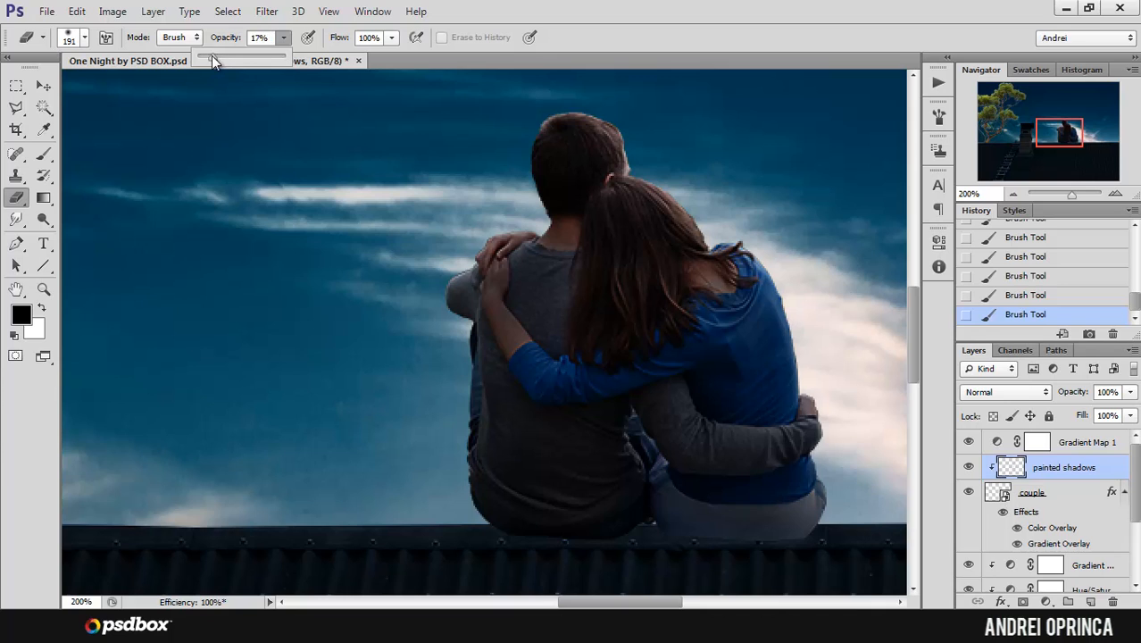
click(390, 39)
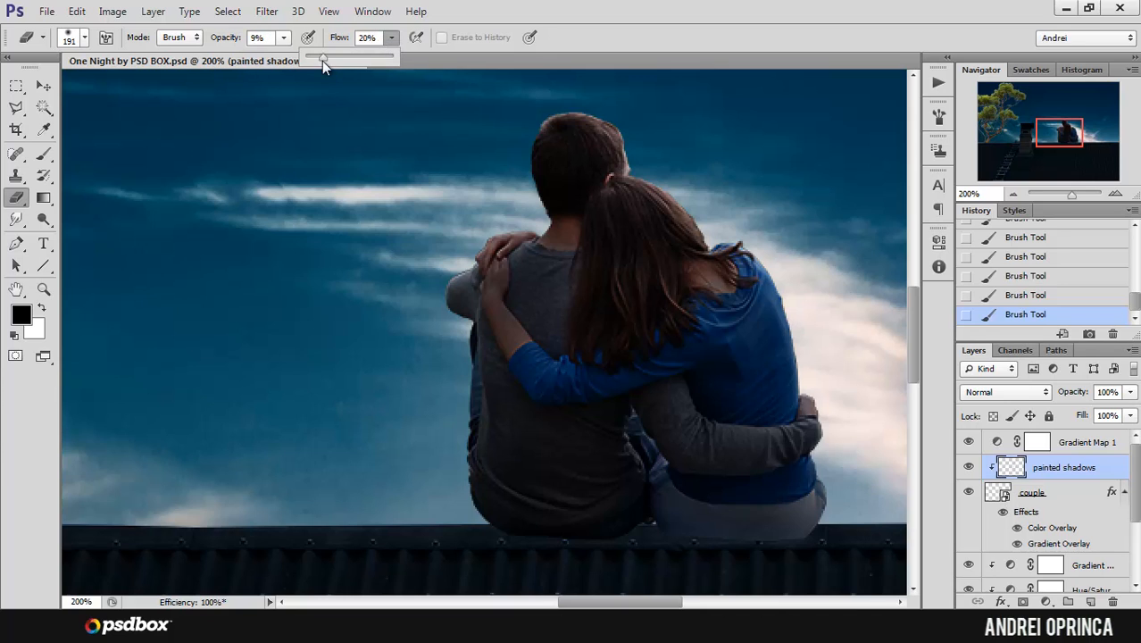
drag(321, 59, 317, 59)
key(bracketleft)
key(bracketleft)
key(bracketleft)
key(bracketleft)
key(bracketleft)
key(bracketleft)
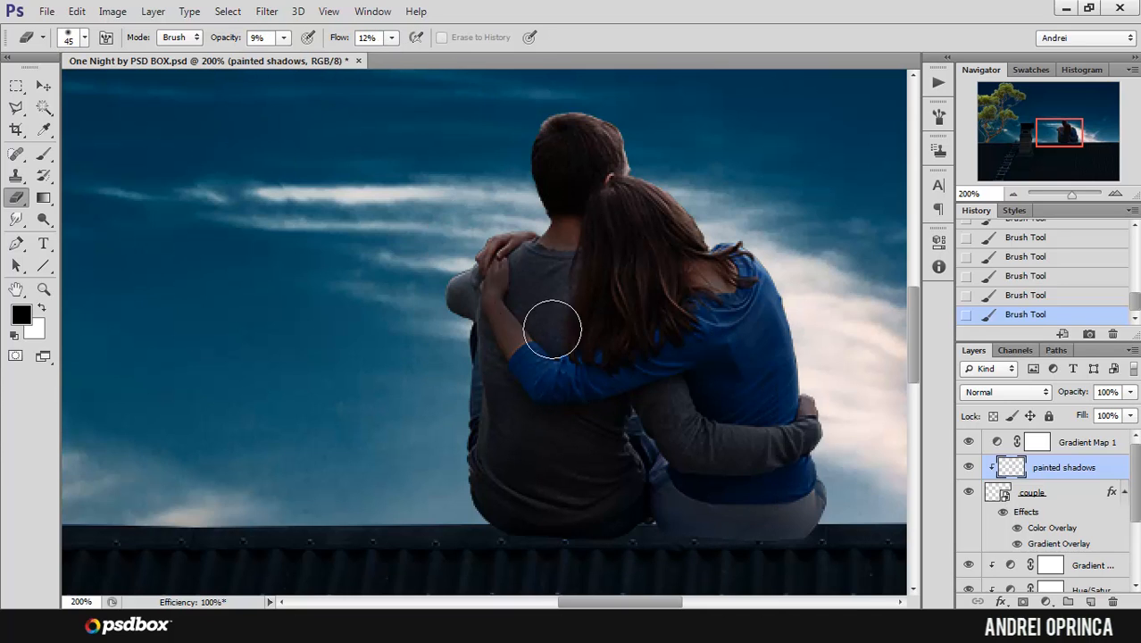
key(bracketleft)
key(bracketleft)
key(bracketleft)
mouse_move(514, 277)
mouse_down()
mouse_move(516, 329)
mouse_move(523, 266)
mouse_up()
drag(522, 266, 540, 310)
Step: Paint soft black shadows along the woman's blue sleeve and the man's arm around her waist with the 40 px brush
key(b)
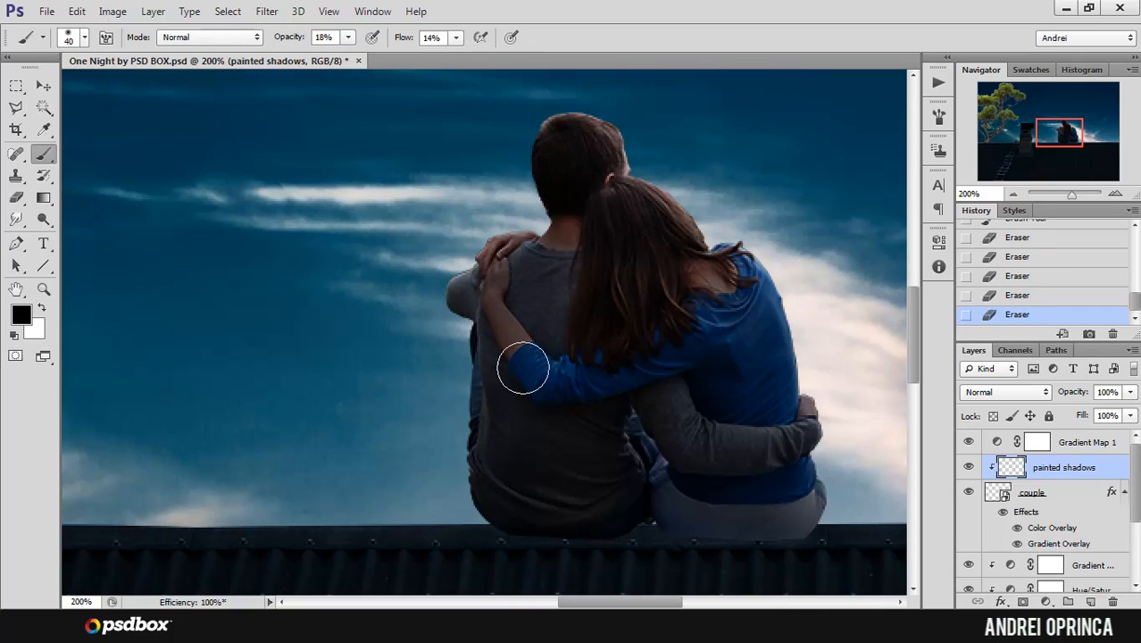
mouse_move(523, 368)
mouse_down()
mouse_move(539, 382)
mouse_move(608, 386)
mouse_move(680, 335)
mouse_move(677, 391)
mouse_up()
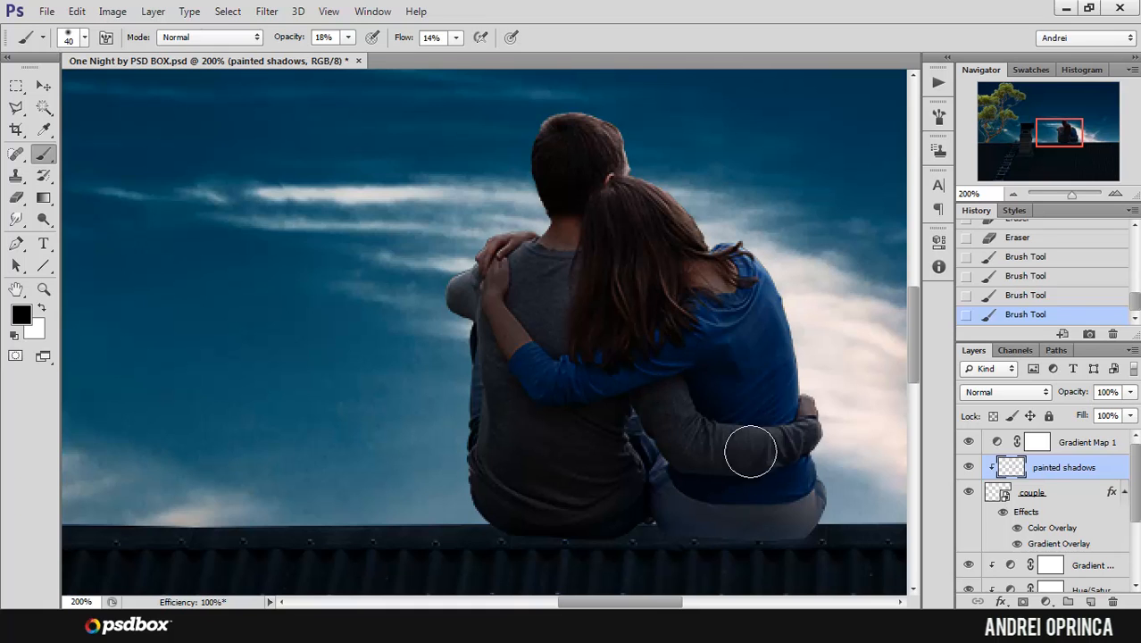
drag(750, 451, 814, 468)
mouse_move(814, 468)
mouse_down()
mouse_move(730, 522)
mouse_move(731, 407)
mouse_up()
Step: Darken the lower edge of the woman's jeans with a 17 px brush at 32% opacity and 26% flow
ctrl+click(752, 485)
ctrl+click(747, 442)
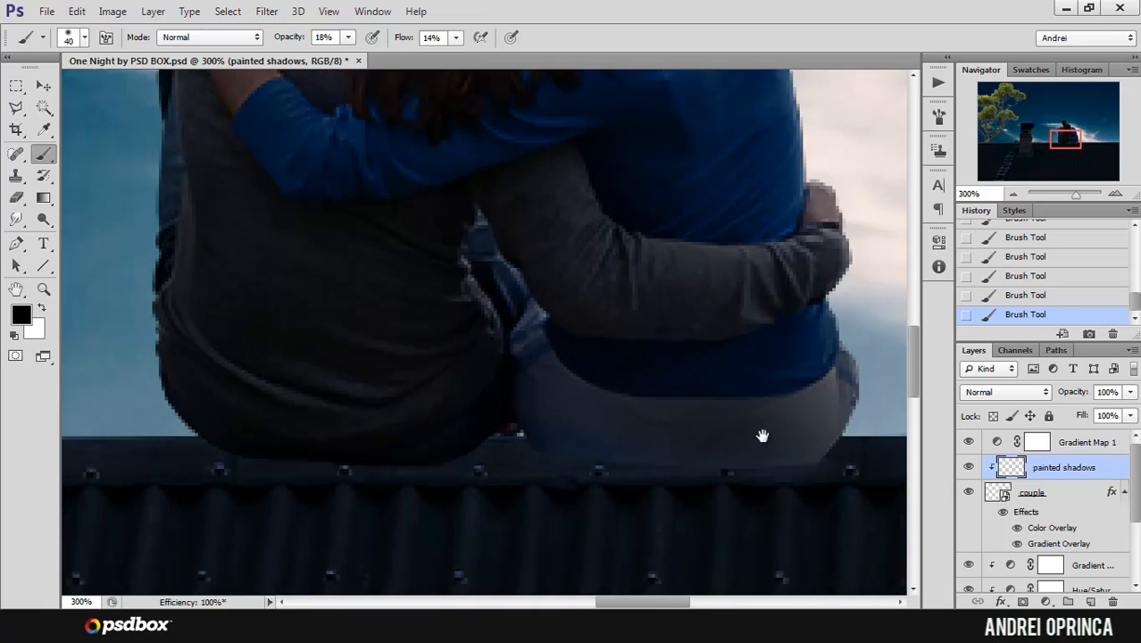
ctrl+click(763, 435)
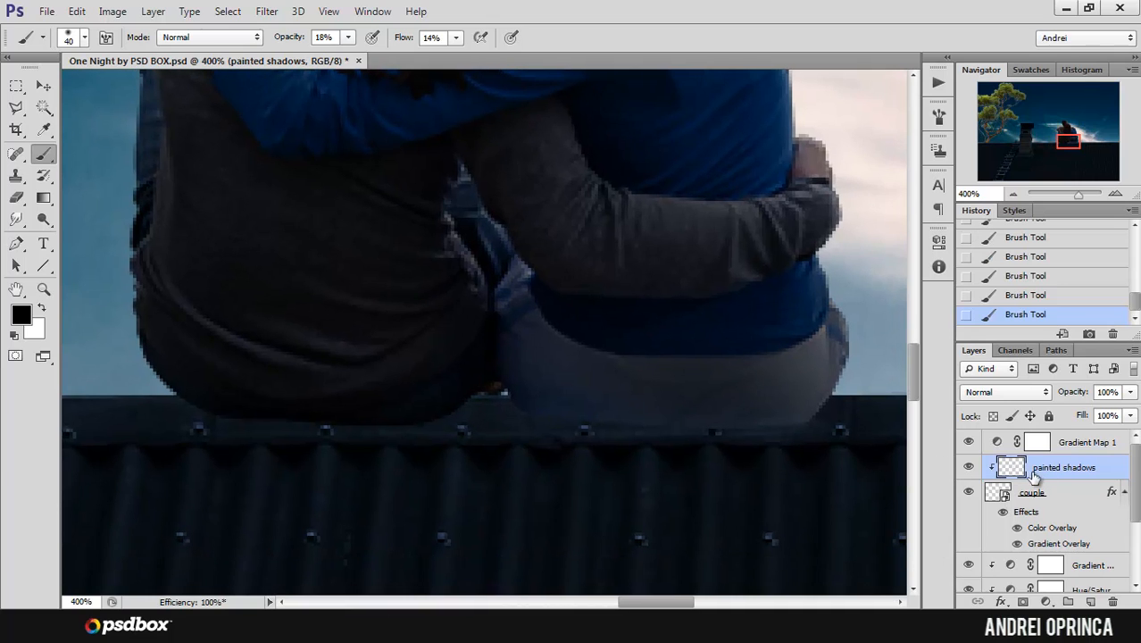
right_click(621, 272)
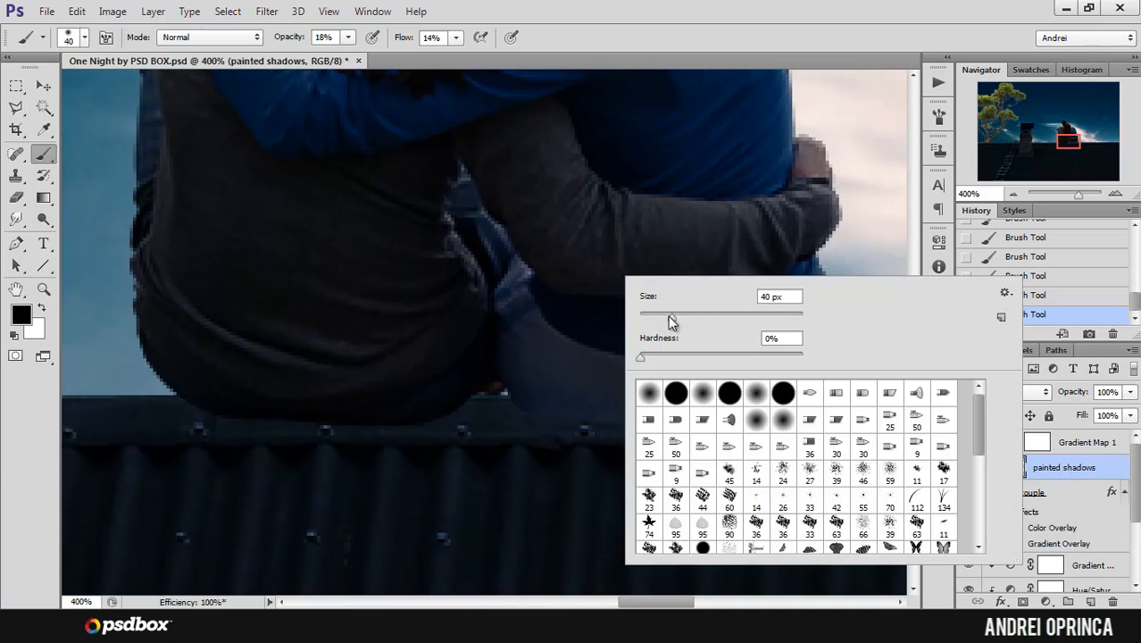
drag(671, 321, 650, 330)
click(348, 37)
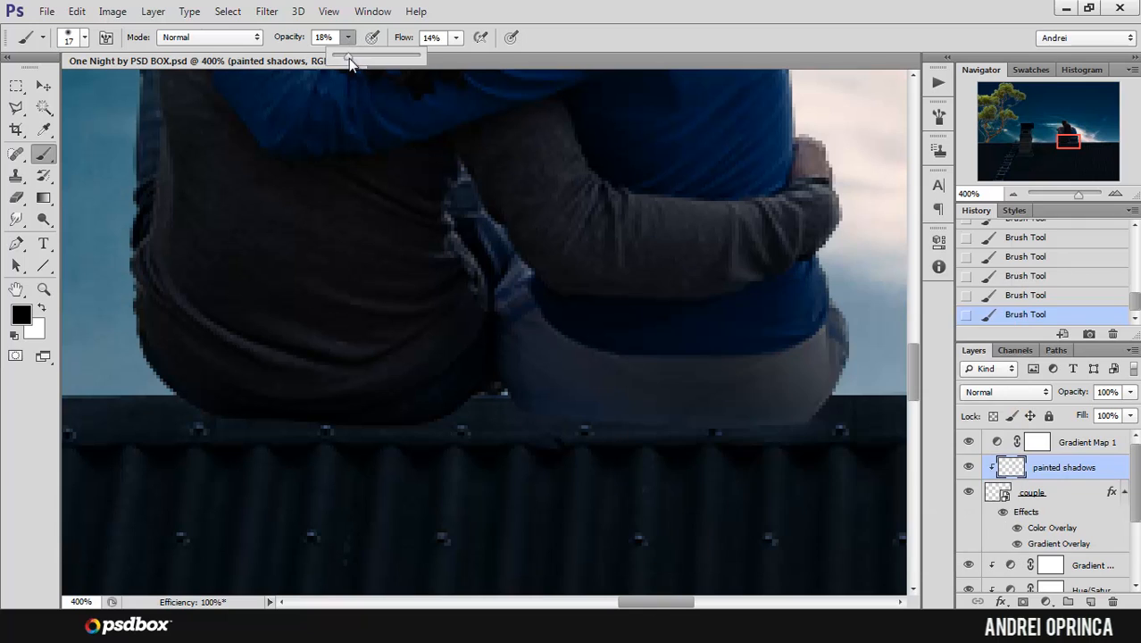
drag(348, 58, 360, 58)
click(455, 37)
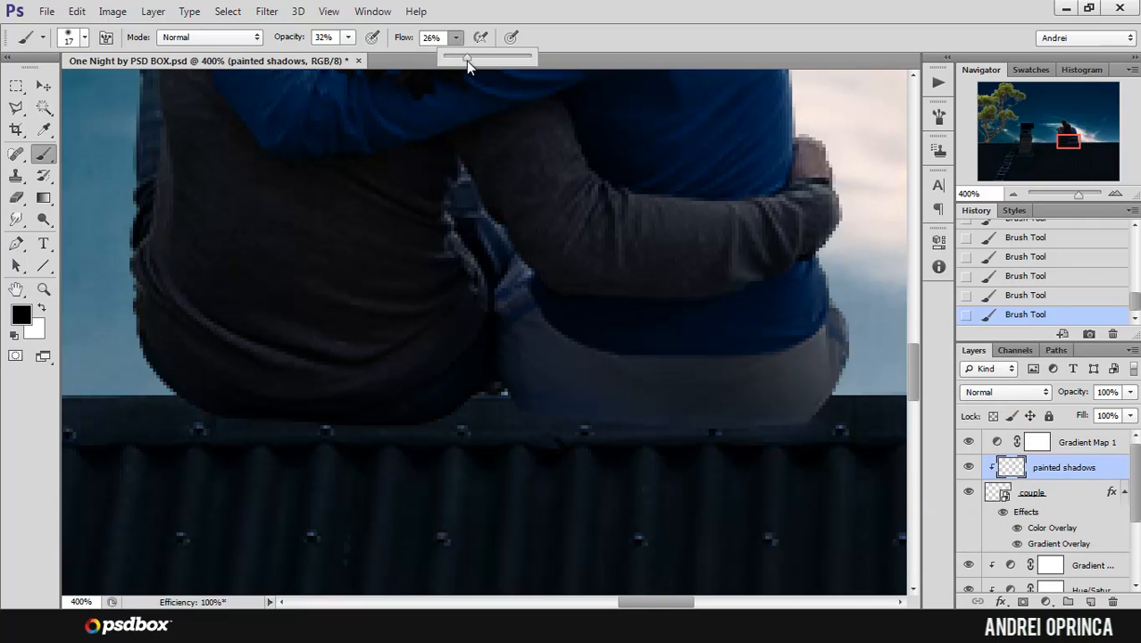
mouse_move(787, 428)
mouse_down()
mouse_move(738, 431)
mouse_move(822, 435)
mouse_move(707, 433)
mouse_up()
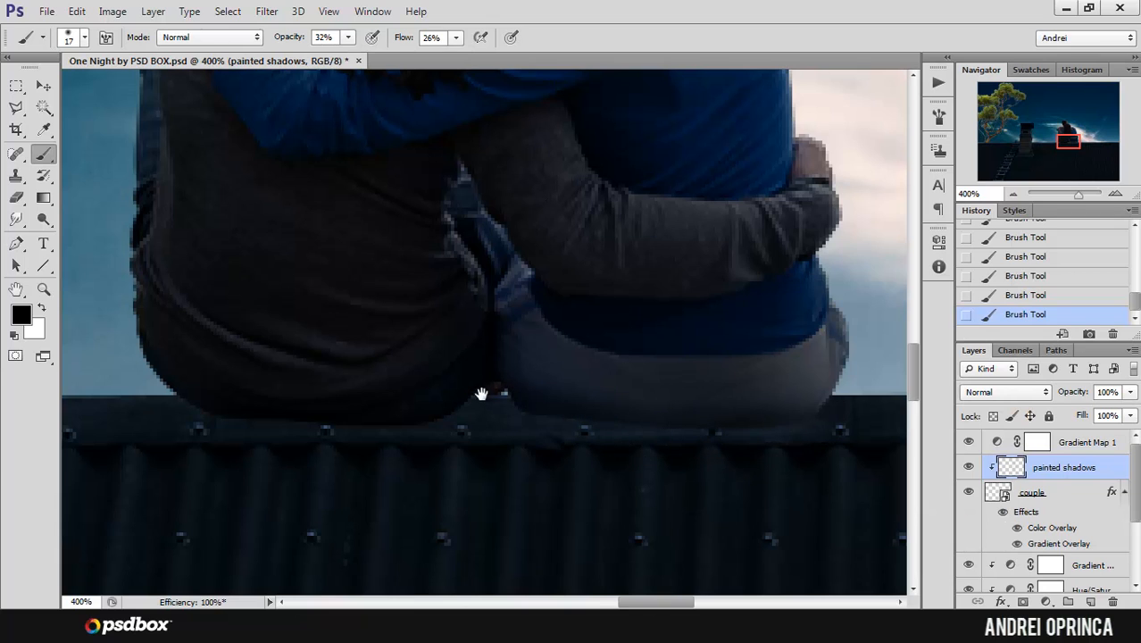
drag(609, 435, 570, 413)
Step: Deepen the shadows between the couple and along the base of the woman's jeans with a 25 px brush, undoing a stray stroke
key(bracketright)
key(bracketright)
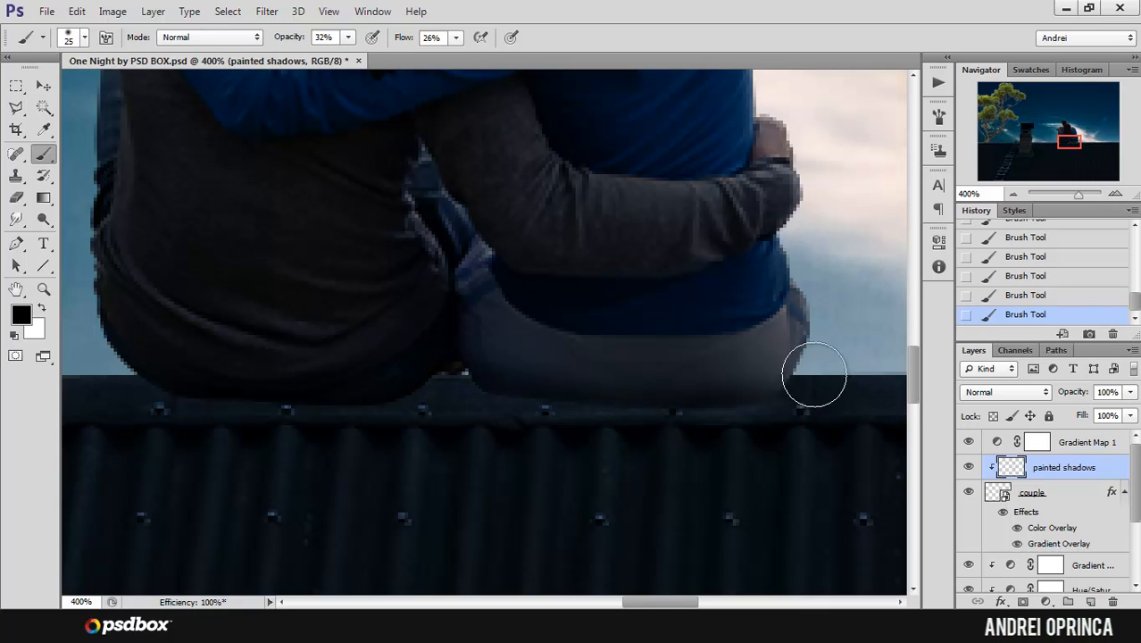
drag(702, 427, 777, 422)
mouse_move(522, 412)
mouse_down()
mouse_move(670, 412)
mouse_move(641, 401)
mouse_up()
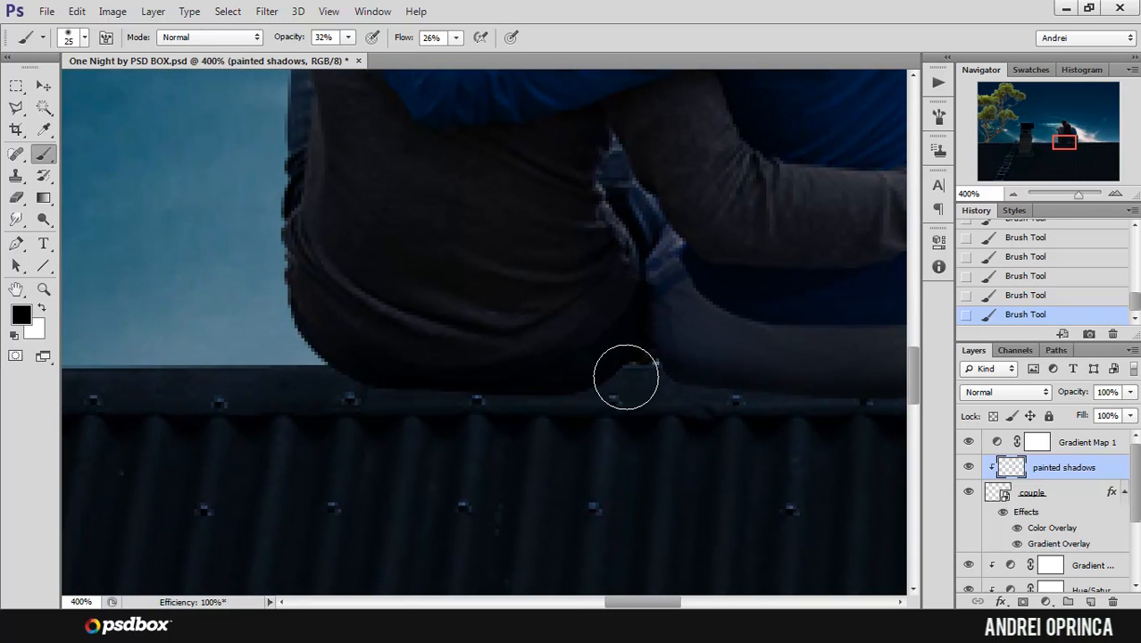
mouse_move(641, 286)
mouse_down()
mouse_move(677, 262)
mouse_move(641, 228)
mouse_move(666, 227)
mouse_move(632, 214)
mouse_up()
drag(768, 364, 629, 289)
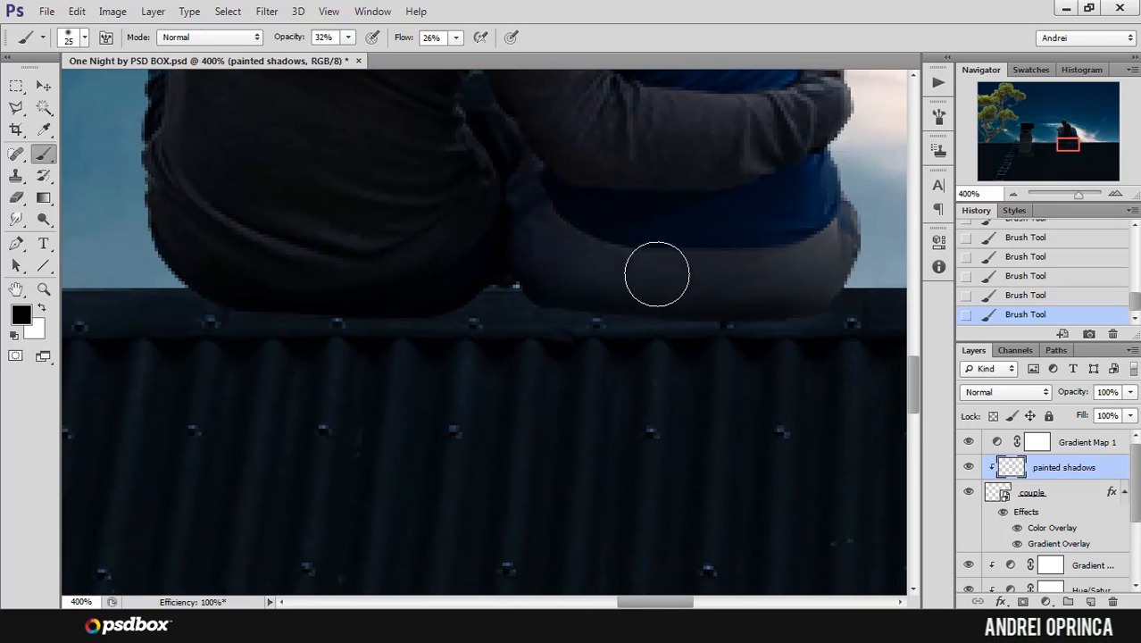
key(ctrl+z)
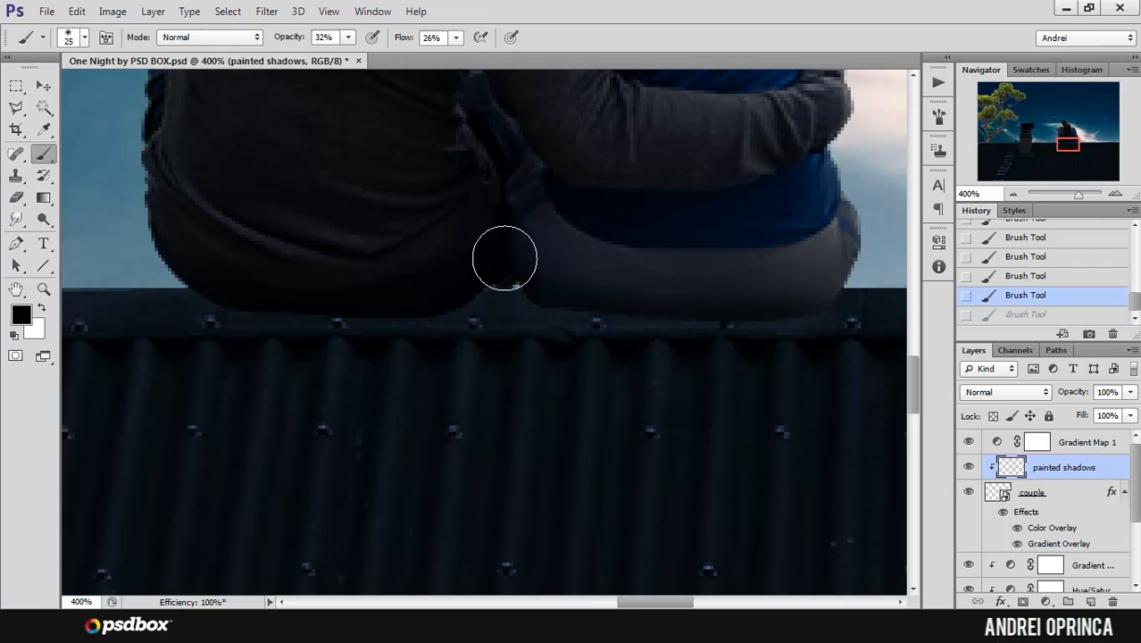
drag(676, 338, 778, 327)
Step: Compare the couple with the painted shadows layer hidden and shown
scroll(818, 316, down, 1)
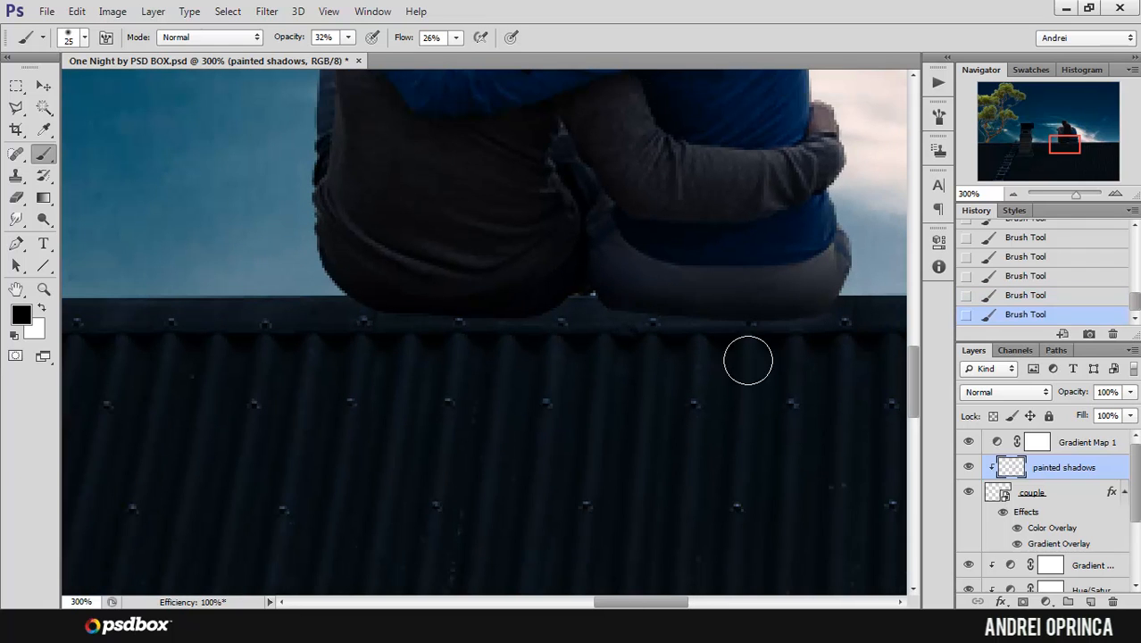
drag(739, 311, 757, 387)
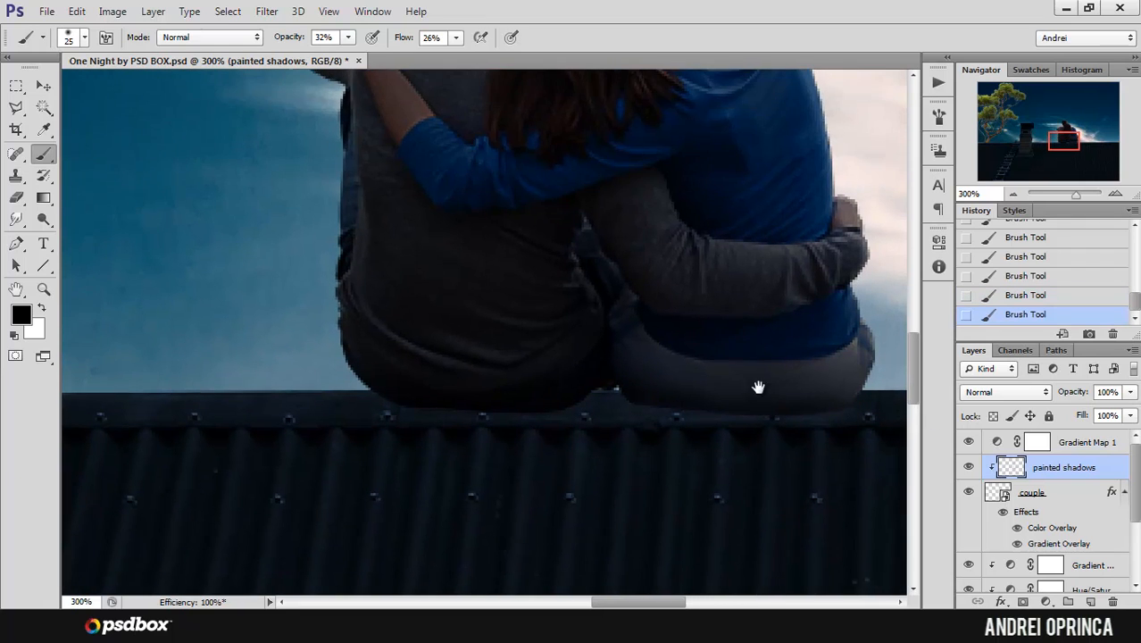
alt+click(758, 331)
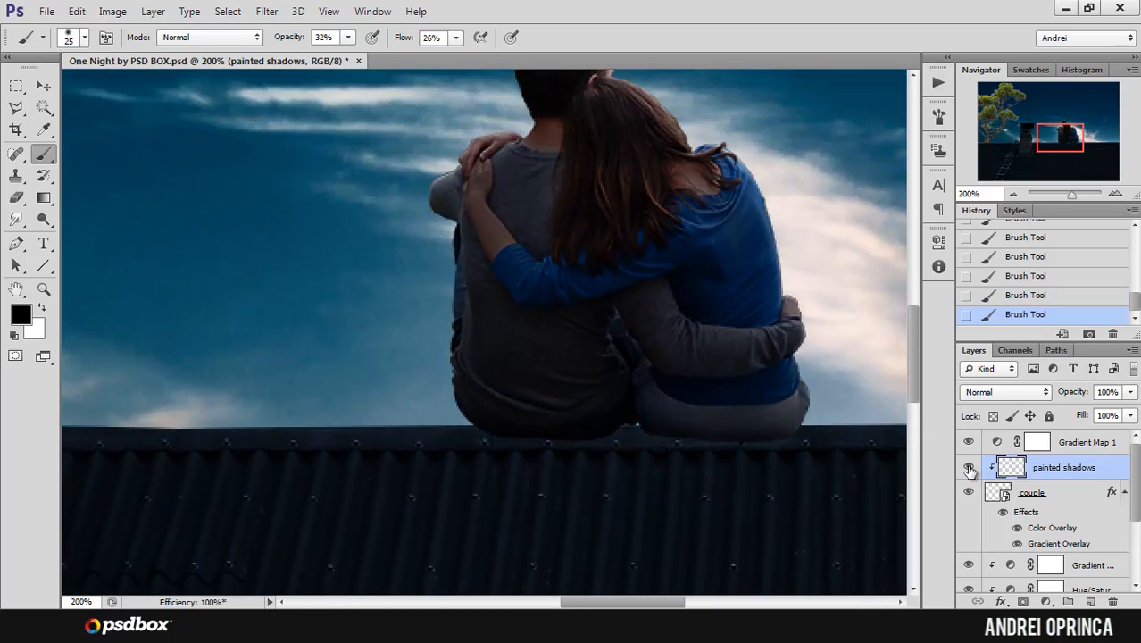
click(968, 468)
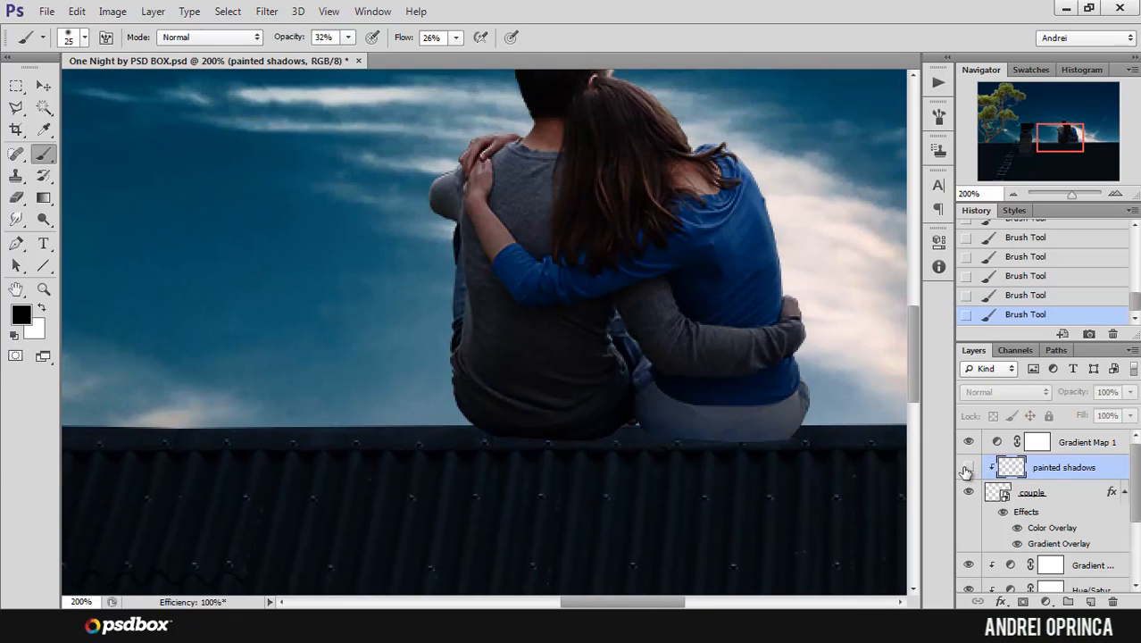
click(968, 469)
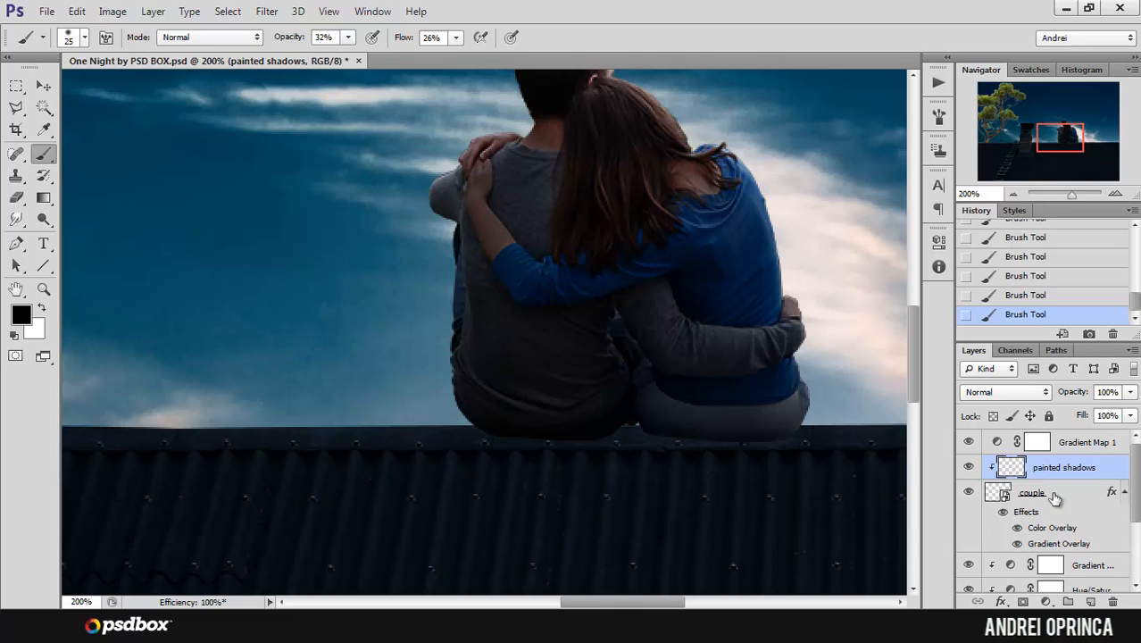
Step: Collapse the couple layer's effects and add a new layer named "roof shadow" directly beneath the couple layer
click(1121, 493)
click(1122, 493)
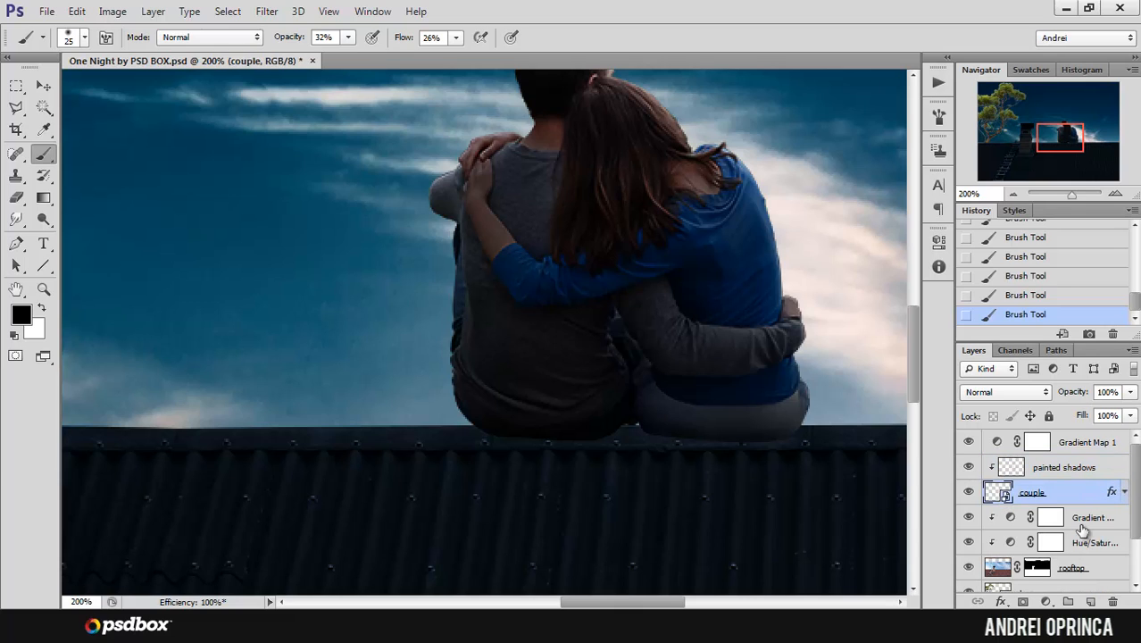
ctrl+click(1091, 601)
double_click(1032, 519)
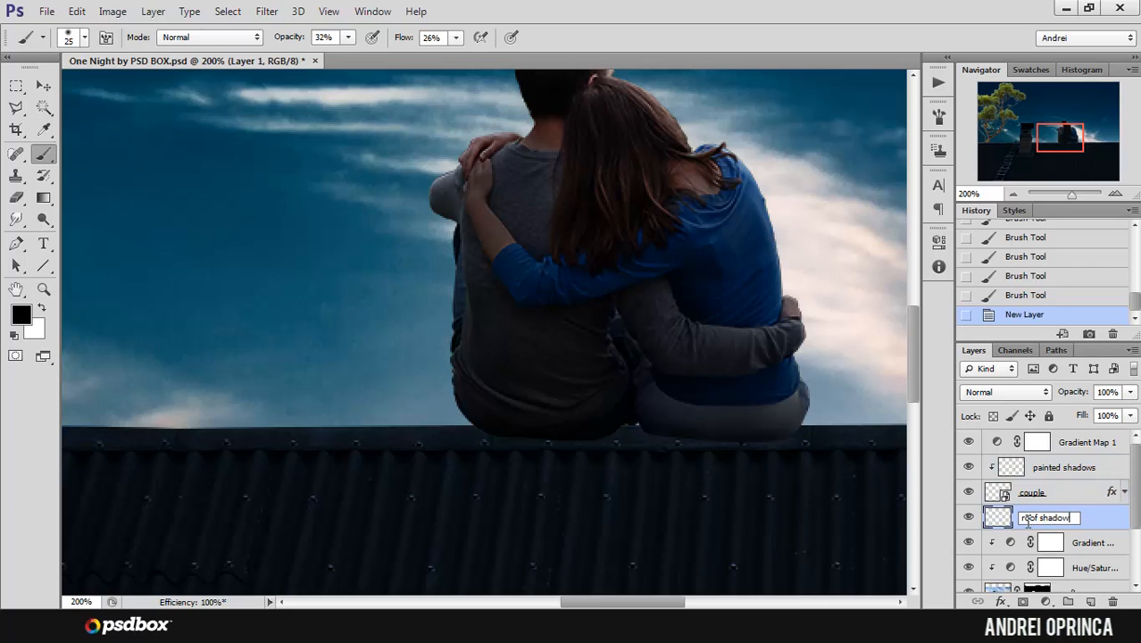
key(Return)
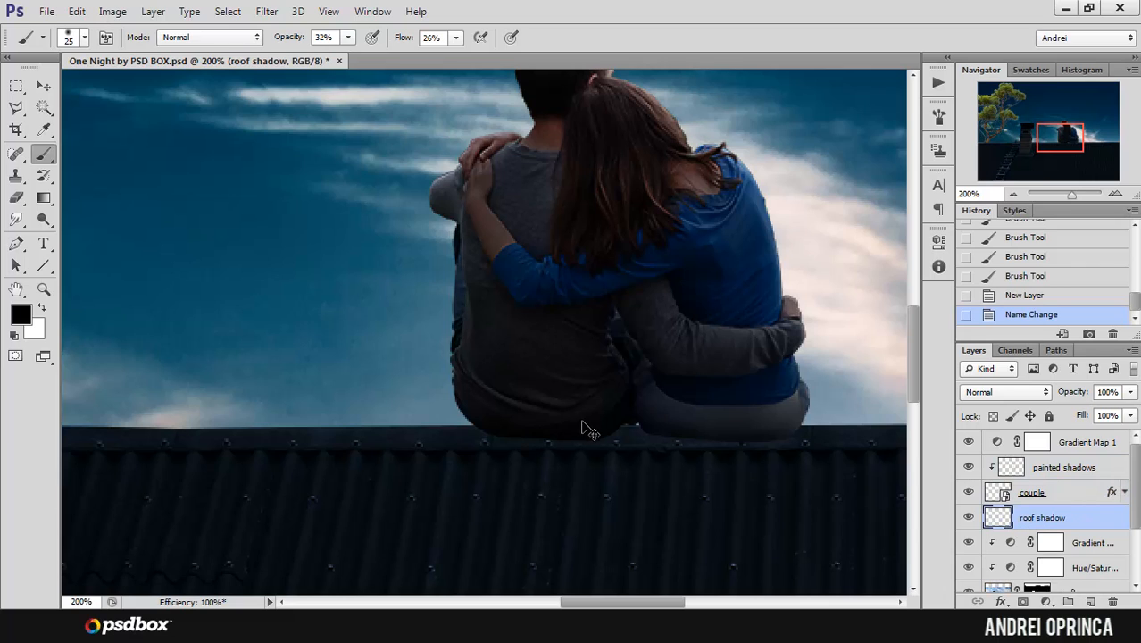
Step: Clip the roof shadow layer to the rooftop layer and undo a stray brush mark
scroll(1107, 518, down, 2)
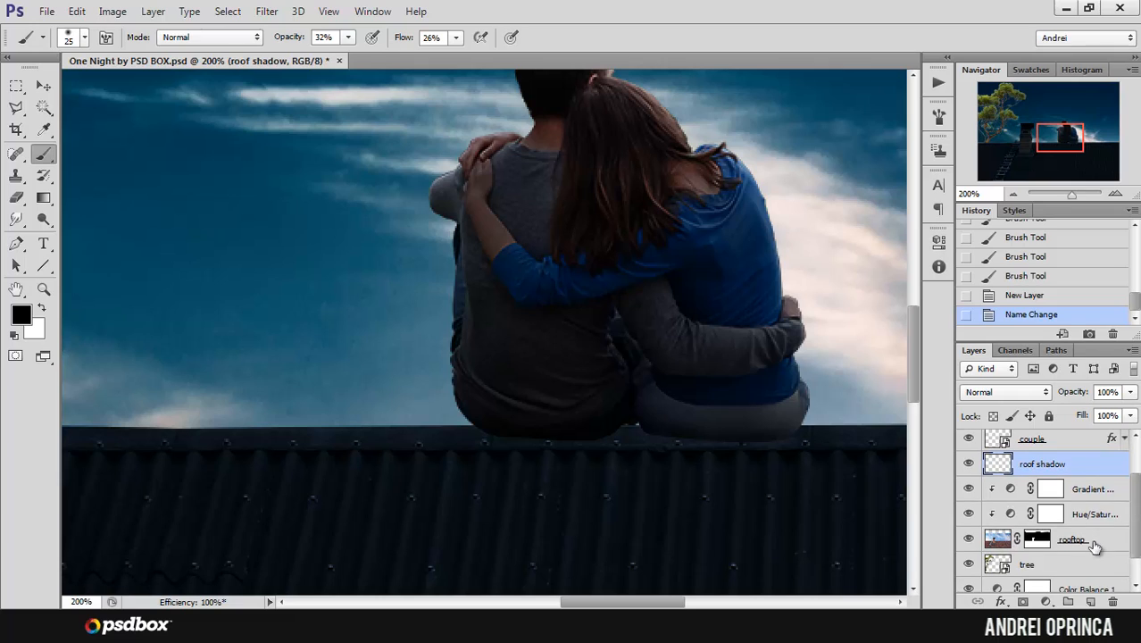
drag(1097, 483, 1093, 474)
alt+click(1091, 475)
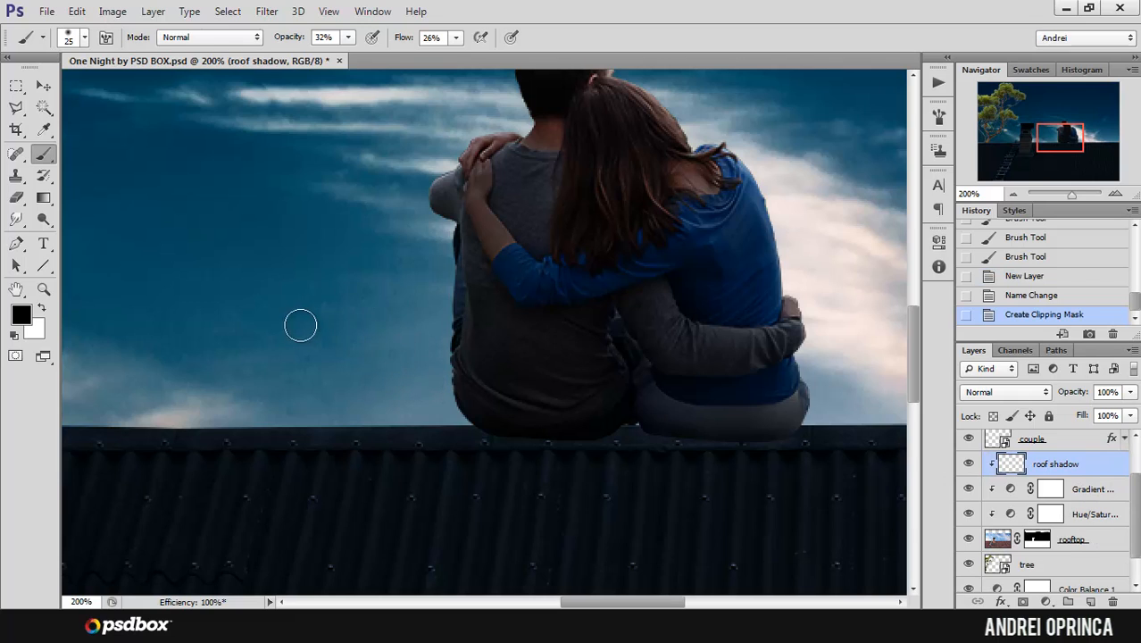
click(364, 341)
key(ctrl+z)
Step: Paint soft black contact shadows on the roof ridge beneath the seated couple, adjusting the brush between 10 and 25 px
ctrl+click(630, 444)
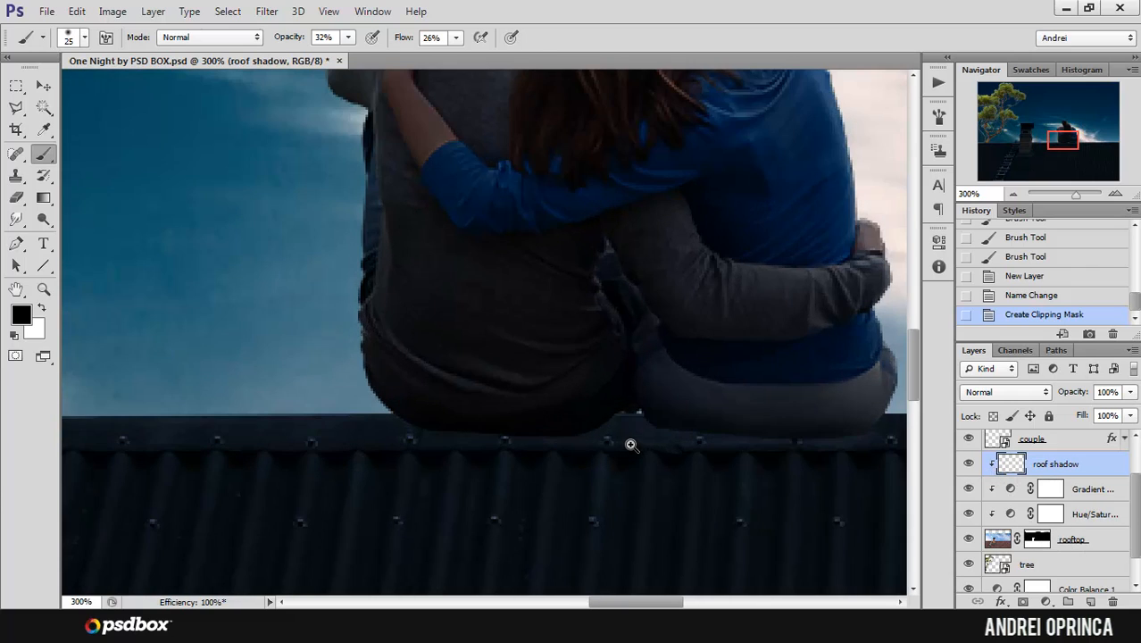
drag(706, 407, 666, 374)
mouse_move(815, 383)
mouse_down()
mouse_move(725, 388)
mouse_move(810, 394)
mouse_move(708, 388)
mouse_move(807, 393)
mouse_move(728, 402)
mouse_move(788, 406)
mouse_move(510, 399)
mouse_up()
drag(624, 395, 413, 403)
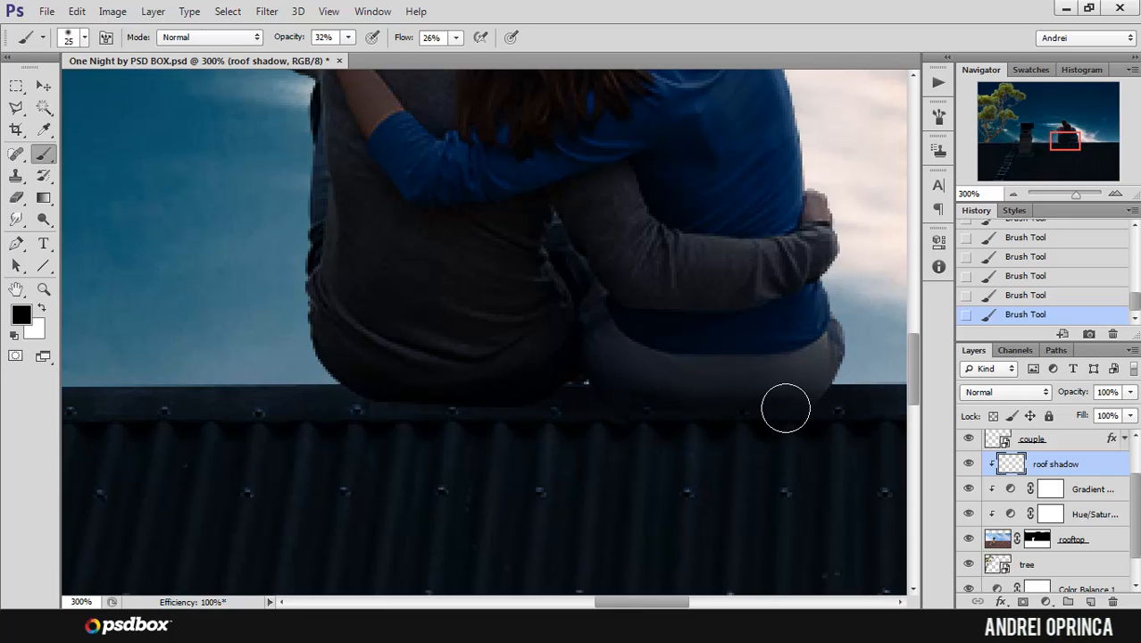
key(bracketleft)
key(bracketleft)
key(bracketleft)
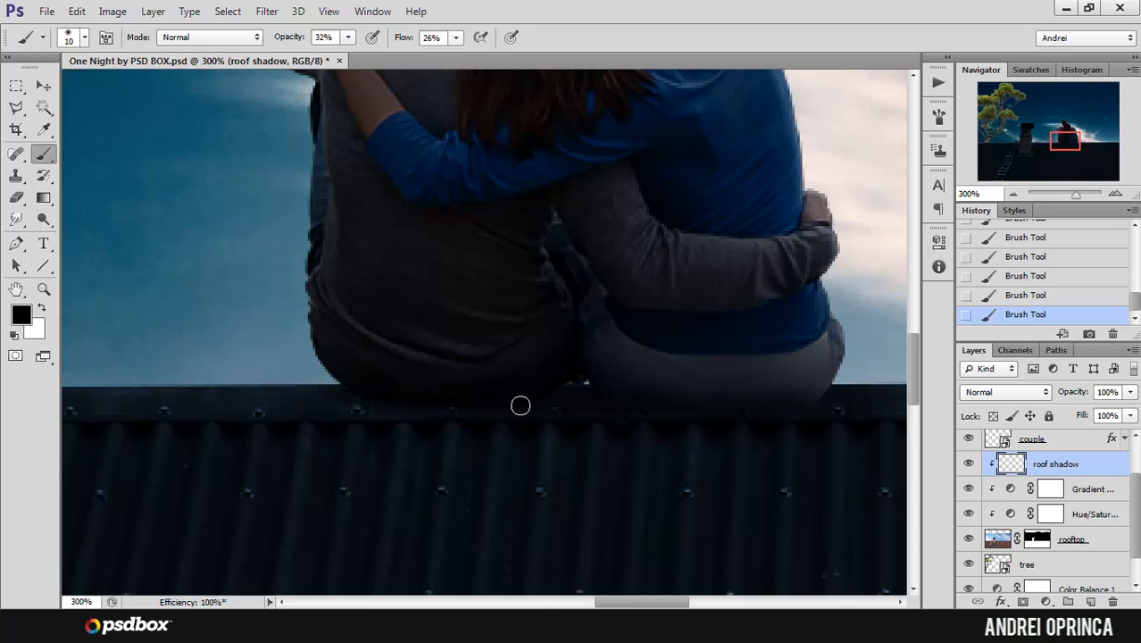
key(bracketright)
key(bracketright)
key(bracketright)
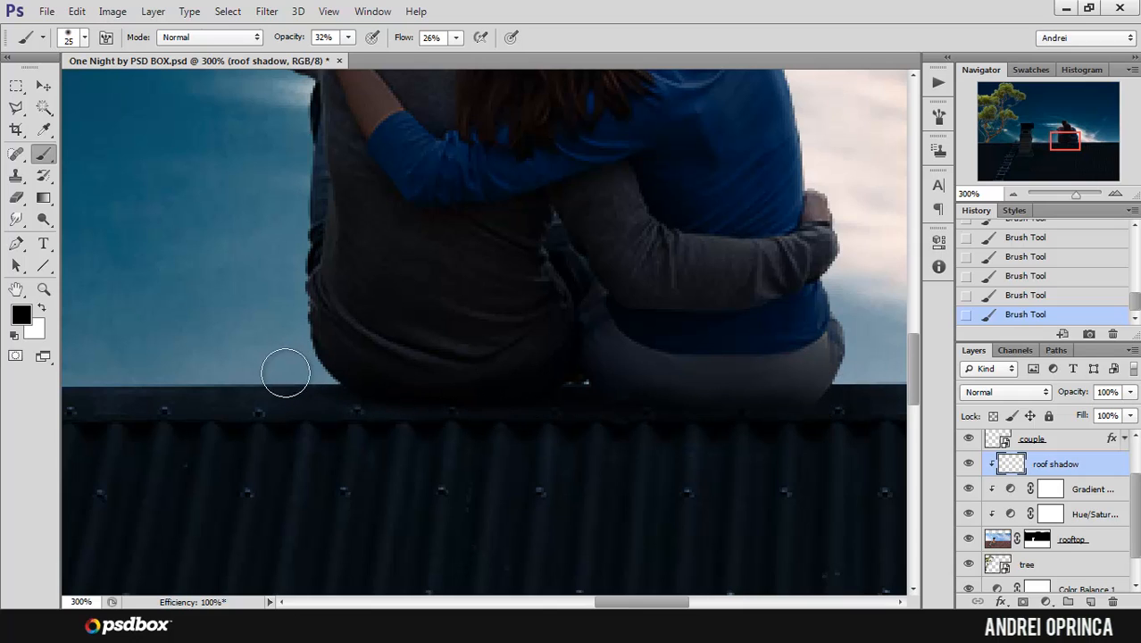
drag(683, 393, 467, 376)
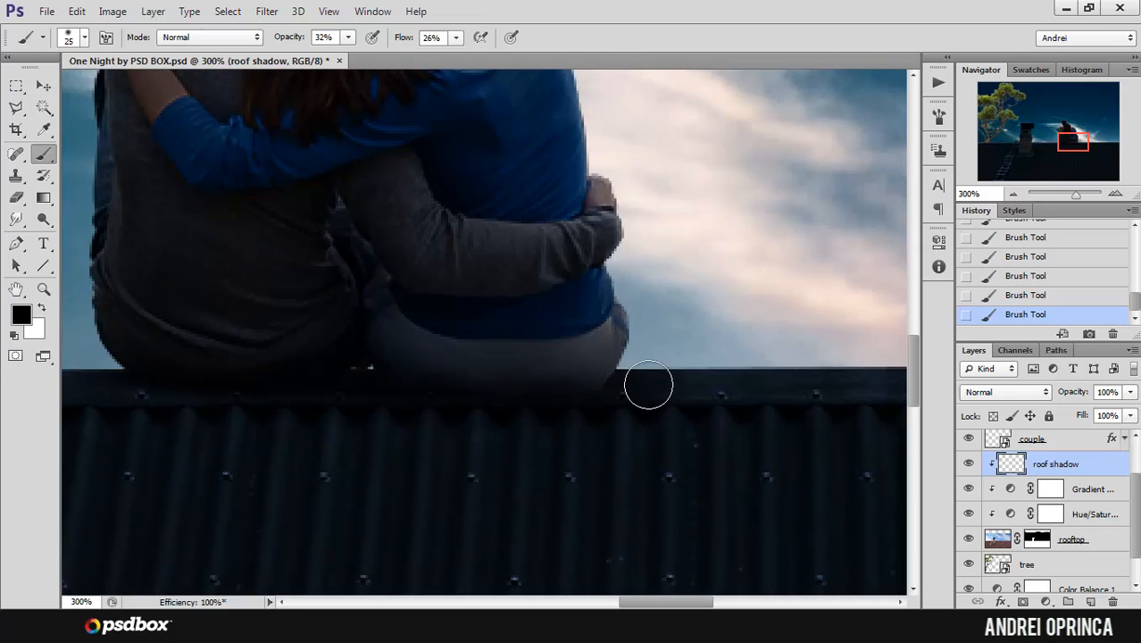
Step: Compare the roof beneath the couple with the roof shadow layer hidden and shown
drag(411, 400, 606, 390)
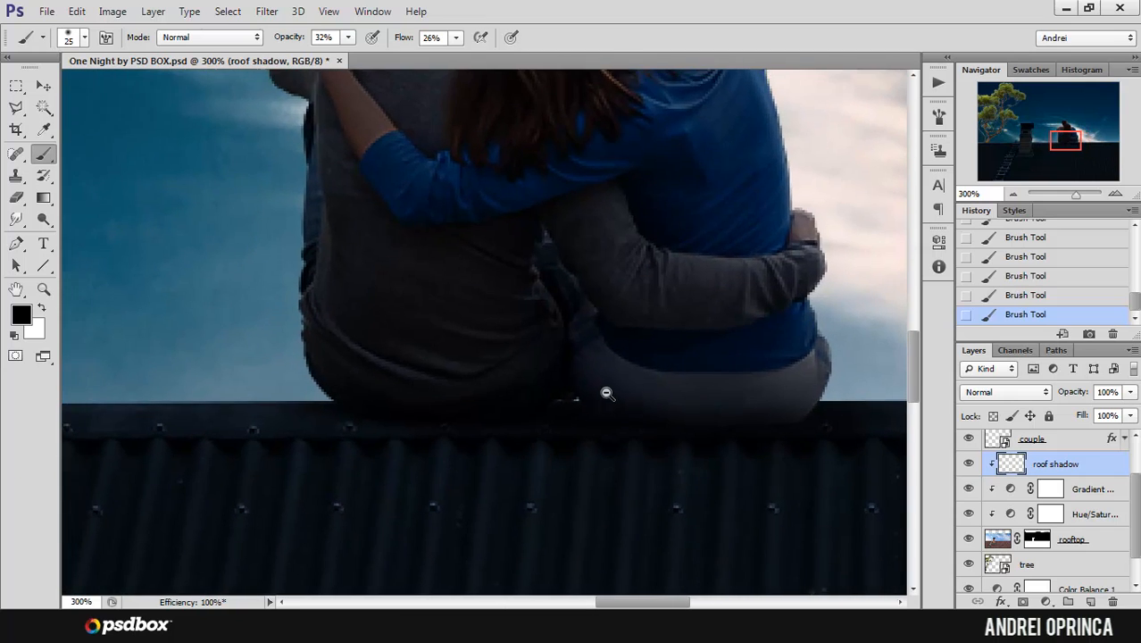
key(ctrl+minus)
click(970, 470)
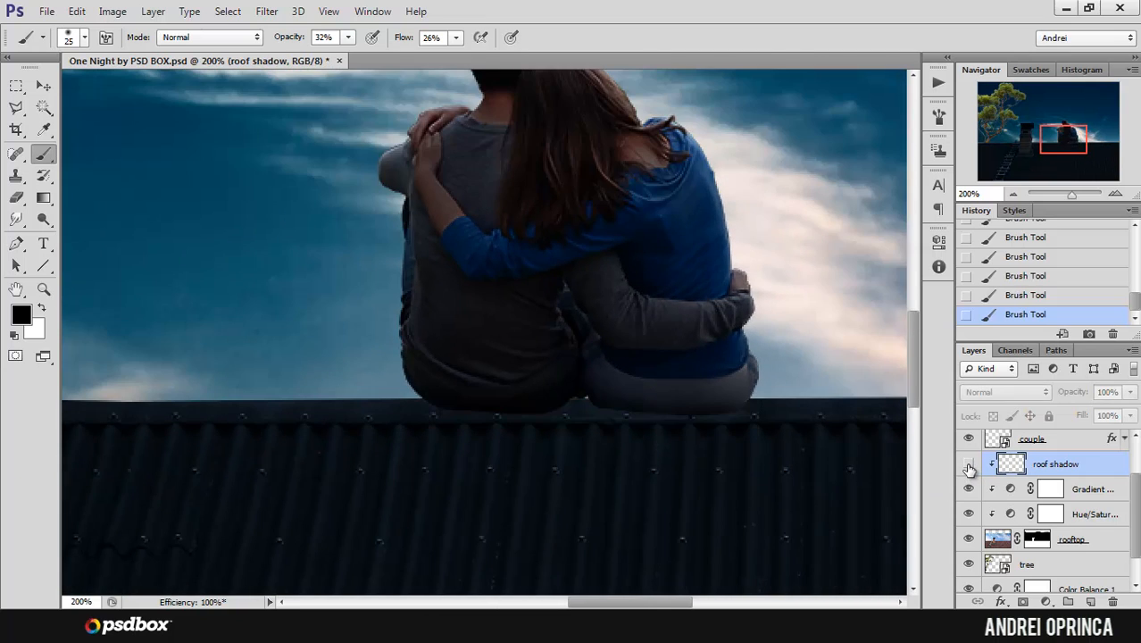
click(970, 470)
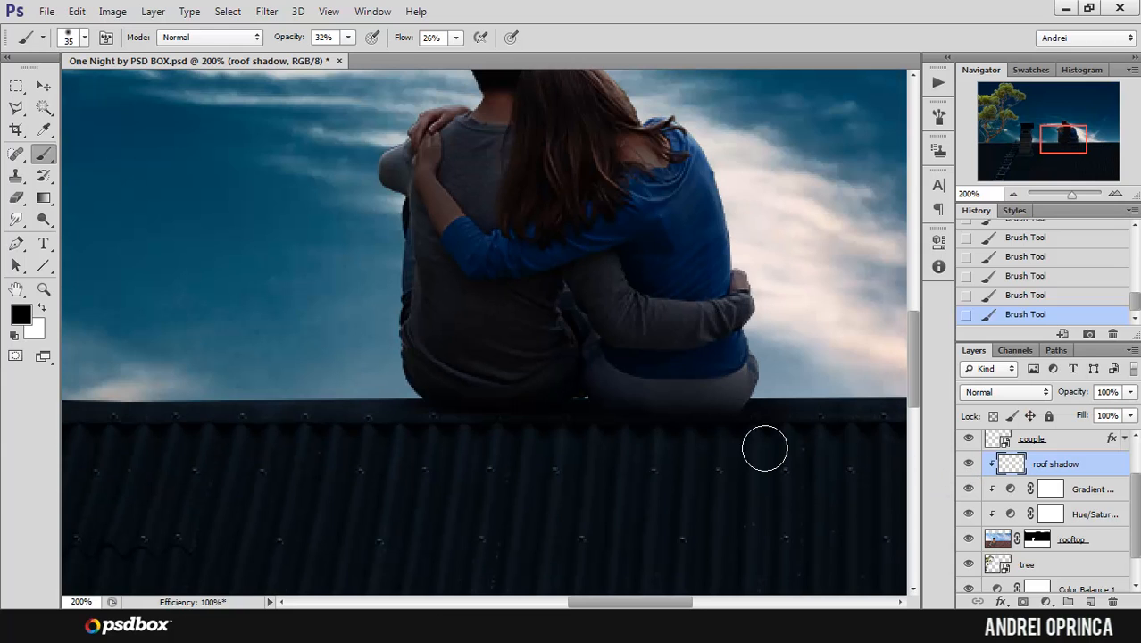
Step: Select the painted shadows layer and try darkening the base of the woman's trousers along the roof, reducing the brush to 7 px
key(bracketright)
key(bracketright)
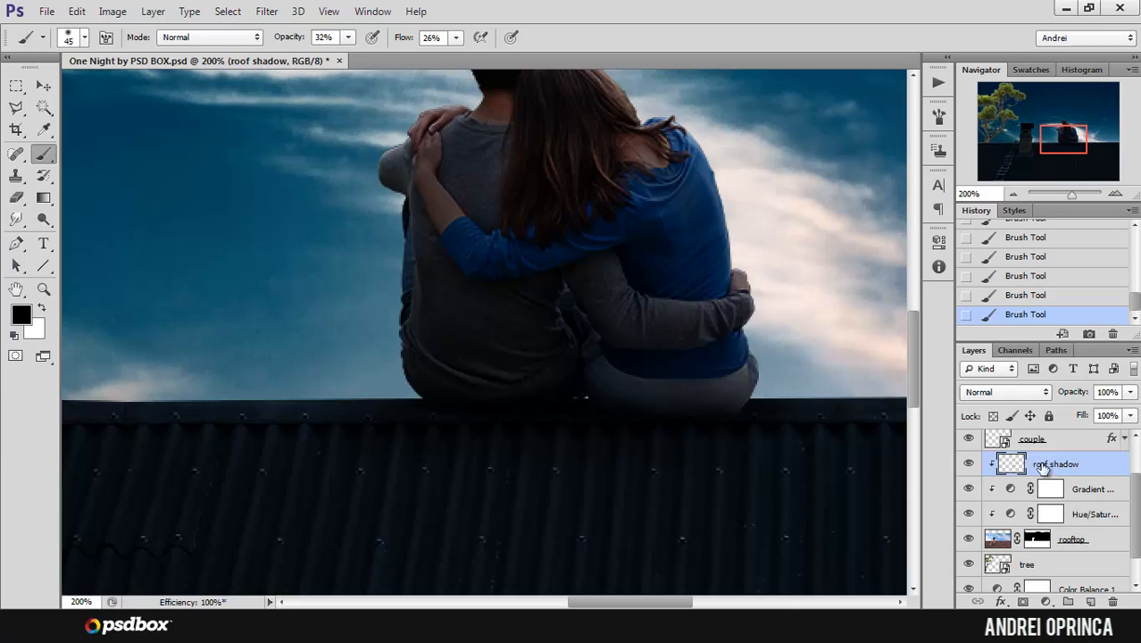
scroll(1138, 495, up, 2)
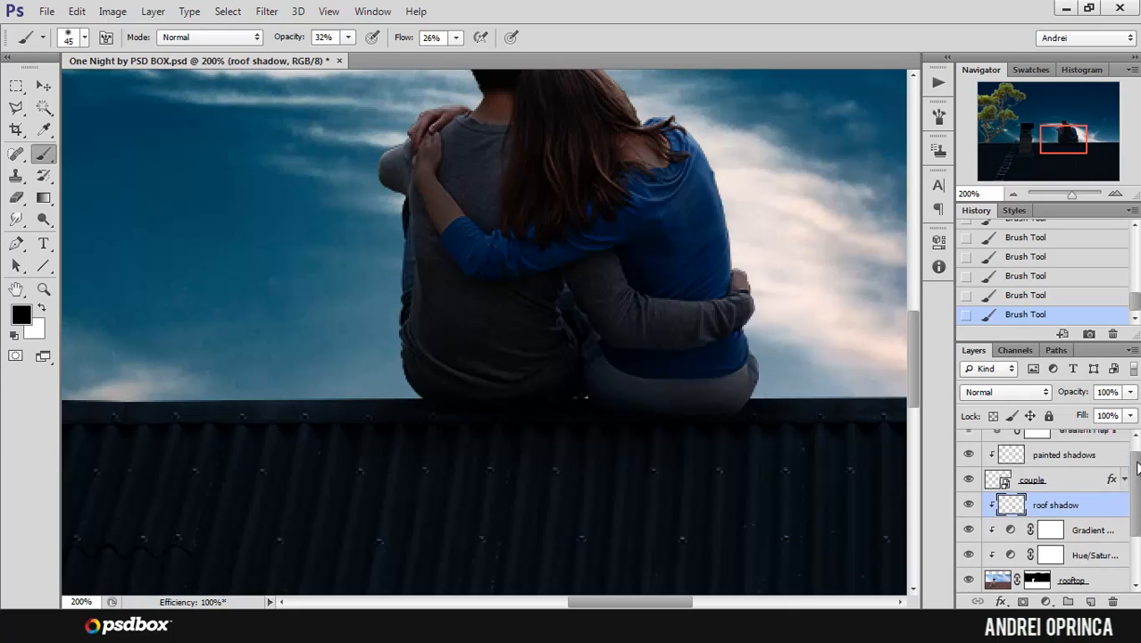
click(1067, 467)
key(bracketleft)
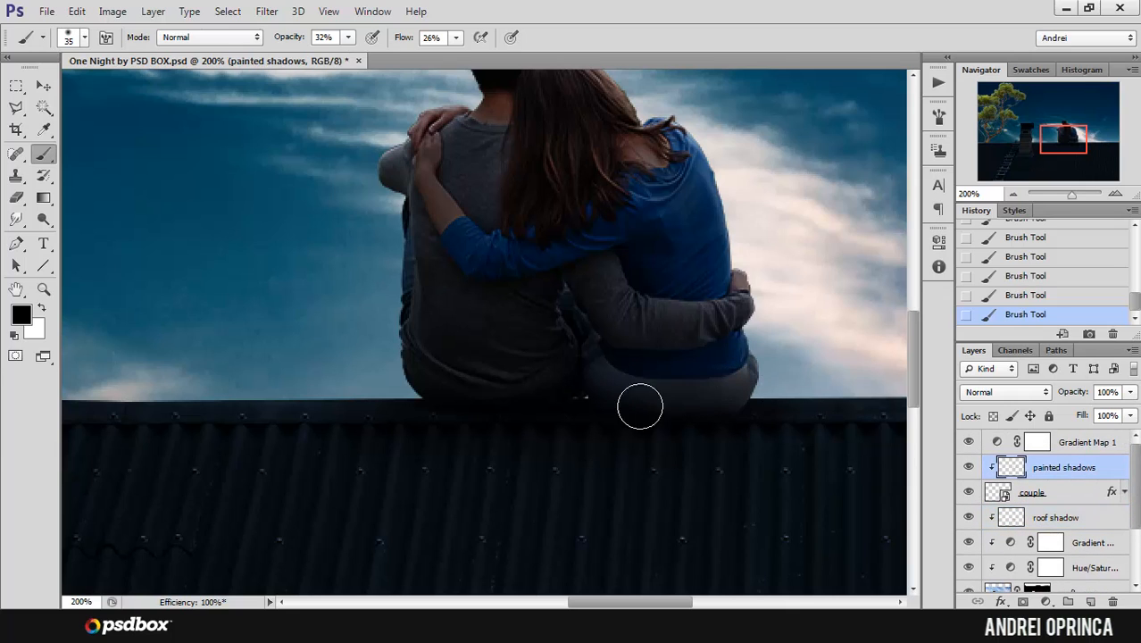
click(739, 418)
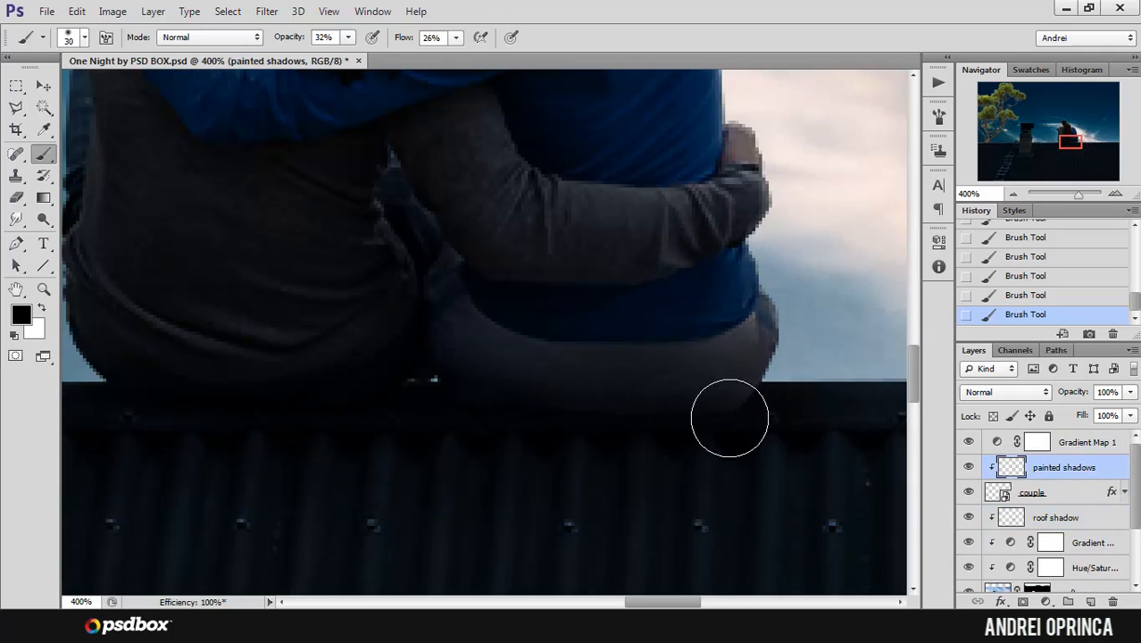
key(bracketleft)
key(bracketleft)
key(bracketleft)
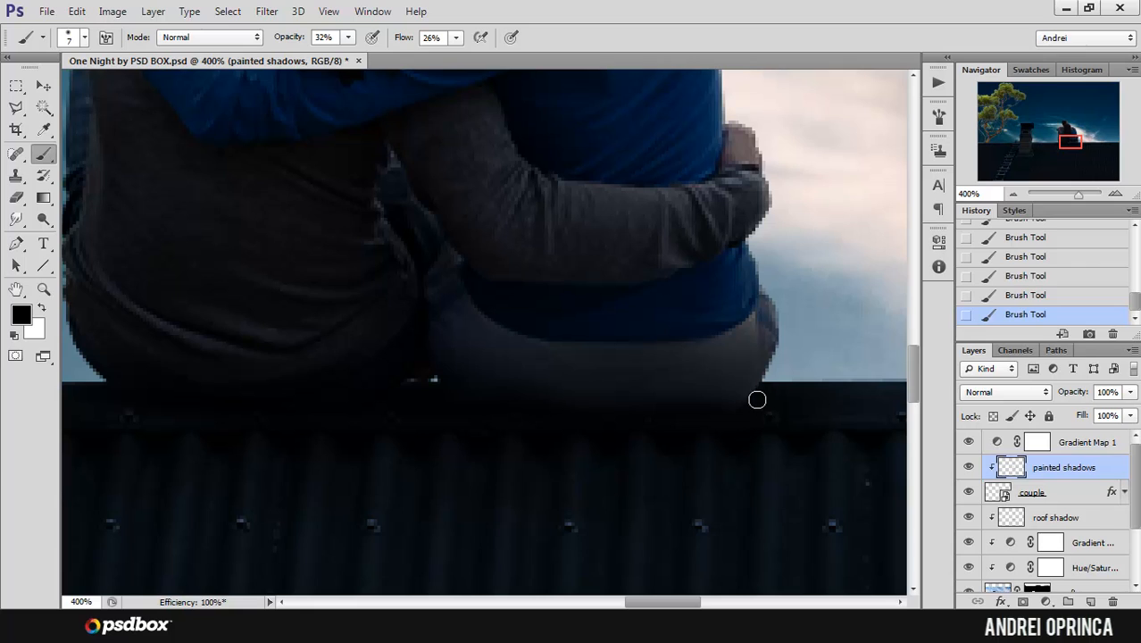
Step: Undo the last brush strokes and repaint the shading on the woman's trousers with a soft 20 to 25 px brush
key(ctrl+alt+z)
key(ctrl+alt+z)
key(ctrl+alt+z)
key(ctrl+alt+z)
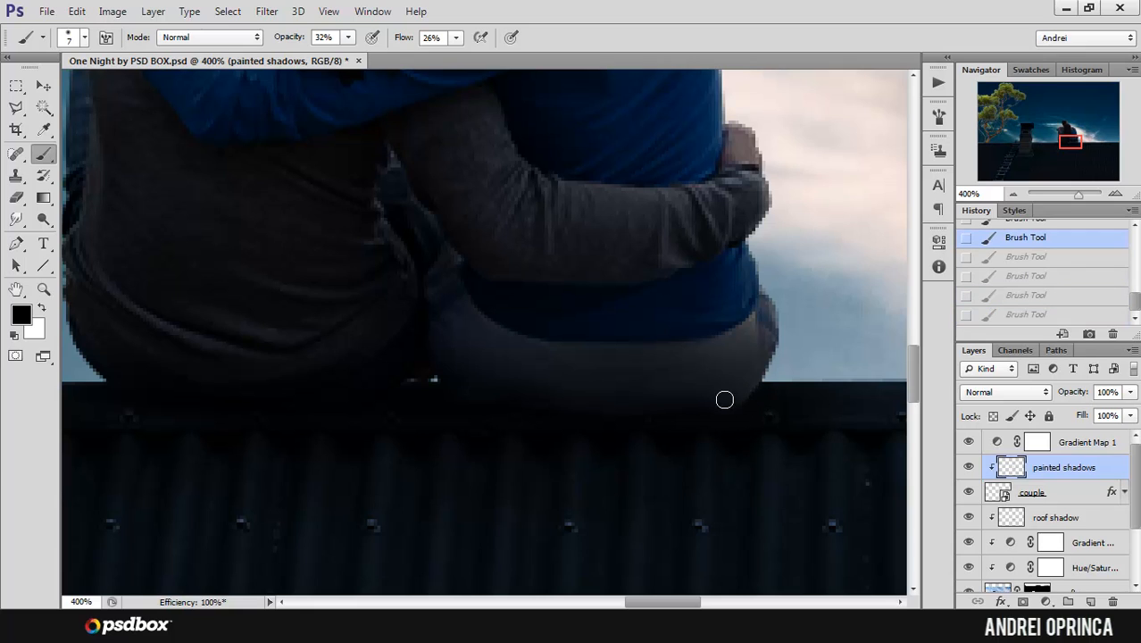
key(bracketright)
key(bracketright)
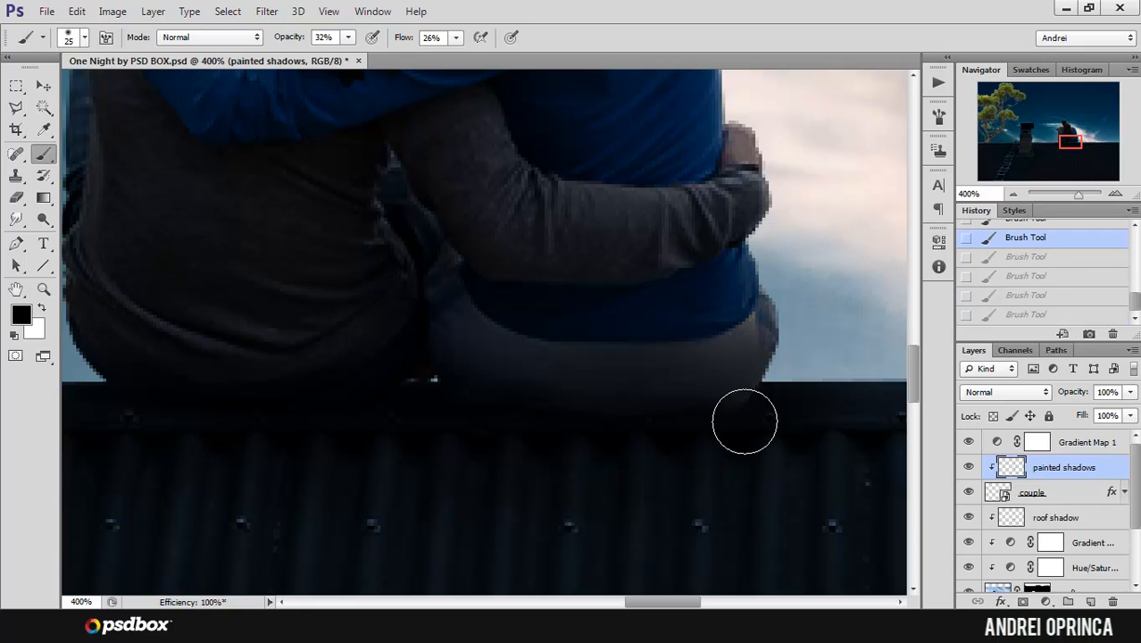
key(ctrl+shift+z)
key(ctrl+shift+z)
key(ctrl+shift+z)
key(ctrl+shift+z)
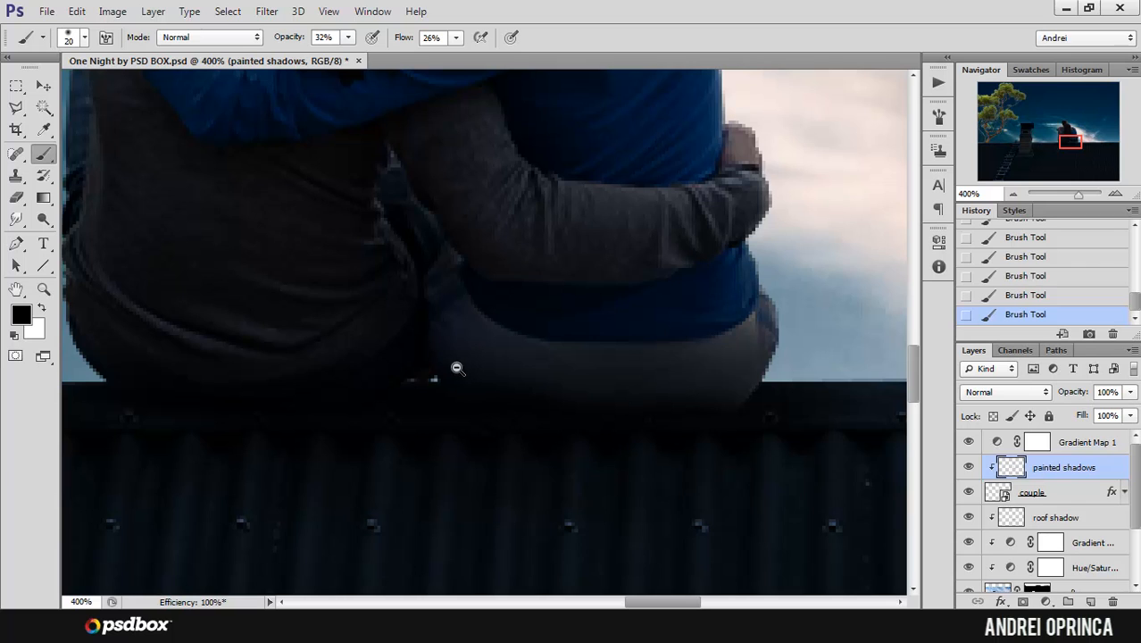
Step: Examine the couple's shading and color, both close up and against the whole composite
scroll(456, 370, down, 2)
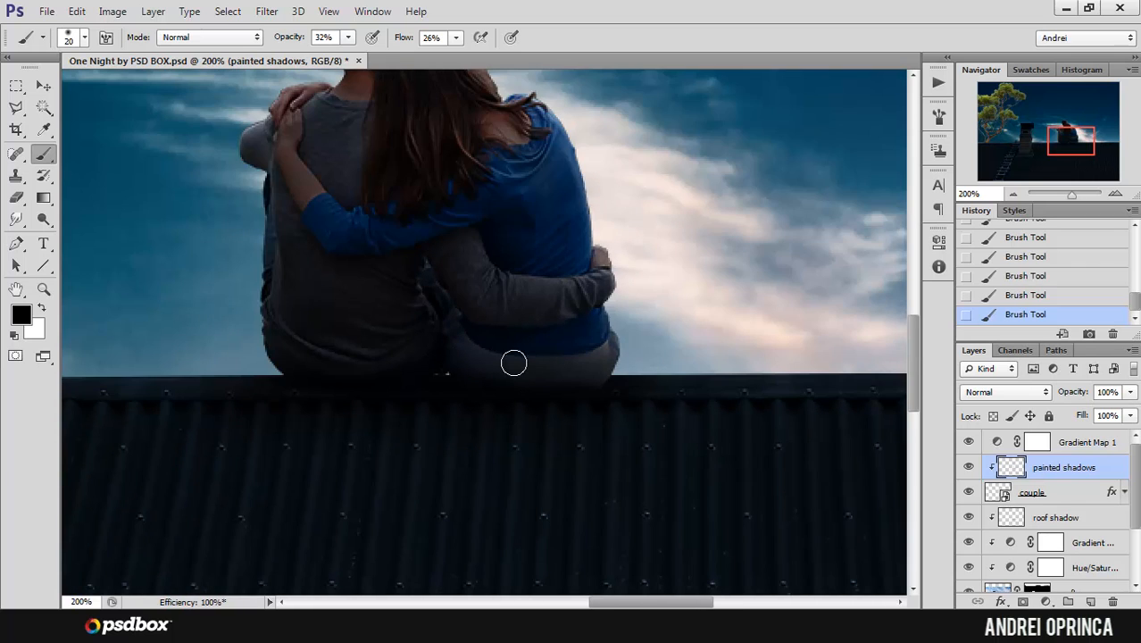
drag(495, 356, 598, 425)
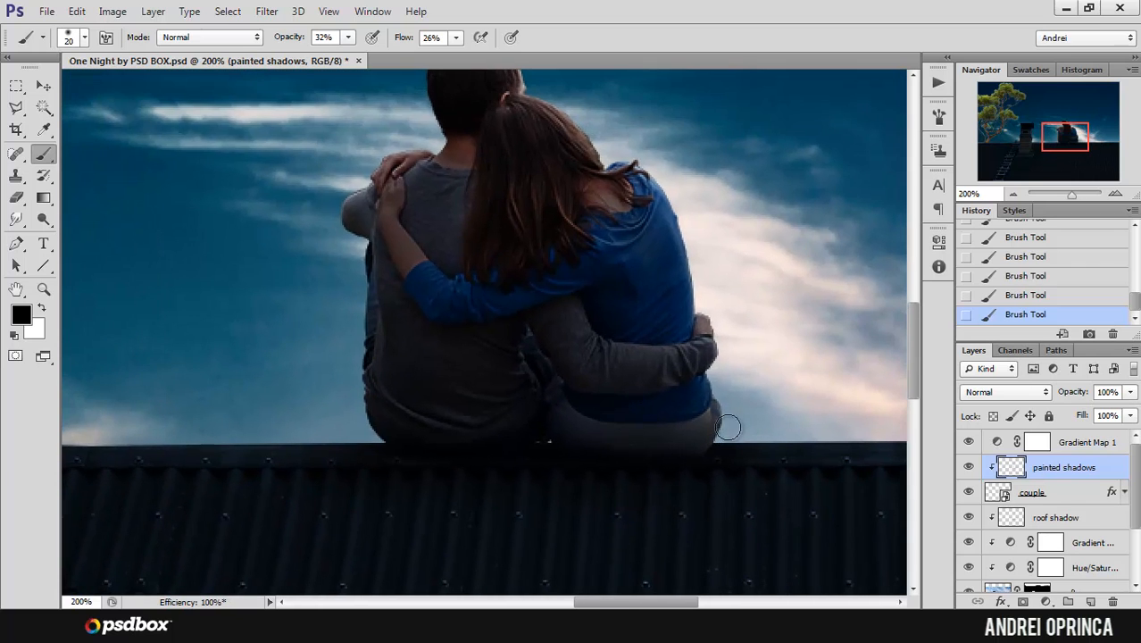
alt+click(636, 270)
alt+click(661, 261)
drag(728, 258, 681, 347)
ctrl+click(541, 346)
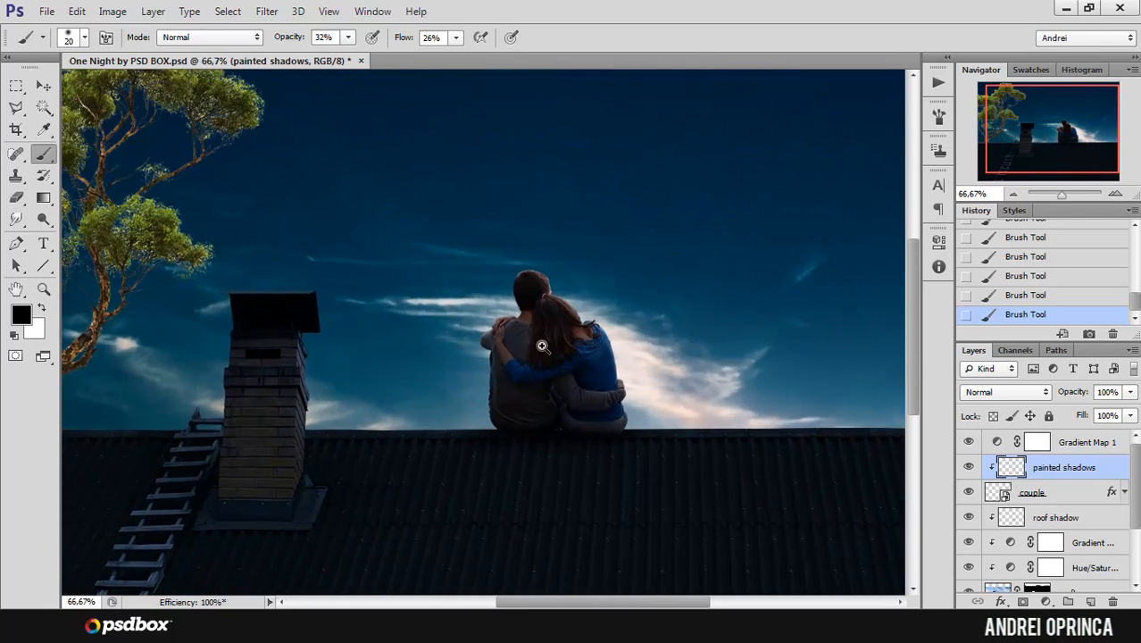
ctrl+click(542, 345)
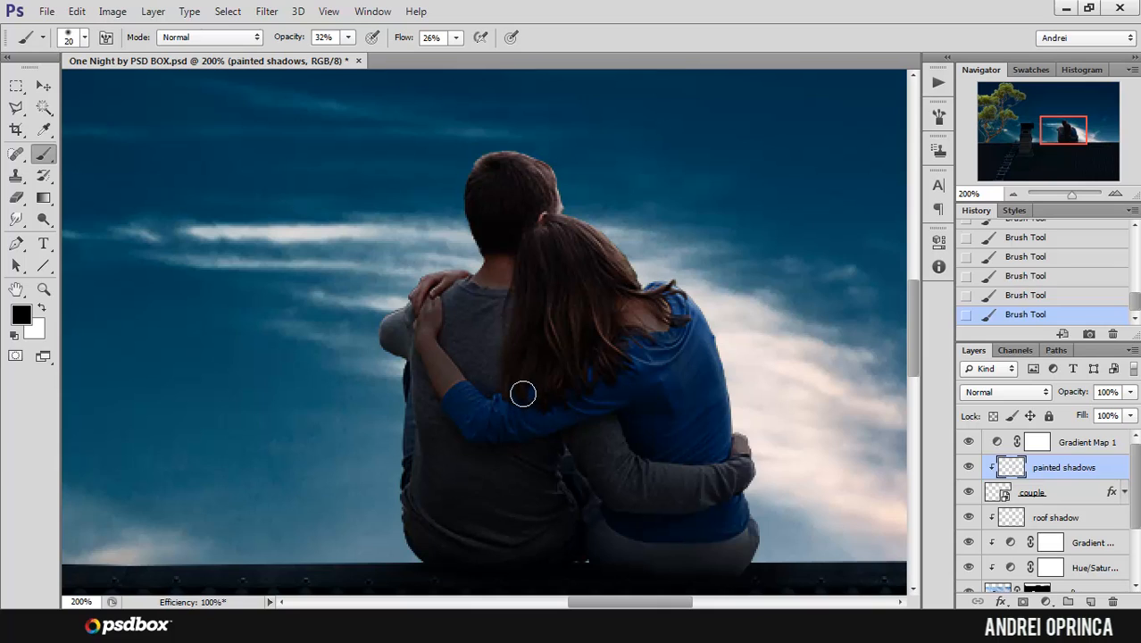
click(1041, 491)
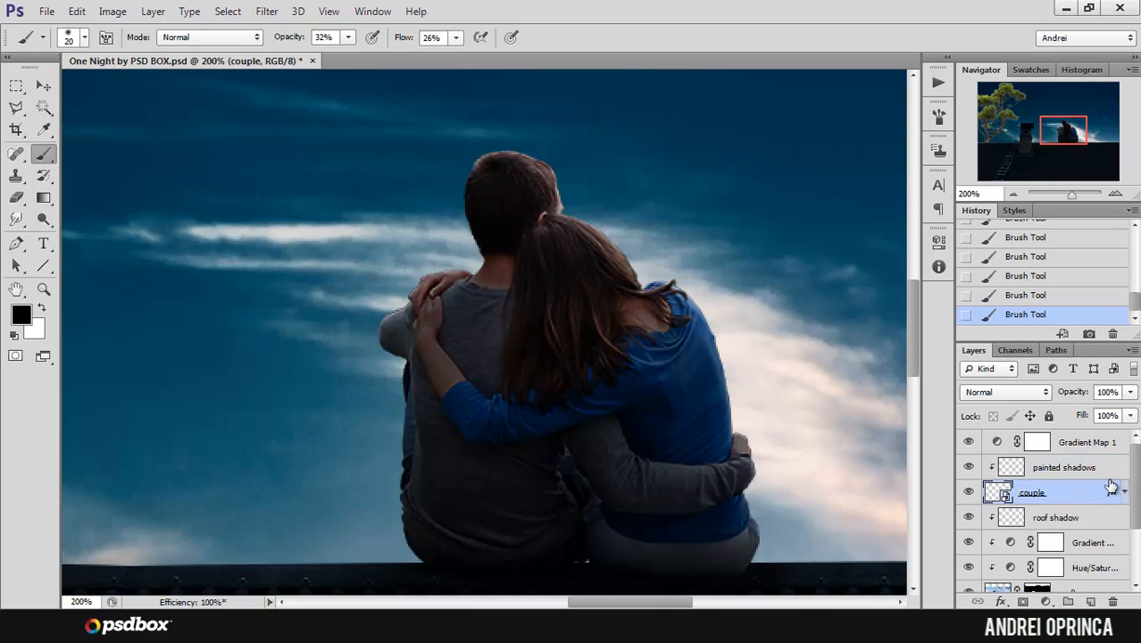
Step: Add a Hue/Saturation adjustment layer directly above the painted shadows layer and clip it to the couple
click(1067, 473)
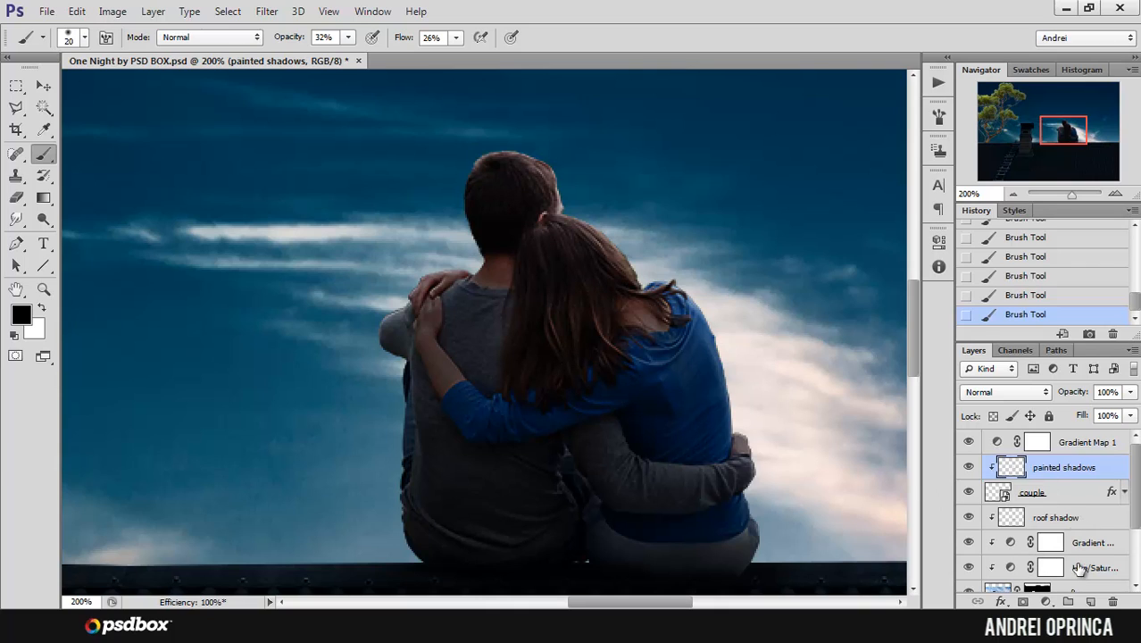
click(1047, 605)
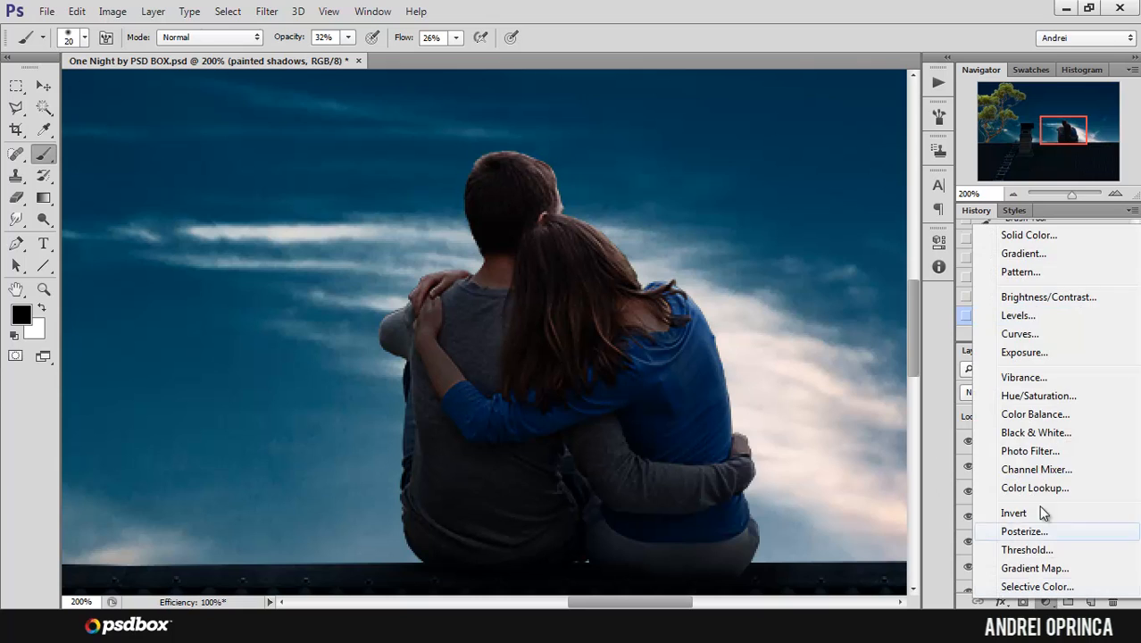
click(1047, 395)
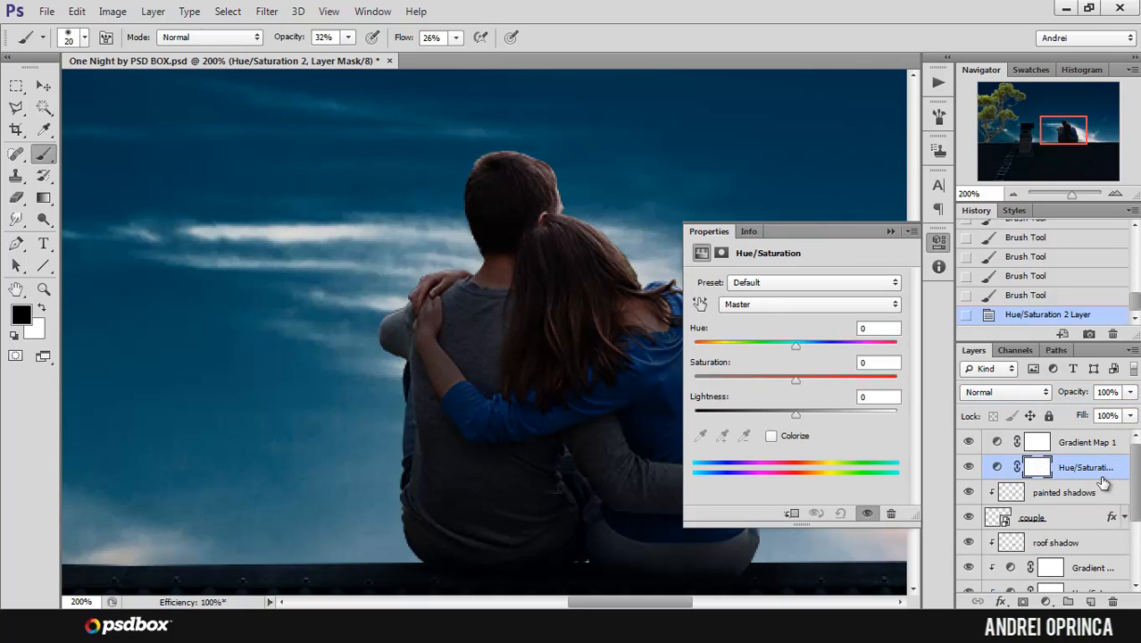
drag(1103, 485, 1104, 474)
key(alt)
drag(1090, 478, 1090, 473)
alt+click(1089, 477)
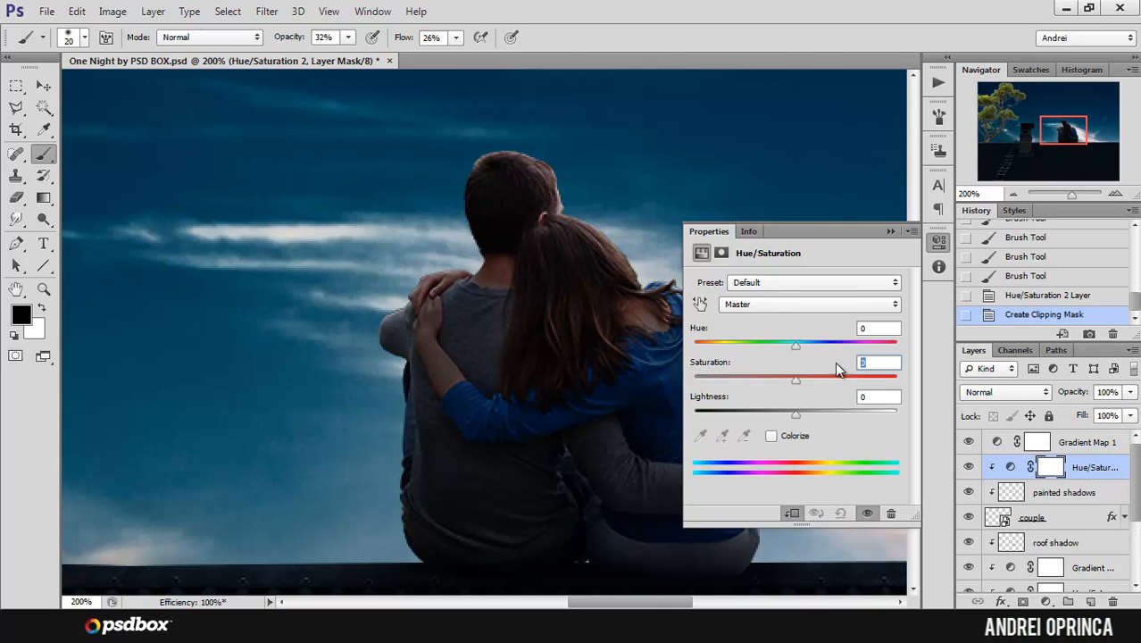
Step: Set the couple's Hue/Saturation adjustment to a Saturation of -44 and check the couple within the whole composite
text(-44)
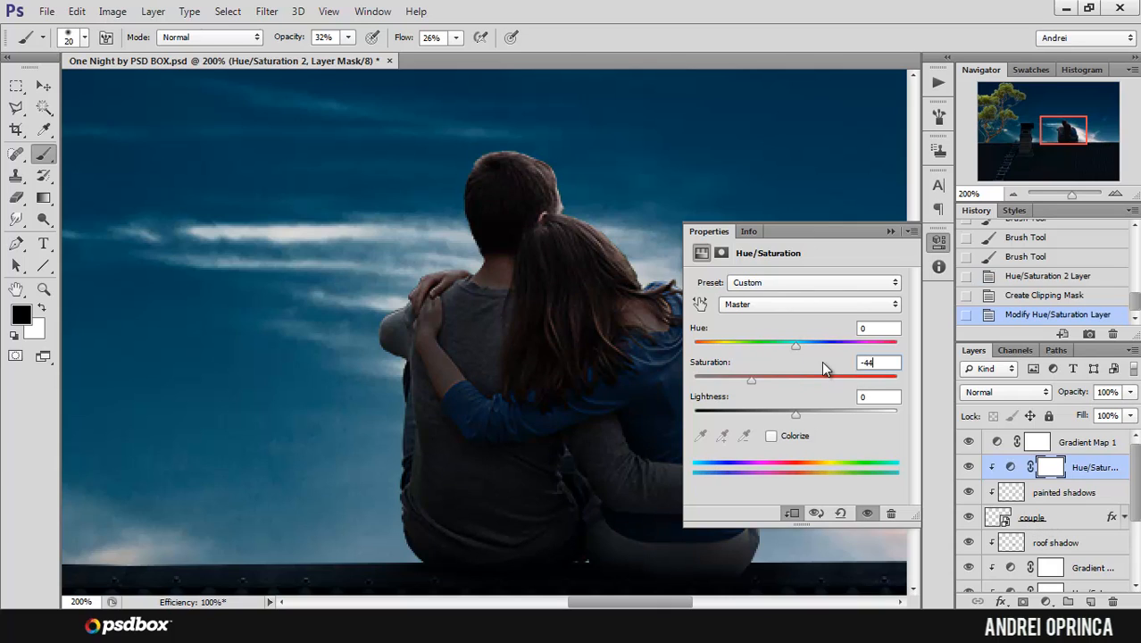
click(890, 231)
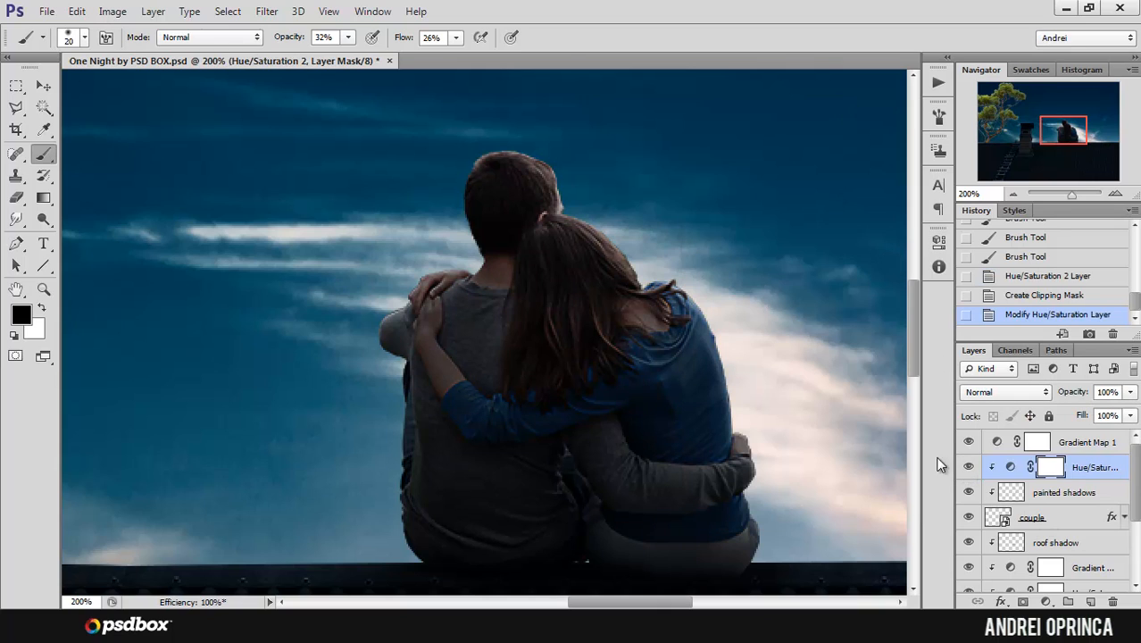
scroll(659, 306, down, 2)
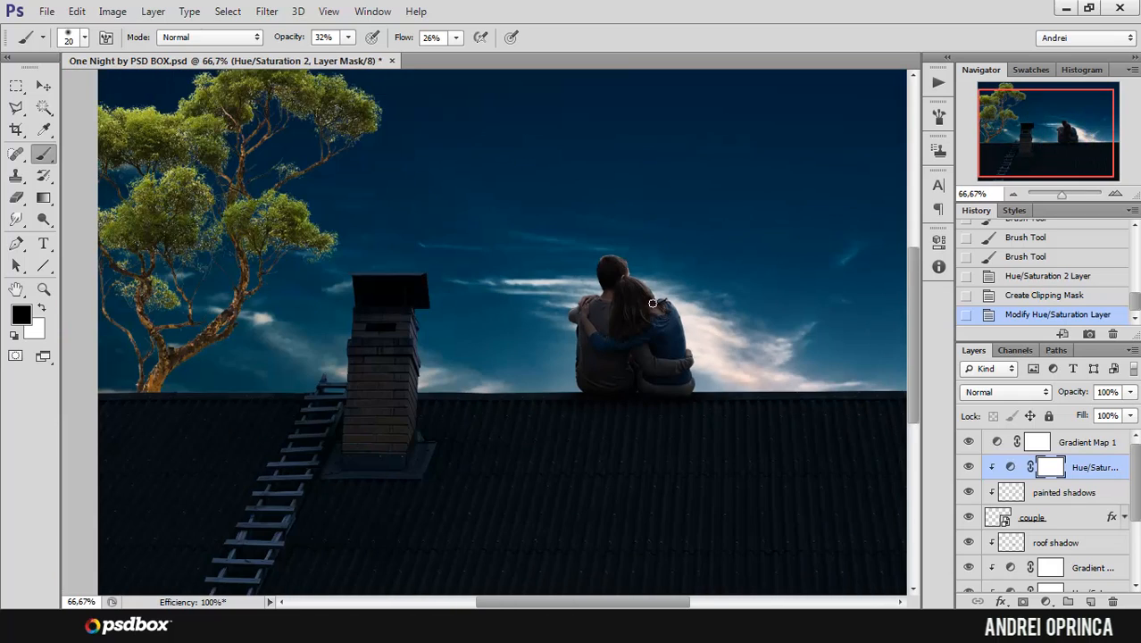
drag(669, 295, 675, 348)
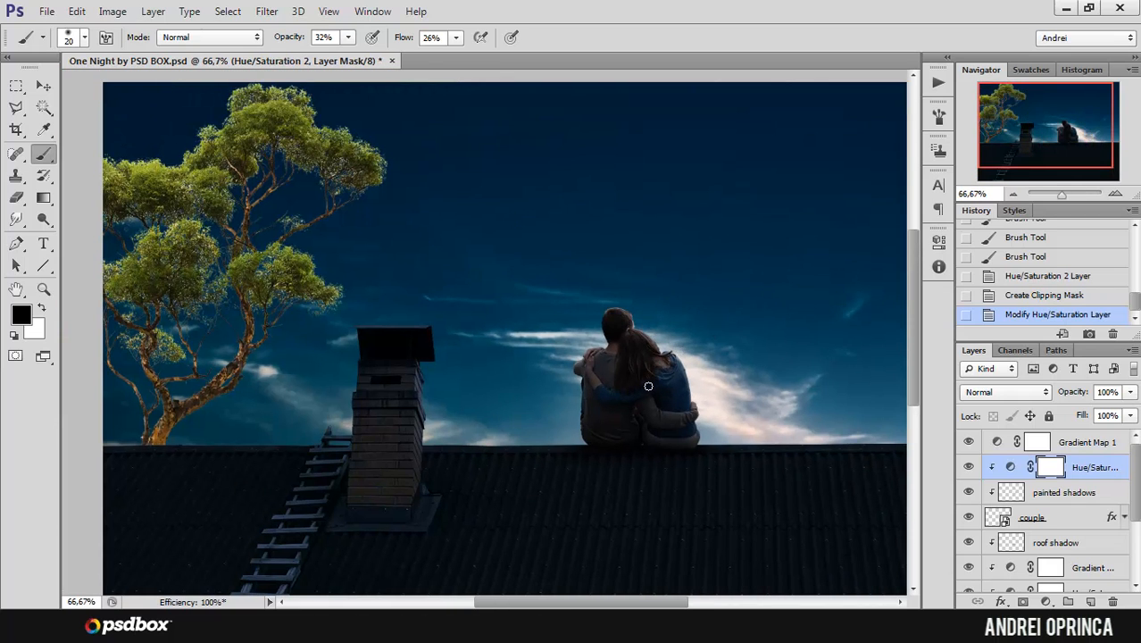
drag(648, 385, 616, 374)
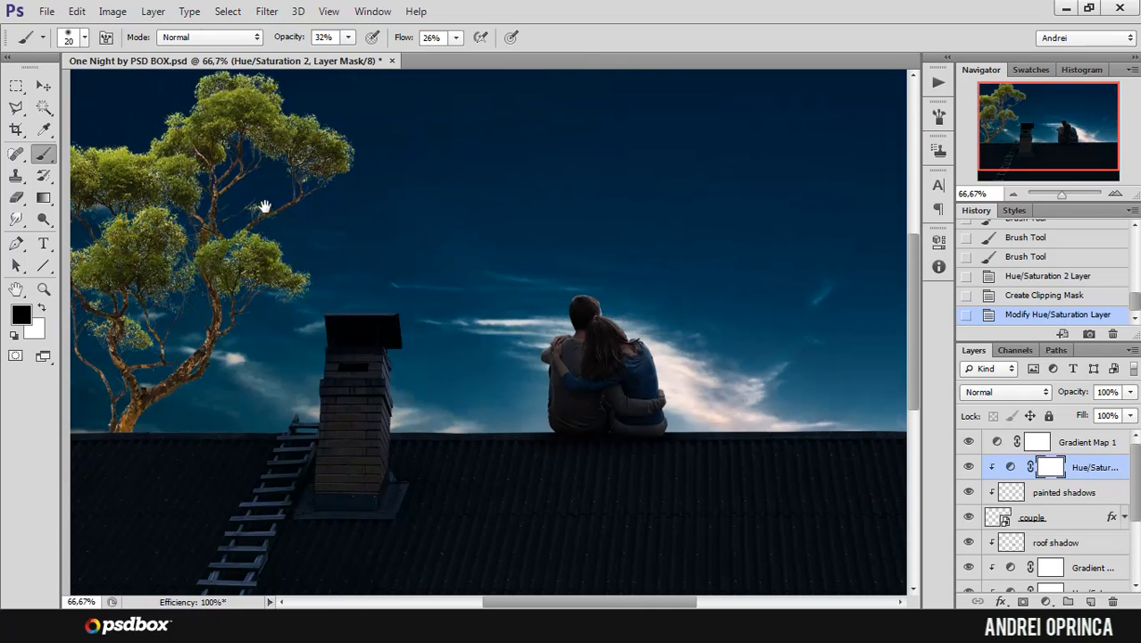
Step: Select the tree layer and open its layer style settings, keeping the tree in view
scroll(265, 207, up, 1)
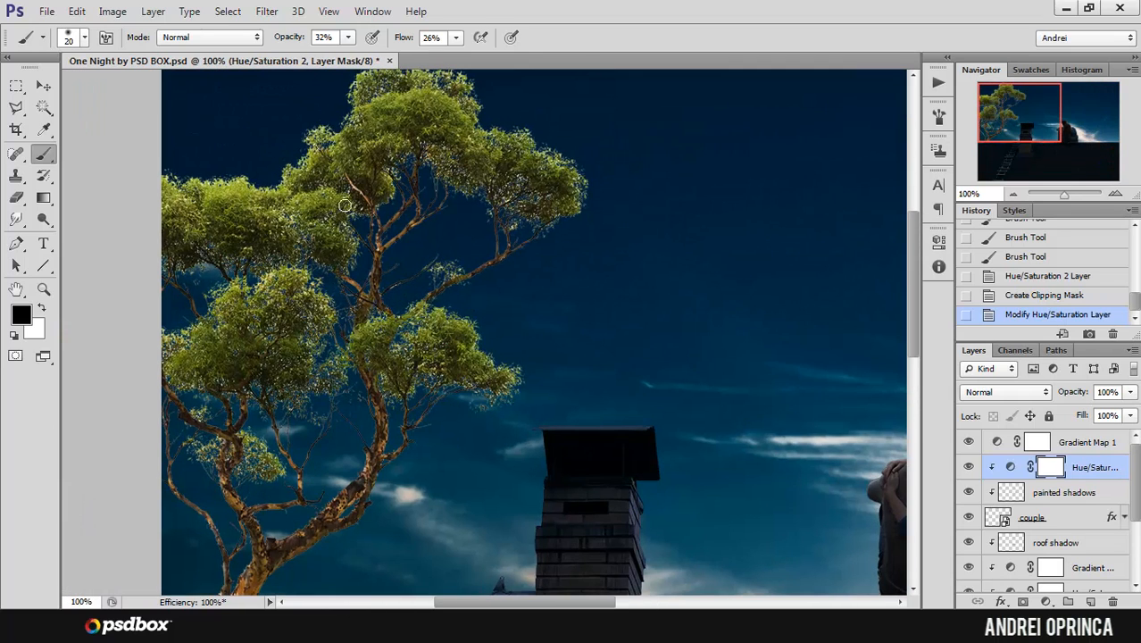
drag(519, 387, 497, 318)
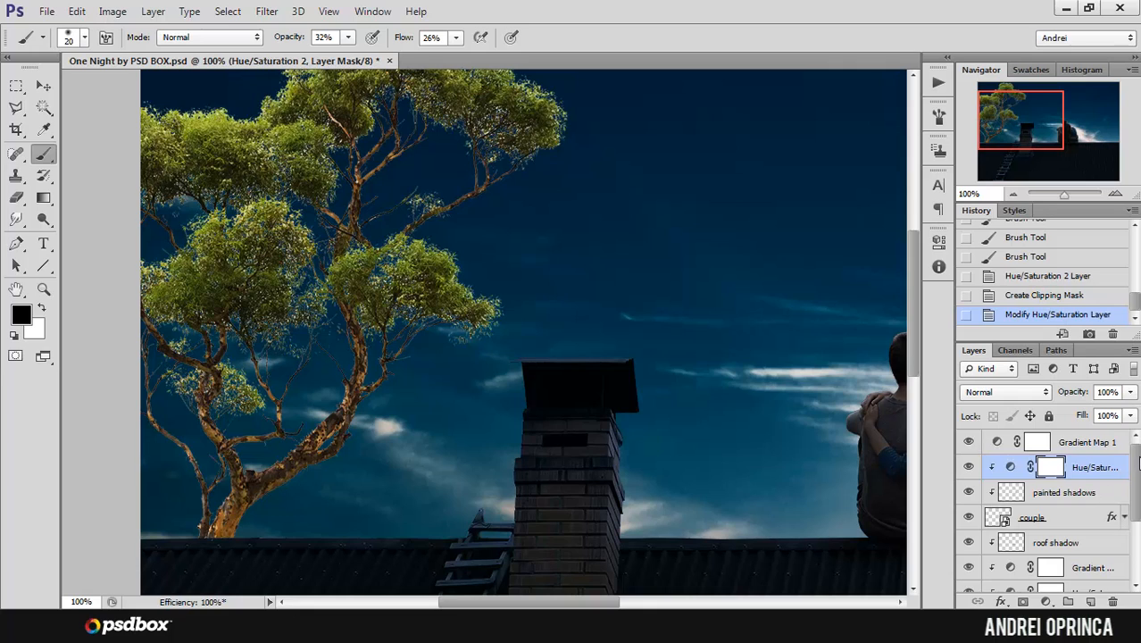
drag(1138, 458, 1132, 536)
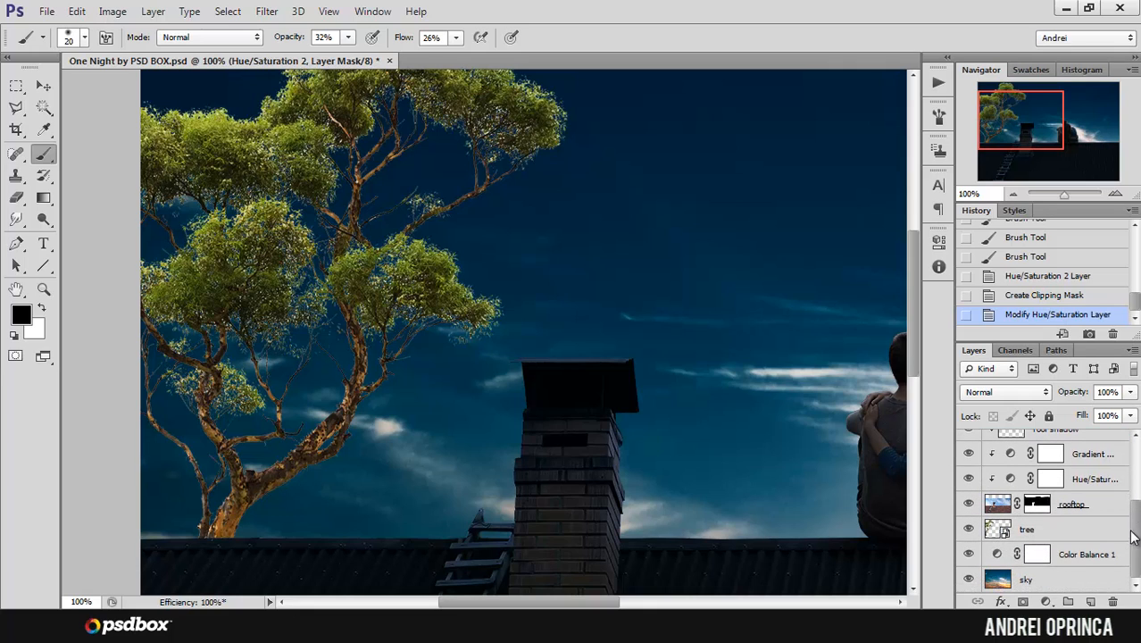
click(1068, 533)
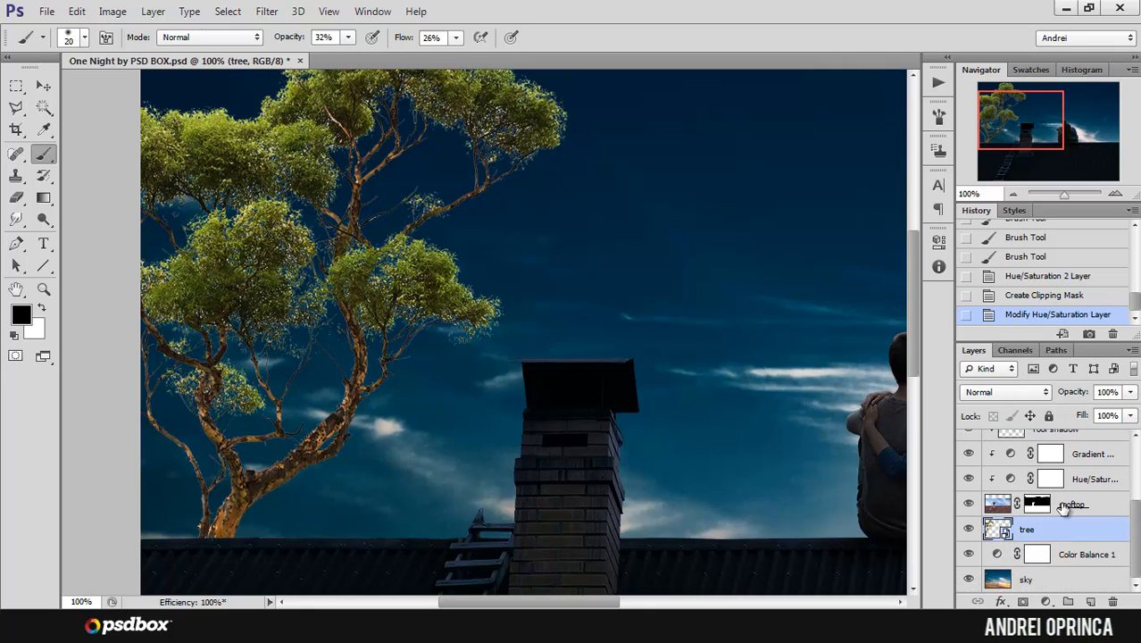
double_click(1113, 530)
drag(816, 147, 676, 110)
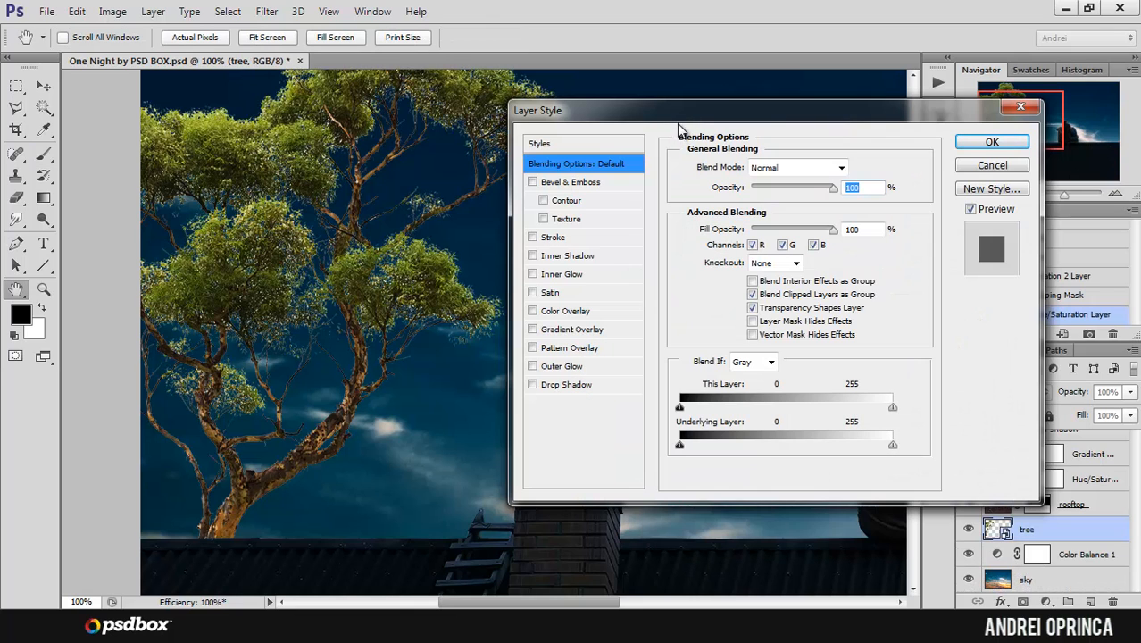
Step: Enable an Inner Glow on the tree, compare it off and on, and set its blend mode to Multiply
click(532, 274)
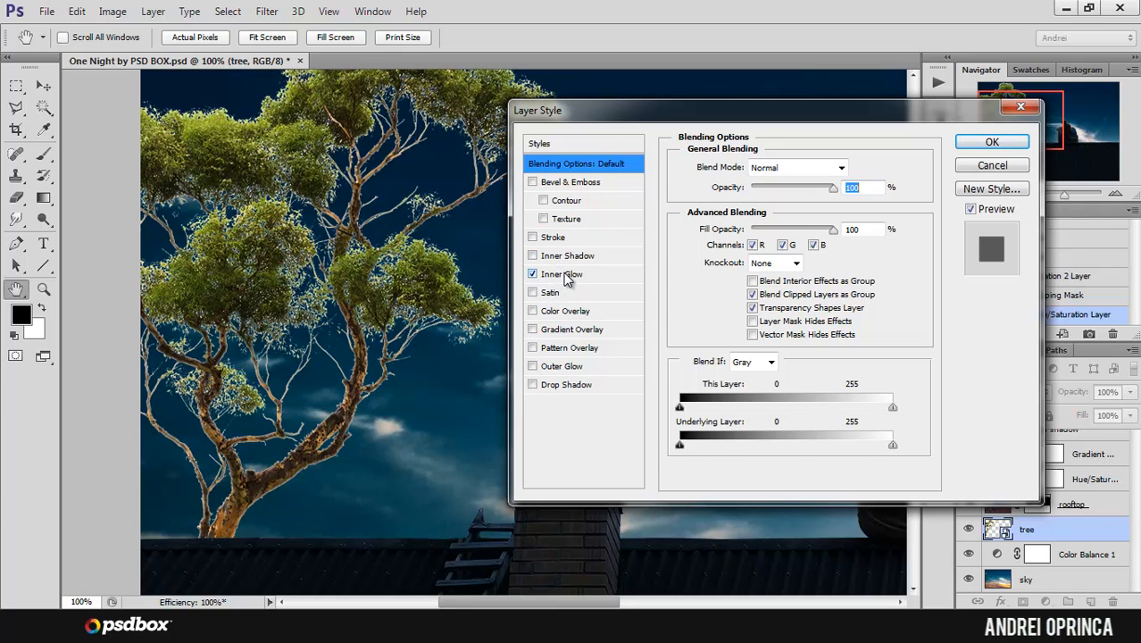
click(566, 275)
click(532, 276)
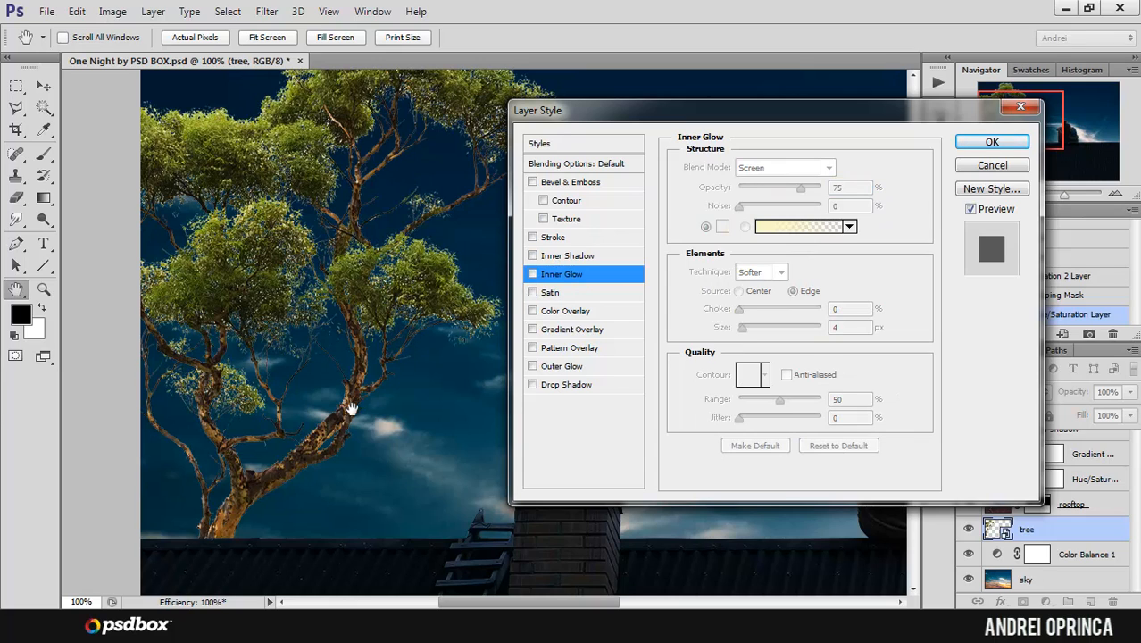
click(533, 275)
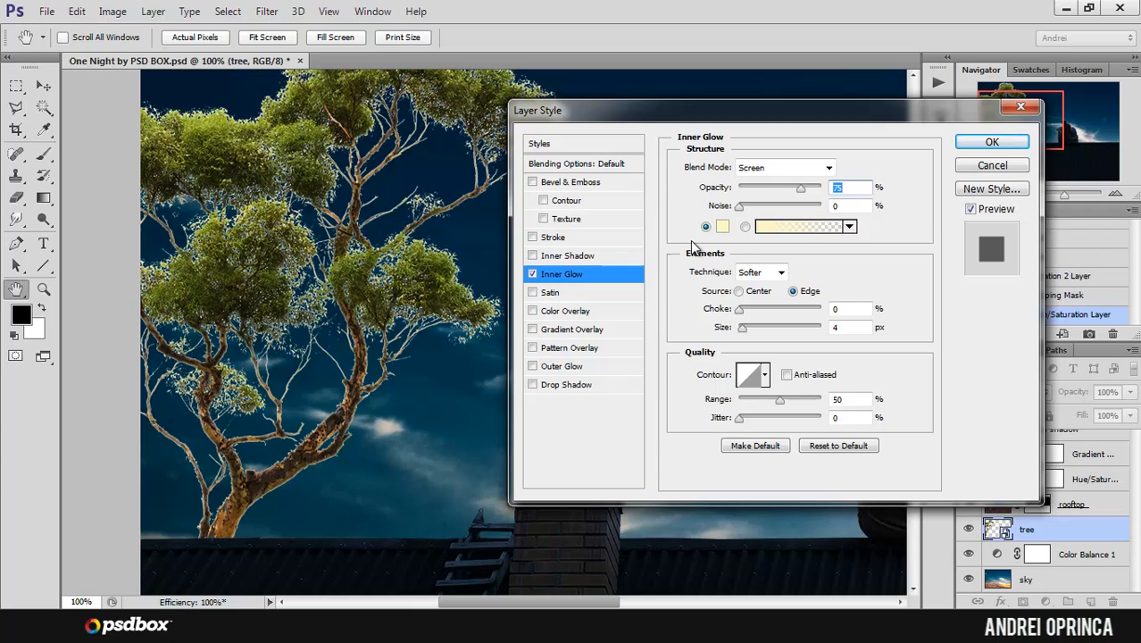
click(781, 169)
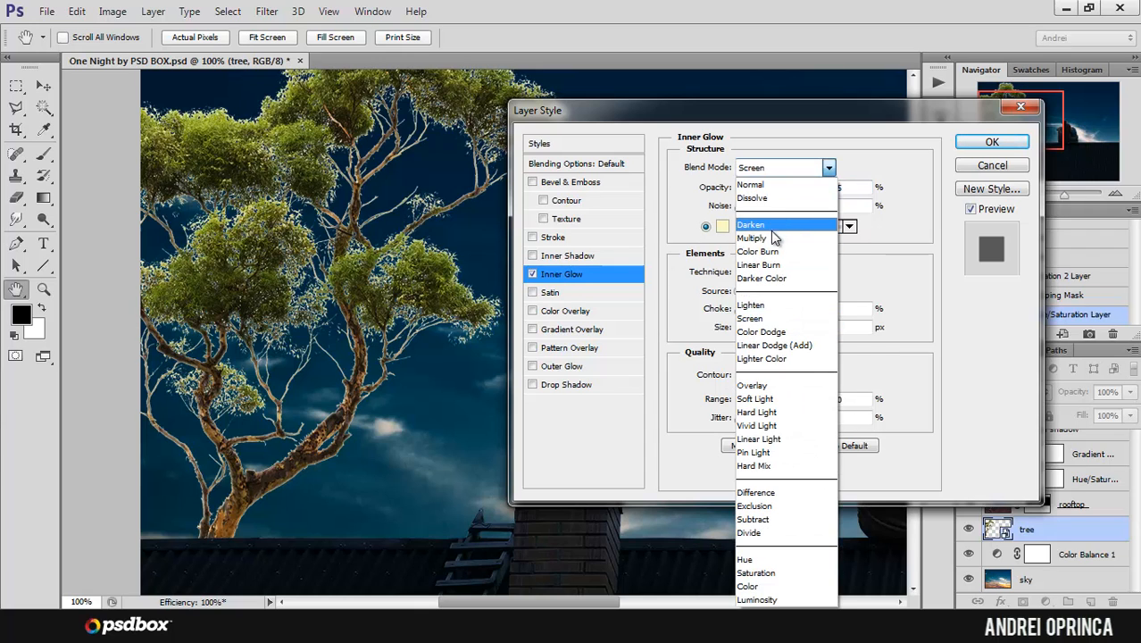
click(766, 243)
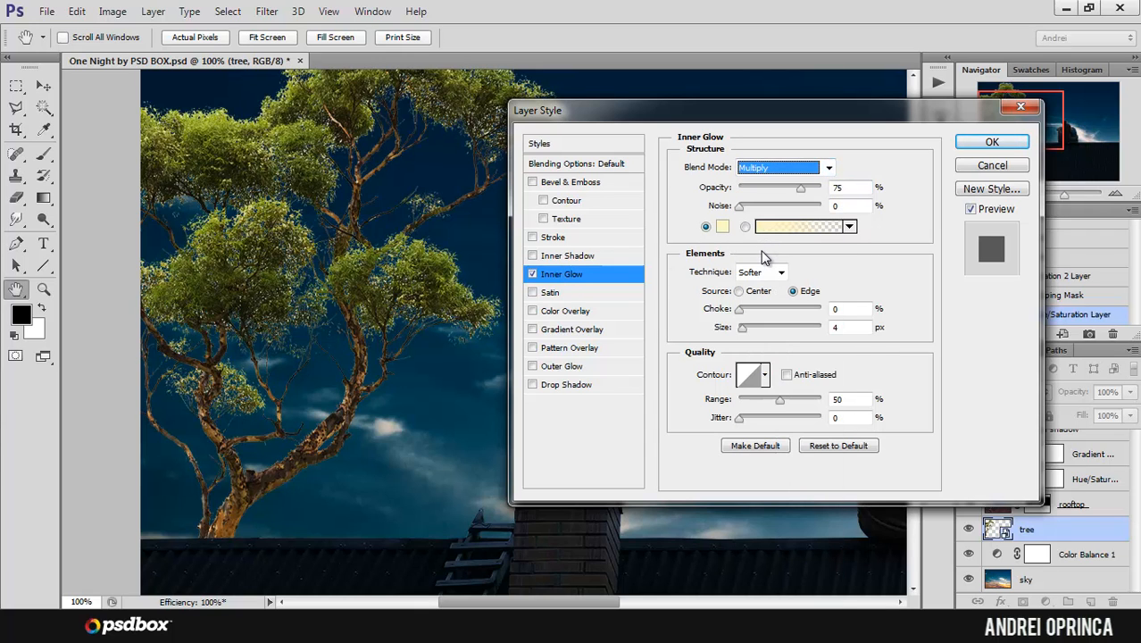
Step: Try a muted green (798969) as the tree's Inner Glow color and compare the glow off and on
click(534, 275)
click(533, 274)
click(722, 227)
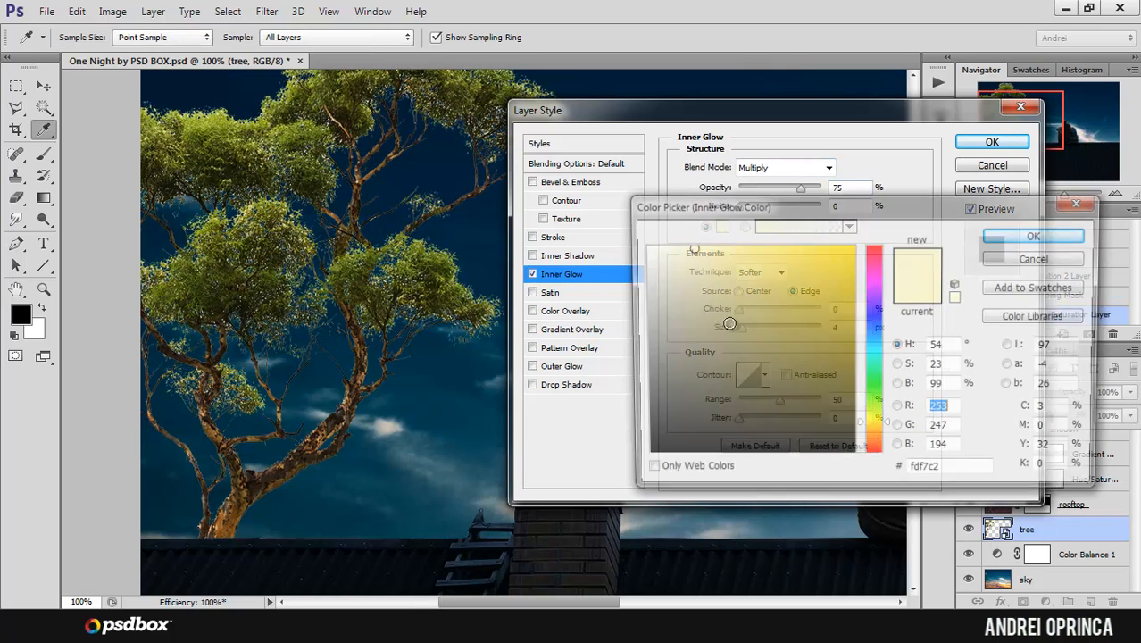
click(874, 404)
click(693, 372)
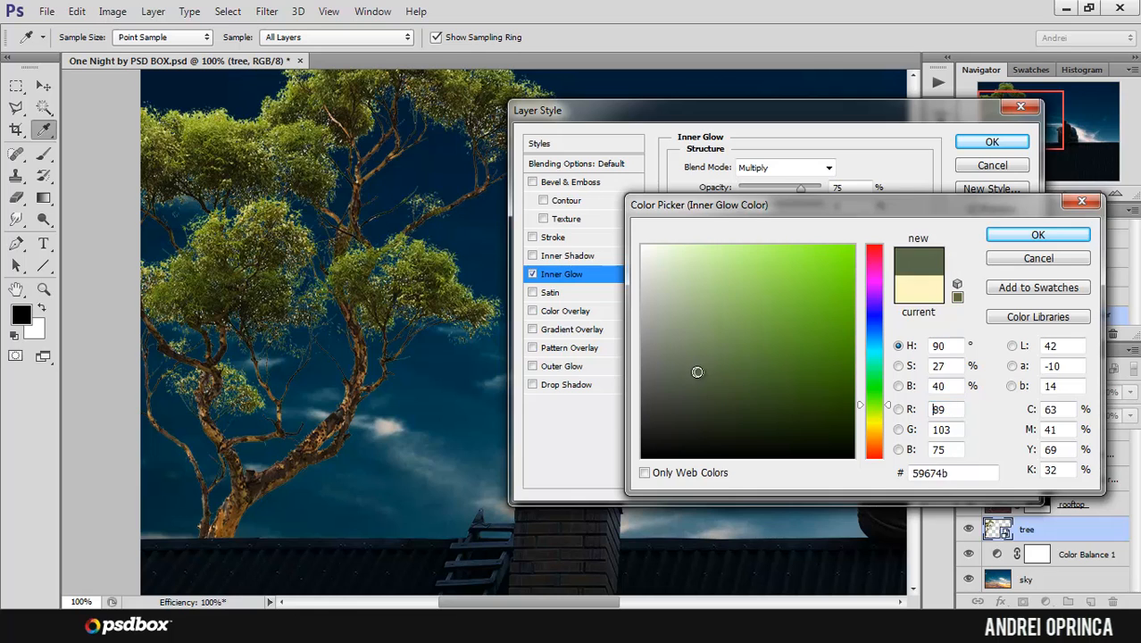
click(690, 341)
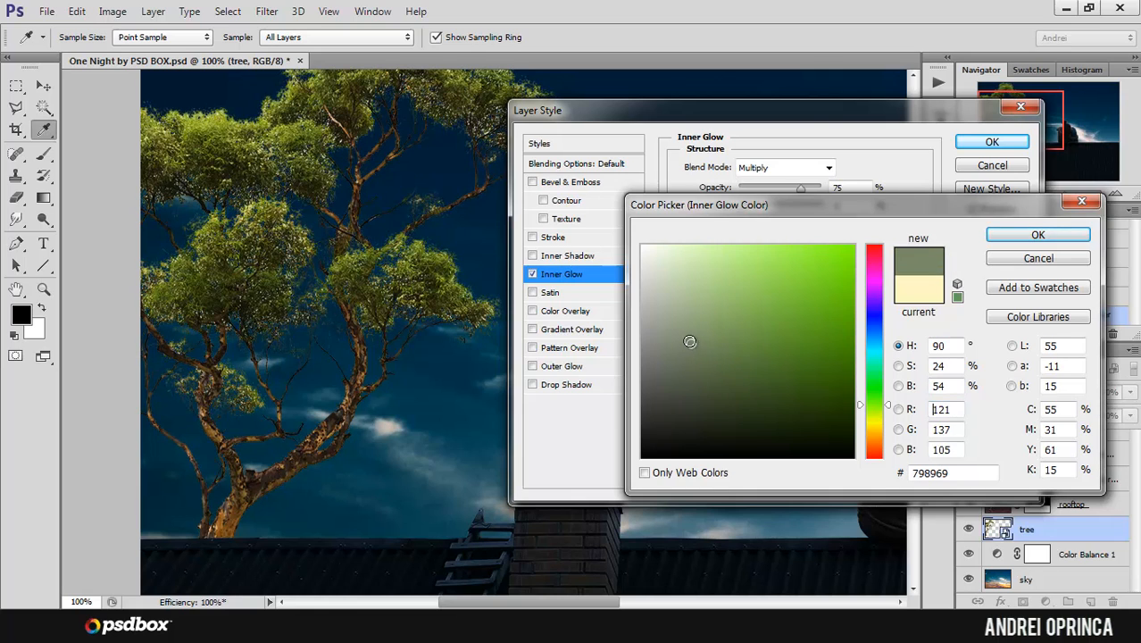
click(535, 272)
click(1000, 239)
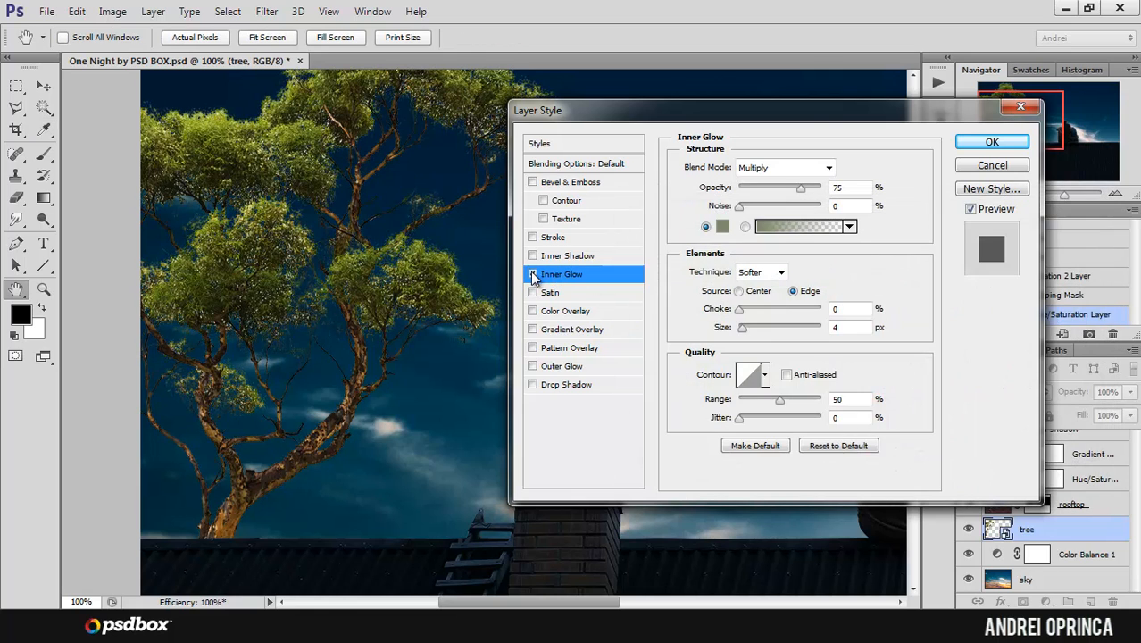
click(533, 274)
click(533, 274)
click(533, 274)
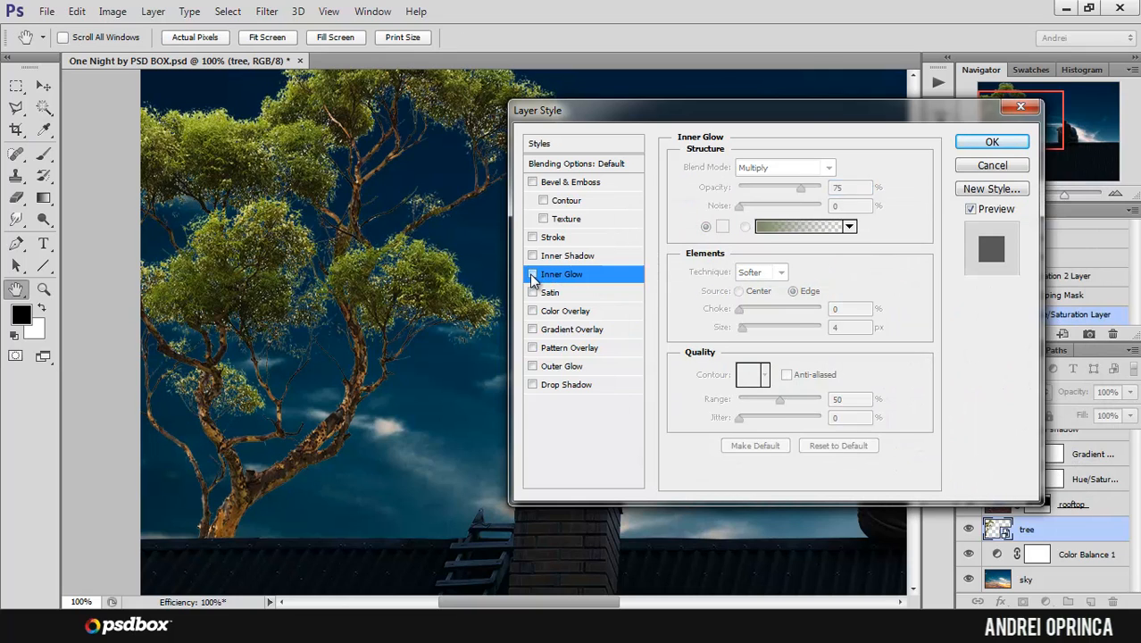
click(532, 274)
Step: Set the tree's Inner Glow color to dark gray 515151
click(723, 226)
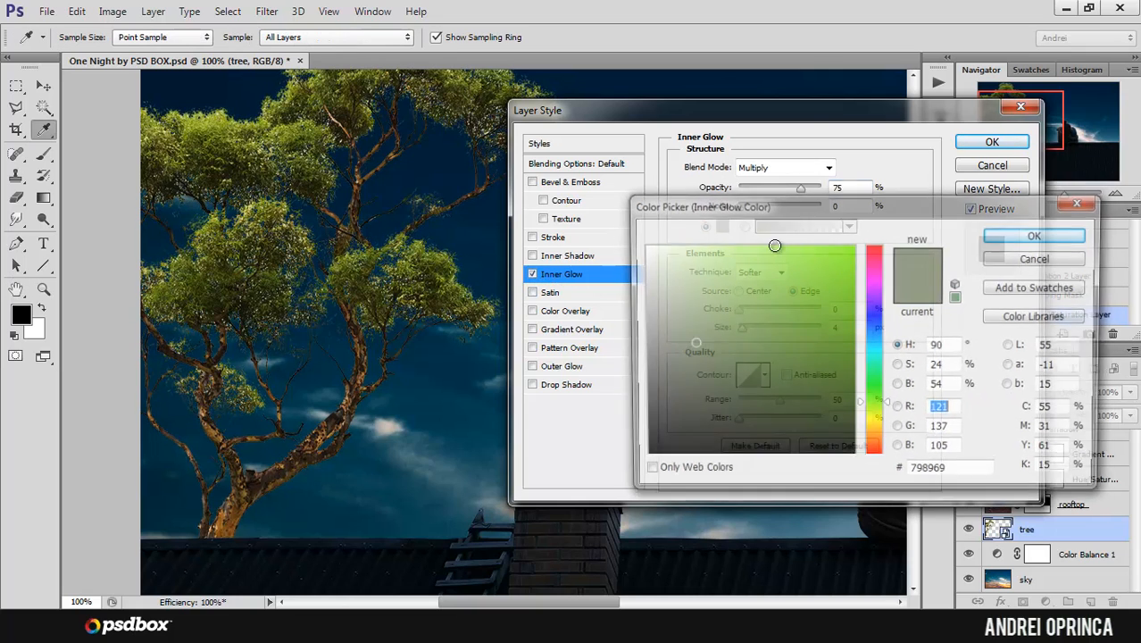
double_click(953, 473)
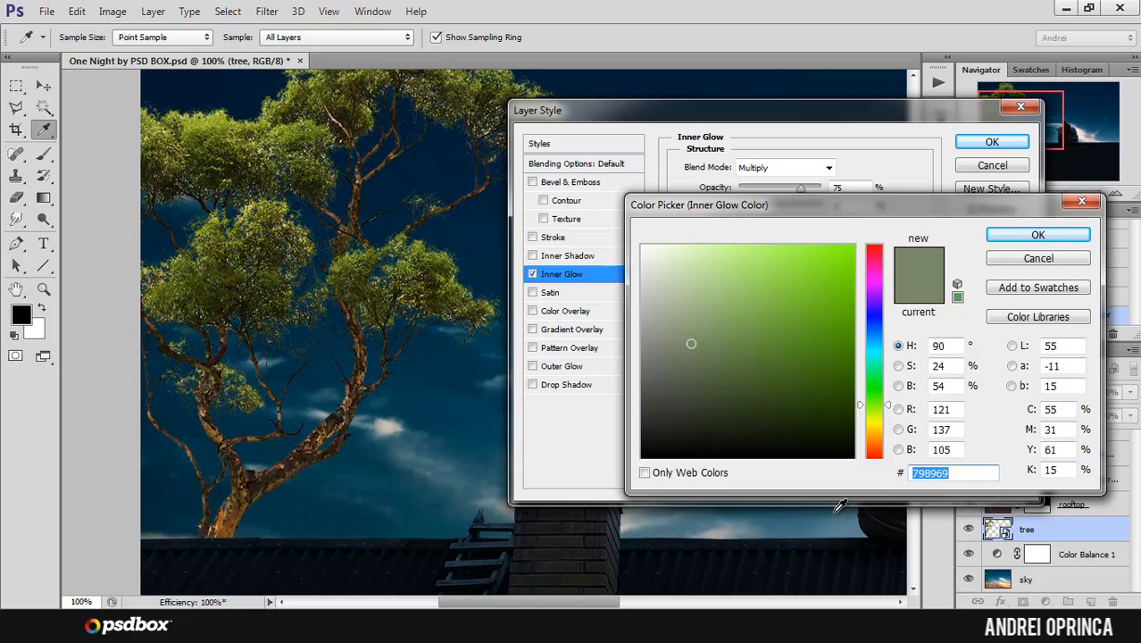
text(515151)
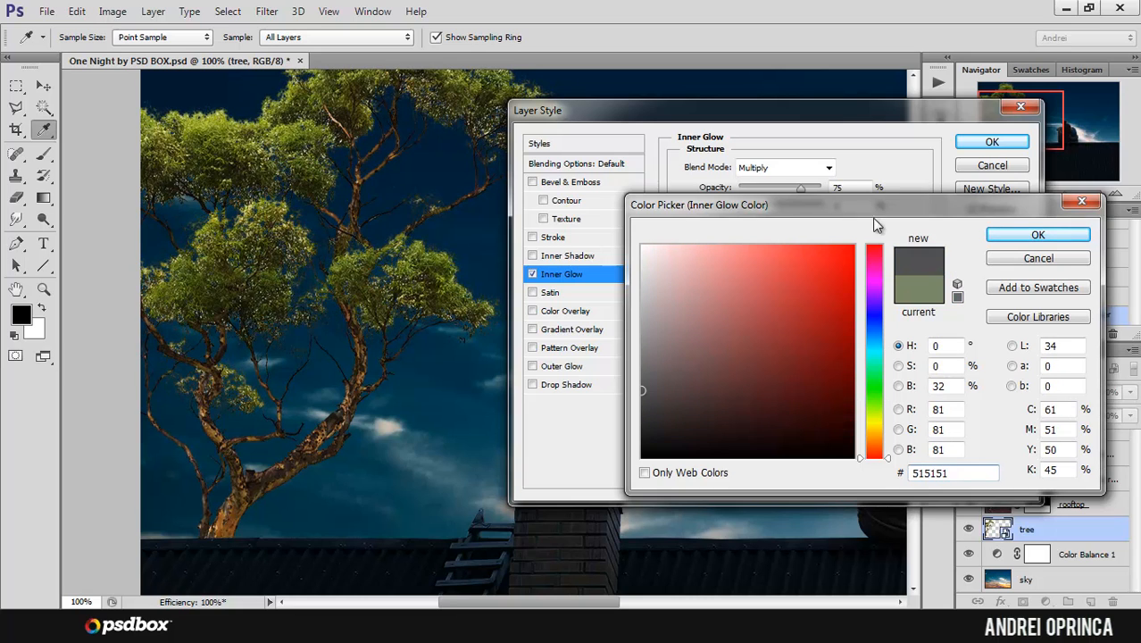
click(1037, 233)
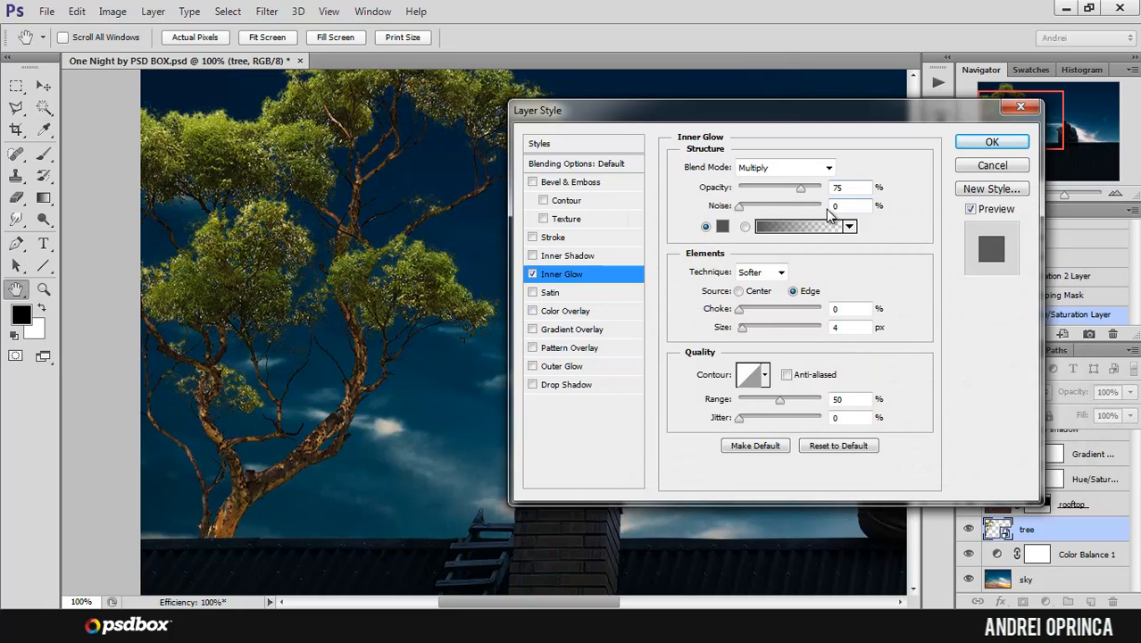
Step: Enable a Color Overlay on the tree and set its color to blue 174789
click(566, 312)
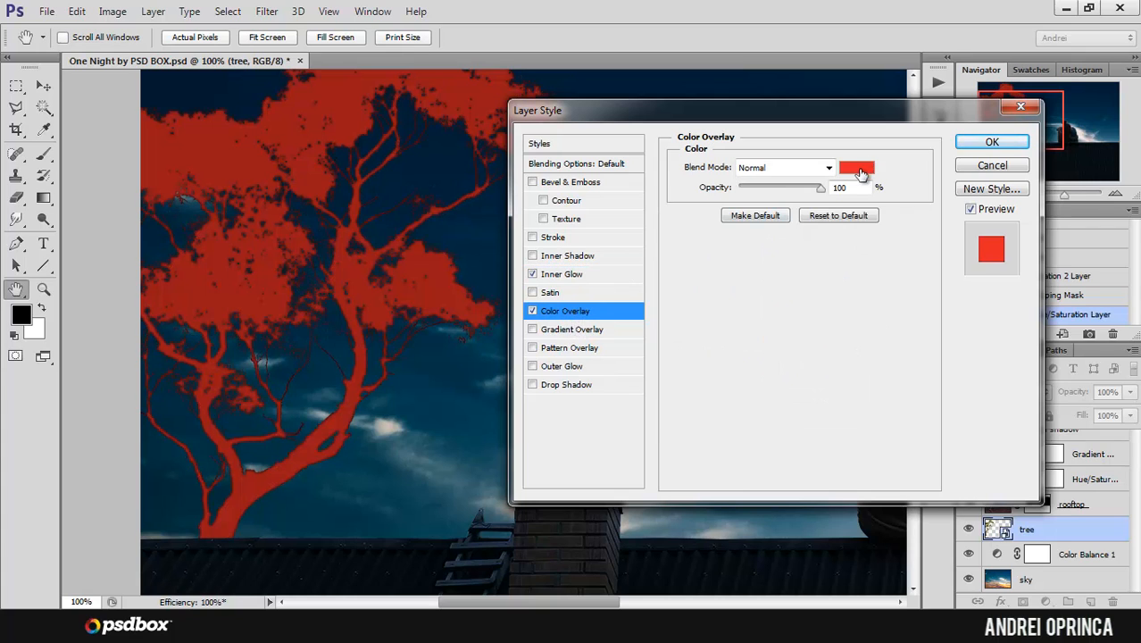
click(856, 167)
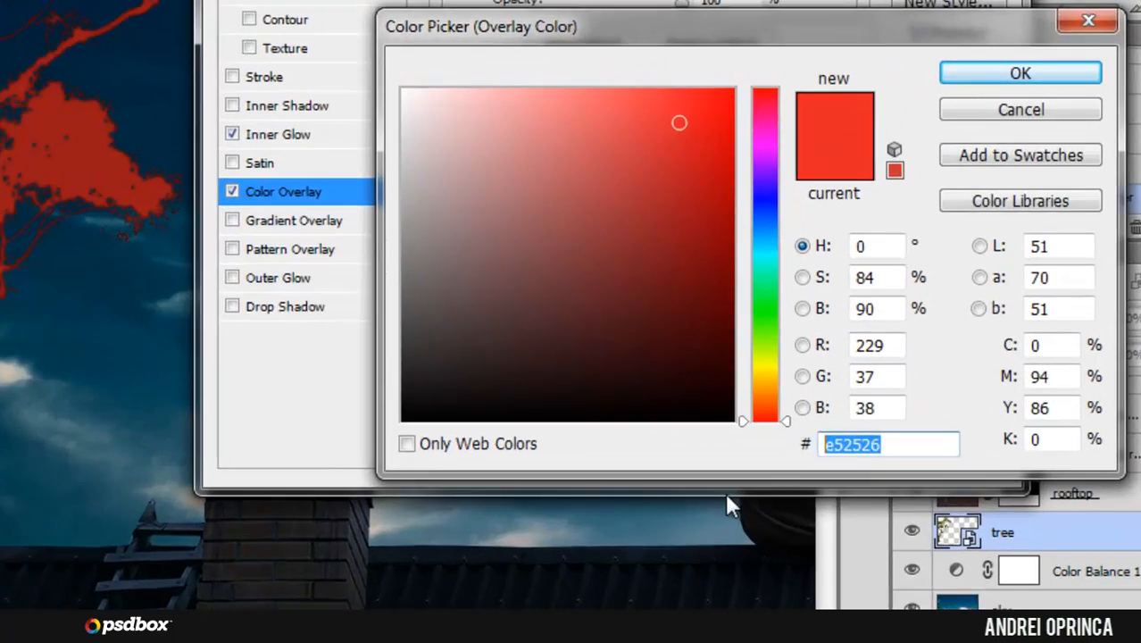
text(17)
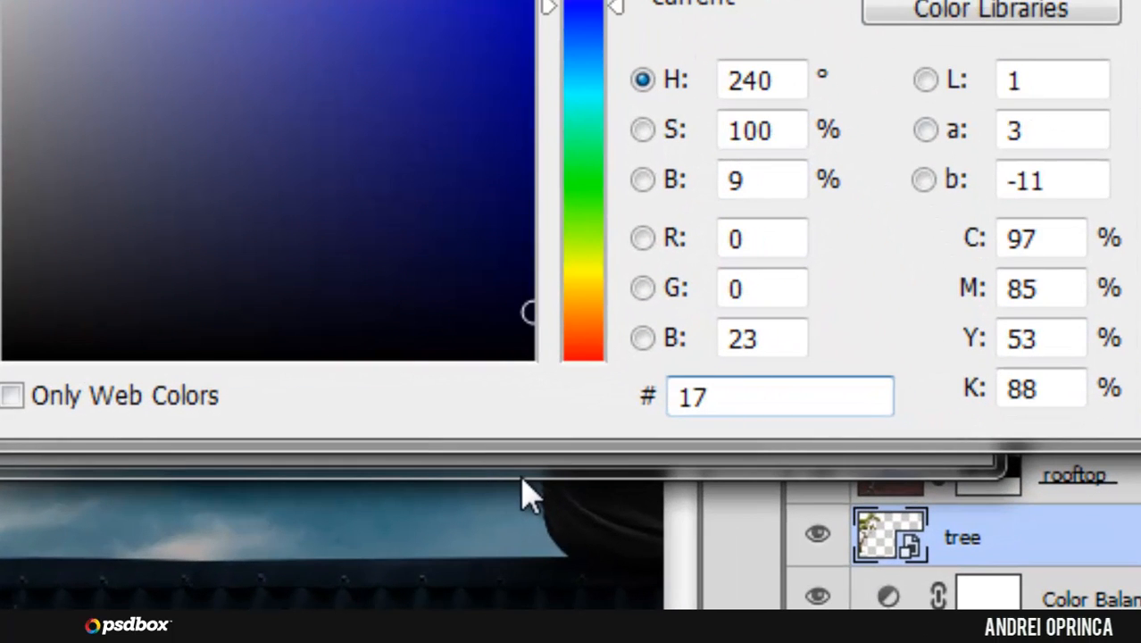
text(4789)
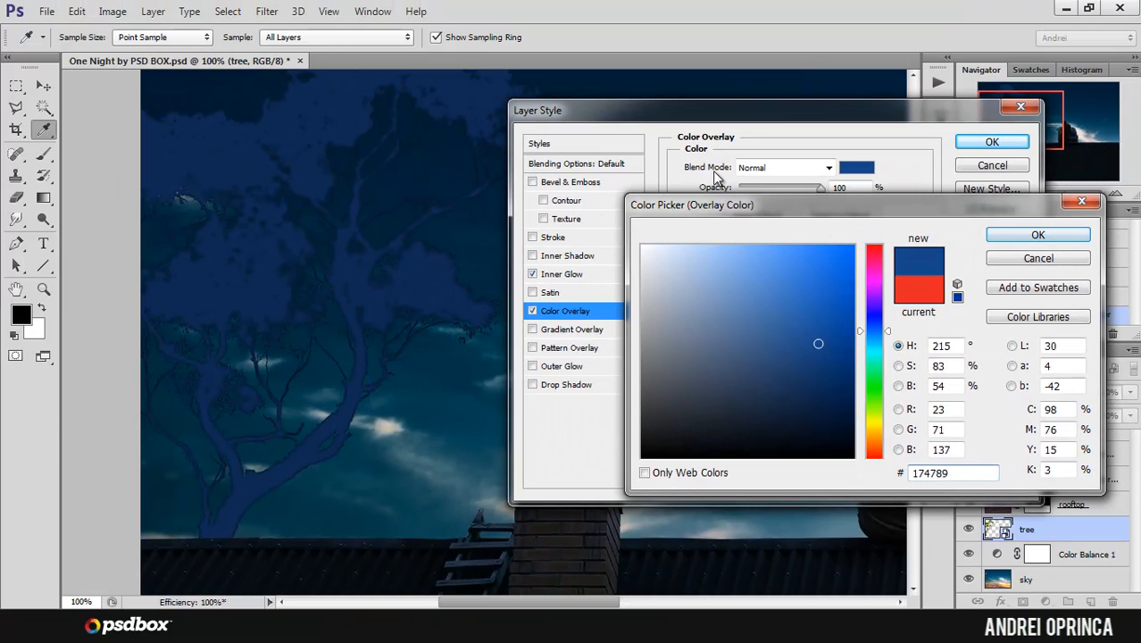
click(1013, 244)
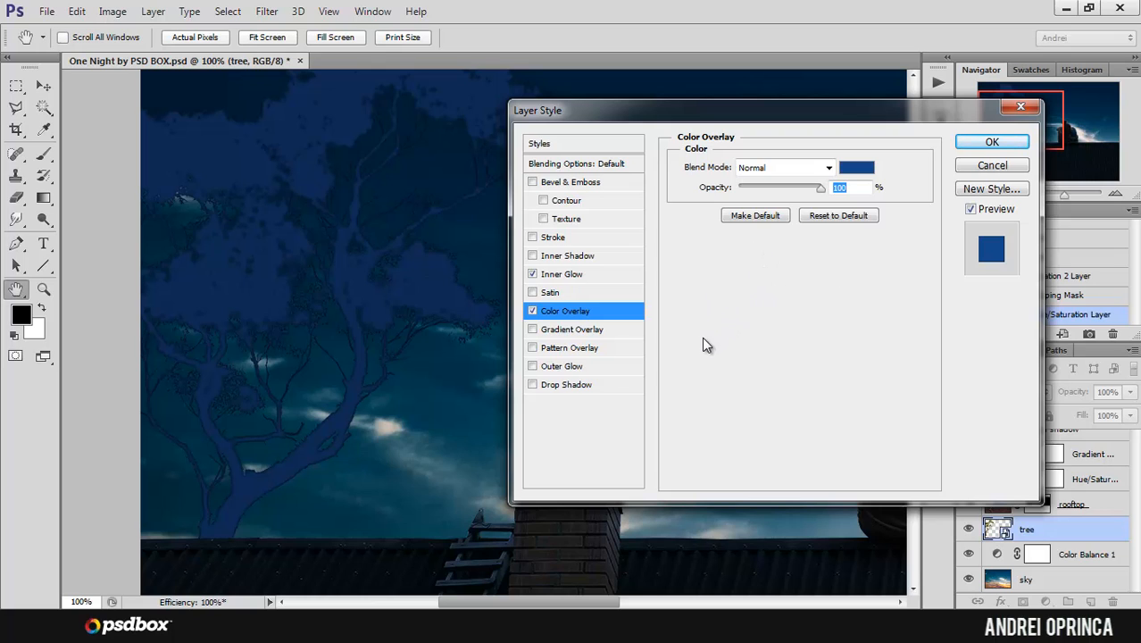
Step: Set the tree's Color Overlay to Vivid Light at 42% opacity, apply the styles and check the tree against the couple
click(784, 168)
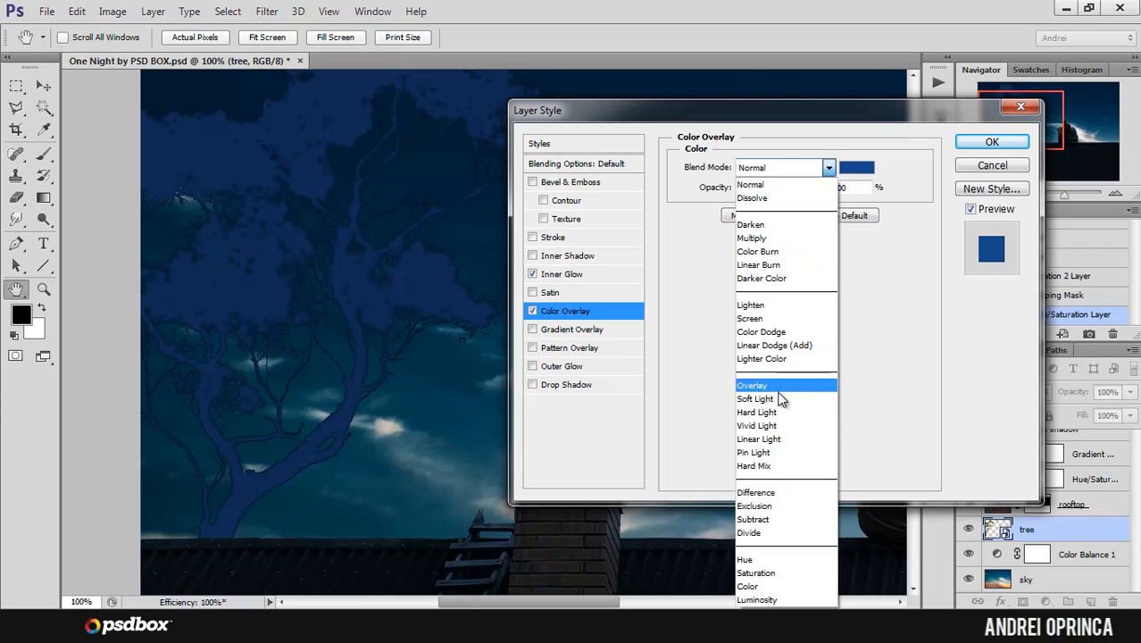
click(773, 425)
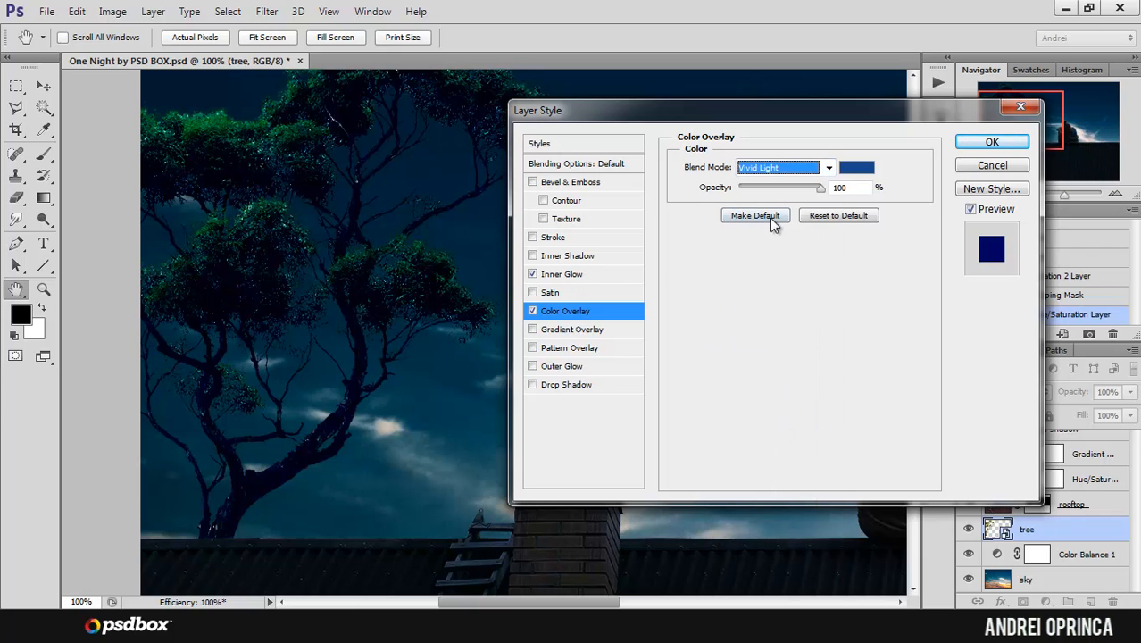
drag(820, 189, 771, 189)
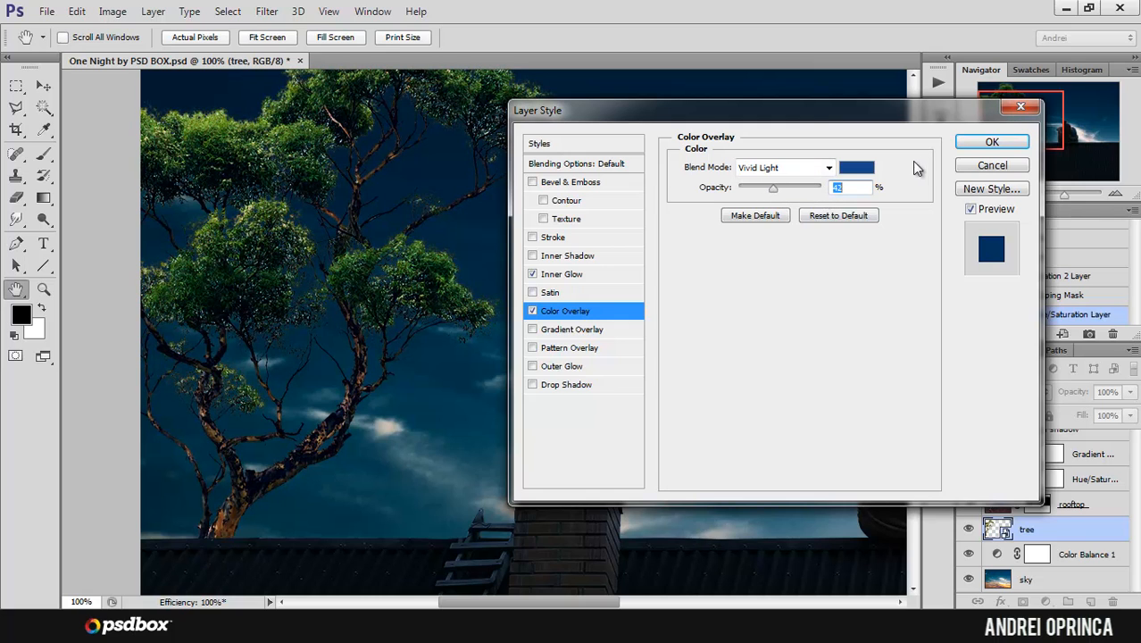
click(992, 141)
key(b)
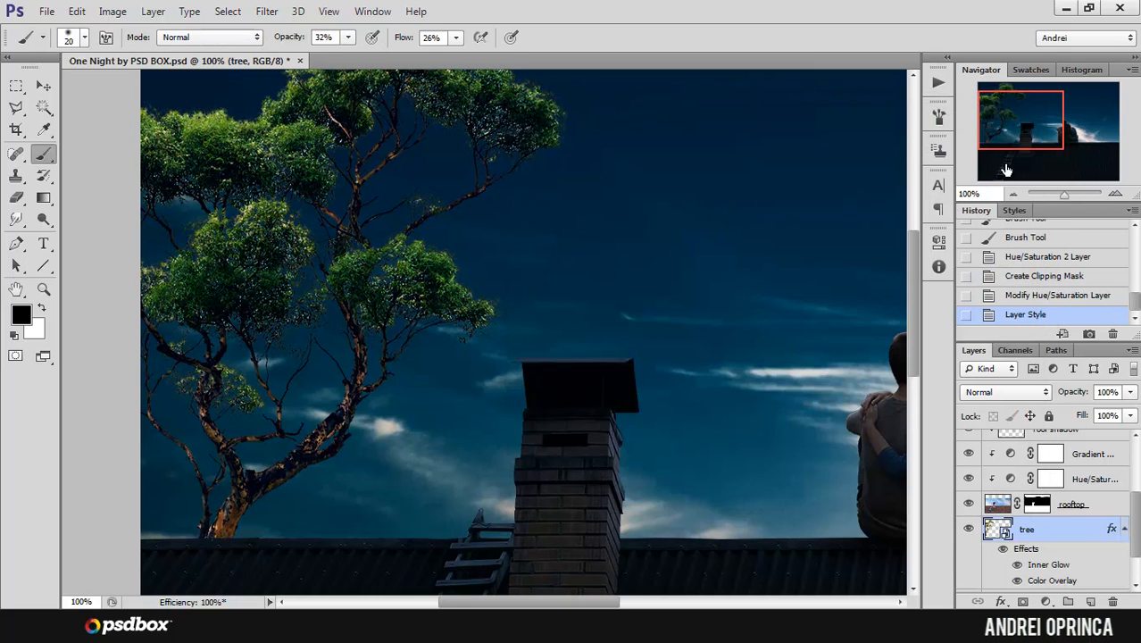
drag(1013, 135, 989, 123)
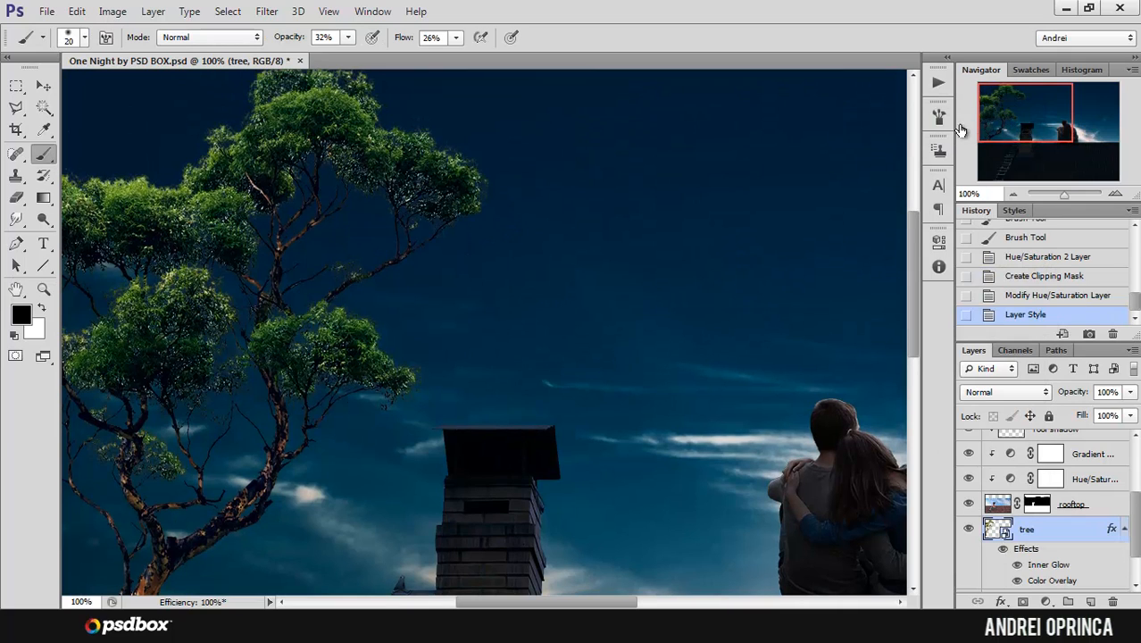
drag(960, 132, 967, 138)
Step: Collapse the tree's effects list and add a Hue/Saturation adjustment layer above the tree, clipped to it
click(1123, 529)
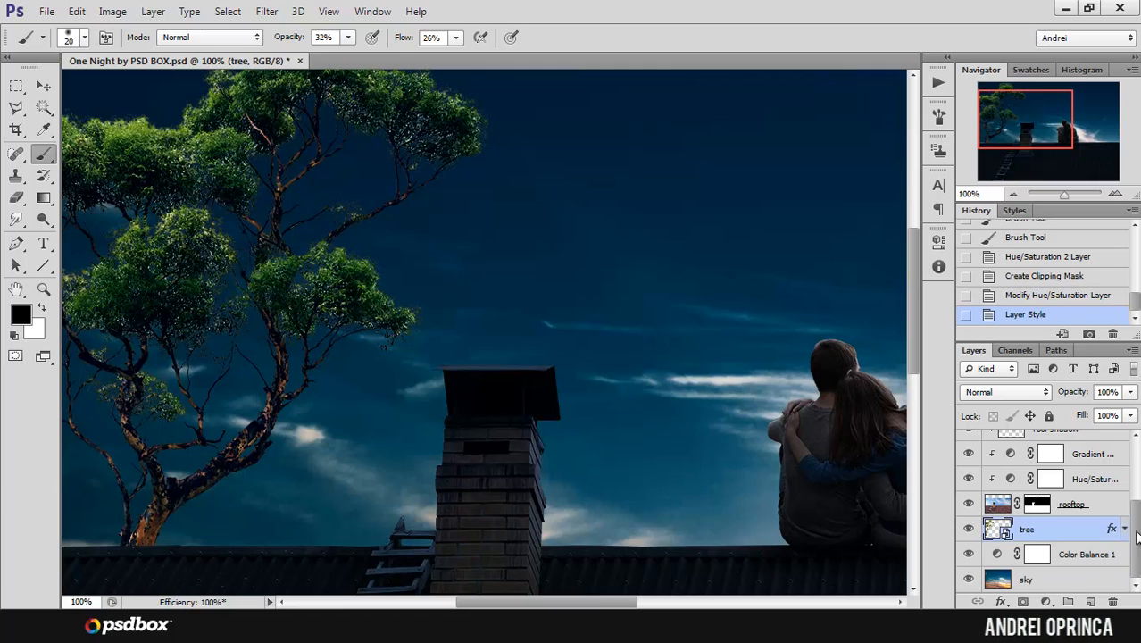
click(1049, 601)
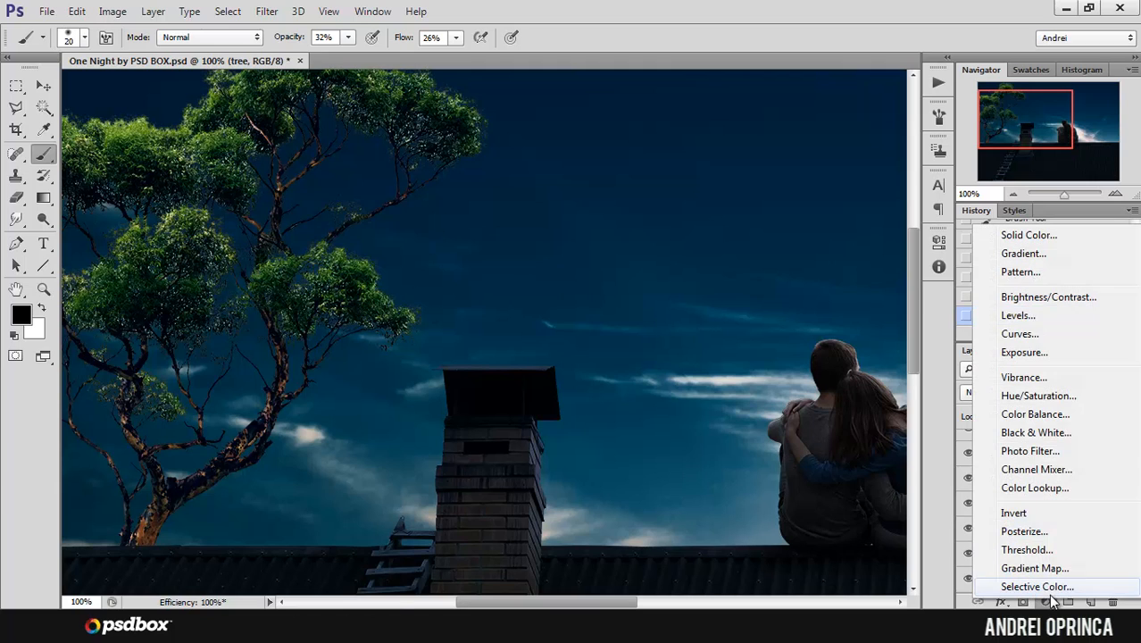
click(1039, 396)
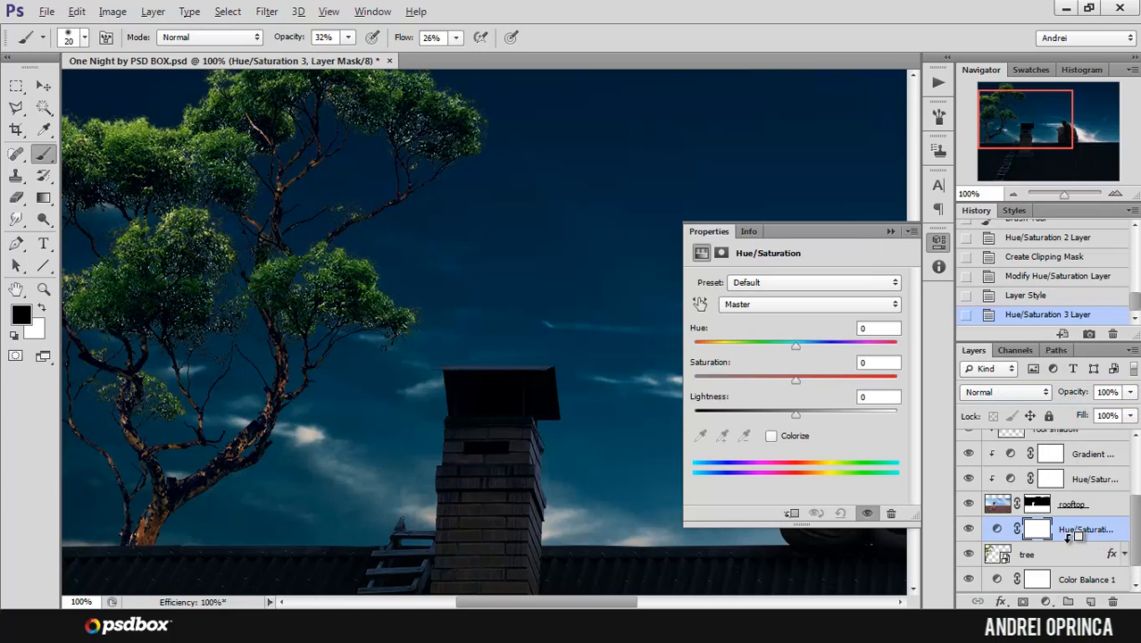
alt+click(1065, 539)
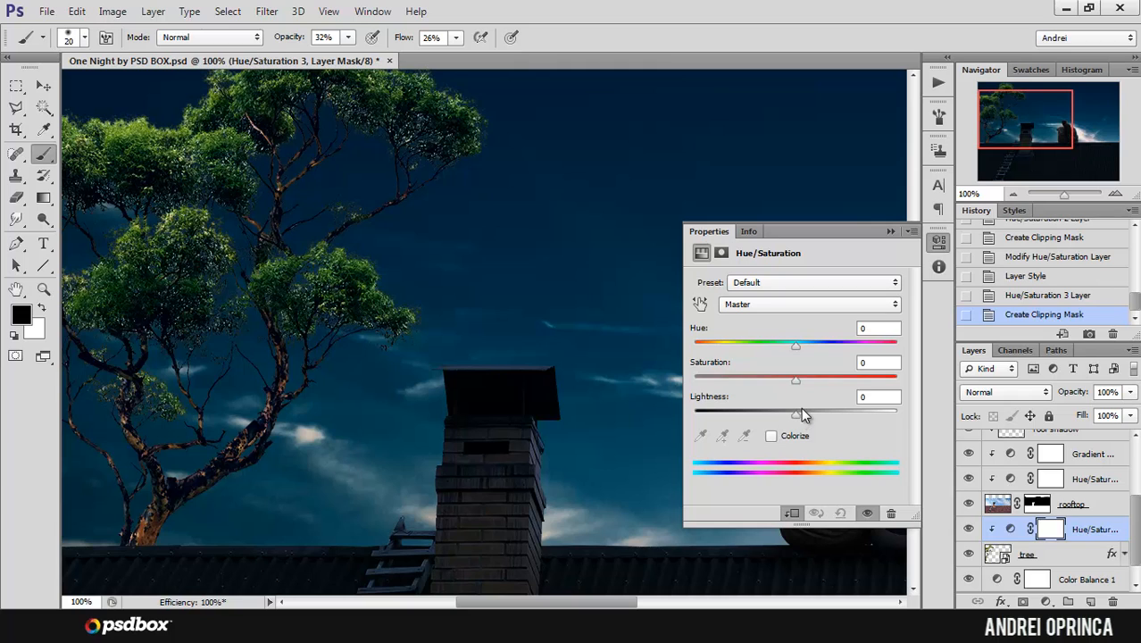
Step: Set the Lightness of the tree's Hue/Saturation adjustment to -70 and collapse its properties
drag(795, 407, 761, 413)
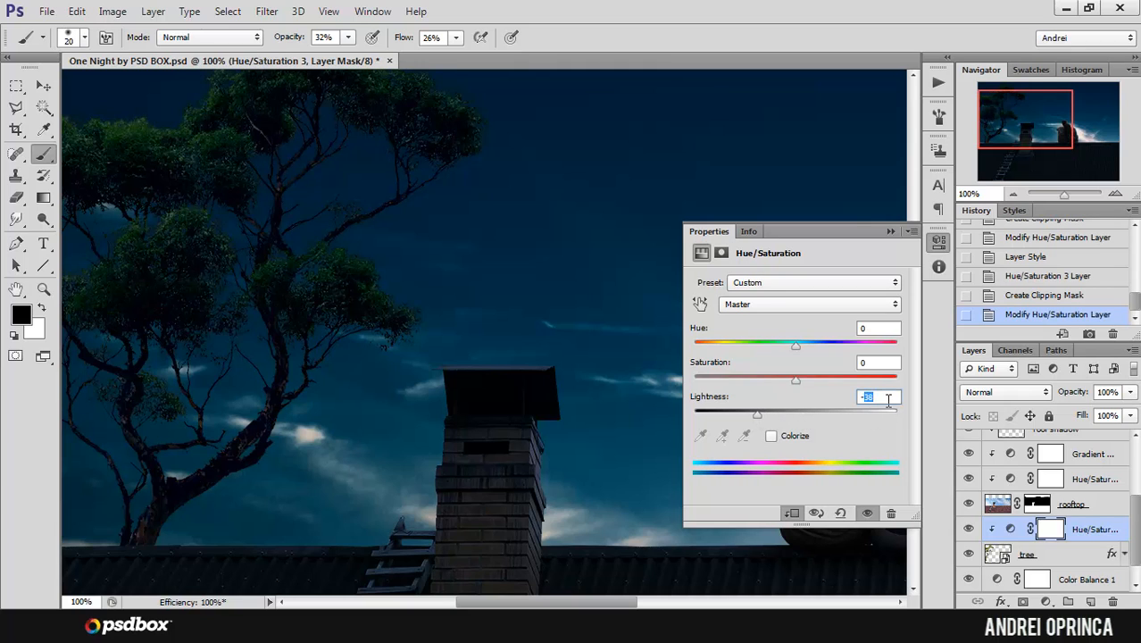
text(-70)
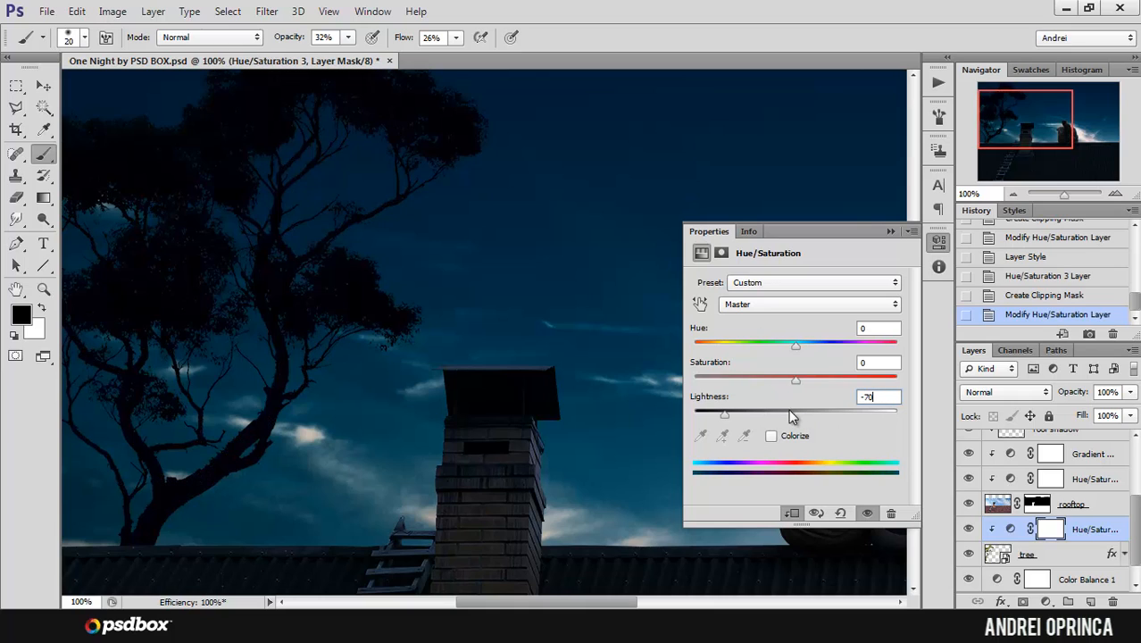
click(890, 231)
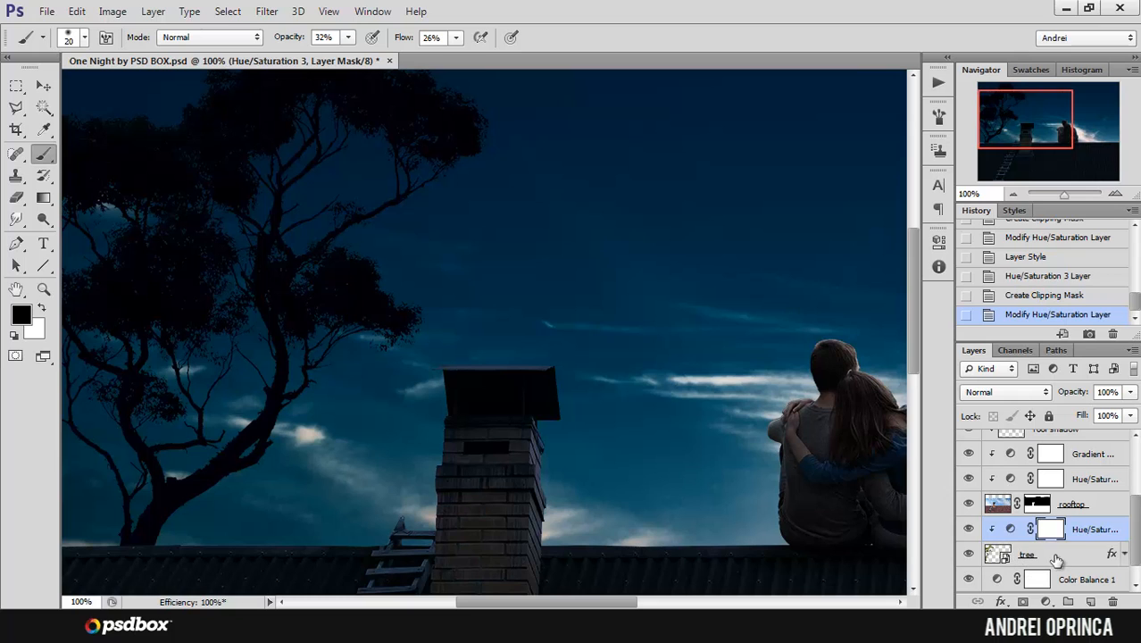
Step: Compare the tree's Color Overlay off and on, reduce its opacity to 14% and apply the change
double_click(1067, 557)
click(565, 310)
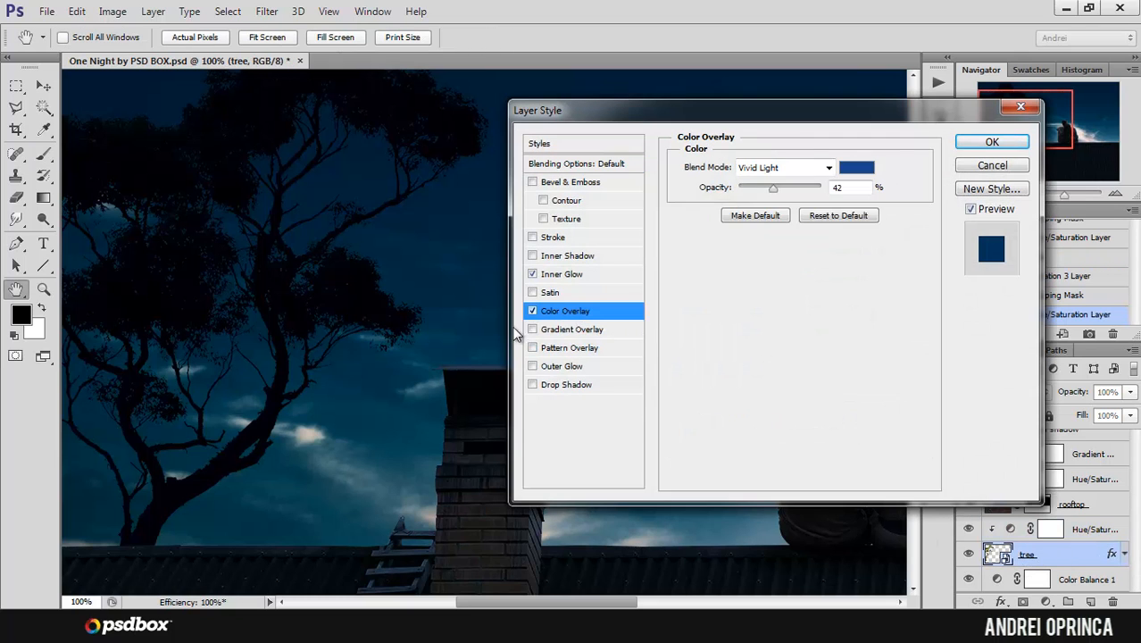
click(533, 311)
click(533, 311)
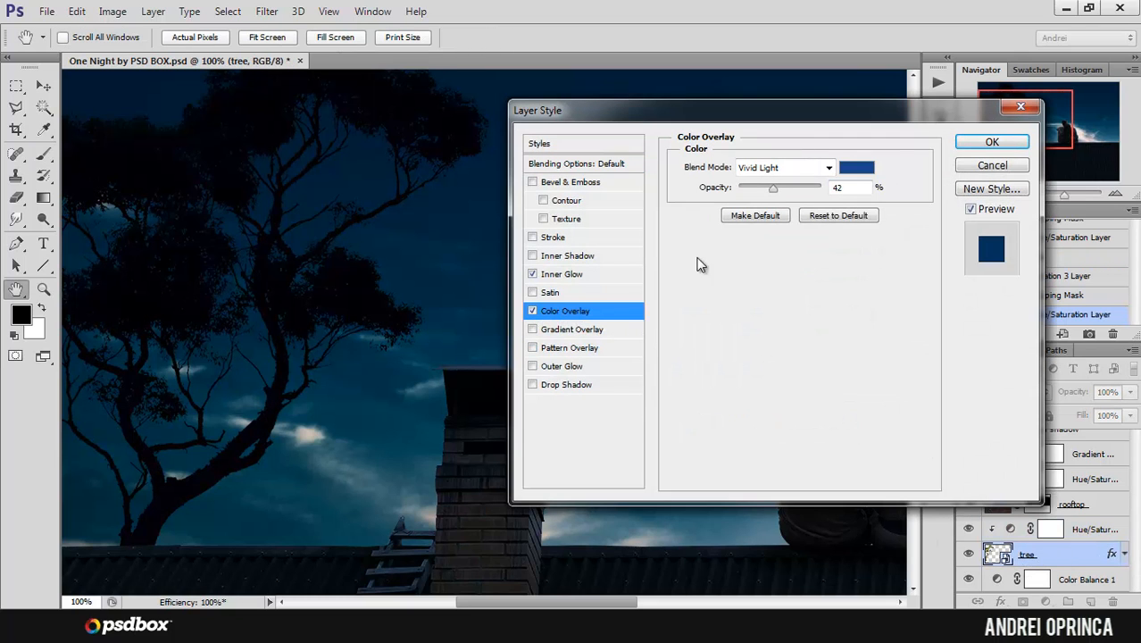
drag(777, 191, 749, 196)
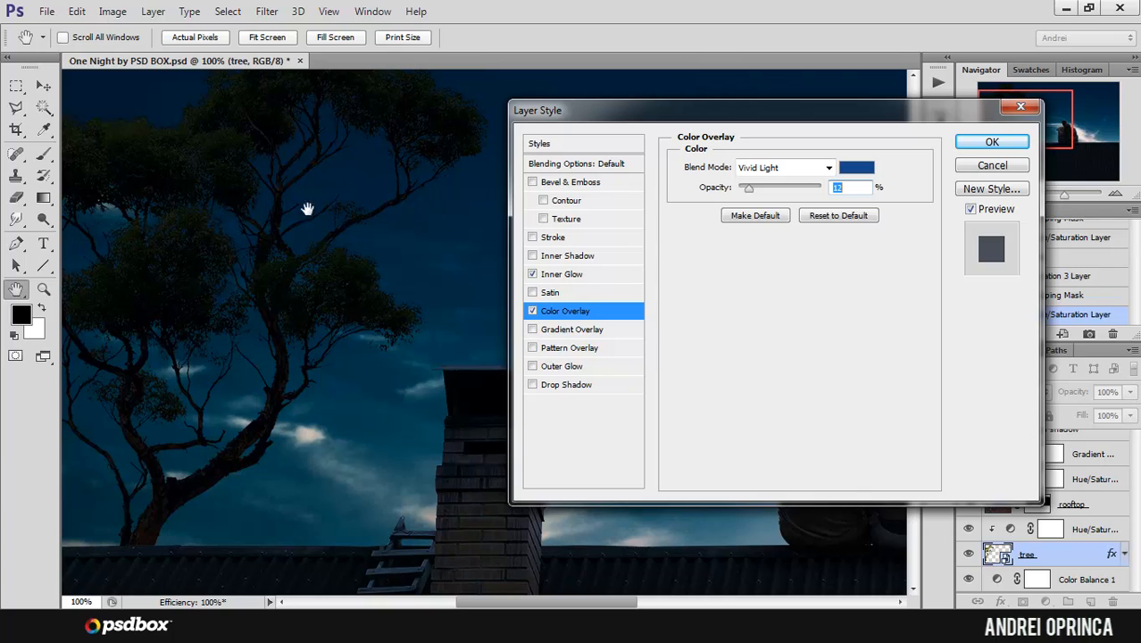
drag(746, 189, 754, 195)
click(982, 145)
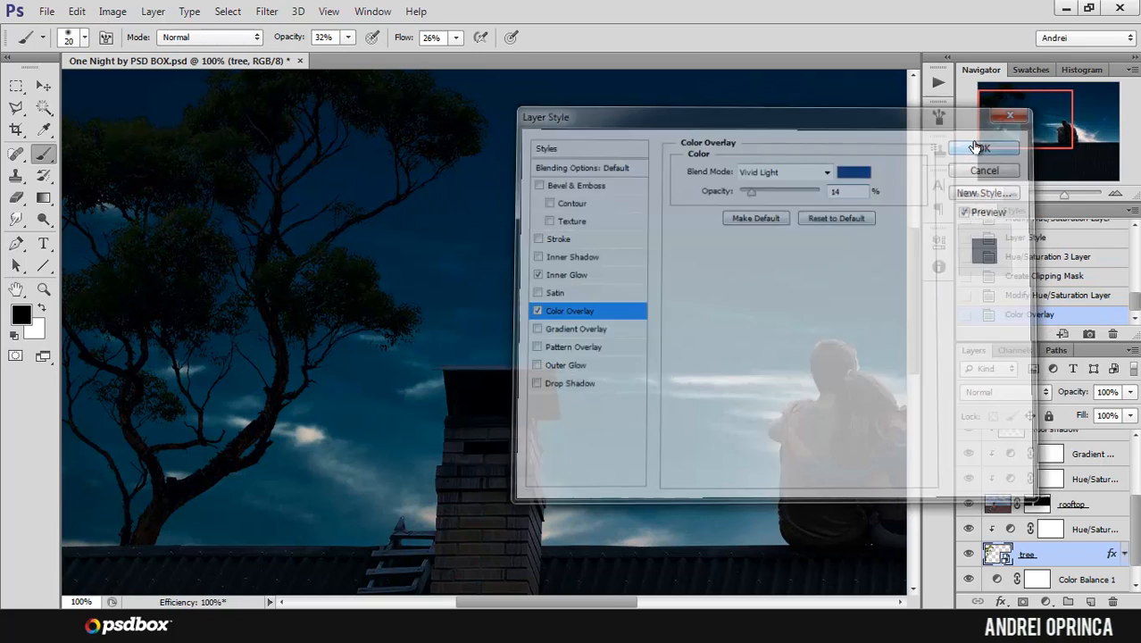
scroll(932, 150, up, 3)
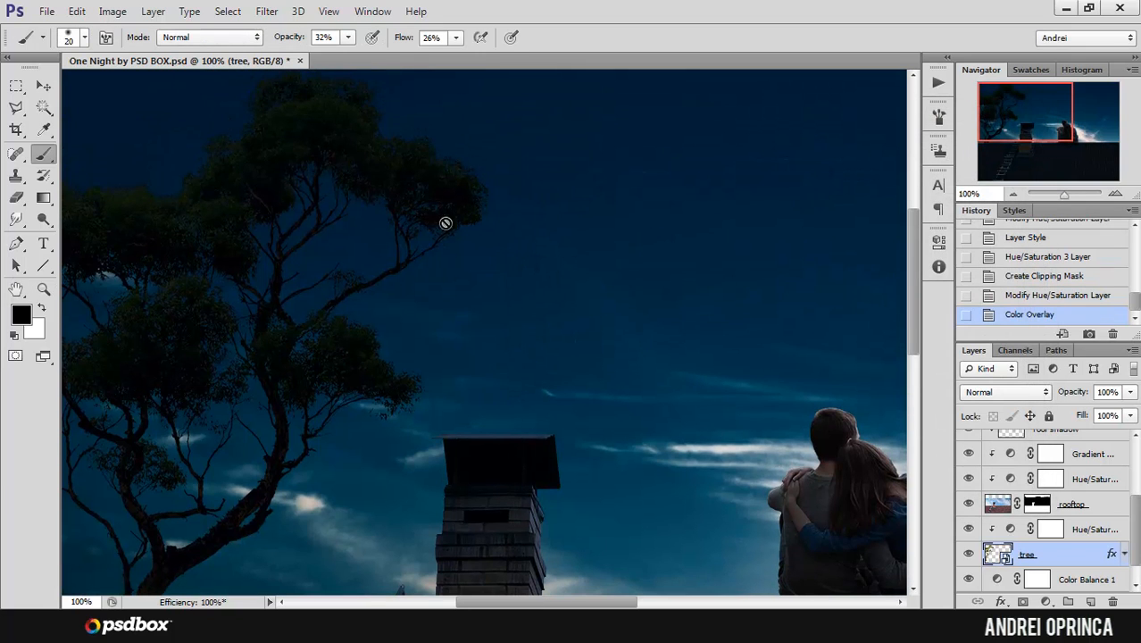
Step: Try an Inner Shadow on the tree layer in Color Dodge mode with the near-white colour f1f5f7
double_click(1068, 560)
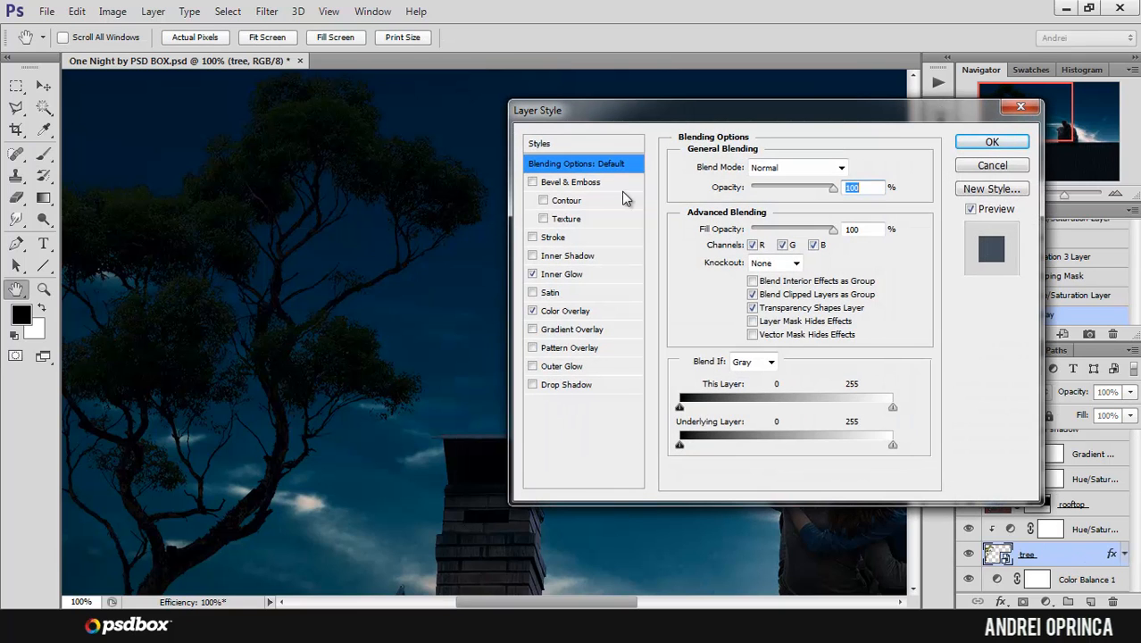
click(571, 257)
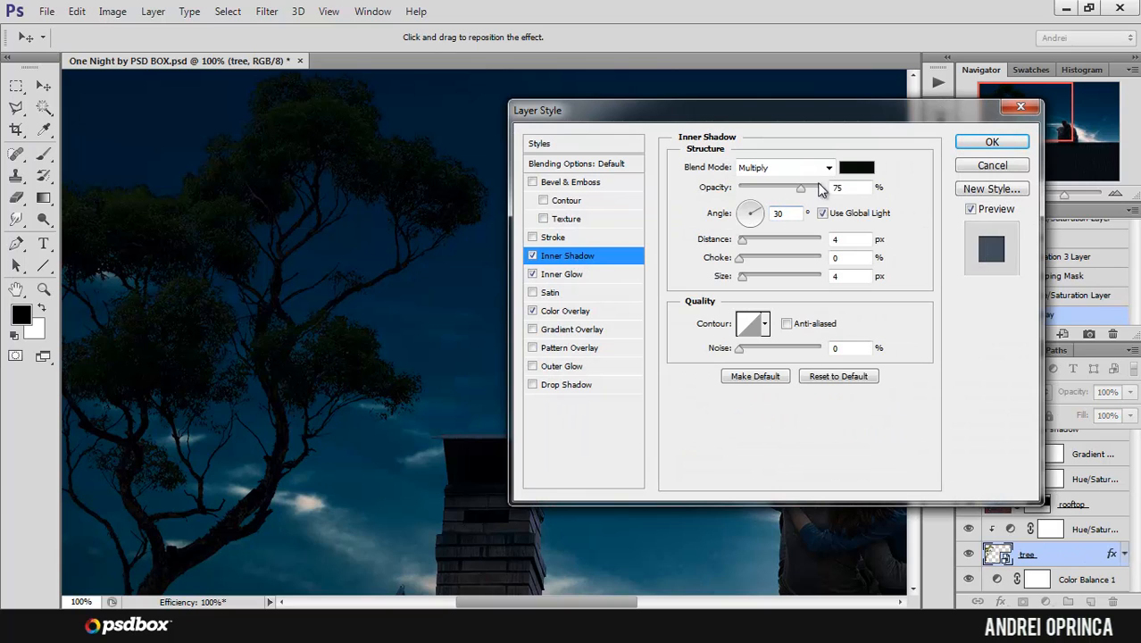
click(856, 167)
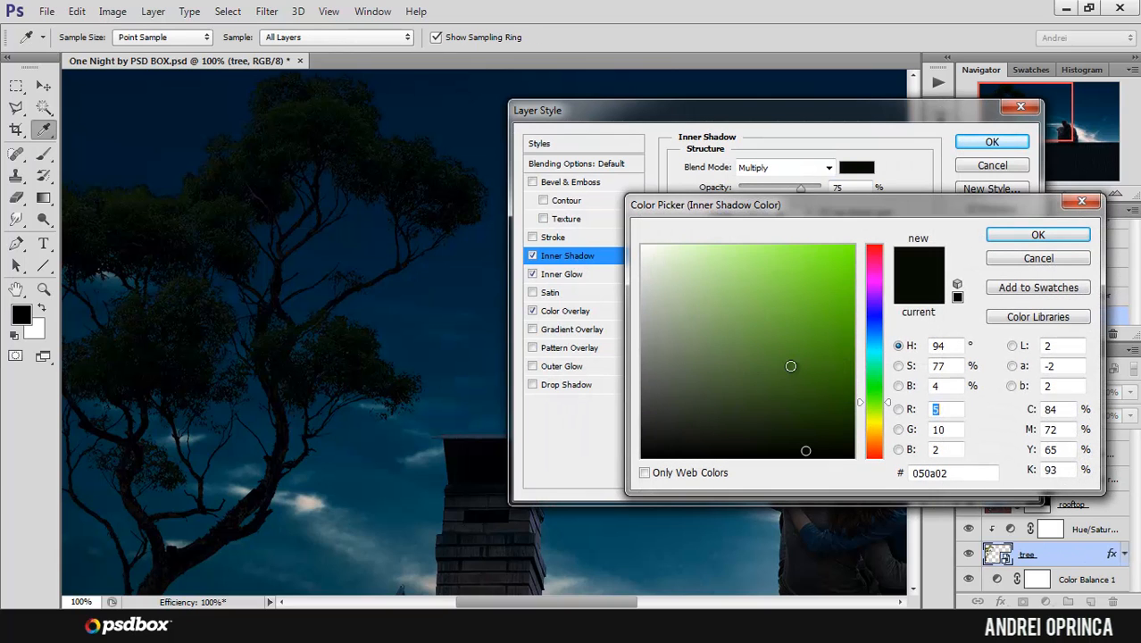
drag(882, 406, 874, 338)
click(658, 264)
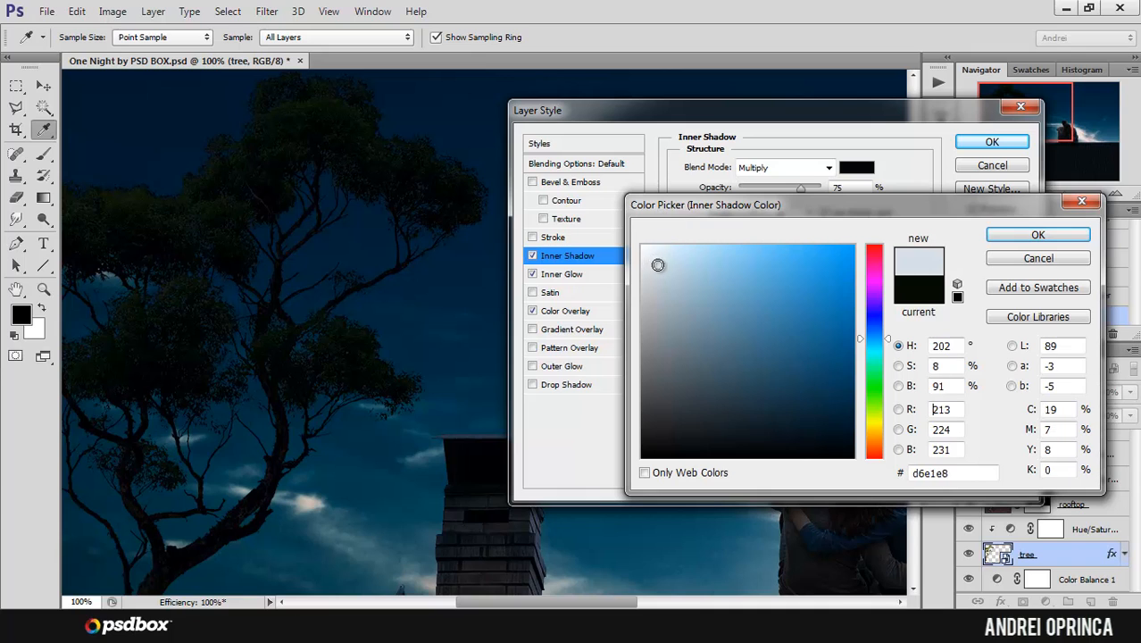
click(1006, 233)
click(785, 167)
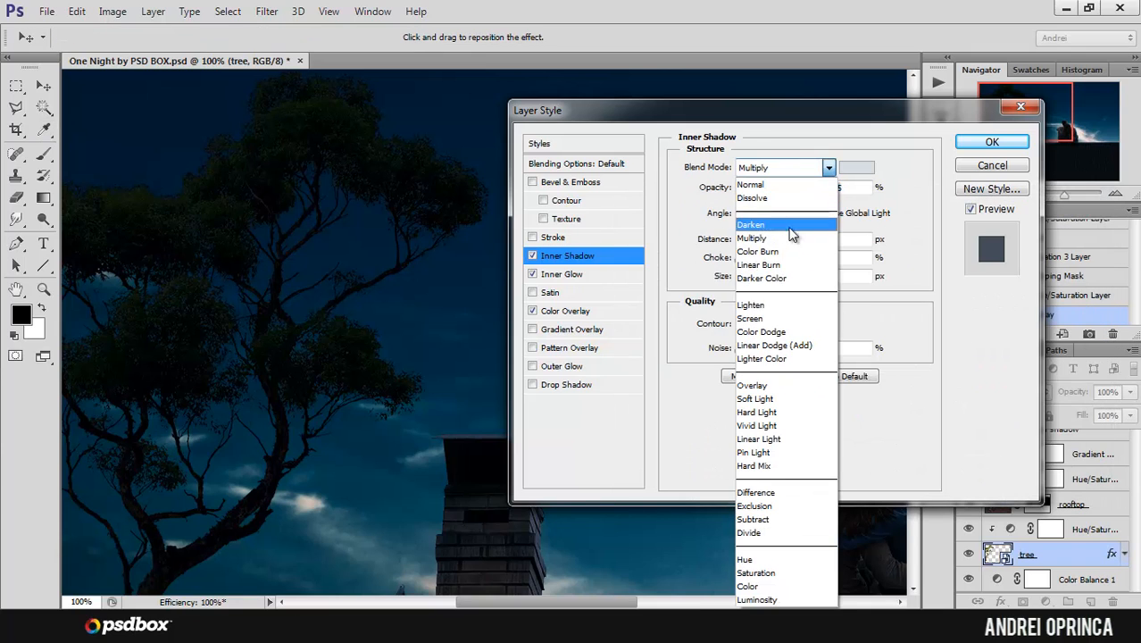
click(768, 332)
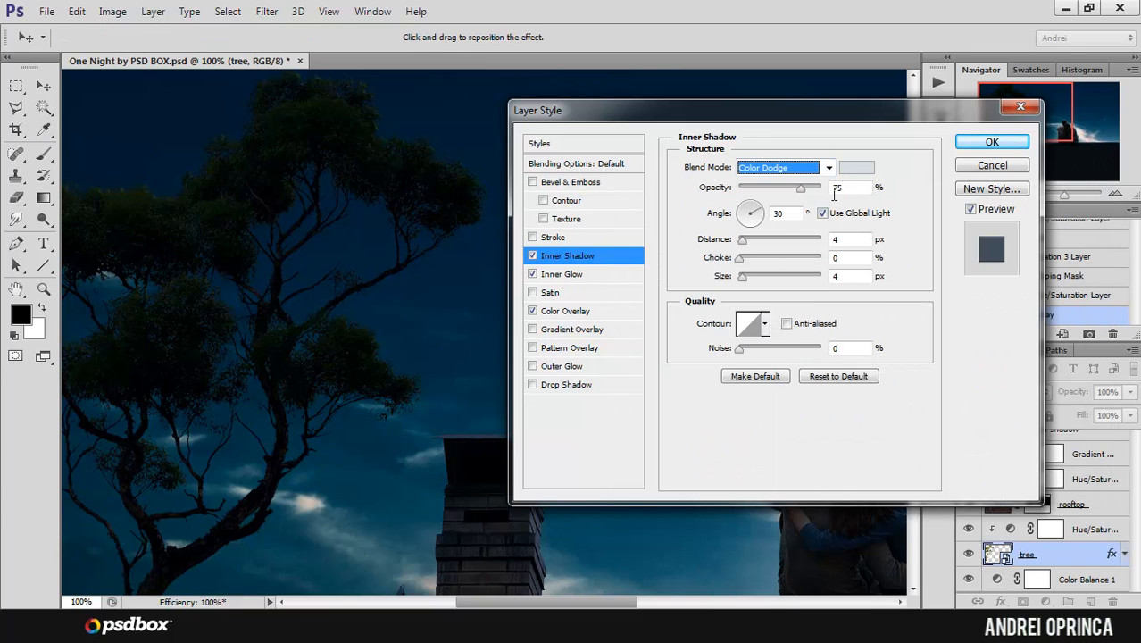
click(856, 167)
click(646, 253)
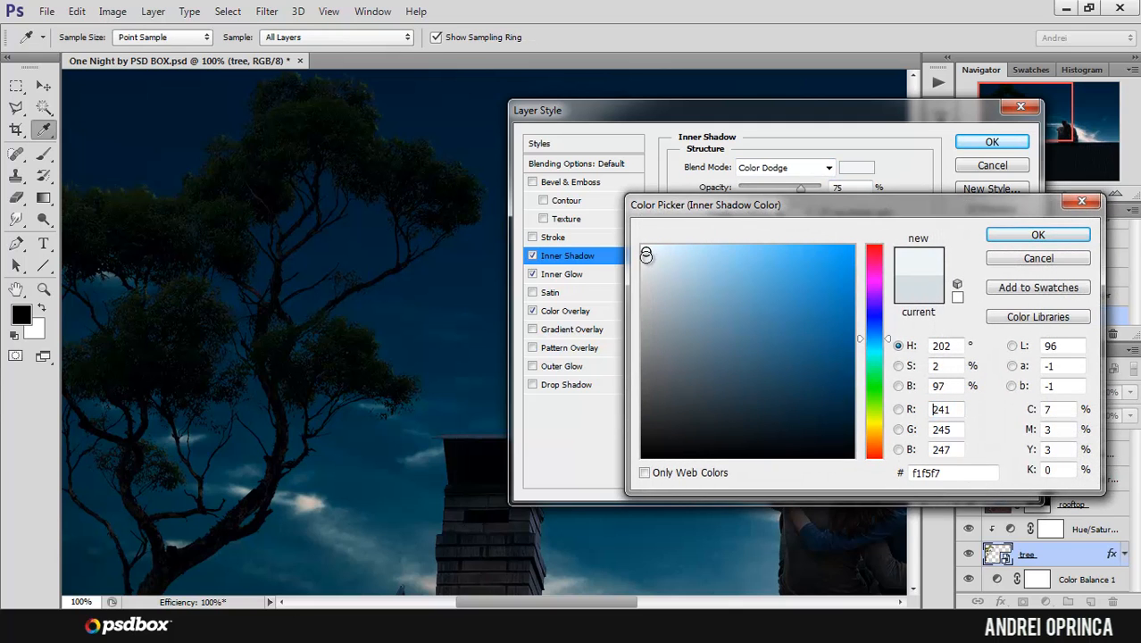
click(1036, 234)
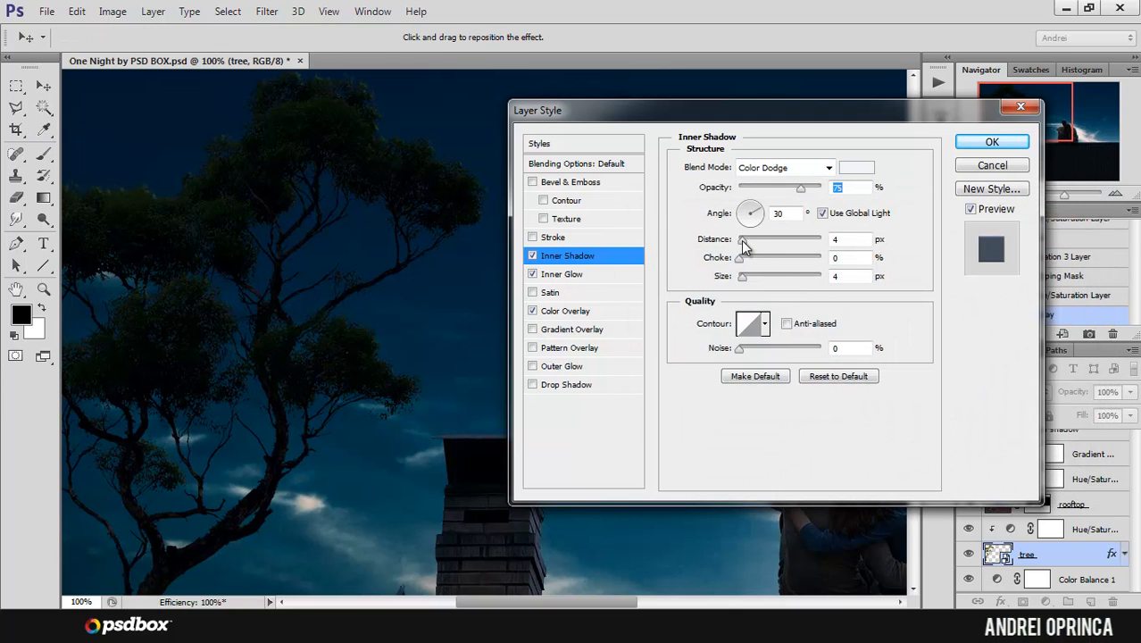
Step: Try the Inner Shadow without global light at 17° angle, 21 px distance and 8 px size, switch it off and close the layer styles
drag(742, 242, 760, 210)
click(822, 214)
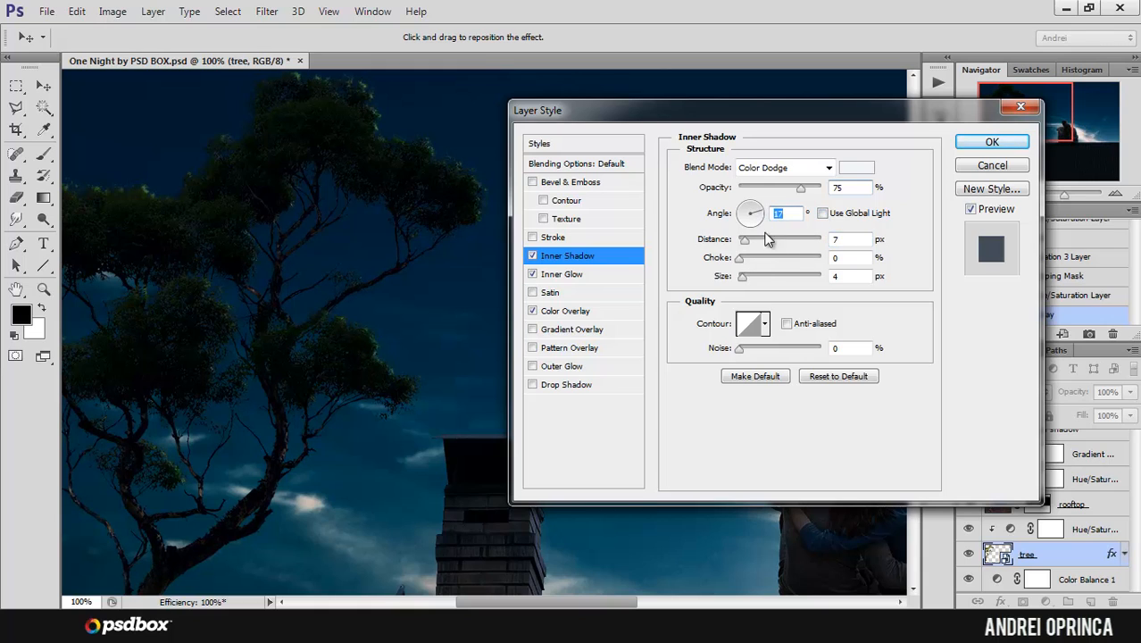
drag(741, 275, 757, 243)
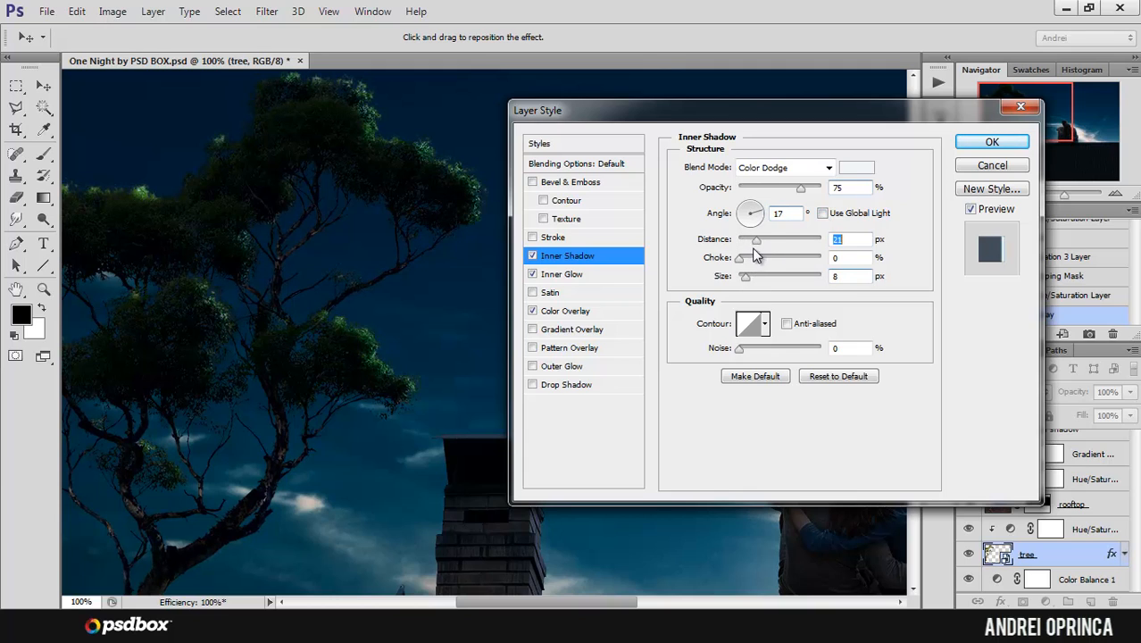
click(533, 256)
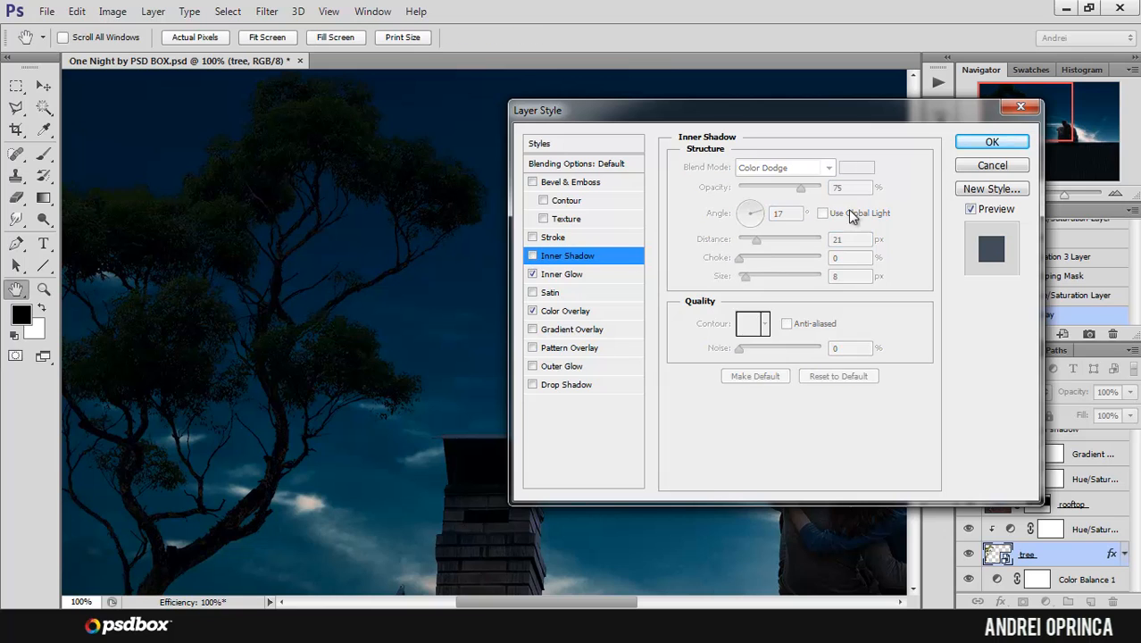
click(990, 143)
Step: Open the starfields_1024_2048 image from the Stock folder, copy its whole canvas and close it
drag(1027, 115, 1057, 109)
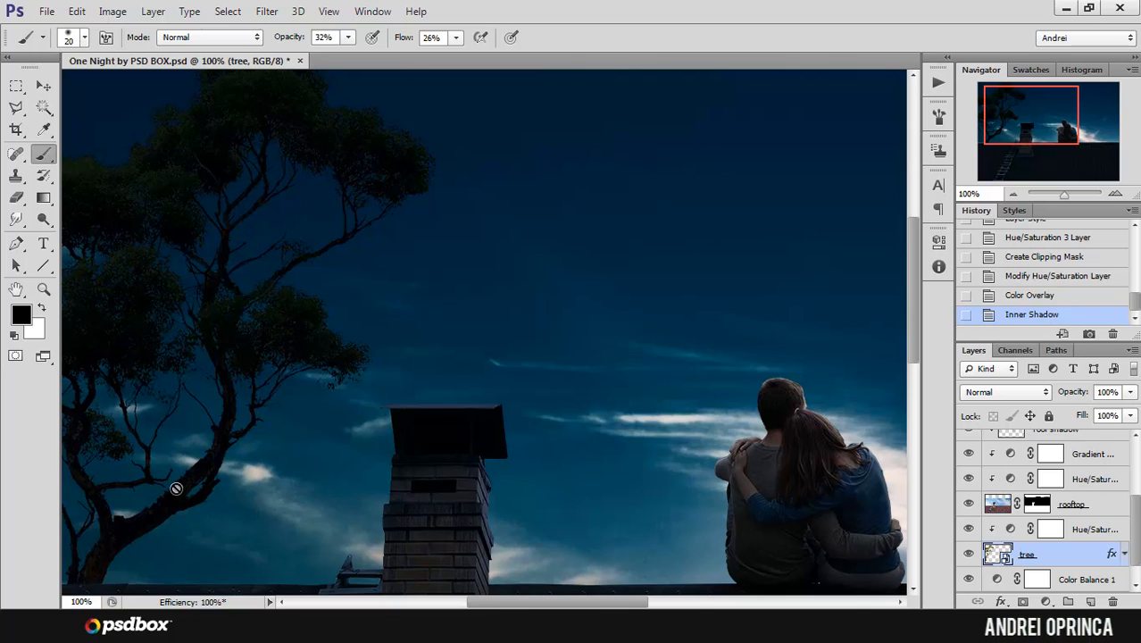
drag(1023, 135, 1047, 131)
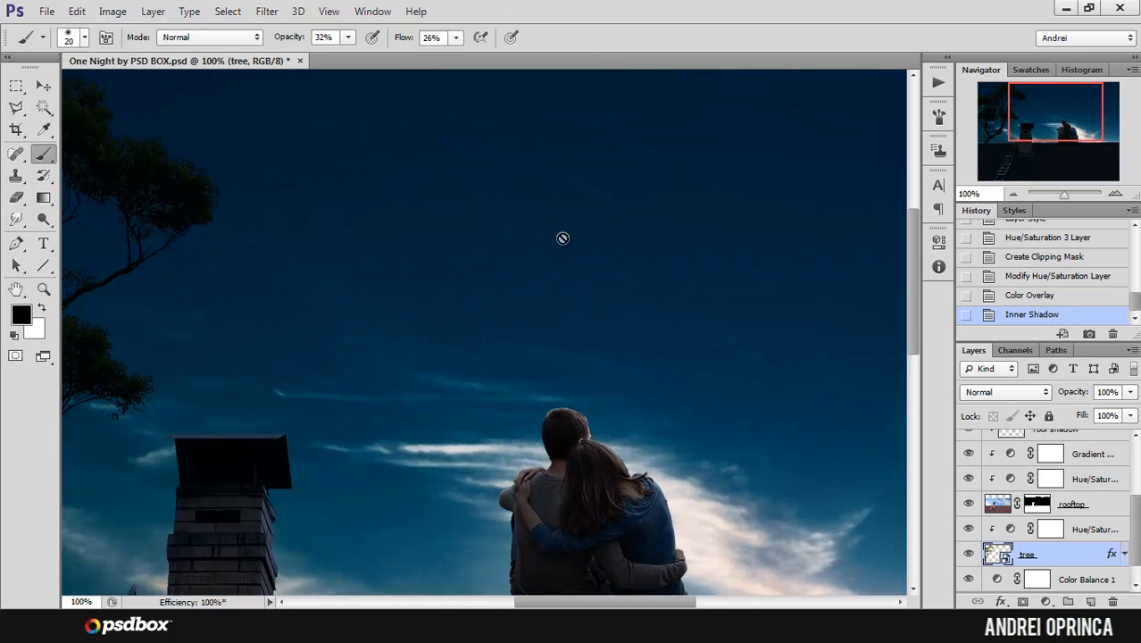
ctrl+alt+click(528, 259)
ctrl+alt+click(523, 262)
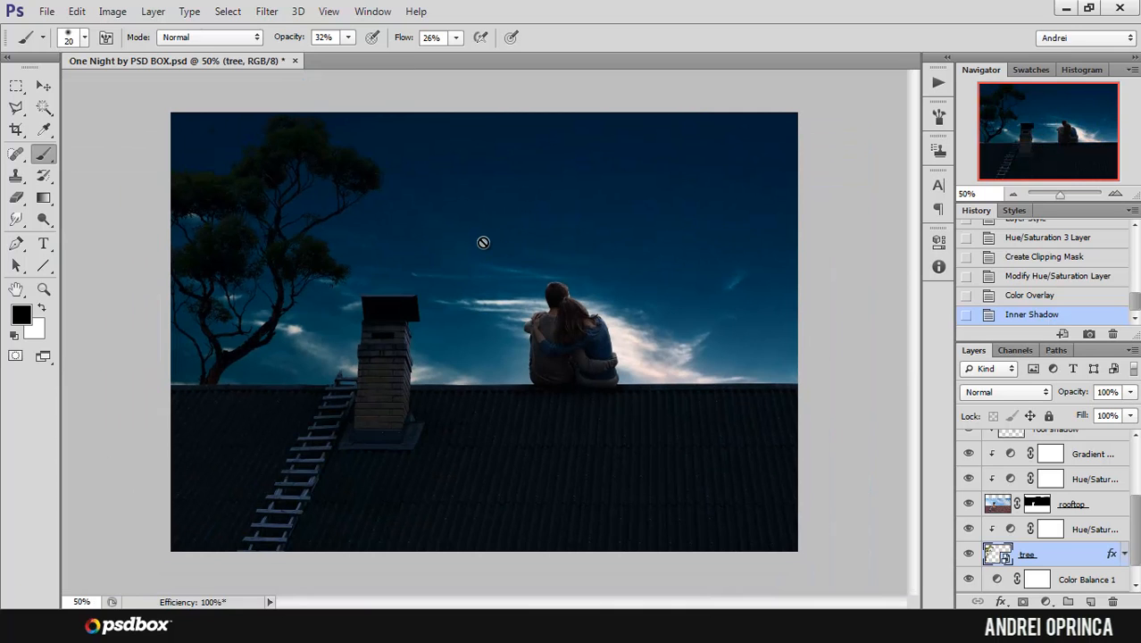
key(ctrl+o)
click(778, 145)
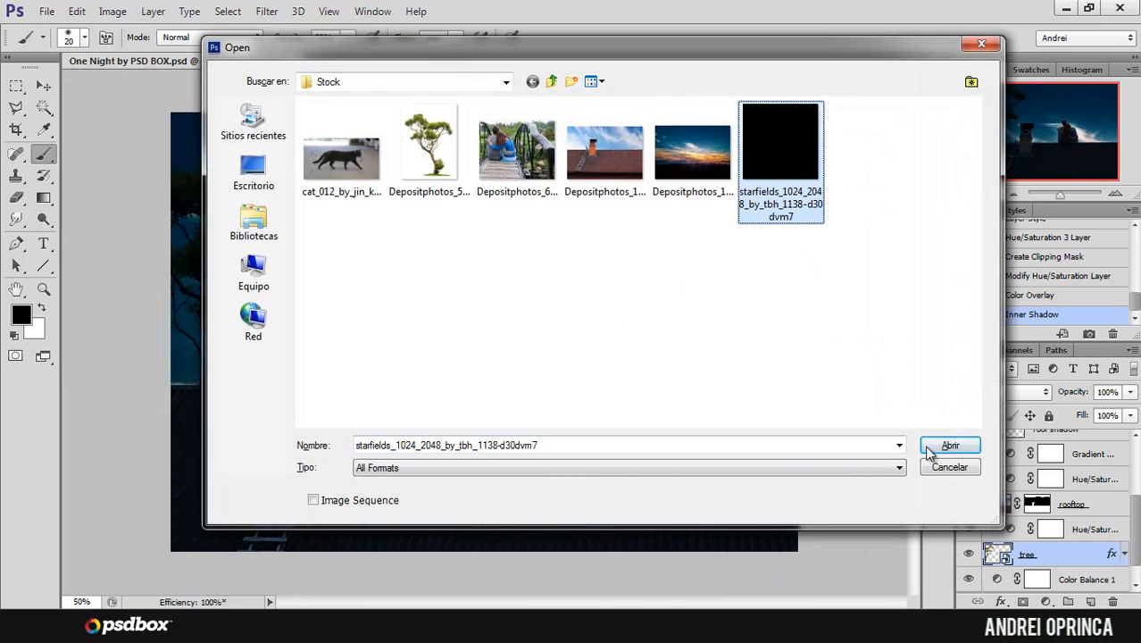
click(947, 445)
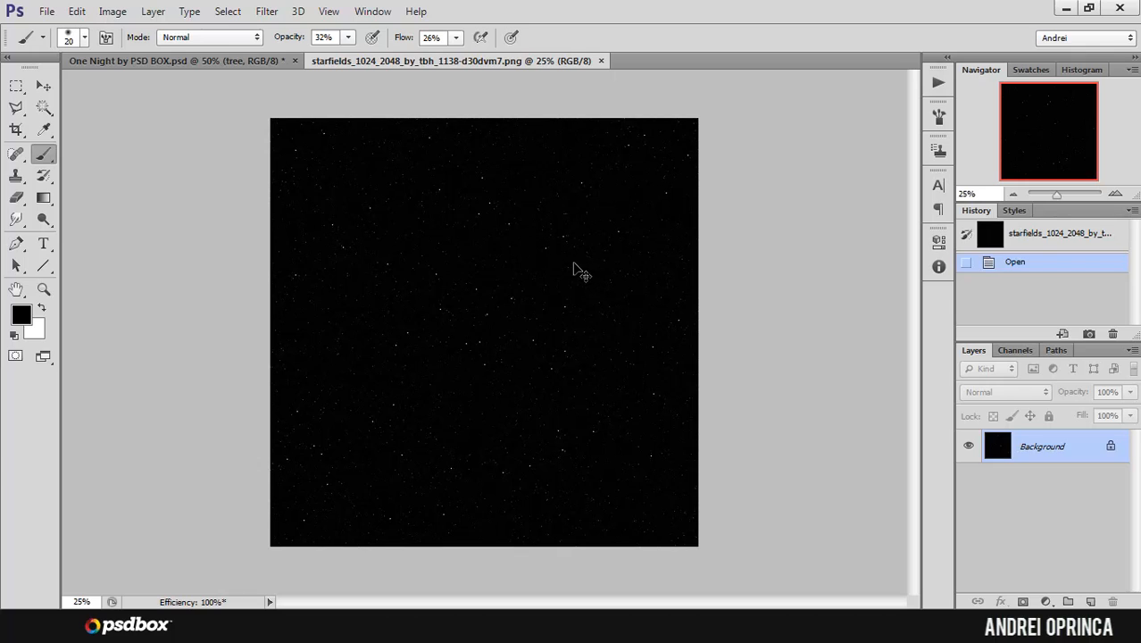
key(ctrl+a)
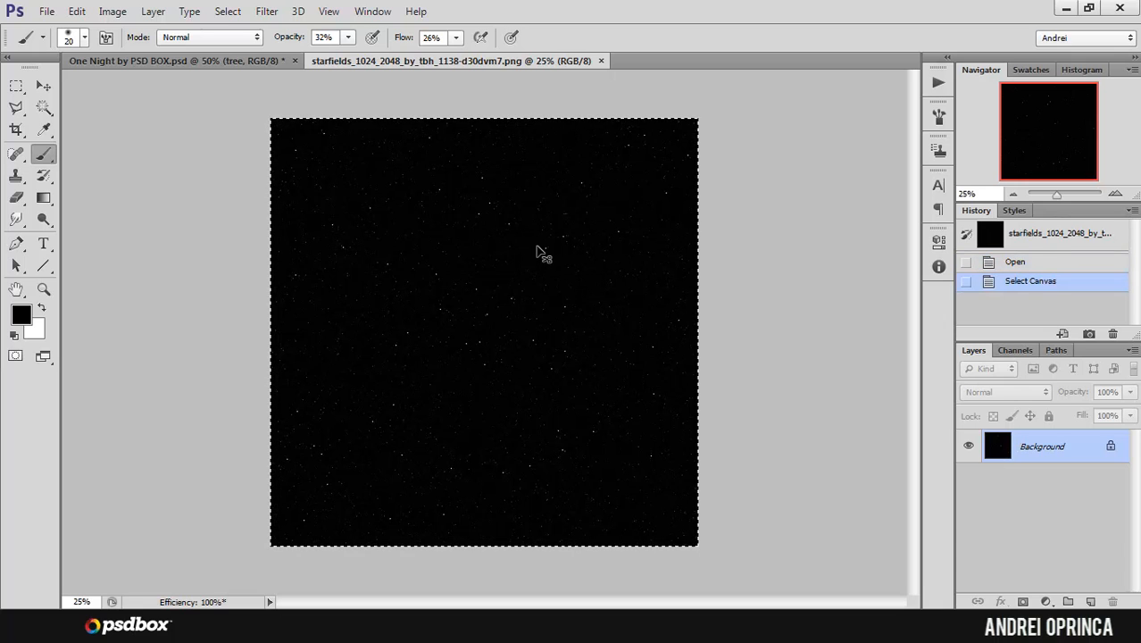
key(ctrl+w)
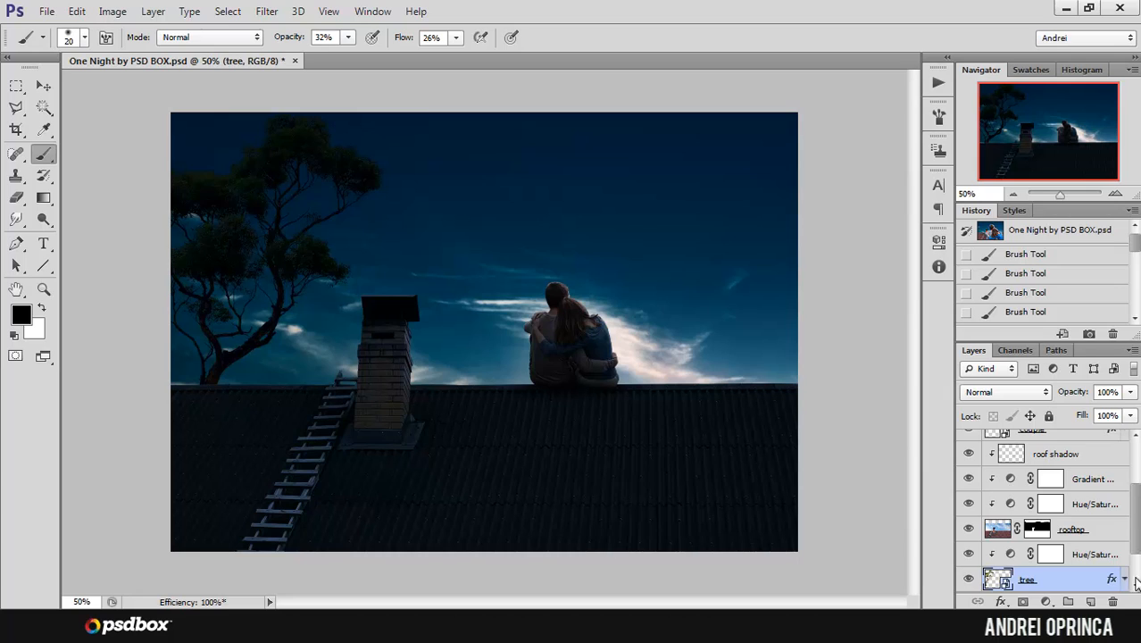
Step: Paste the star field as a new layer directly above the Color Balance 1 adjustment
scroll(1138, 534, down, 2)
click(1093, 555)
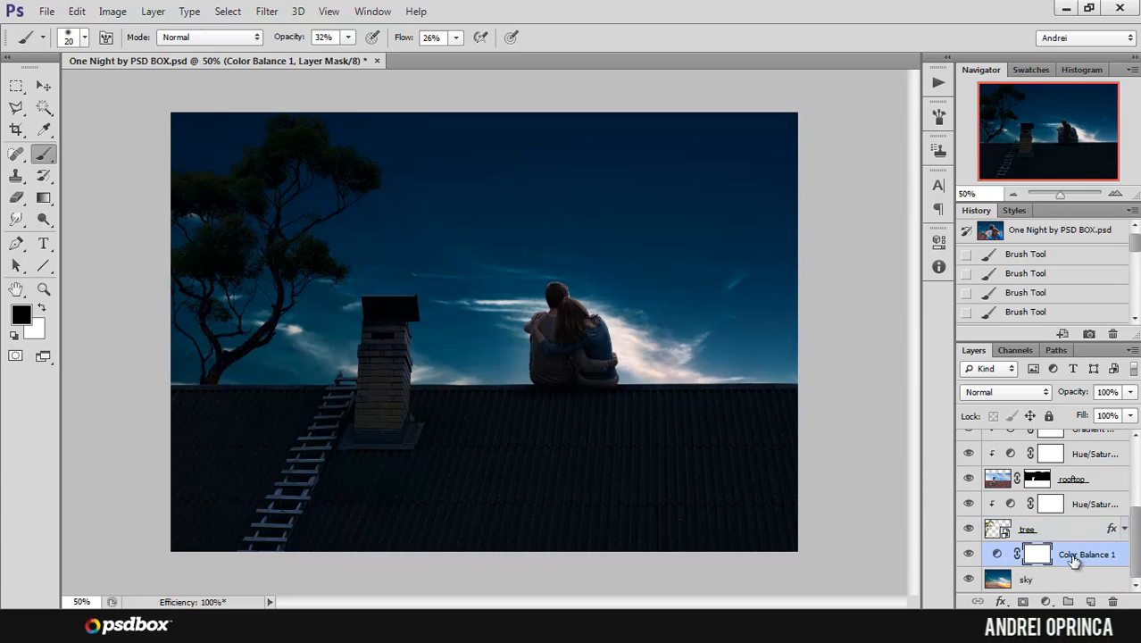
key(ctrl+v)
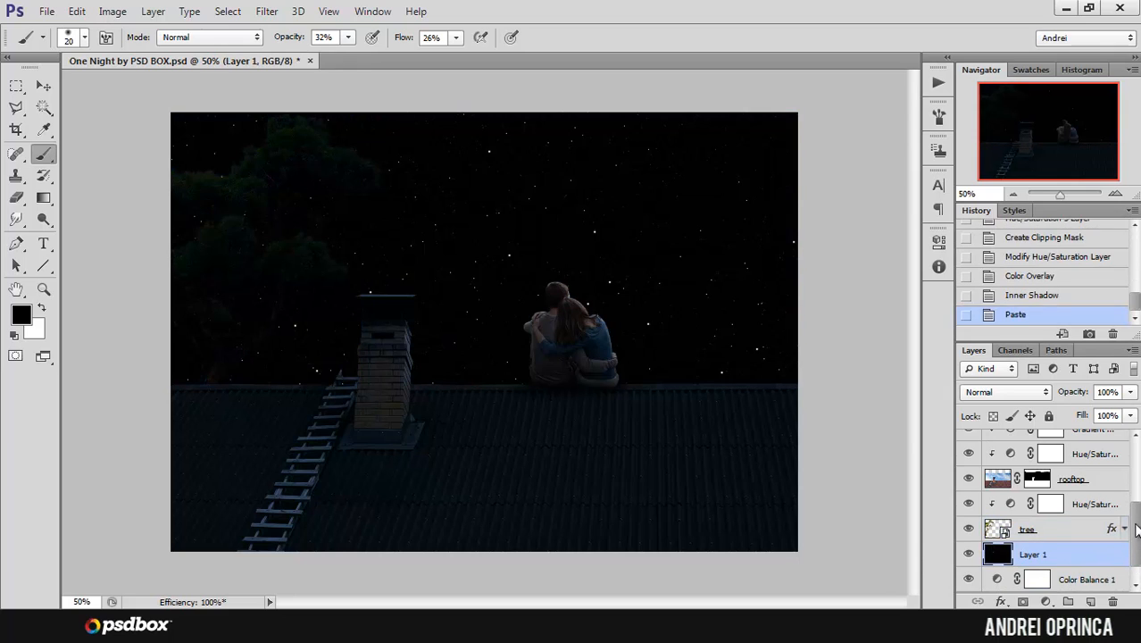
Step: Rename the pasted star field layer as stars
scroll(1136, 528, down, 1)
click(1066, 578)
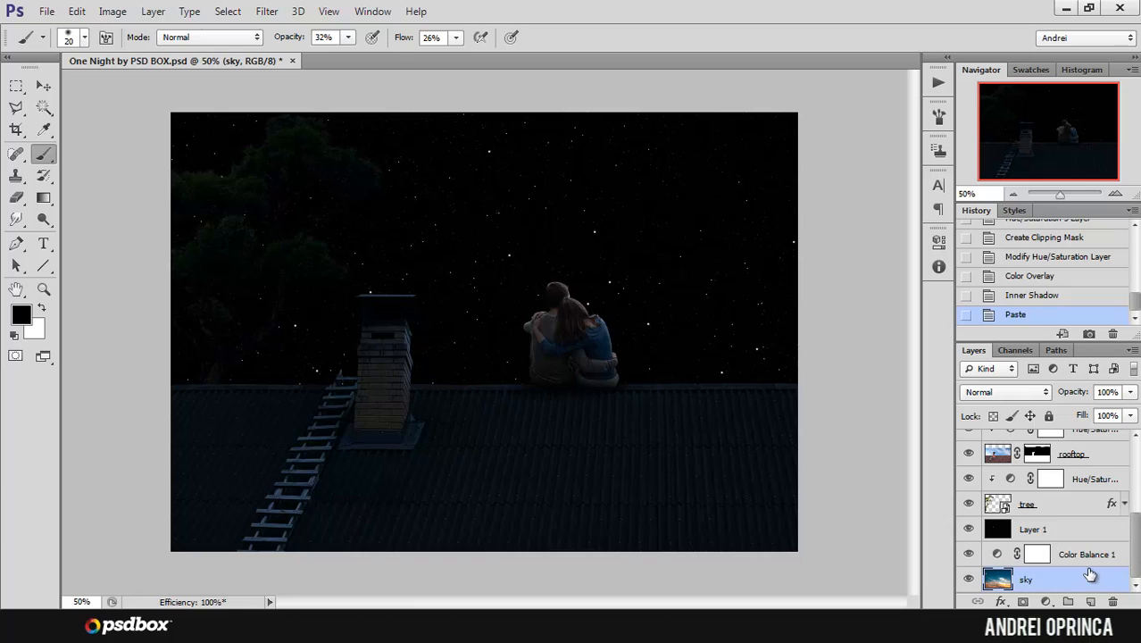
click(1089, 553)
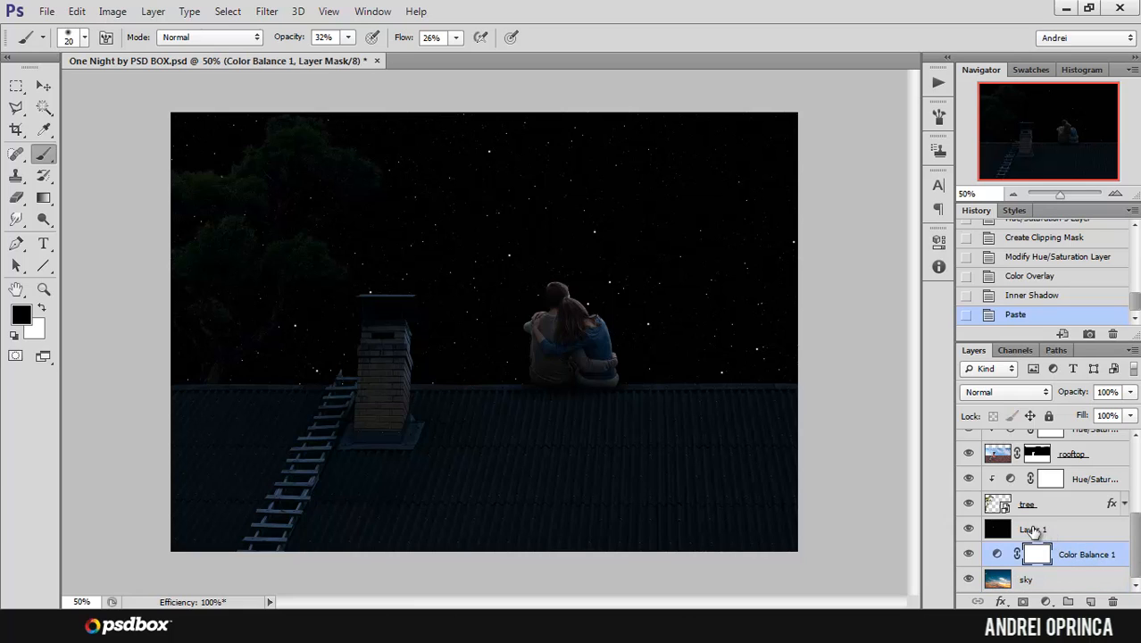
click(1032, 530)
double_click(1033, 530)
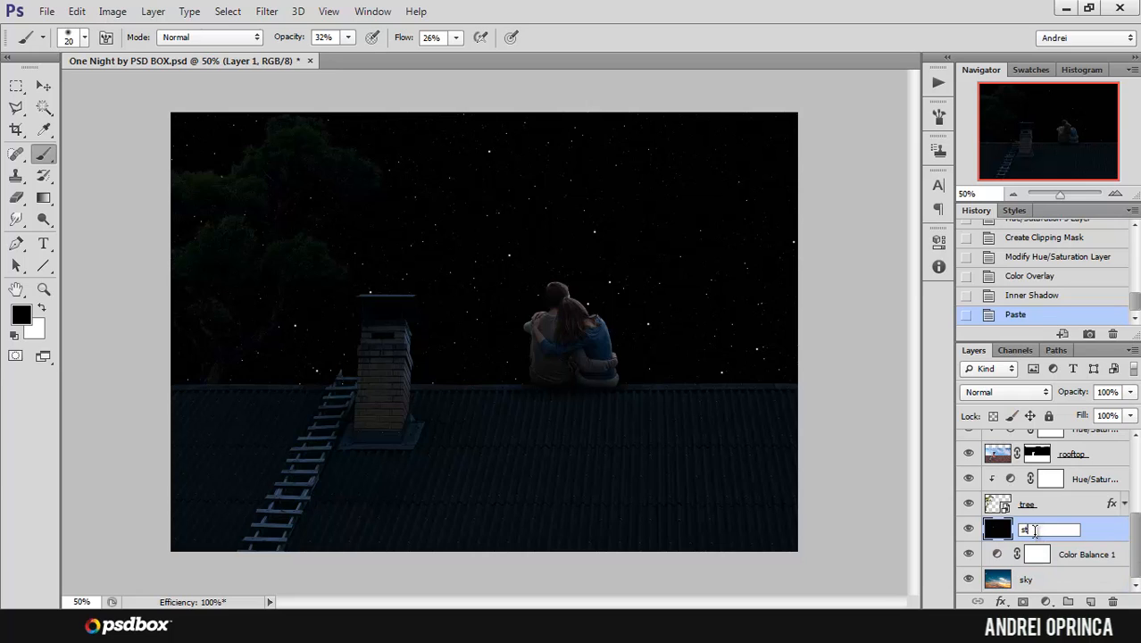
key(Return)
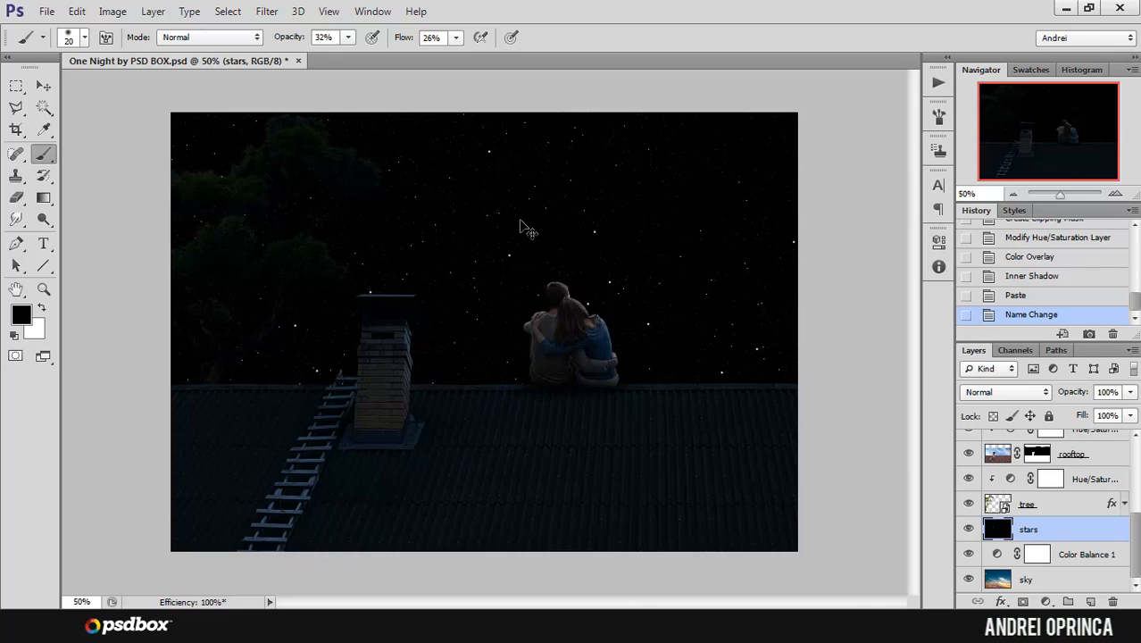
Step: Scale the stars layer proportionally to 81.93% and move it so that it is centred over the whole canvas
key(ctrl+plus)
drag(750, 137, 665, 331)
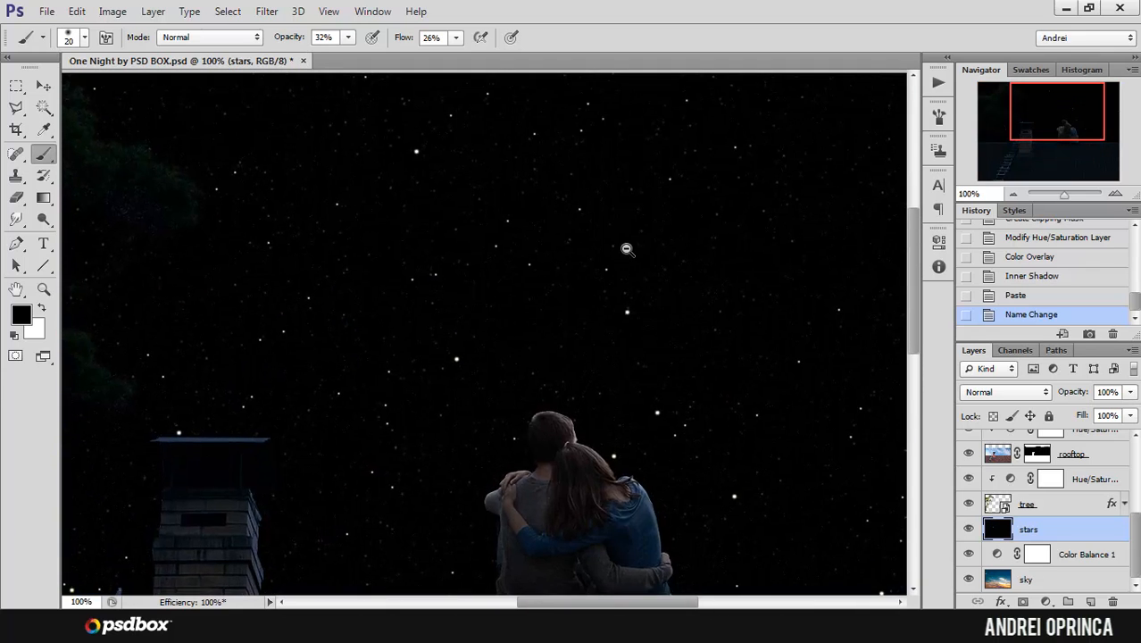
alt+click(627, 246)
alt+click(622, 234)
key(ctrl+t)
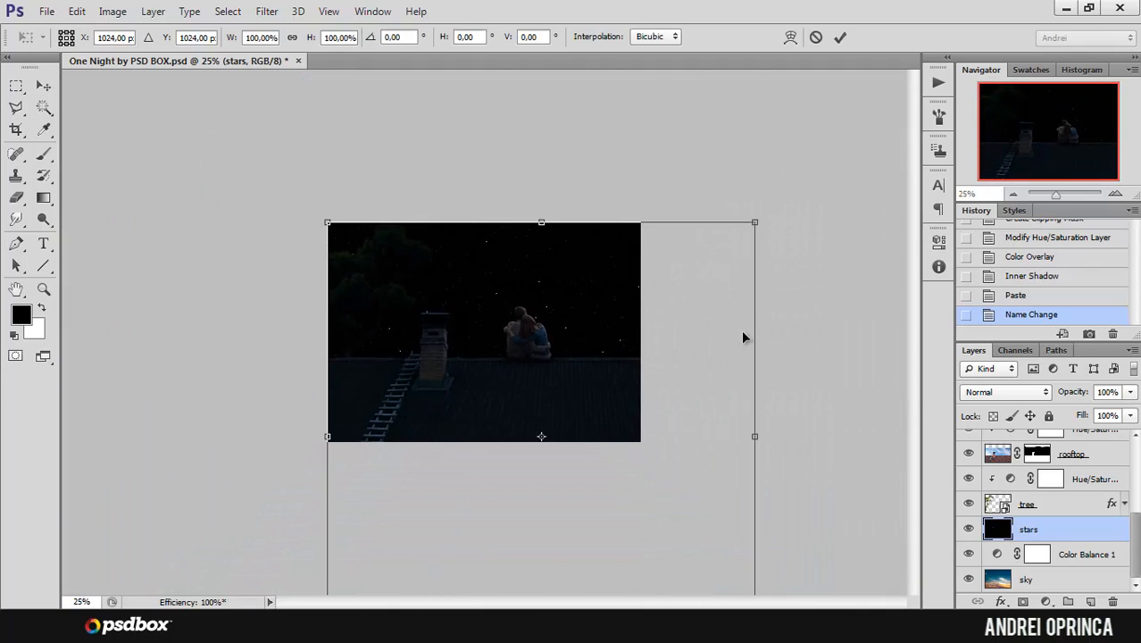
drag(757, 230, 677, 304)
mouse_move(614, 319)
mouse_down()
mouse_move(588, 286)
mouse_move(581, 215)
mouse_up()
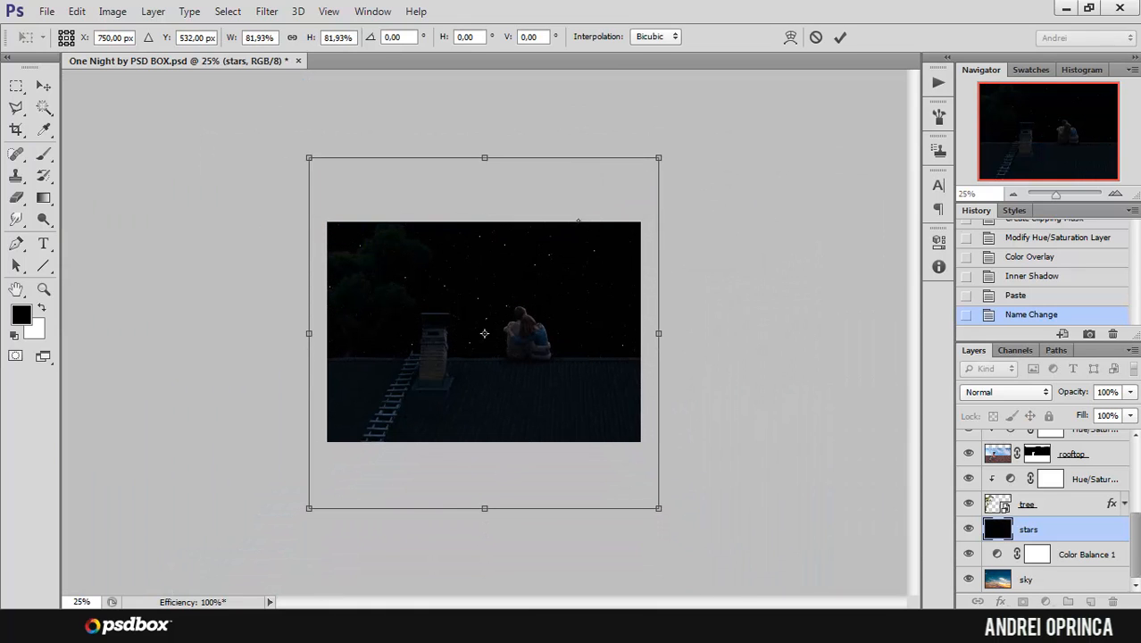
key(Return)
Step: Set the blend mode of the stars layer to Screen
key(b)
ctrl+click(487, 221)
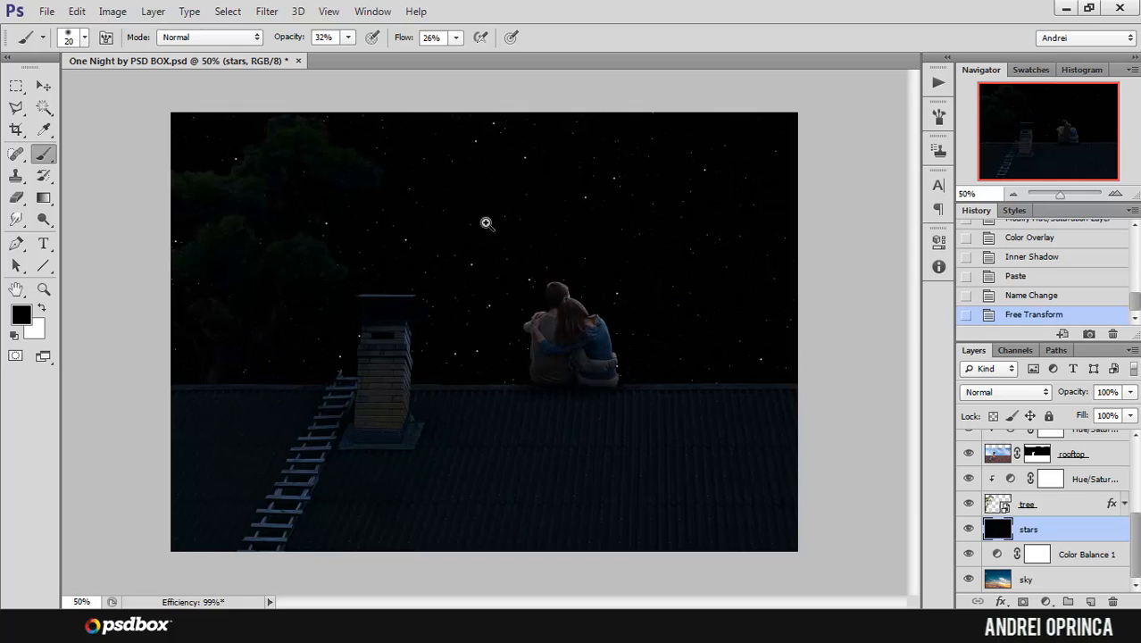
click(991, 392)
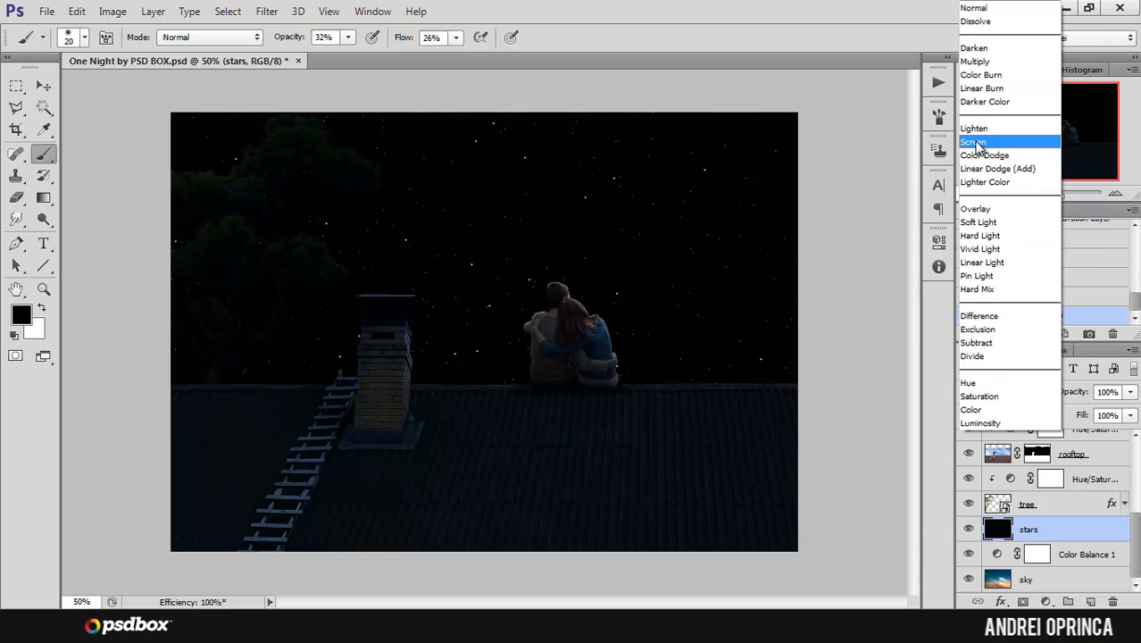
click(973, 142)
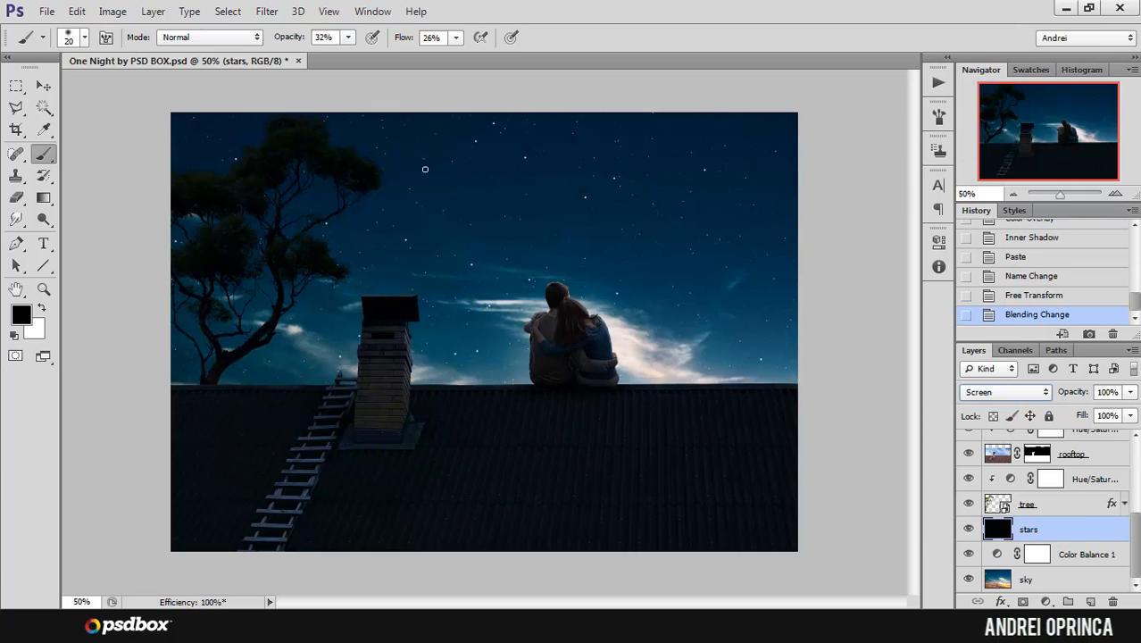
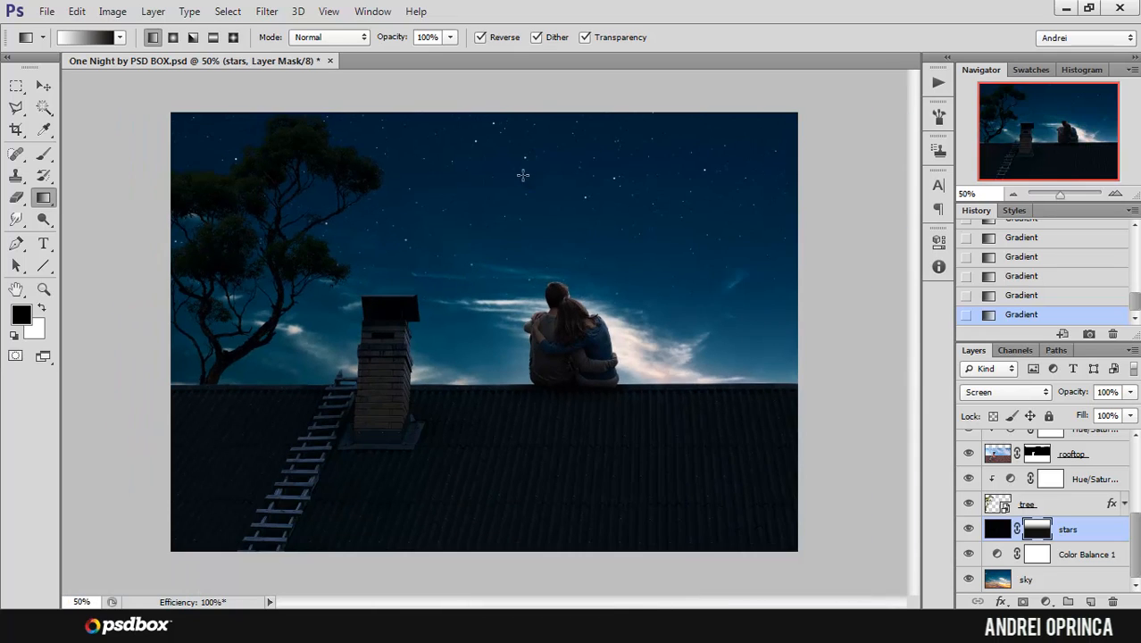
ctrl+click(506, 172)
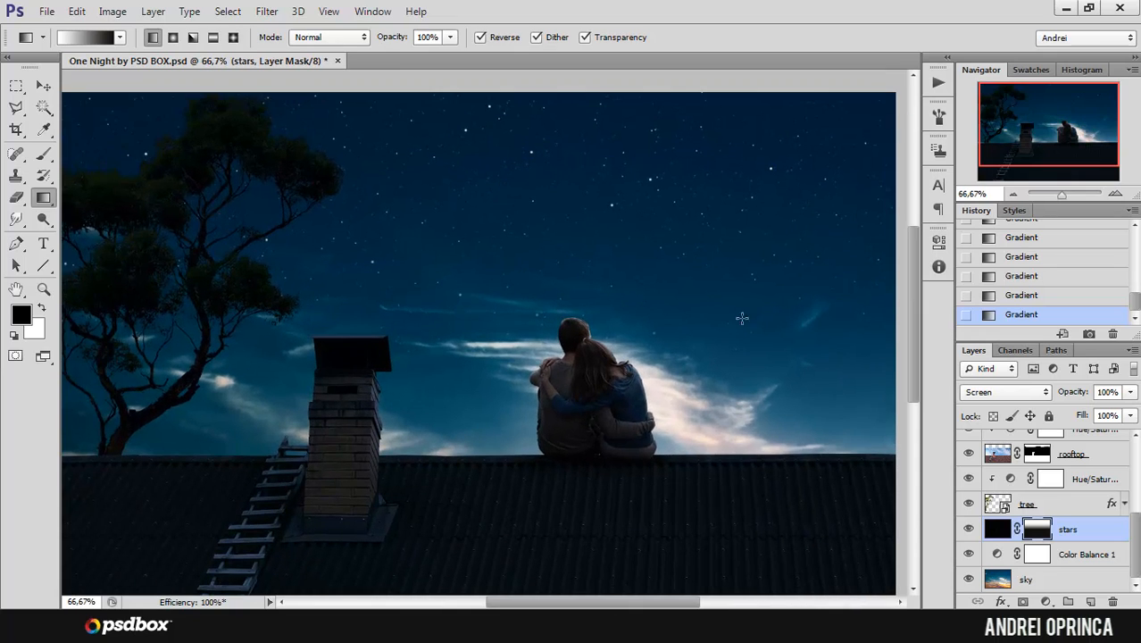
click(998, 532)
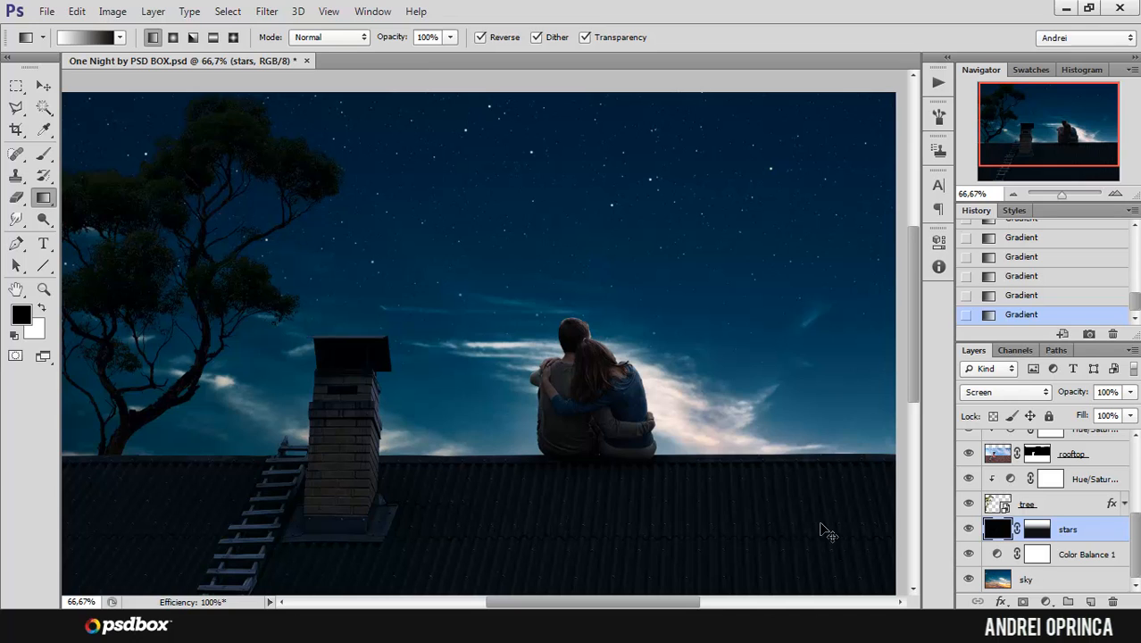
key(ctrl+l)
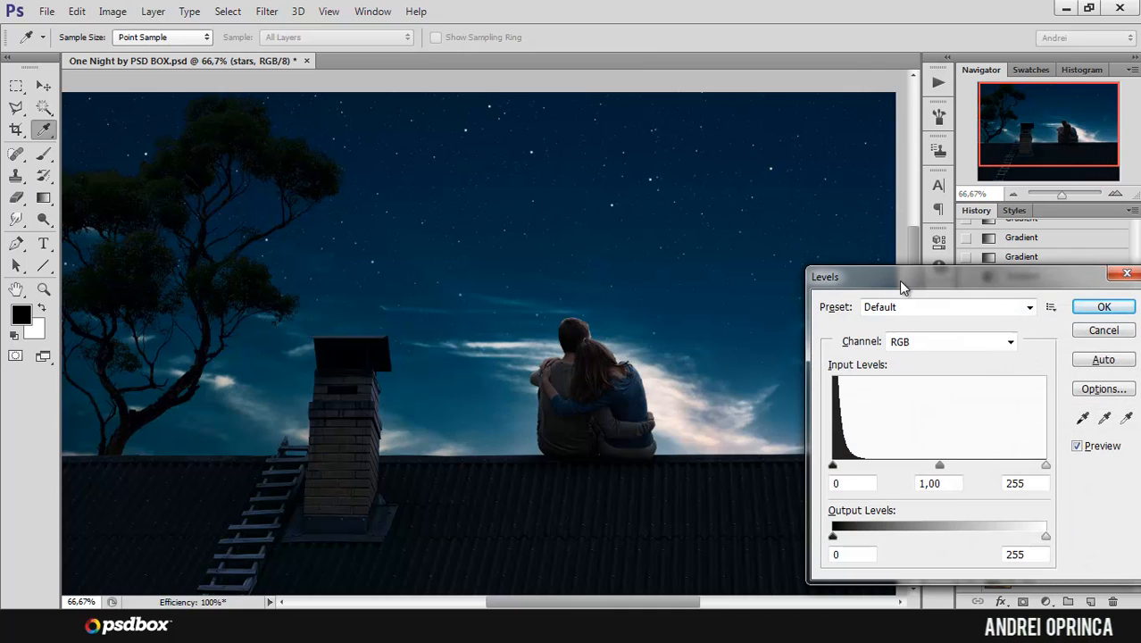
drag(898, 281, 704, 187)
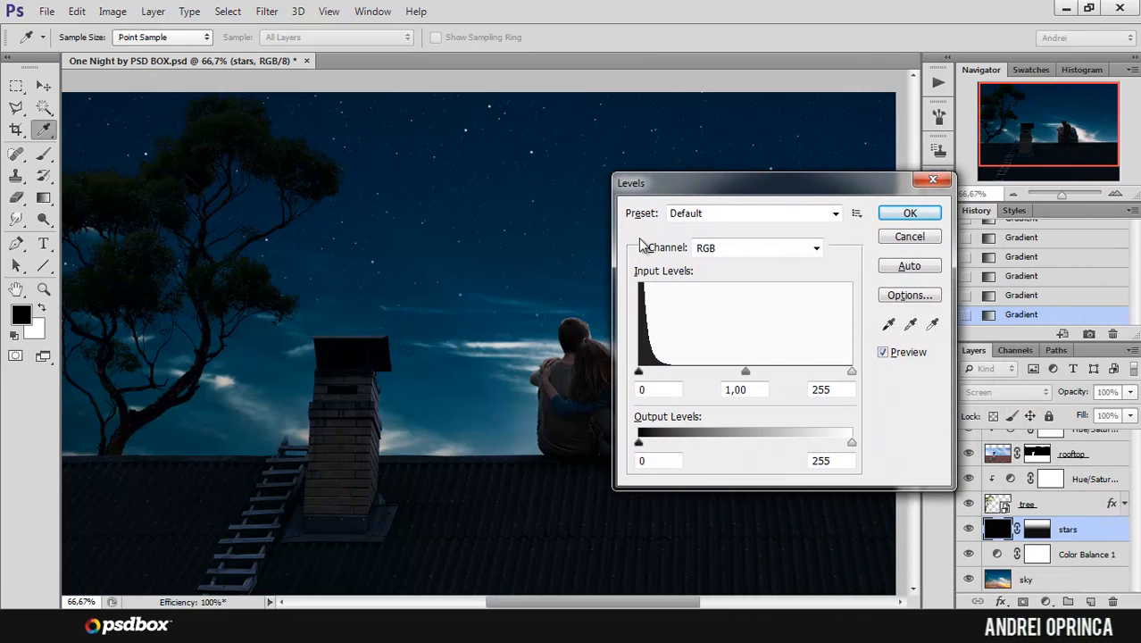
drag(741, 184, 798, 187)
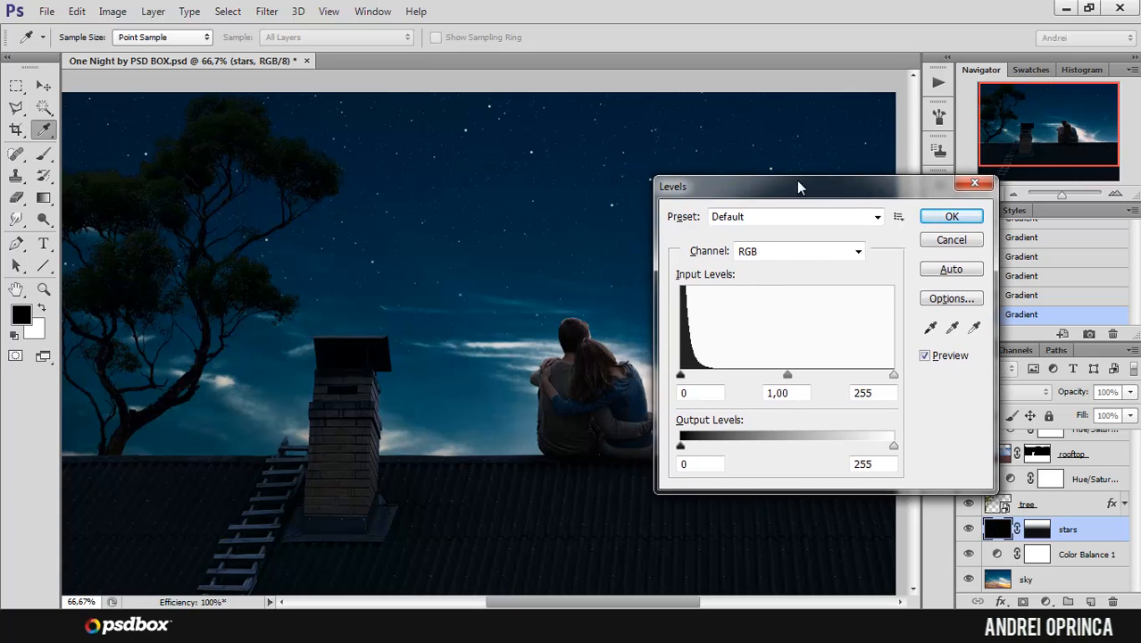
click(975, 183)
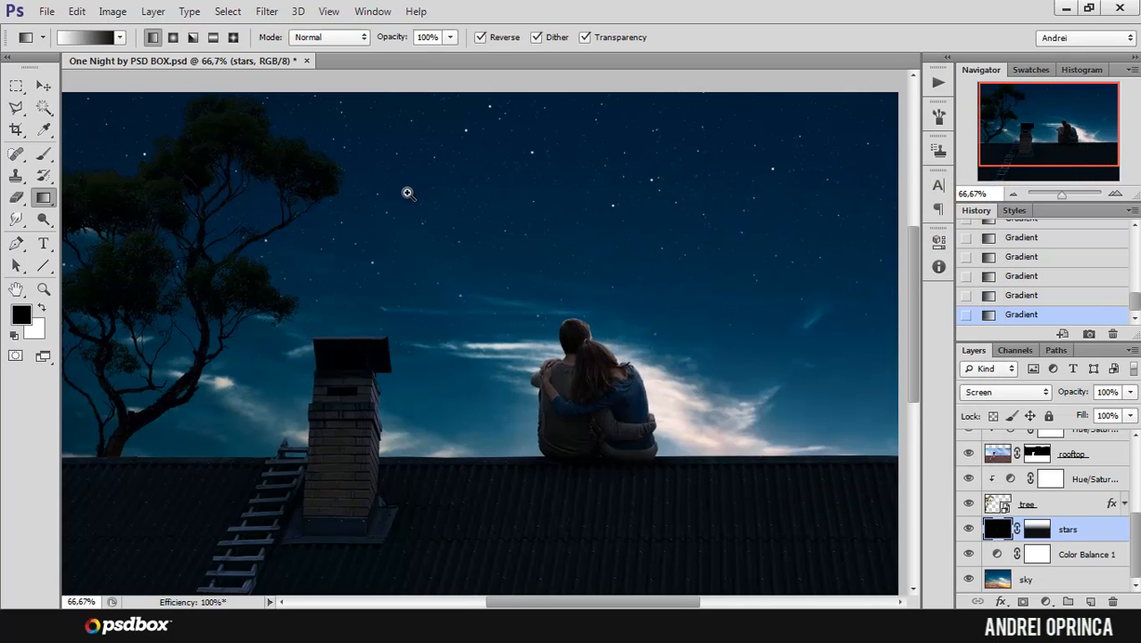
Step: Apply Levels to the stars layer's image with input levels of 23, 0.70 and 155
ctrl+click(413, 189)
drag(595, 203, 531, 231)
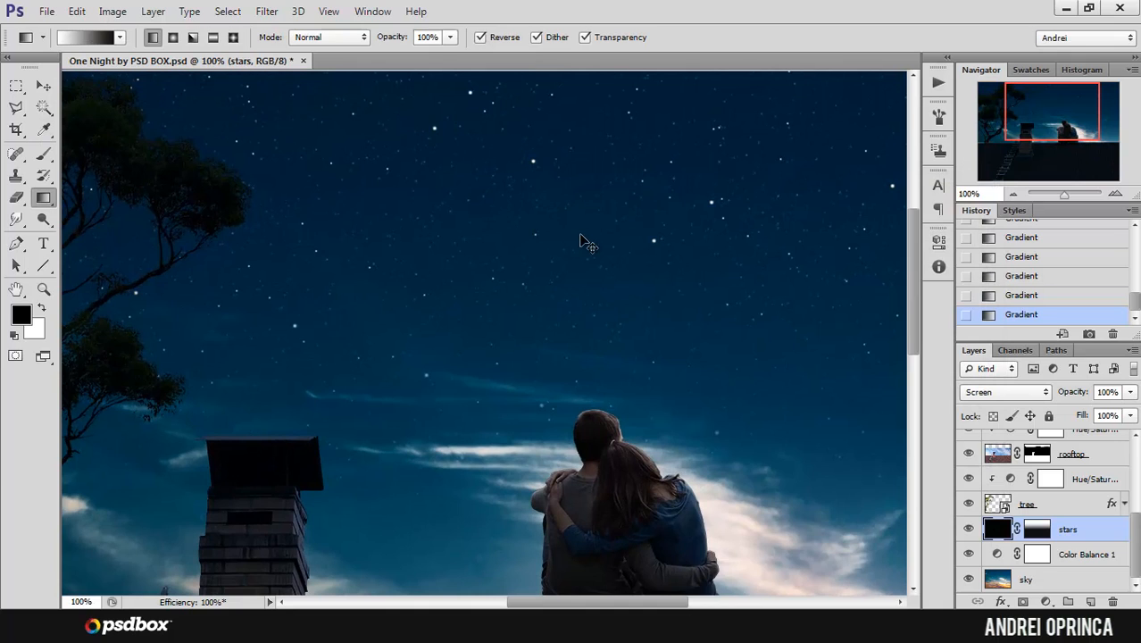
key(ctrl+l)
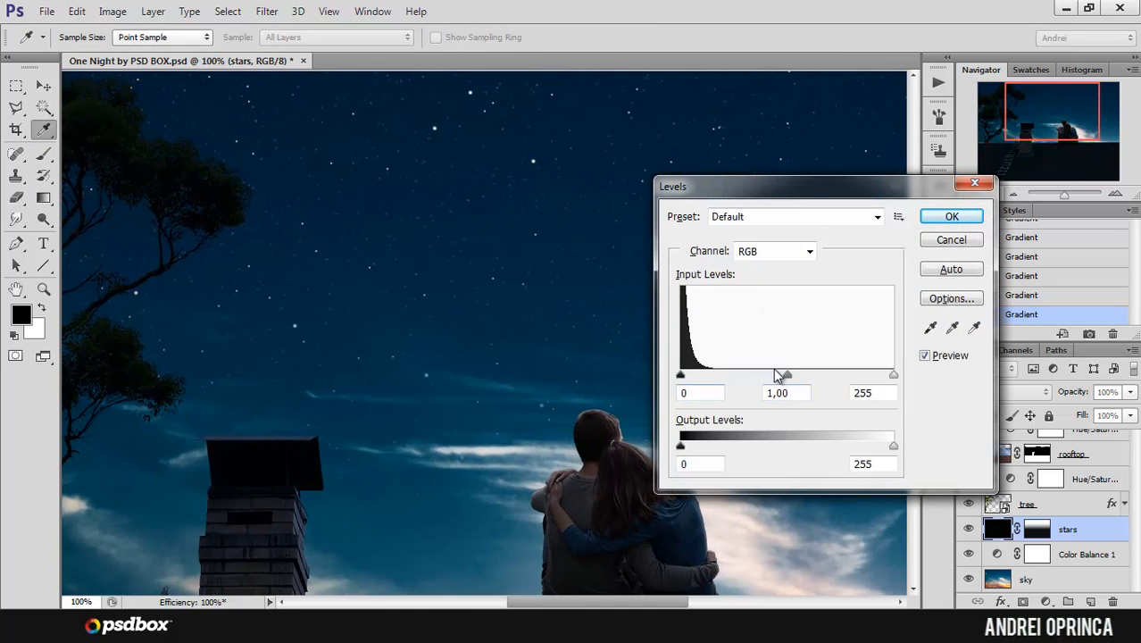
drag(680, 375, 696, 377)
drag(793, 375, 764, 375)
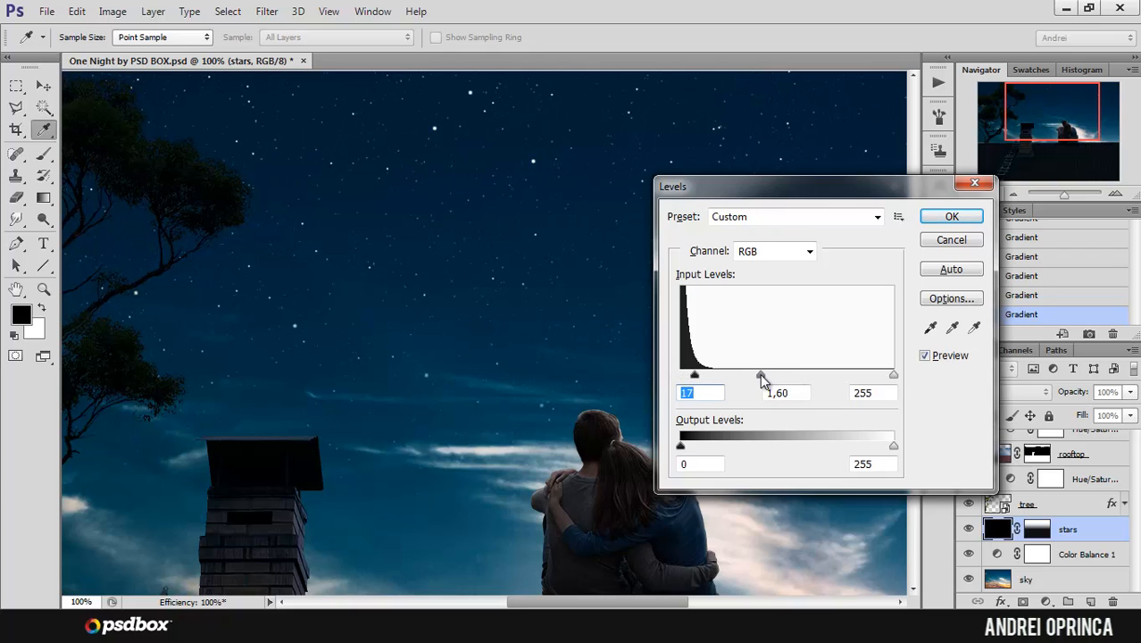
mouse_move(893, 376)
mouse_down()
mouse_move(811, 382)
mouse_move(893, 376)
mouse_up()
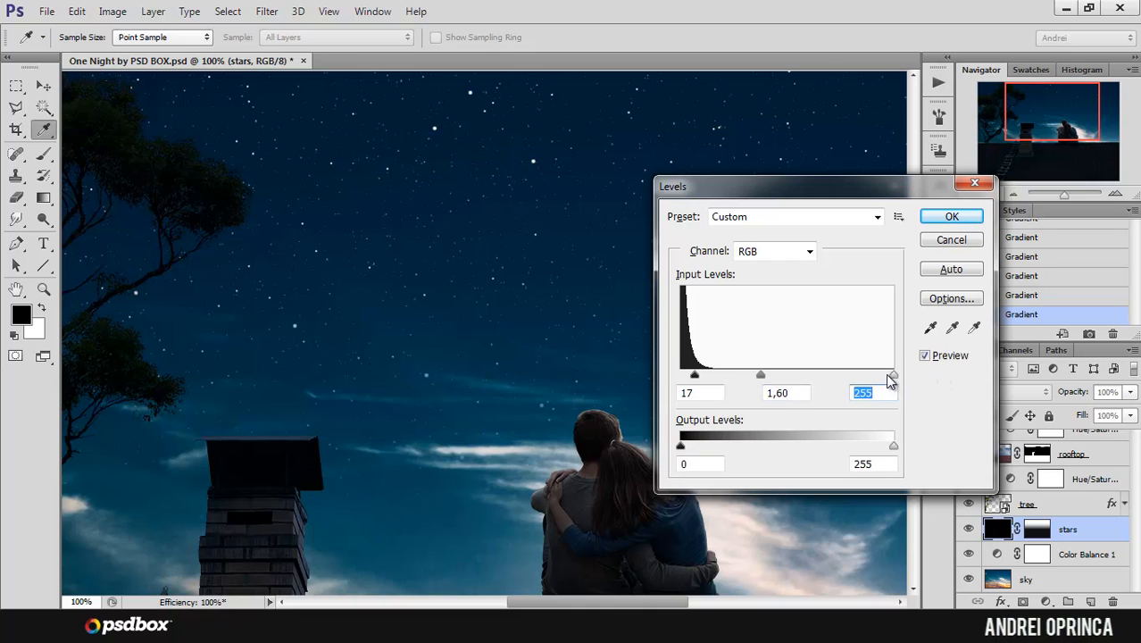
drag(892, 374, 795, 377)
drag(698, 377, 635, 371)
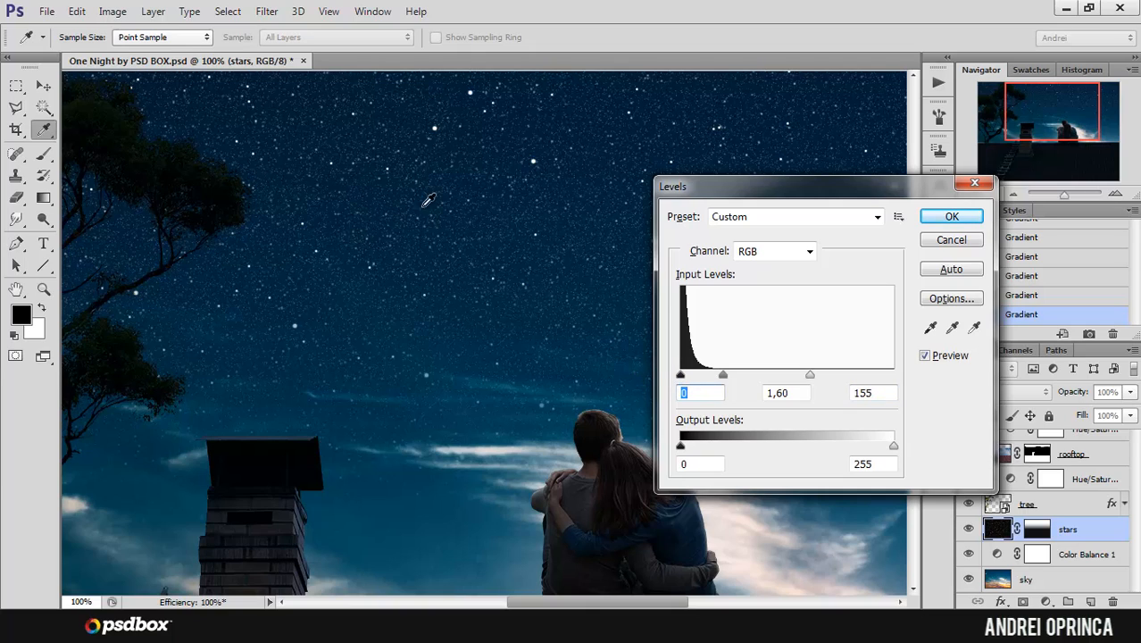
drag(681, 376, 699, 379)
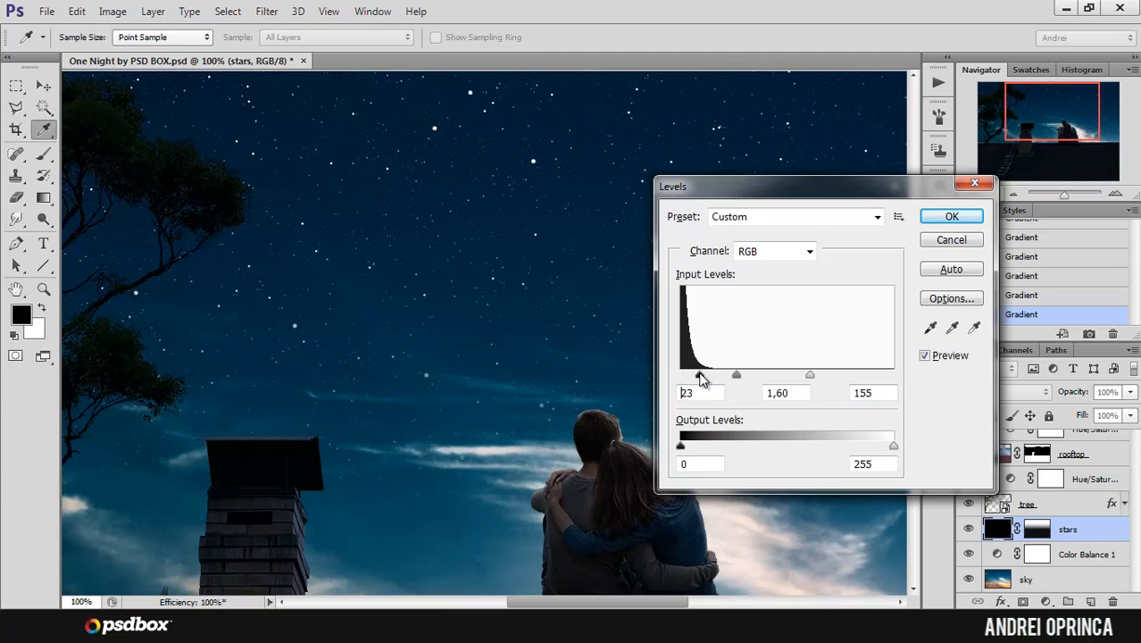
drag(737, 375, 768, 376)
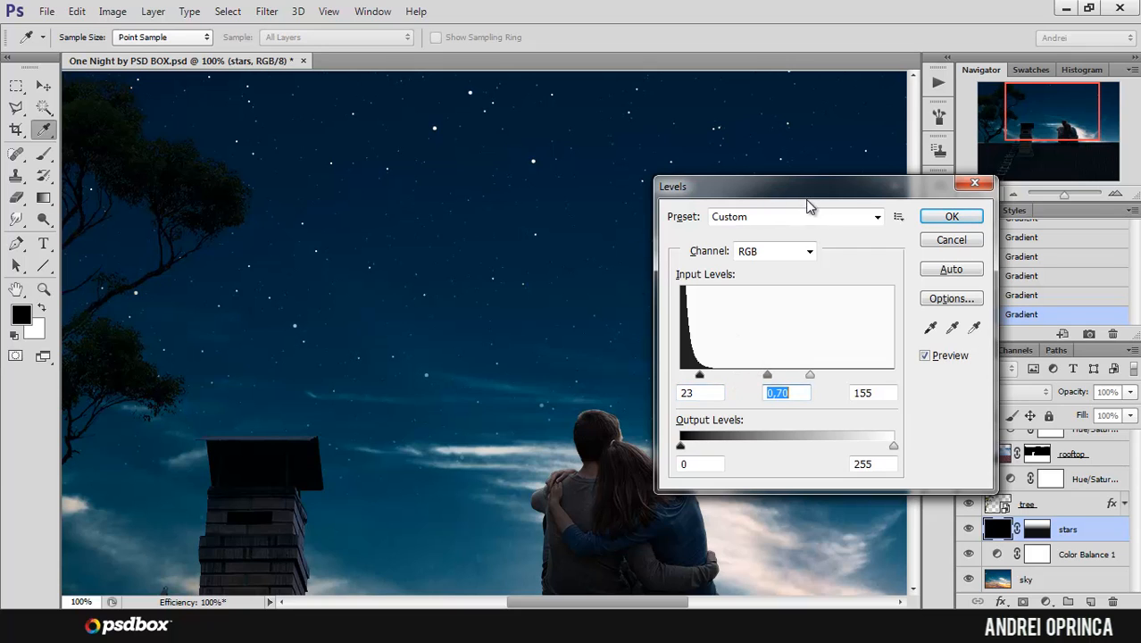
click(951, 218)
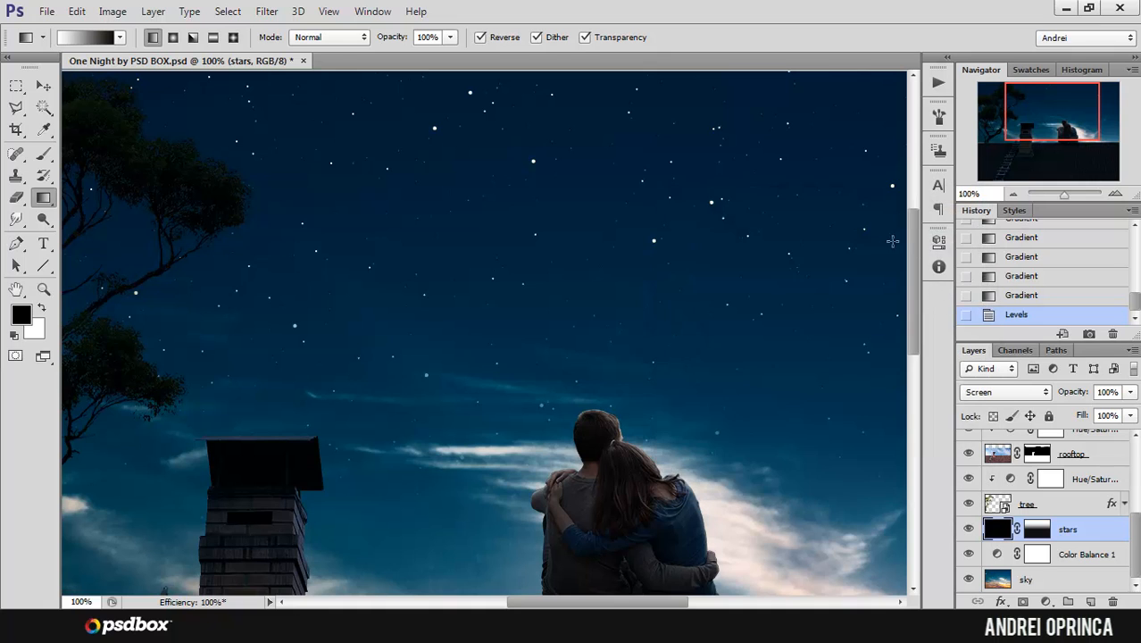
Step: Redraw the stars layer mask with a vertical gradient from the upper sky down to the couple's heads, fading the stars towards the horizon
alt+click(575, 257)
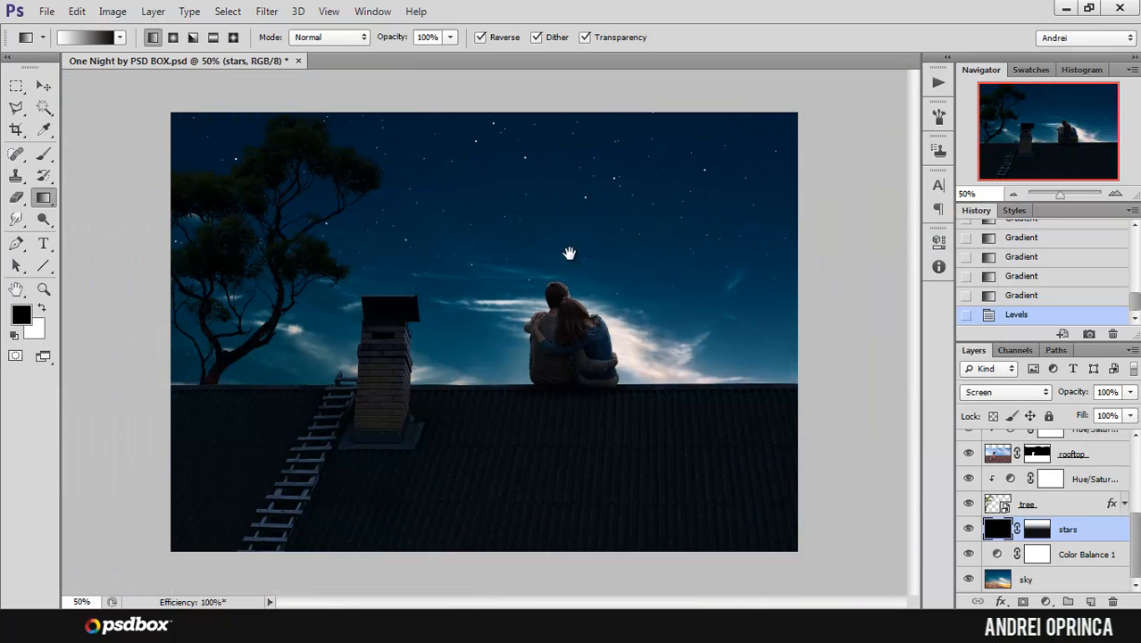
ctrl+click(568, 253)
click(1037, 528)
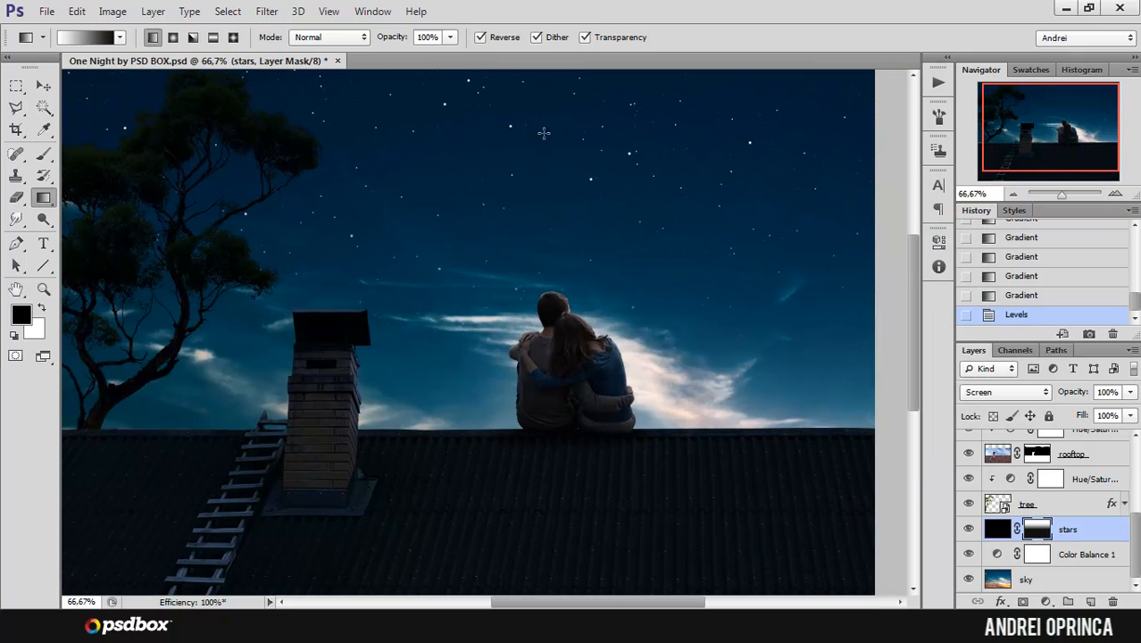
drag(551, 112, 552, 314)
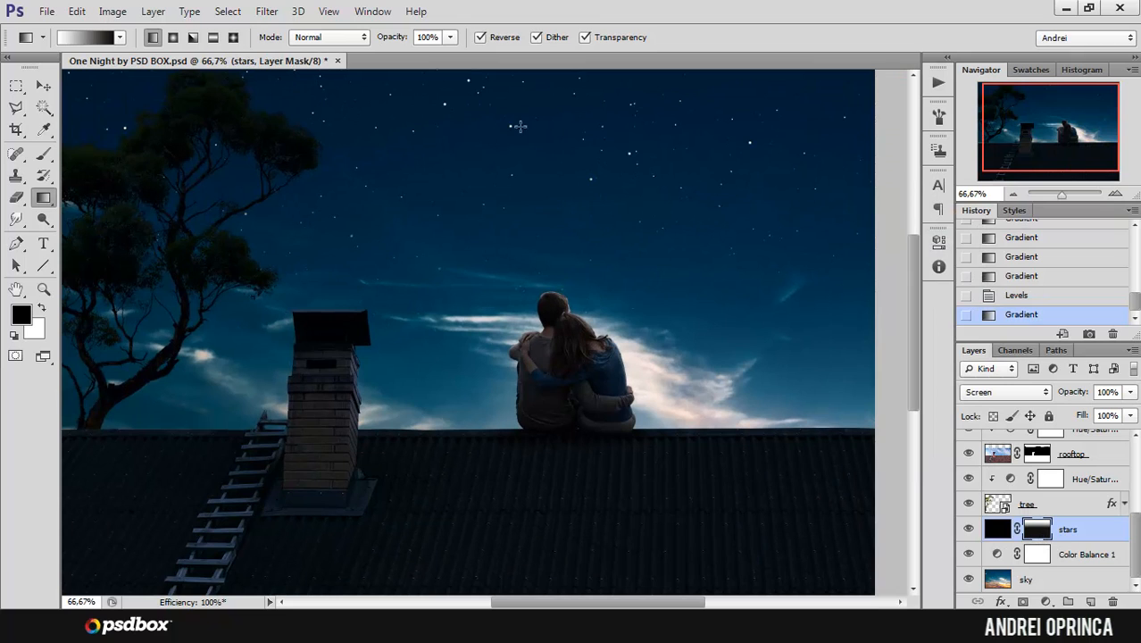
Step: Examine the faded star field in the upper sky up close and in the overall composition
ctrl+click(519, 161)
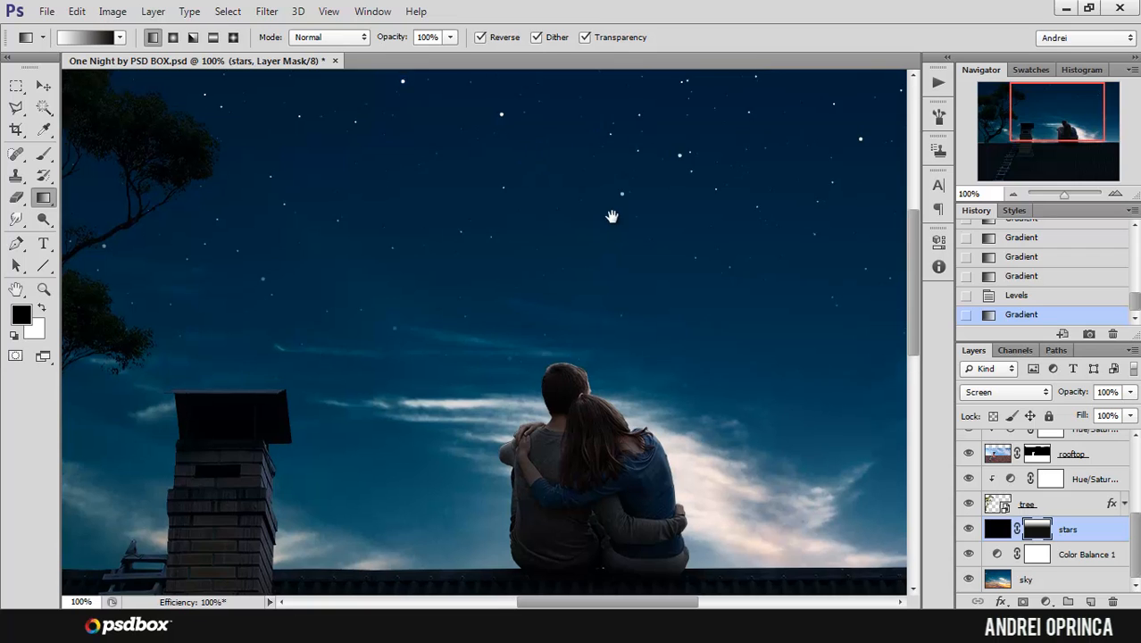
scroll(614, 192, up, 2)
ctrl+click(616, 166)
ctrl+click(609, 178)
alt+click(605, 181)
alt+click(606, 180)
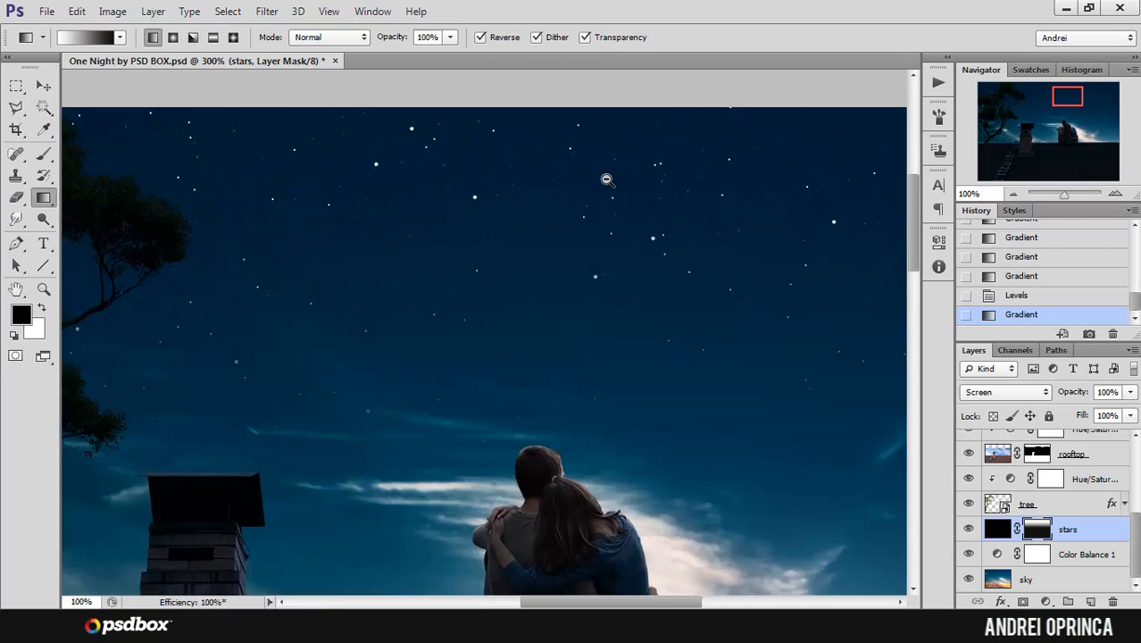
alt+click(606, 179)
alt+click(604, 177)
ctrl+click(455, 189)
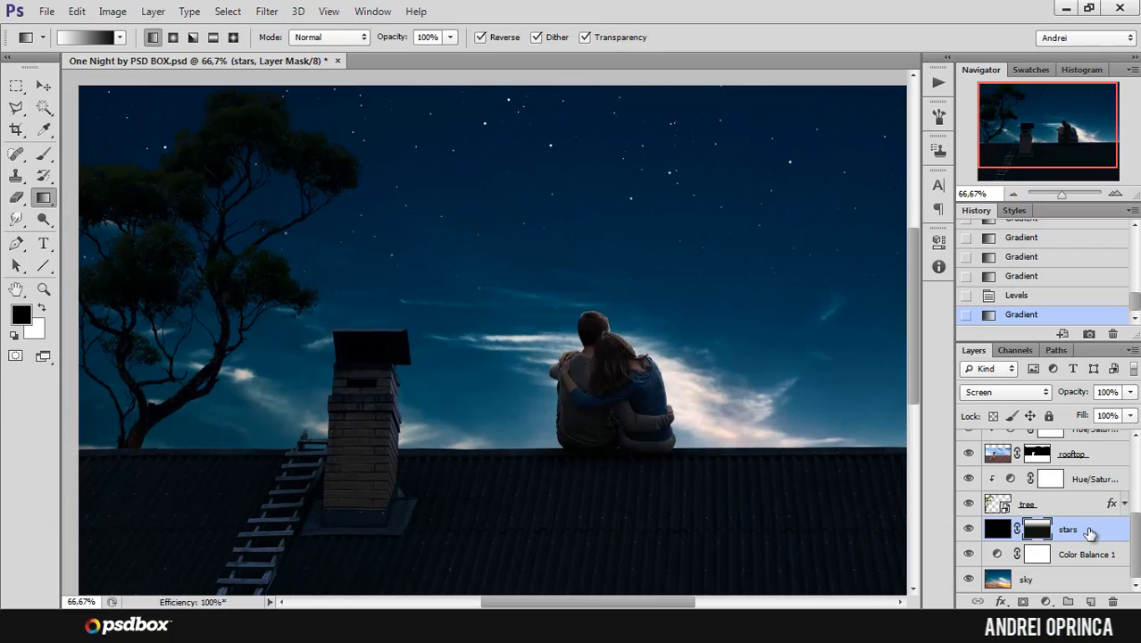
Step: Add a new empty layer directly above the stars layer and name it stars glow
key(ctrl+2)
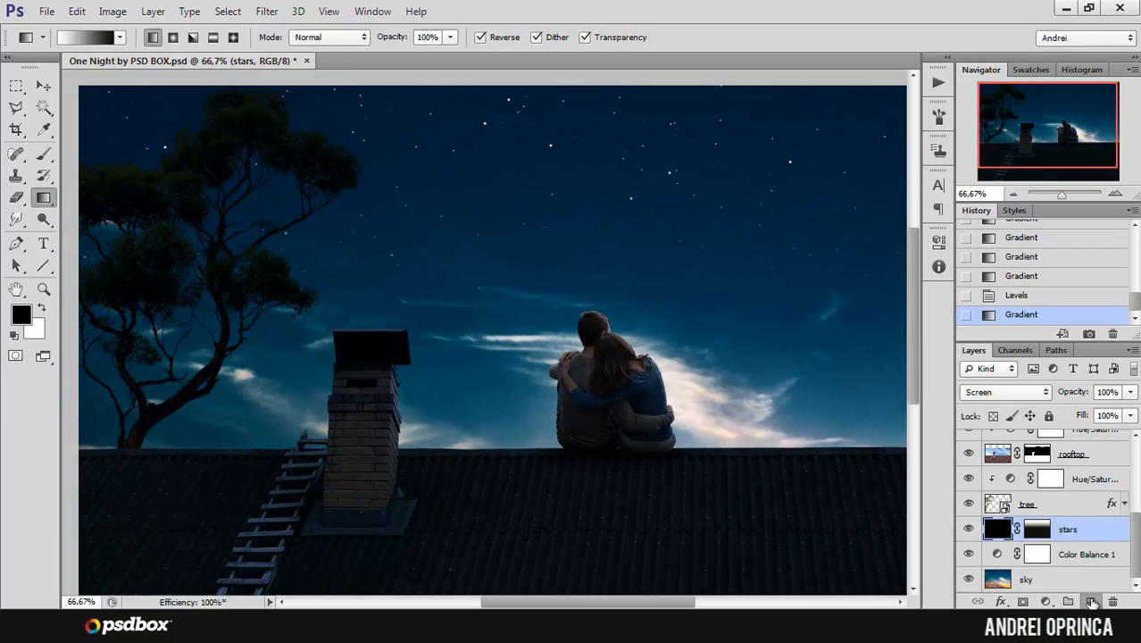
click(1091, 602)
double_click(1033, 529)
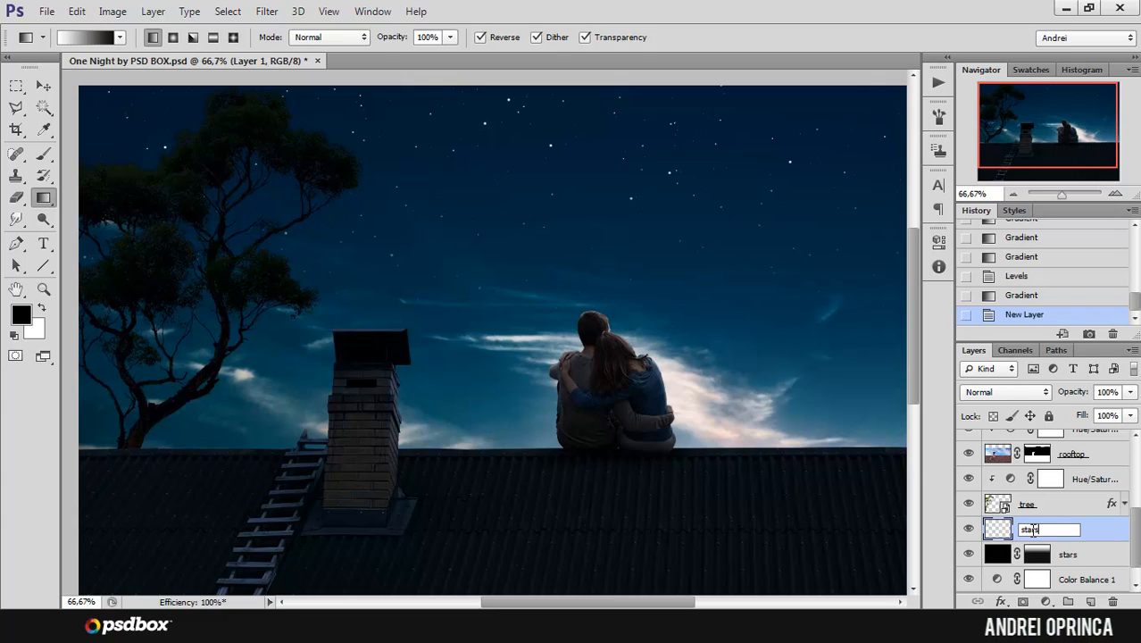
key(Return)
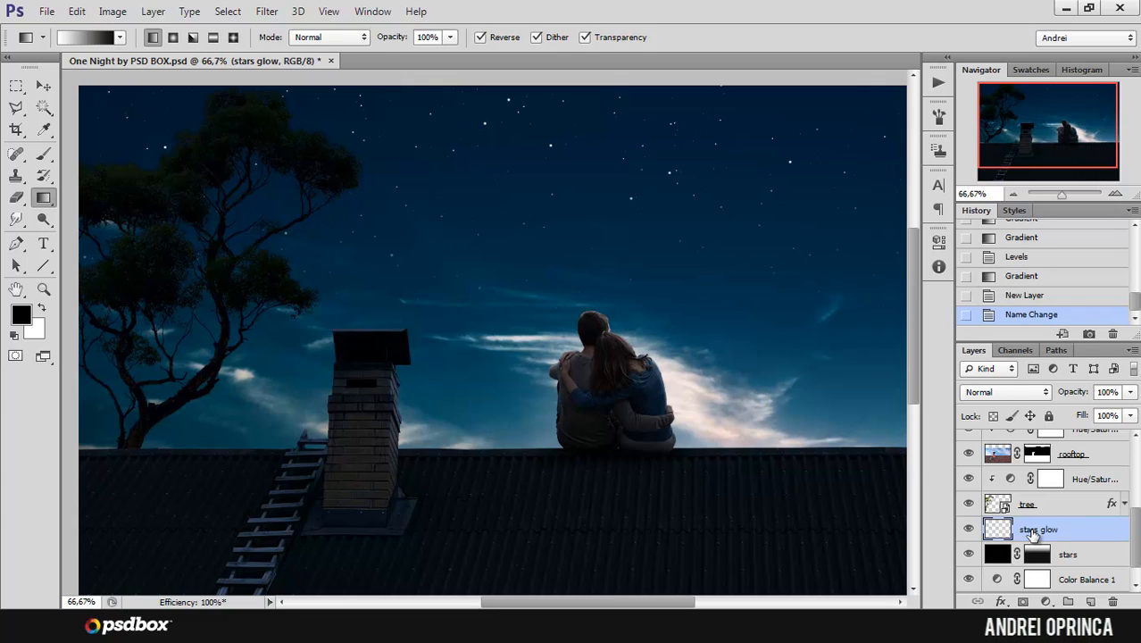
Step: Set the Brush tool to 45% opacity and 45% flow
click(44, 153)
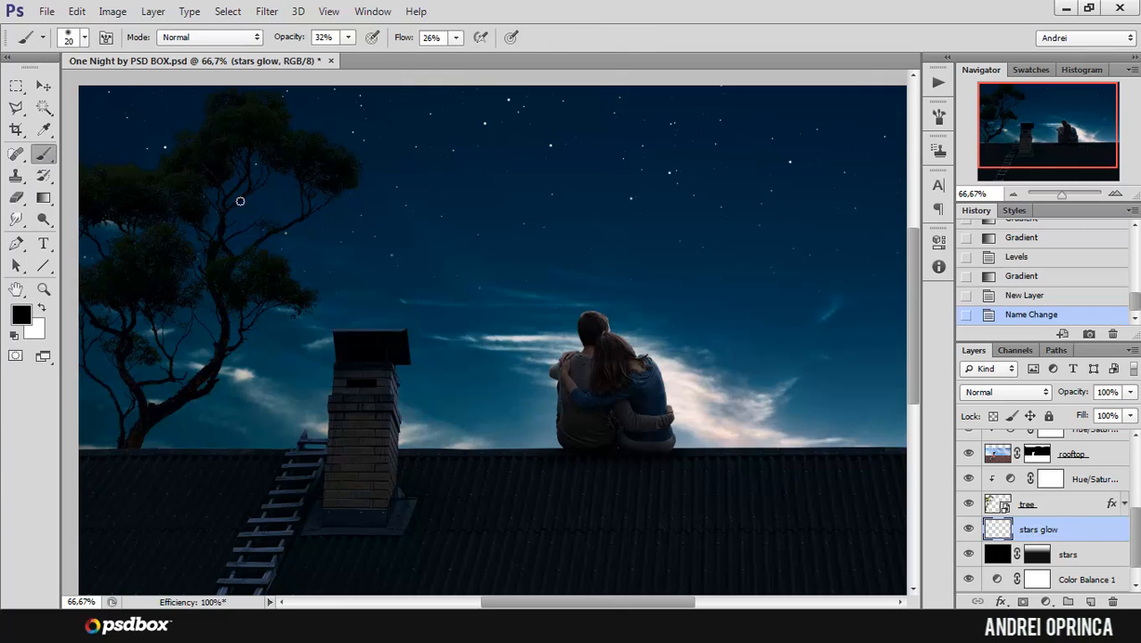
click(349, 38)
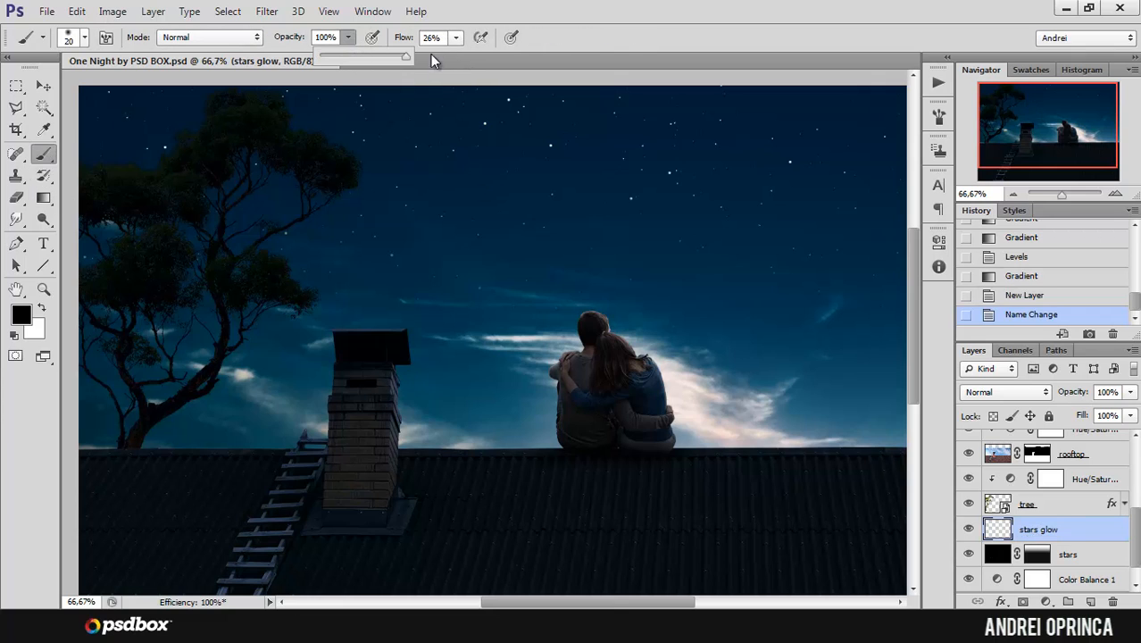
drag(365, 56, 355, 57)
click(456, 38)
drag(463, 58, 470, 56)
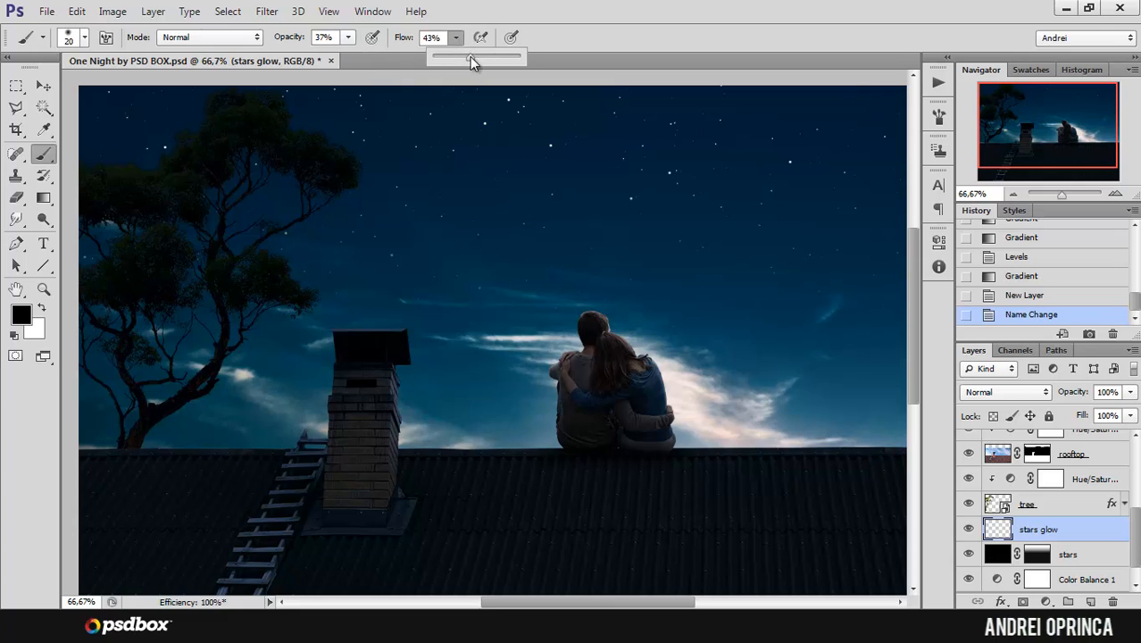
click(348, 39)
click(607, 24)
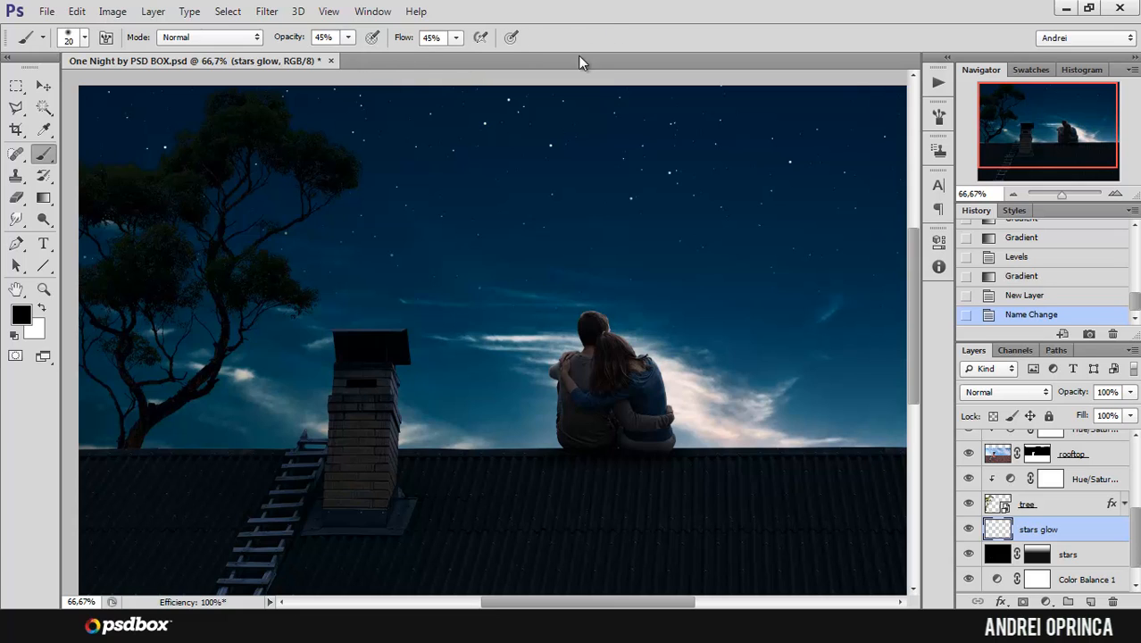
Step: Make white the foreground colour and set the soft brush size to 15 px for the stars glow layer
click(40, 309)
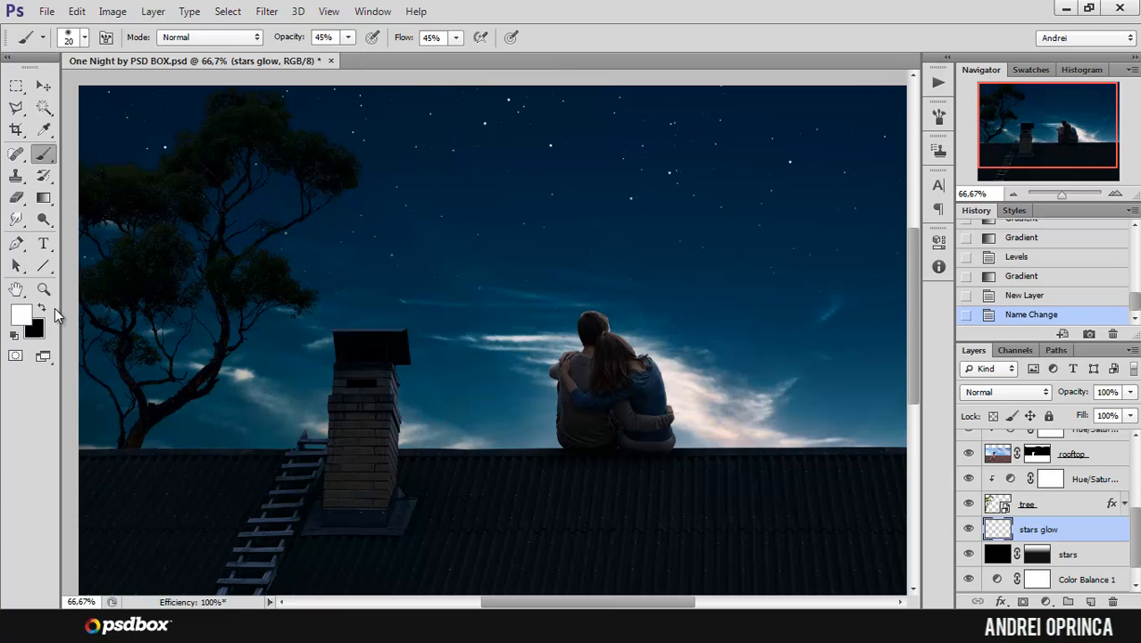
right_click(514, 168)
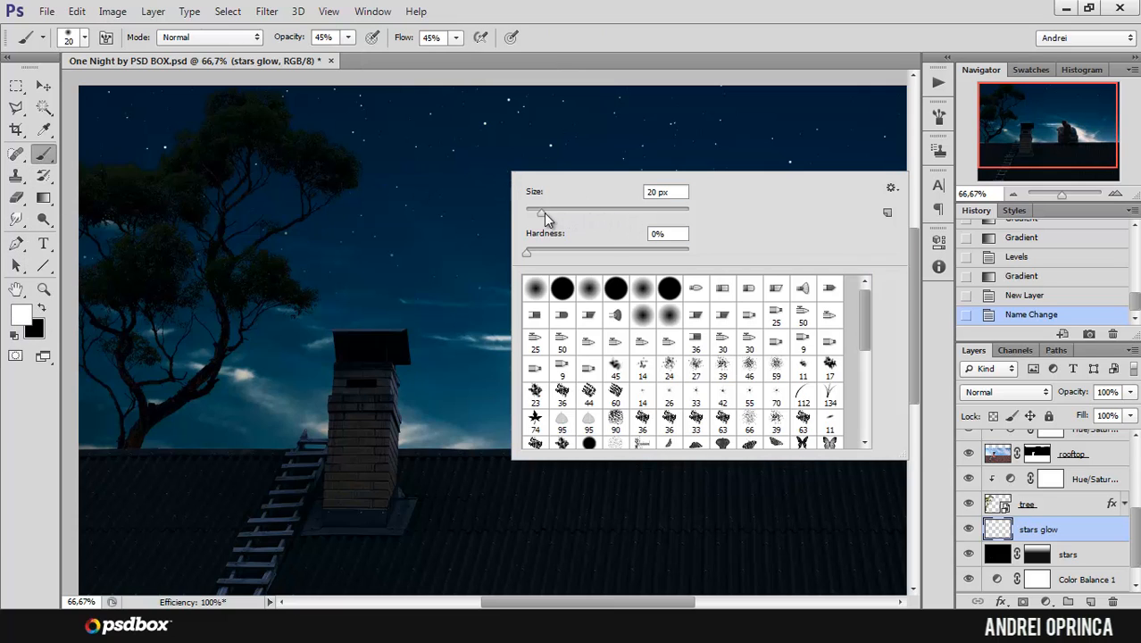
drag(544, 213, 551, 214)
click(1068, 530)
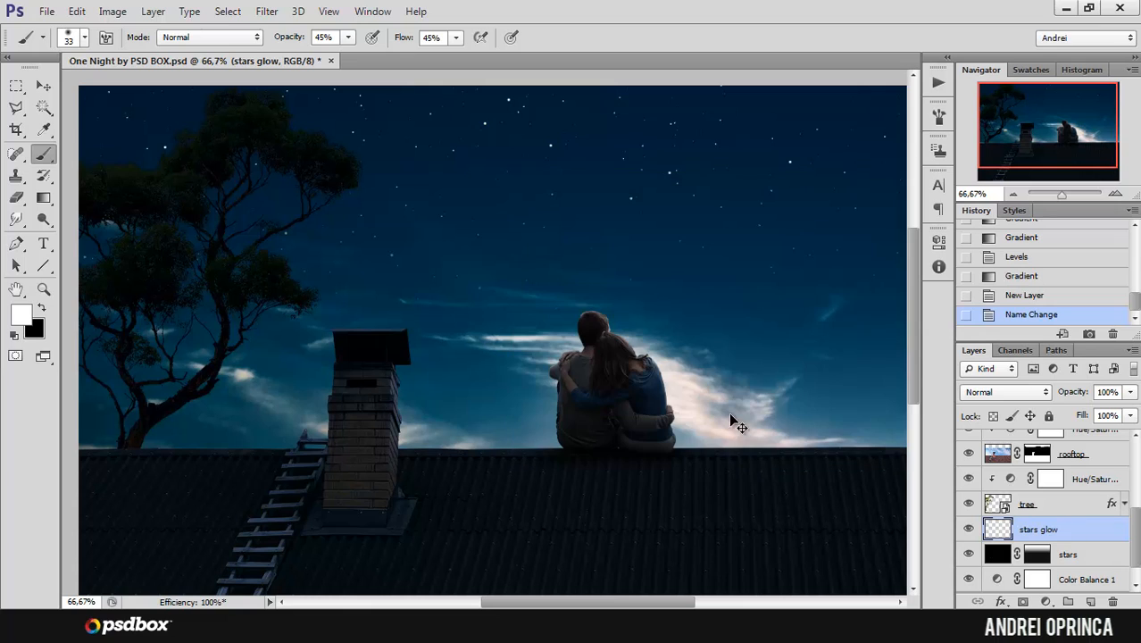
ctrl+click(388, 131)
ctrl+click(389, 132)
drag(474, 157, 473, 230)
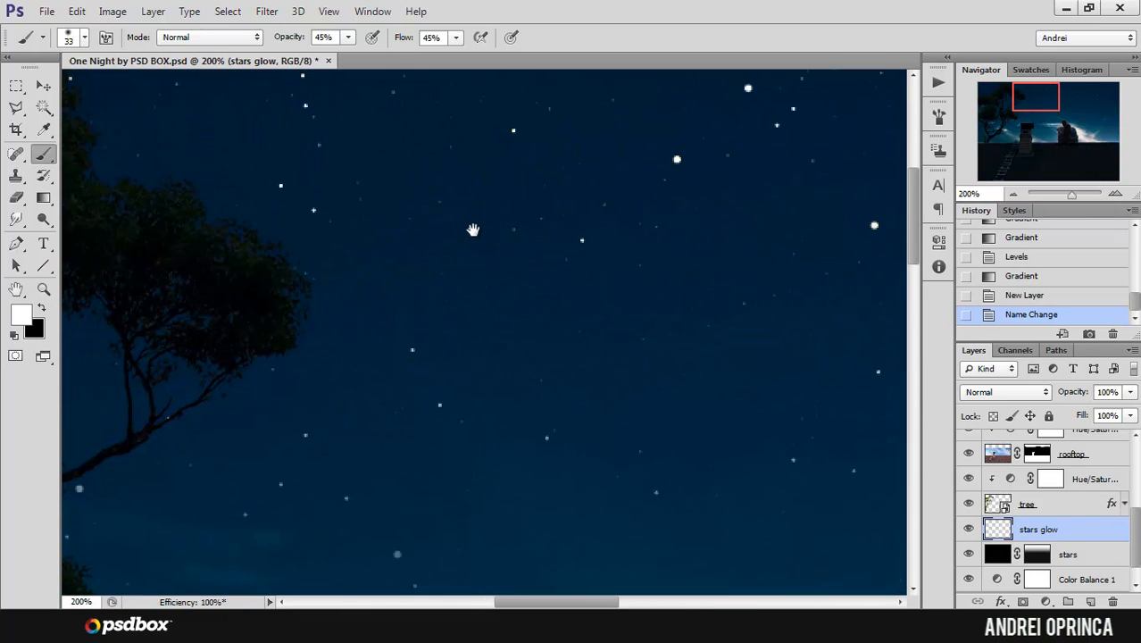
key(bracketleft)
key(bracketleft)
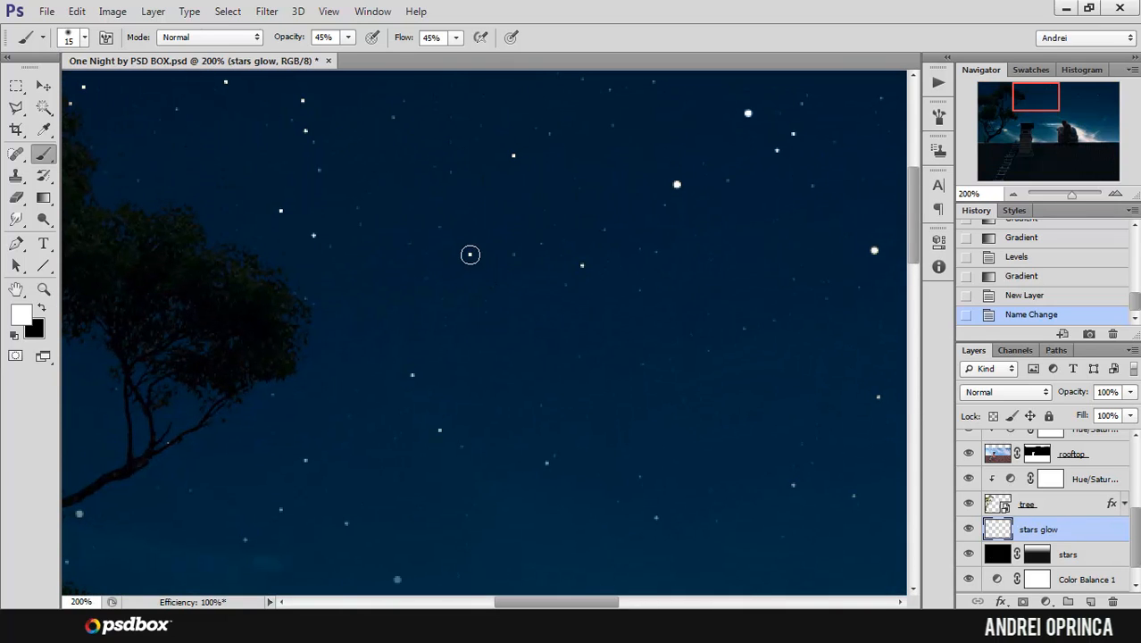
Step: Paint soft white glows over three individual stars across the middle and right part of the sky on the stars glow layer
click(470, 255)
drag(741, 268, 194, 229)
drag(696, 265, 573, 217)
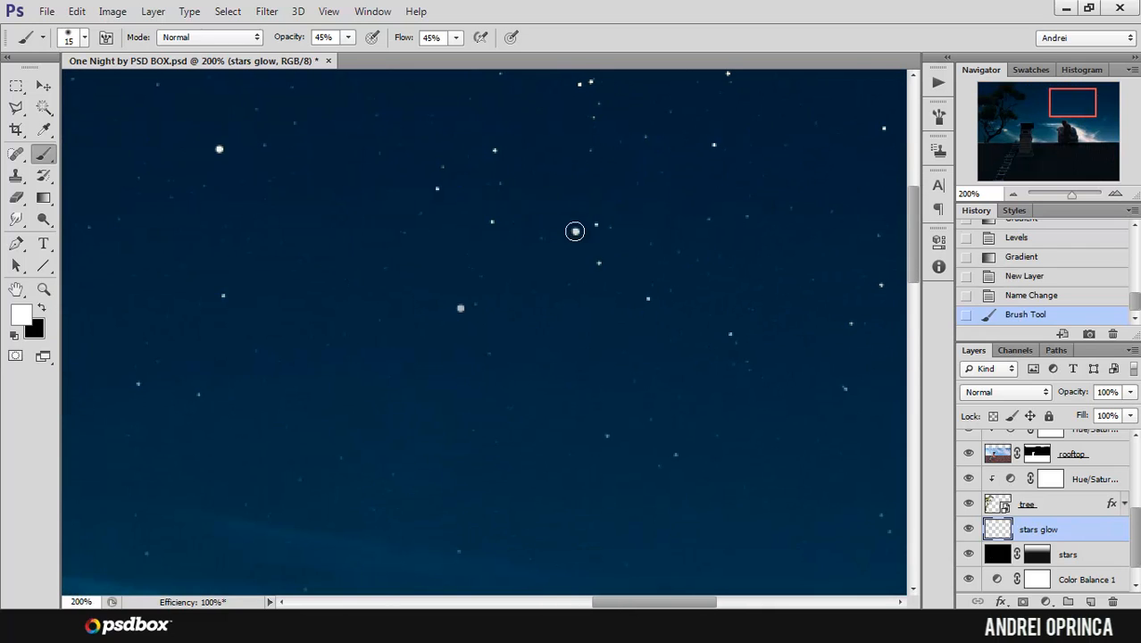
click(575, 231)
drag(685, 244, 527, 354)
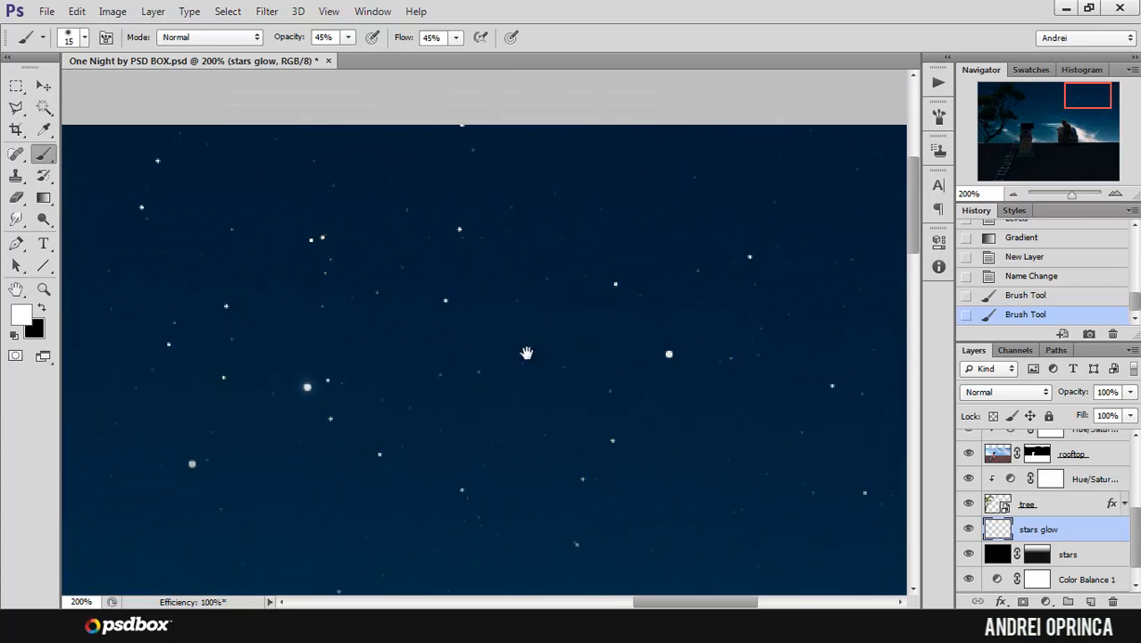
drag(541, 459, 581, 215)
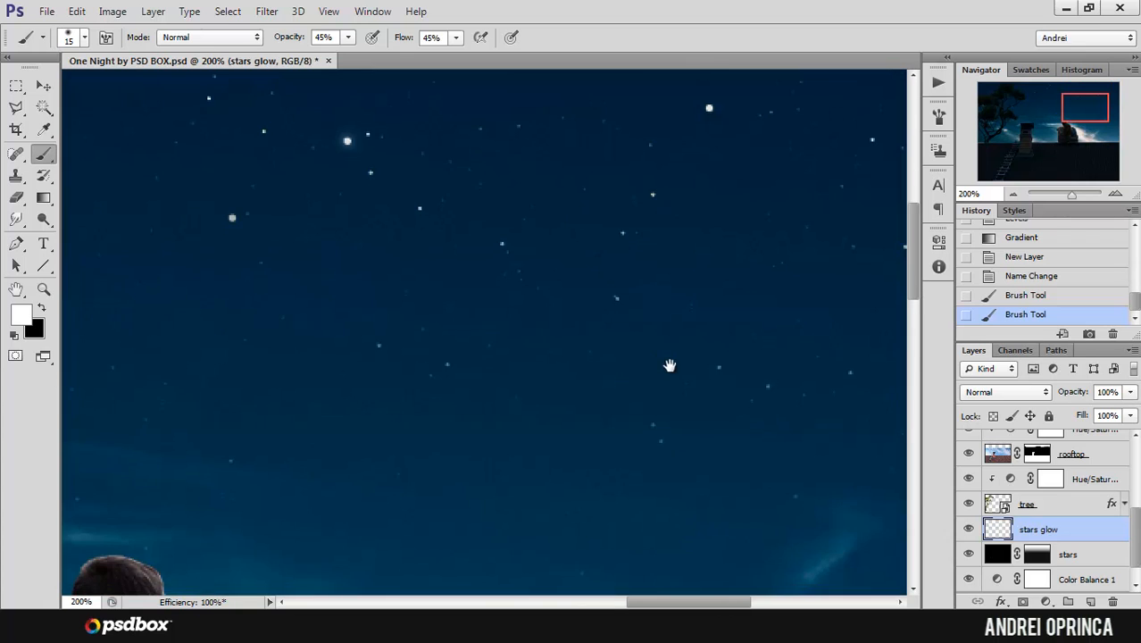
drag(676, 375, 557, 336)
drag(703, 387, 566, 351)
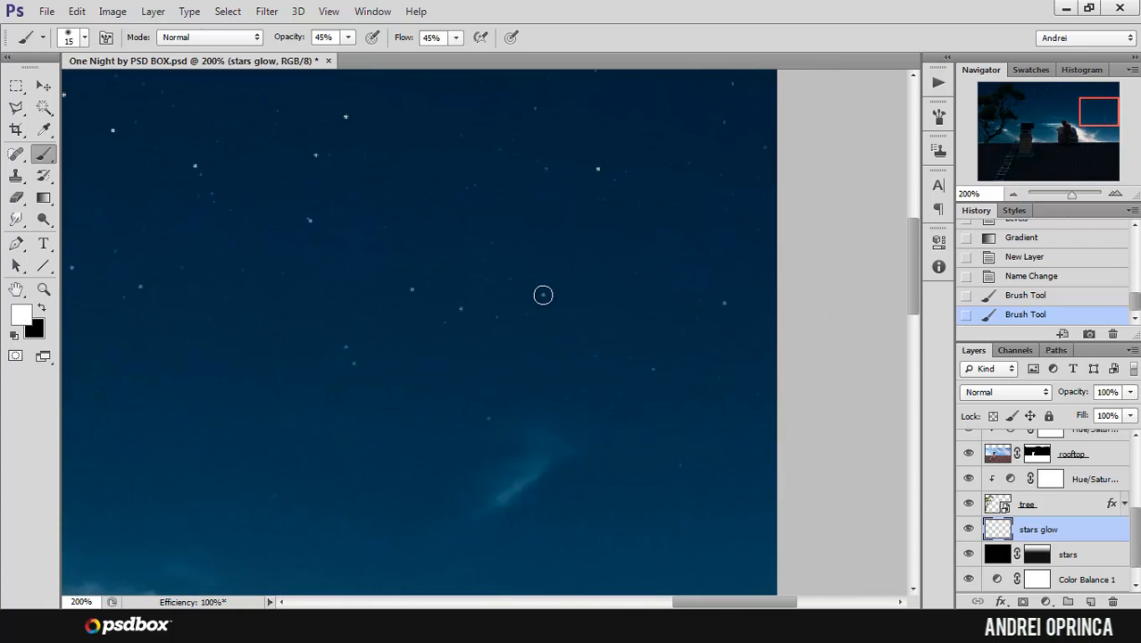
click(542, 295)
alt+click(590, 277)
alt+click(590, 277)
alt+click(590, 277)
Step: Set the brush to 58% opacity and 56% flow and paint a glow over the bright star beside the tree's crown
drag(425, 280, 647, 367)
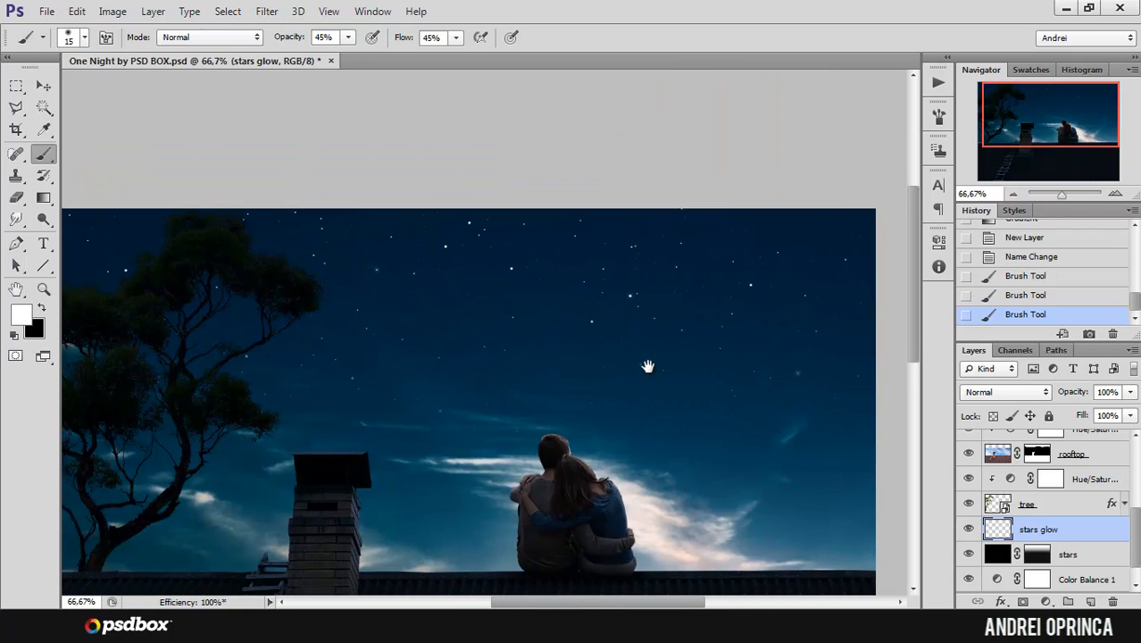
ctrl+click(192, 361)
ctrl+click(192, 361)
drag(250, 302, 545, 421)
click(349, 37)
drag(347, 56, 361, 56)
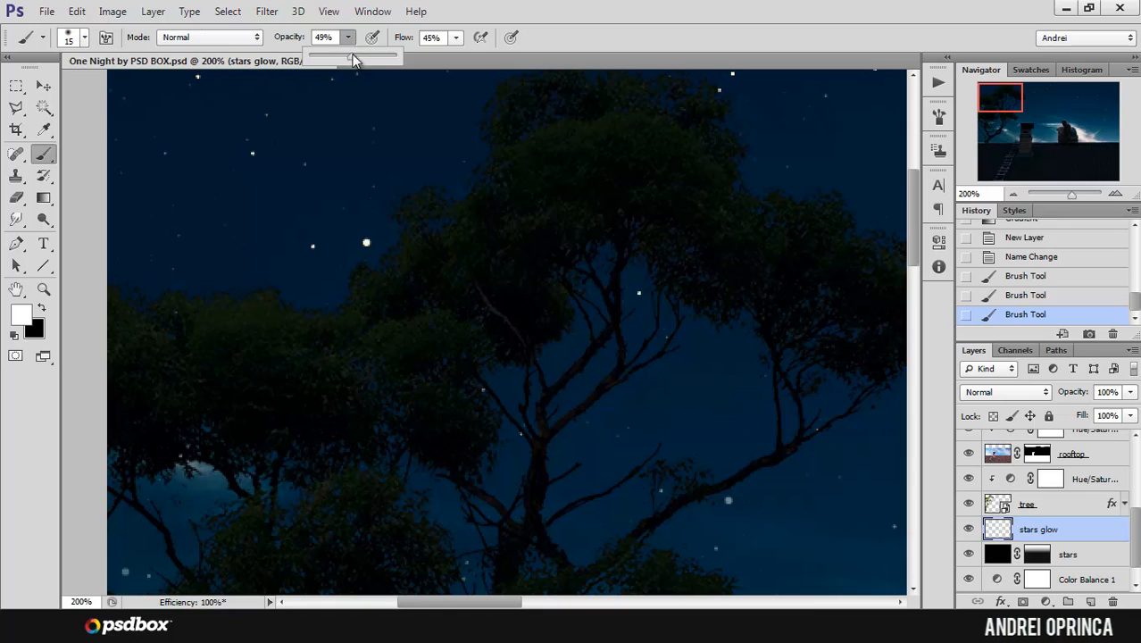
click(455, 37)
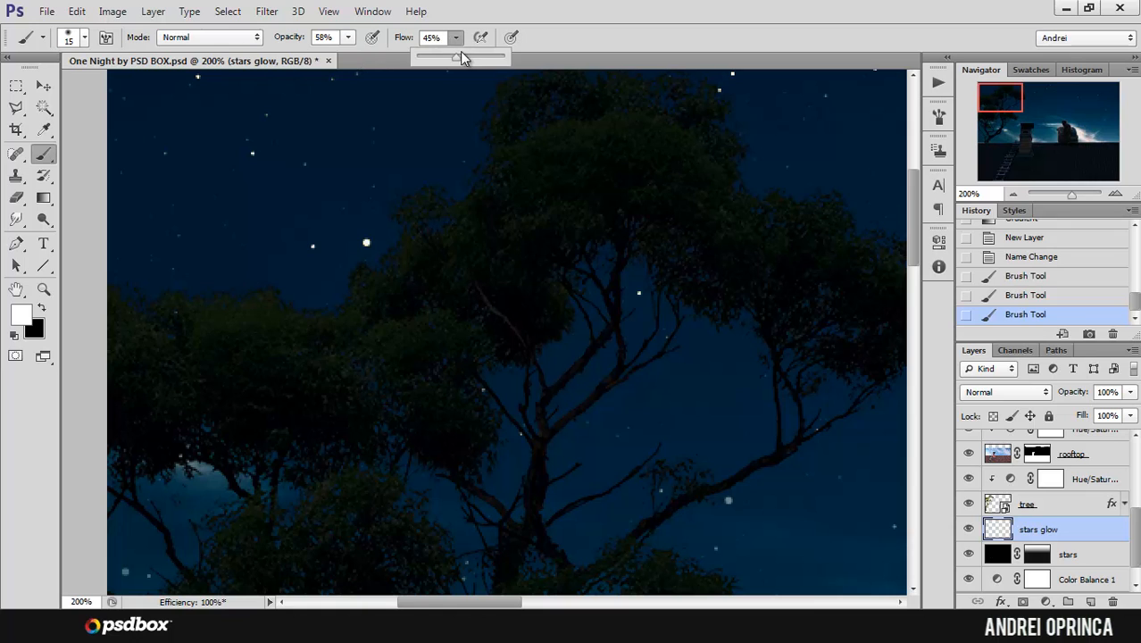
click(365, 243)
Step: Replace the brush set with Es Chic Sparkles from the ES Chic folder inside Chic_Sparkles_by_ElvenSword on the desktop
drag(747, 219, 463, 272)
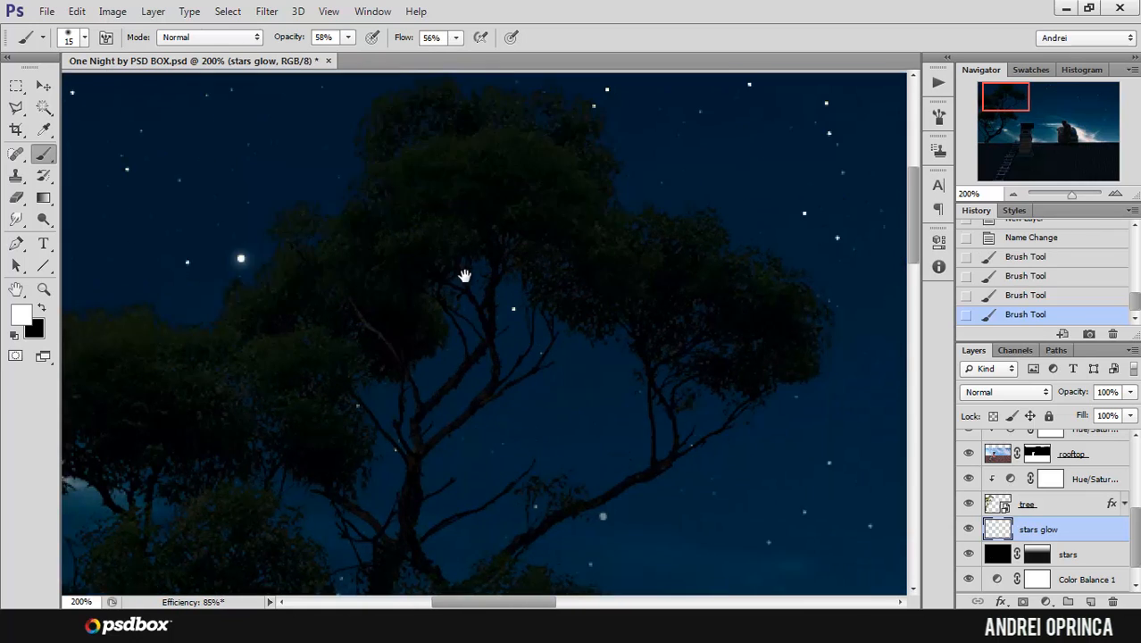
drag(666, 260, 383, 271)
right_click(520, 275)
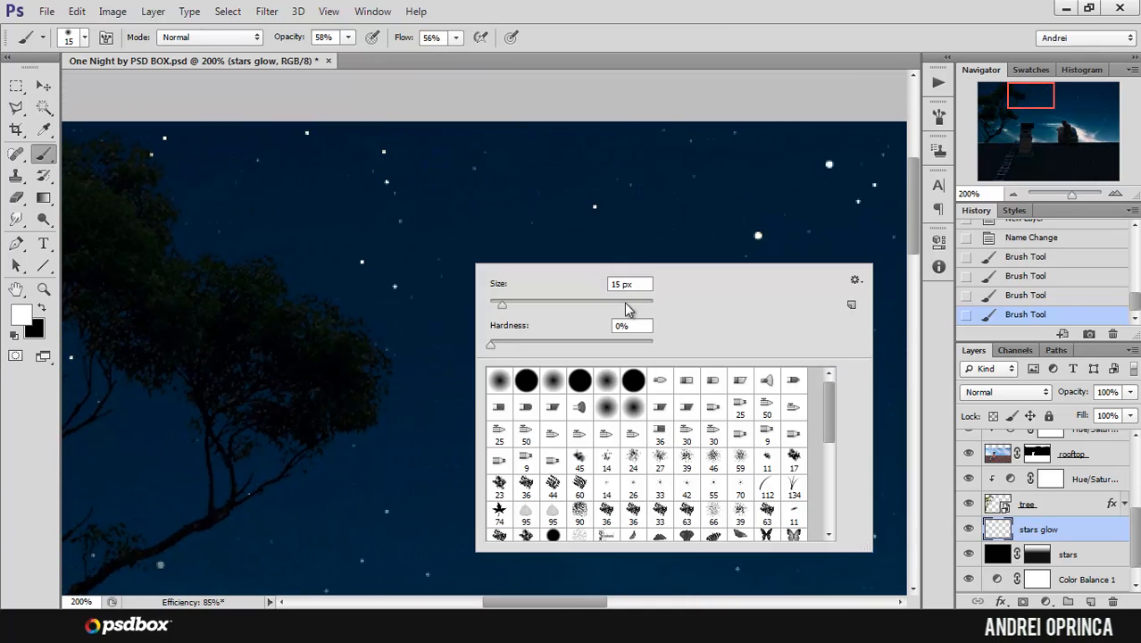
click(855, 280)
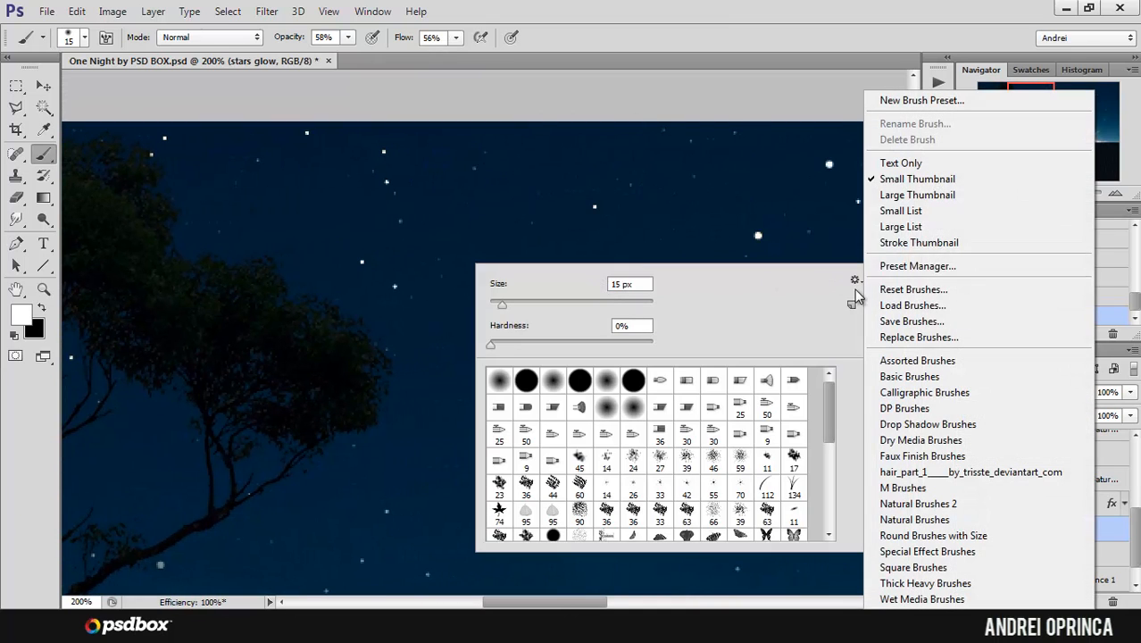
click(914, 336)
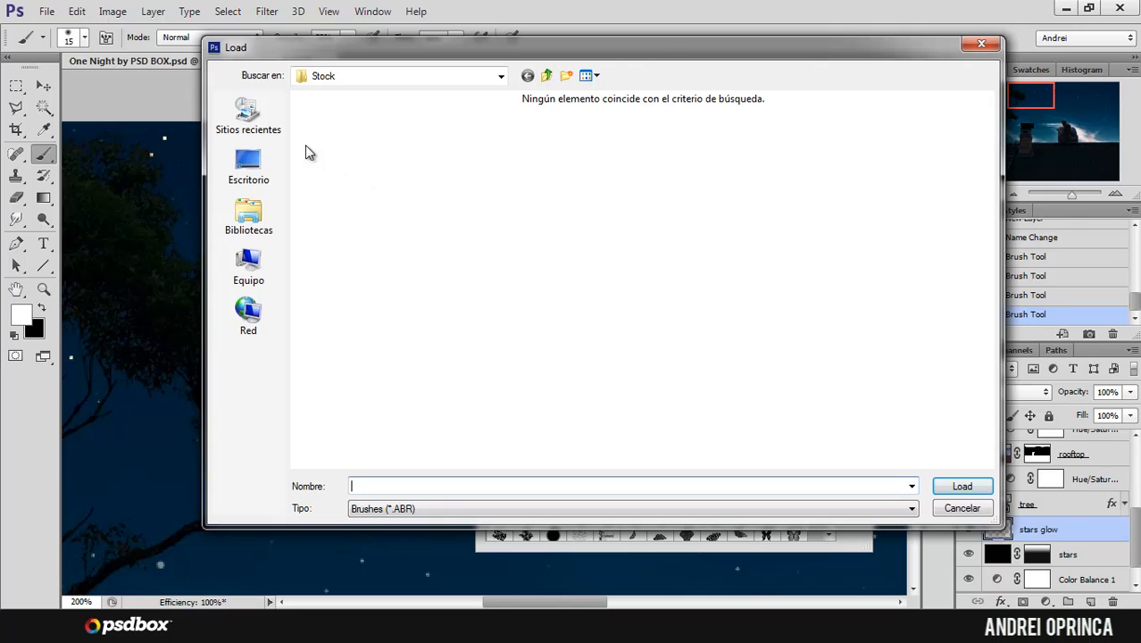
drag(425, 45, 411, 55)
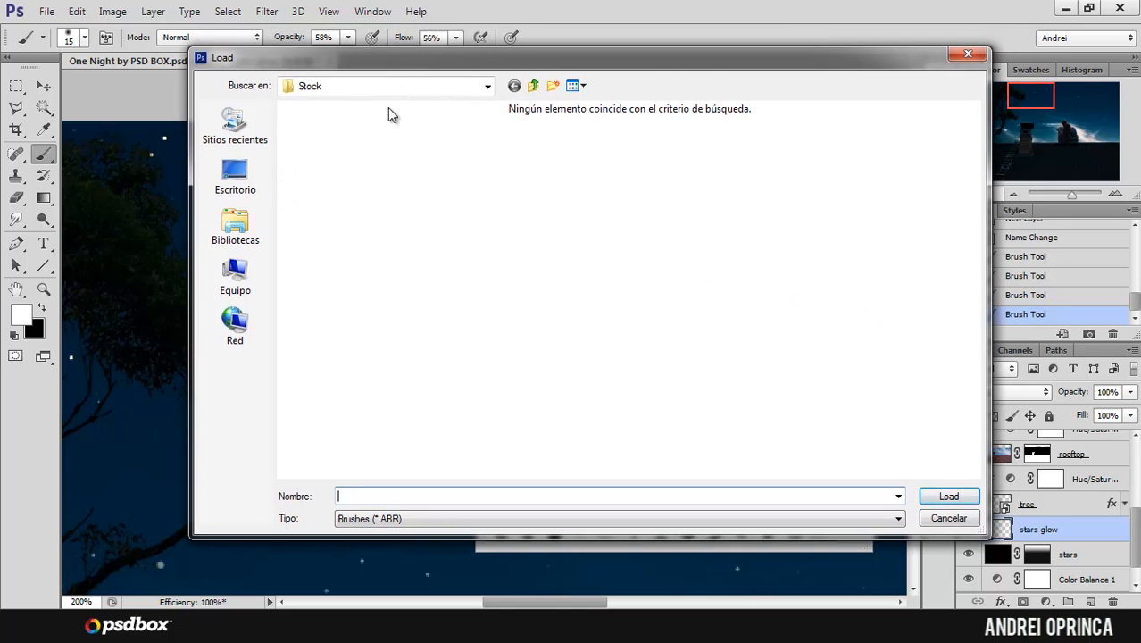
click(264, 175)
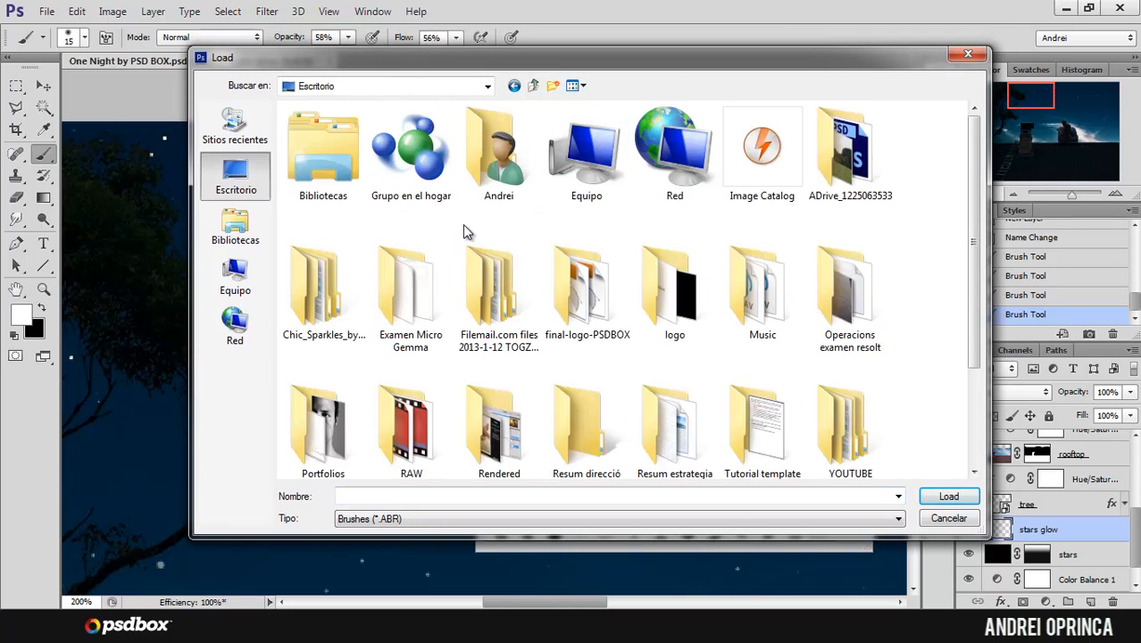
double_click(322, 290)
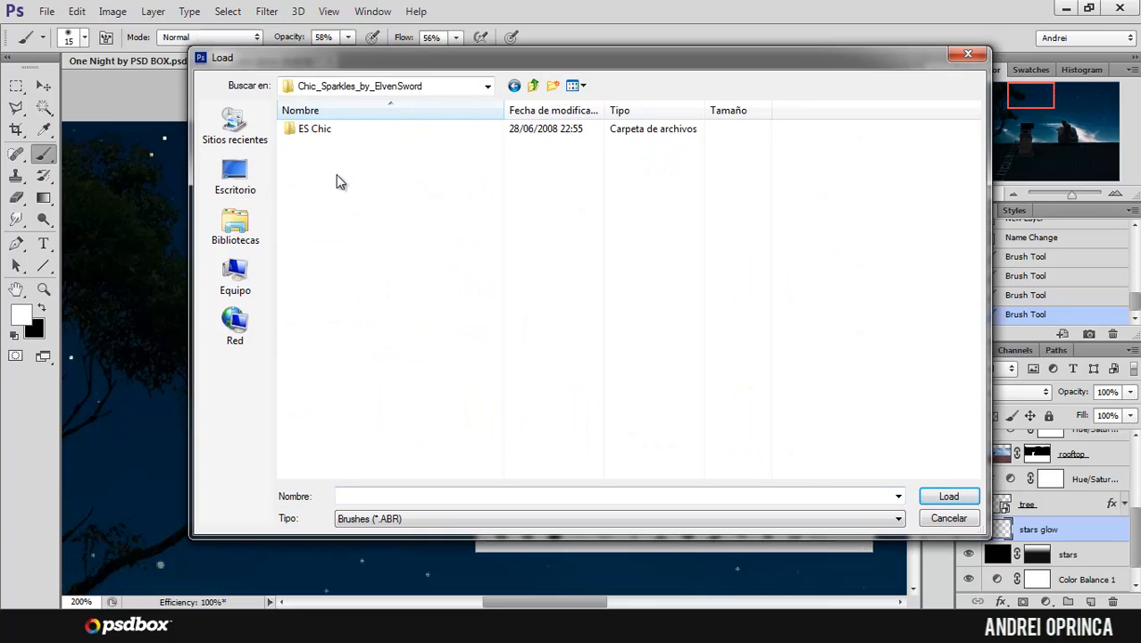
double_click(313, 129)
click(308, 128)
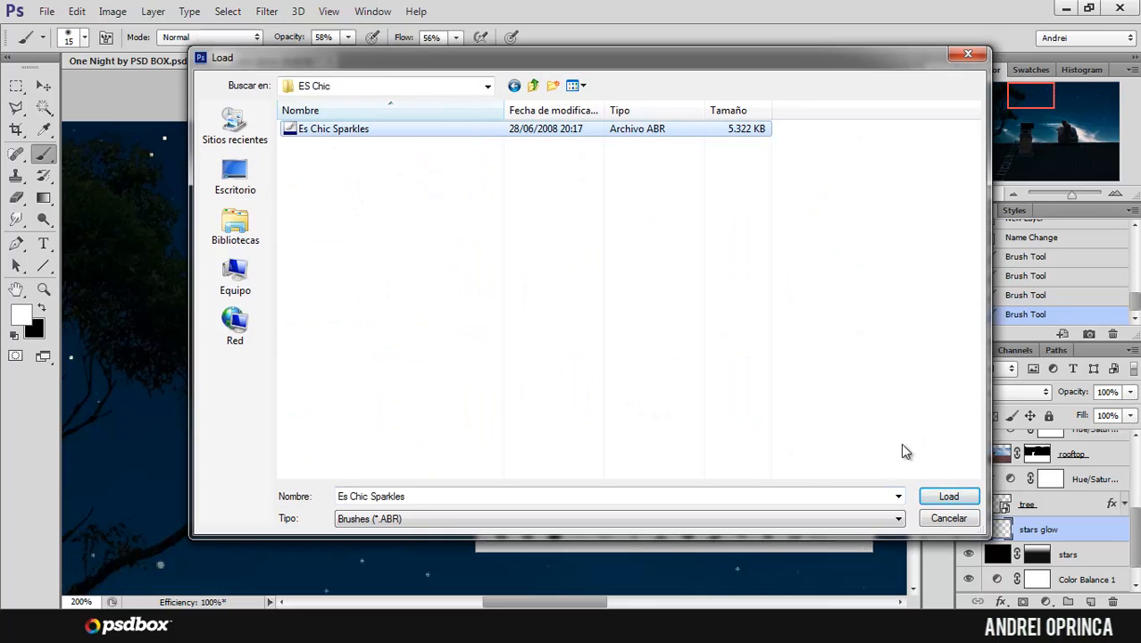
click(948, 496)
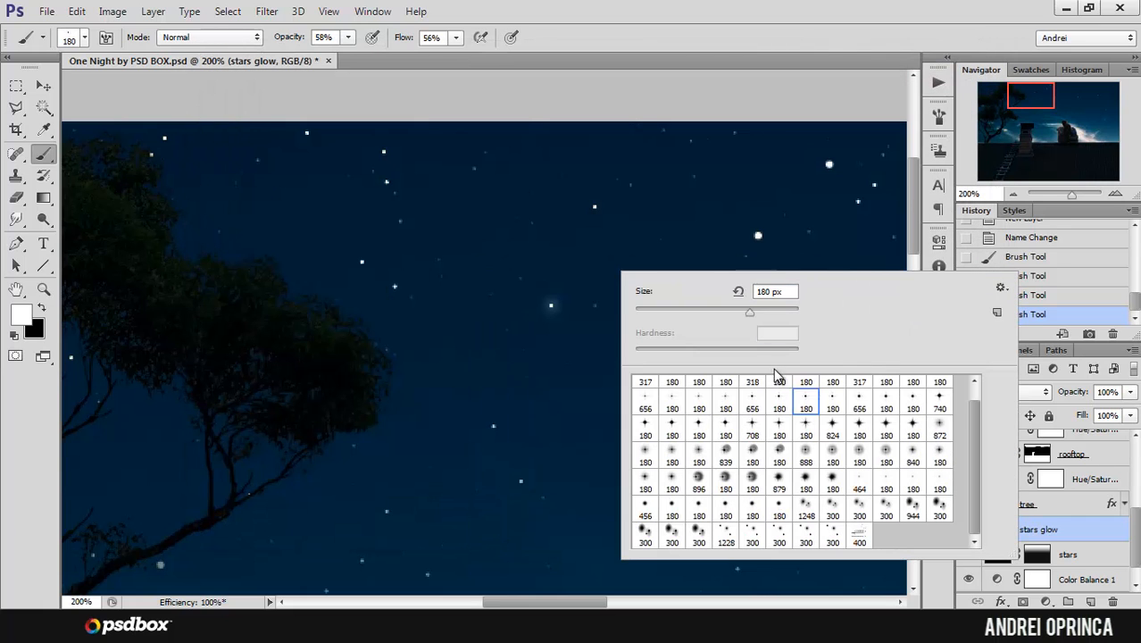
Step: Choose a four-pointed 180 px sparkle brush from the new set, try strokes across the sky and undo them
click(885, 428)
mouse_move(486, 302)
mouse_down()
mouse_move(463, 356)
mouse_move(492, 425)
mouse_up()
key(ctrl+z)
mouse_move(729, 288)
mouse_down()
mouse_move(509, 359)
mouse_move(300, 393)
mouse_up()
key(ctrl+z)
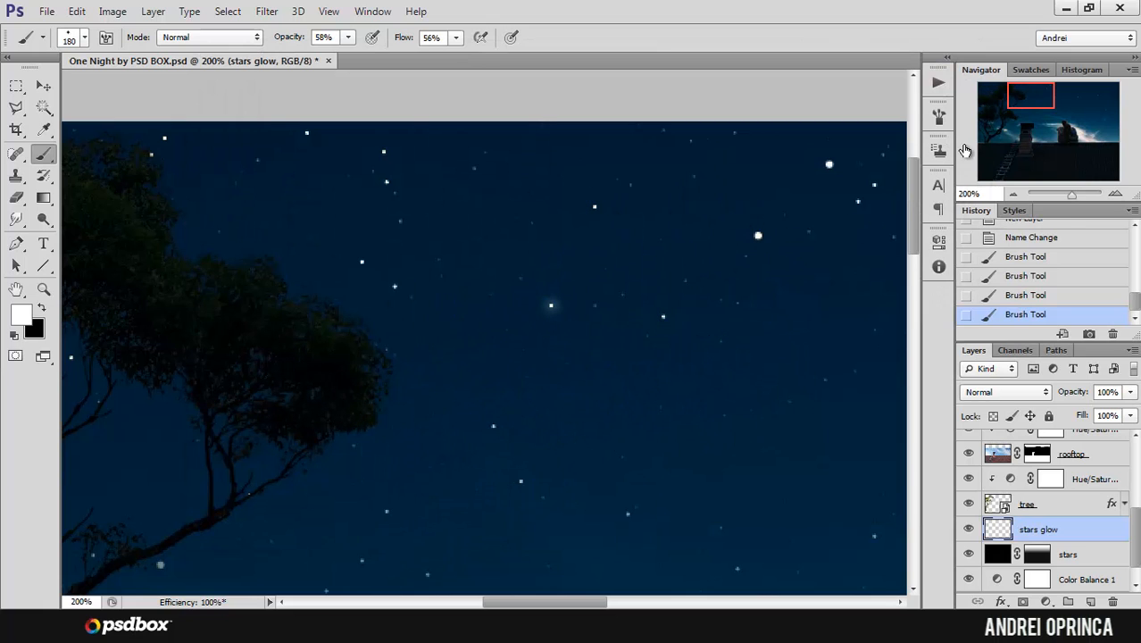
Step: Disable Scattering and Shape Dynamics for the sparkle brush
click(938, 116)
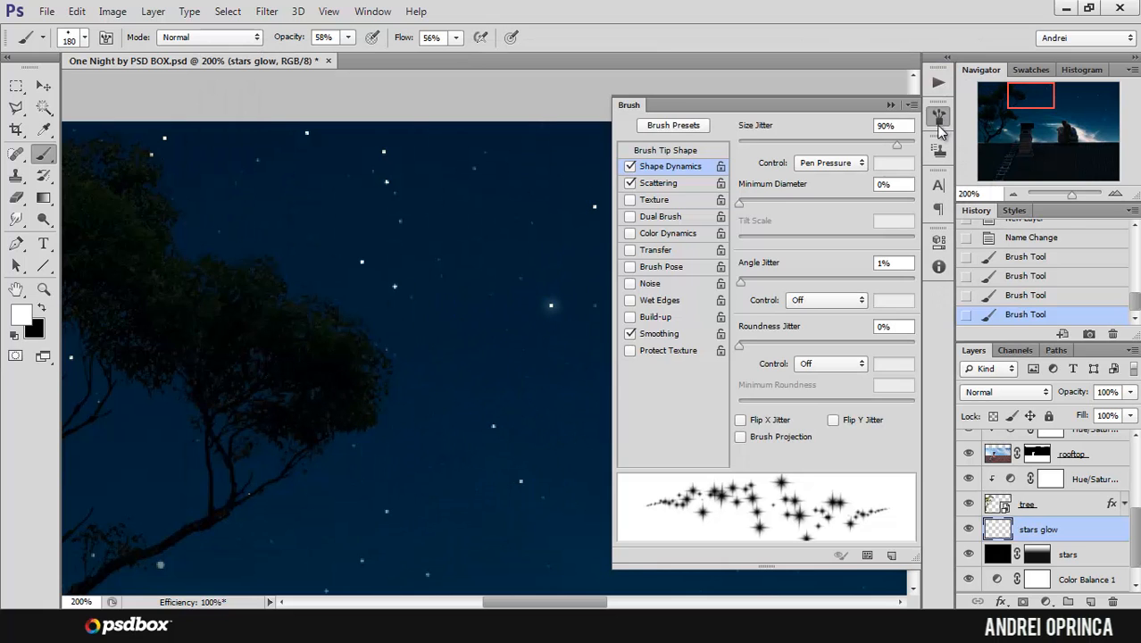
click(674, 187)
click(630, 183)
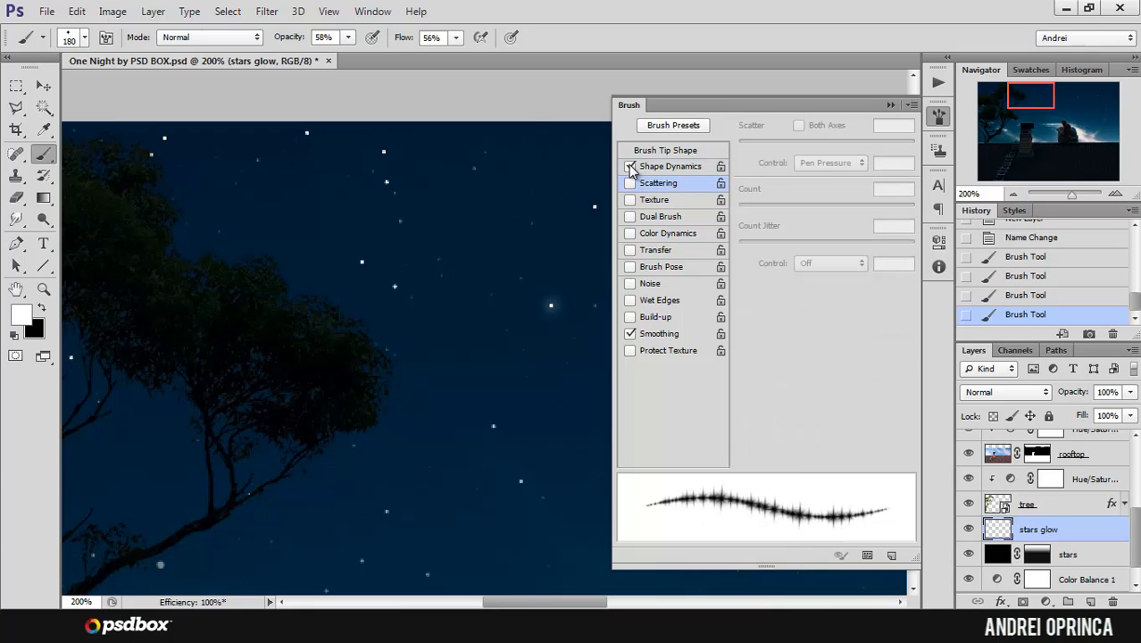
click(630, 166)
click(890, 105)
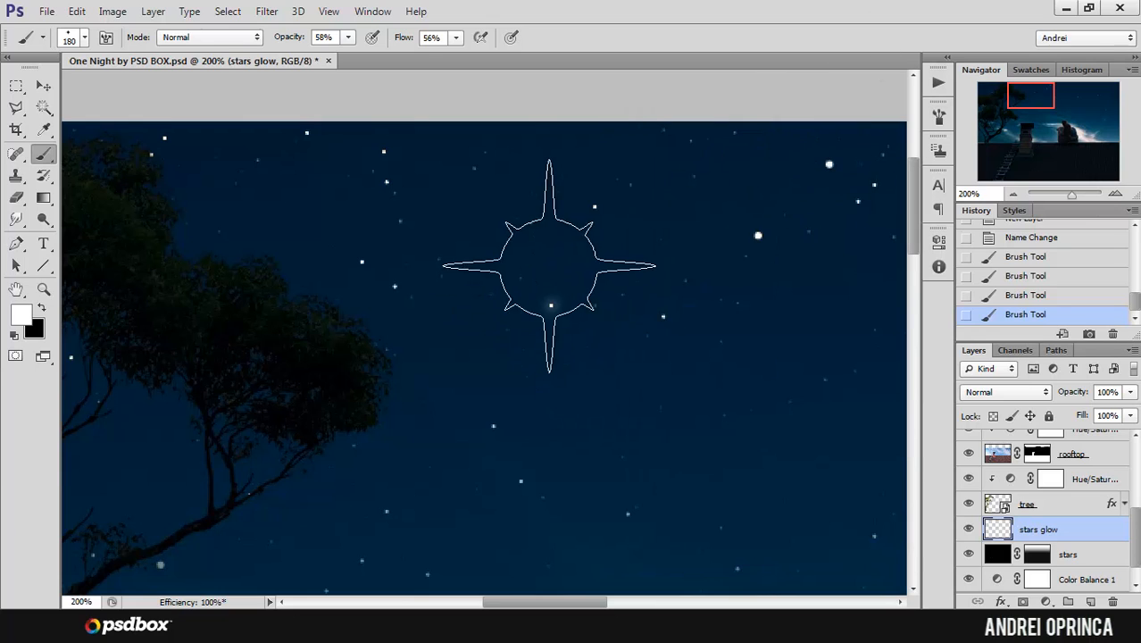
Step: Set the sparkle brush to 24 px with 100% opacity and 100% flow, keeping the stars glow layer active
right_click(647, 266)
click(612, 309)
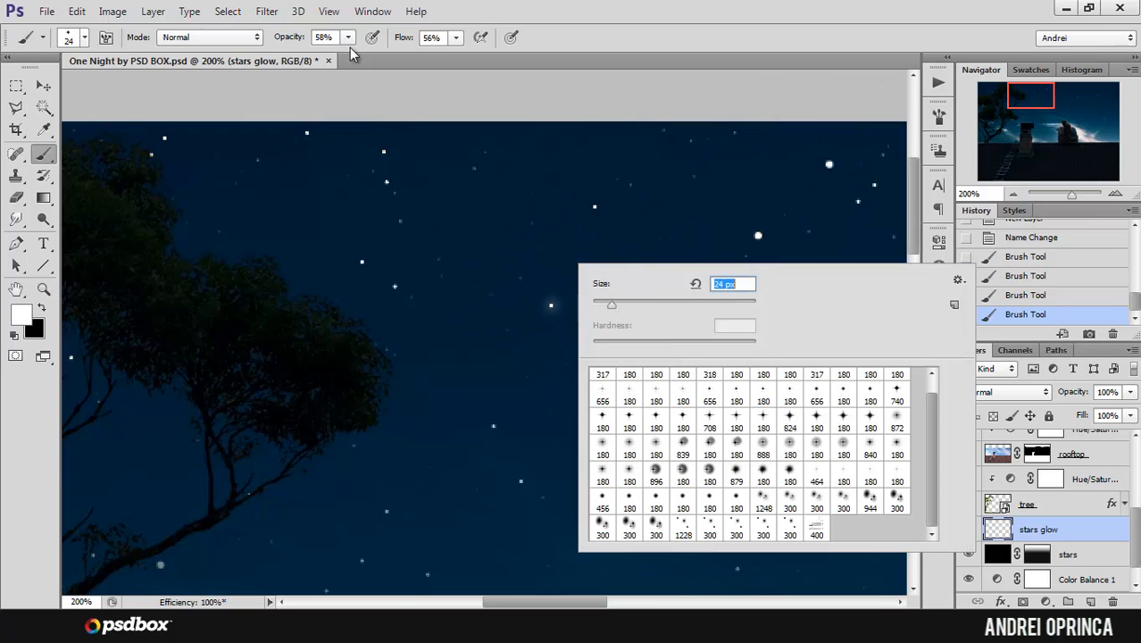
click(348, 38)
click(455, 38)
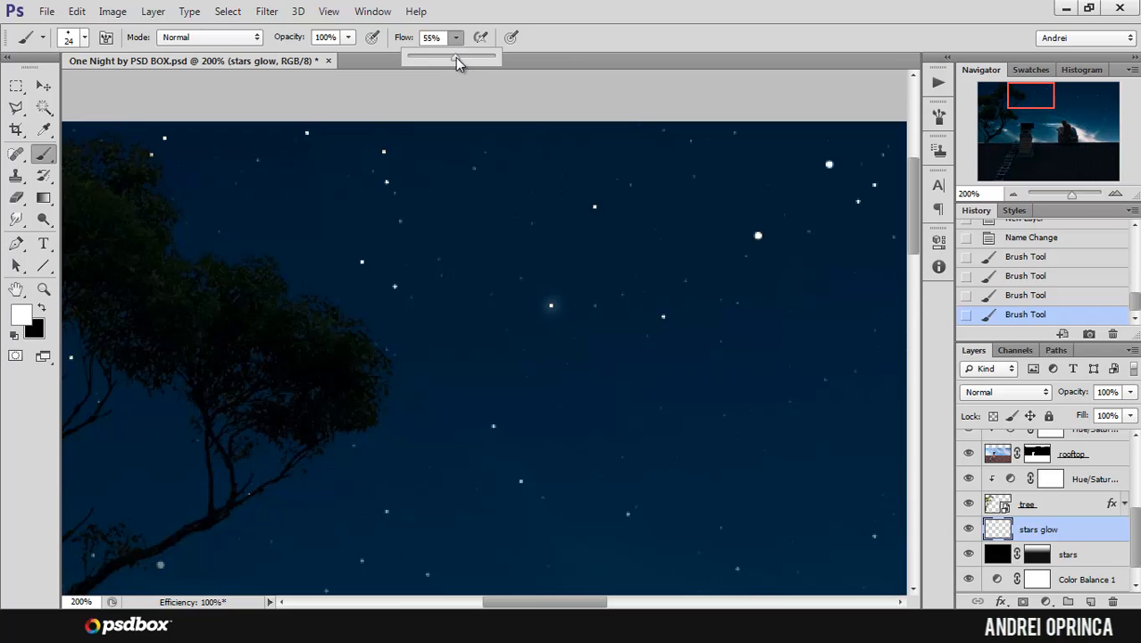
click(1053, 532)
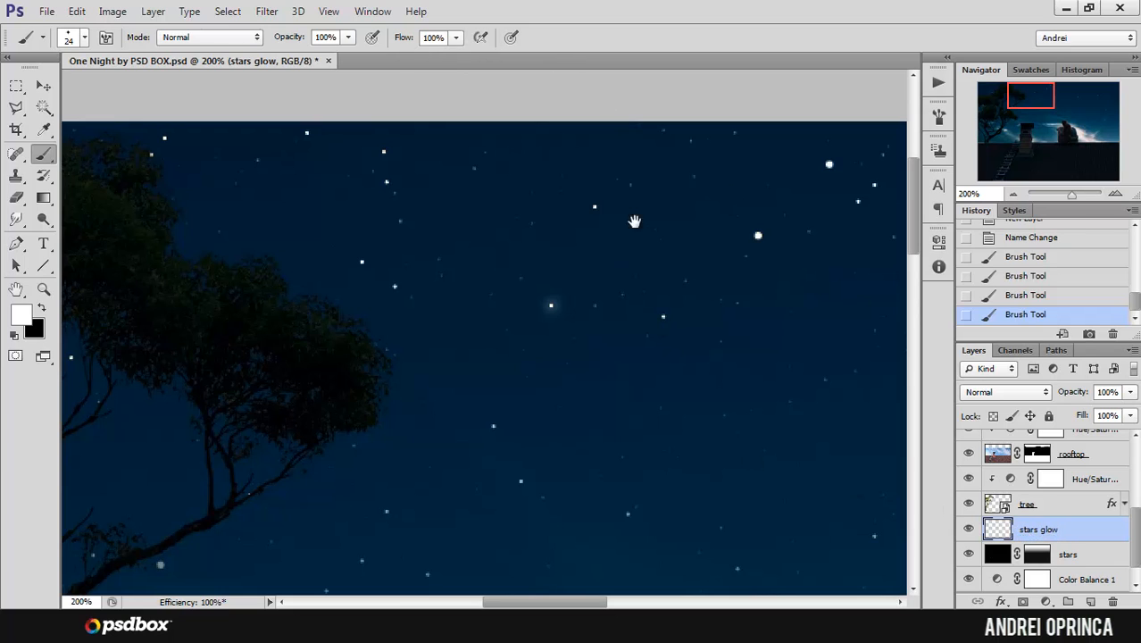
Step: Stamp one 24 px sparkle precisely centred on the bright star in the upper-right part of the sky
drag(693, 306, 314, 334)
drag(319, 285, 161, 254)
drag(739, 334, 462, 227)
drag(796, 277, 428, 272)
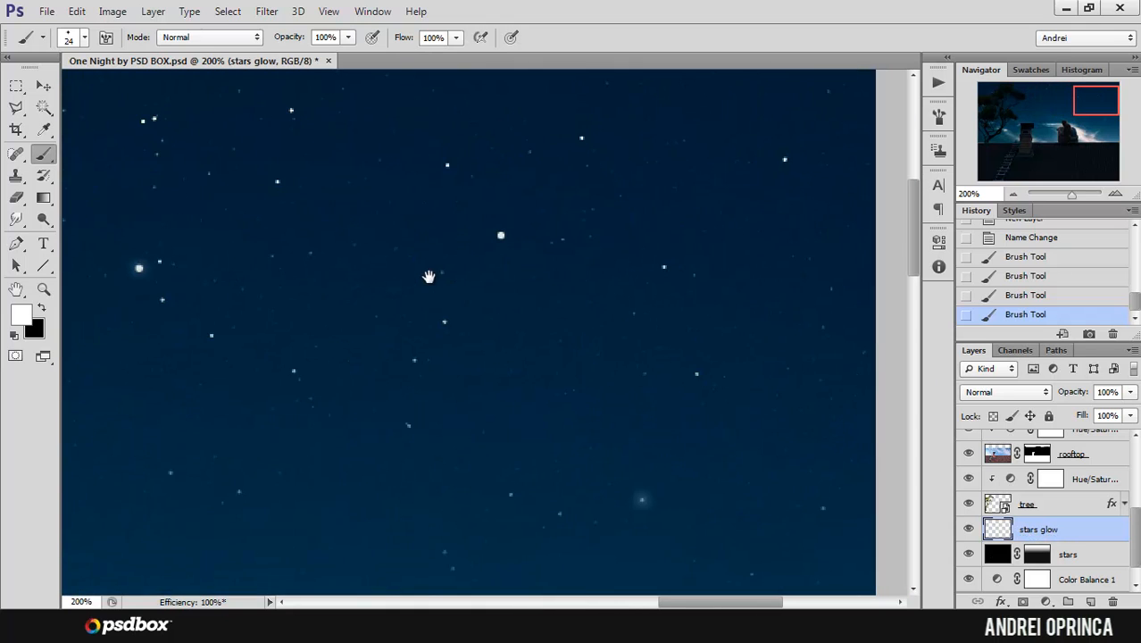
click(503, 234)
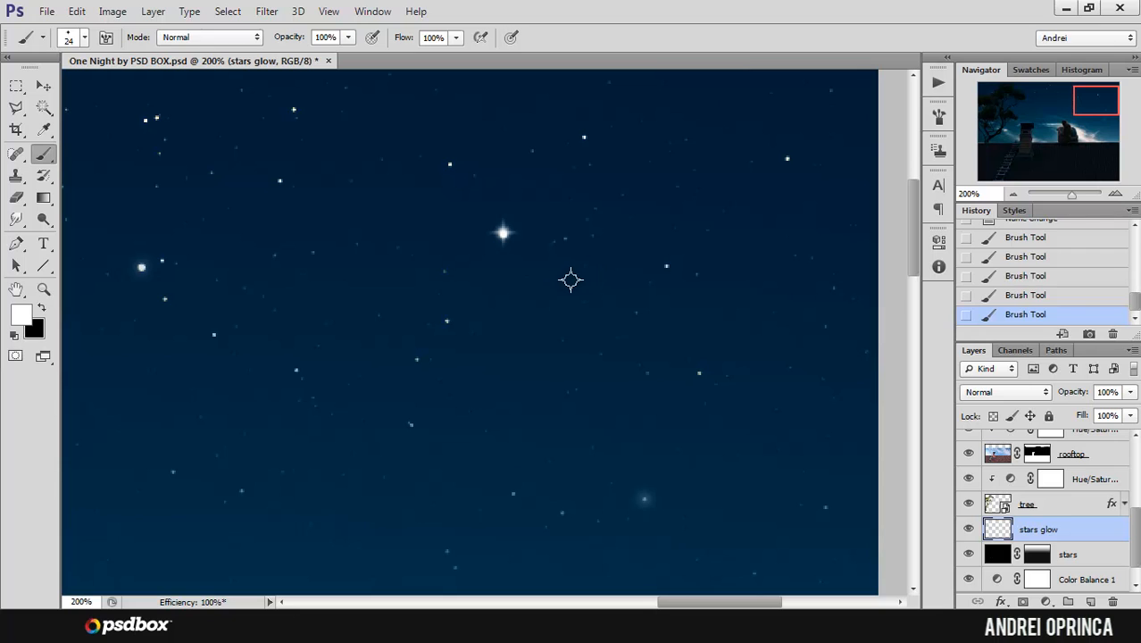
key(ctrl+z)
scroll(505, 221, up, 2)
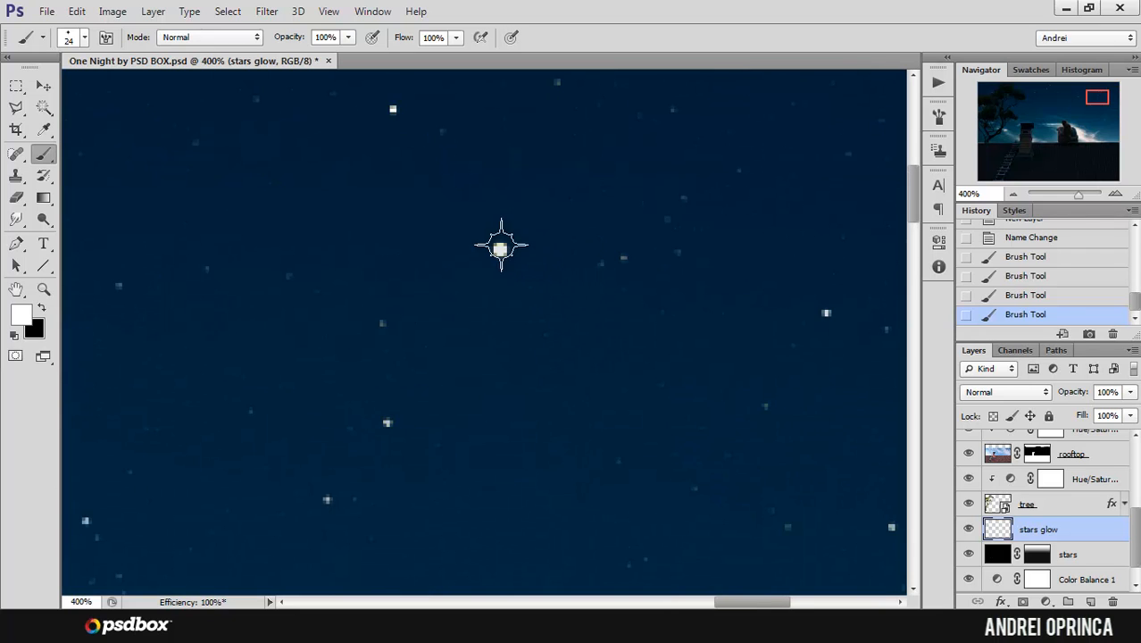
click(499, 250)
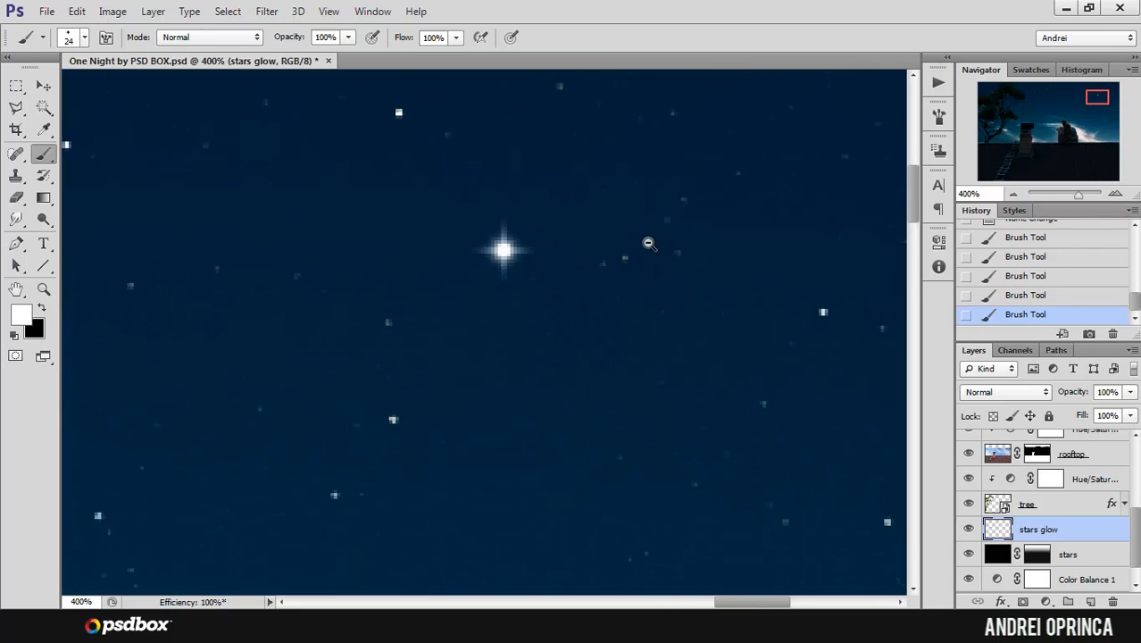
Step: Stamp another 24 px sparkle on the faint round star just under the tree's long branch
scroll(660, 239, down, 2)
scroll(659, 239, down, 3)
scroll(223, 268, up, 4)
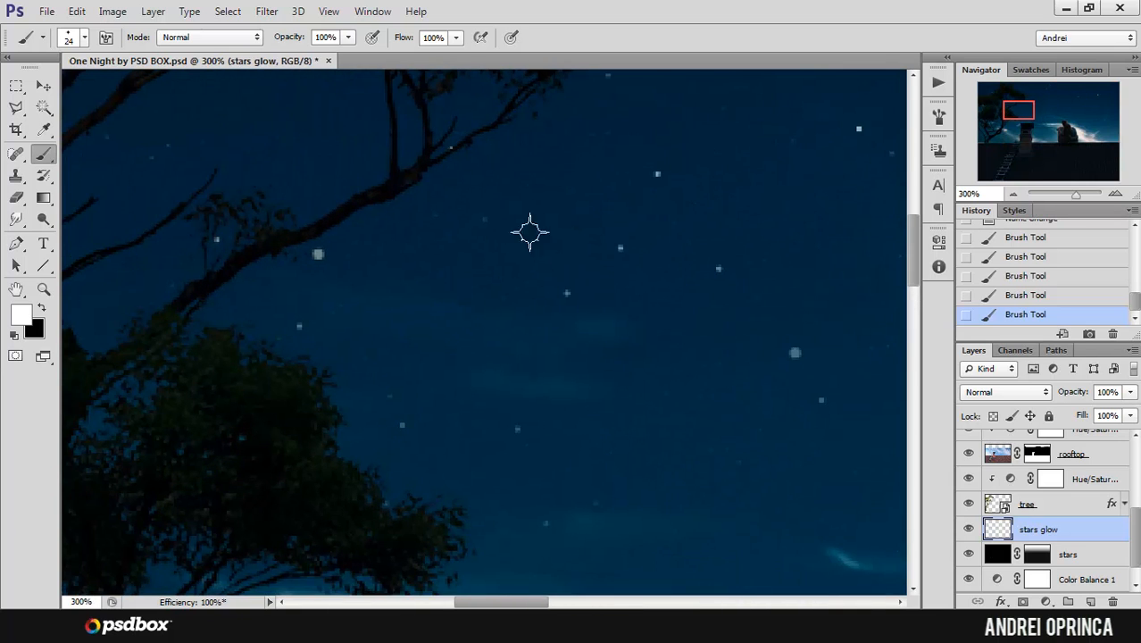
click(317, 252)
alt+click(522, 225)
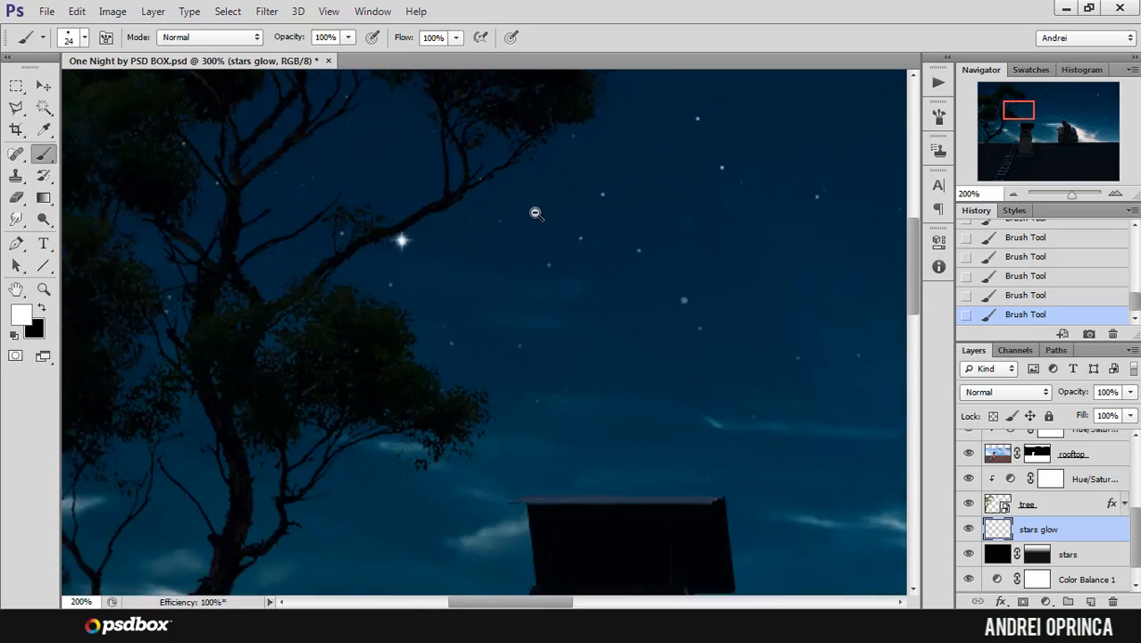
alt+click(534, 215)
Step: Choose a sparkle brush with thin long rays, set its size to 58 px and check its brush dynamics settings
drag(576, 247, 449, 290)
right_click(502, 272)
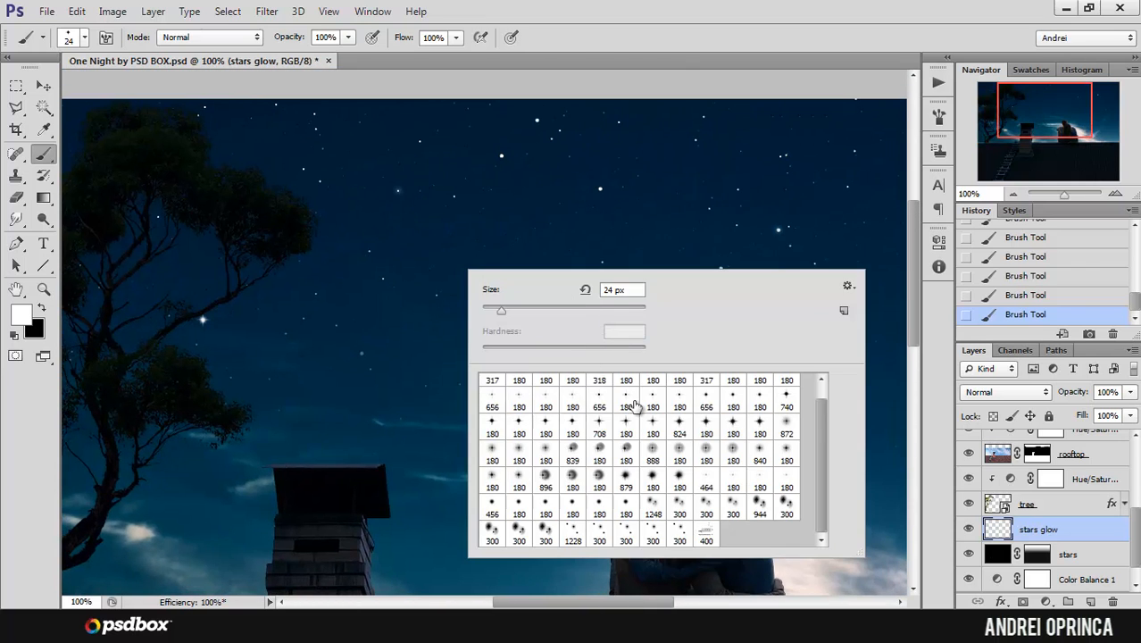
click(625, 399)
click(530, 307)
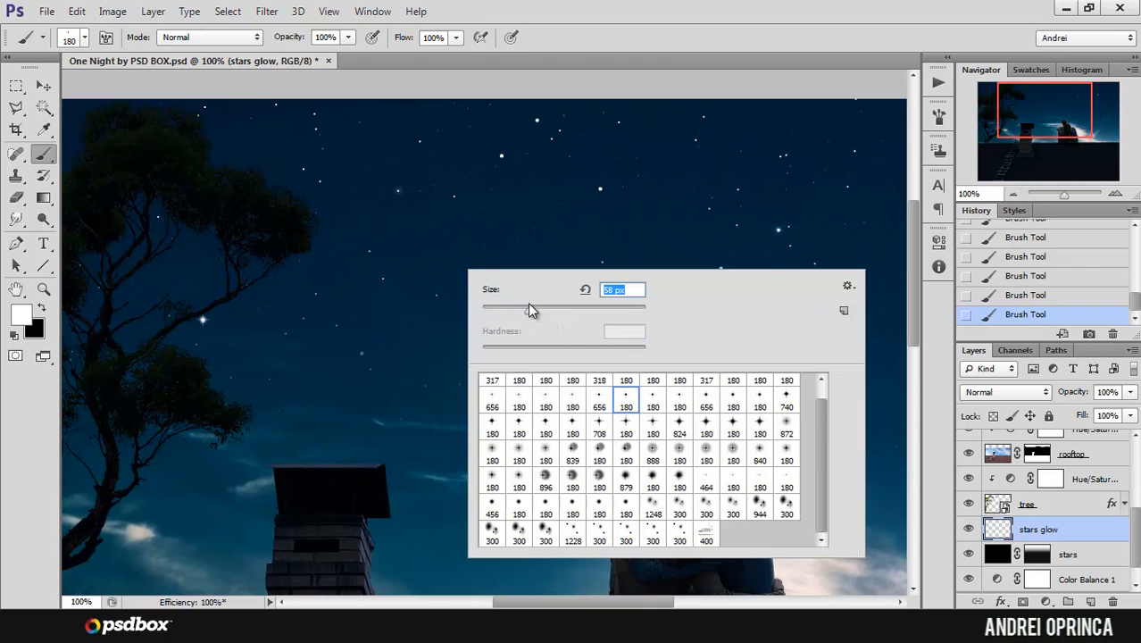
click(936, 117)
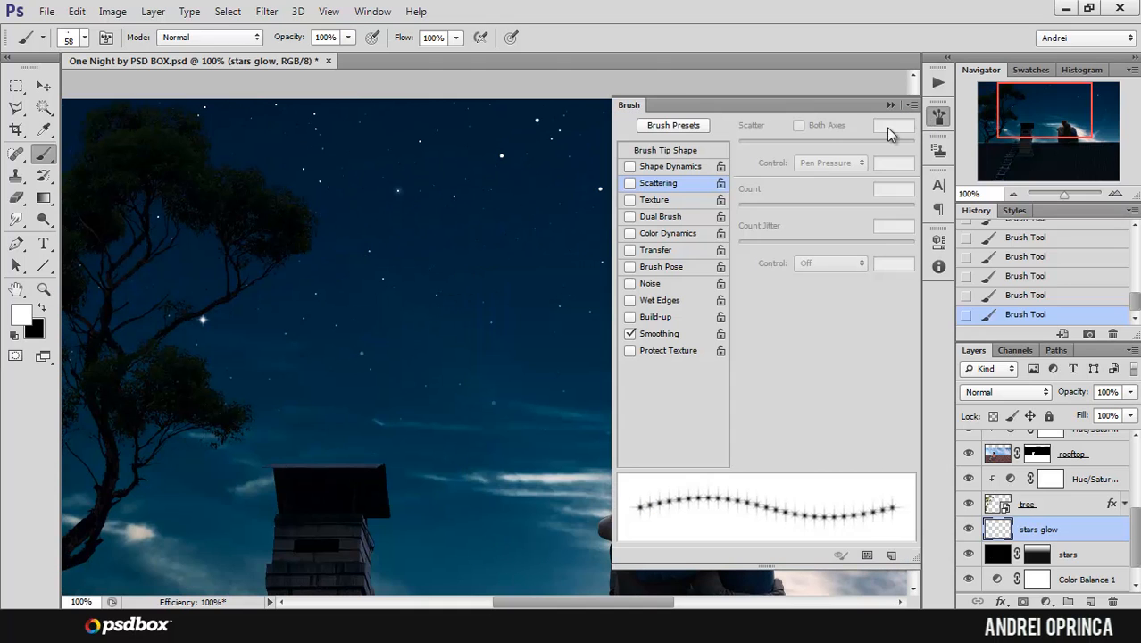
click(906, 101)
Step: Resize the thin-ray sparkle brush to 37 px and stamp it centred on the star just beyond the tree's upper crown
scroll(375, 149, up, 3)
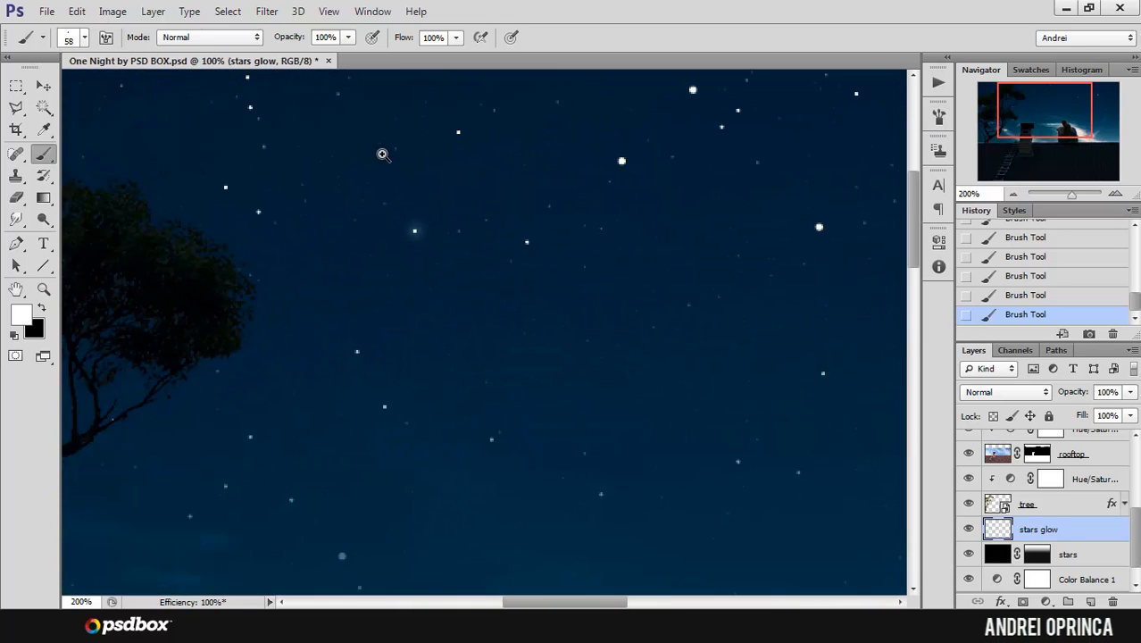
click(447, 309)
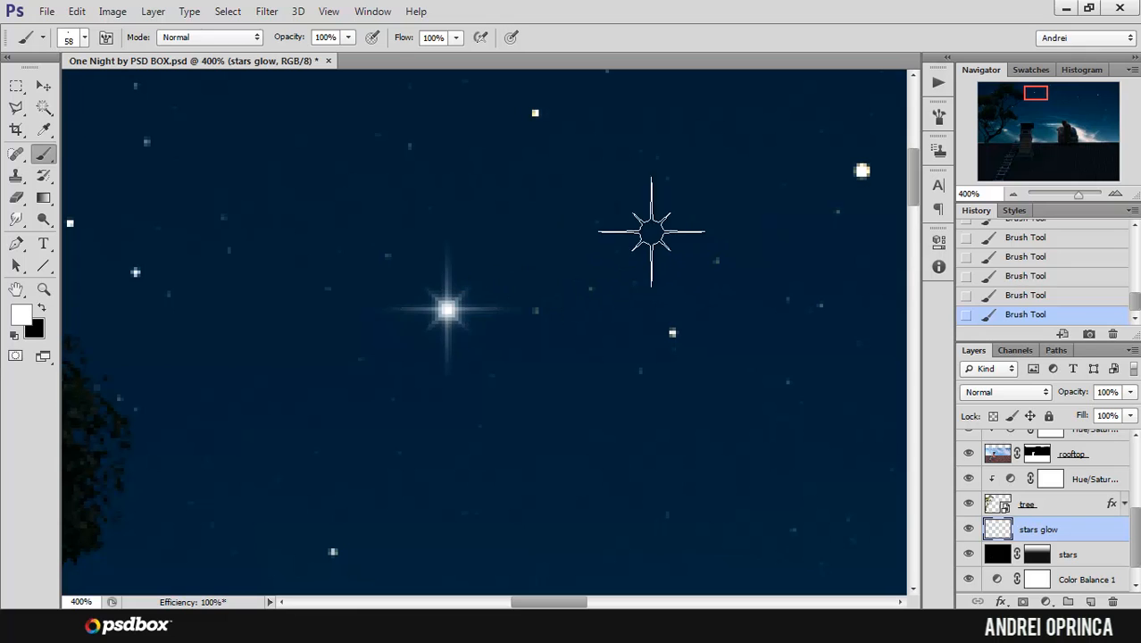
right_click(629, 229)
click(673, 266)
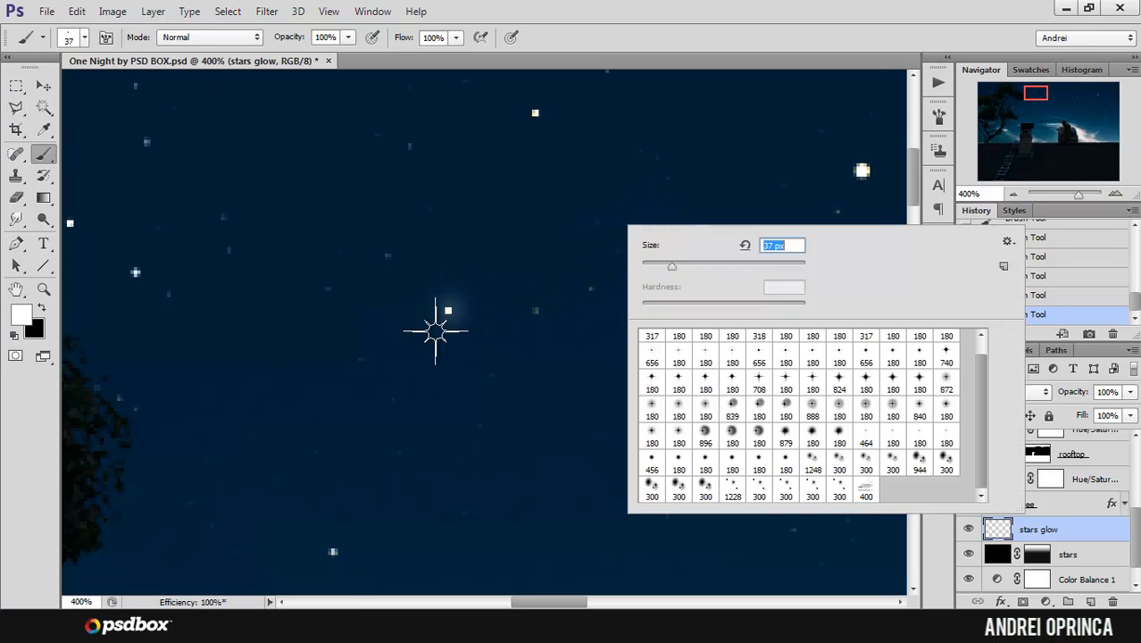
click(447, 310)
scroll(601, 249, down, 3)
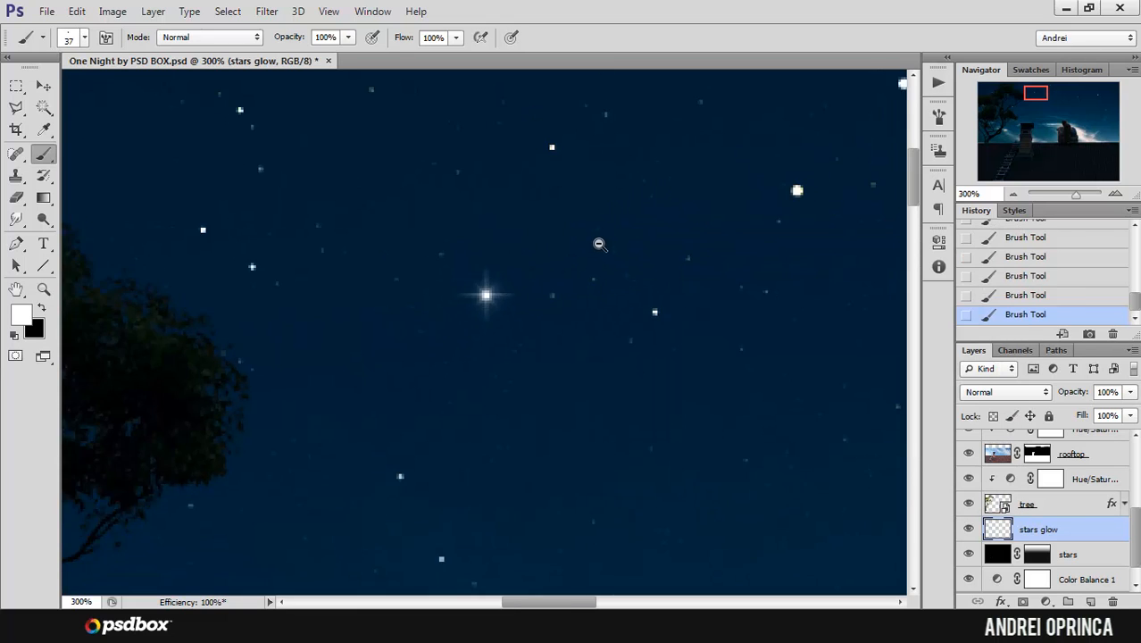
Step: Stamp a 37 px sparkle precisely centred on the small round bright star in the upper middle of the sky
drag(644, 221, 517, 281)
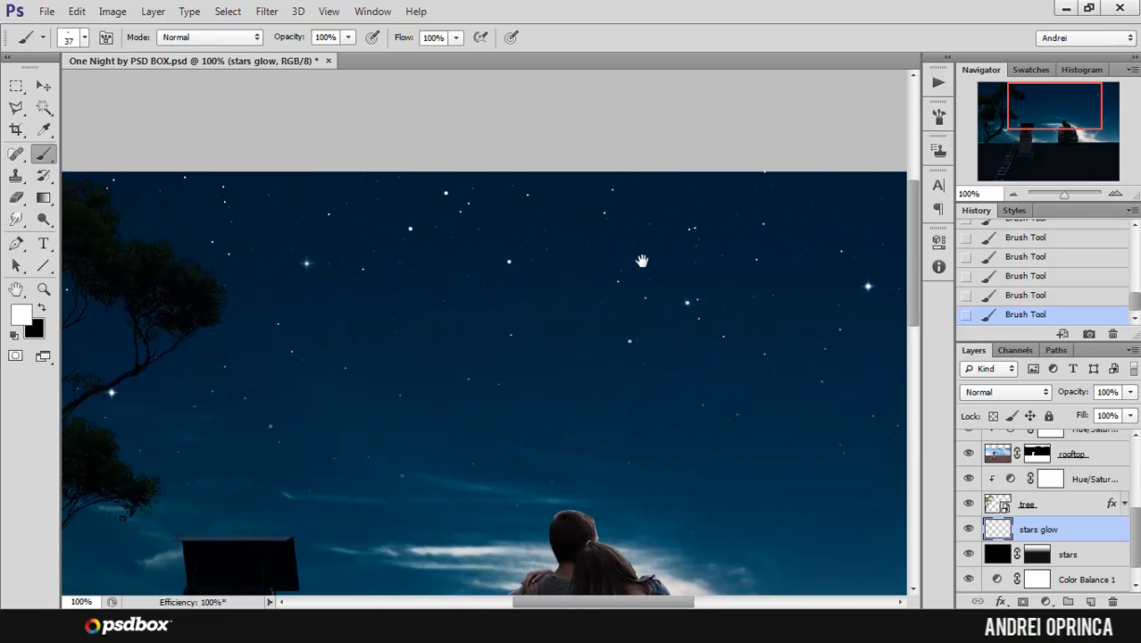
drag(642, 260, 609, 295)
ctrl+click(654, 314)
ctrl+click(653, 314)
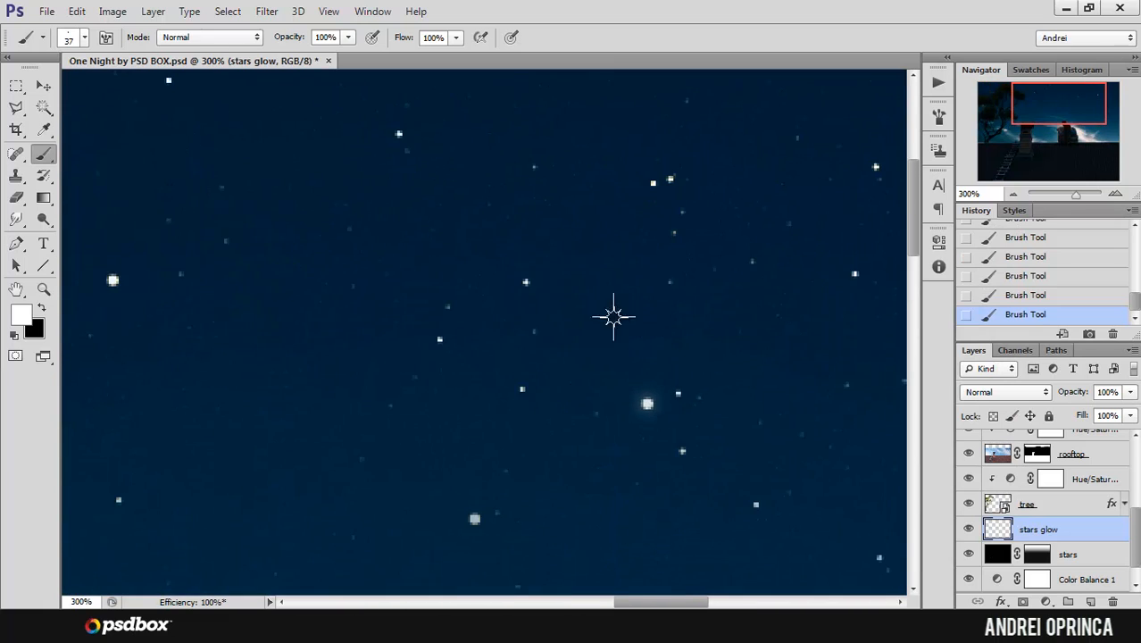
drag(632, 352, 893, 362)
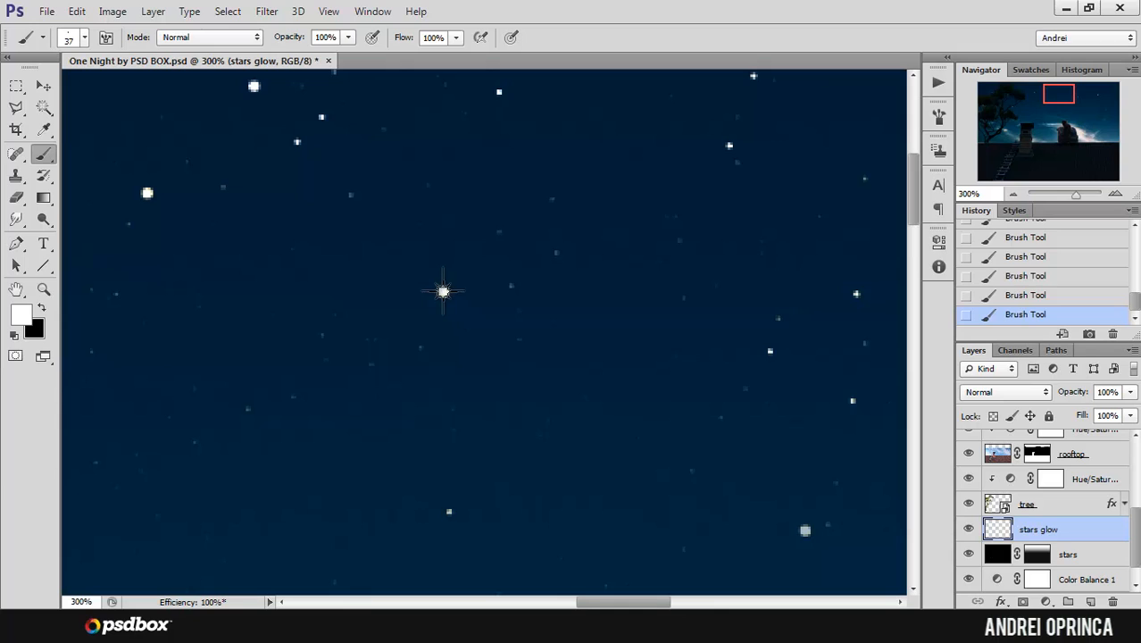
click(443, 291)
key(ctrl+z)
ctrl+click(444, 291)
ctrl+click(444, 291)
click(445, 295)
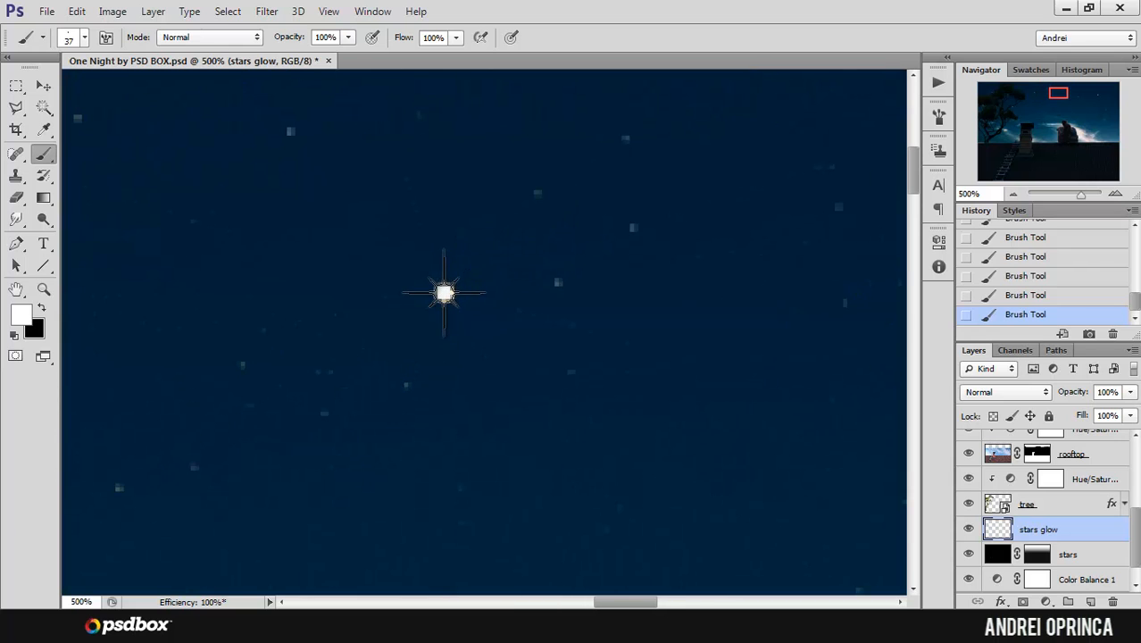
alt+click(593, 235)
alt+click(595, 233)
alt+click(595, 234)
alt+click(595, 234)
alt+click(596, 234)
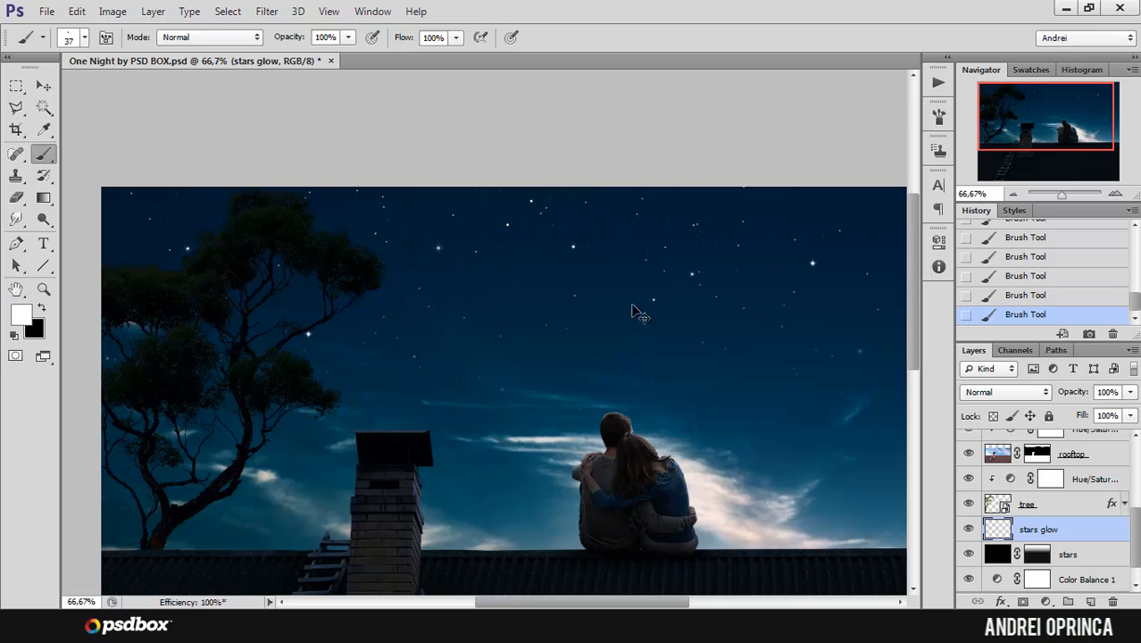
Step: Set the sparkle brush size to 52 px, keeping the stars glow layer active
ctrl+click(734, 357)
ctrl+click(732, 358)
ctrl+click(732, 358)
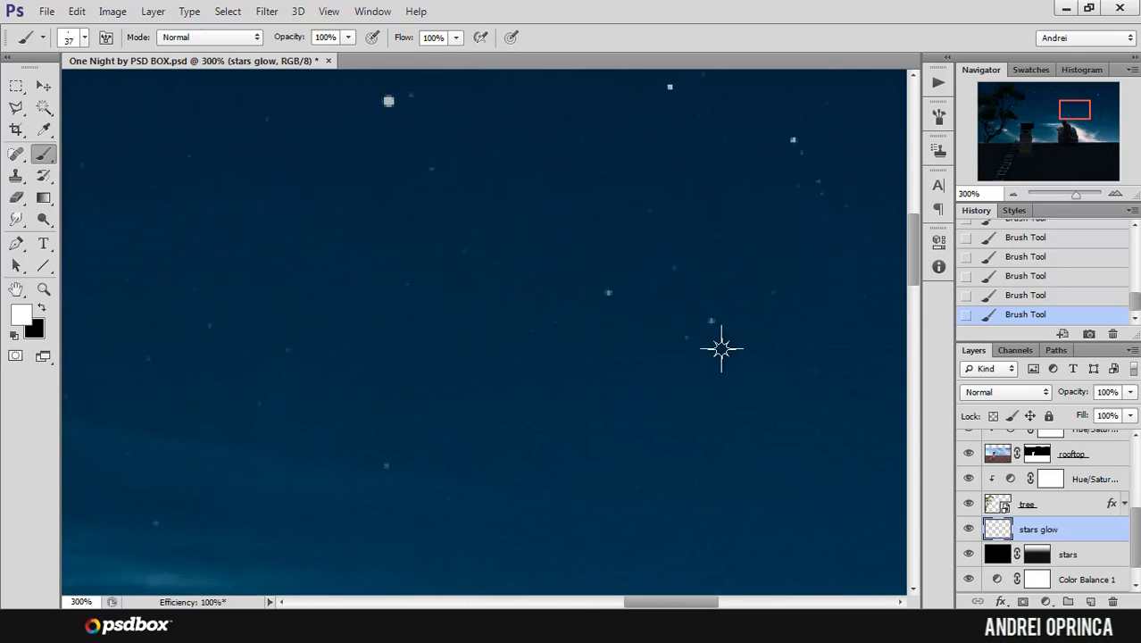
right_click(638, 293)
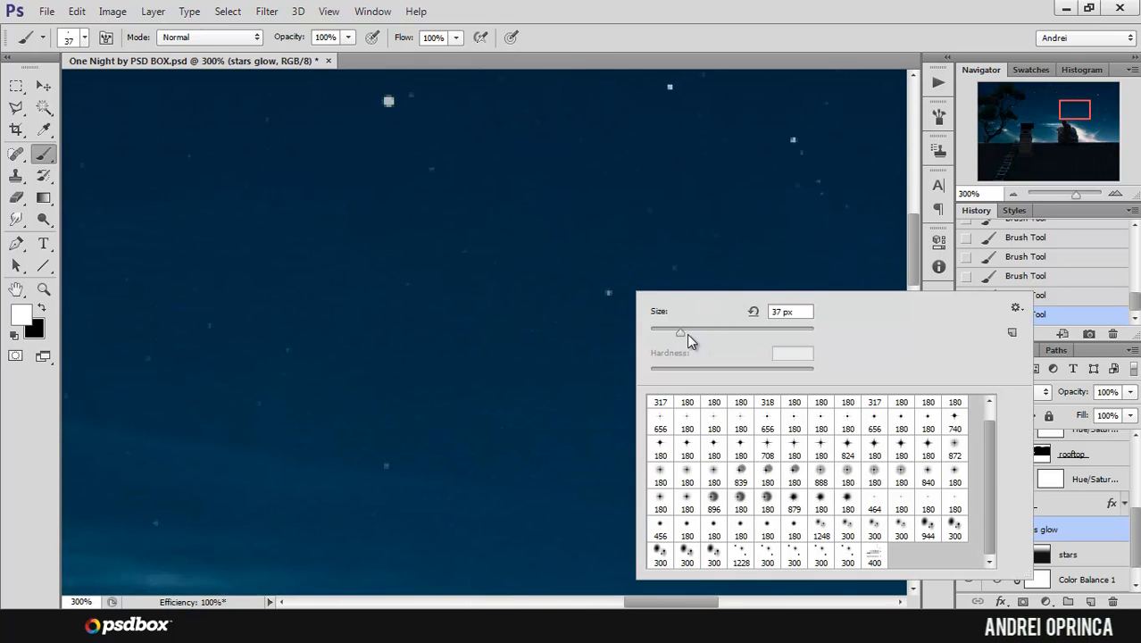
drag(681, 331, 692, 332)
drag(986, 438, 994, 393)
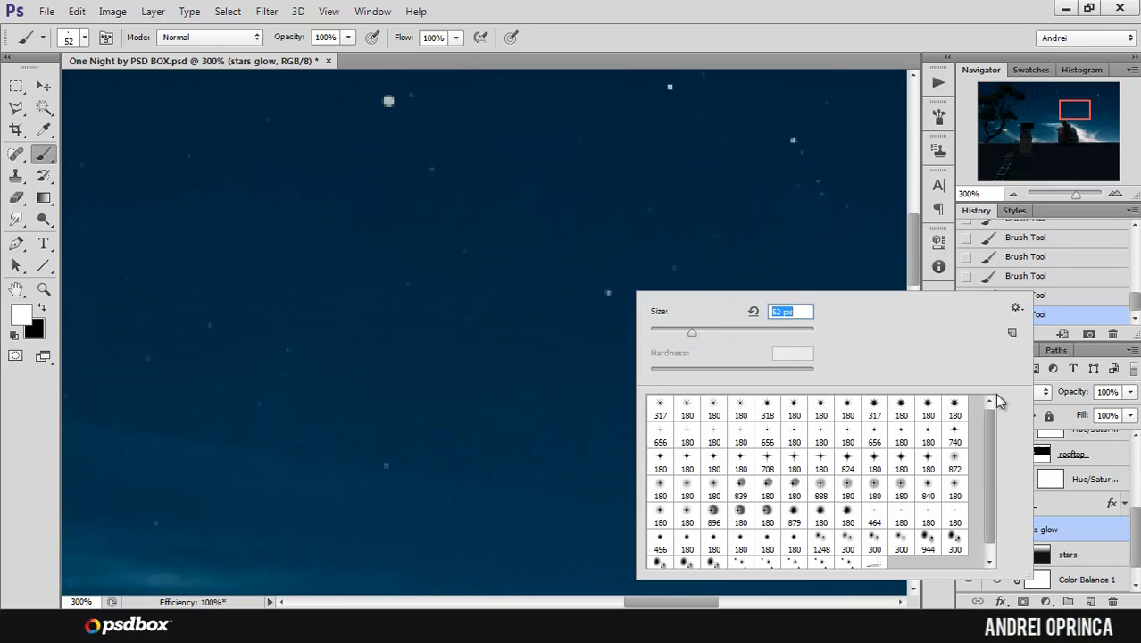
click(1093, 525)
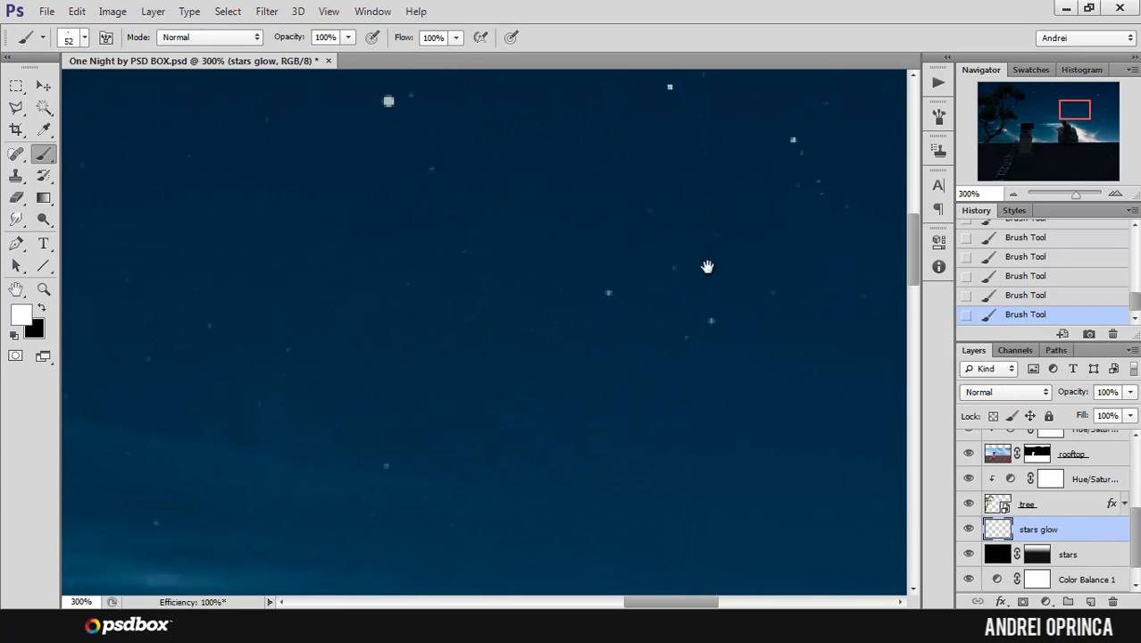
Step: Stamp one 52 px sparkle centred on the brightest glowing star in the sky above the couple
drag(739, 197, 612, 370)
drag(484, 232, 640, 346)
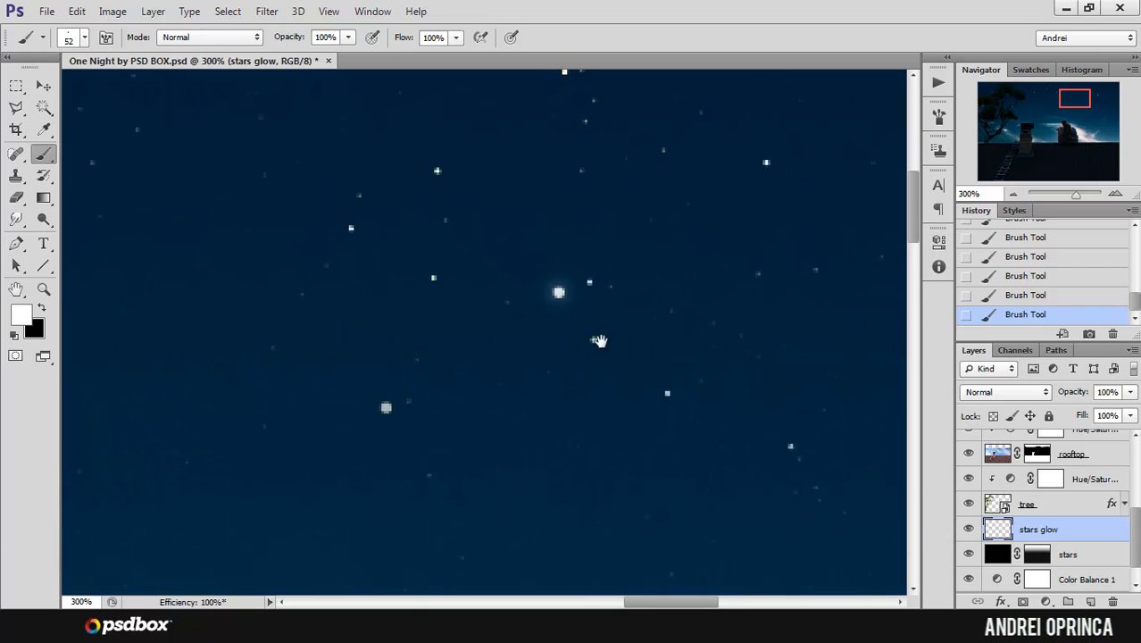
click(558, 289)
alt+click(654, 226)
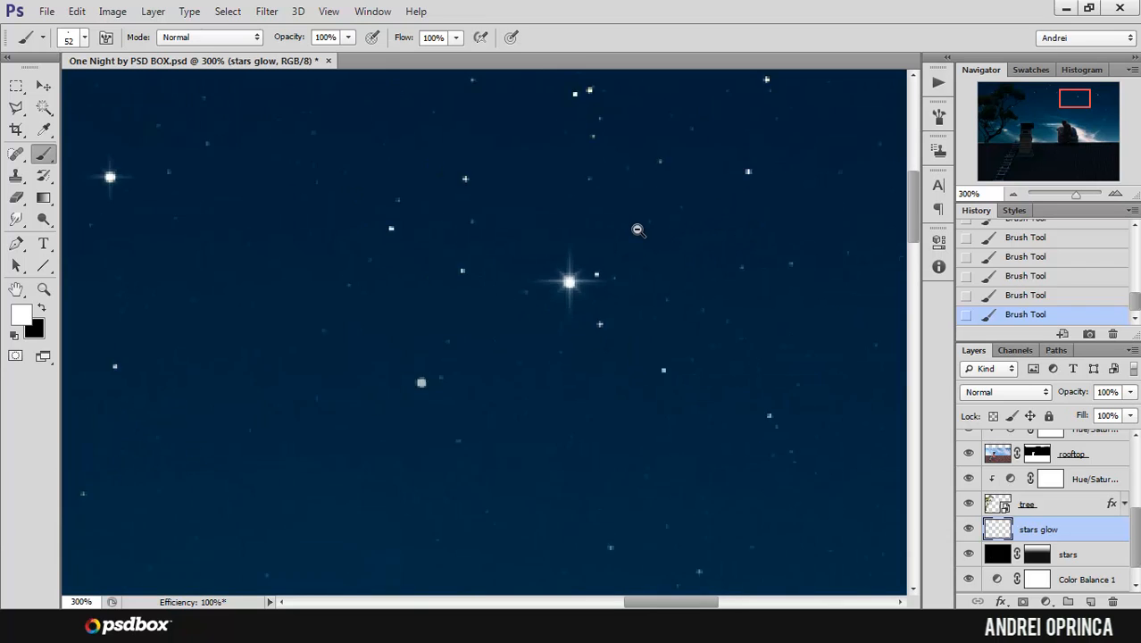
alt+click(637, 227)
alt+click(648, 224)
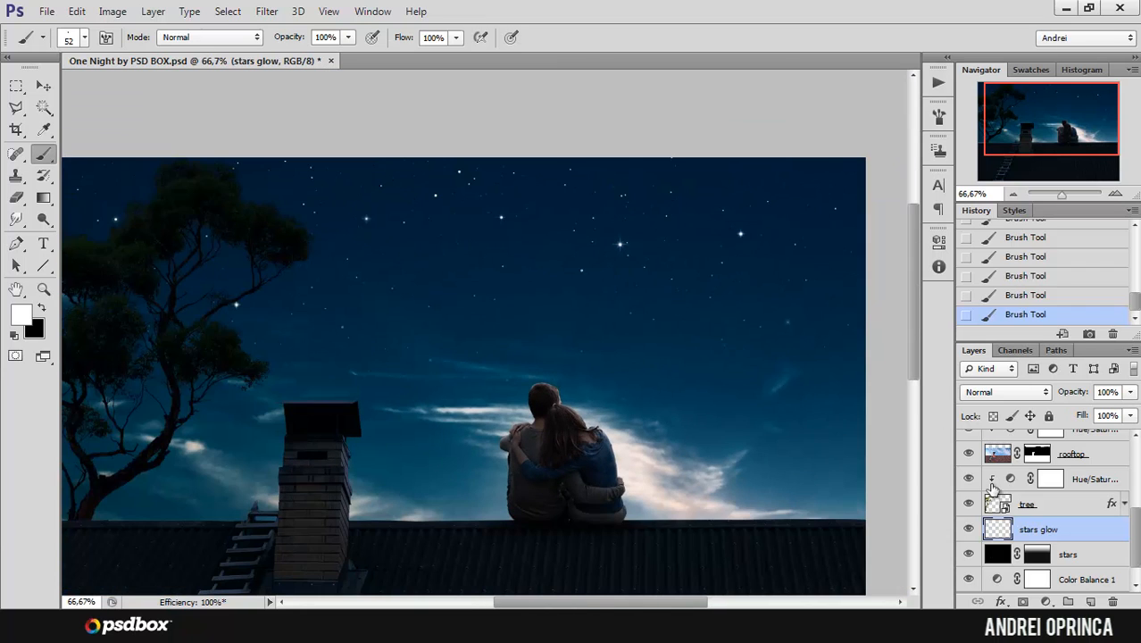
Step: Reset the brushes to the default set and choose a soft round brush of 13 px with 0% hardness
right_click(546, 268)
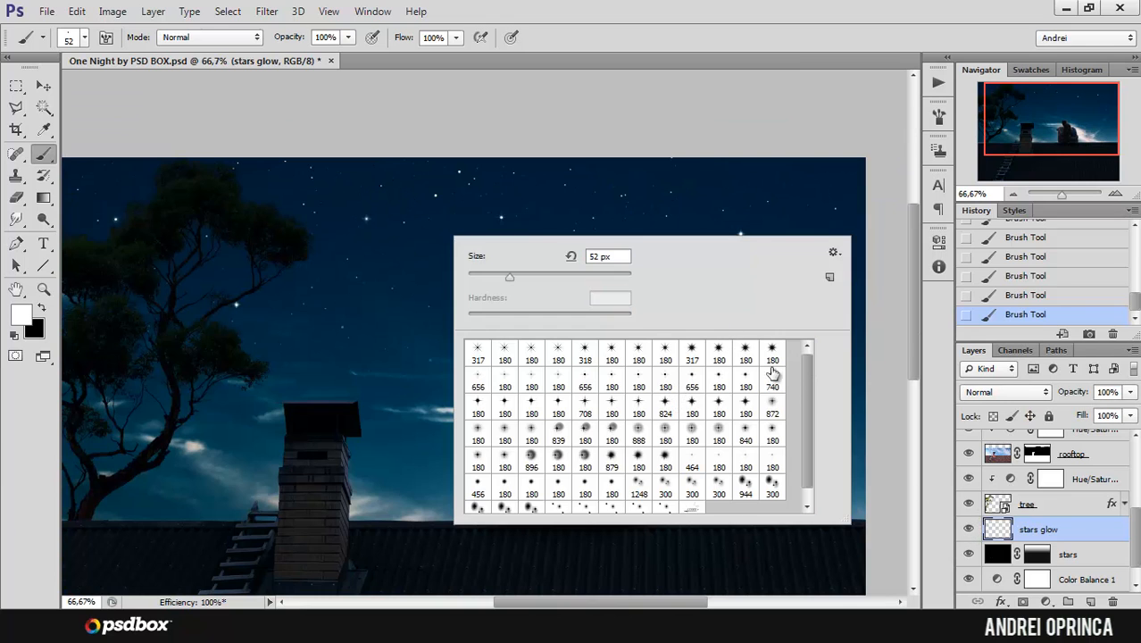
click(833, 252)
click(857, 291)
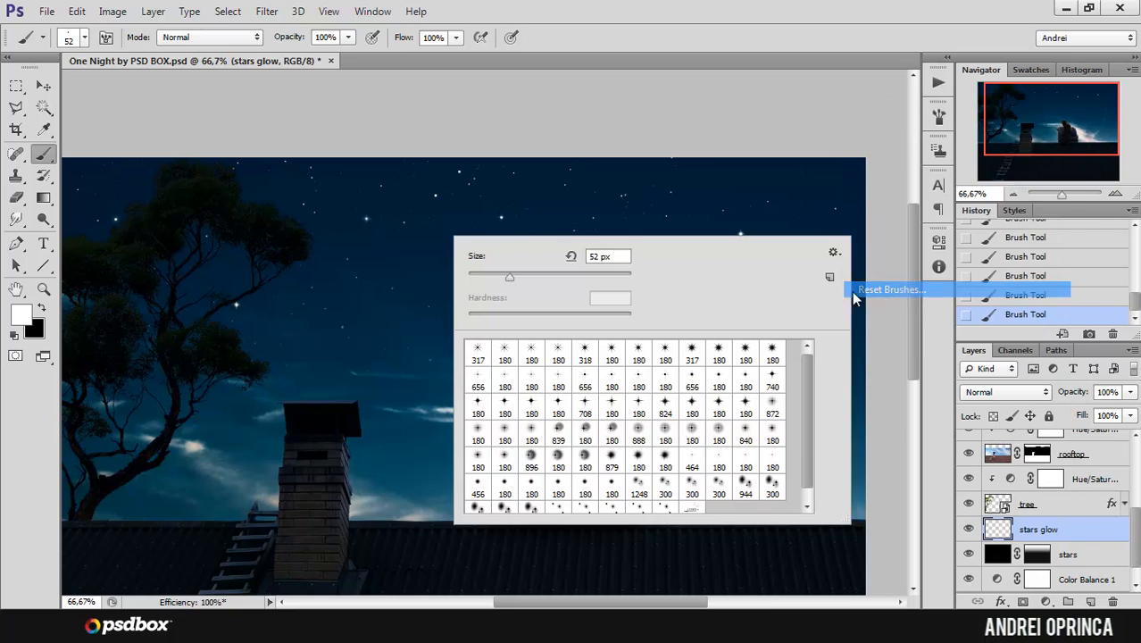
click(441, 230)
click(477, 353)
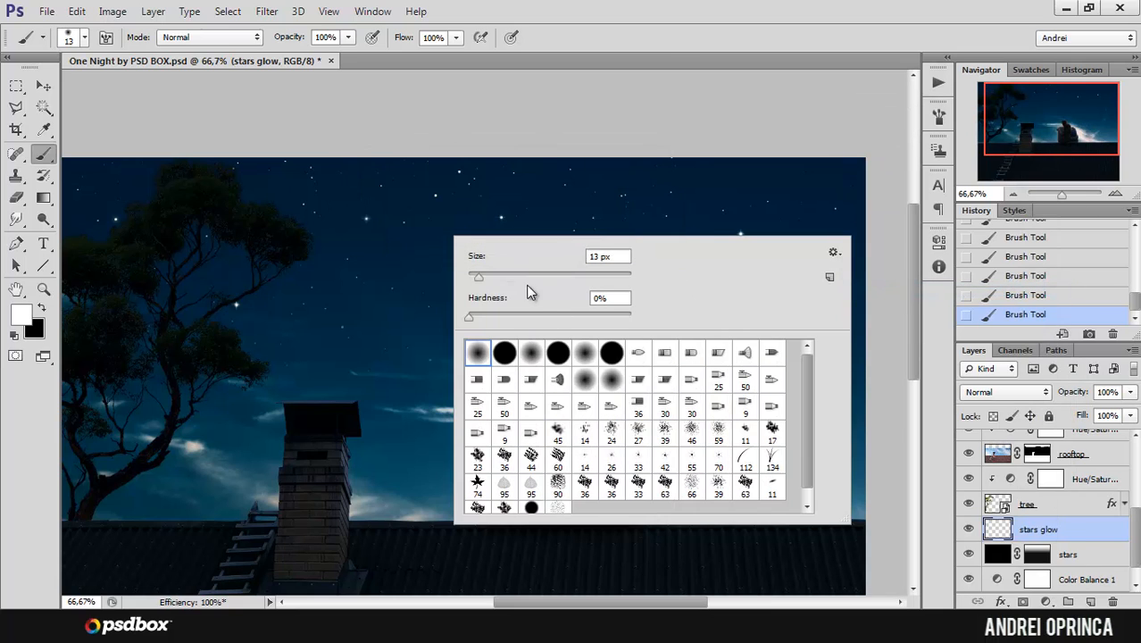
click(1036, 529)
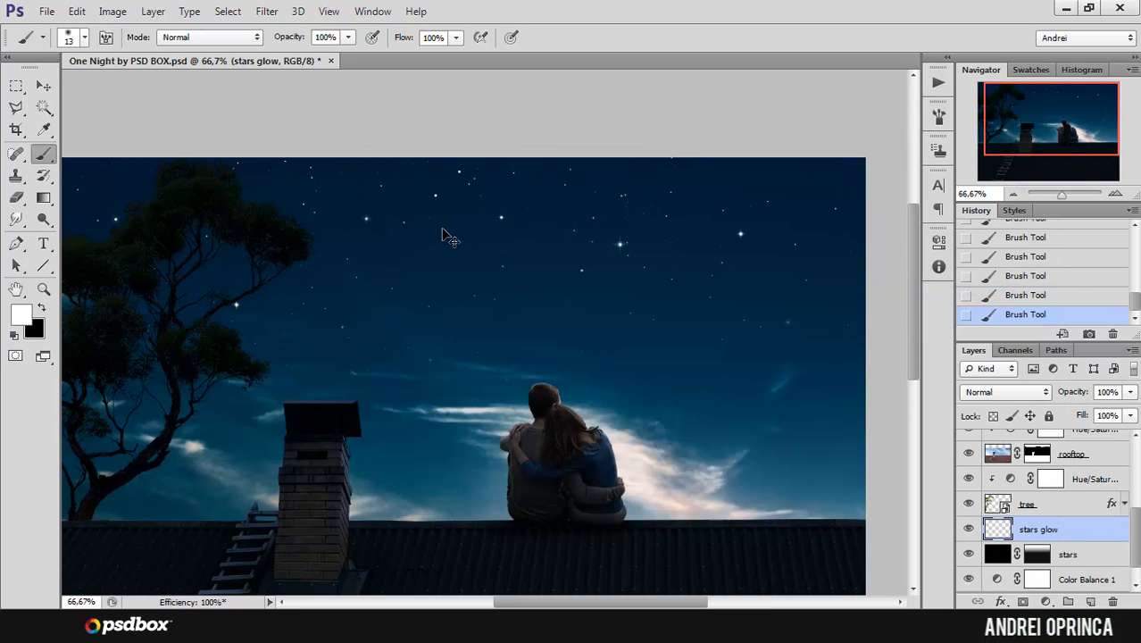
Step: Dab one soft white 13 px glow in the upper middle of the sky, and set the brush to 44% opacity and 42% flow
scroll(444, 232, up, 2)
click(350, 43)
drag(331, 56, 302, 57)
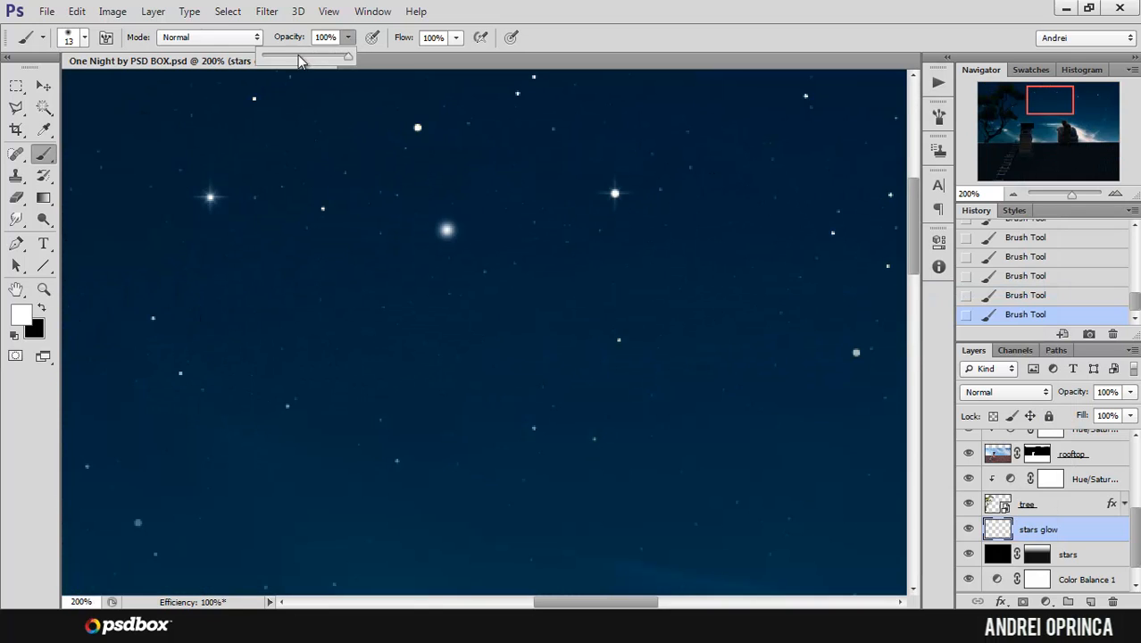
click(456, 38)
drag(454, 56, 412, 58)
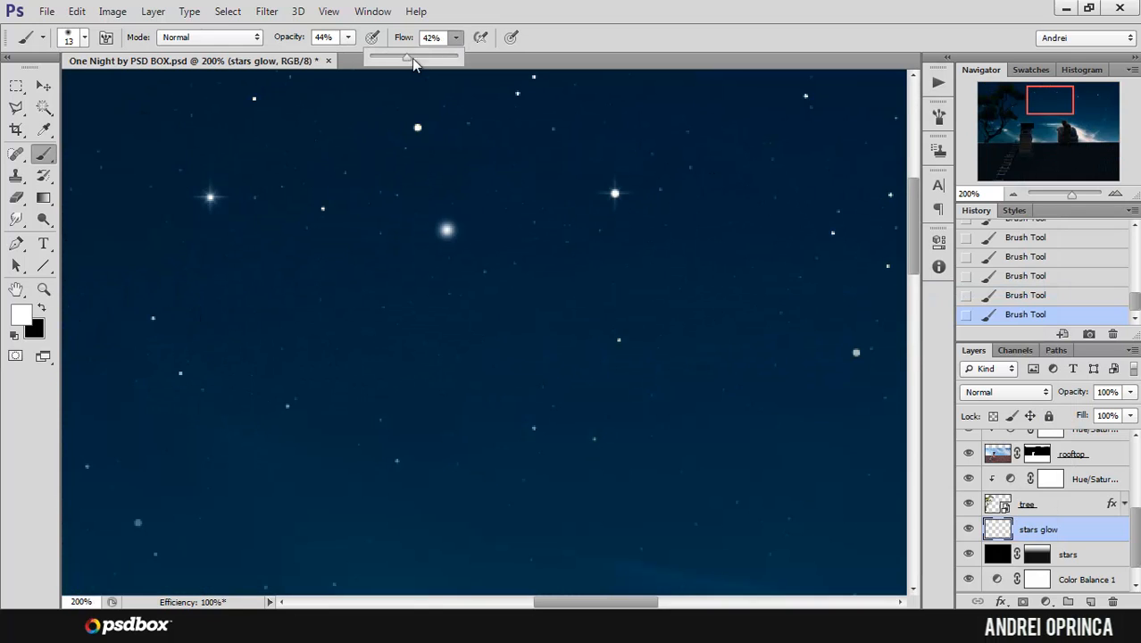
Step: Enlarge the soft brush to 20 px and dab a faint glow over the bright star near the sky's upper edge
click(1064, 127)
drag(777, 104, 734, 161)
drag(494, 178, 759, 303)
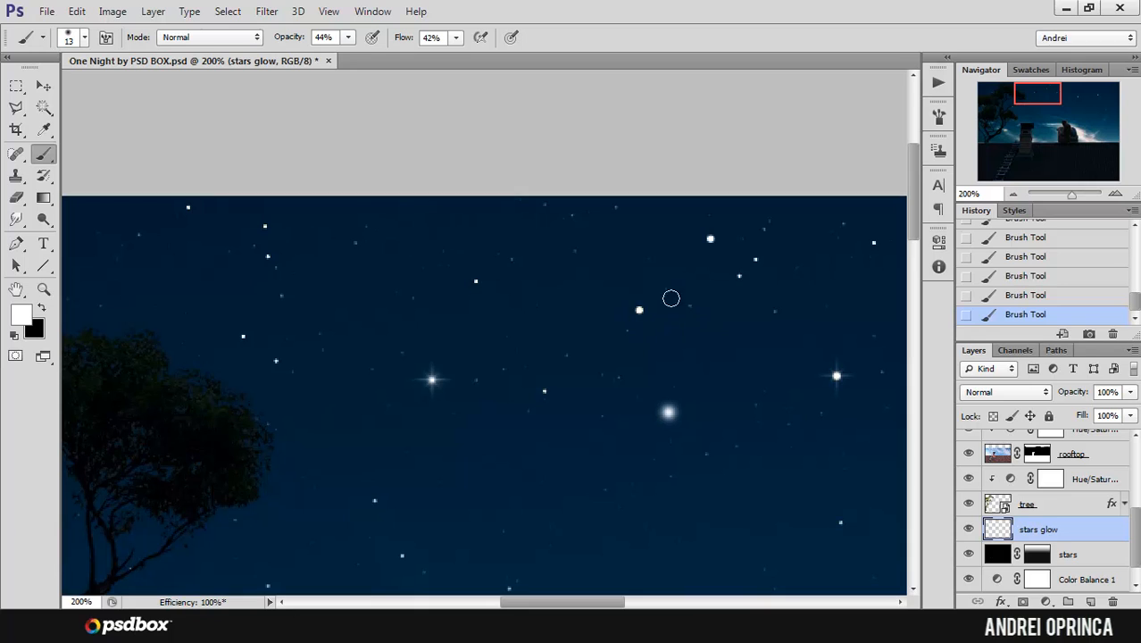
key(bracketright)
click(712, 239)
Step: Dab soft 20 px glows over the large sparkling star above the couple and the faint round star just below it
drag(736, 350, 622, 270)
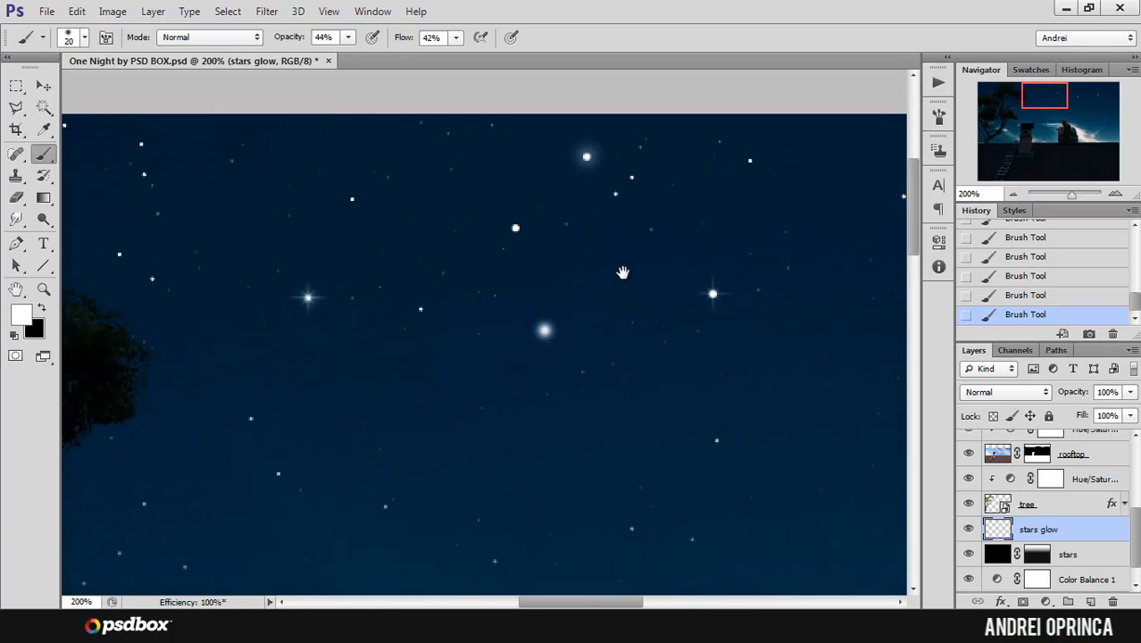
mouse_move(695, 323)
mouse_down()
mouse_move(593, 296)
mouse_move(491, 294)
mouse_up()
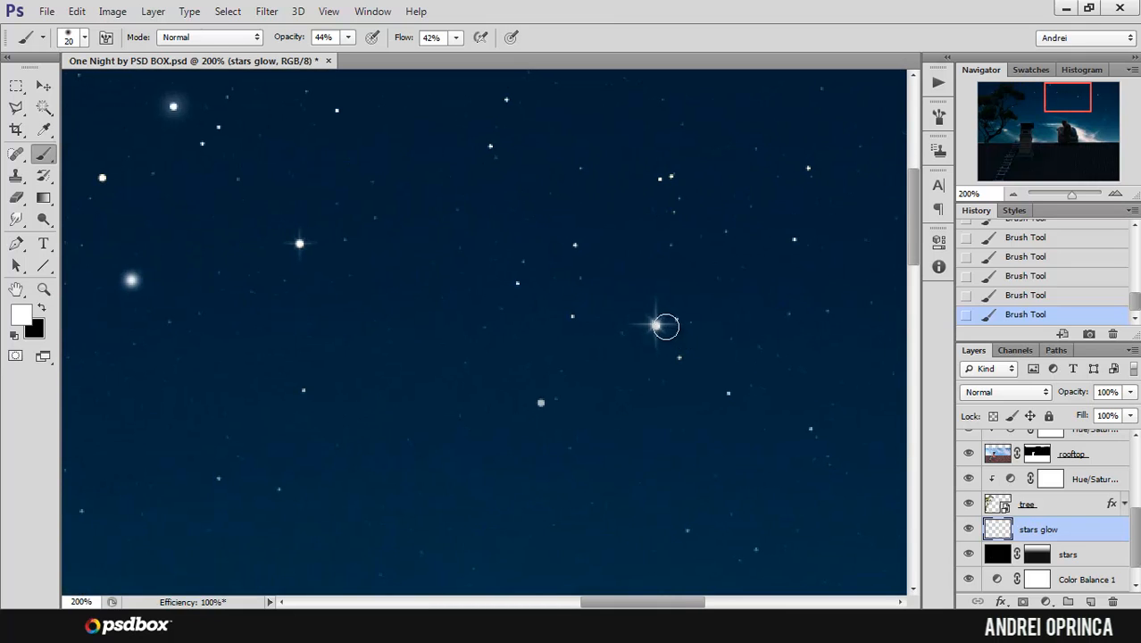
click(656, 325)
click(543, 401)
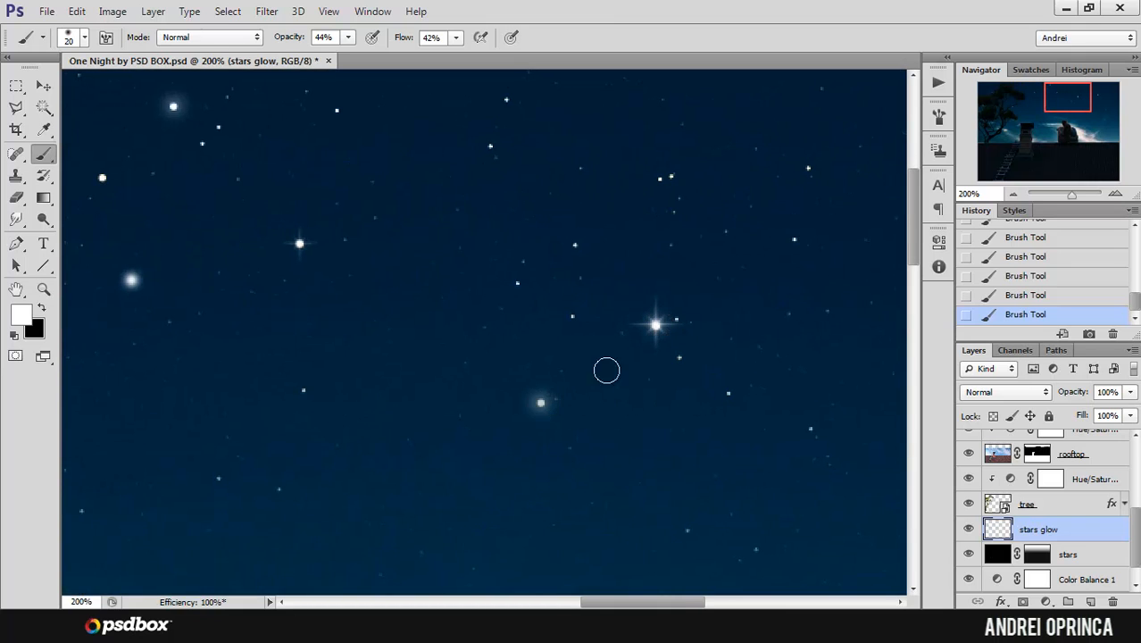
ctrl+alt+click(659, 333)
ctrl+alt+click(659, 334)
ctrl+alt+click(658, 334)
drag(705, 392, 690, 325)
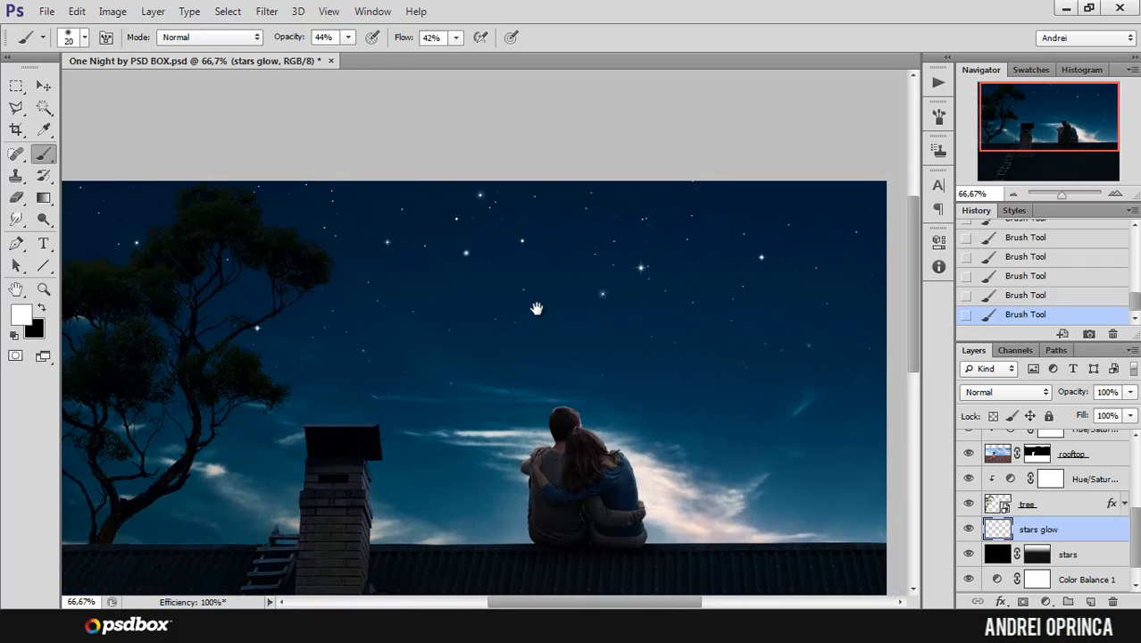
drag(536, 308, 548, 328)
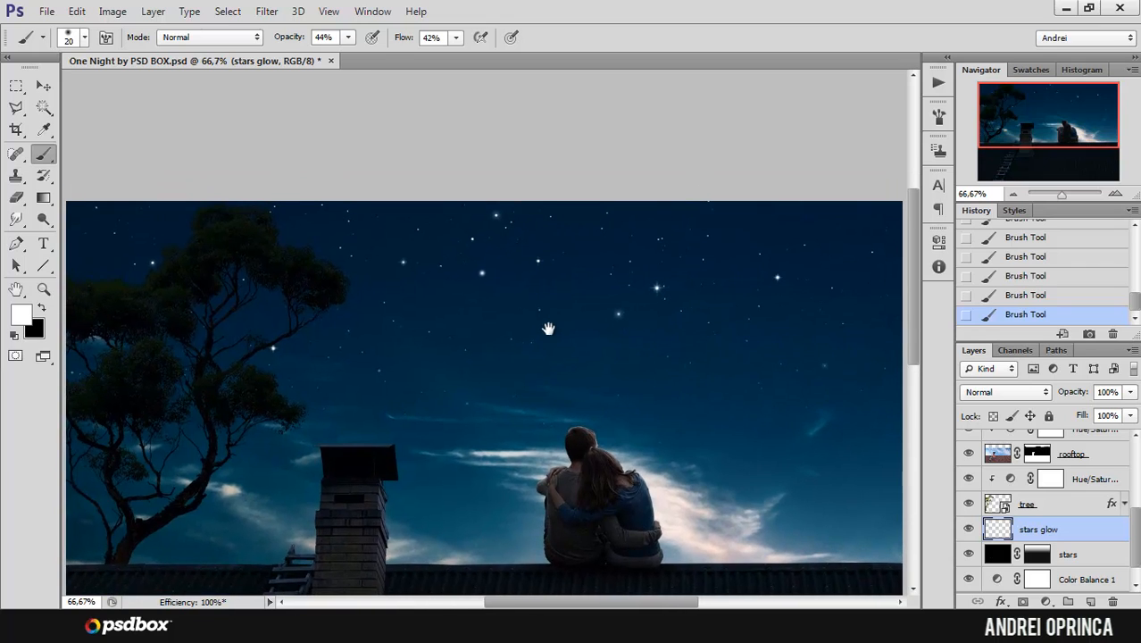
ctrl+click(483, 239)
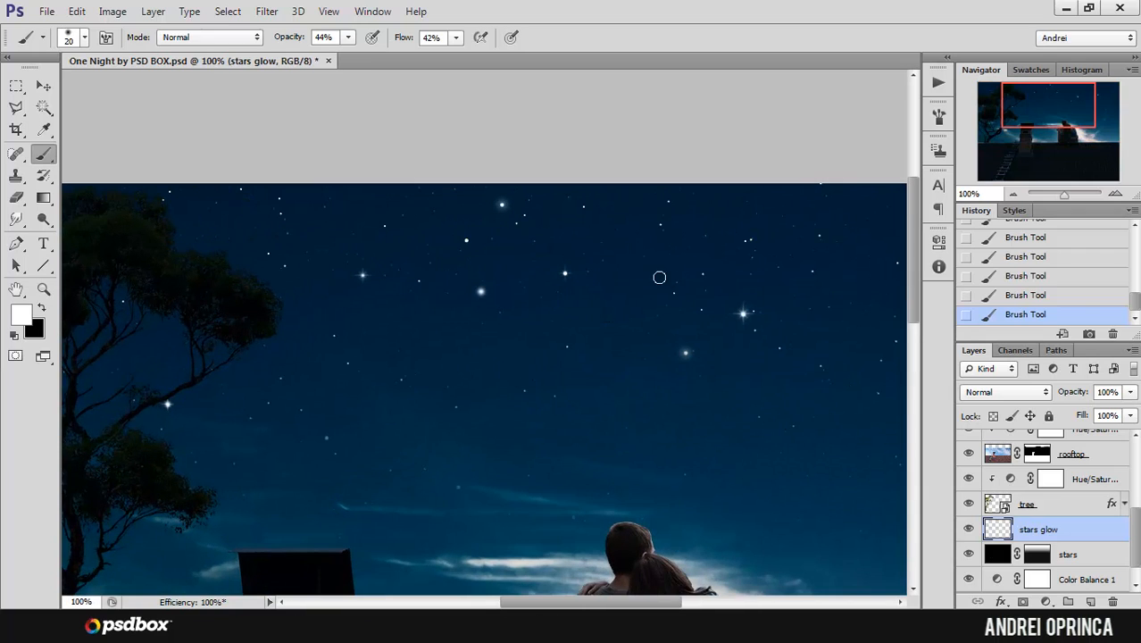
drag(752, 312, 659, 265)
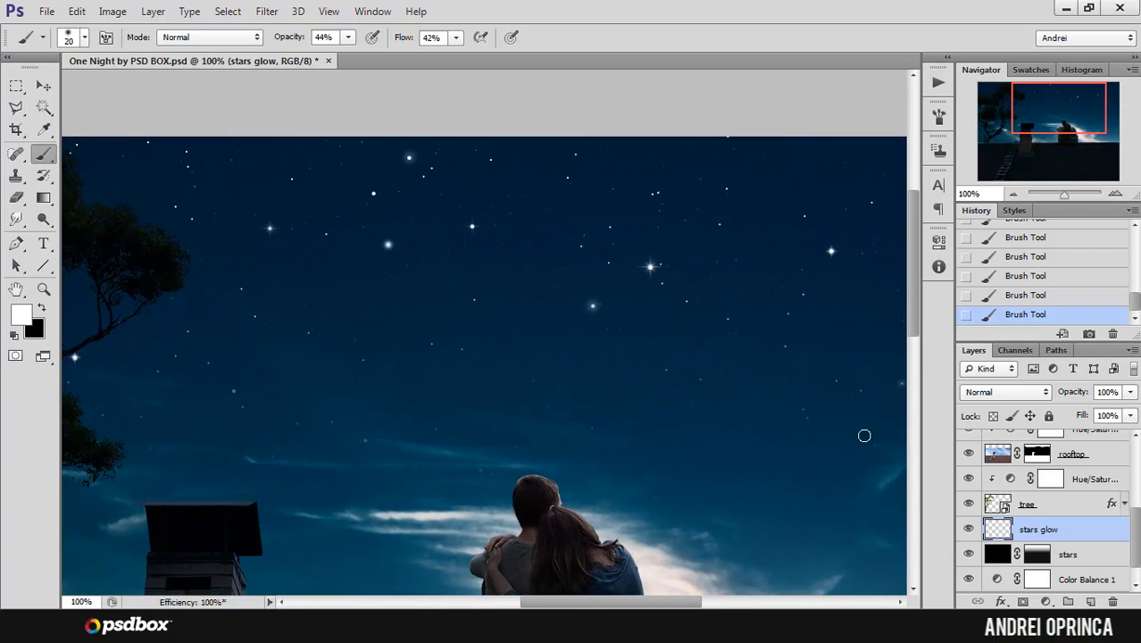
Step: Add a new layer above the stars glow layer and name it "shooting stars"
click(1090, 601)
double_click(1032, 529)
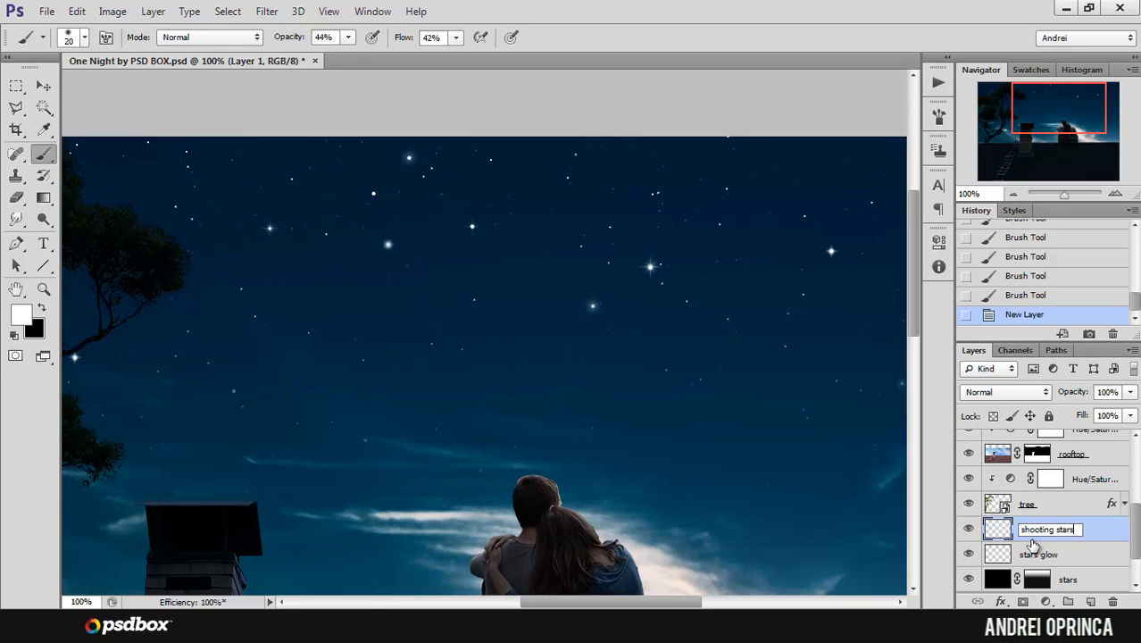
key(Return)
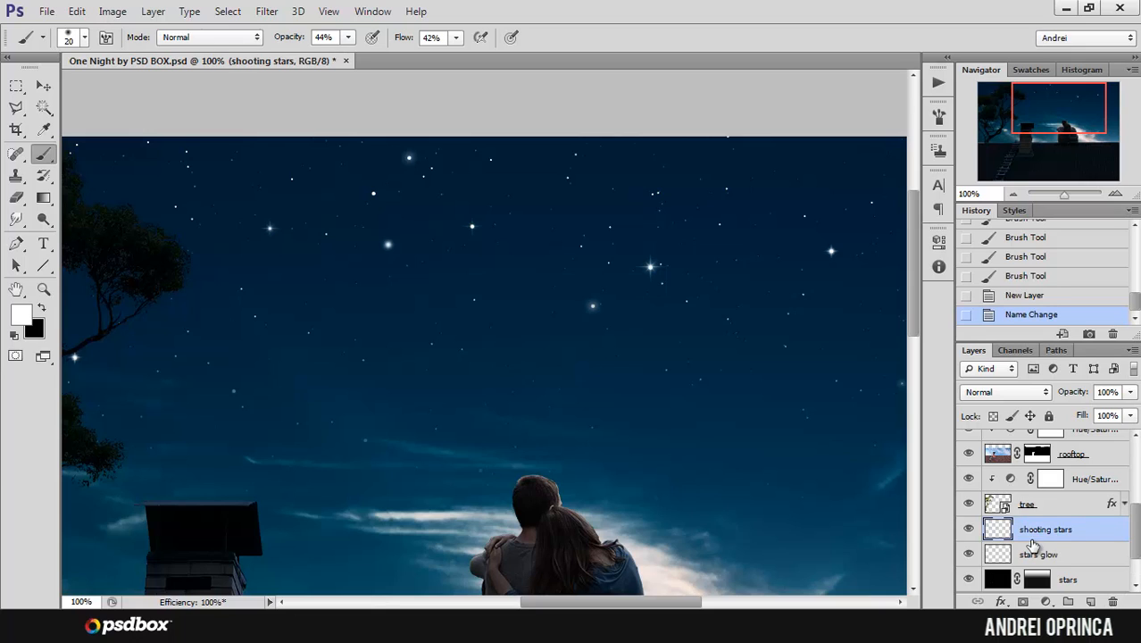
Step: Set the round brush to 100% hardness and a size of 2 px for the shooting stars layer
right_click(465, 212)
drag(451, 286, 602, 289)
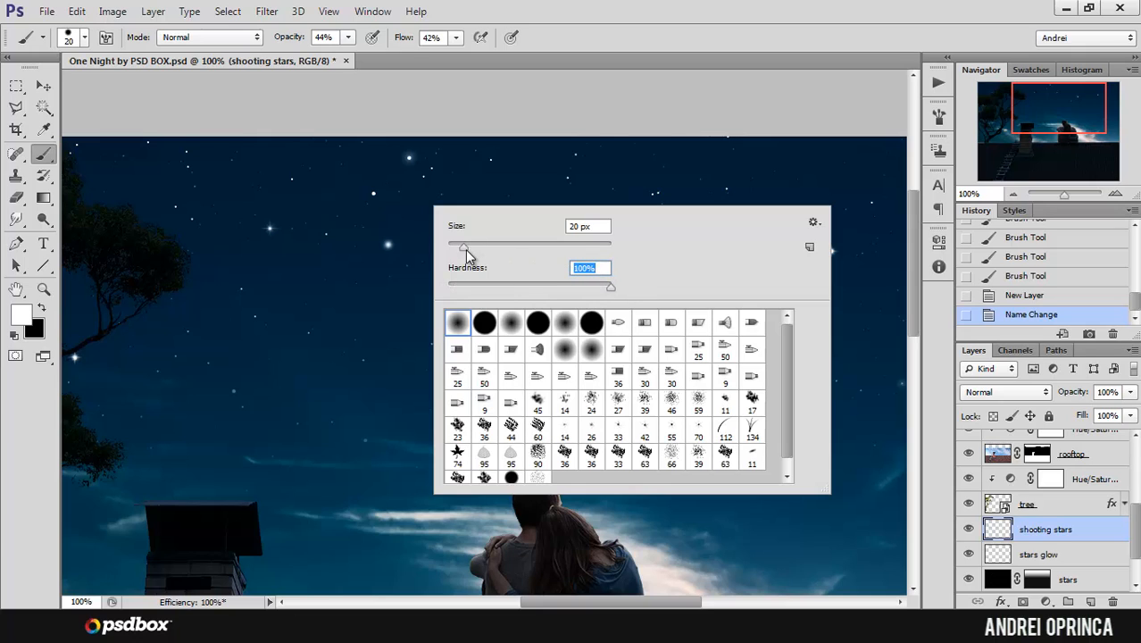
drag(458, 252, 452, 250)
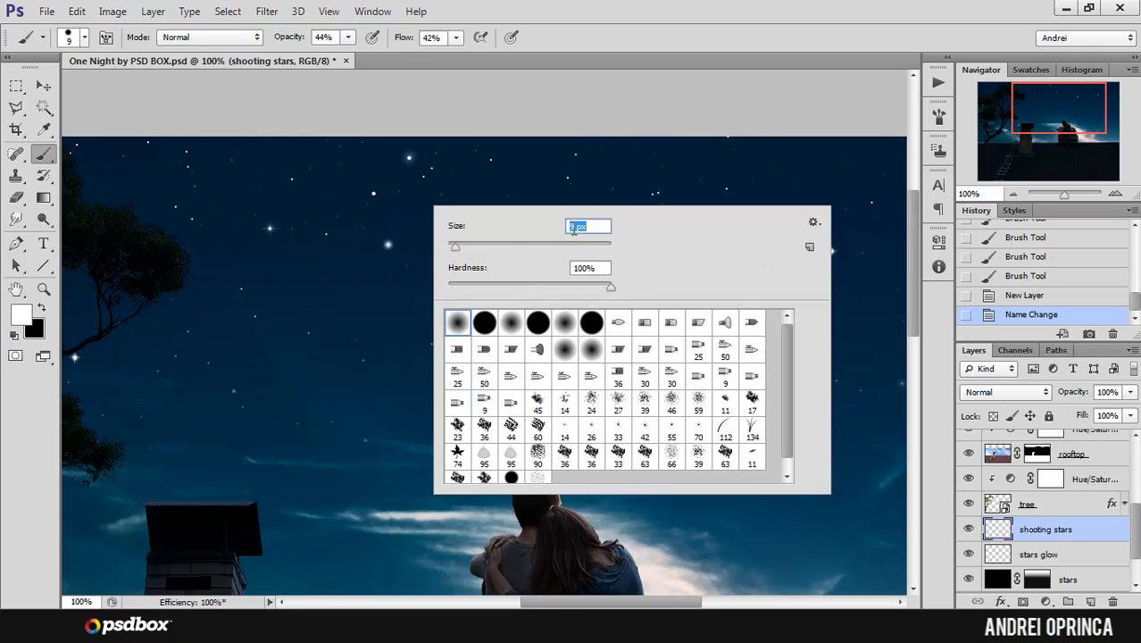
text(2)
key(Return)
ctrl+click(440, 247)
ctrl+click(440, 247)
click(440, 247)
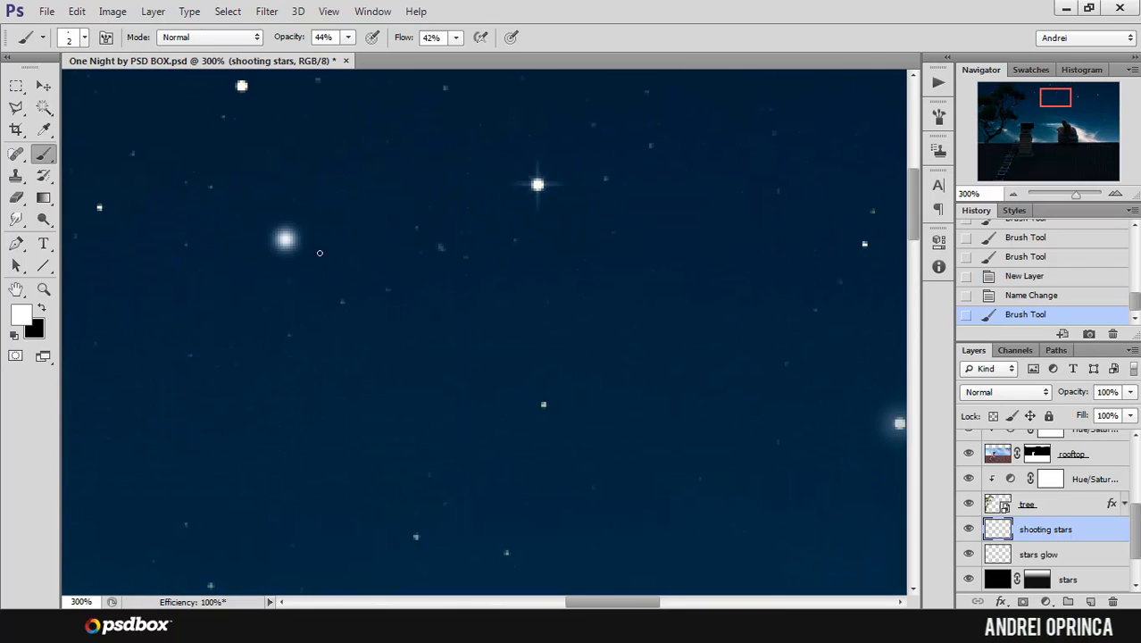
Step: Raise the brush's opacity and flow to 100% each
click(349, 36)
drag(357, 67, 562, 59)
click(457, 38)
Step: Try a freehand shooting star stroke with the 2 px brush beside the glowing round star, and undo it
drag(391, 238, 739, 292)
scroll(695, 283, down, 3)
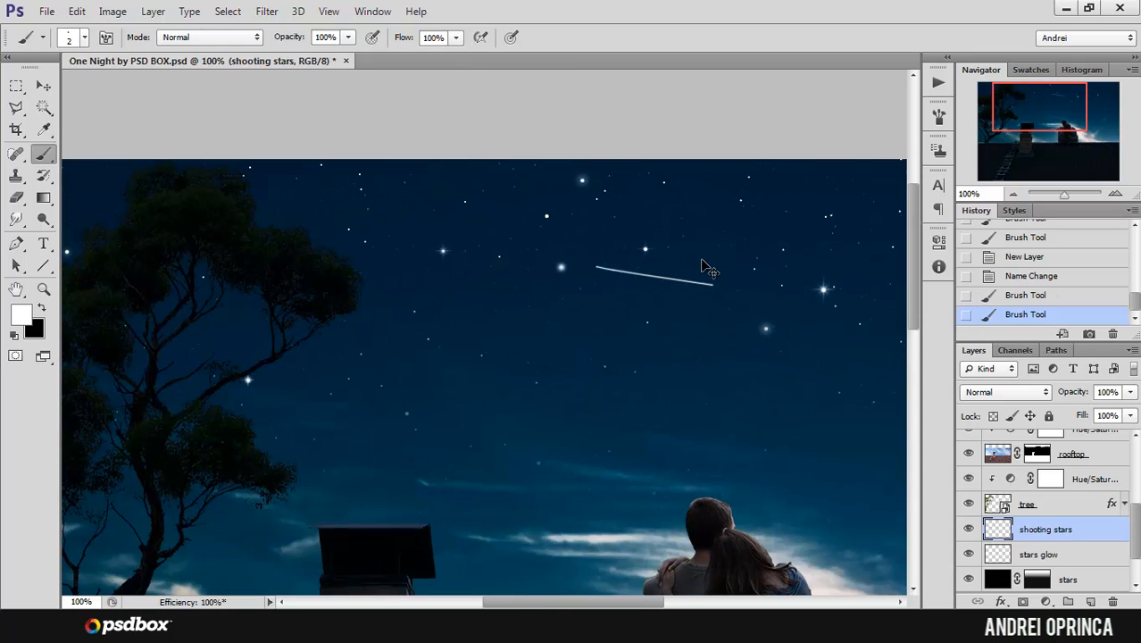
key(ctrl+z)
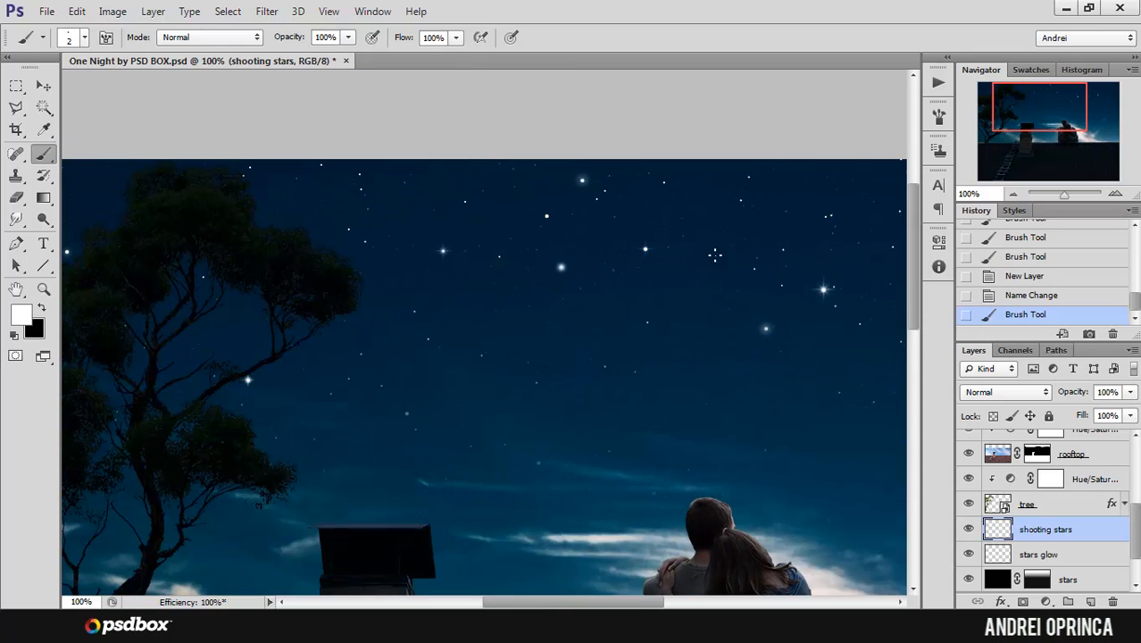
Step: Turn on the Dual Brush option for the 2 px round brush
click(937, 118)
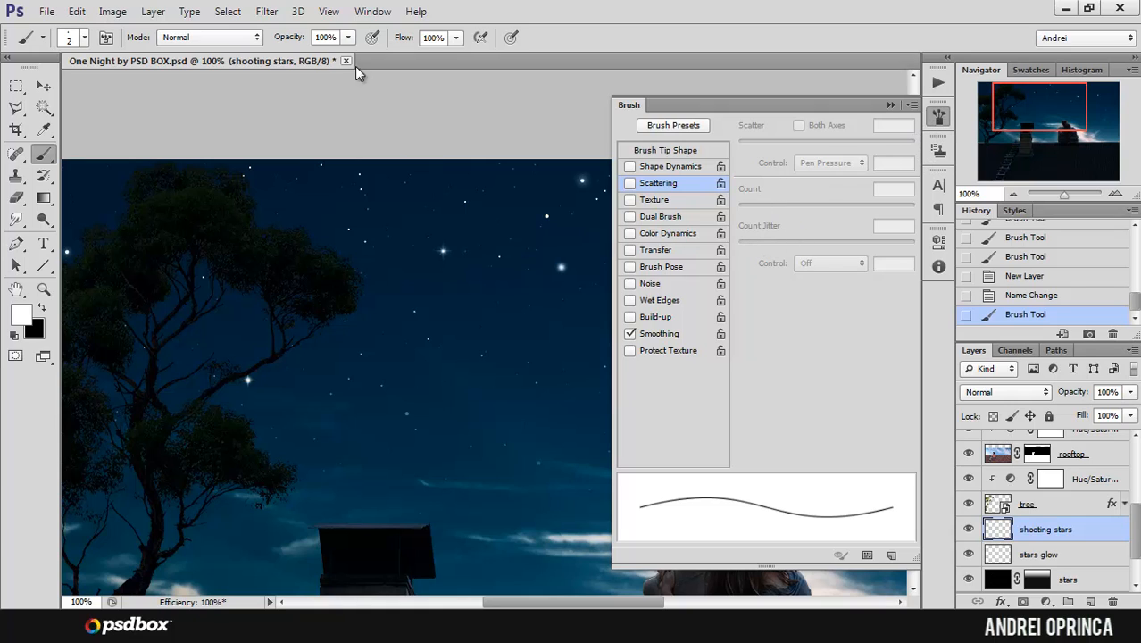
click(372, 11)
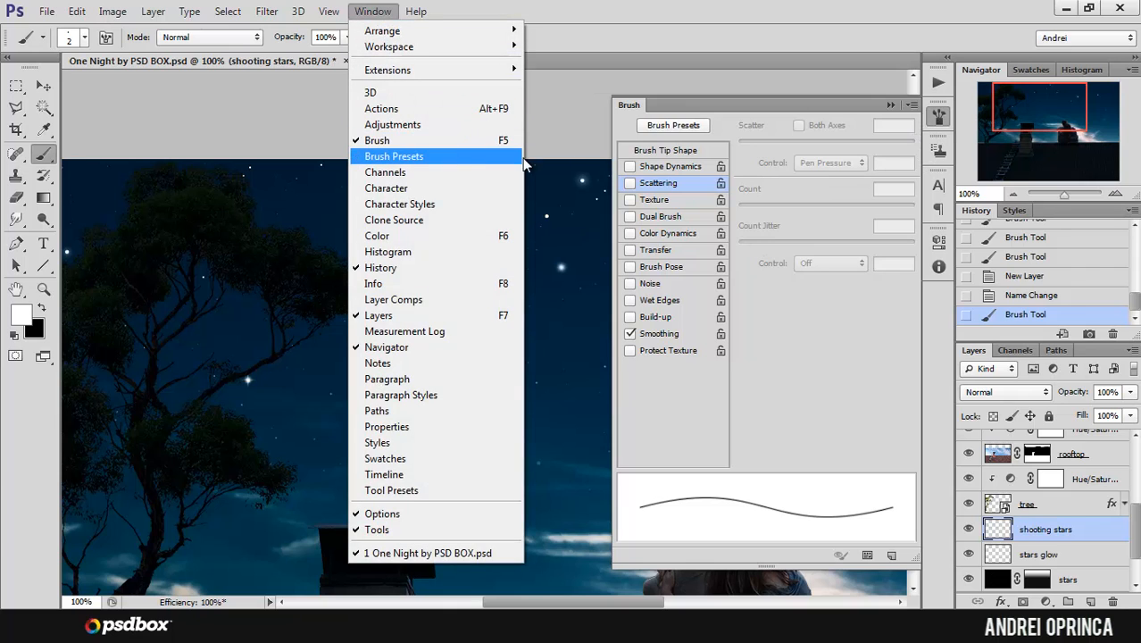
click(800, 110)
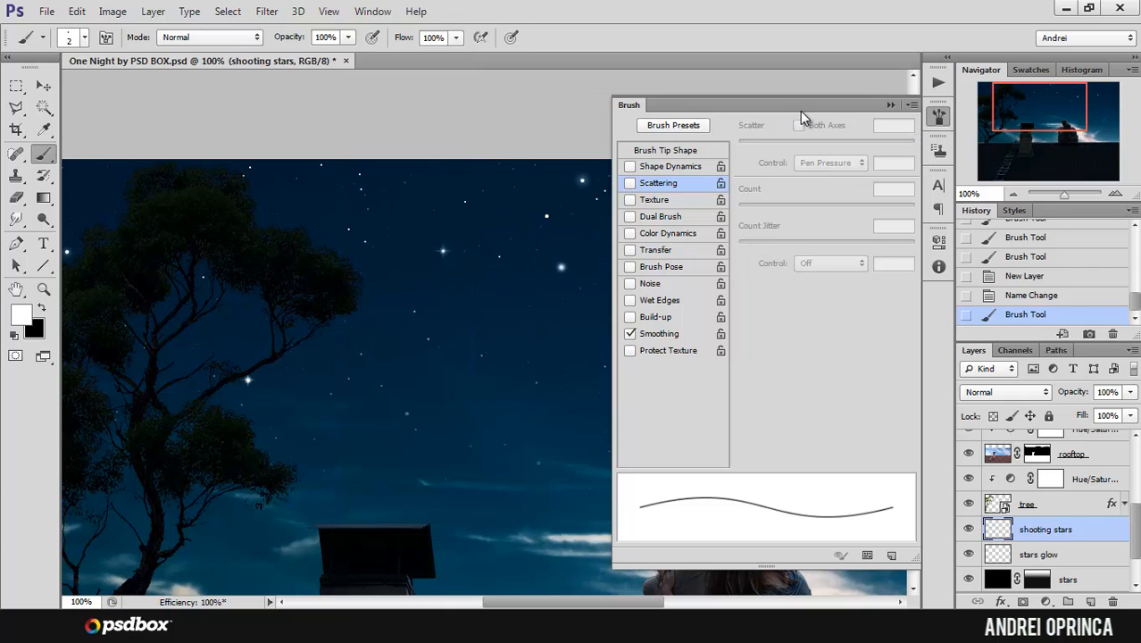
click(668, 217)
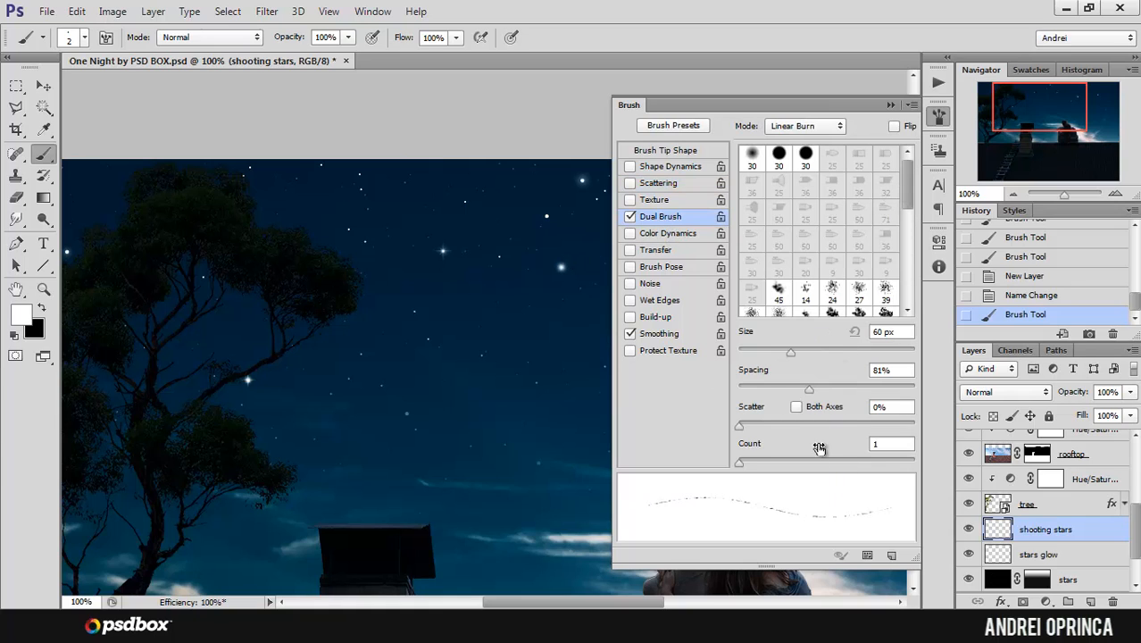
click(890, 105)
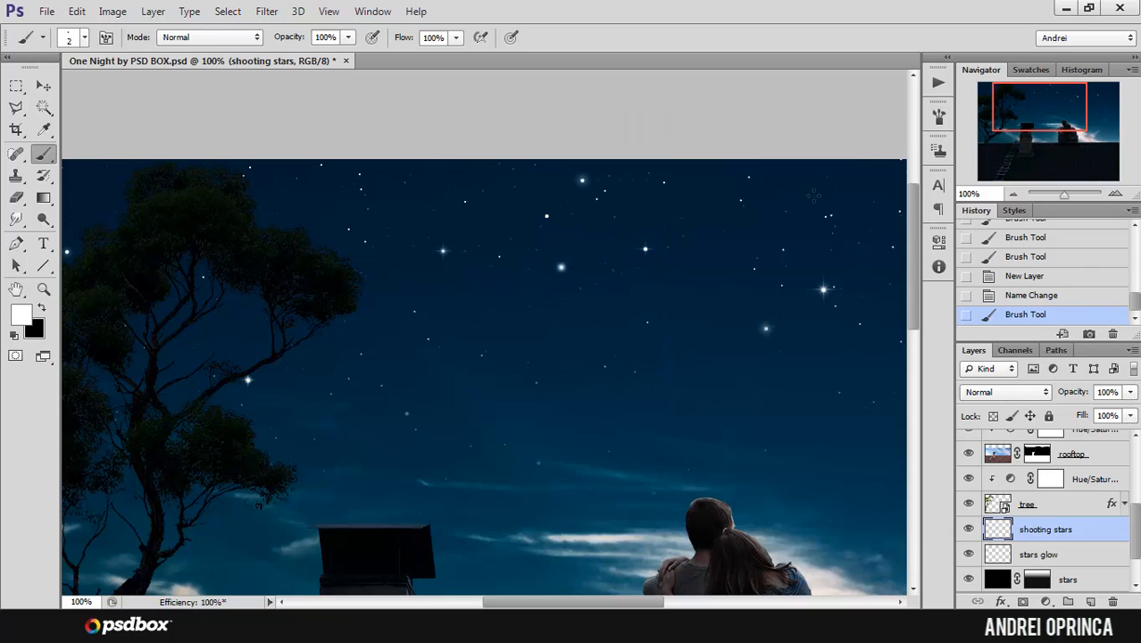
Step: Try several freehand broken streaks with the dual brush in the open sky below the bright stars, undoing each one
ctrl+click(703, 311)
drag(384, 322, 752, 314)
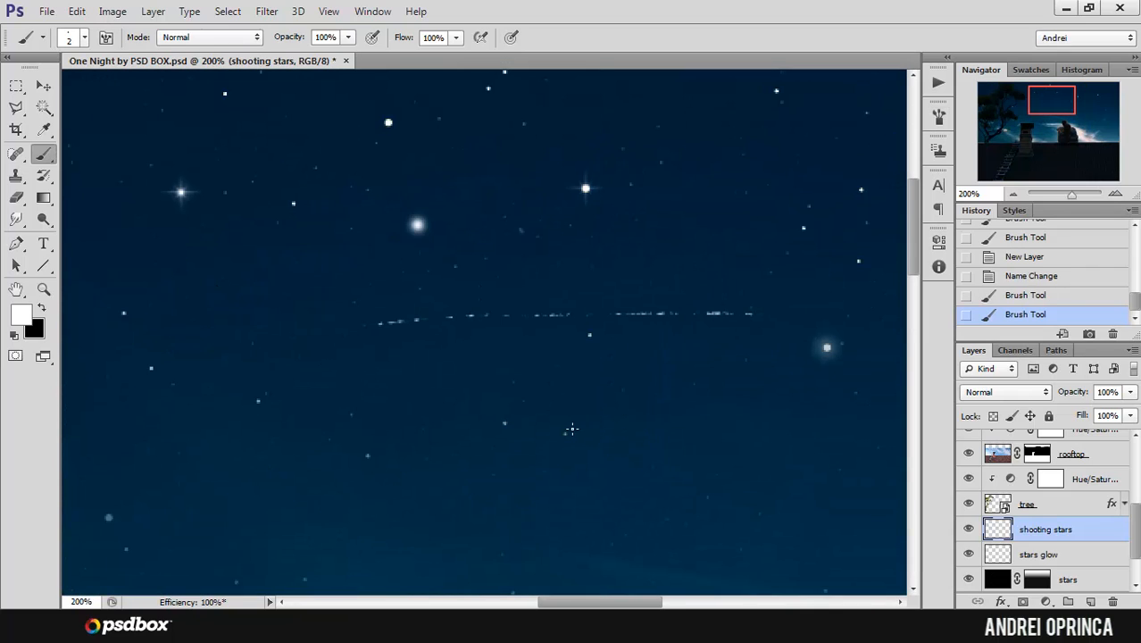
key(ctrl+z)
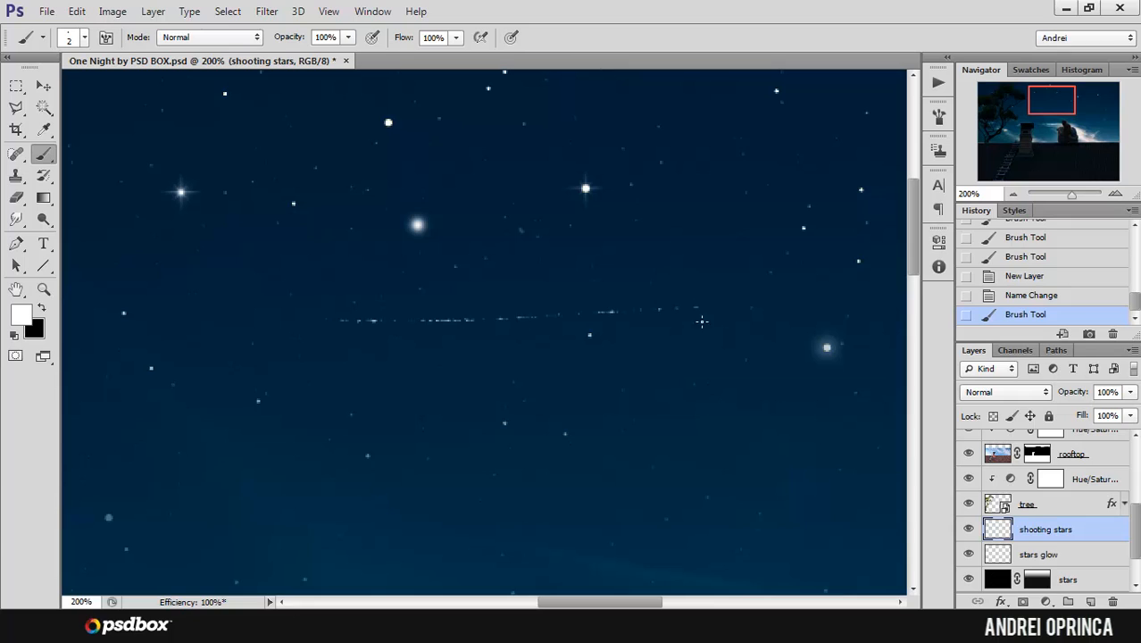
drag(702, 321, 702, 321)
key(ctrl+z)
drag(400, 249, 732, 247)
key(ctrl+z)
Step: Set the dual brush's size to 53 px and spacing to 42%, and undo the test streak
click(939, 115)
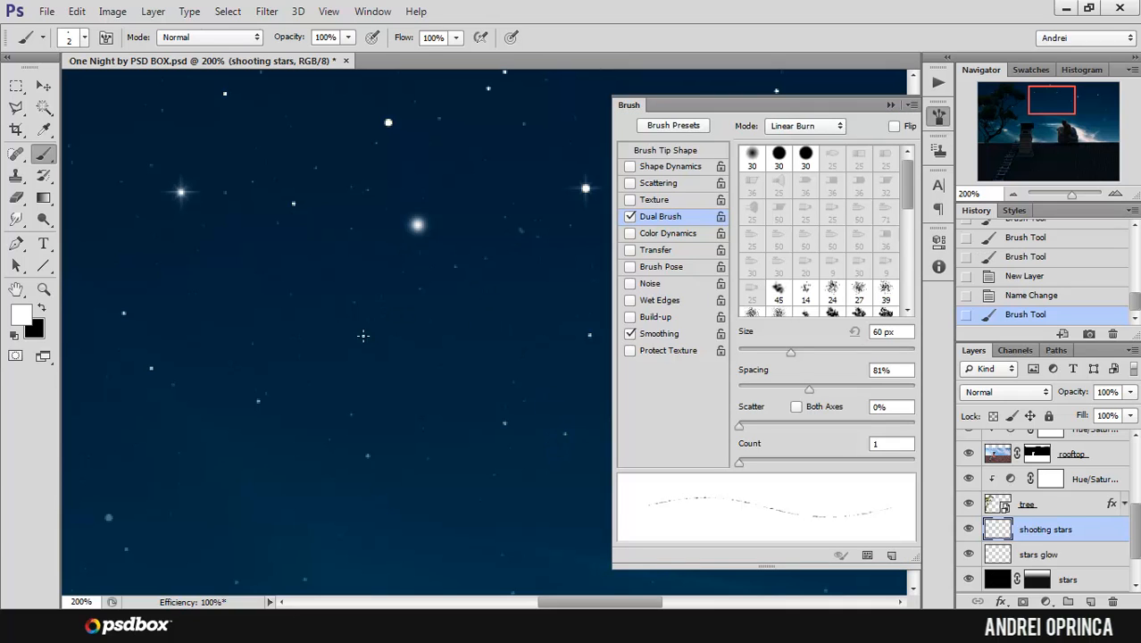
drag(461, 374, 394, 403)
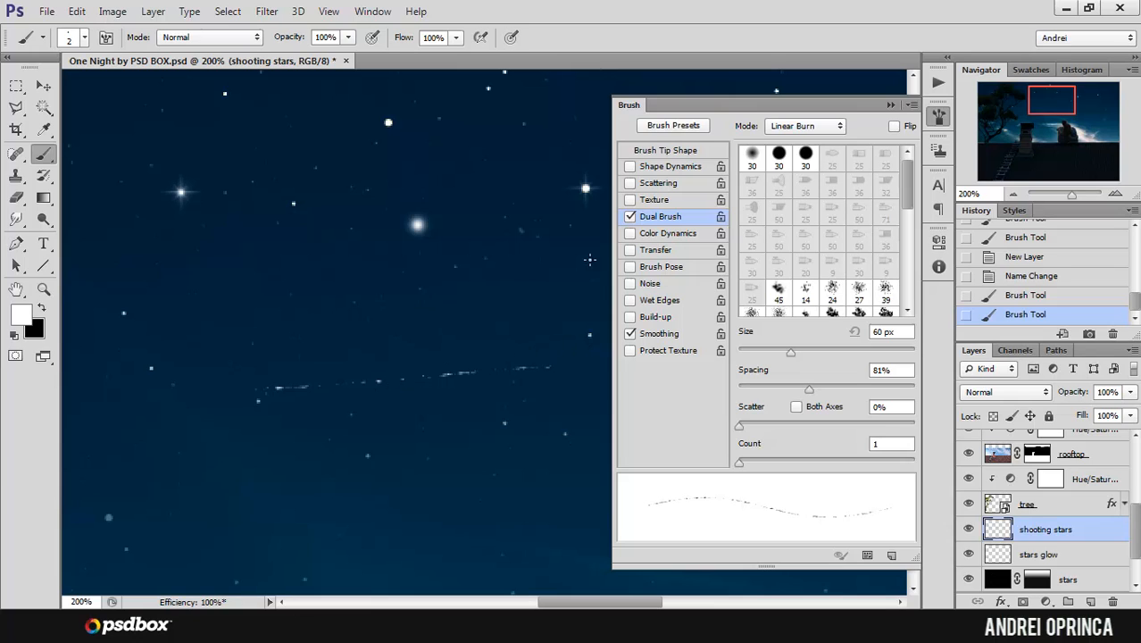
mouse_move(791, 354)
mouse_down()
mouse_move(773, 358)
mouse_move(784, 356)
mouse_move(792, 396)
mouse_move(782, 399)
mouse_up()
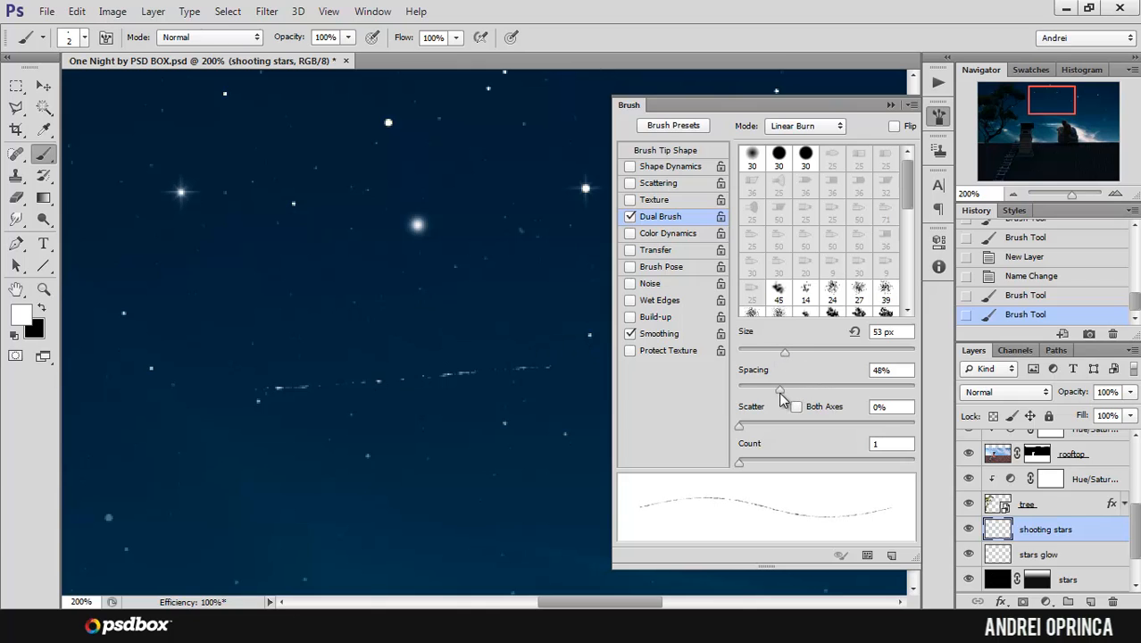
click(890, 105)
key(ctrl+z)
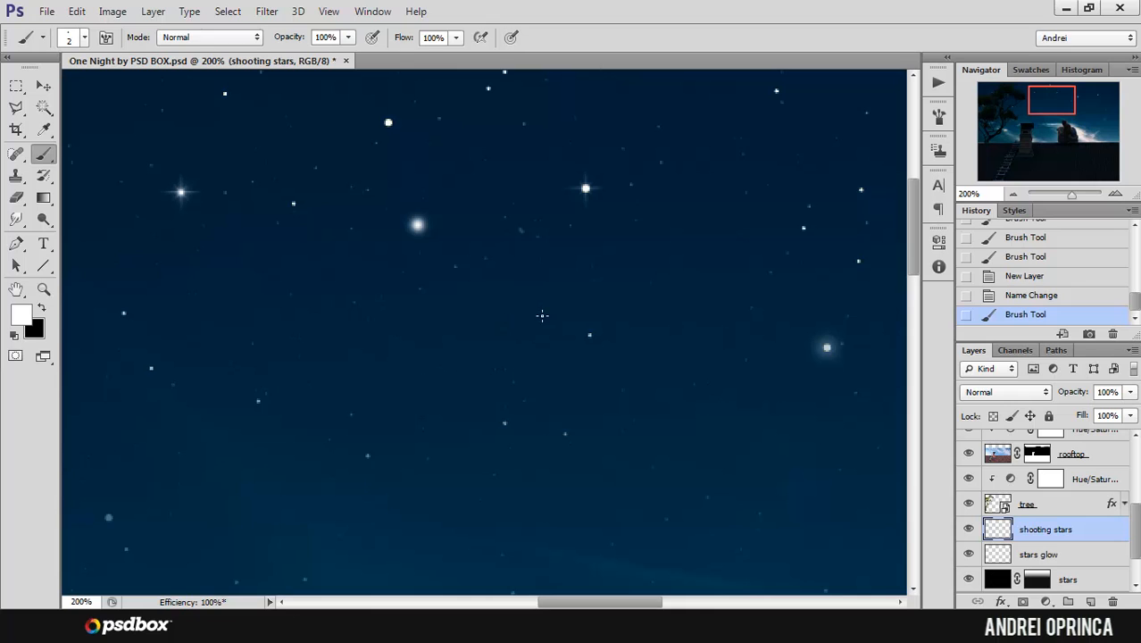
Step: Try a long straight streak running from the small star below the sparkling stars up and left, and undo it
alt+click(555, 308)
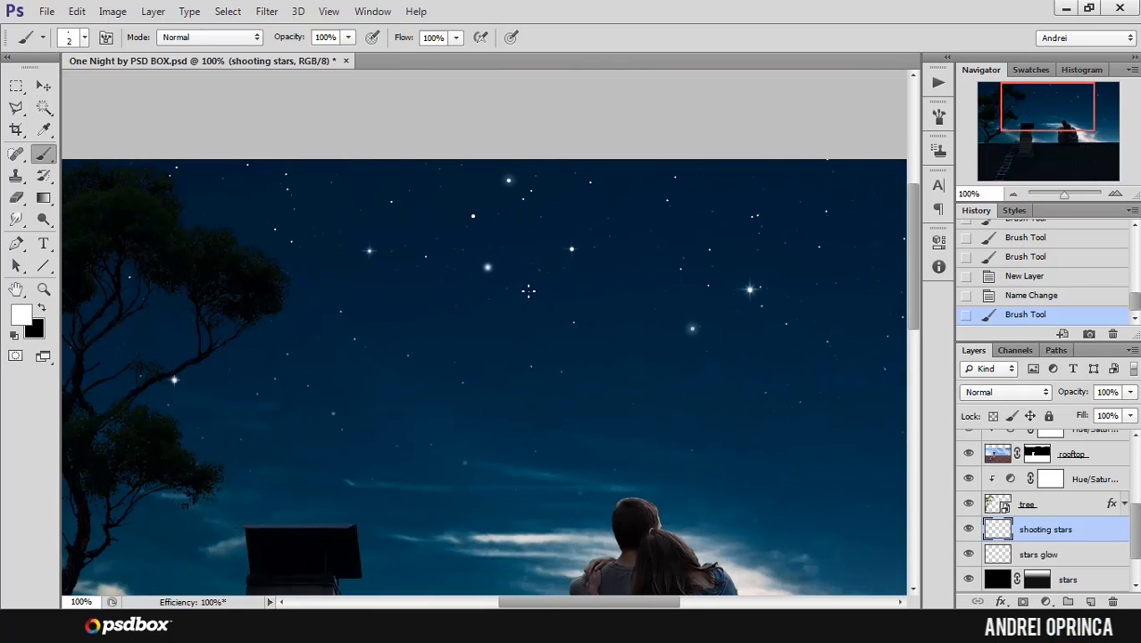
ctrl+click(537, 307)
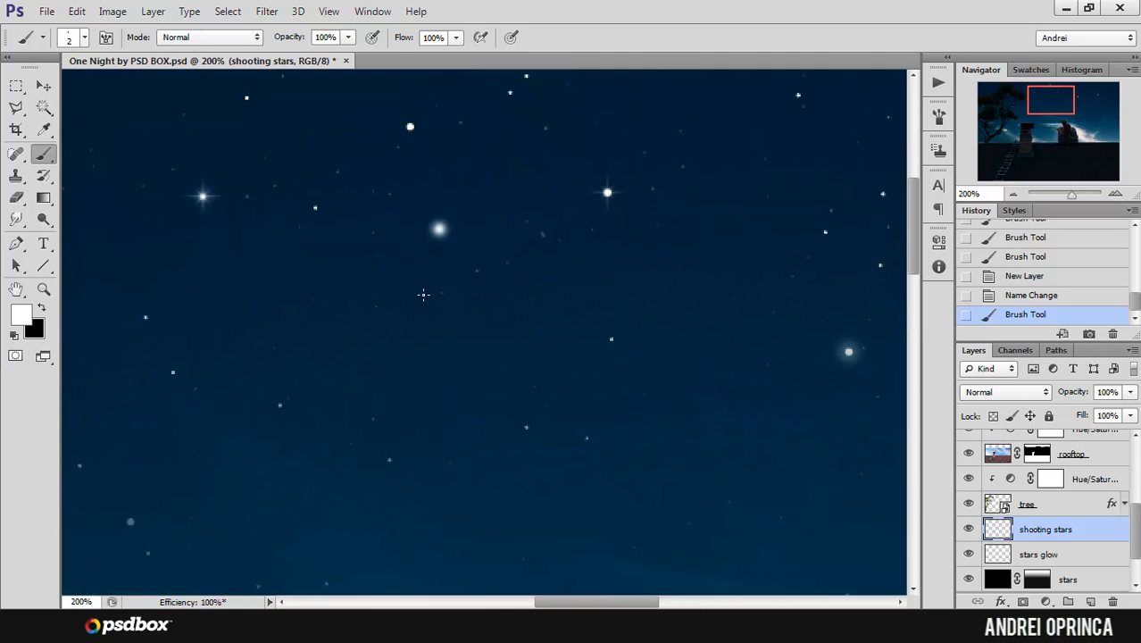
click(610, 338)
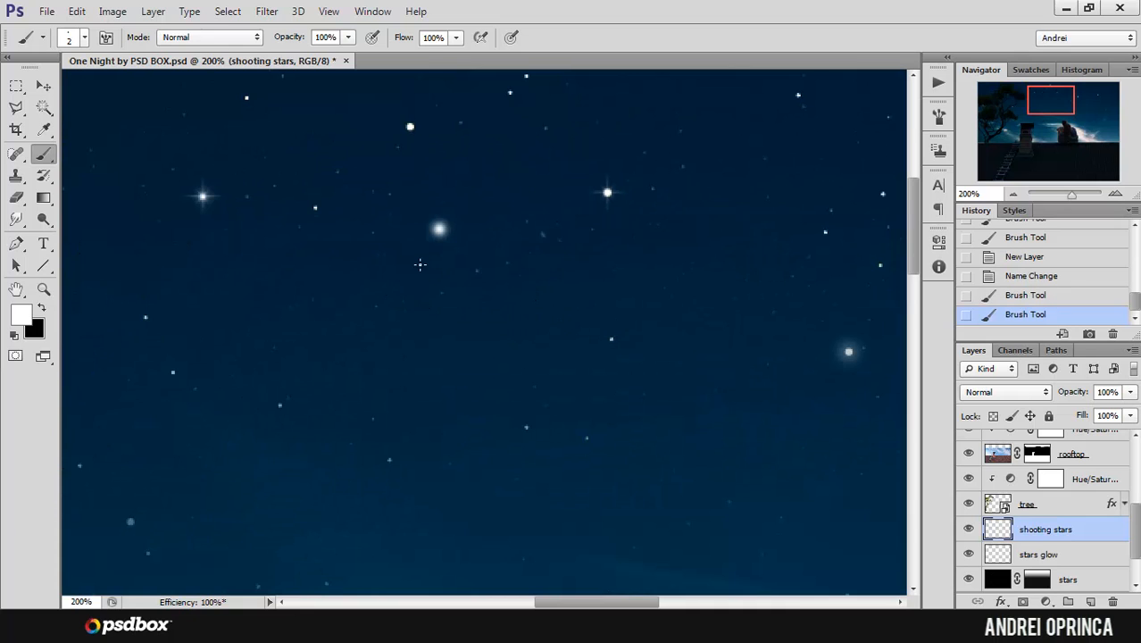
shift+click(227, 227)
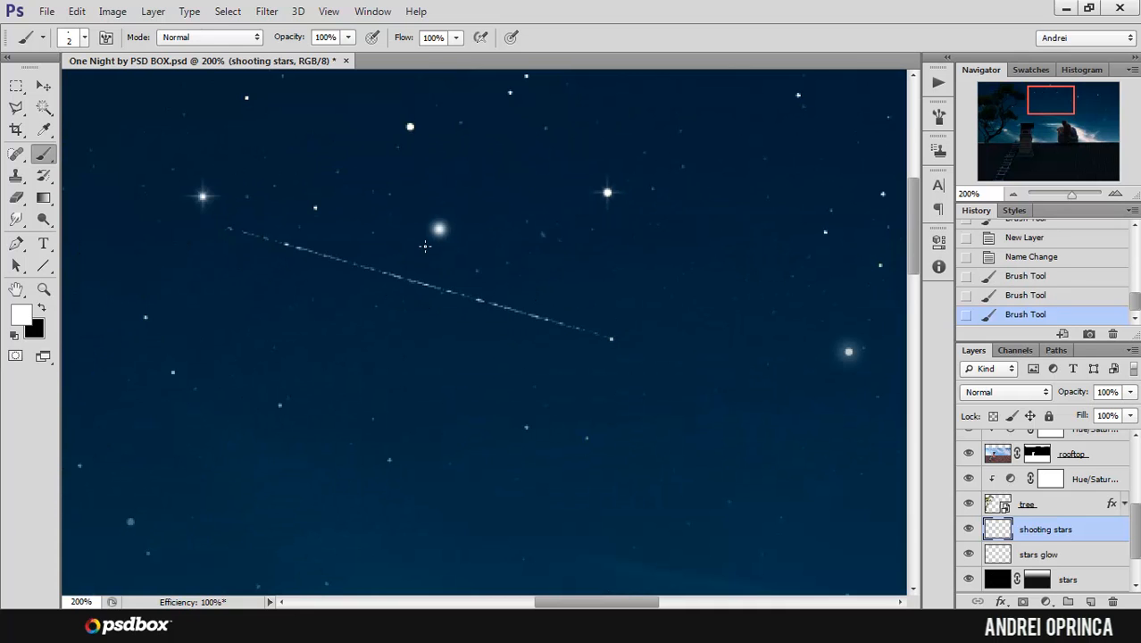
ctrl+alt+click(512, 203)
ctrl+alt+click(512, 203)
ctrl+click(483, 202)
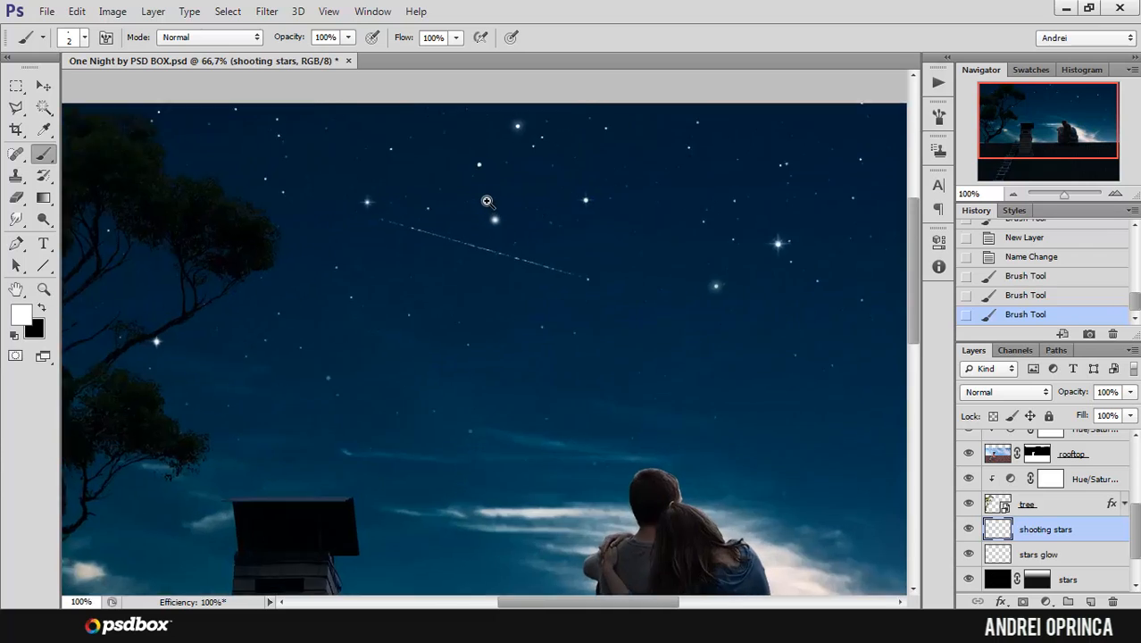
ctrl+click(483, 202)
key(ctrl+z)
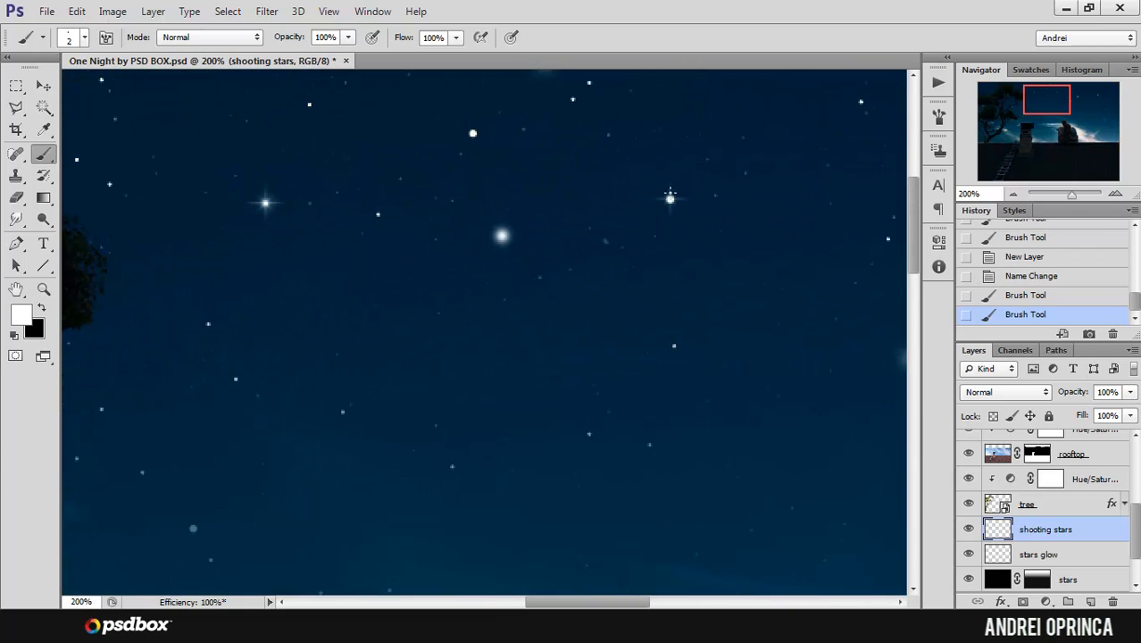
Step: Reduce the dual brush's spacing to 34%
click(938, 115)
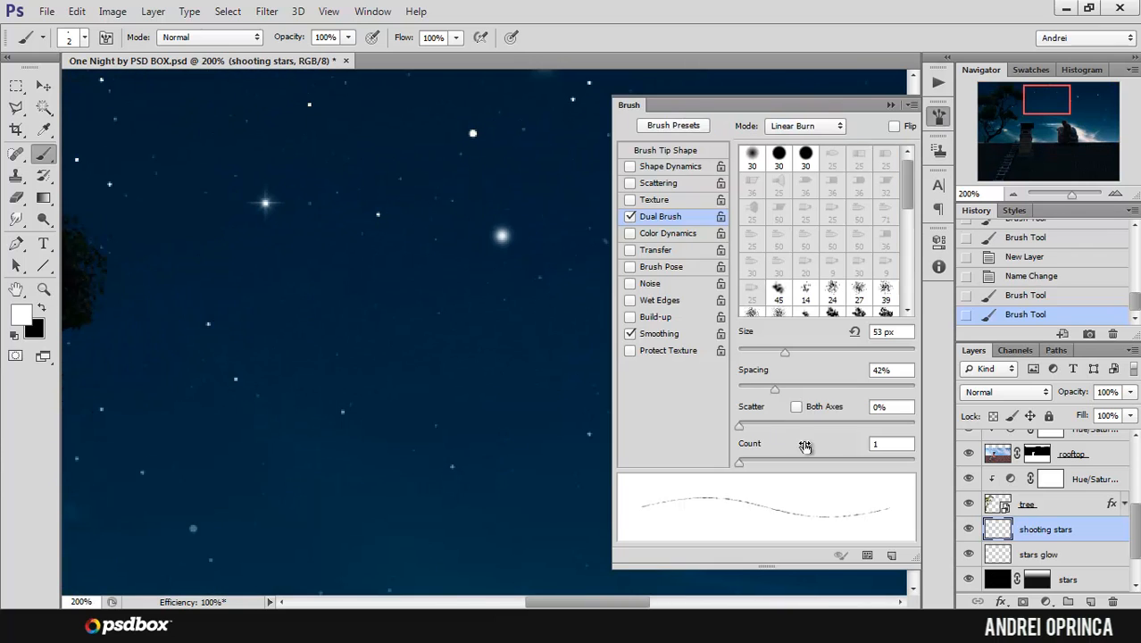
drag(776, 393, 766, 392)
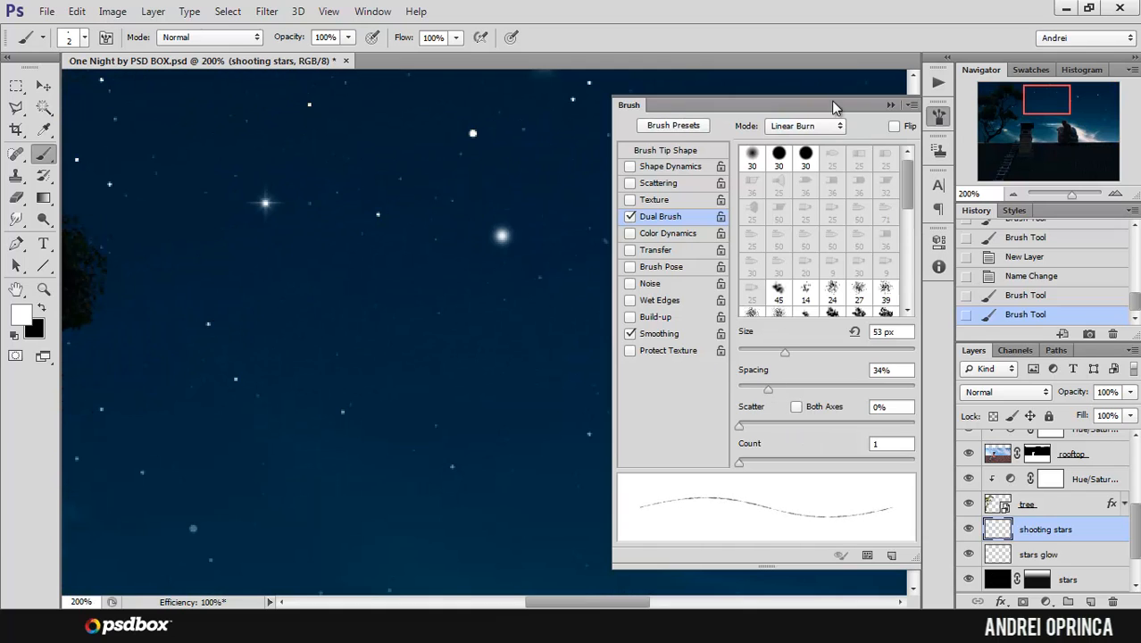
click(891, 105)
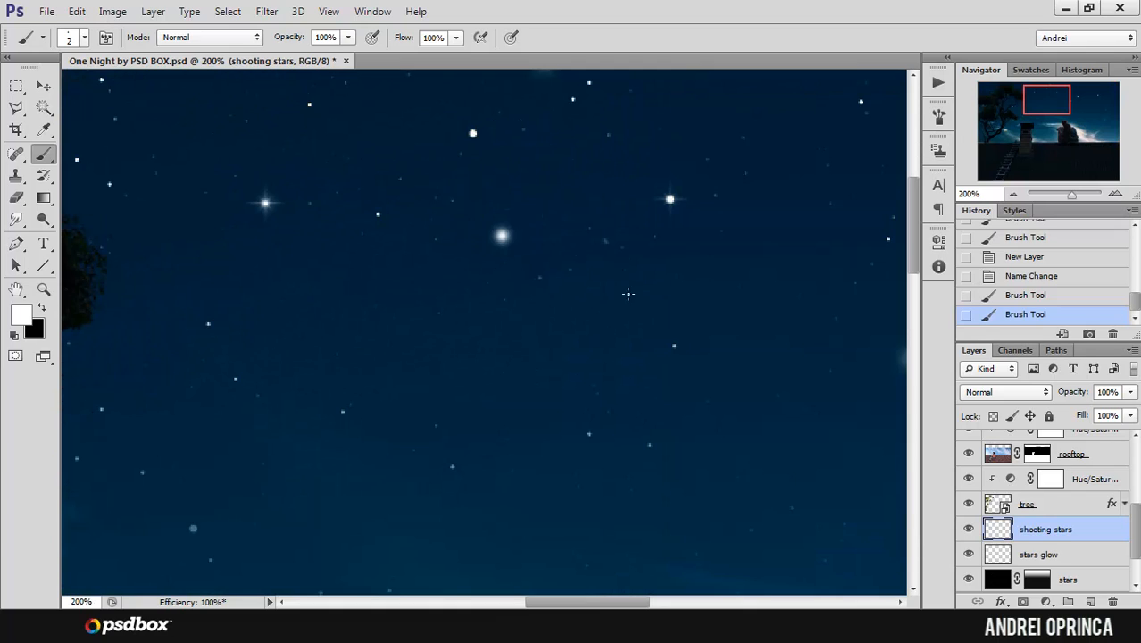
Step: Try a straight shooting star tail from the sparkling star right of the glowing round star up and left across the sky
alt+click(622, 276)
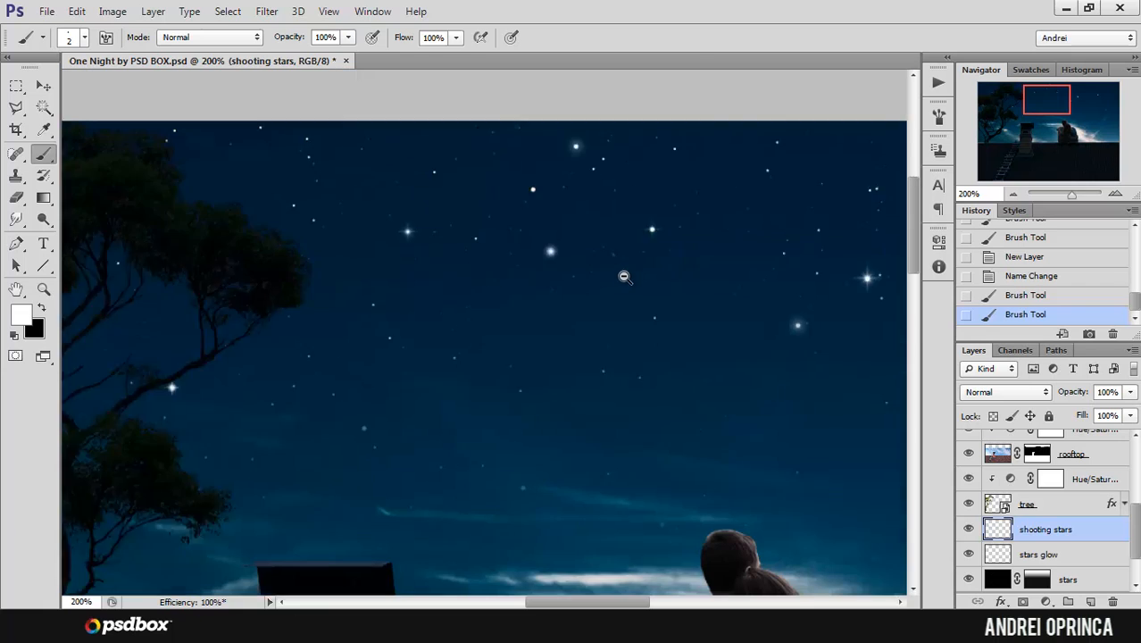
click(691, 296)
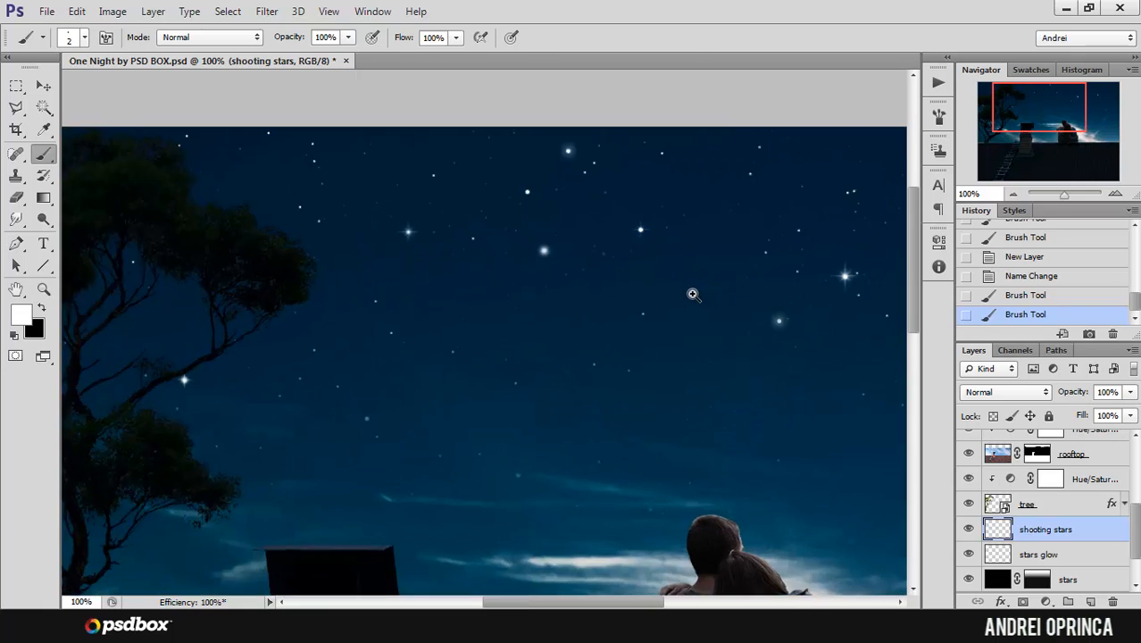
click(691, 295)
drag(599, 203, 787, 391)
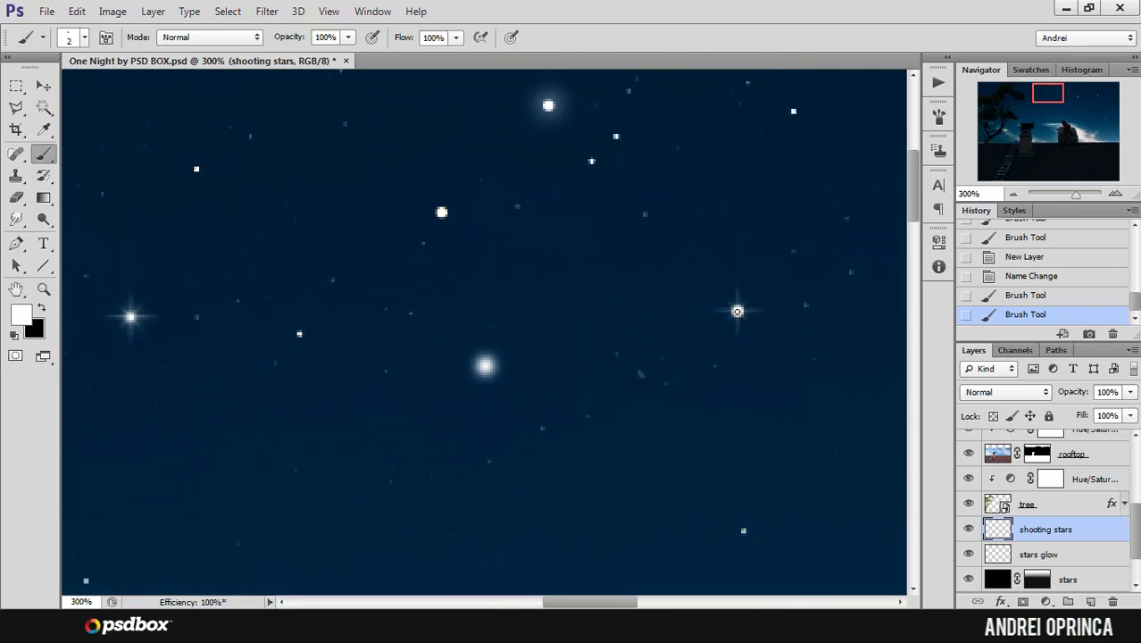
alt+click(746, 262)
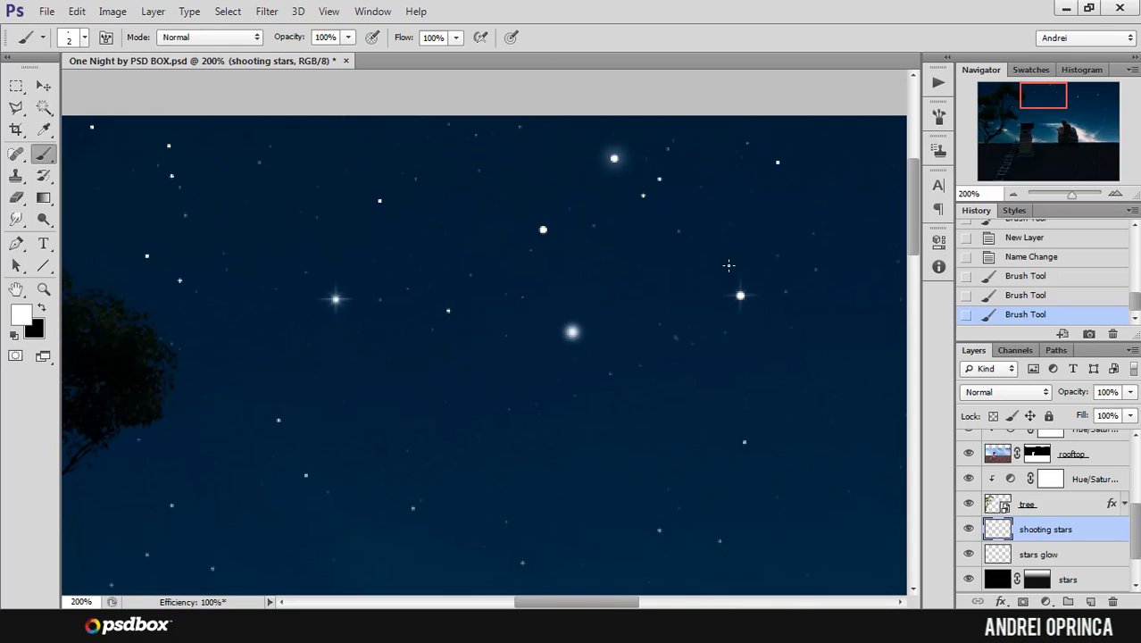
drag(784, 269, 799, 340)
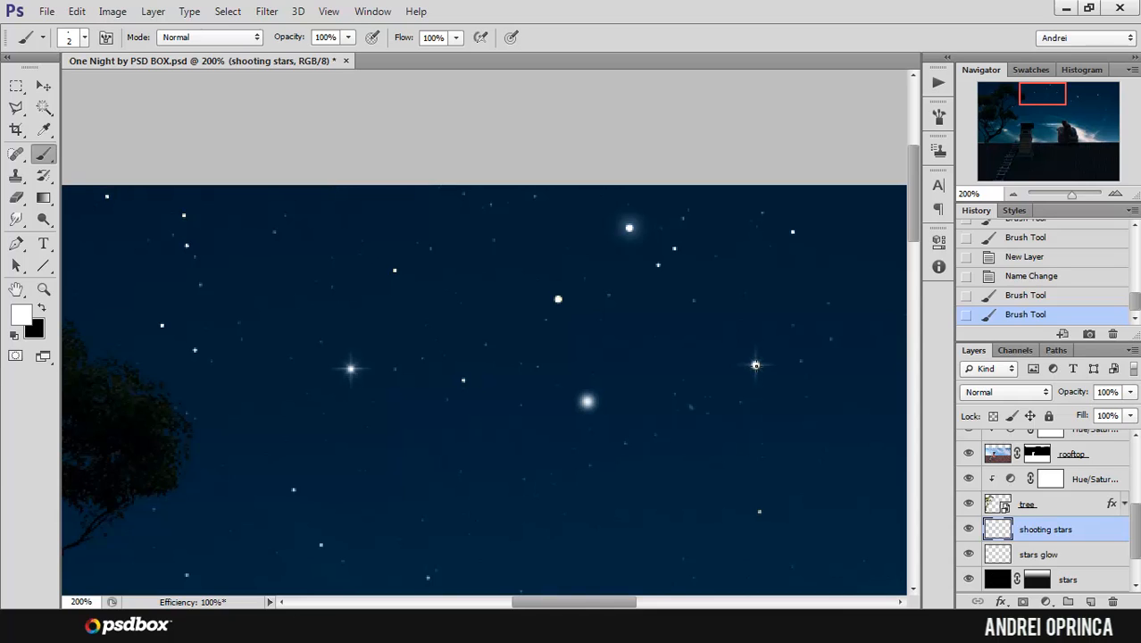
click(755, 364)
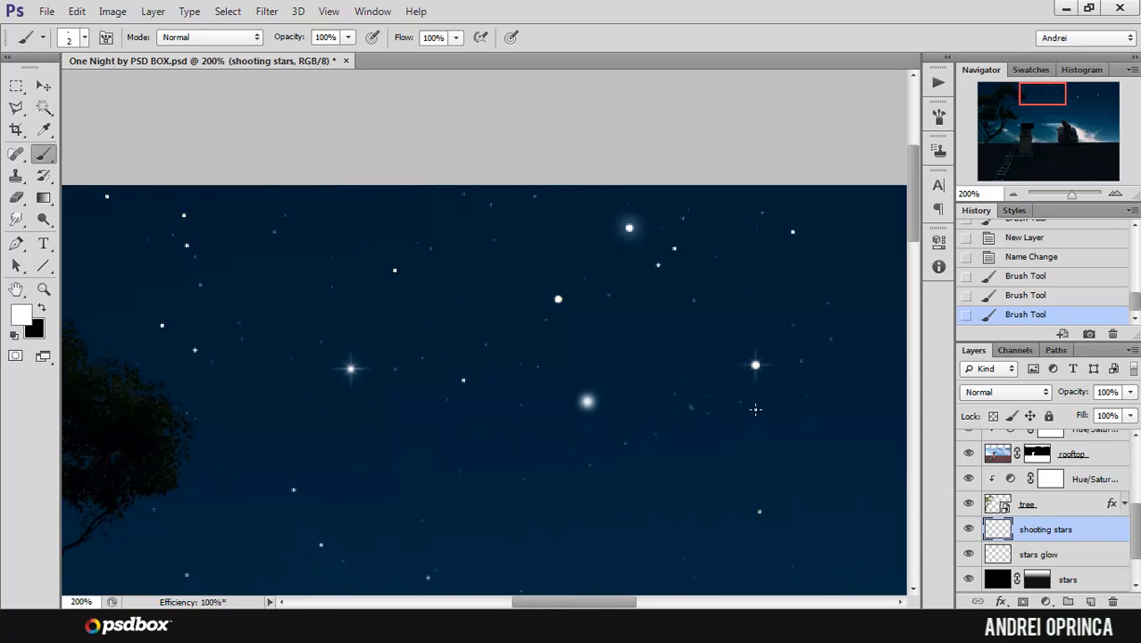
shift+click(437, 303)
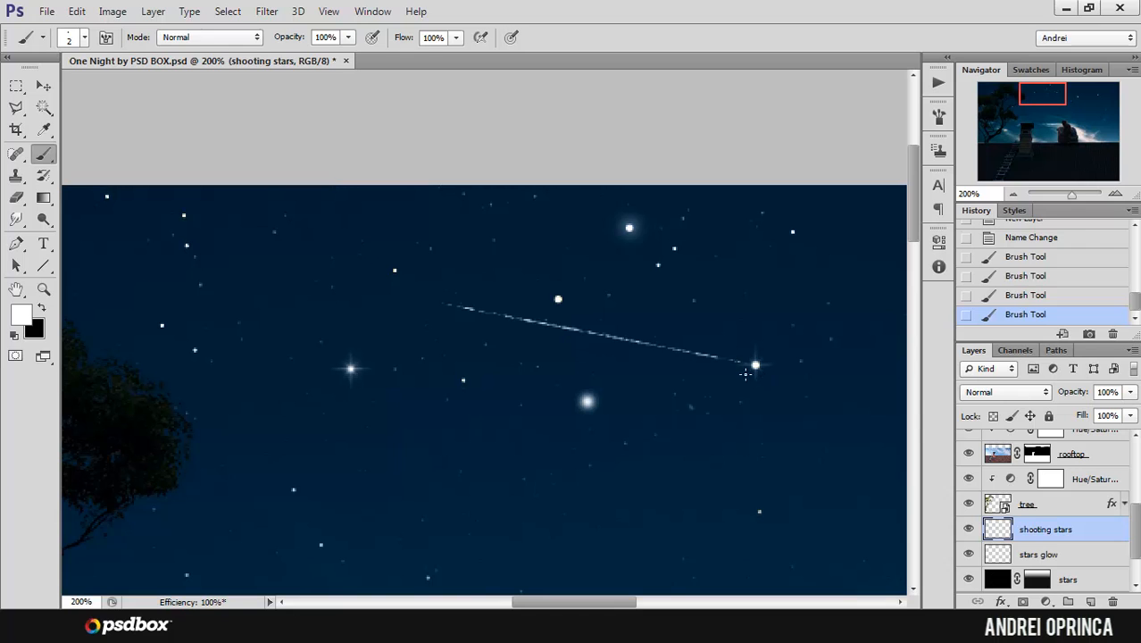
alt+click(540, 332)
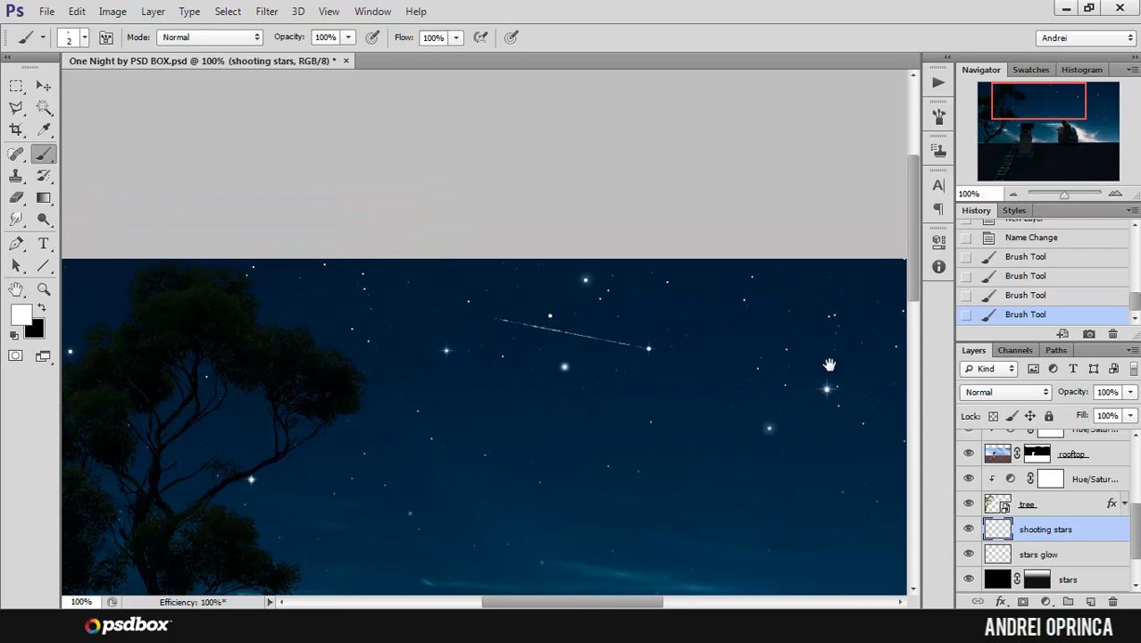
drag(828, 364, 708, 280)
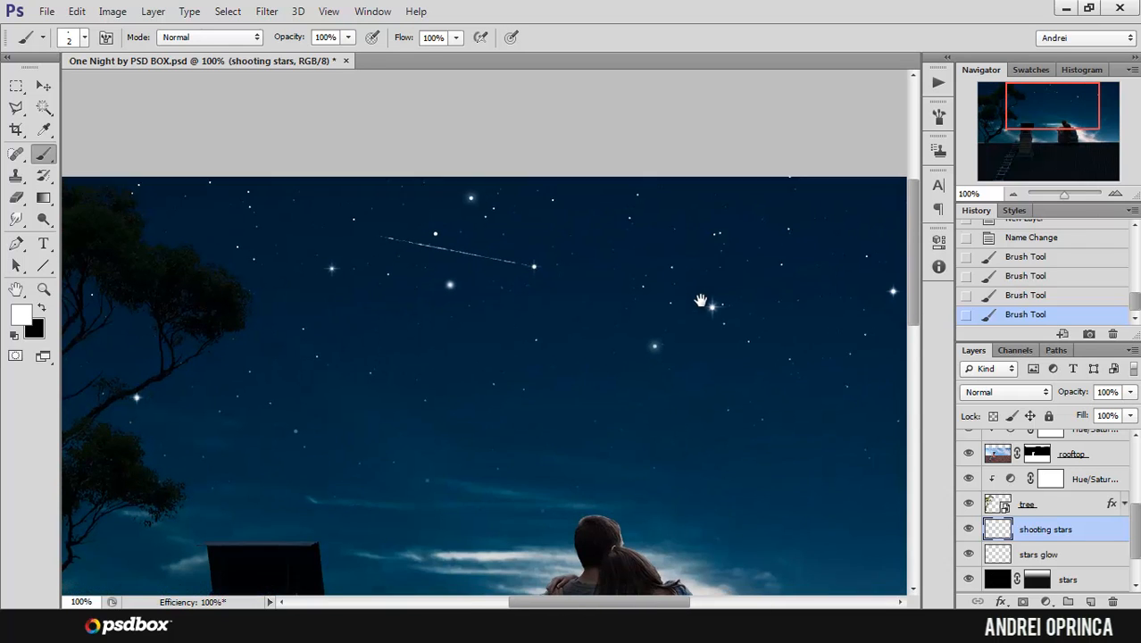
Step: Try Soft Light and Overlay blending on the shooting stars layer, and revert the history to before the tail was painted
click(991, 391)
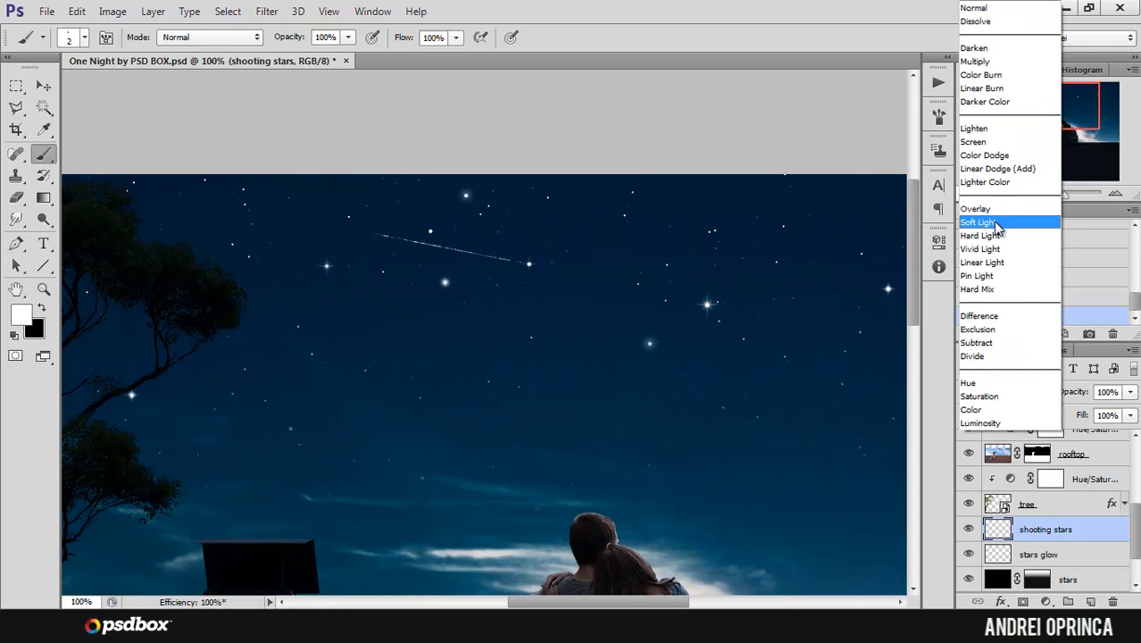
click(998, 223)
key(Up)
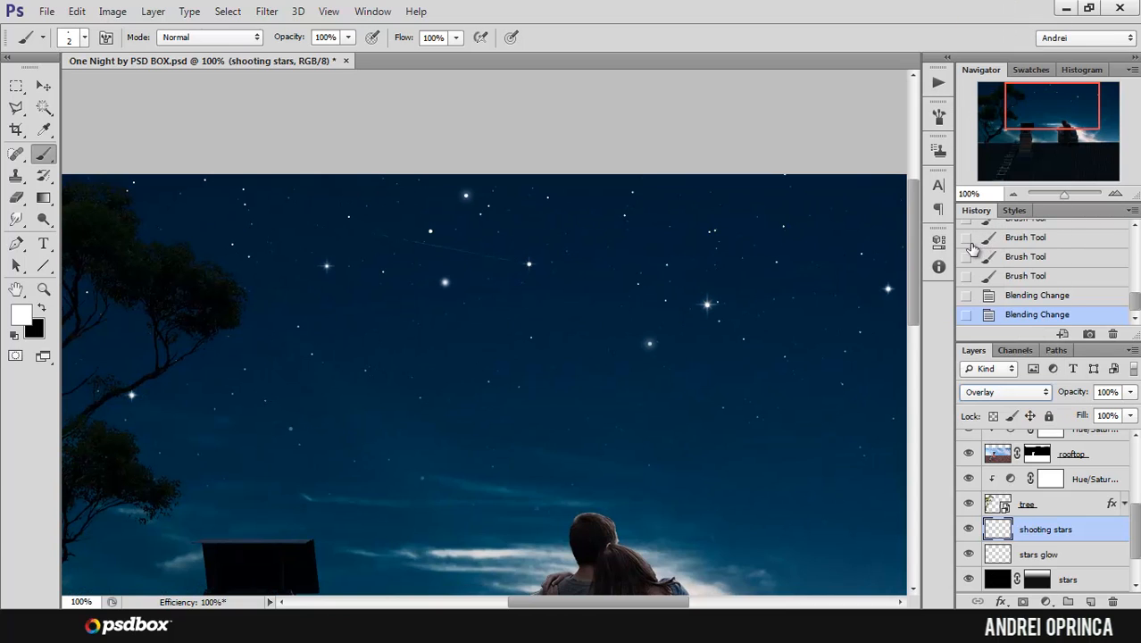
key(Down)
click(1020, 259)
click(1027, 221)
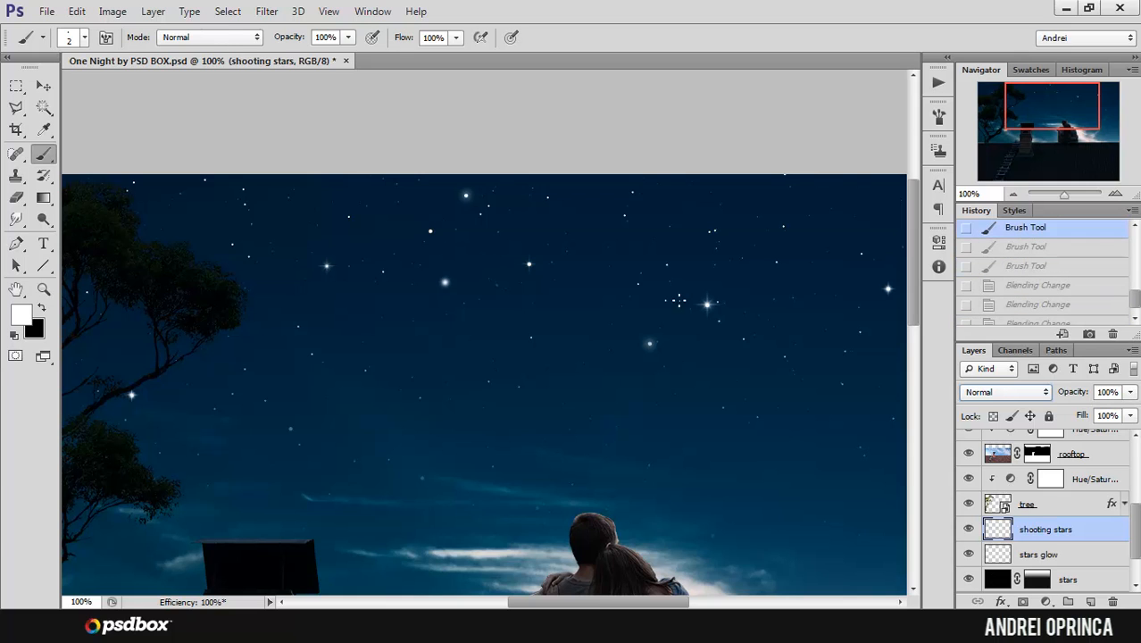
Step: Set the foreground colour to a light blue-grey, #cddbdd
key(i)
click(25, 314)
mouse_move(669, 263)
mouse_down()
mouse_move(622, 272)
mouse_move(663, 282)
mouse_up()
click(877, 346)
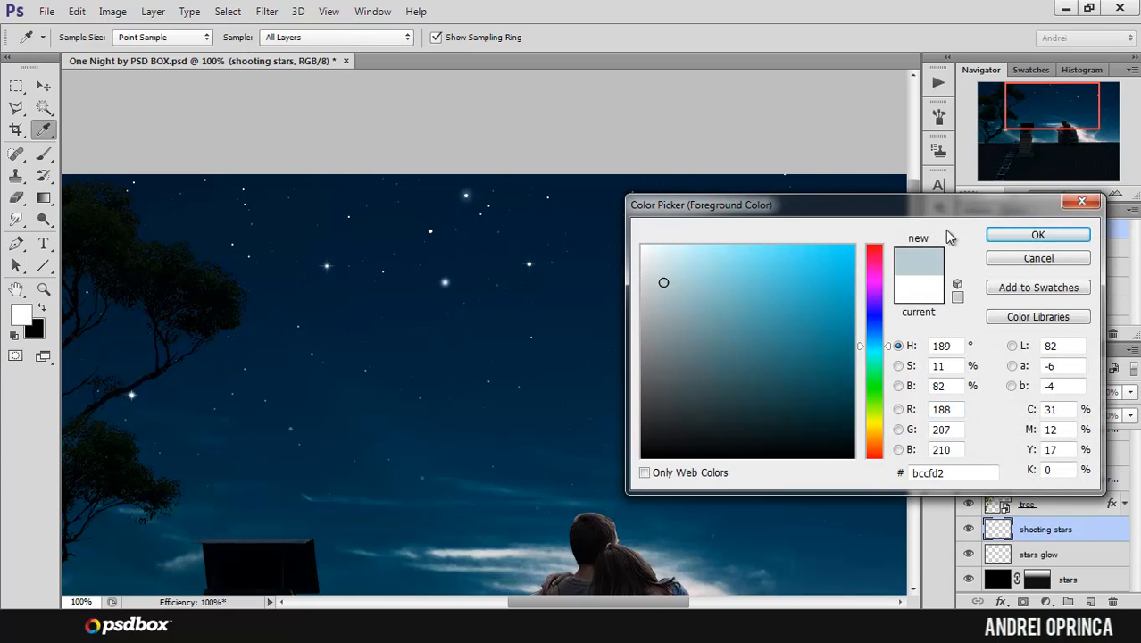
click(654, 270)
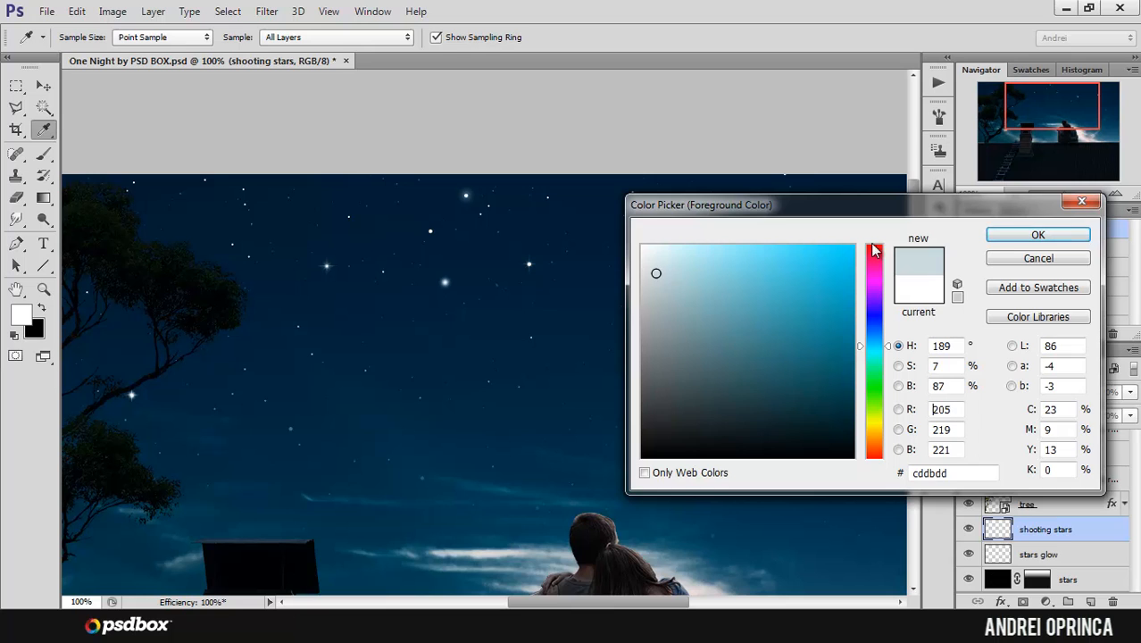
click(1045, 235)
Step: Paint a straight shooting star tail from the sparkling star right of the glowing round star, running up and left across the sky
ctrl+click(425, 238)
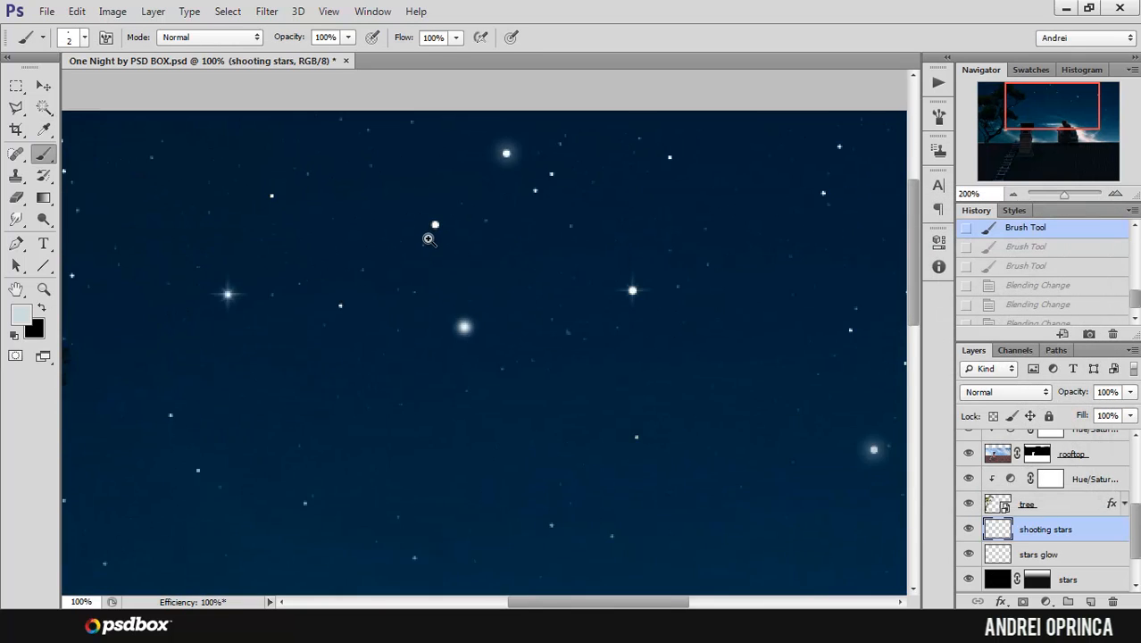
ctrl+click(428, 237)
drag(597, 240, 685, 343)
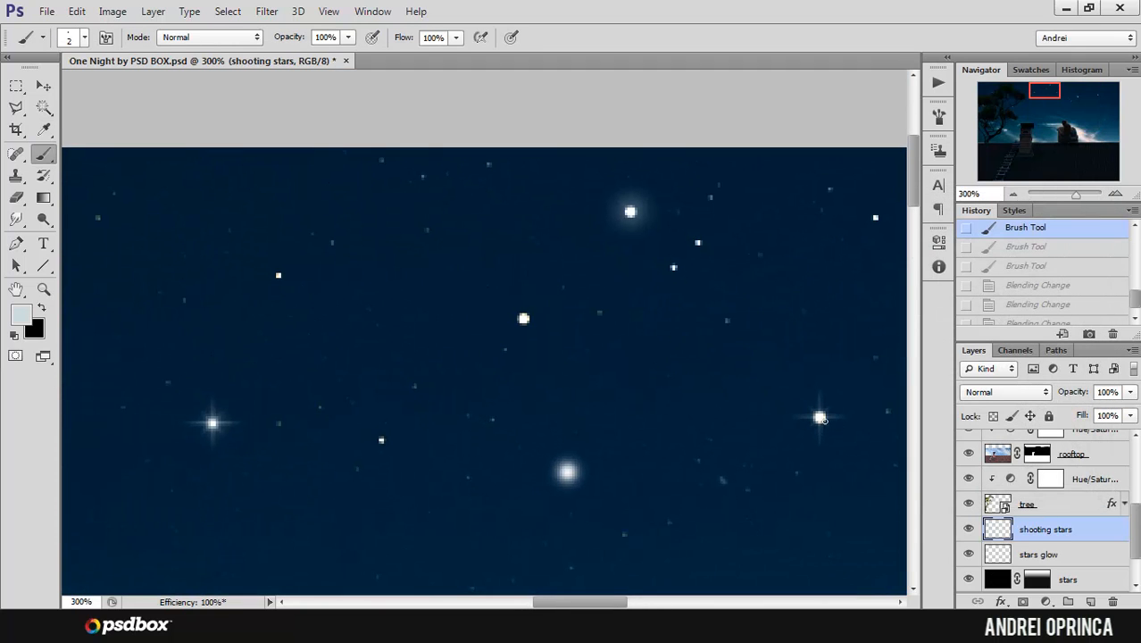
drag(821, 417, 815, 417)
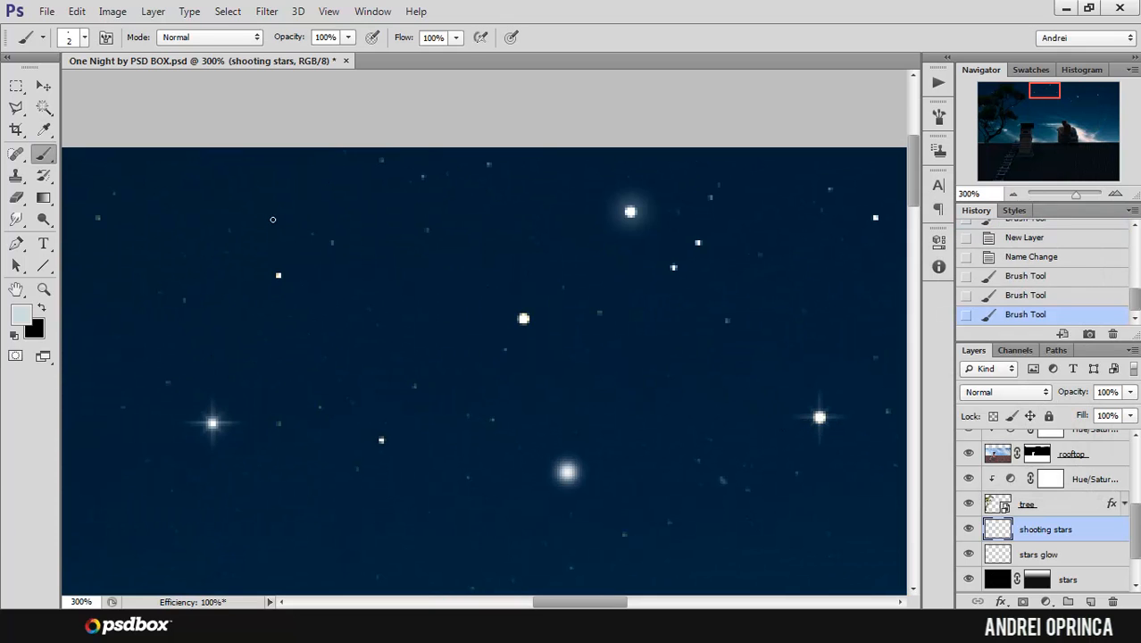
shift+click(188, 289)
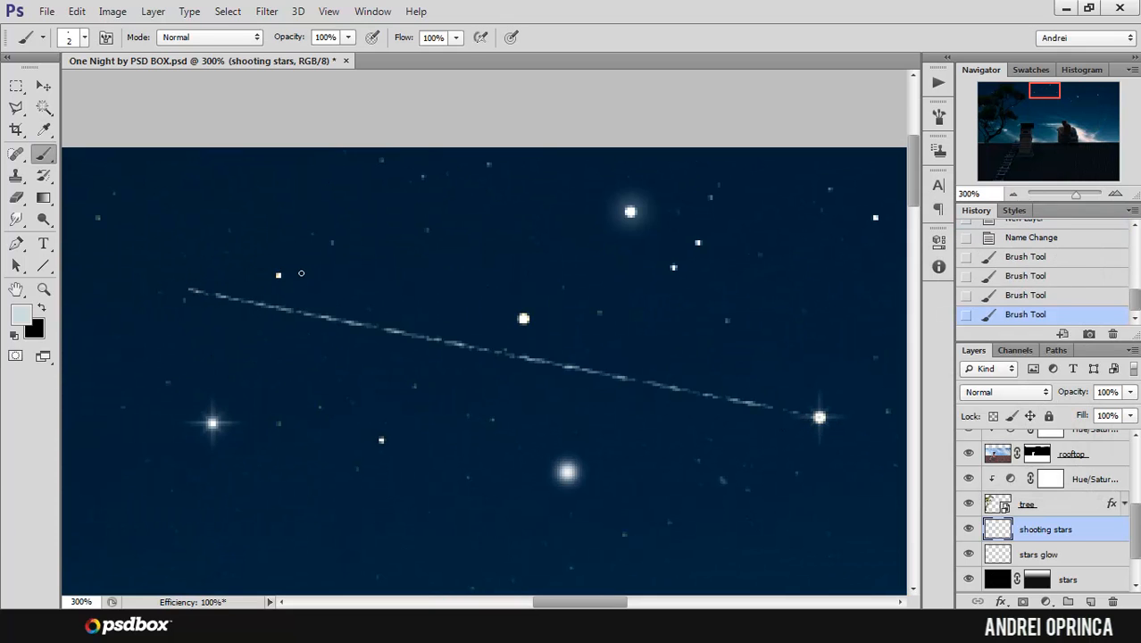
Step: Configure the Eraser as a soft 98 px brush with 0% hardness, 100% opacity and 79% flow
drag(516, 371, 632, 370)
key(e)
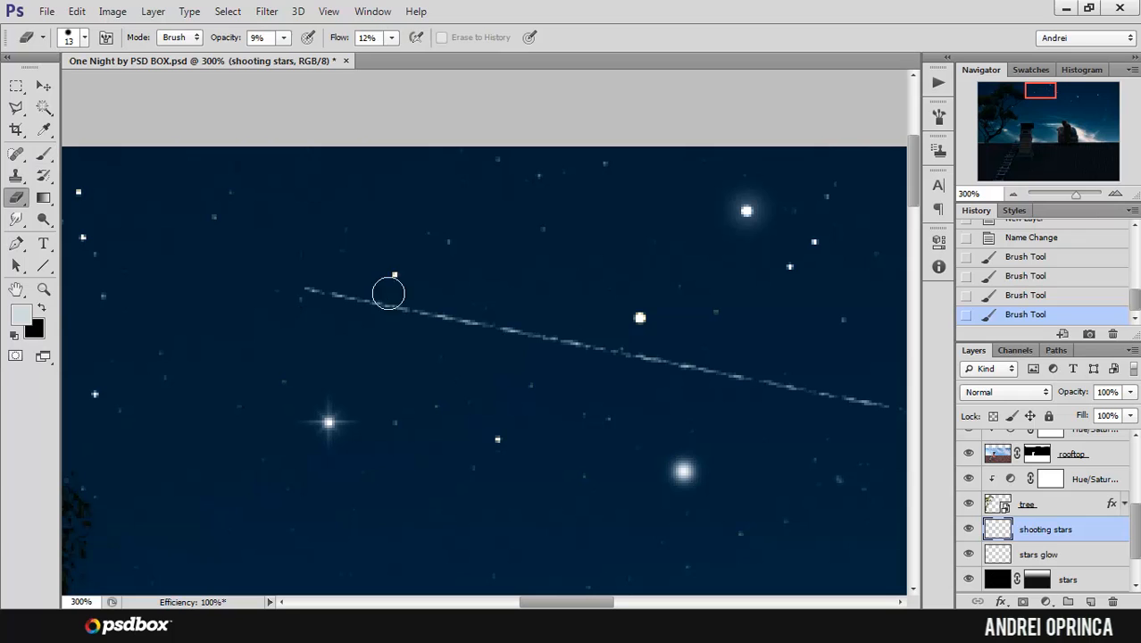
right_click(387, 288)
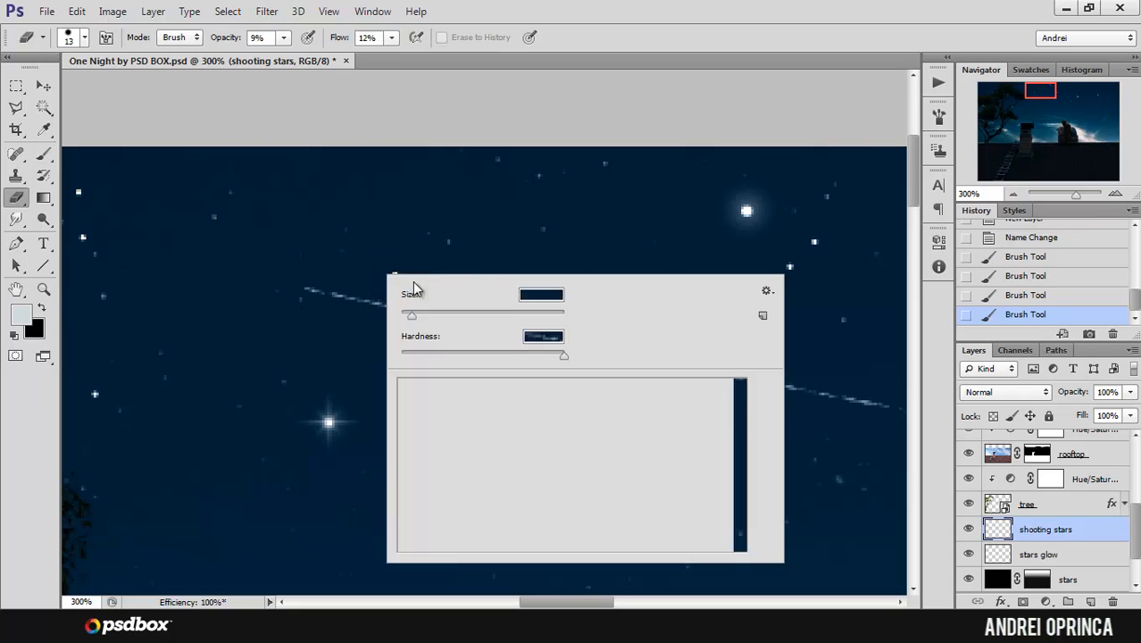
click(466, 314)
click(401, 354)
click(479, 315)
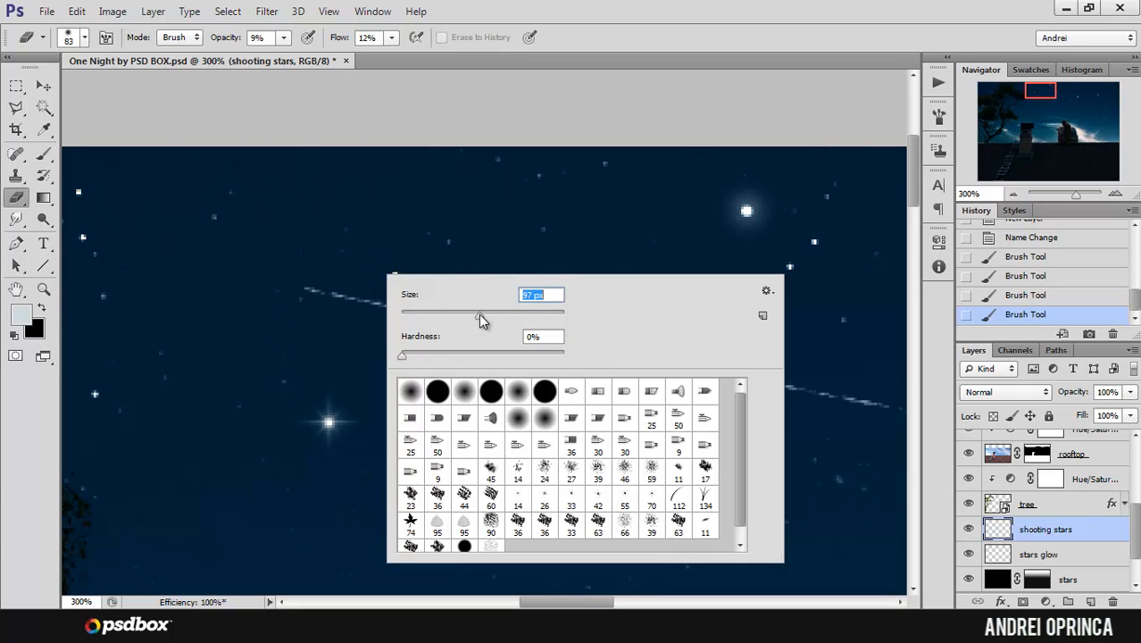
drag(283, 37, 446, 59)
click(391, 39)
Step: Enlarge the eraser to 164 px and fade out the far upper-left end of the shooting star's tail
alt+click(419, 232)
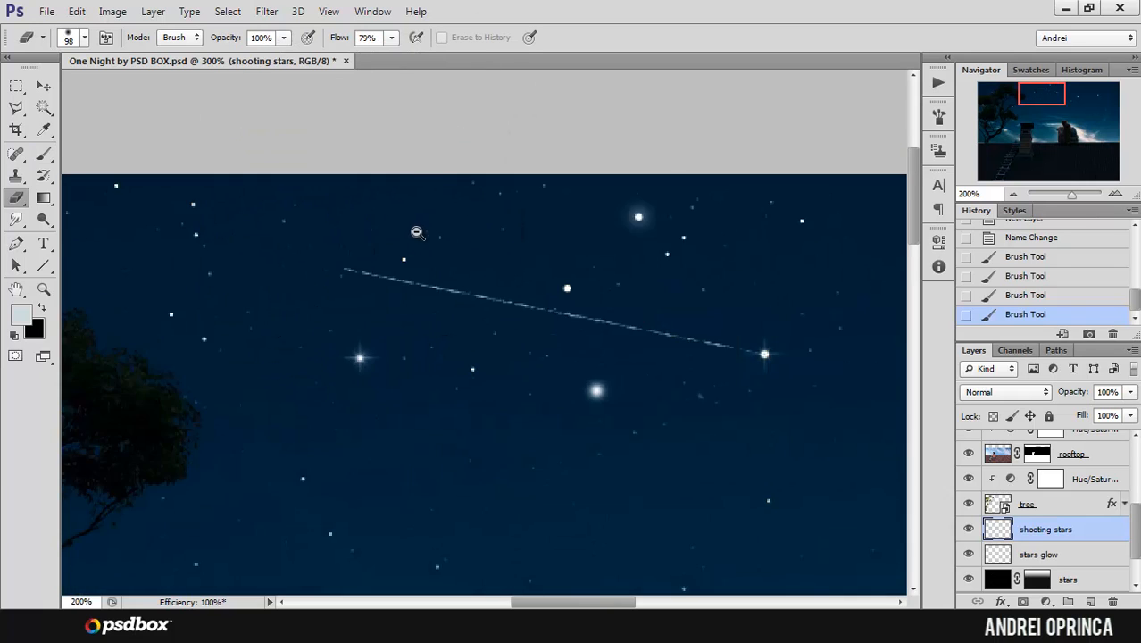
alt+click(416, 232)
right_click(419, 234)
drag(526, 275, 543, 275)
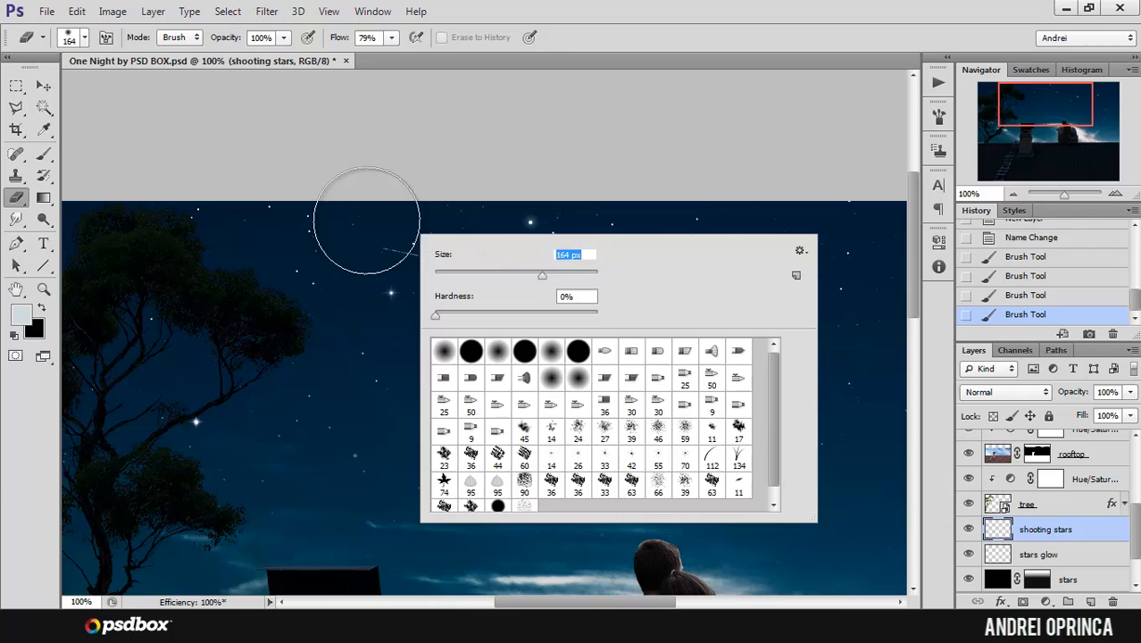
click(350, 221)
mouse_move(350, 221)
mouse_down()
mouse_move(446, 207)
mouse_move(405, 207)
mouse_up()
drag(405, 208, 354, 197)
mouse_move(451, 206)
mouse_down()
mouse_move(353, 208)
mouse_move(390, 218)
mouse_move(287, 211)
mouse_up()
click(43, 84)
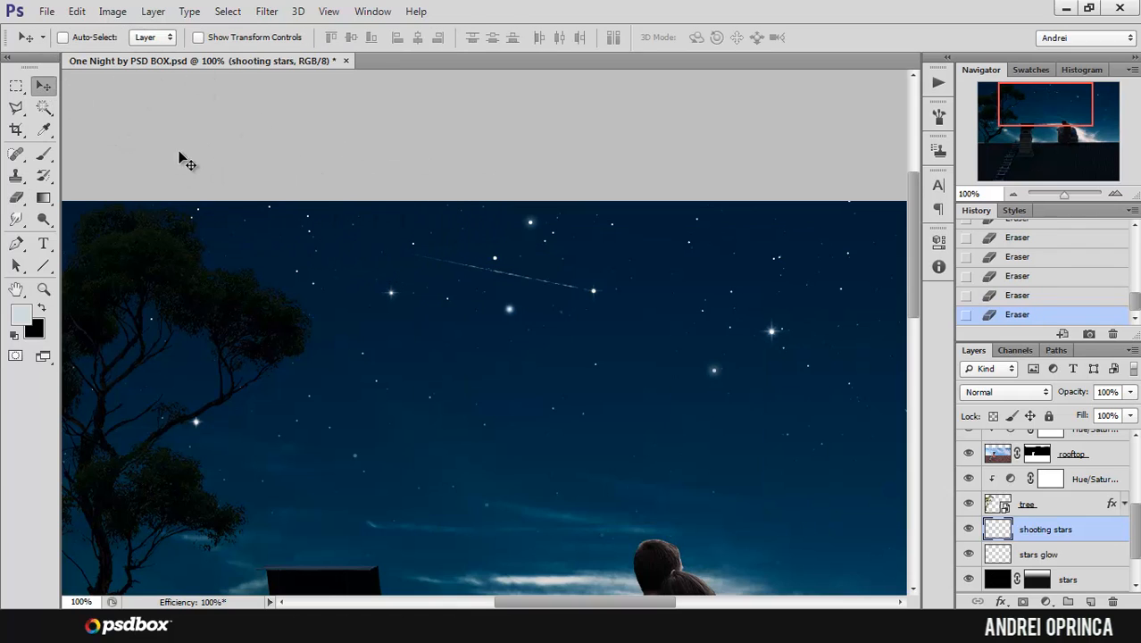
Step: Examine the faded shooting star up close, the dual brush settings and the overall night composition
drag(639, 306, 597, 307)
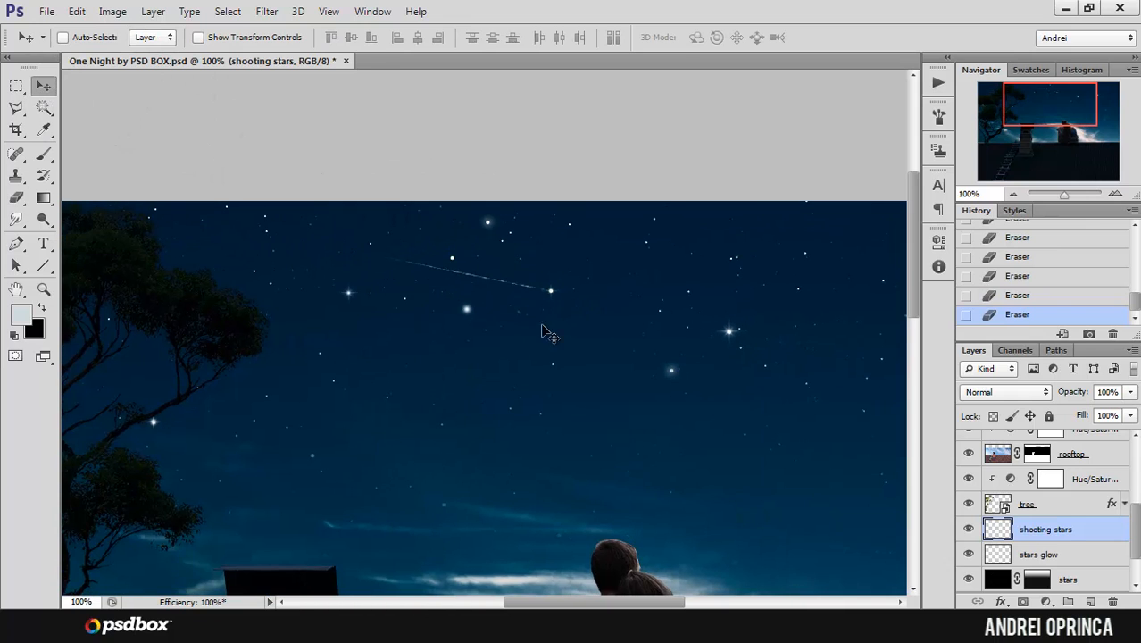
ctrl+click(482, 278)
ctrl+click(482, 279)
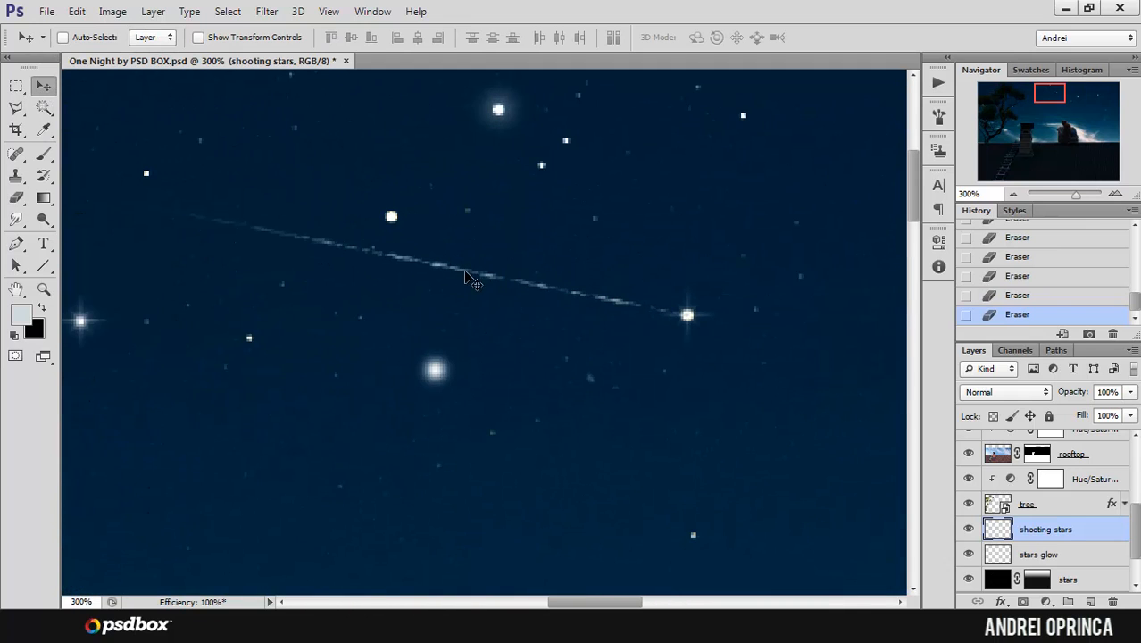
ctrl+alt+click(510, 274)
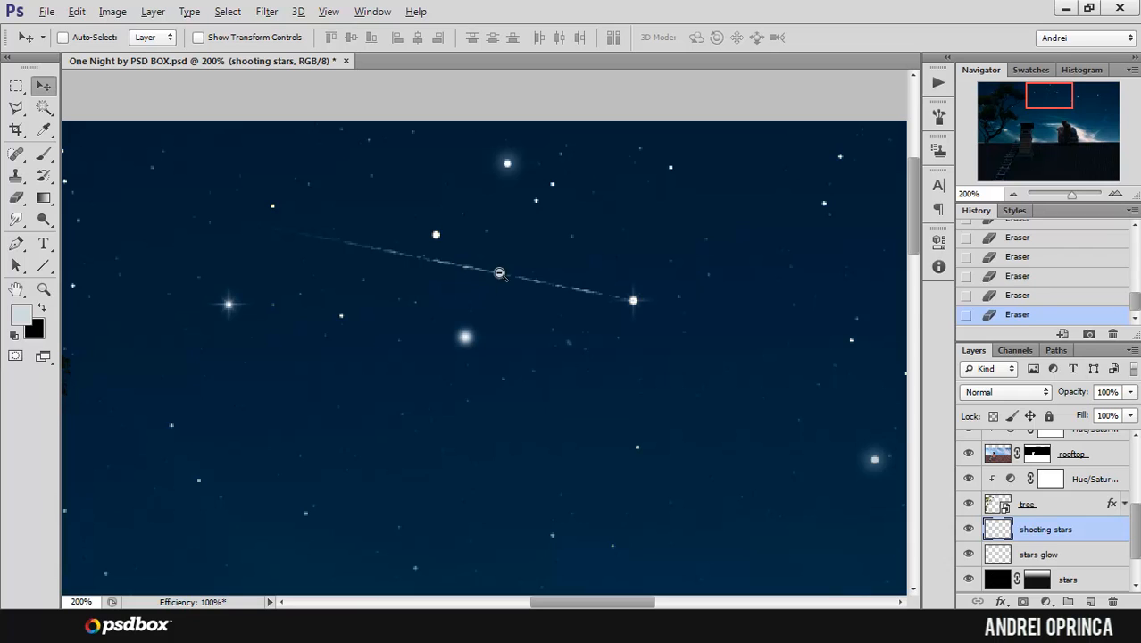
ctrl+alt+click(502, 271)
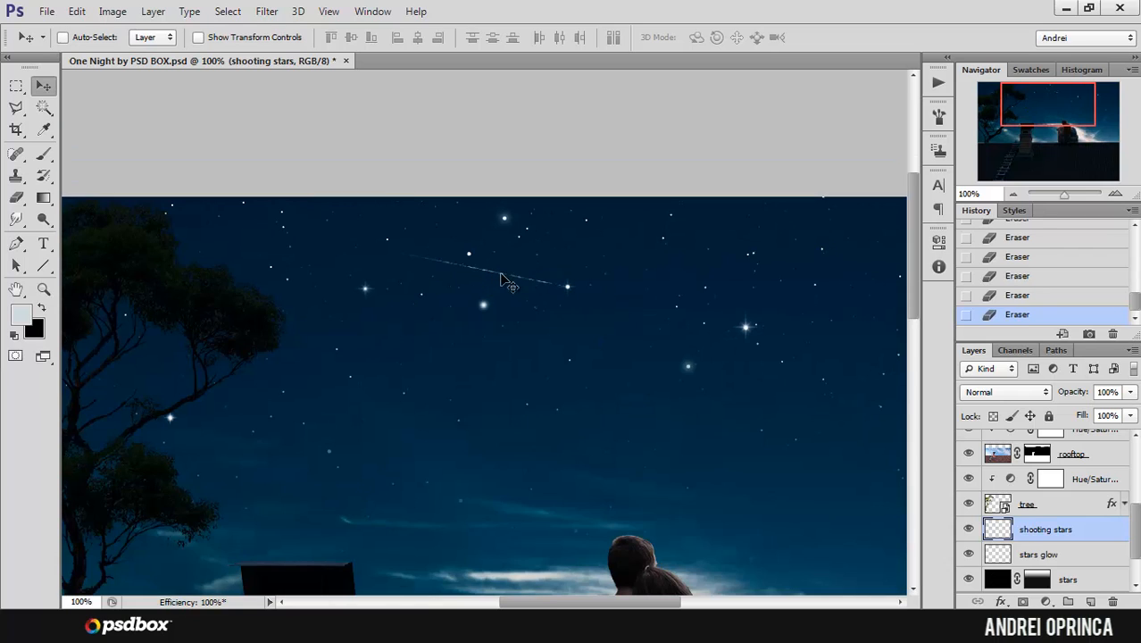
click(938, 115)
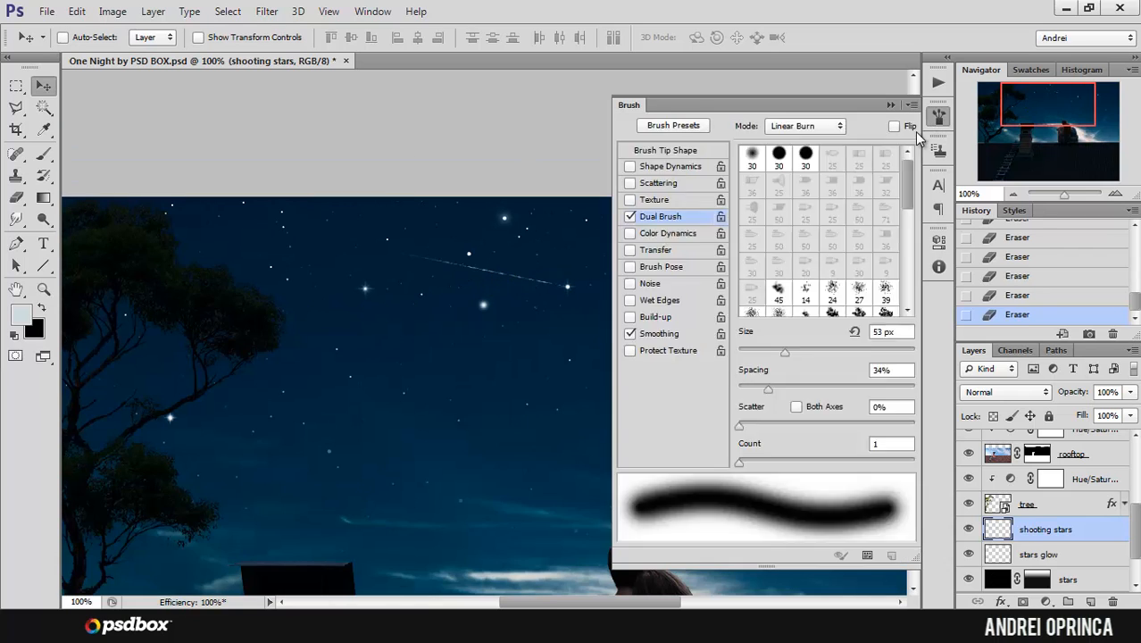
click(891, 105)
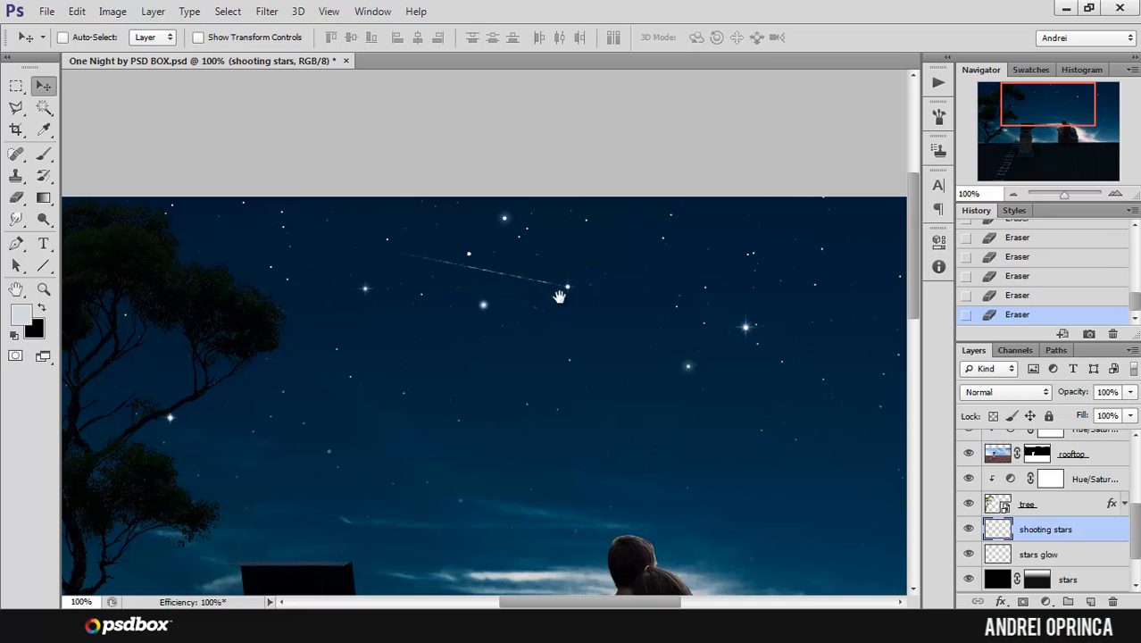
drag(559, 296, 526, 176)
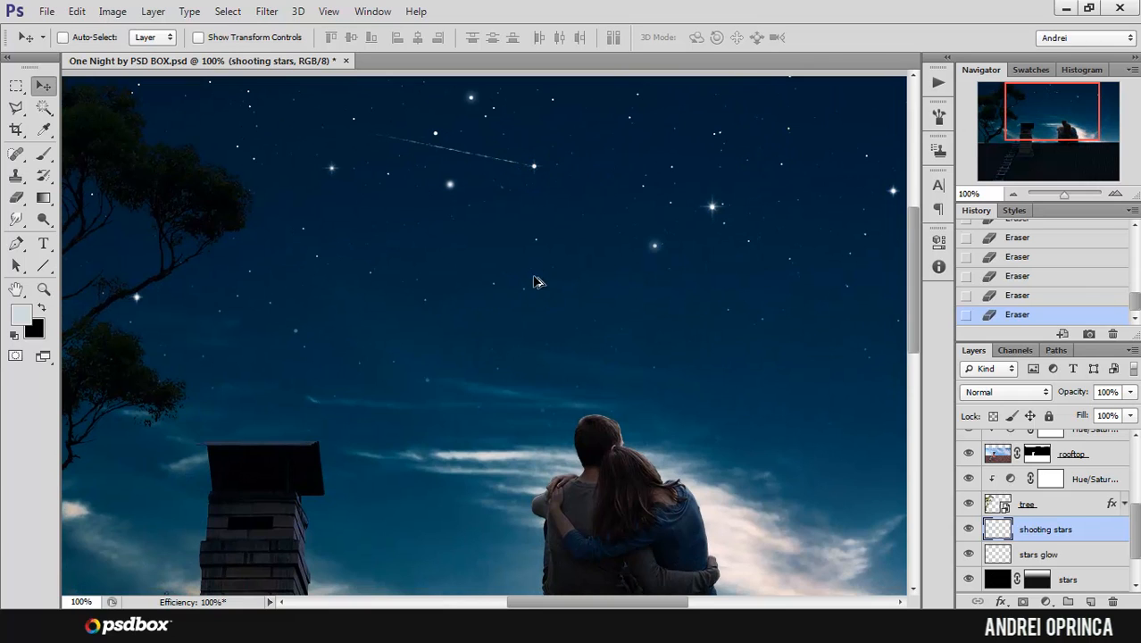
key(ctrl+minus)
drag(592, 305, 563, 245)
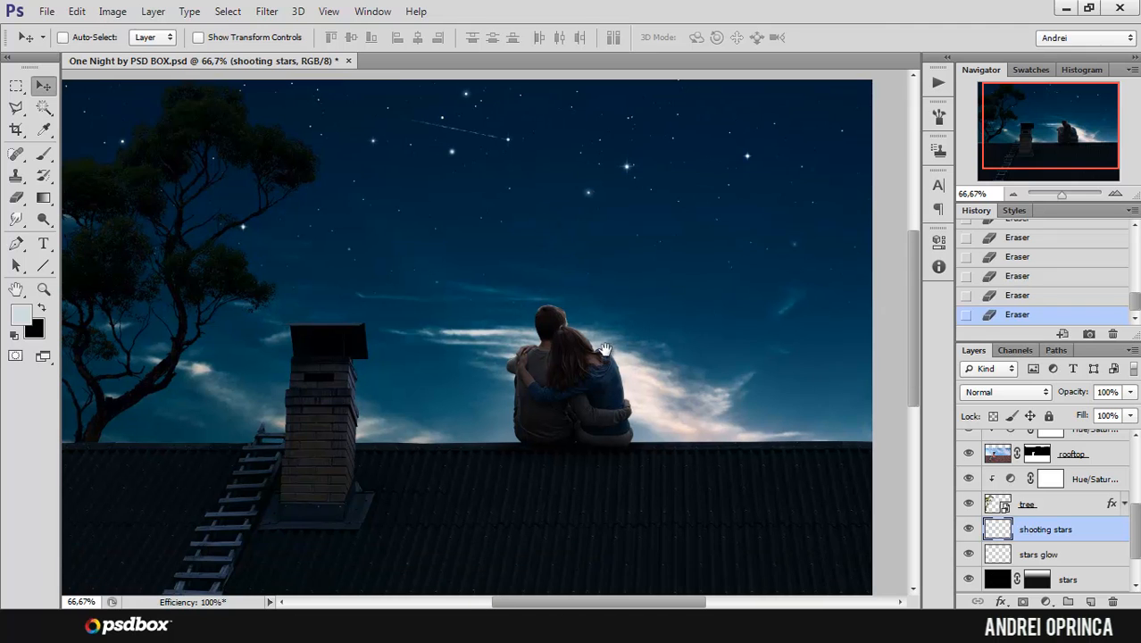
drag(502, 284, 581, 309)
Step: Open the cat stock photo cat_012_by_jin_kstock-d3f611g from the Stock folder
click(46, 11)
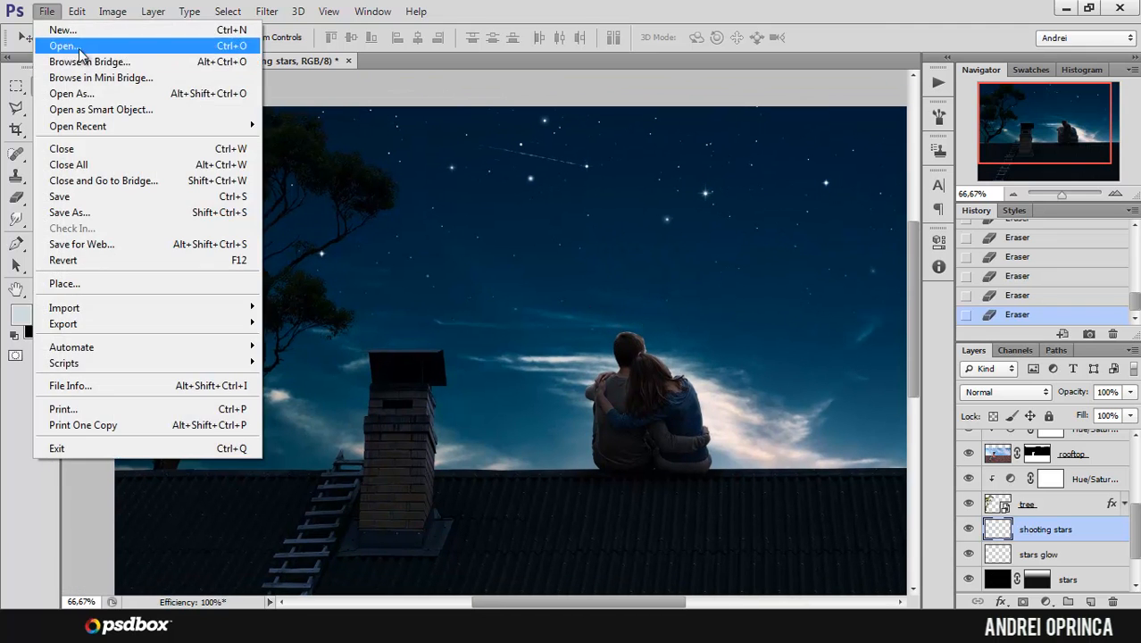
click(40, 41)
click(323, 178)
click(937, 455)
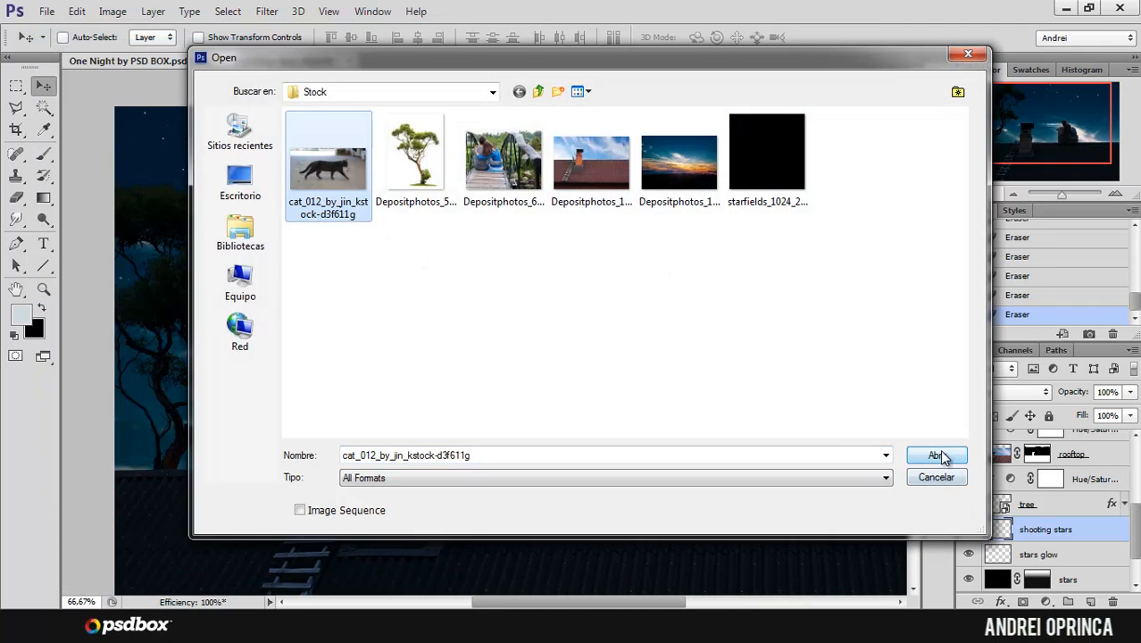
Step: Select the whole black cat, including its legs and tail, with the Quick Selection tool
scroll(614, 282, up, 1)
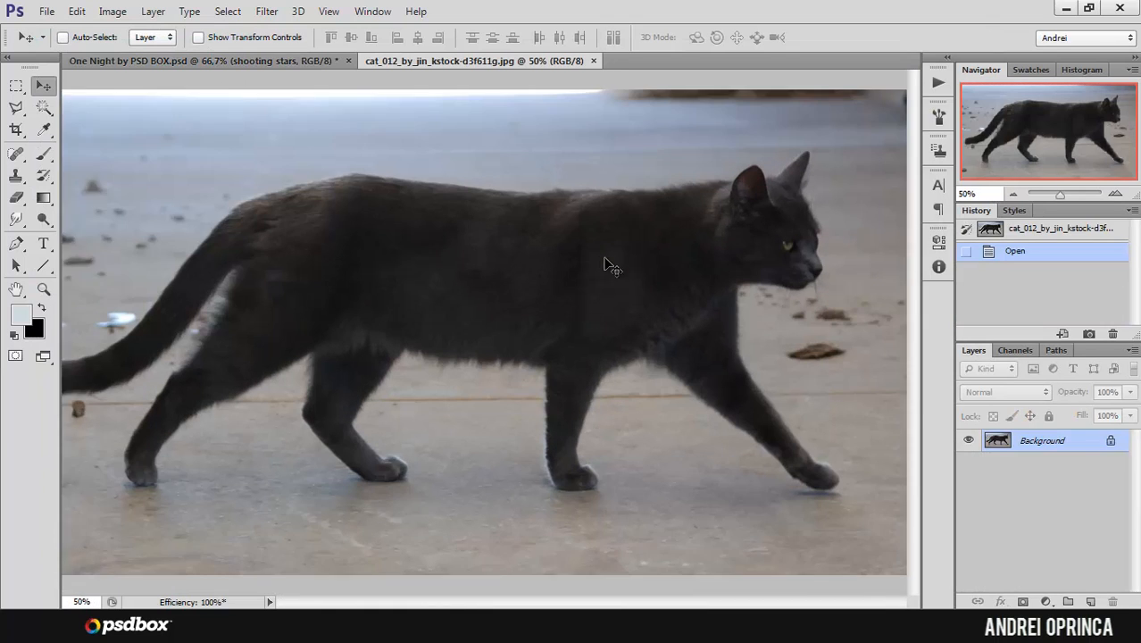
scroll(223, 192, down, 1)
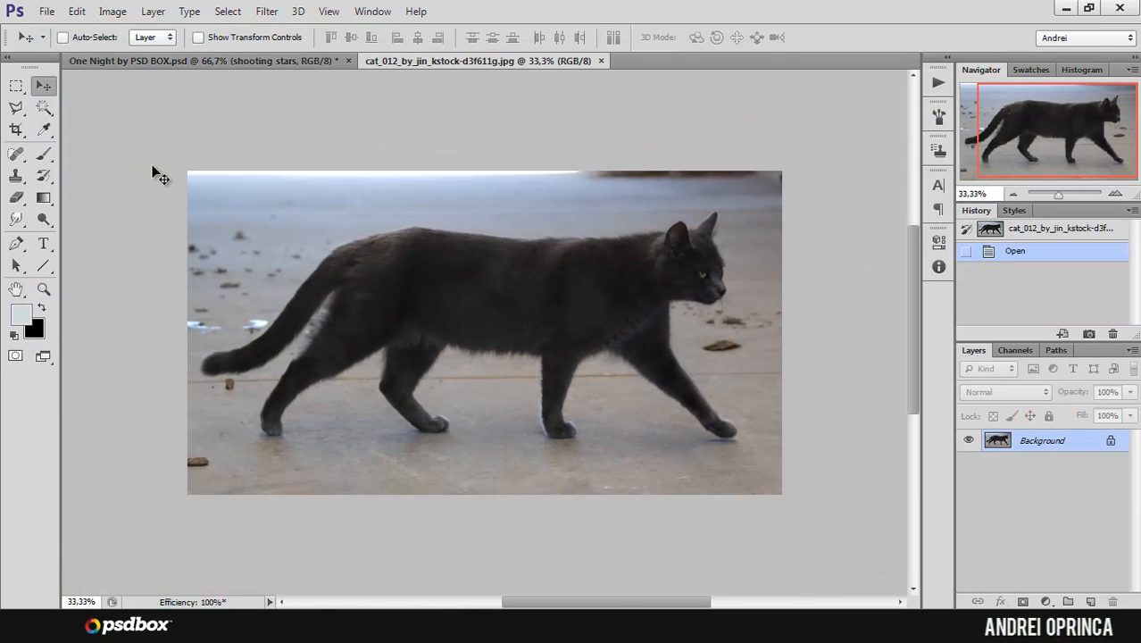
click(44, 107)
click(103, 107)
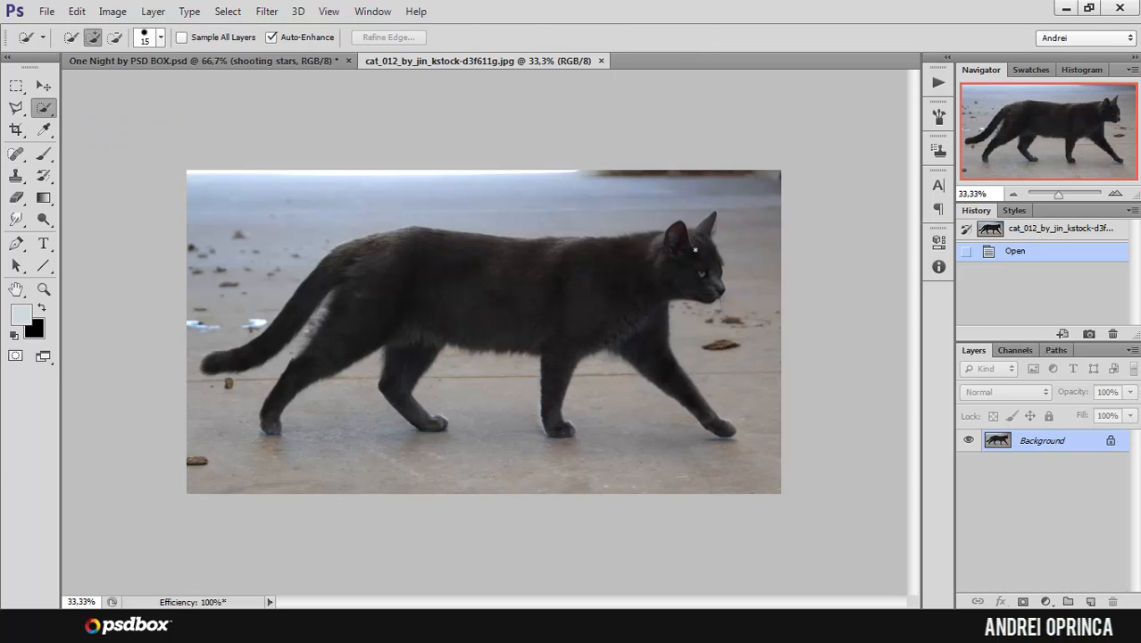
mouse_move(689, 255)
mouse_down()
mouse_move(601, 281)
mouse_move(384, 258)
mouse_up()
Step: Subtract the background gap between the tail and hind leg from the selection with a 25 px brush
scroll(278, 337, up, 2)
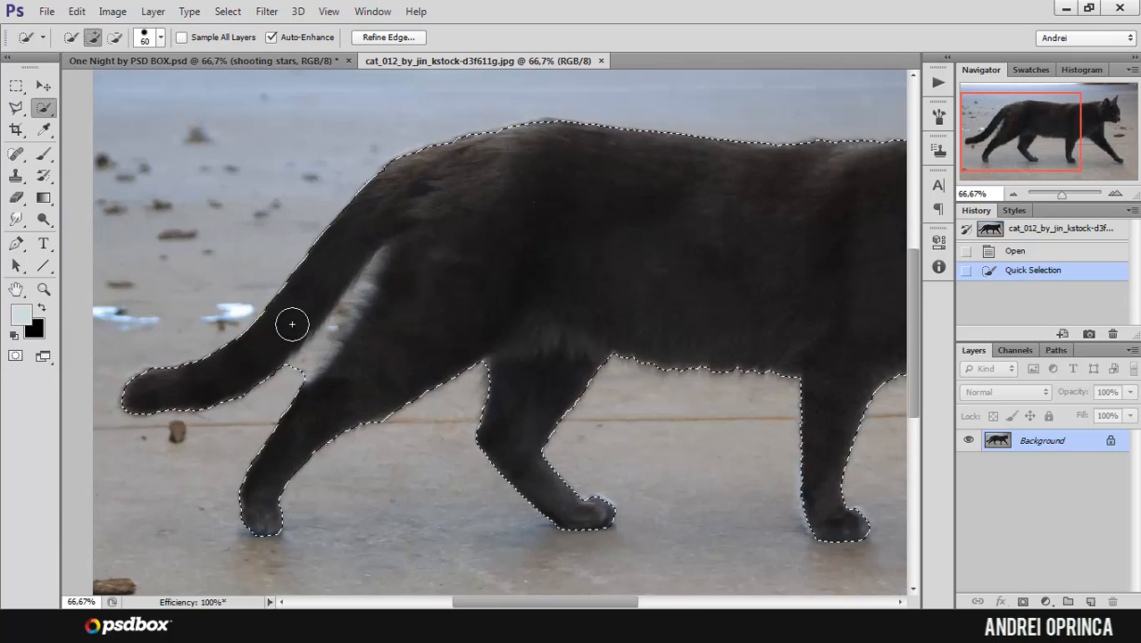
key(bracketleft)
key(bracketleft)
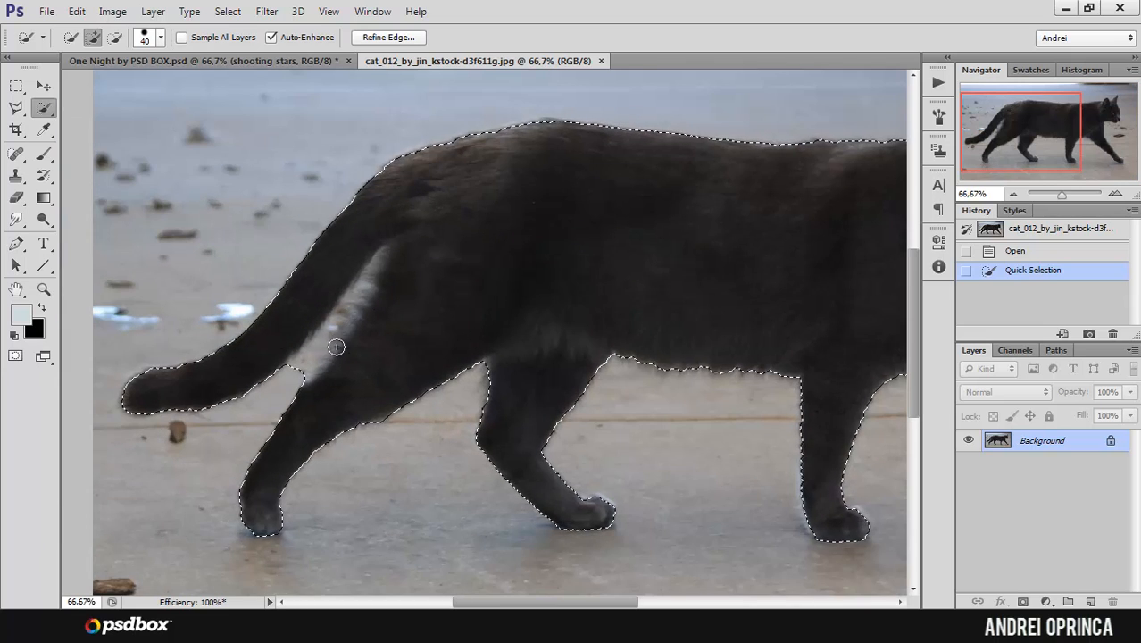
key(bracketleft)
key(bracketleft)
key(bracketleft)
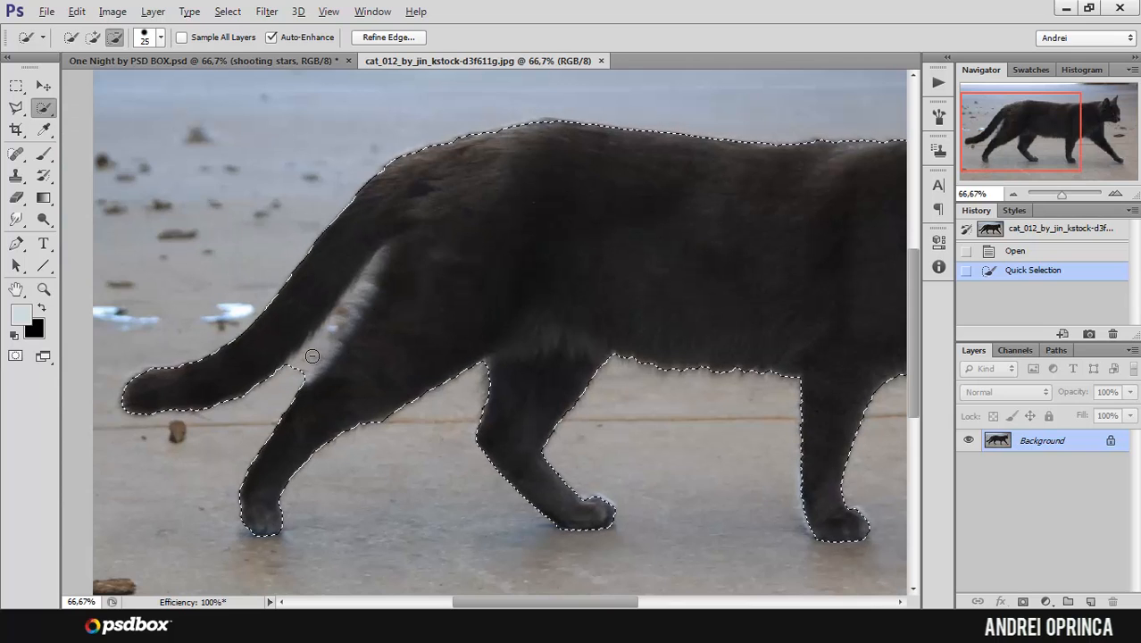
mouse_move(311, 356)
mouse_down()
mouse_move(369, 264)
mouse_move(378, 288)
mouse_move(393, 257)
mouse_up()
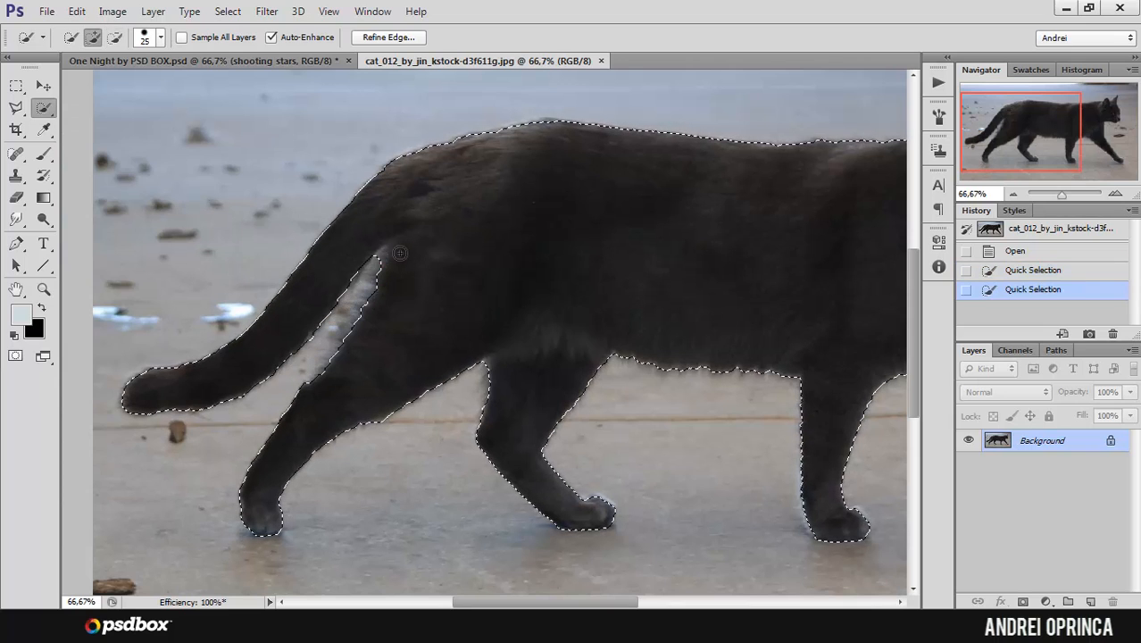
Step: Refine the cat selection's edge with Smooth 51, Feather 4,5 px, Contrast 33% and Shift Edge -20%
alt+click(474, 255)
alt+click(476, 254)
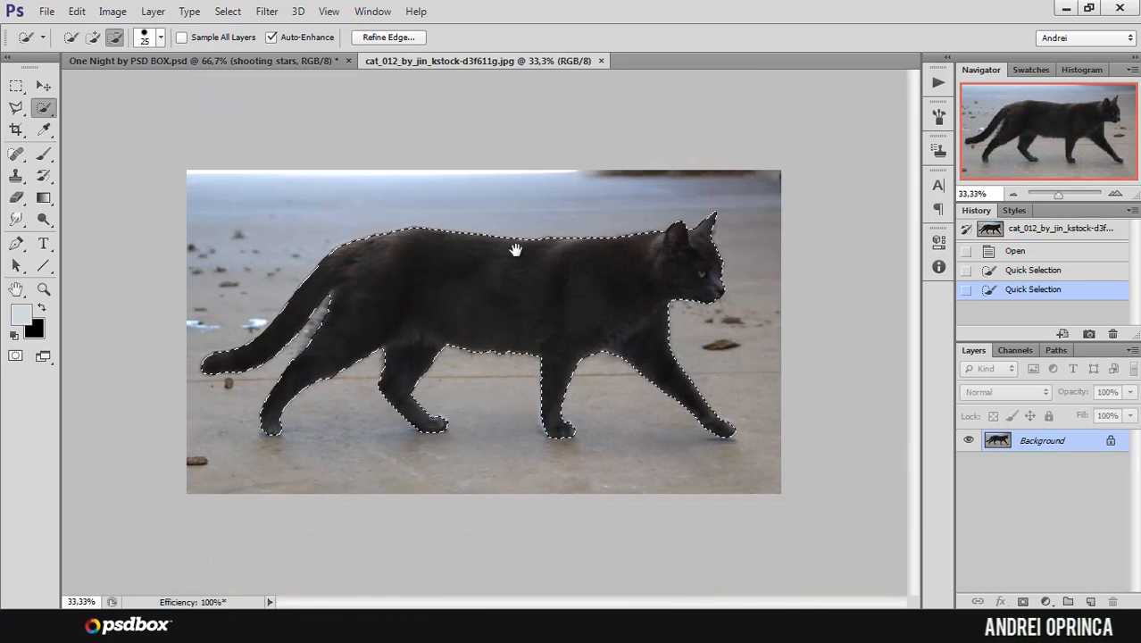
ctrl+click(458, 266)
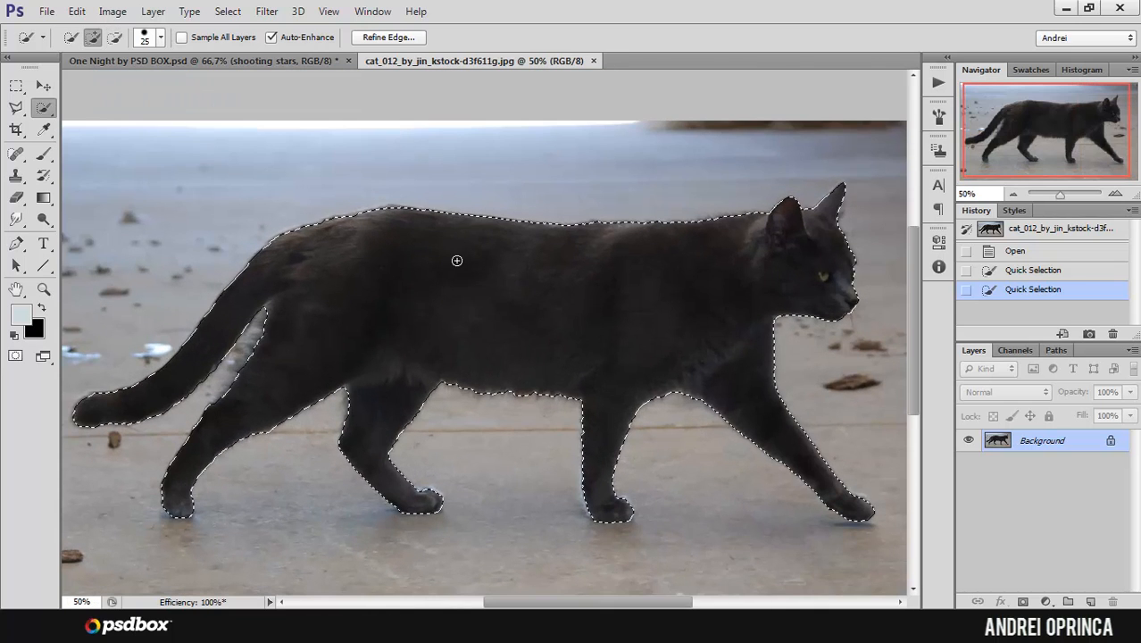
click(399, 37)
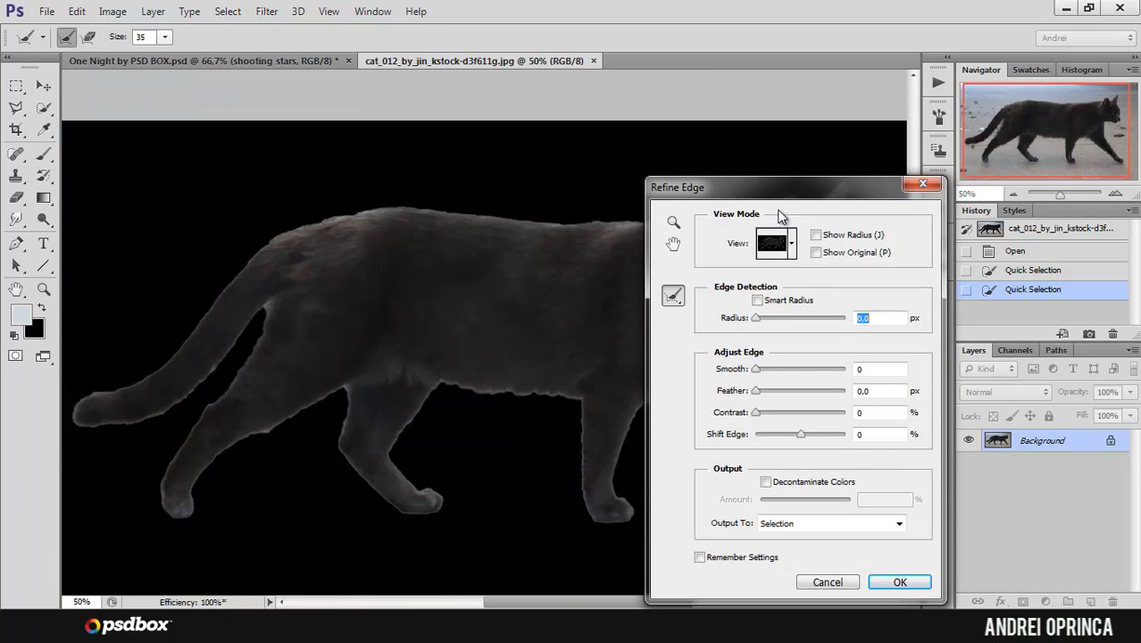
drag(779, 187, 836, 190)
drag(862, 444, 852, 444)
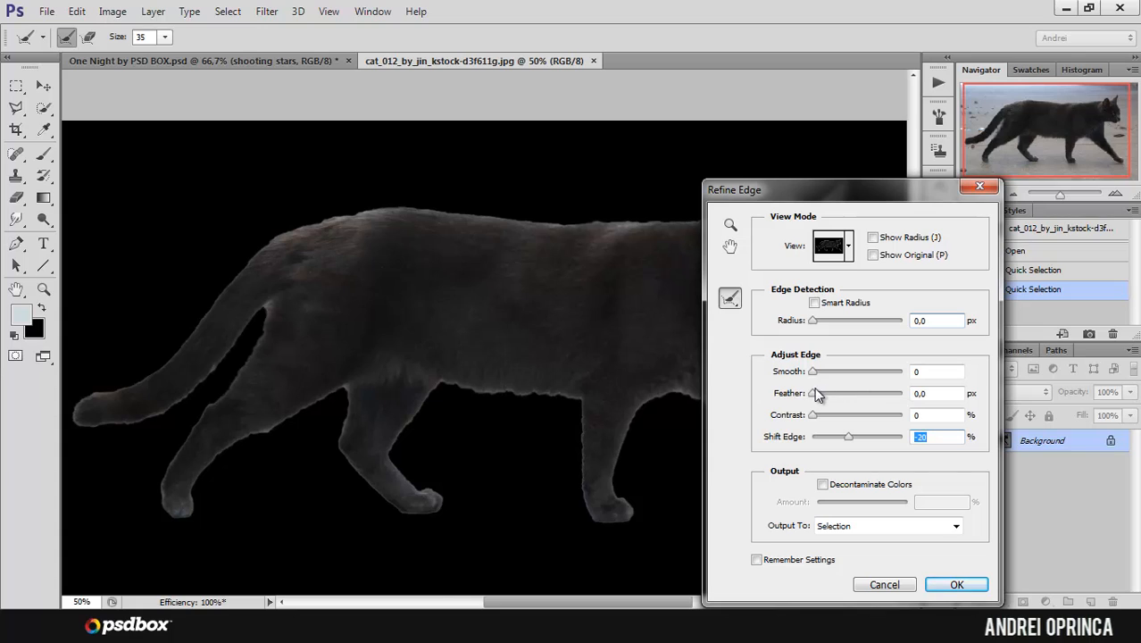
drag(821, 392, 842, 417)
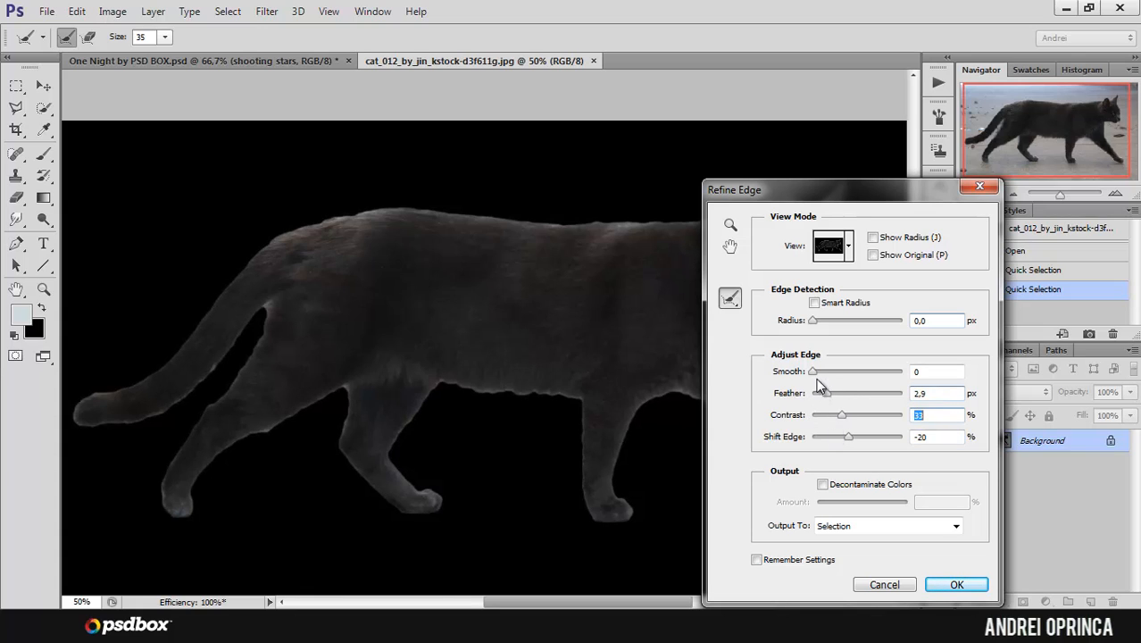
drag(816, 380, 860, 382)
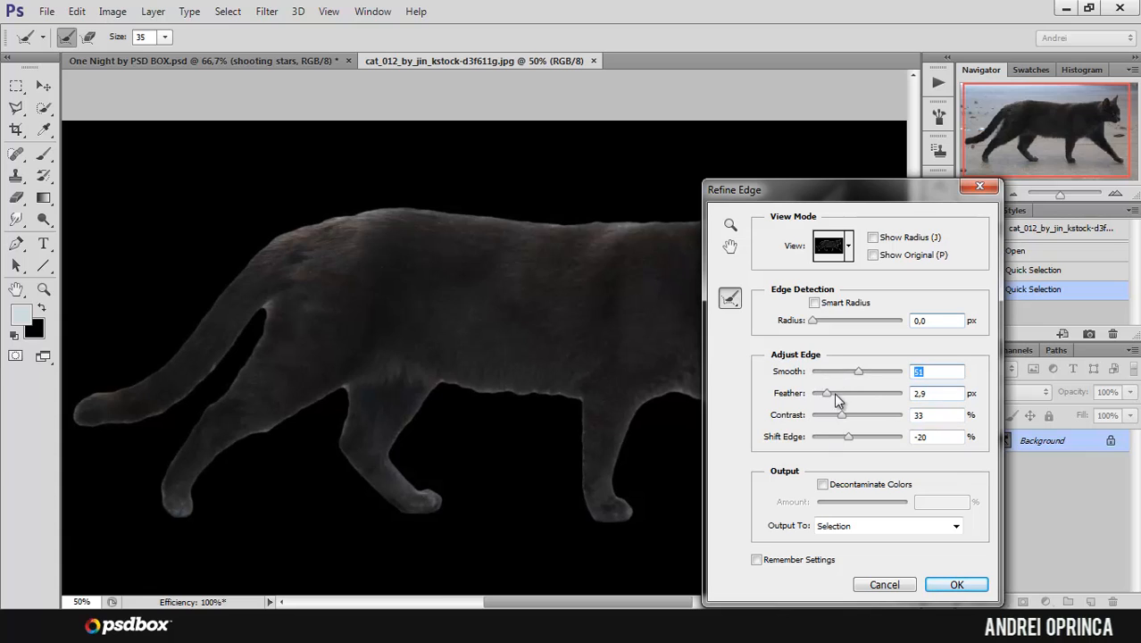
drag(828, 399, 835, 402)
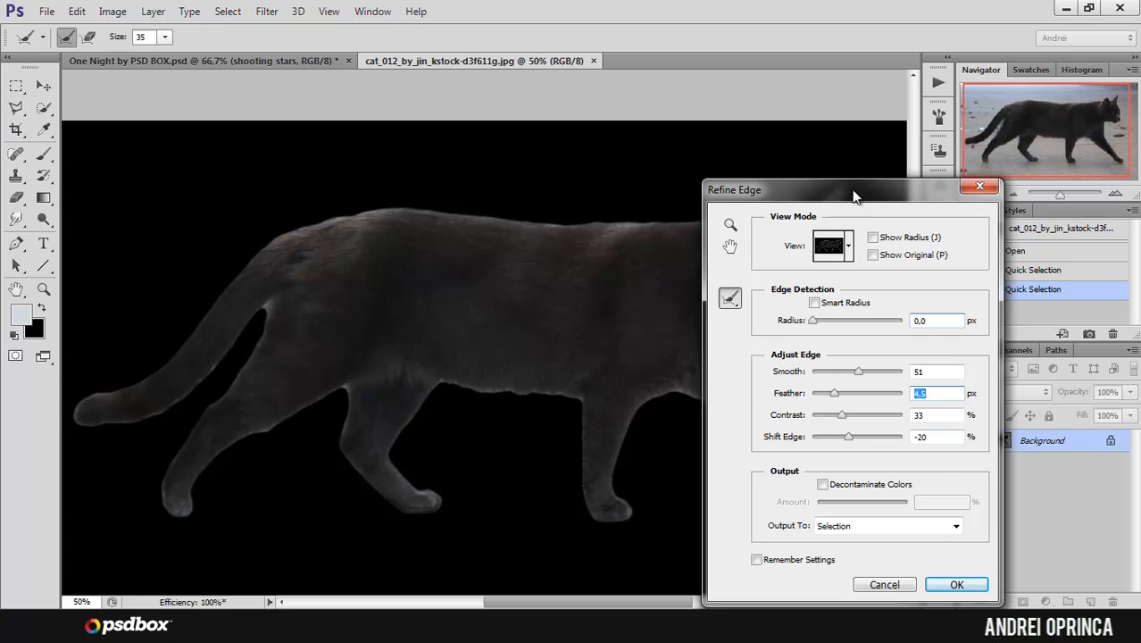
drag(855, 191, 932, 152)
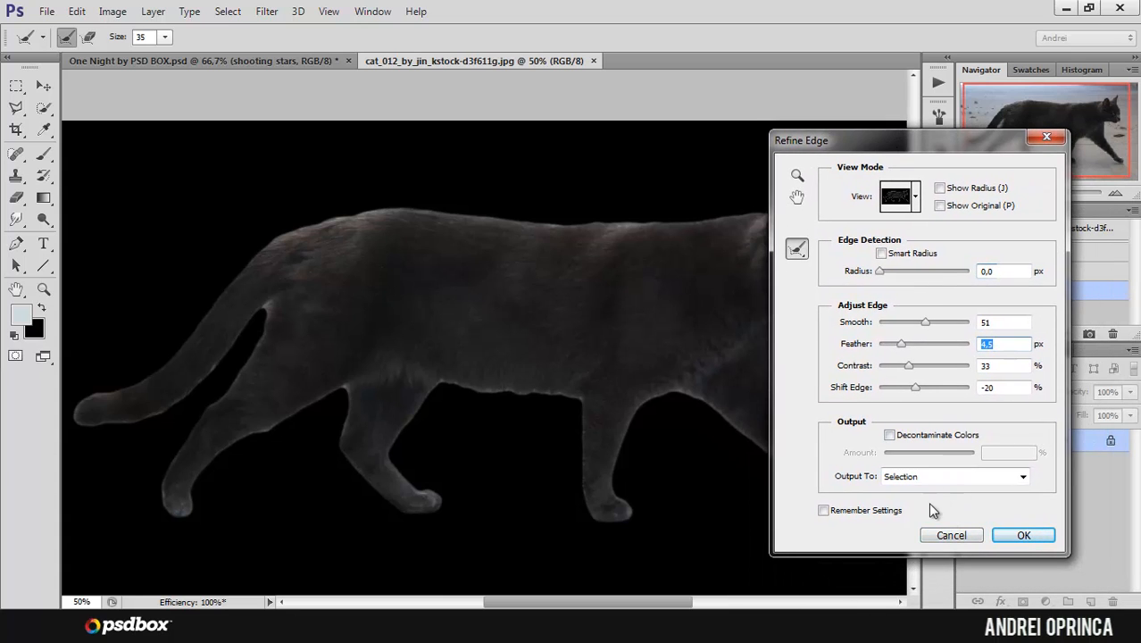
Step: Output the refined cat selection as a layer mask and apply that mask permanently to the layer
click(929, 473)
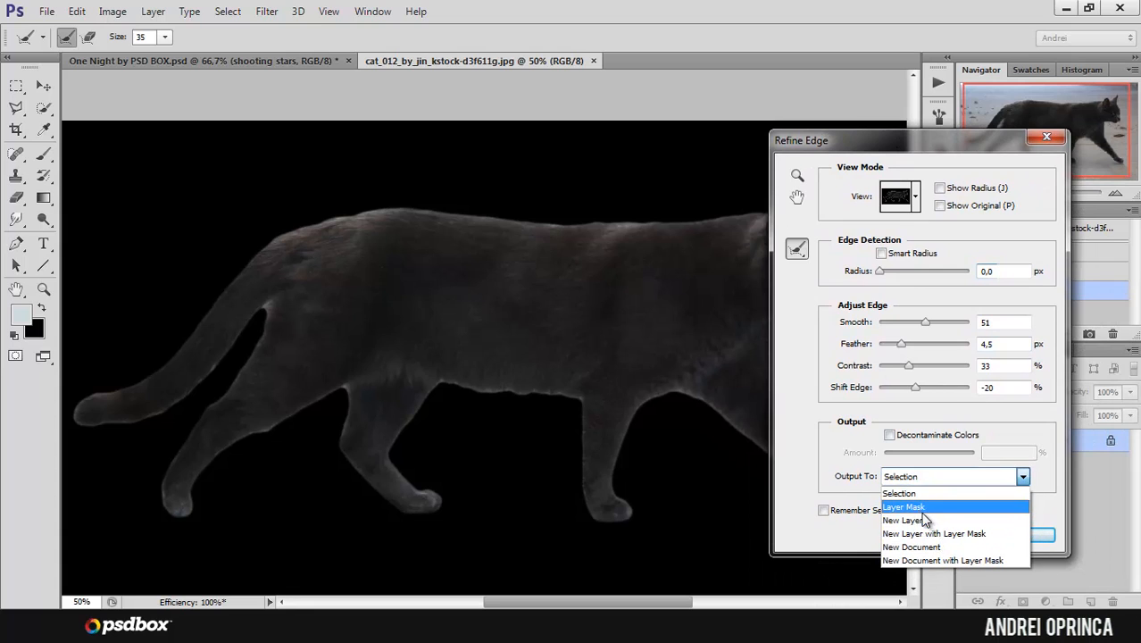
click(919, 509)
click(1022, 535)
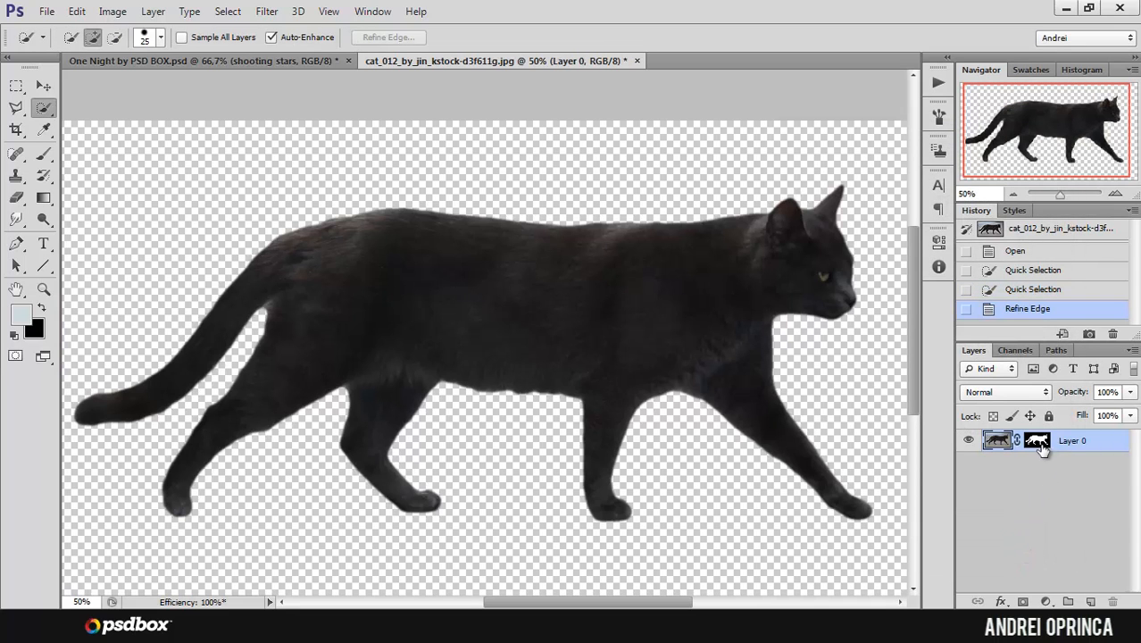
right_click(1042, 449)
click(1030, 318)
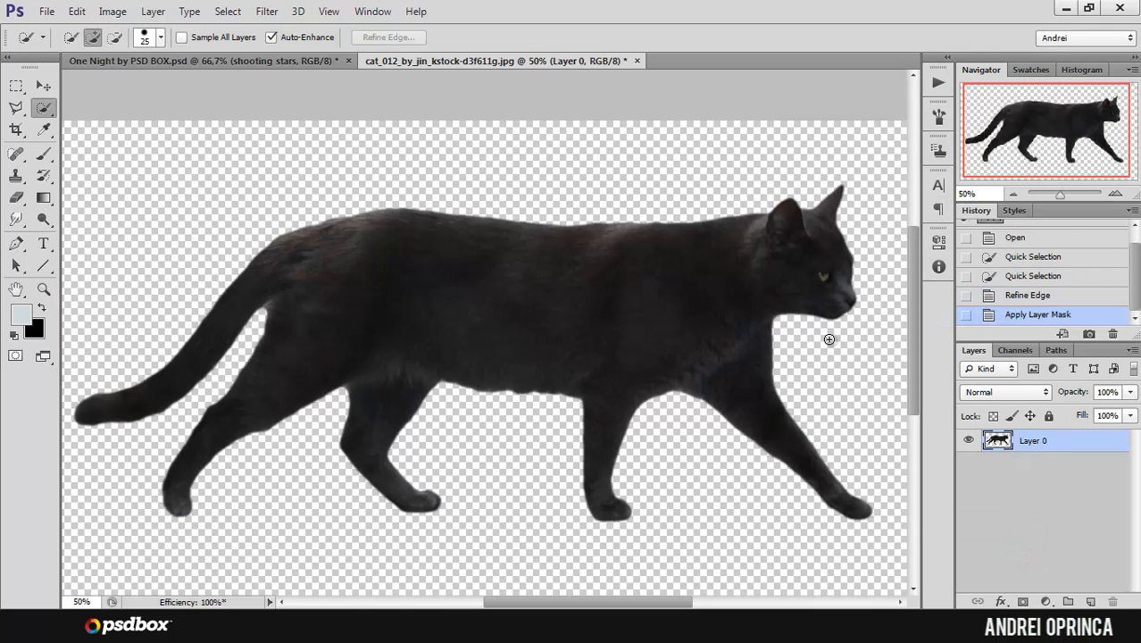
Step: Select the entire canvas of the cut-out cat image and copy it
ctrl+alt+click(724, 282)
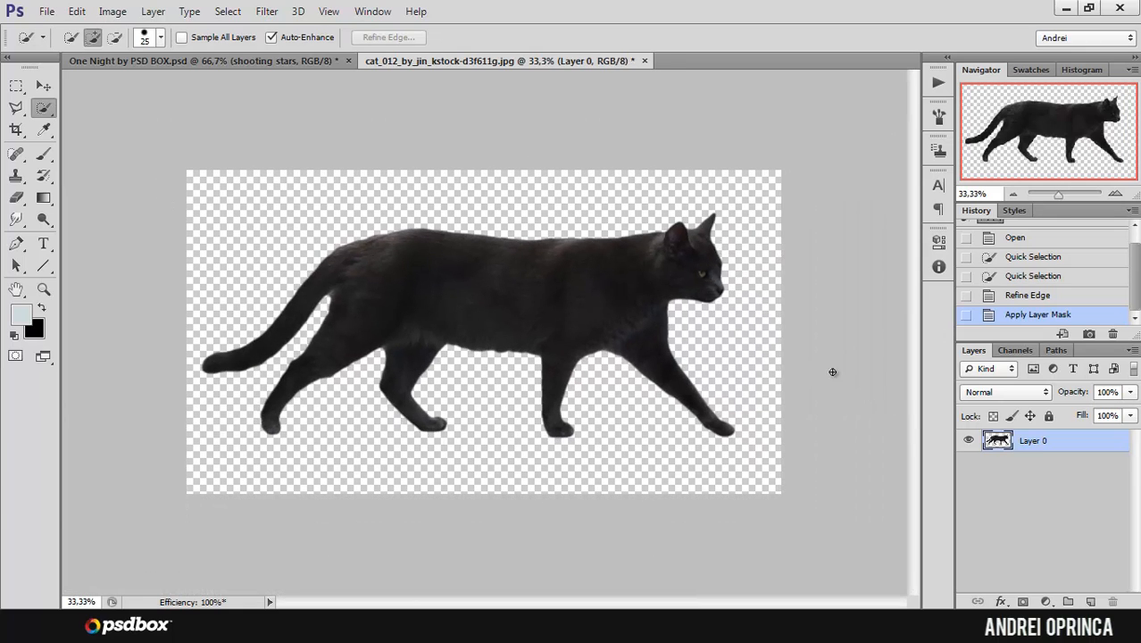
key(ctrl+a)
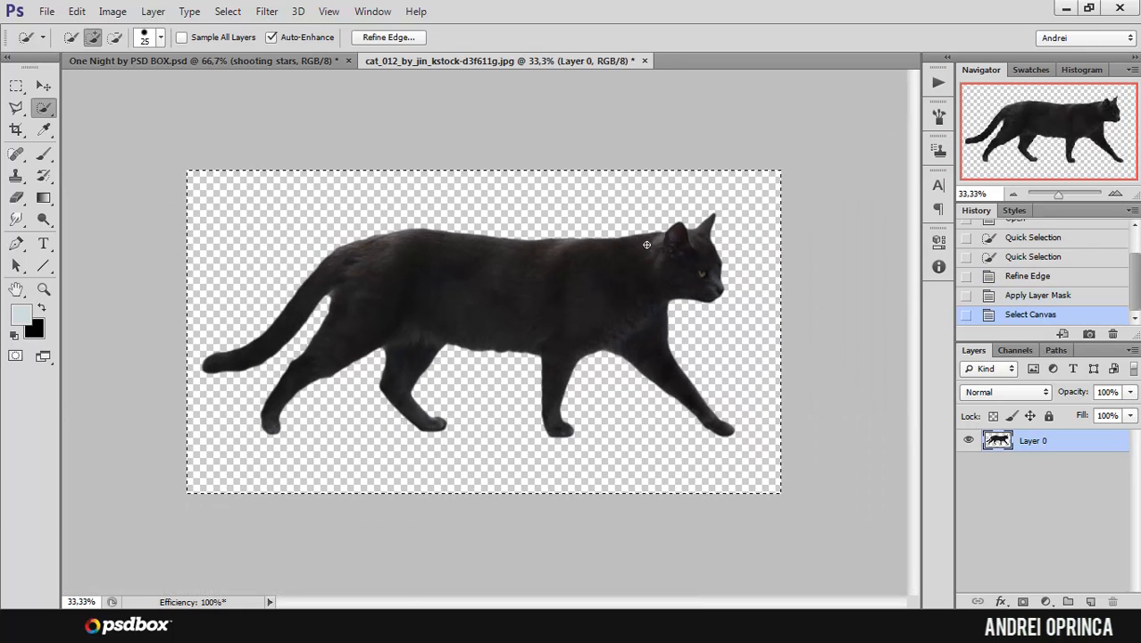
click(77, 11)
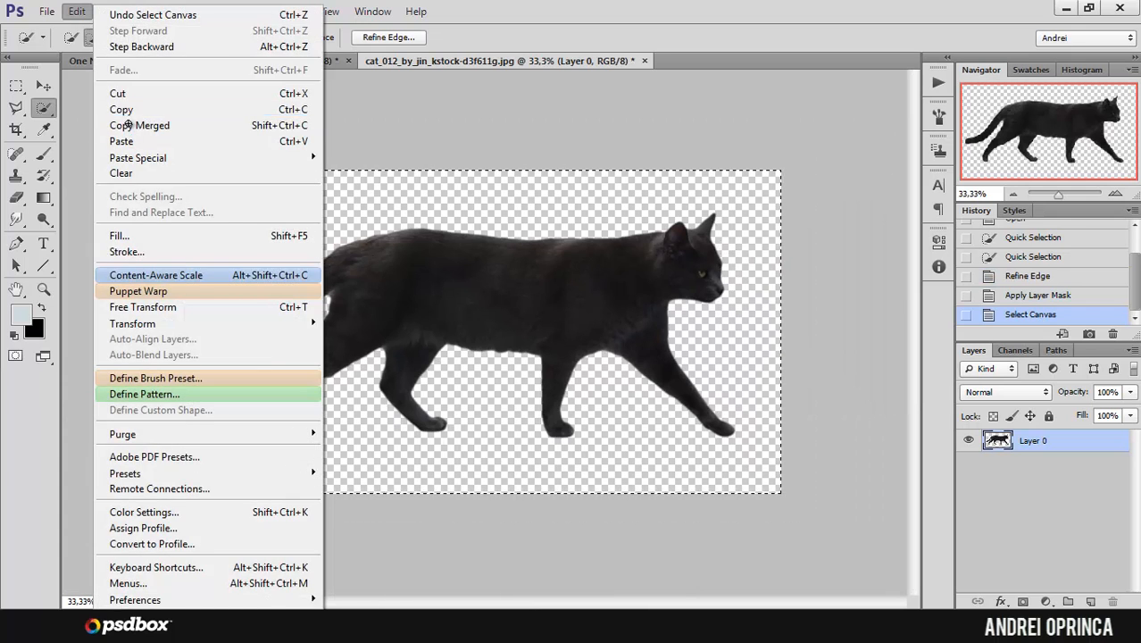
click(125, 126)
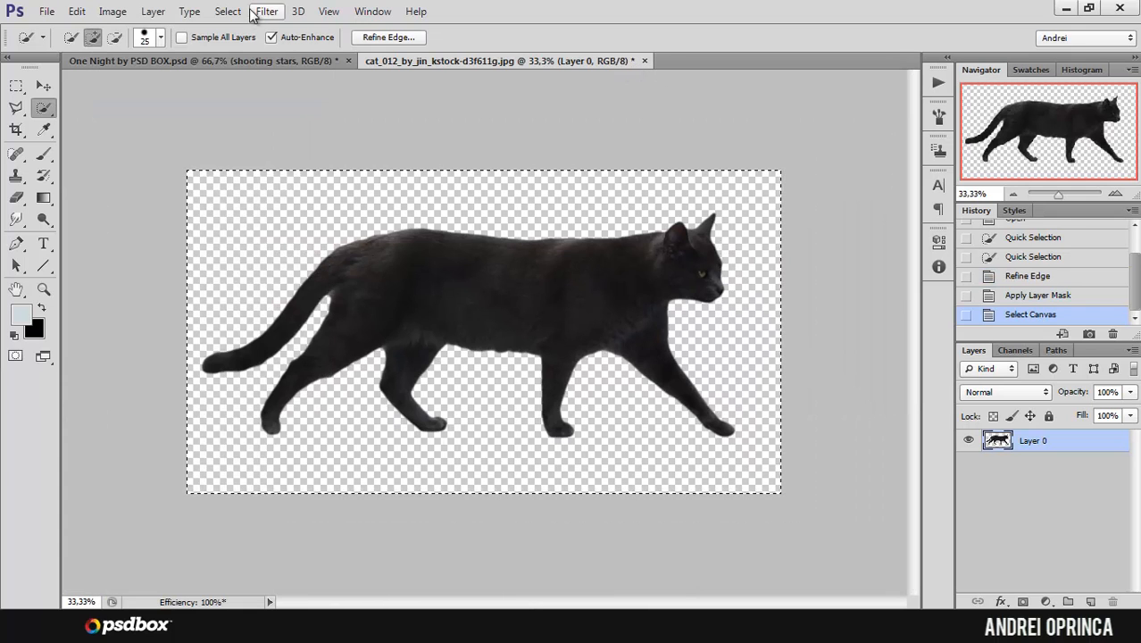
Step: Switch to One Night by PSD BOX.psd and rename the Gradient Map 1 layer as Night grad map
click(258, 59)
scroll(1108, 553, up, 4)
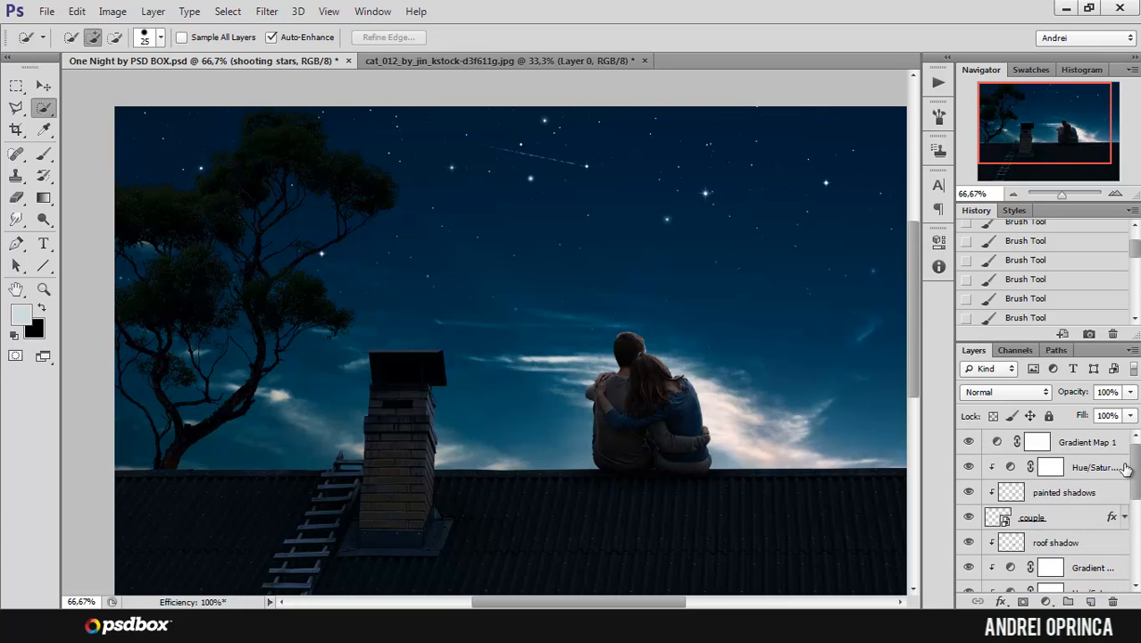
click(967, 442)
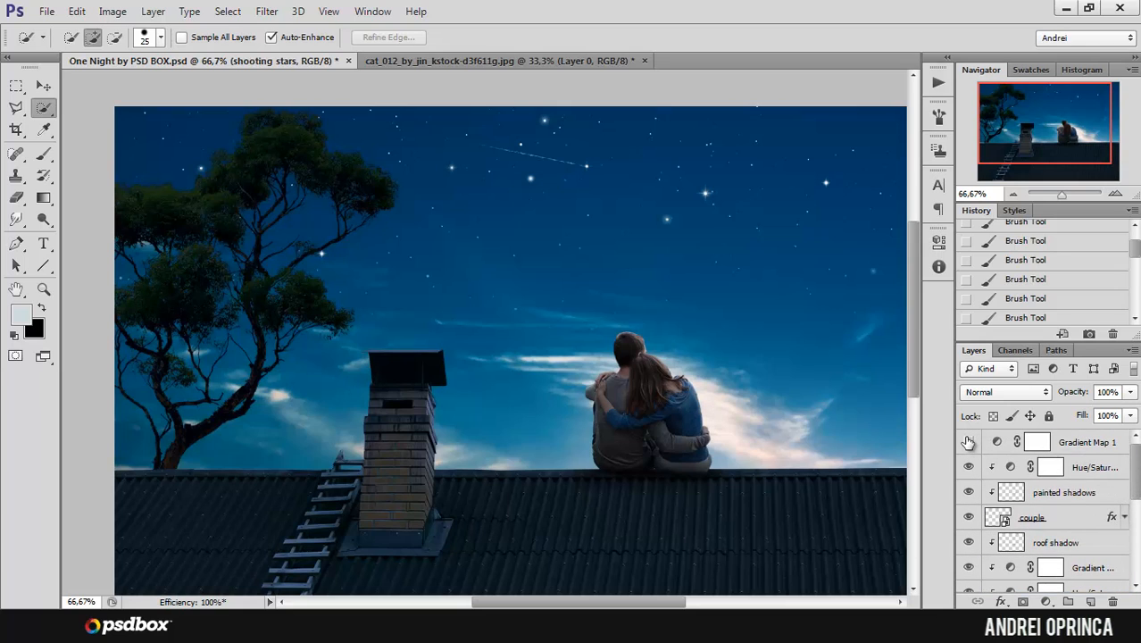
click(968, 442)
double_click(1082, 443)
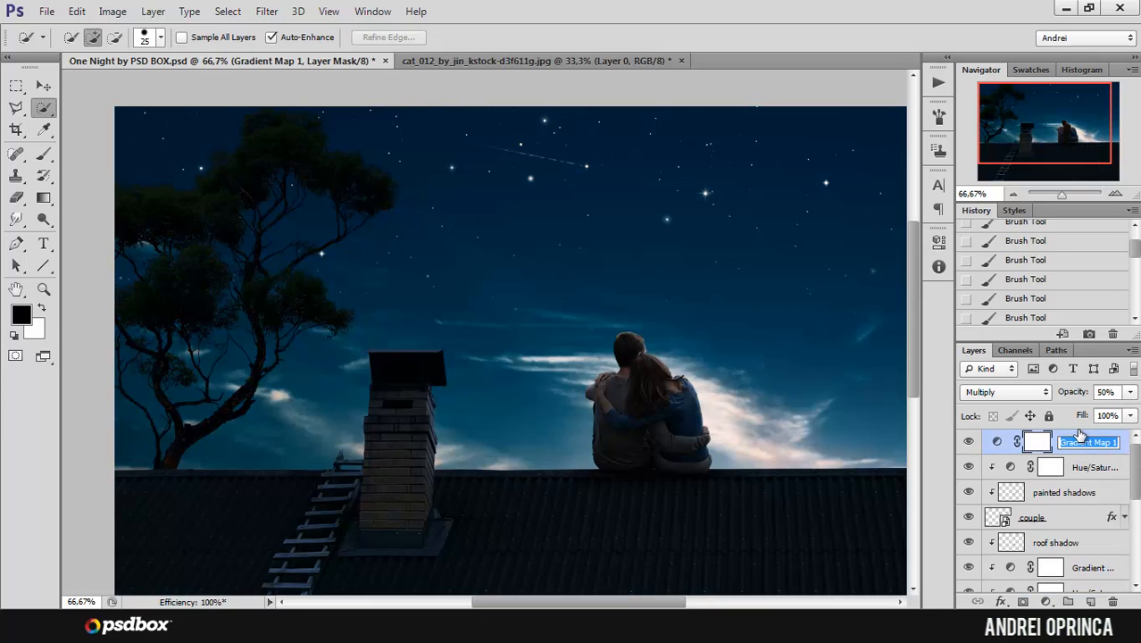
text(Night grad map)
key(Return)
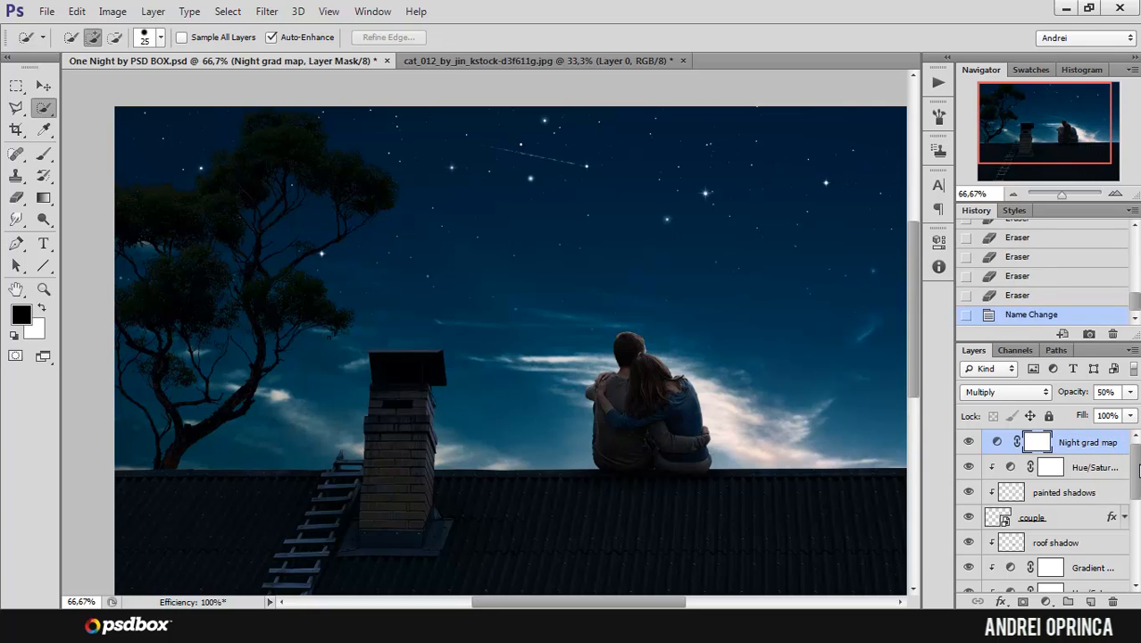
Step: Paste the copied cat as a new layer directly beneath Night grad map, above the couple's Hue/Saturation adjustment
scroll(1098, 491, down, 1)
scroll(1098, 490, up, 1)
click(1097, 473)
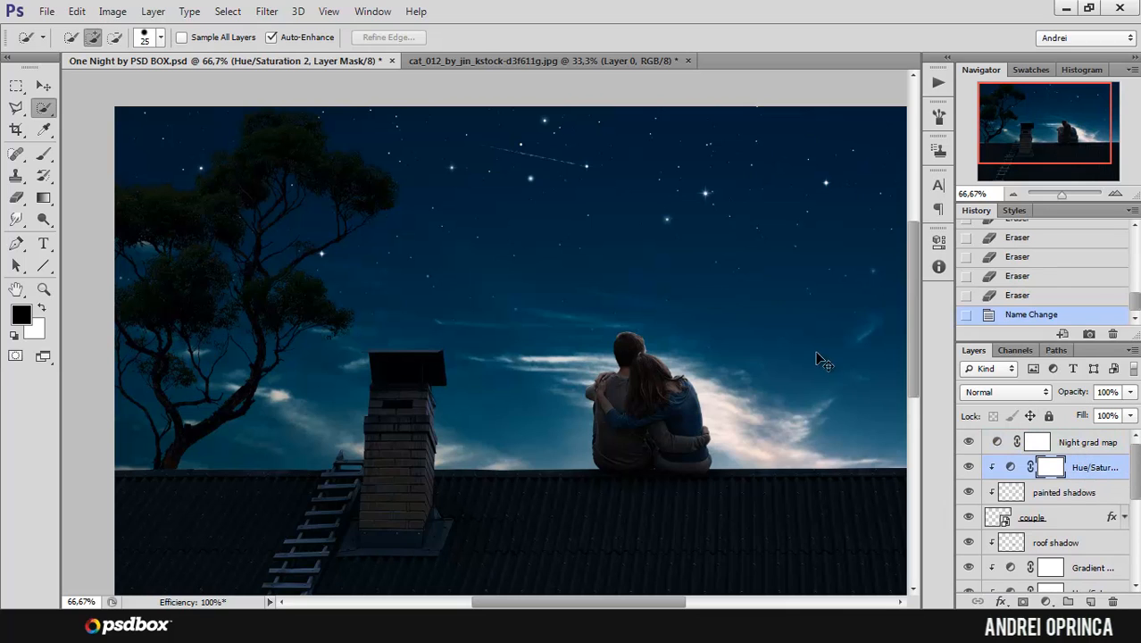
key(ctrl+v)
drag(803, 314, 715, 333)
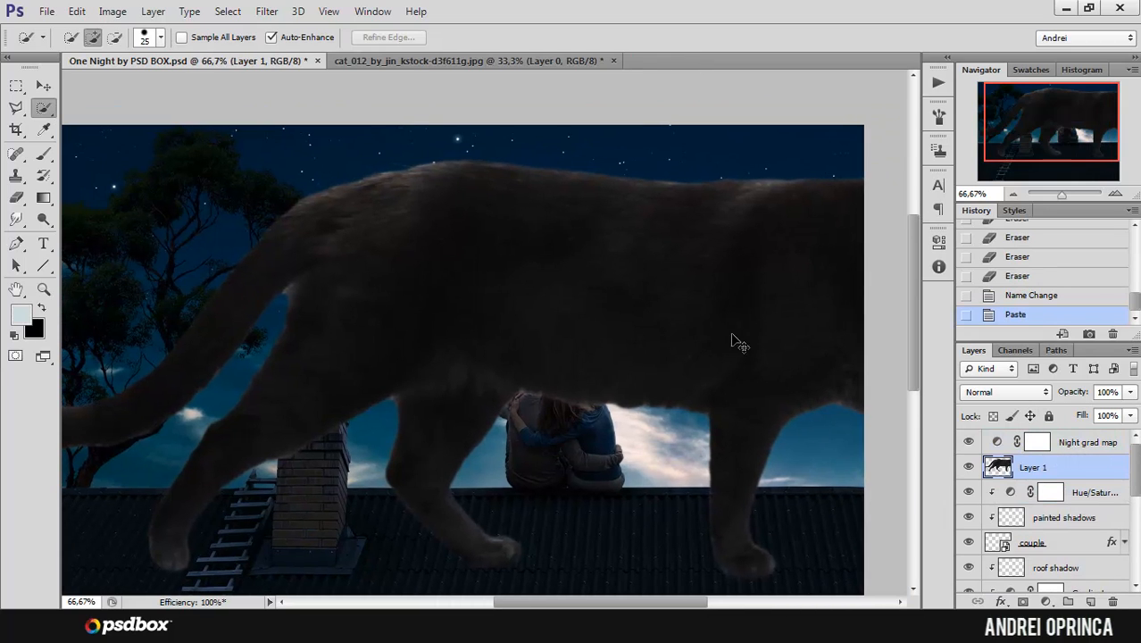
Step: Scale the pasted cat down to about 10% and place it on the roof just right of the couple
key(ctrl+t)
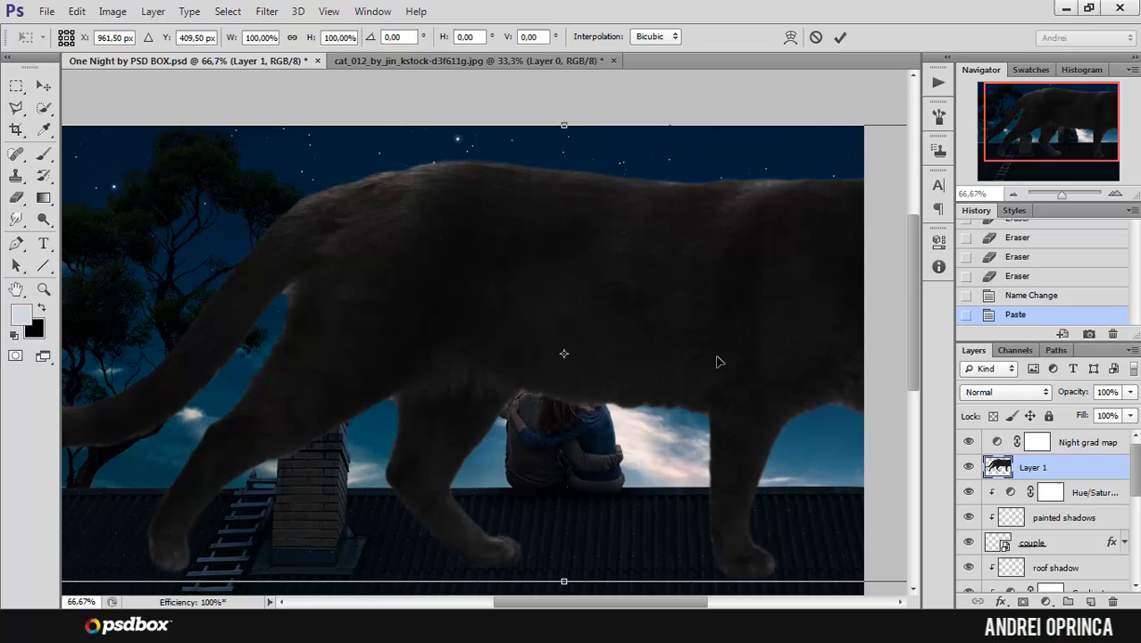
alt+click(617, 219)
alt+click(613, 224)
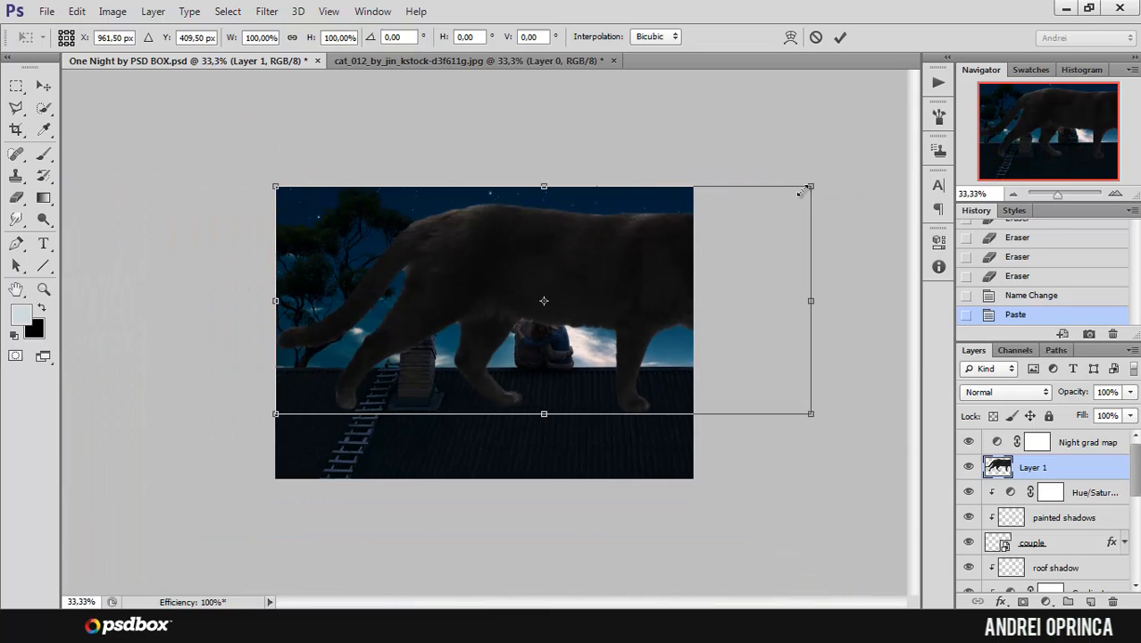
drag(803, 191, 585, 328)
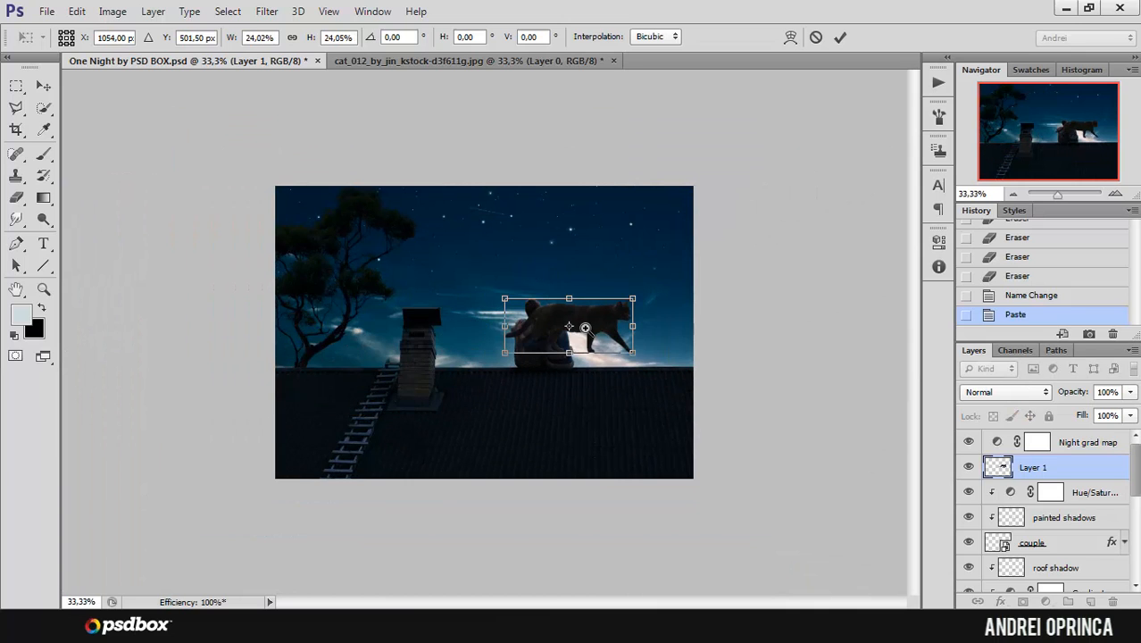
ctrl+click(585, 329)
ctrl+click(572, 330)
drag(750, 265, 572, 247)
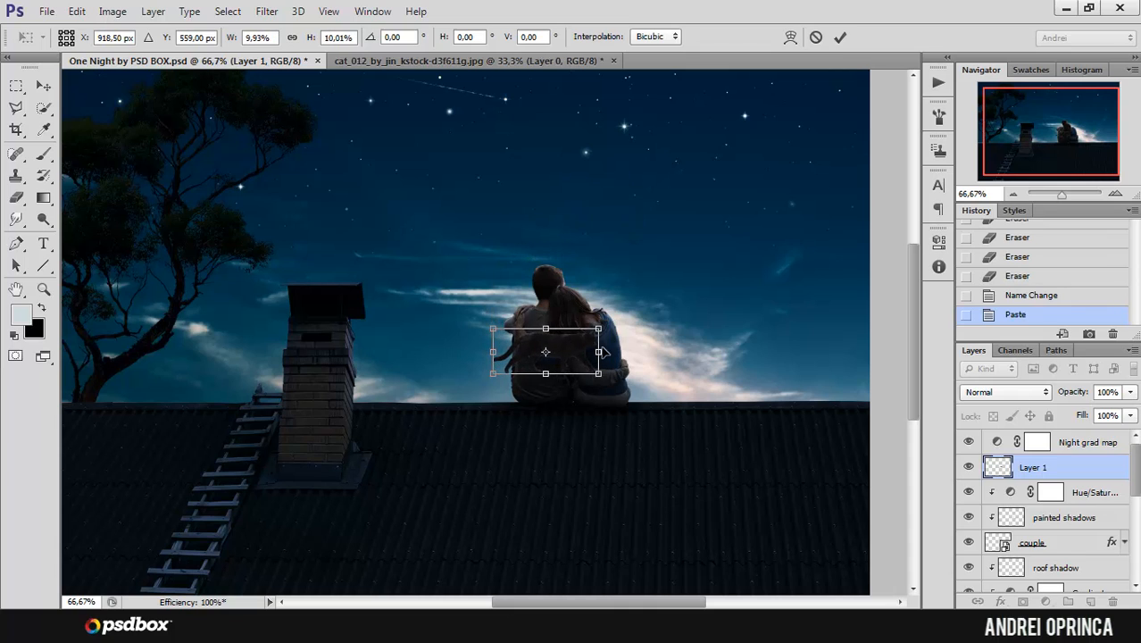
drag(574, 351, 705, 373)
ctrl+click(758, 375)
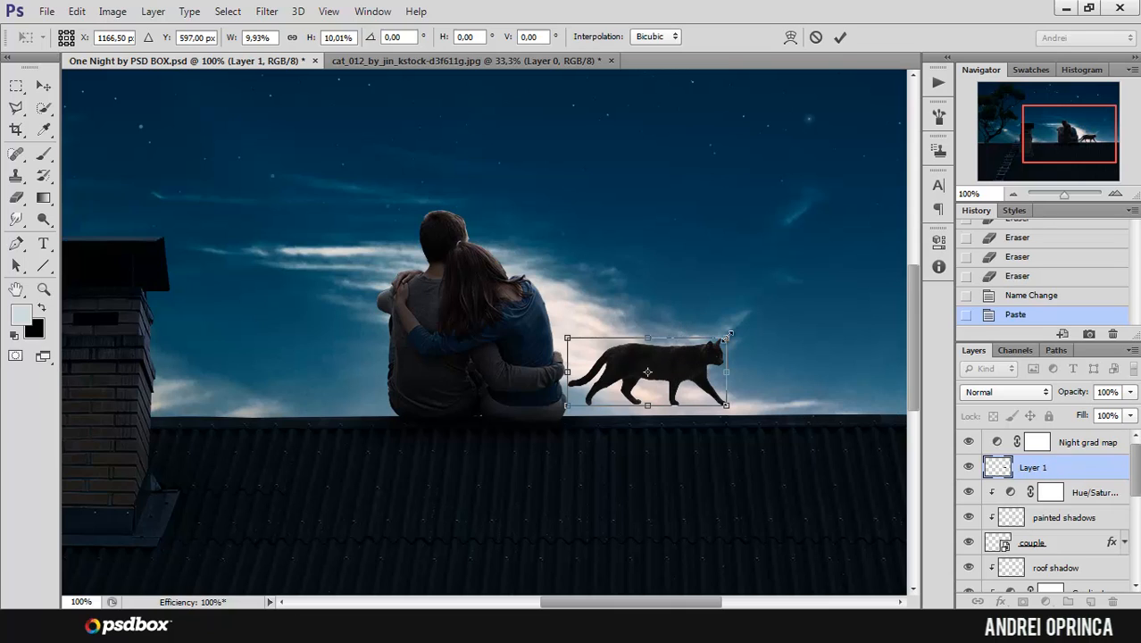
Step: Flip the cat horizontally to face the couple and shrink it to about 7.5% on the roof ridge
right_click(701, 362)
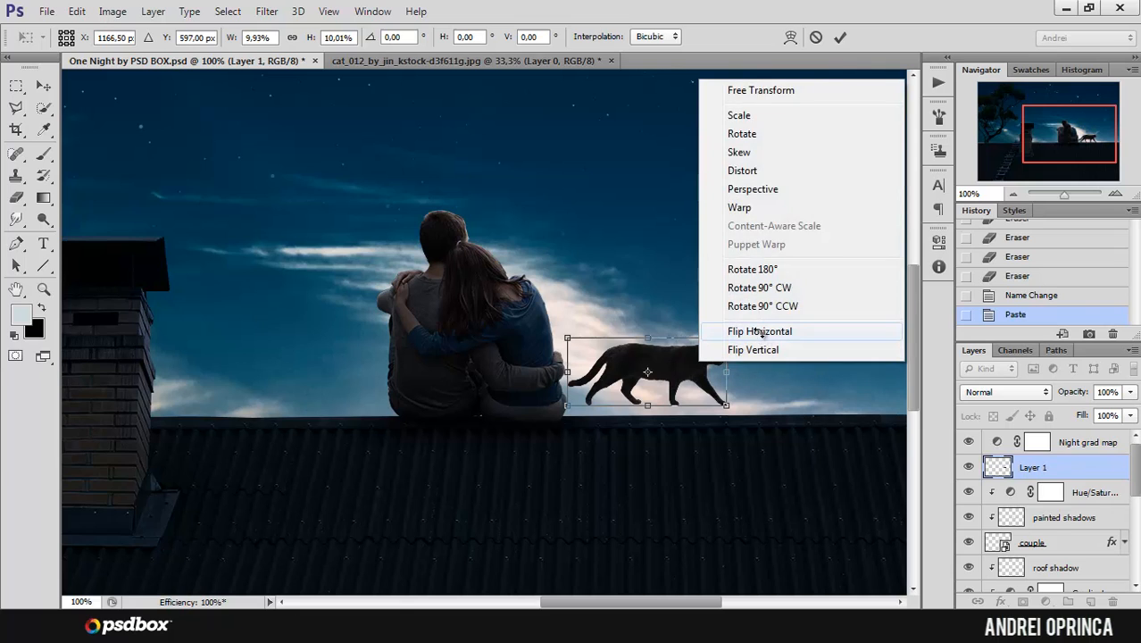
click(762, 326)
drag(758, 370, 719, 392)
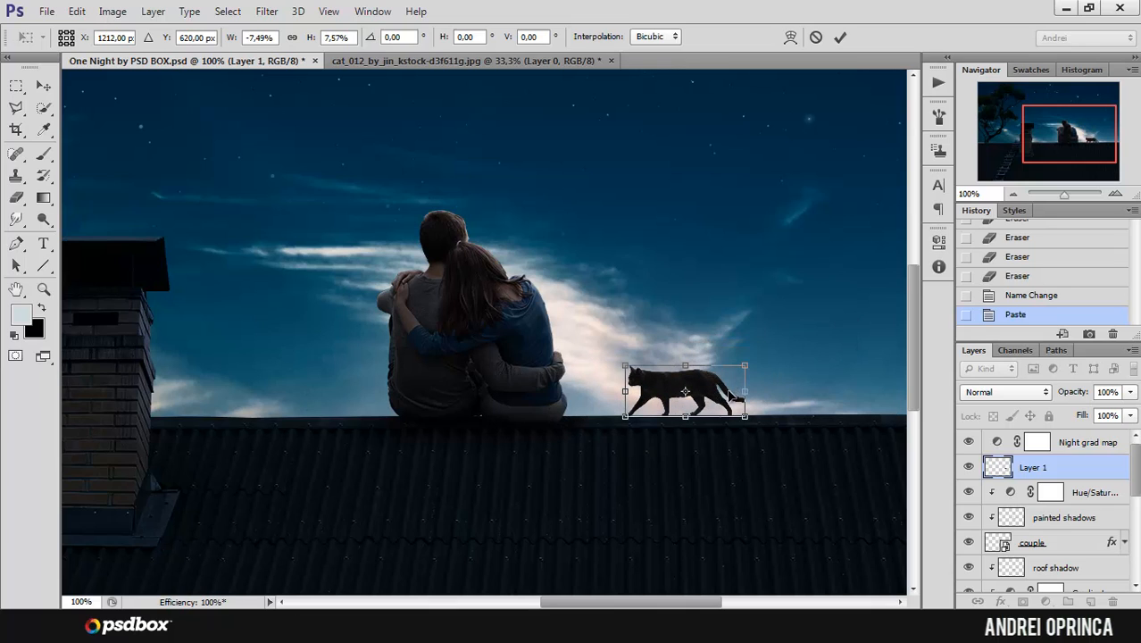
key(Return)
Step: Move the cat slightly so its paws rest on the edge of the roof ridge
key(w)
scroll(734, 407, up, 3)
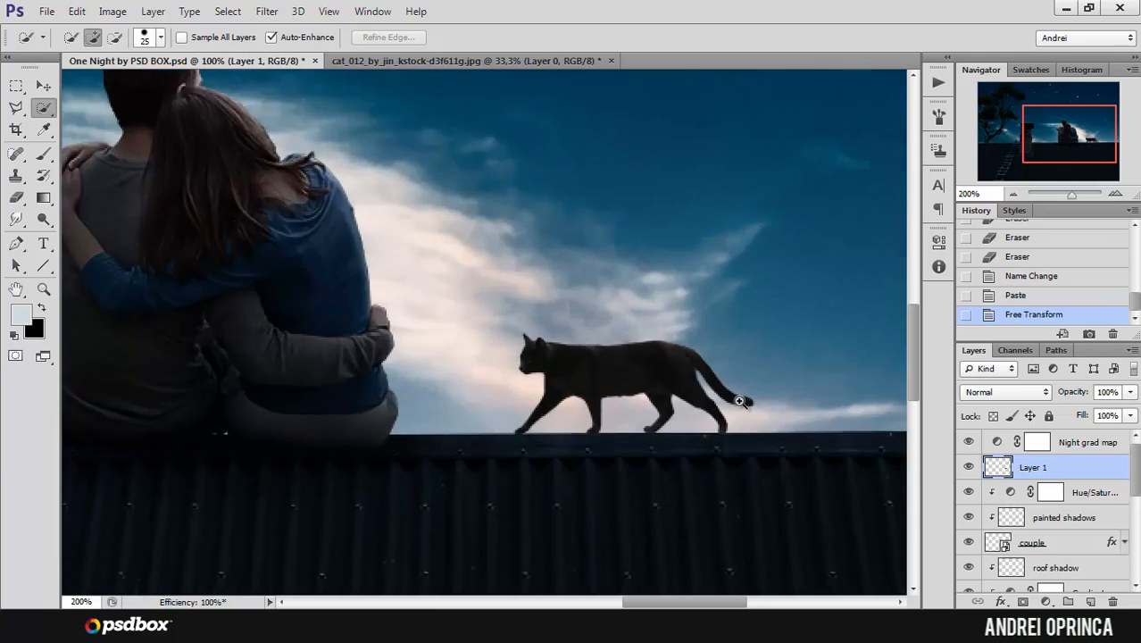
click(43, 86)
drag(538, 358, 594, 366)
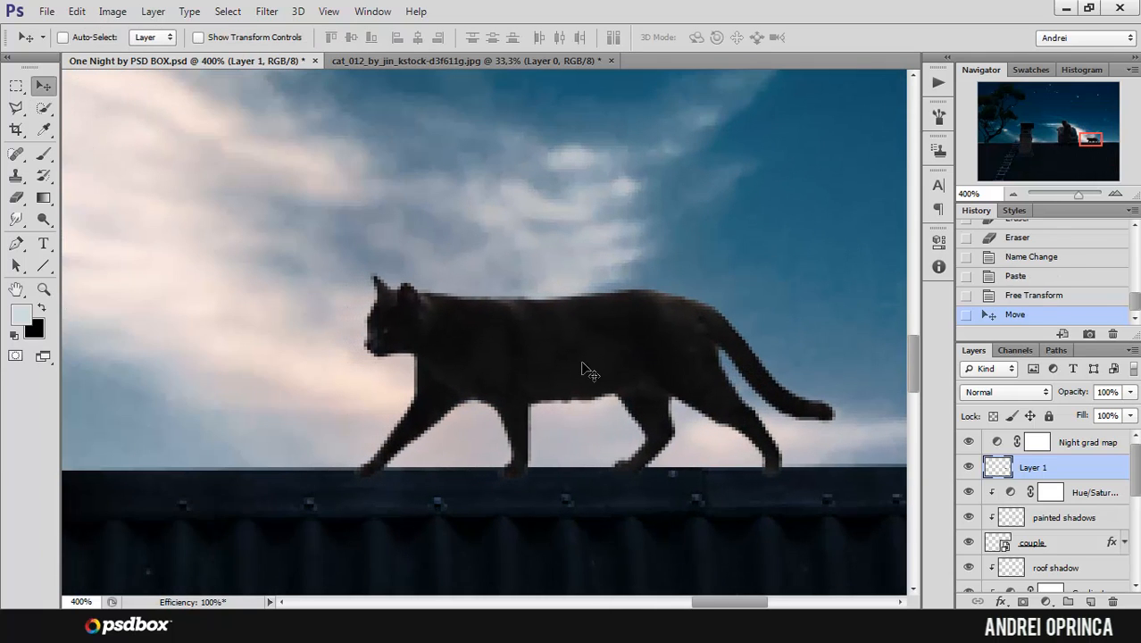
scroll(586, 371, down, 3)
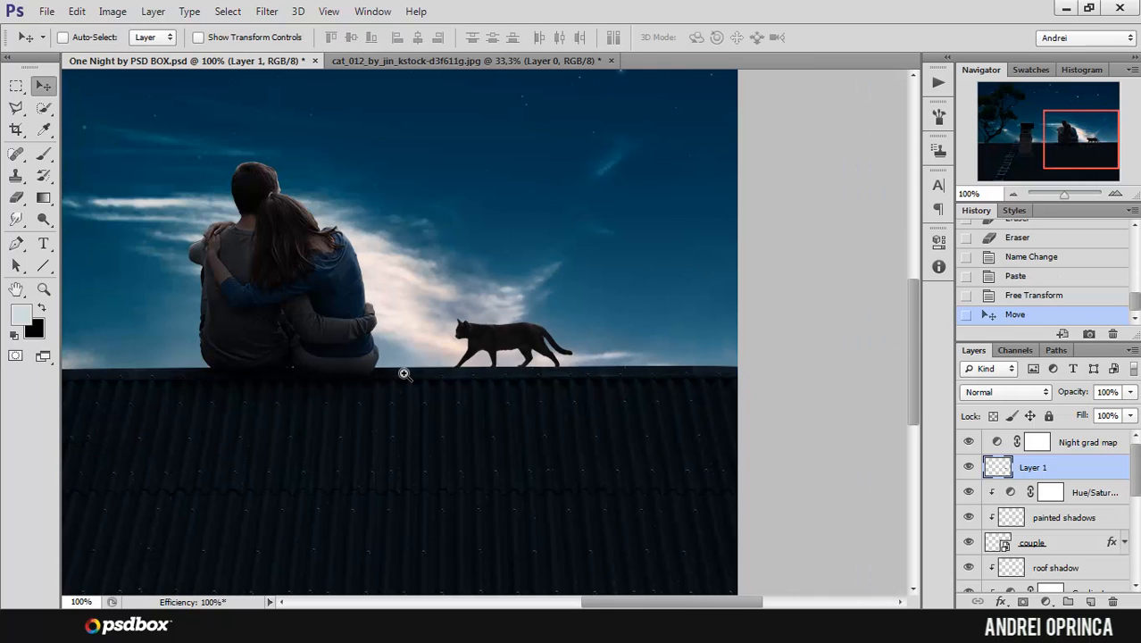
scroll(514, 390, up, 3)
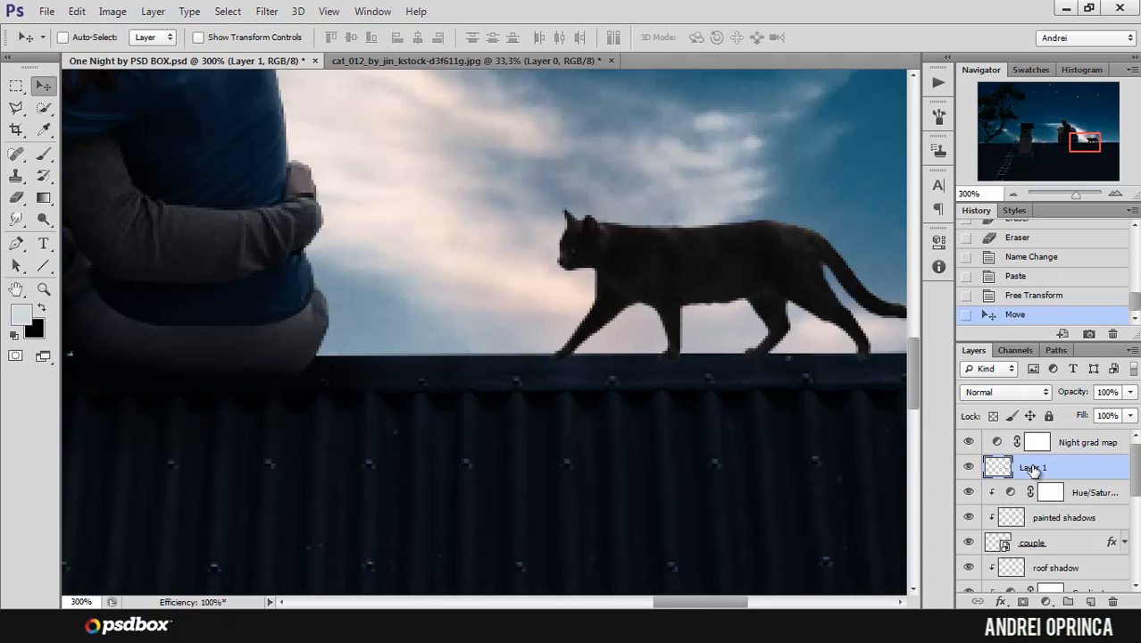
Step: Rename the pasted cat's layer as cat
double_click(1033, 469)
key(Return)
double_click(1031, 468)
text(cat)
key(Return)
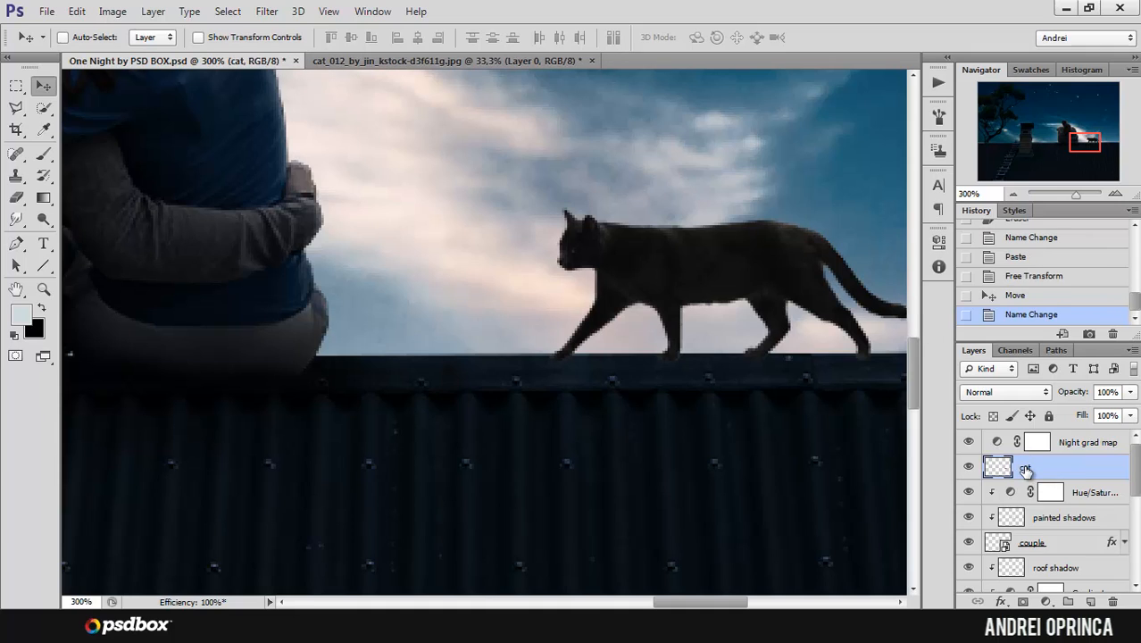
Step: Add a new empty layer beneath the cat layer and name it cat shadow
ctrl+click(1091, 601)
double_click(1031, 493)
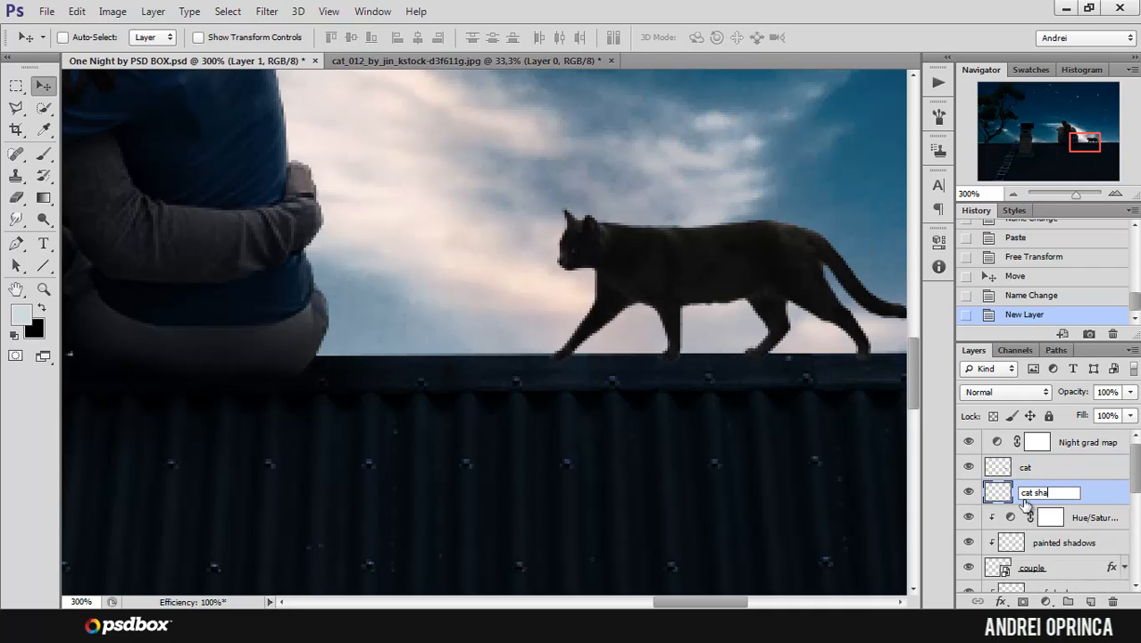
key(Return)
scroll(675, 350, up, 2)
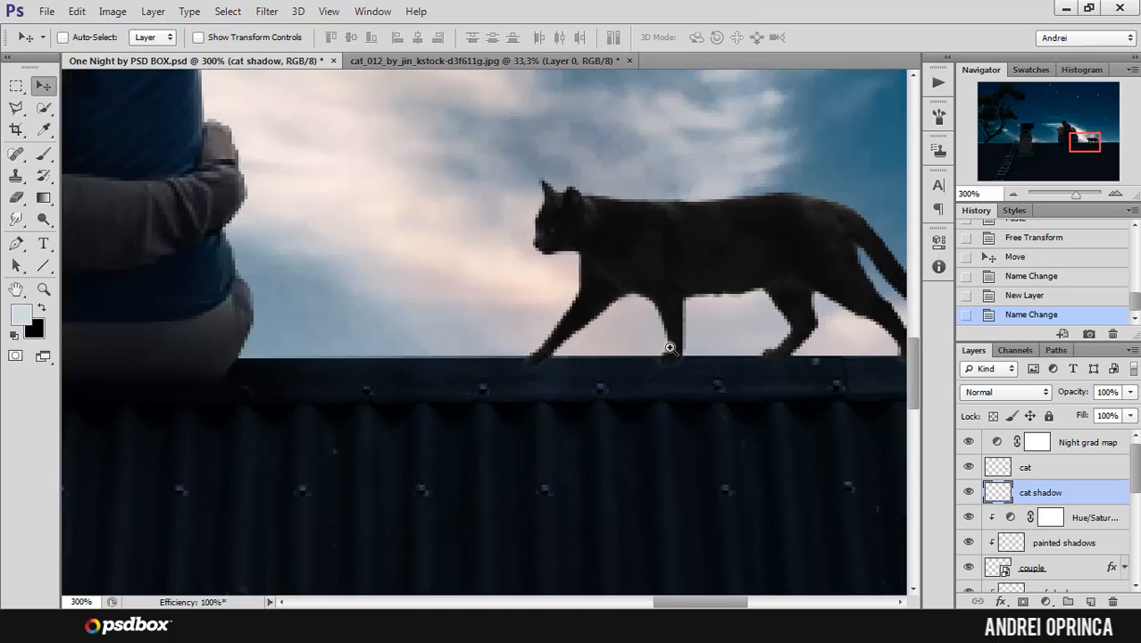
Step: Set up the Brush tool with 22% opacity, 13% flow and black as the painting colour
key(b)
drag(662, 369, 607, 377)
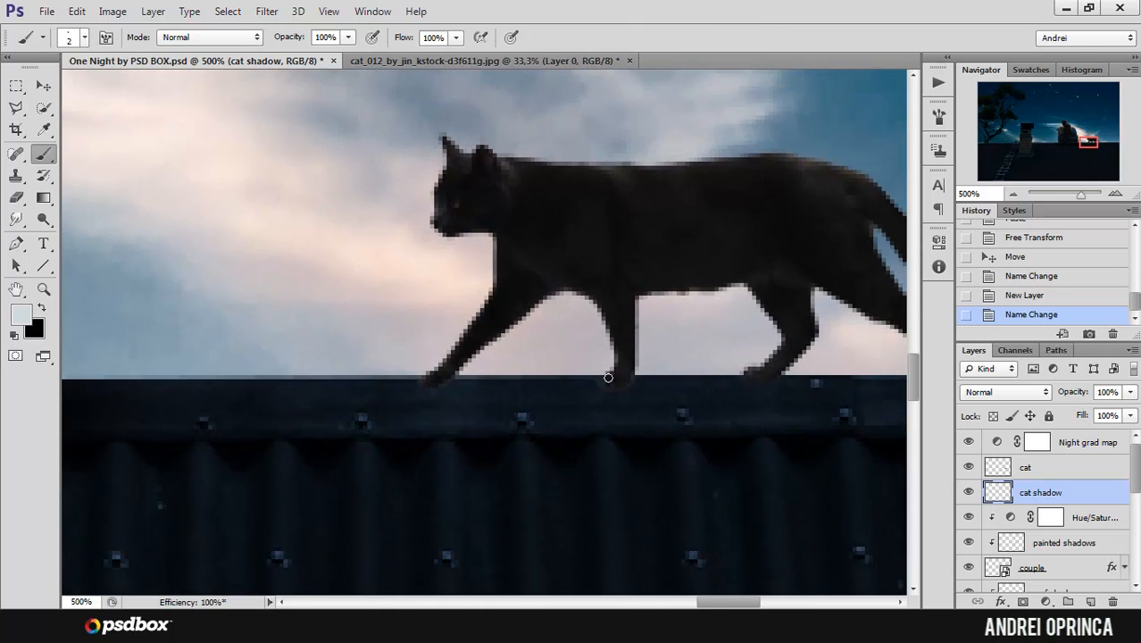
click(348, 36)
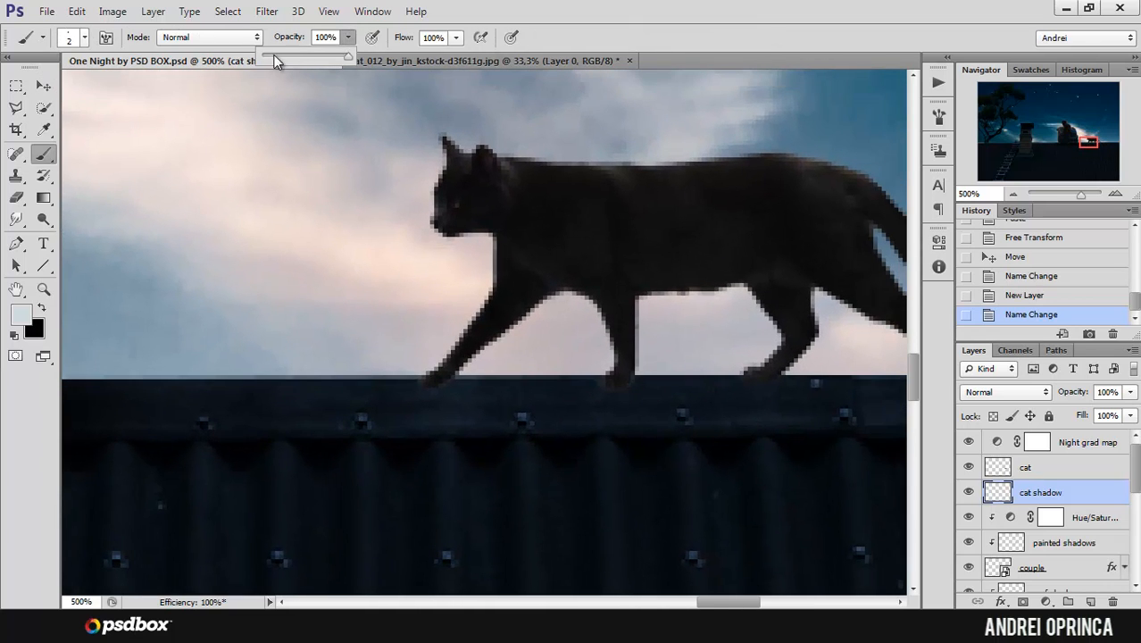
click(455, 38)
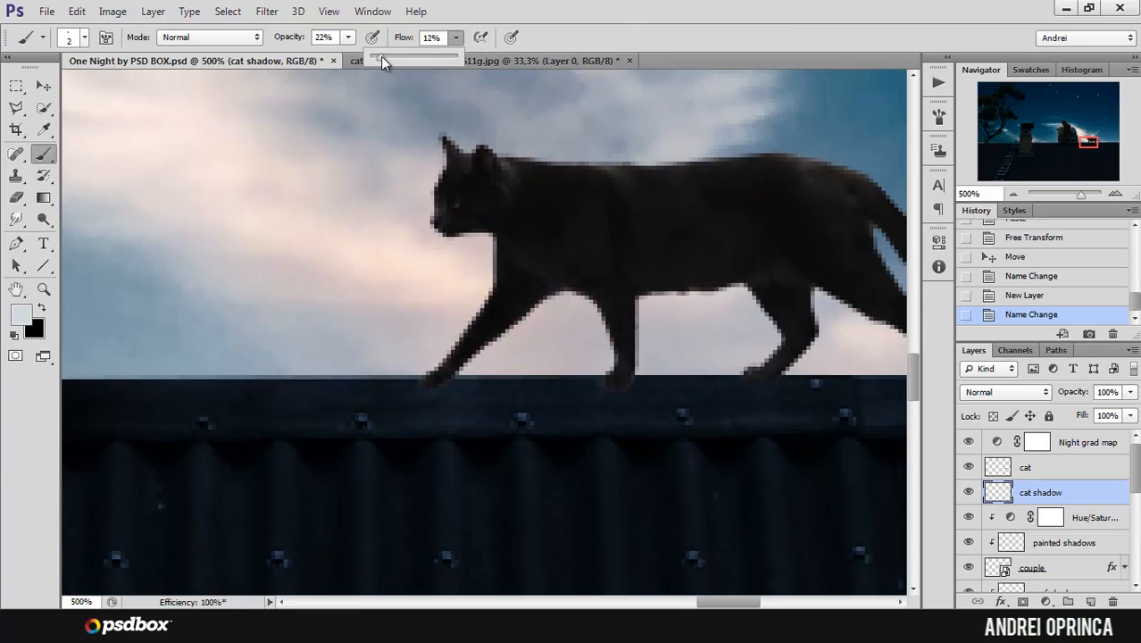
drag(380, 56, 382, 56)
click(41, 310)
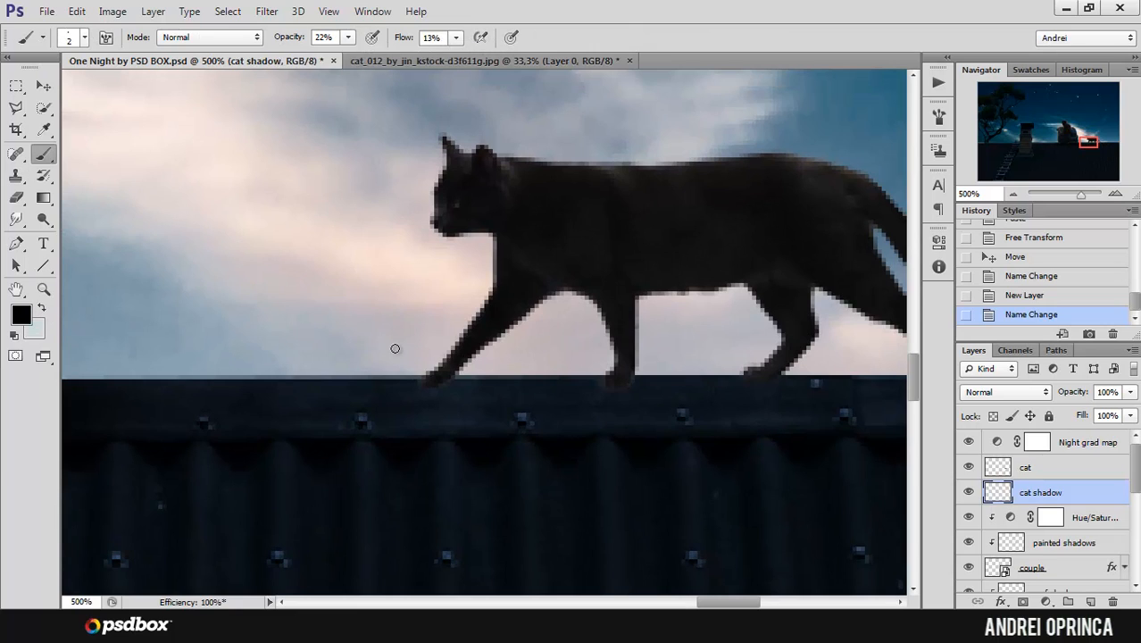
Step: Try a dab of shadow at the cat's front leg with a 30 px brush and undo it
right_click(479, 387)
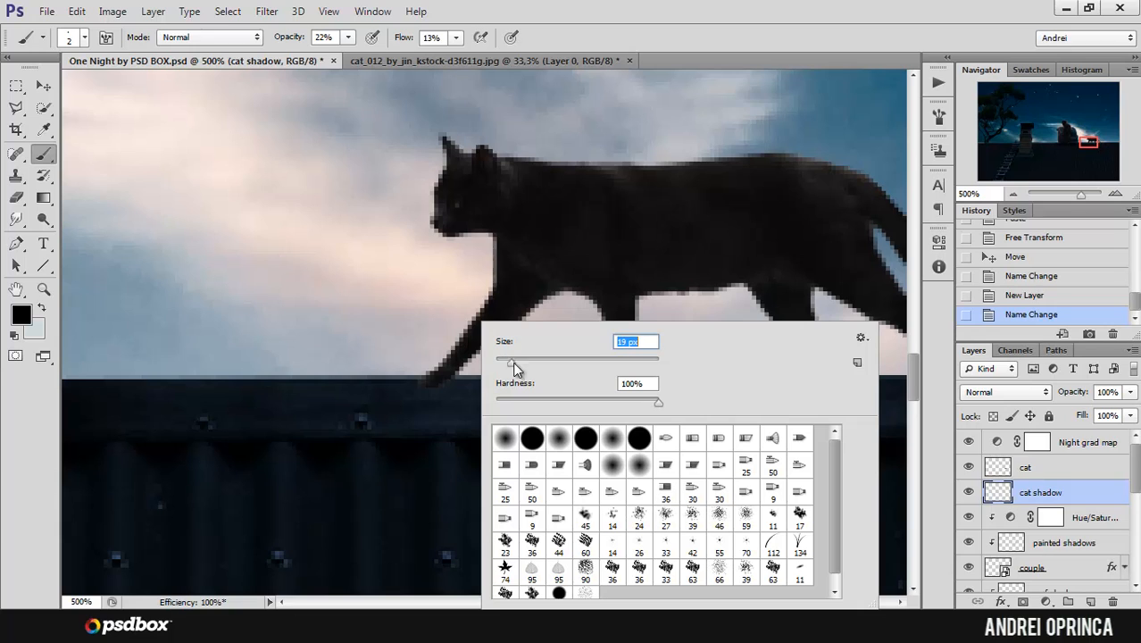
text(30)
key(Return)
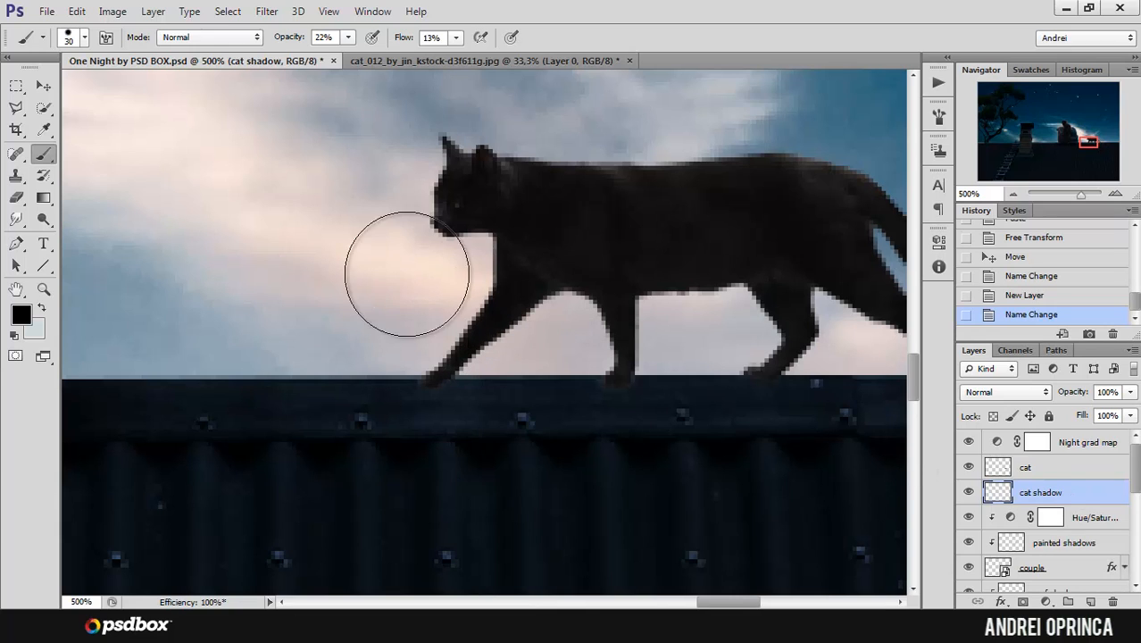
click(466, 311)
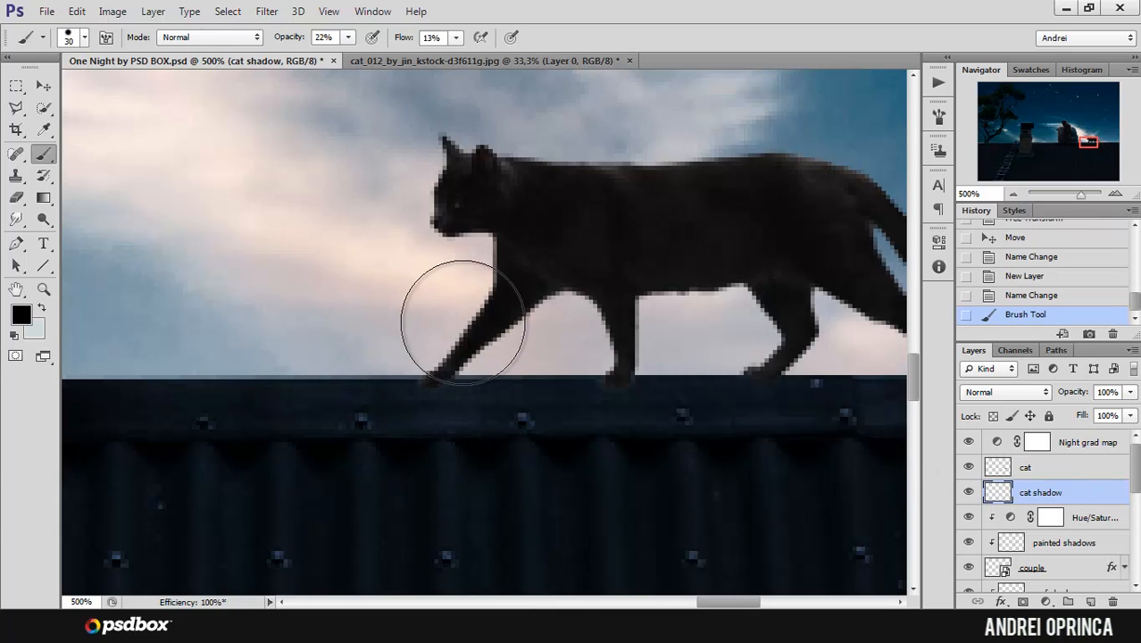
key(ctrl+z)
Step: Load the rooftop layer's mask as a selection
drag(1137, 466, 1126, 514)
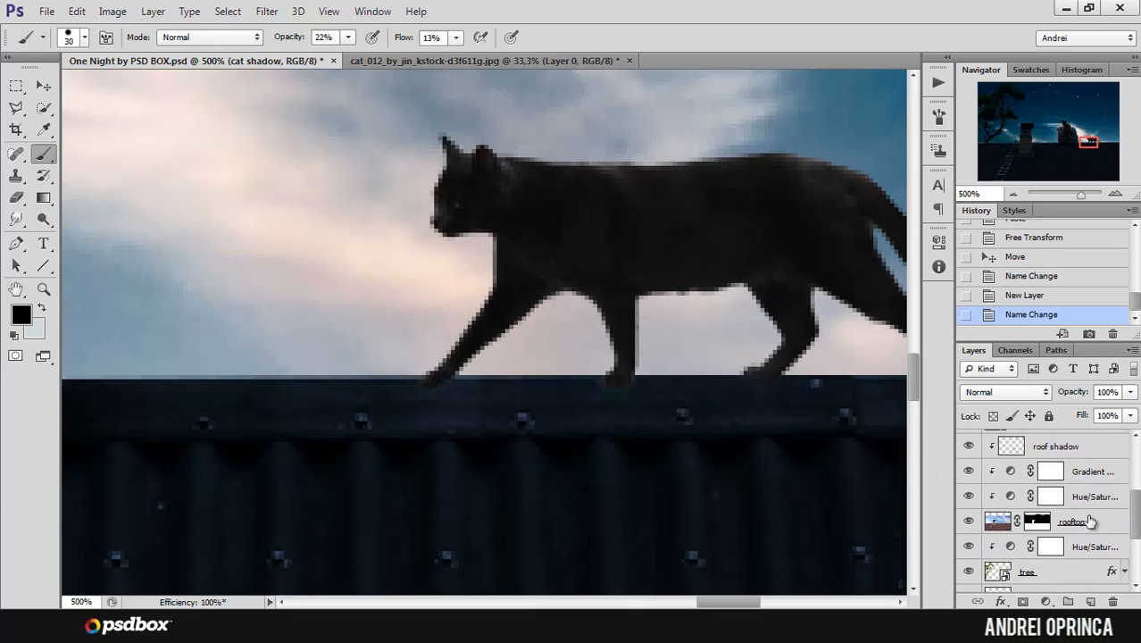
click(1054, 522)
ctrl+click(1034, 524)
key(ctrl+d)
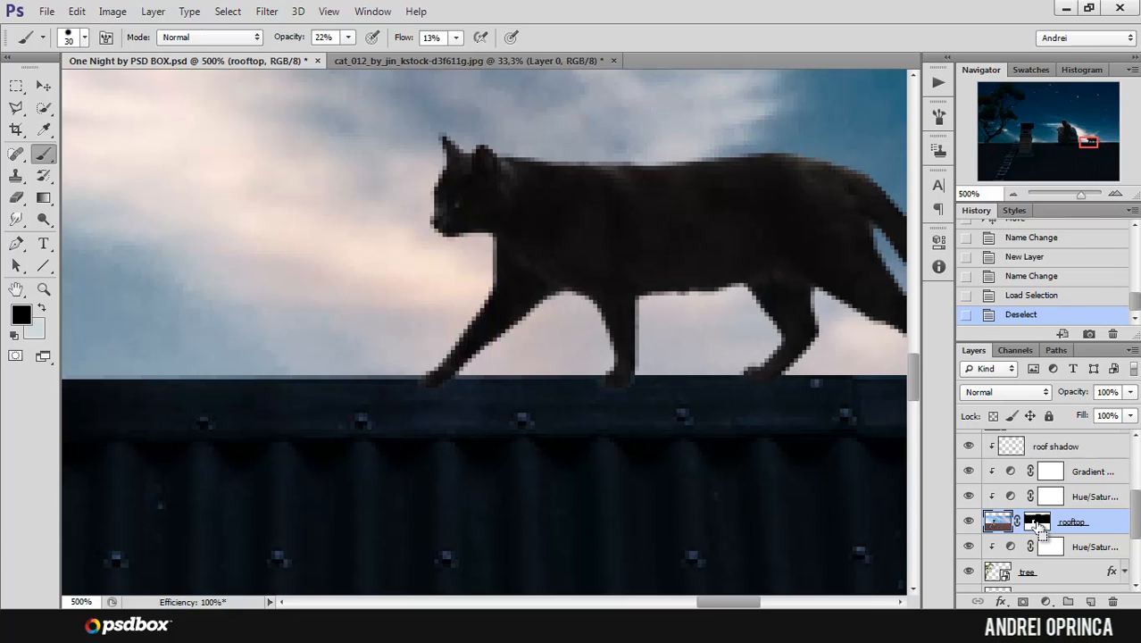
ctrl+click(1036, 526)
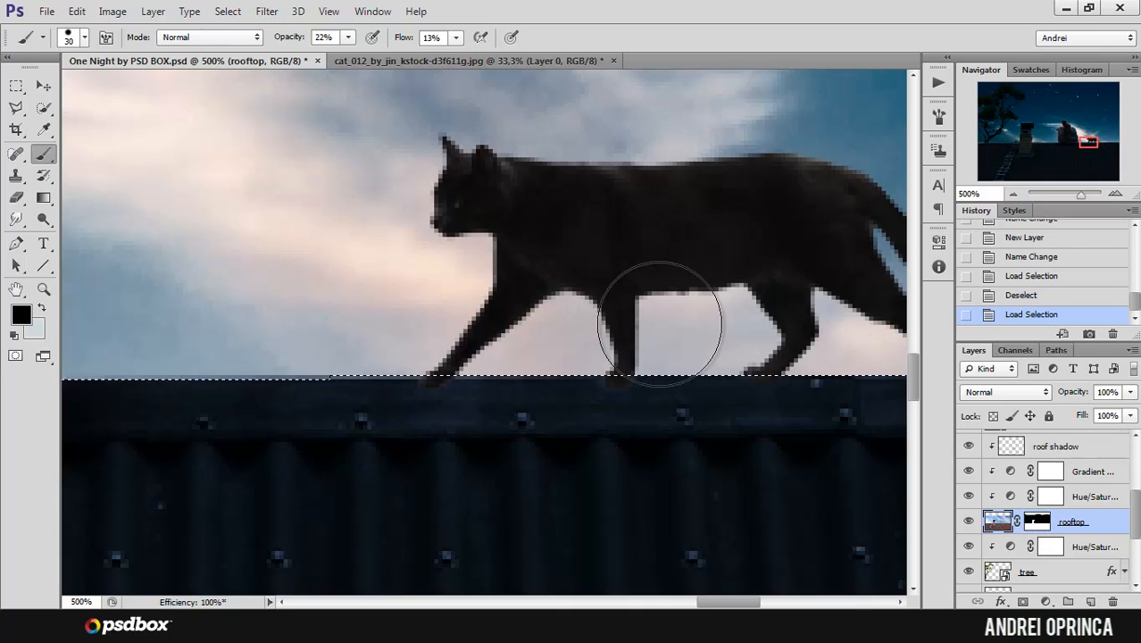
Step: Examine the rooftop selection across the whole composition and along the roof ridge beneath the cat
alt+click(668, 323)
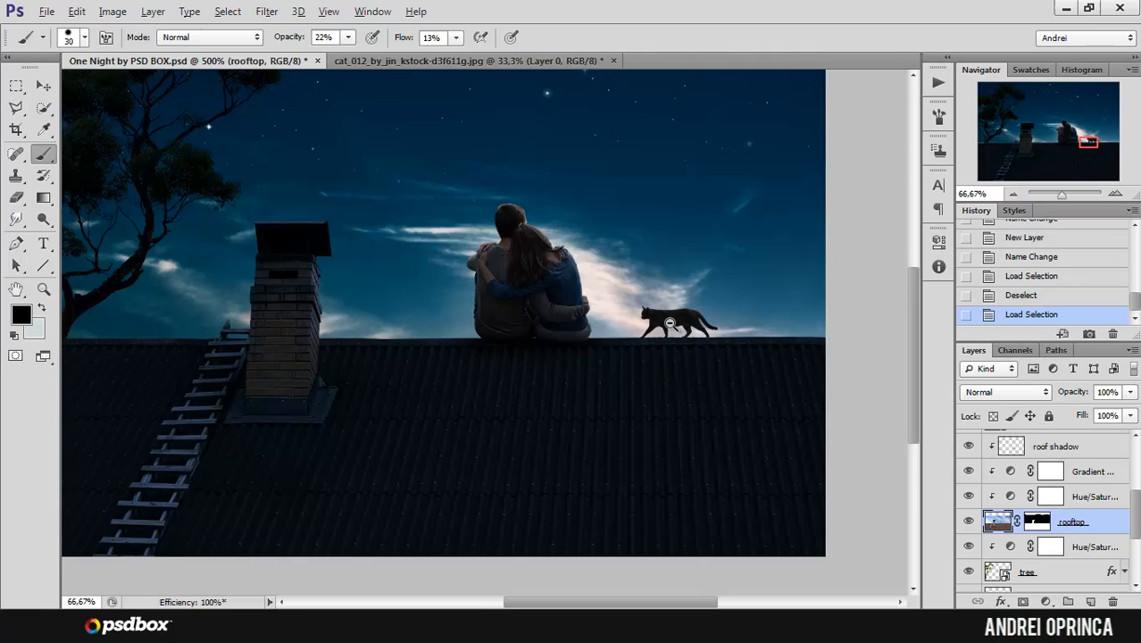
alt+click(669, 324)
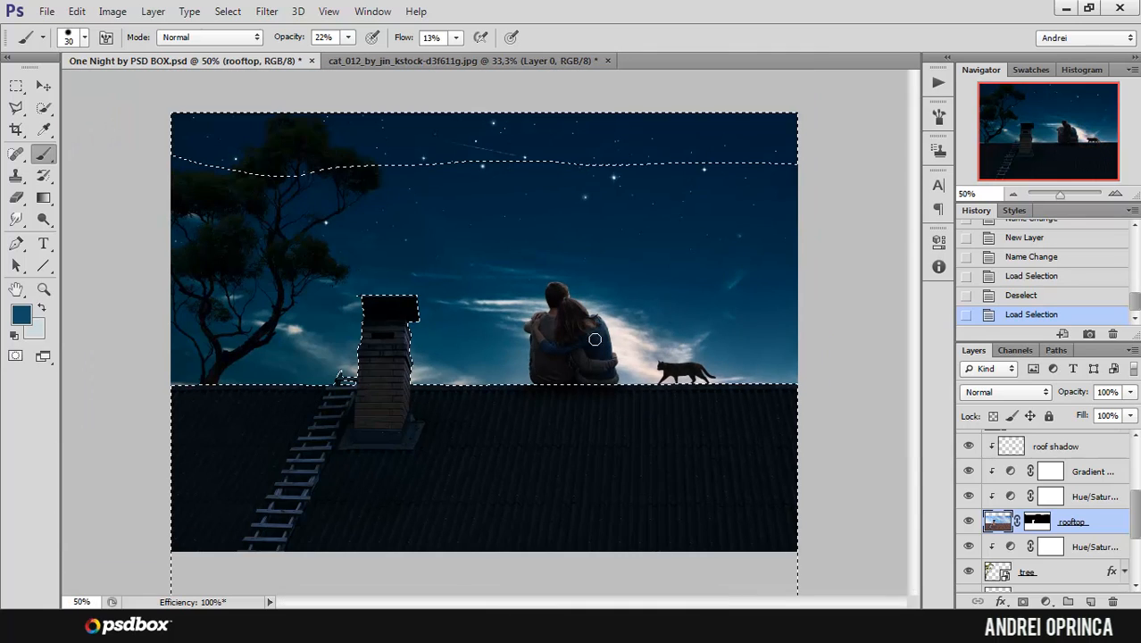
alt+click(658, 386)
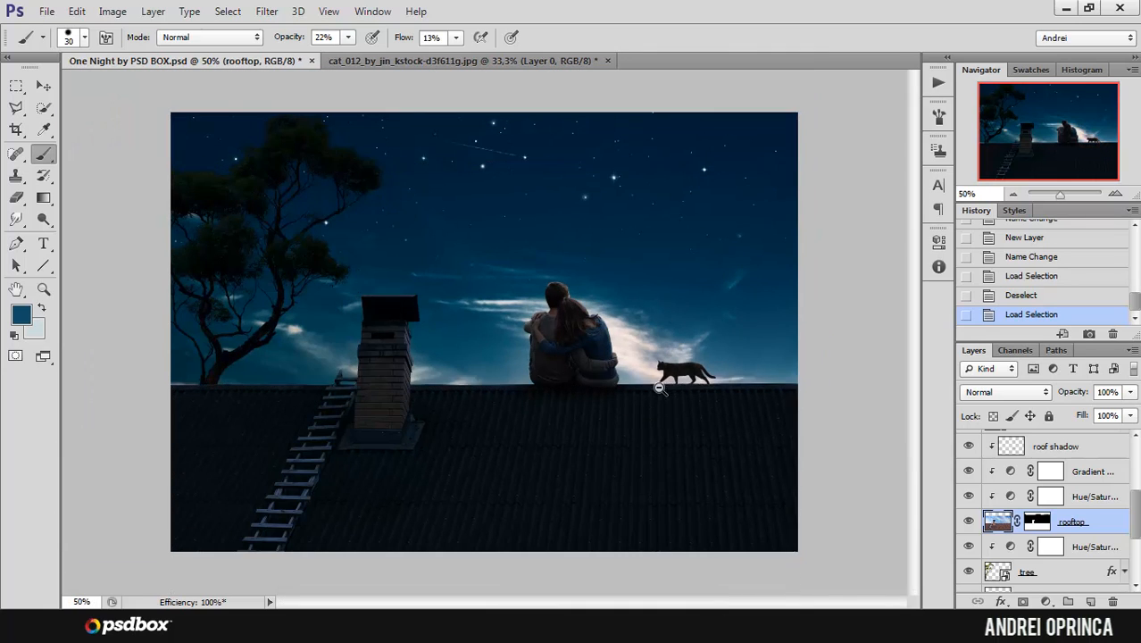
ctrl+click(564, 347)
ctrl+click(565, 347)
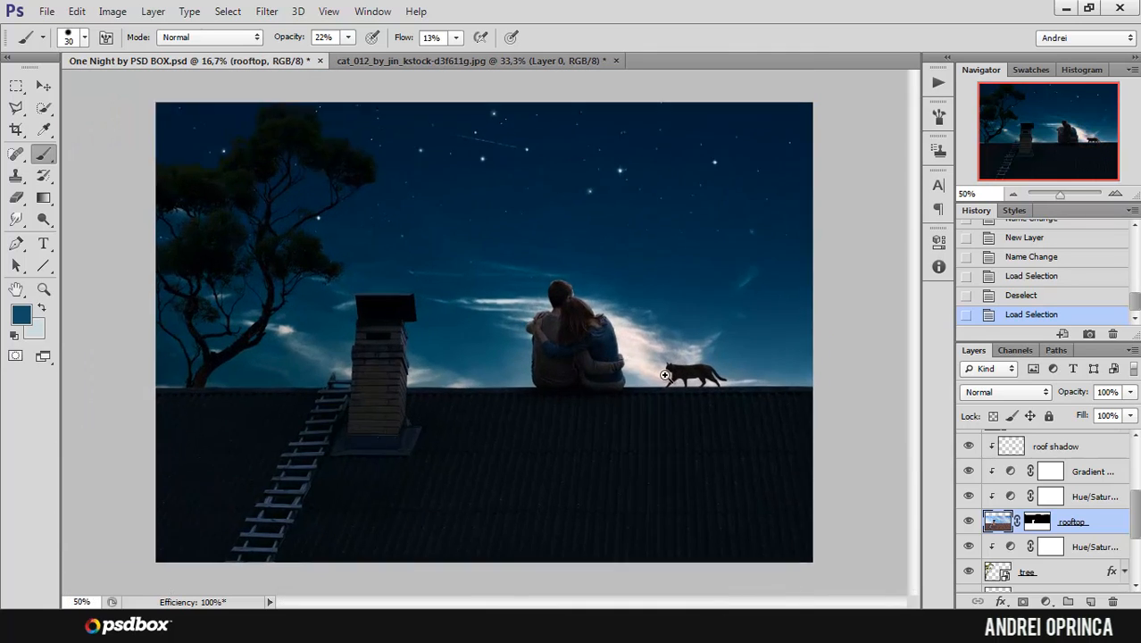
ctrl+click(564, 347)
ctrl+click(727, 403)
ctrl+click(716, 402)
ctrl+click(716, 402)
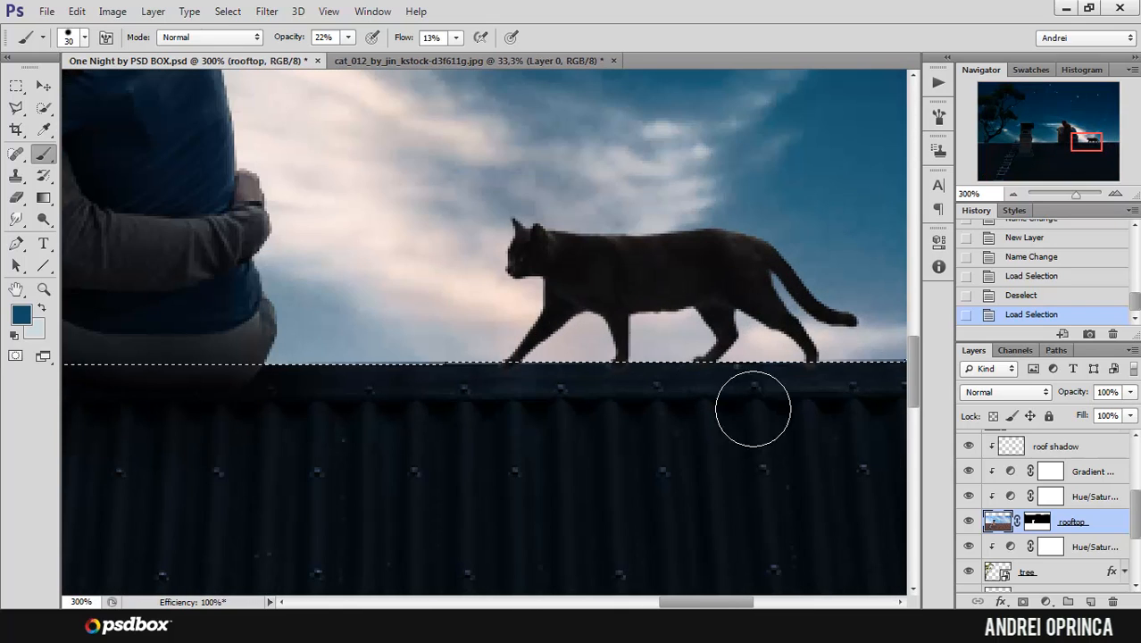
Step: Make the cat shadow layer active, reset the colours to default and brush black along the ridge below the cat's paws
scroll(1121, 500, up, 5)
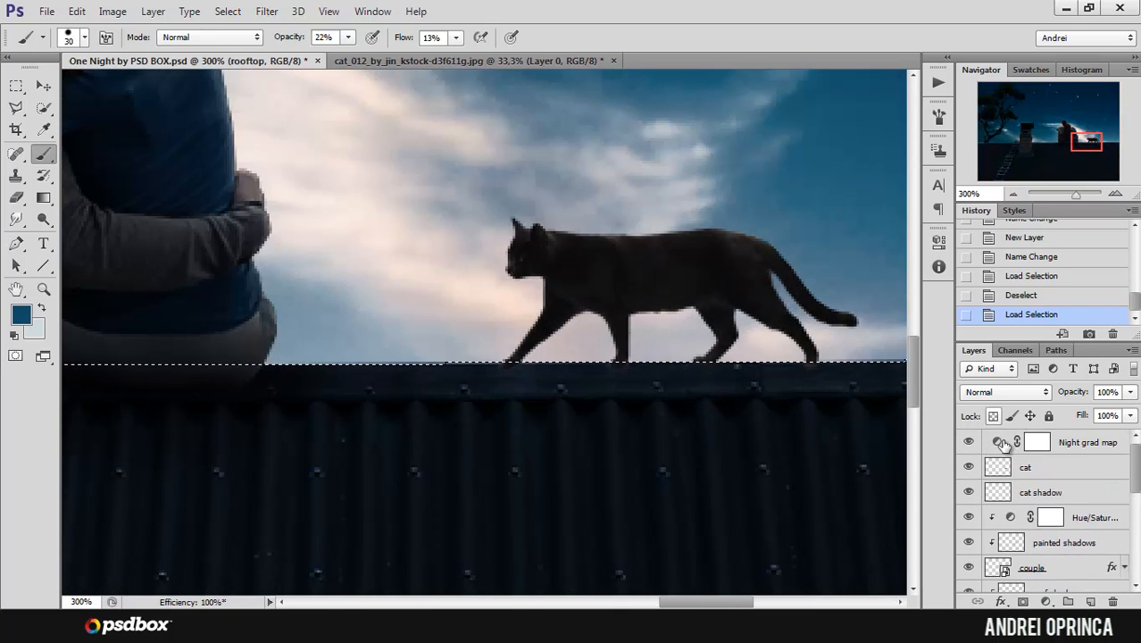
click(1049, 492)
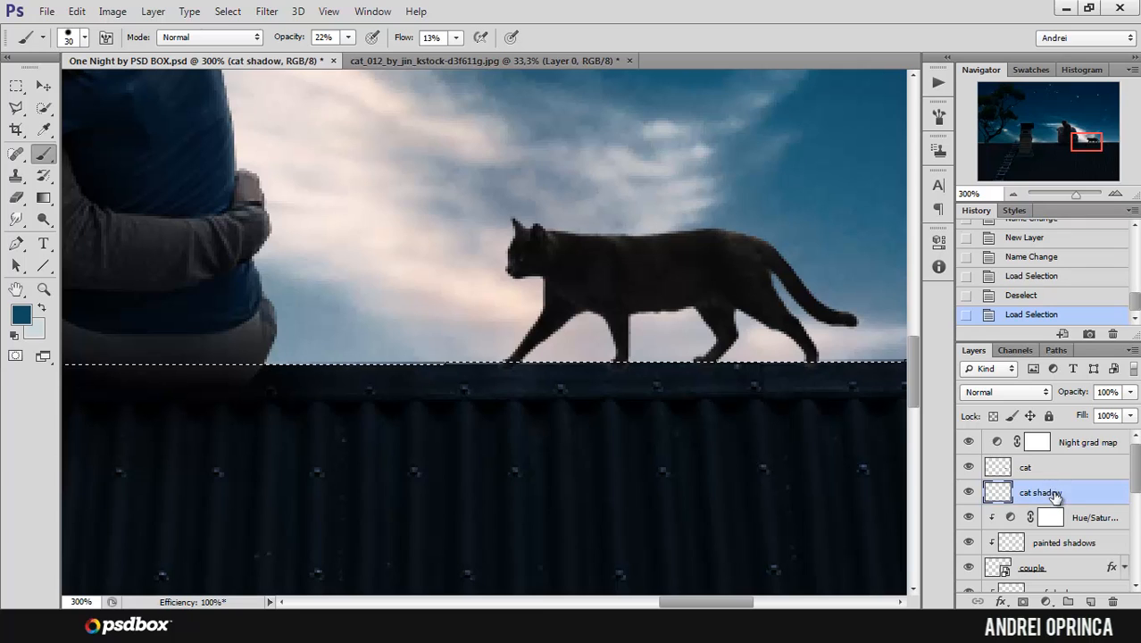
key(d)
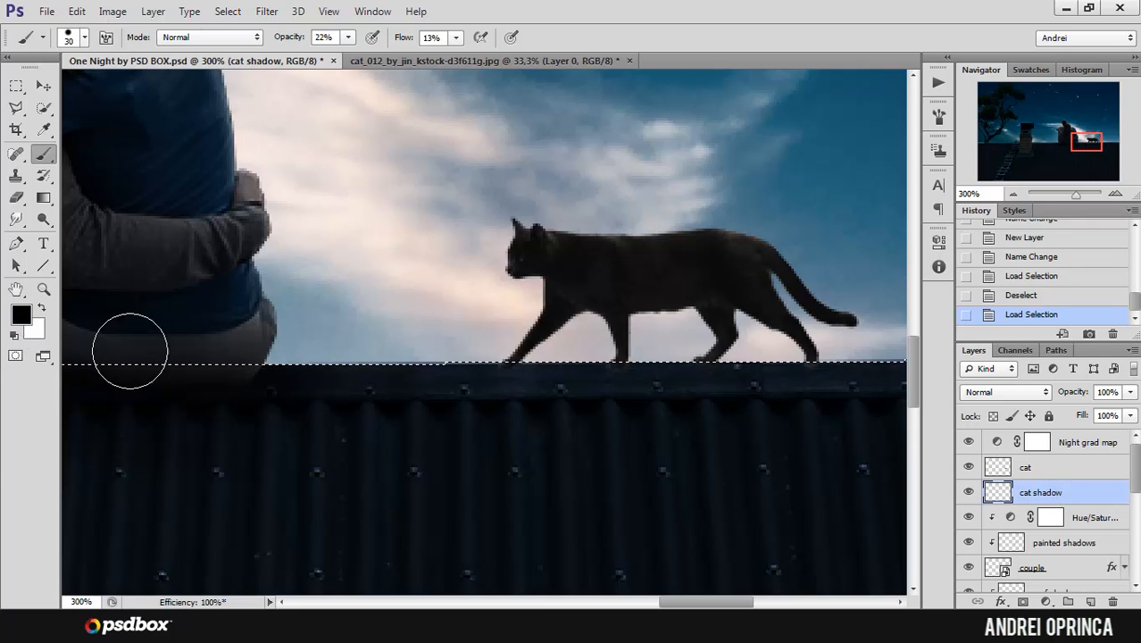
mouse_move(761, 369)
mouse_down()
mouse_move(531, 364)
mouse_move(492, 377)
mouse_up()
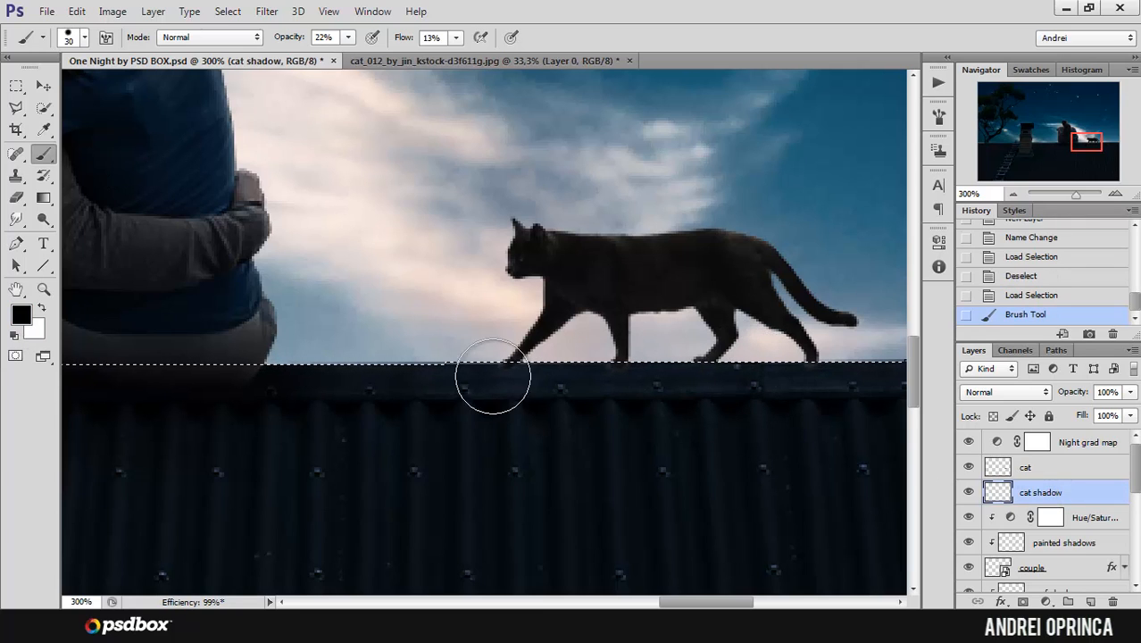
Step: Raise the brush opacity and flow to 100% and try a stroke on the roof in front of the cat
click(348, 37)
click(455, 38)
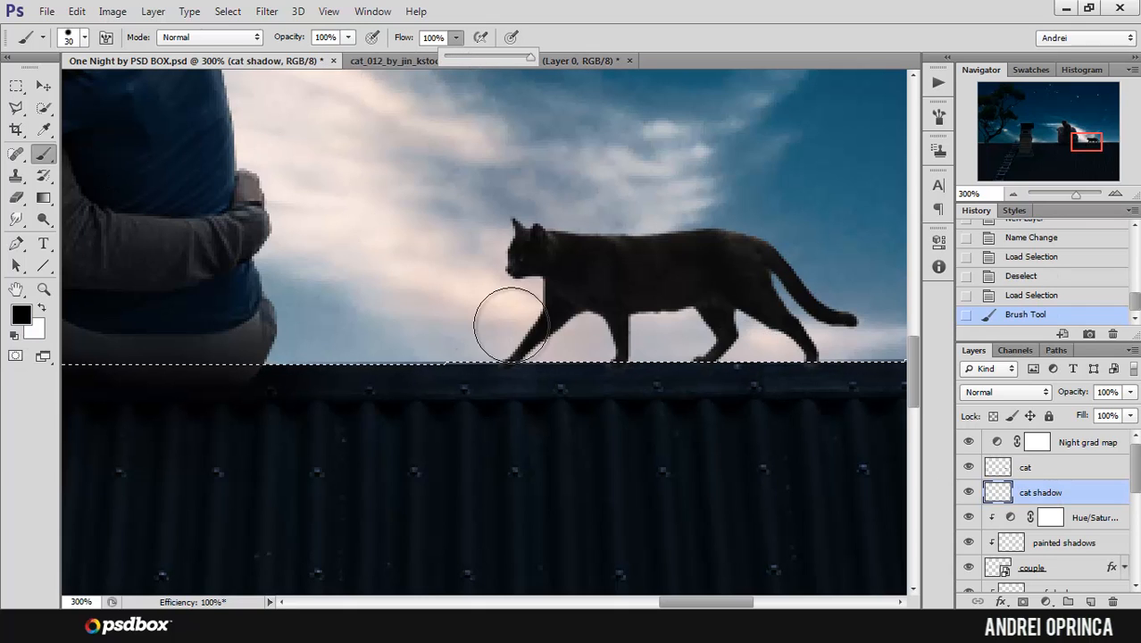
mouse_move(418, 387)
mouse_down()
mouse_move(460, 234)
mouse_move(443, 279)
mouse_move(417, 267)
mouse_up()
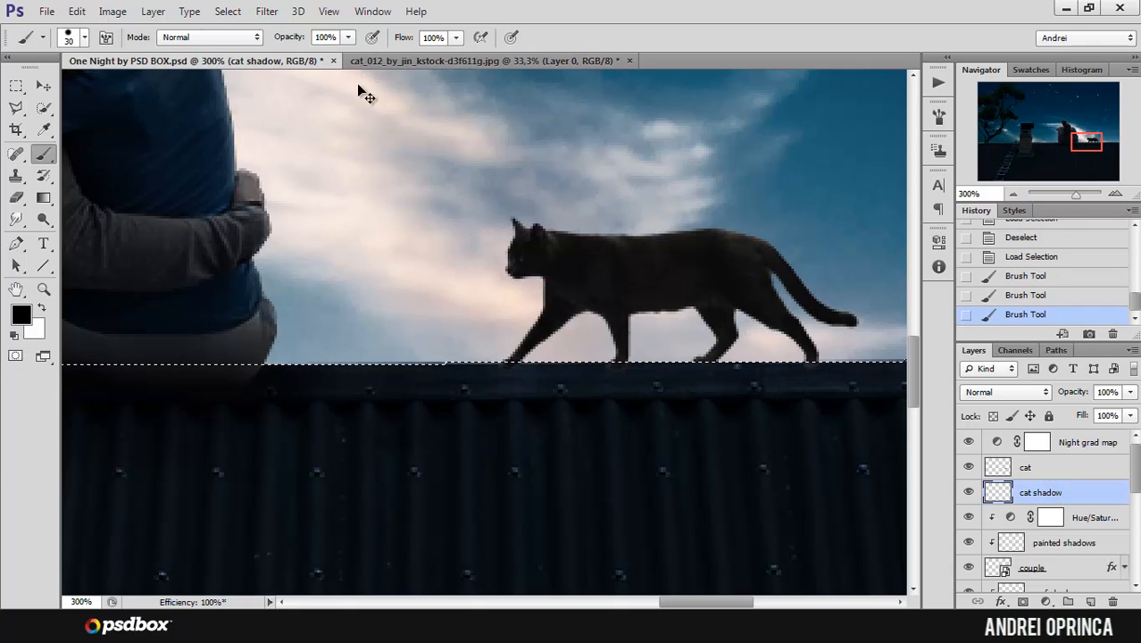
Step: Turn off the Dual Brush option in the brush settings
click(939, 115)
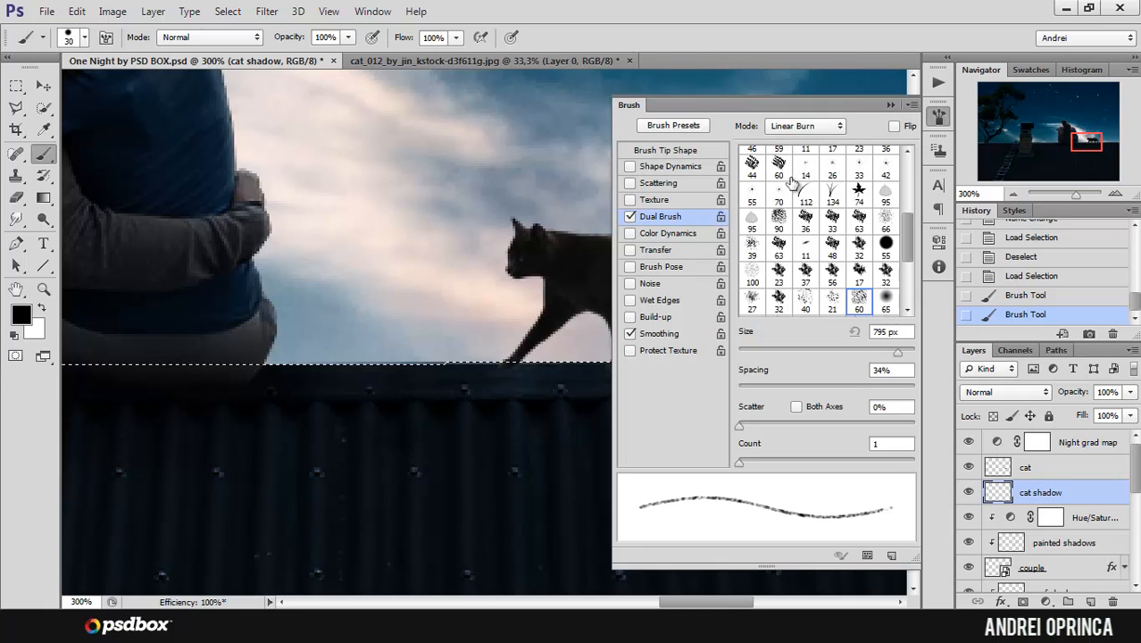
click(638, 213)
click(890, 106)
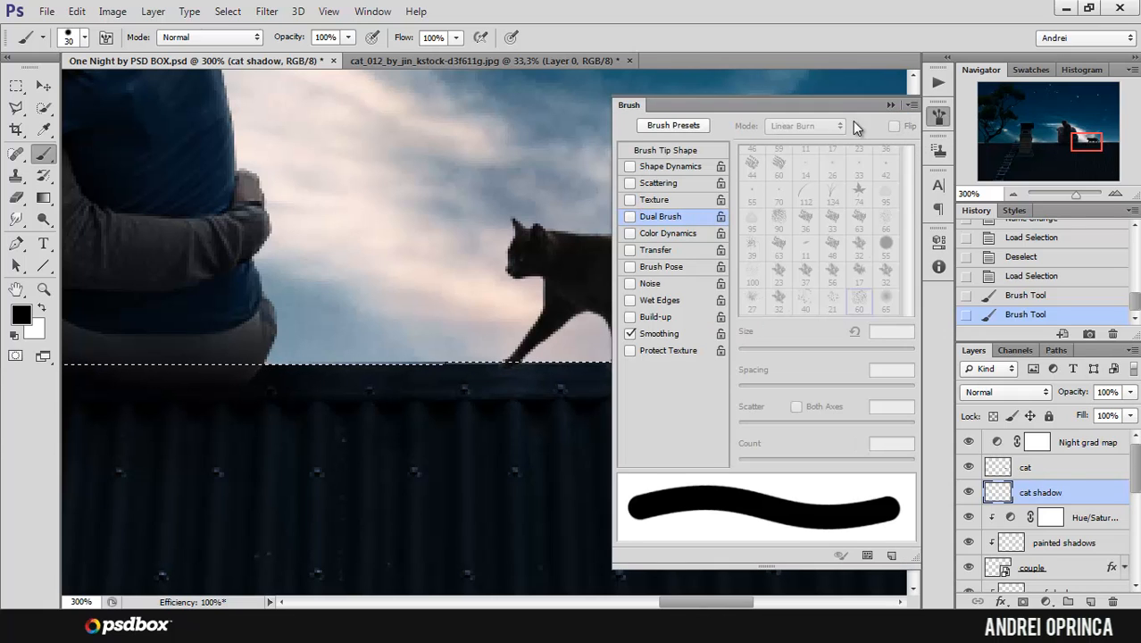
Step: Paint a solid black test patch on the roof, undo it and clear the selected area of the cat shadow layer
mouse_move(438, 390)
mouse_down()
mouse_move(401, 432)
mouse_move(460, 462)
mouse_move(616, 403)
mouse_move(589, 375)
mouse_up()
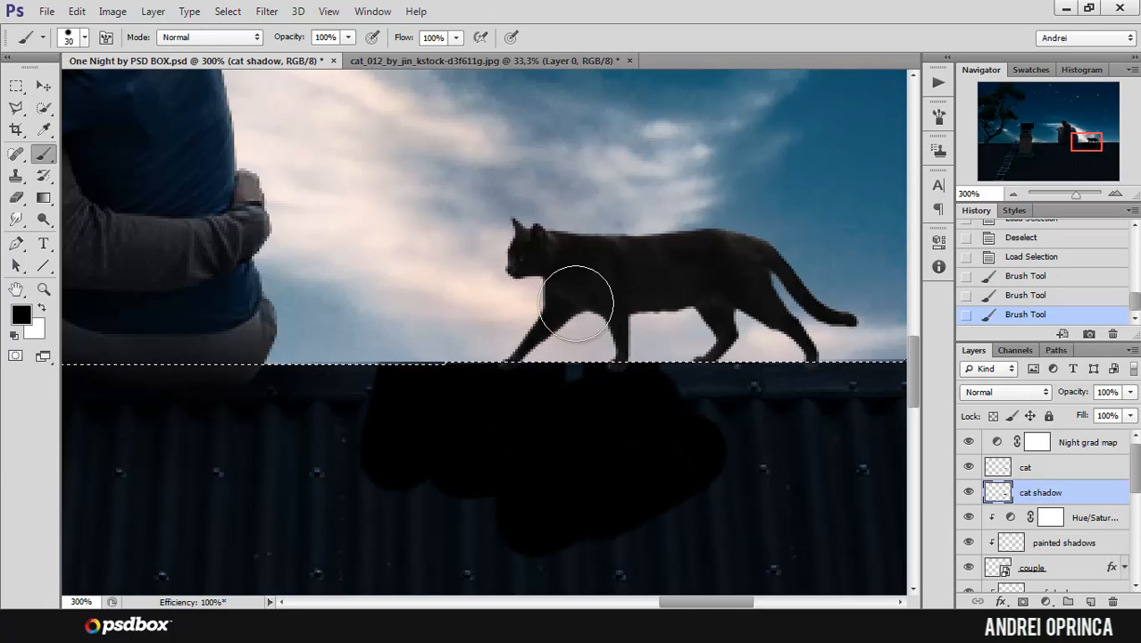
key(ctrl+z)
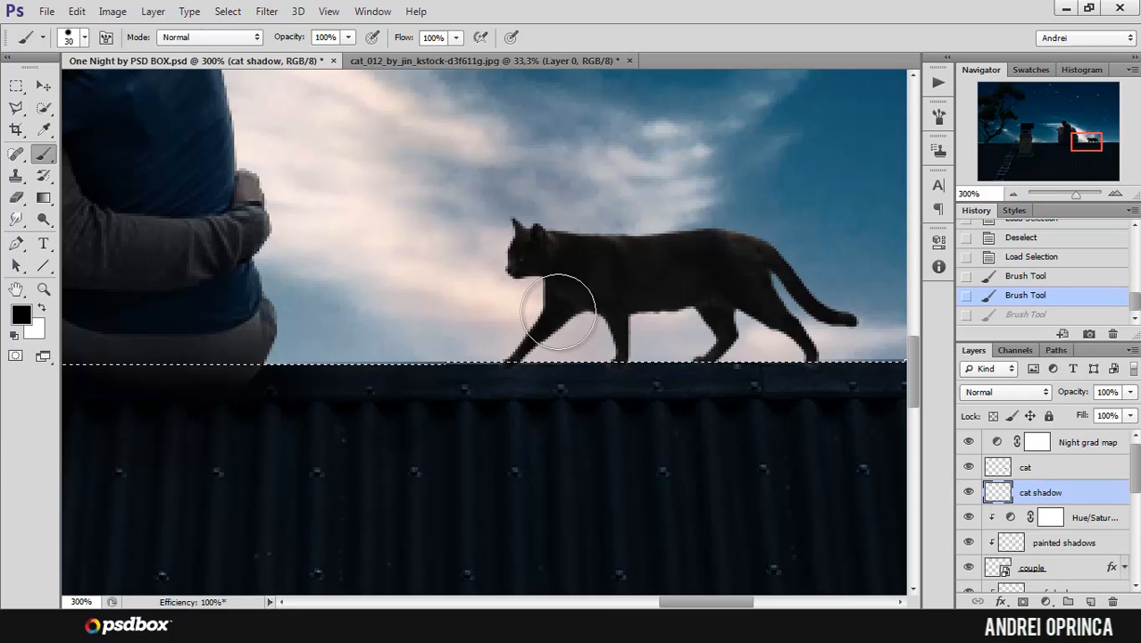
key(Delete)
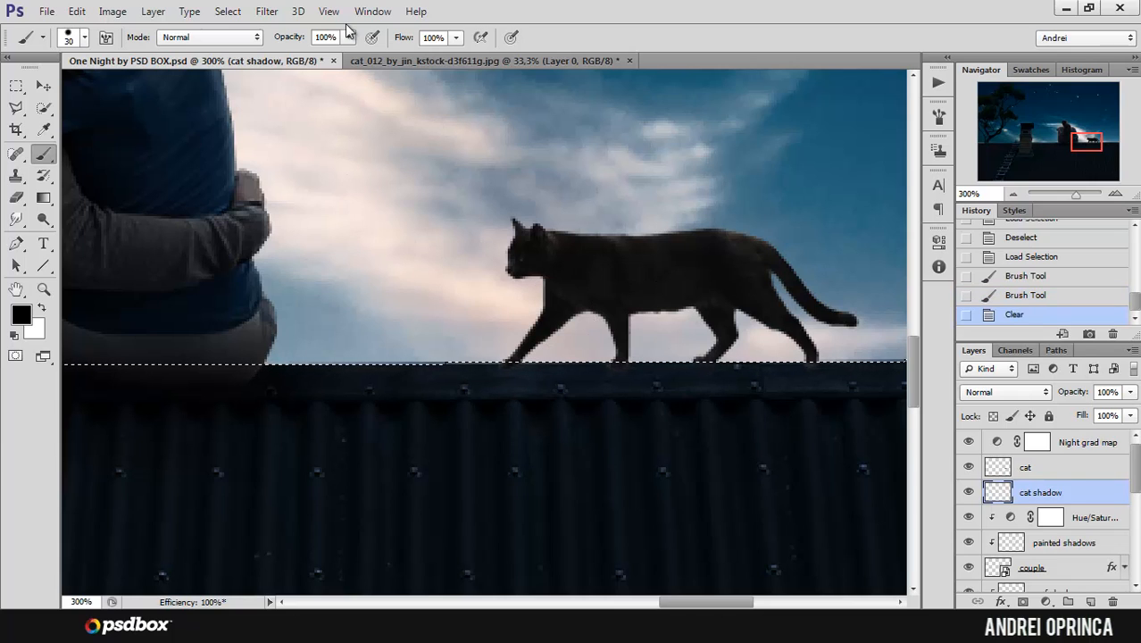
Step: Configure a soft brush with 26% opacity, 26% flow, 0% hardness and a size of 15 px
click(349, 36)
drag(347, 55, 284, 55)
click(456, 37)
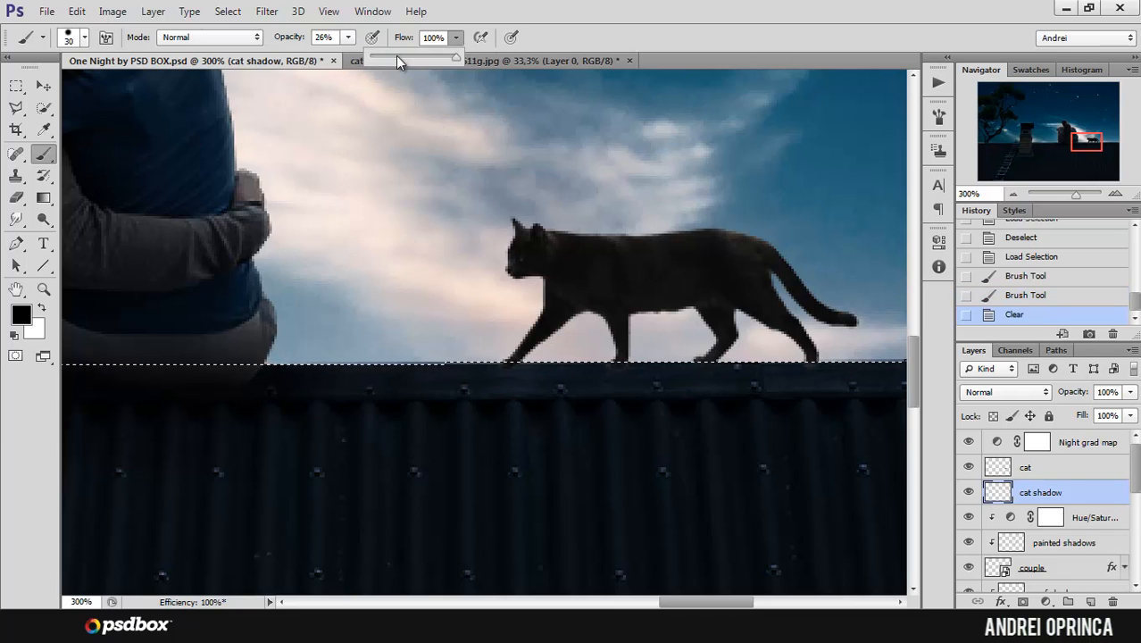
click(393, 55)
right_click(650, 367)
drag(679, 404, 649, 403)
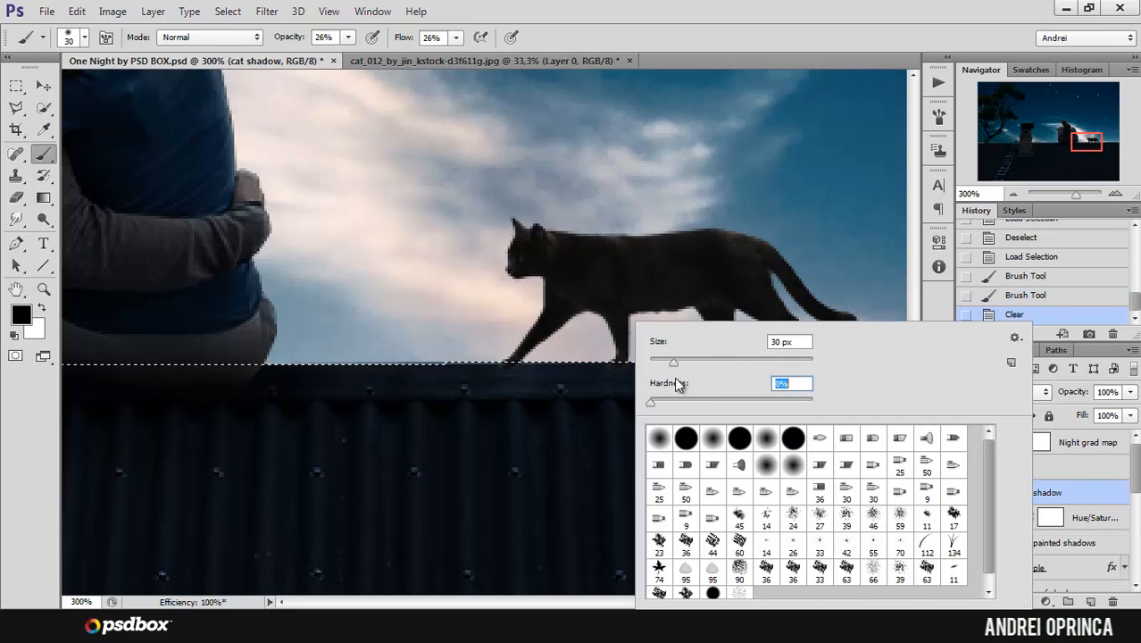
drag(673, 361, 665, 362)
click(1083, 500)
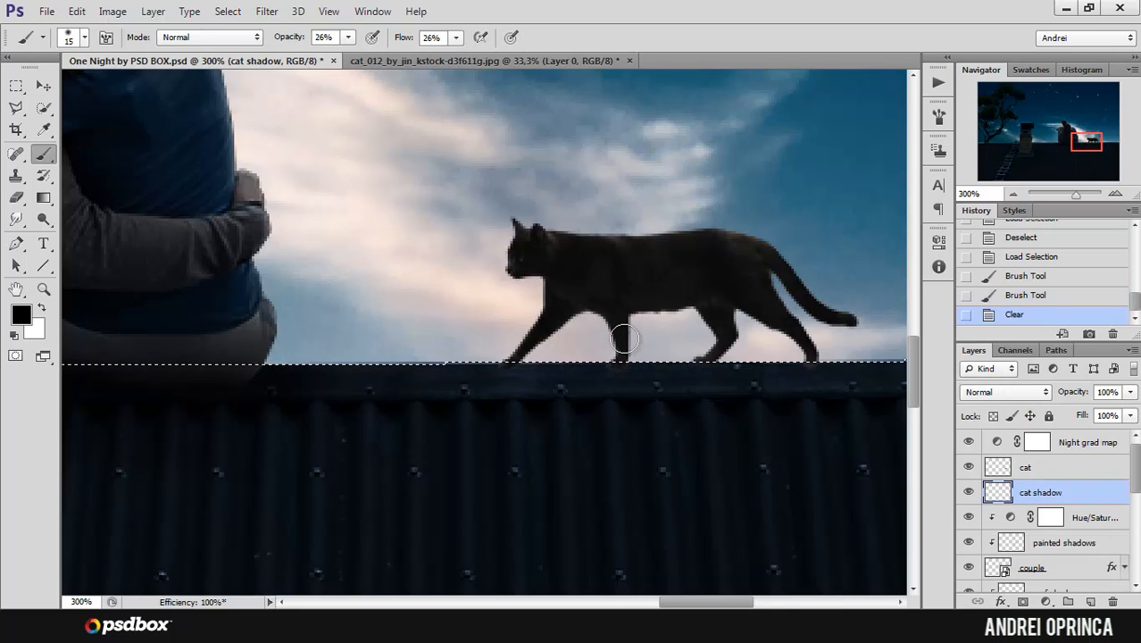
Step: Paint soft black shadows on the roof beneath the cat's two front paws, reducing the brush to 9 px for the leading paw
ctrl+click(606, 346)
ctrl+click(601, 356)
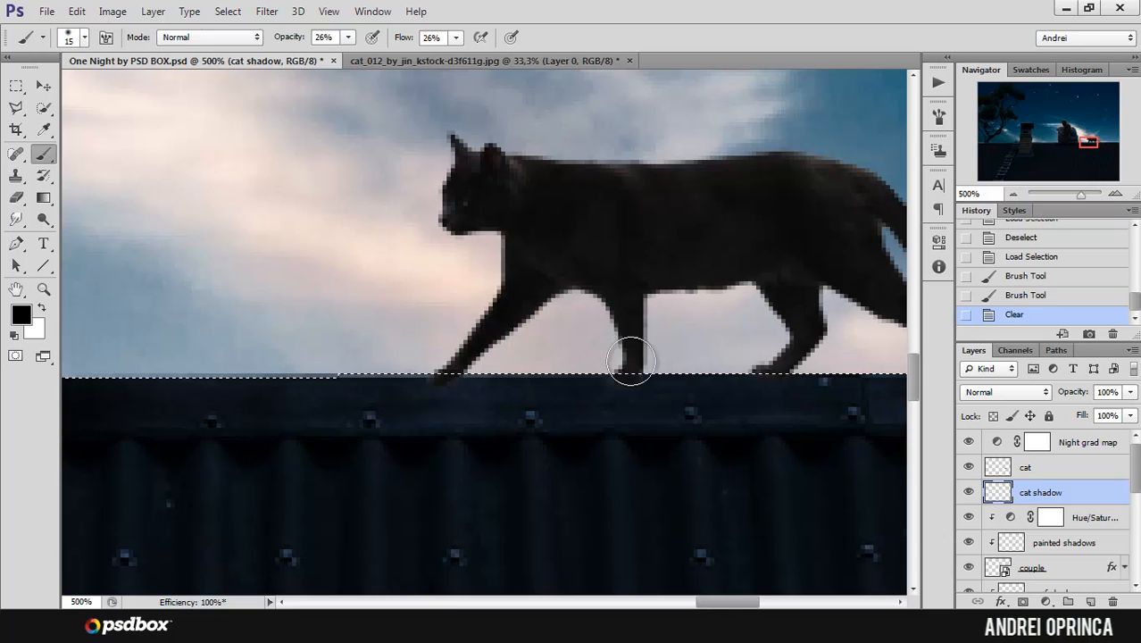
mouse_move(631, 381)
mouse_down()
mouse_move(588, 382)
mouse_move(635, 390)
mouse_up()
drag(471, 377, 437, 381)
mouse_move(437, 381)
mouse_down()
mouse_move(415, 367)
mouse_move(466, 375)
mouse_up()
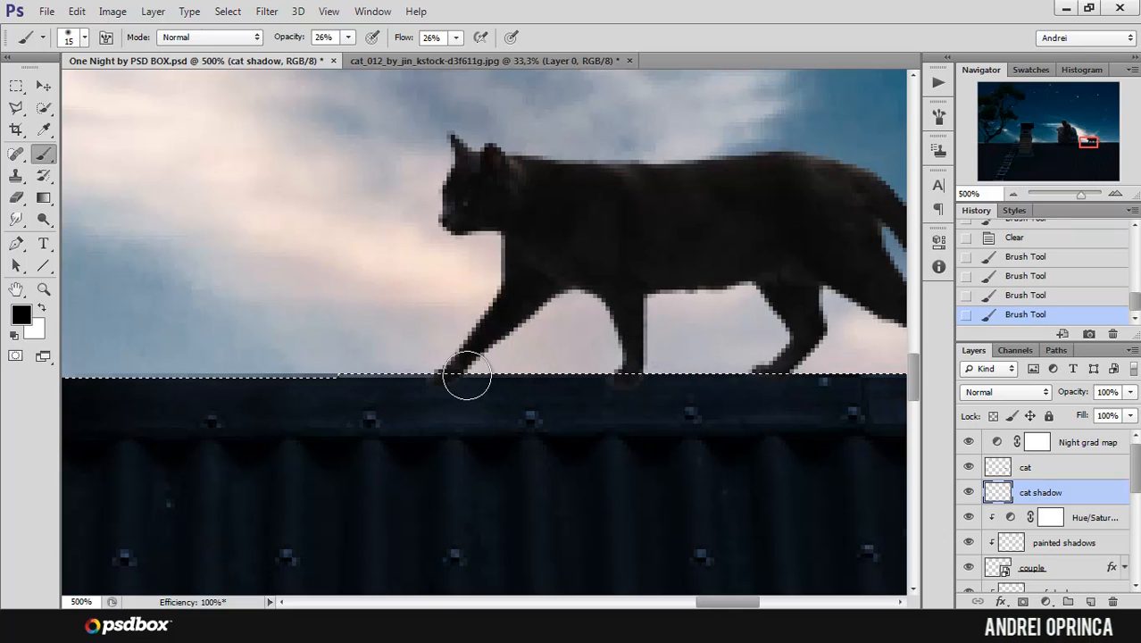
key(a)
key(b)
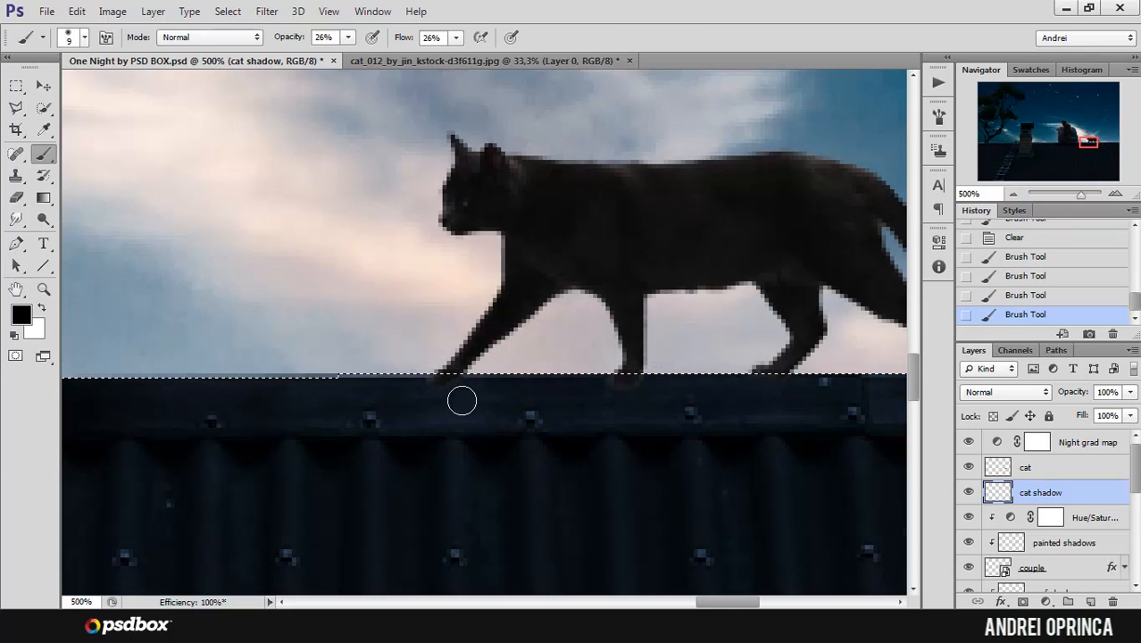
drag(435, 387, 473, 384)
Step: Enlarge the brush to 15 px and paint soft shadows on the ridge beneath the cat's rear paws
drag(729, 377, 601, 371)
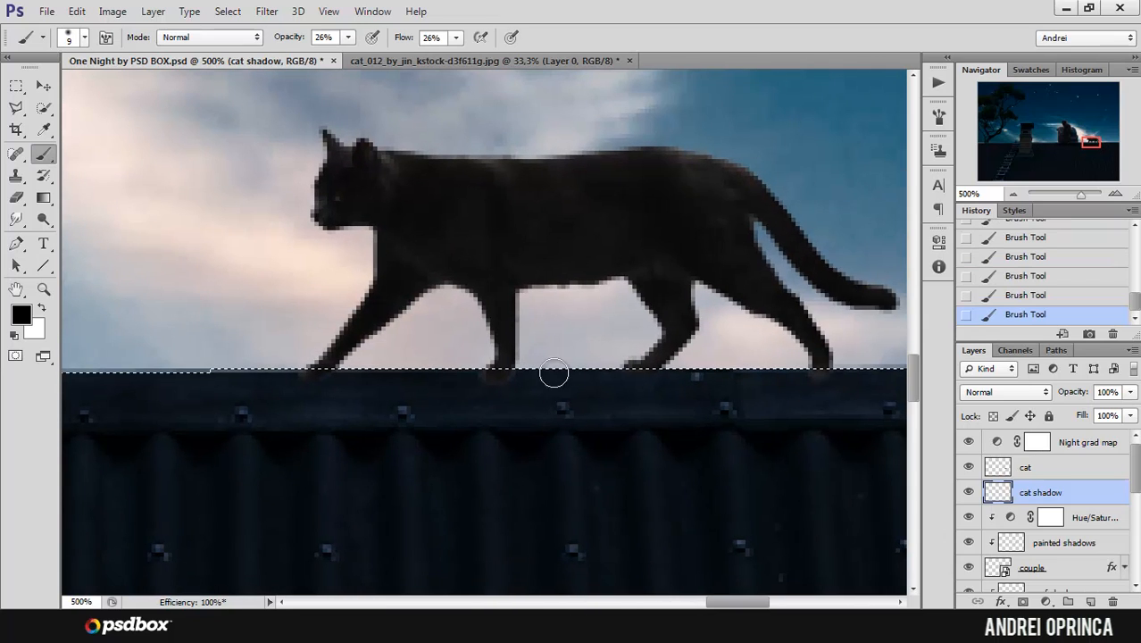
key(bracketright)
key(bracketright)
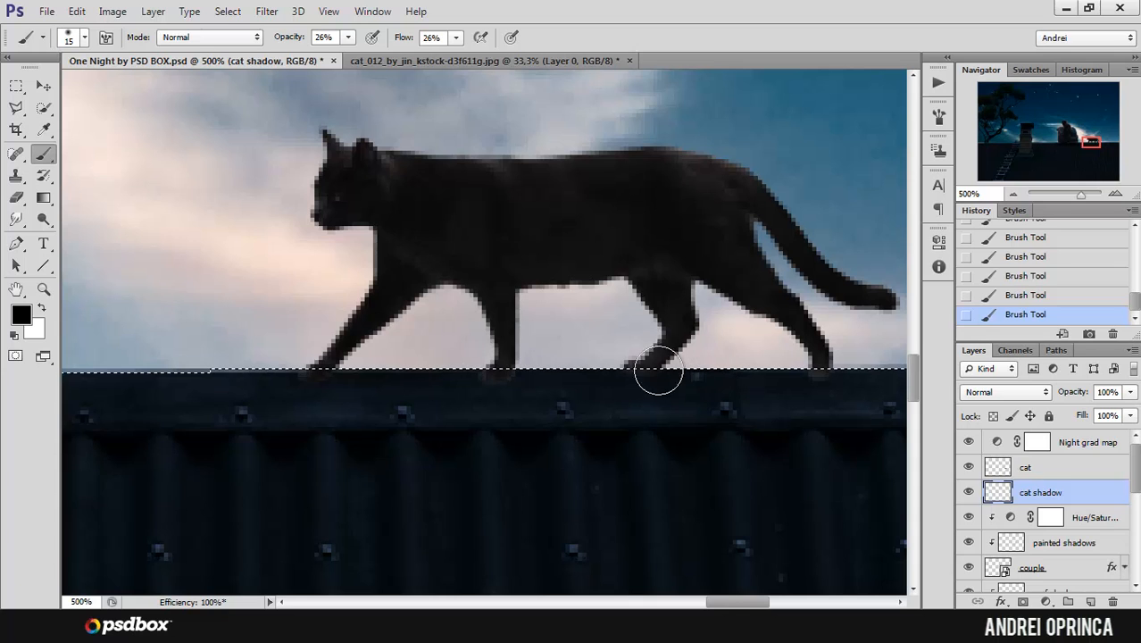
Step: Deselect the rooftop area and review the cat's shadow in context beside the couple
key(ctrl+d)
alt+click(534, 349)
alt+click(536, 348)
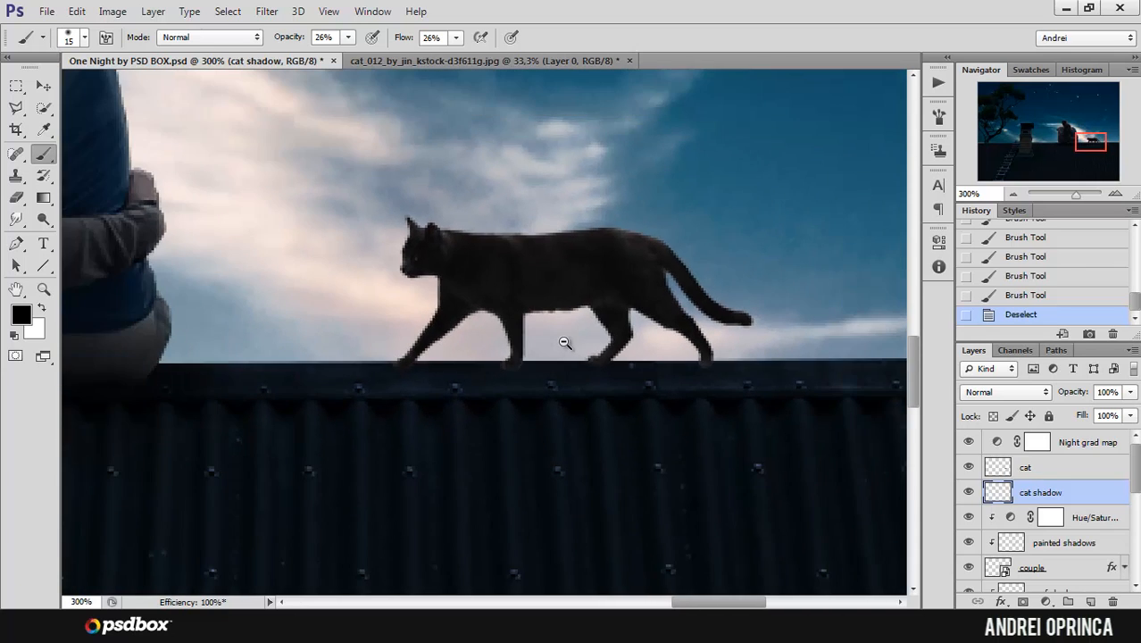
alt+click(565, 340)
drag(586, 314, 682, 405)
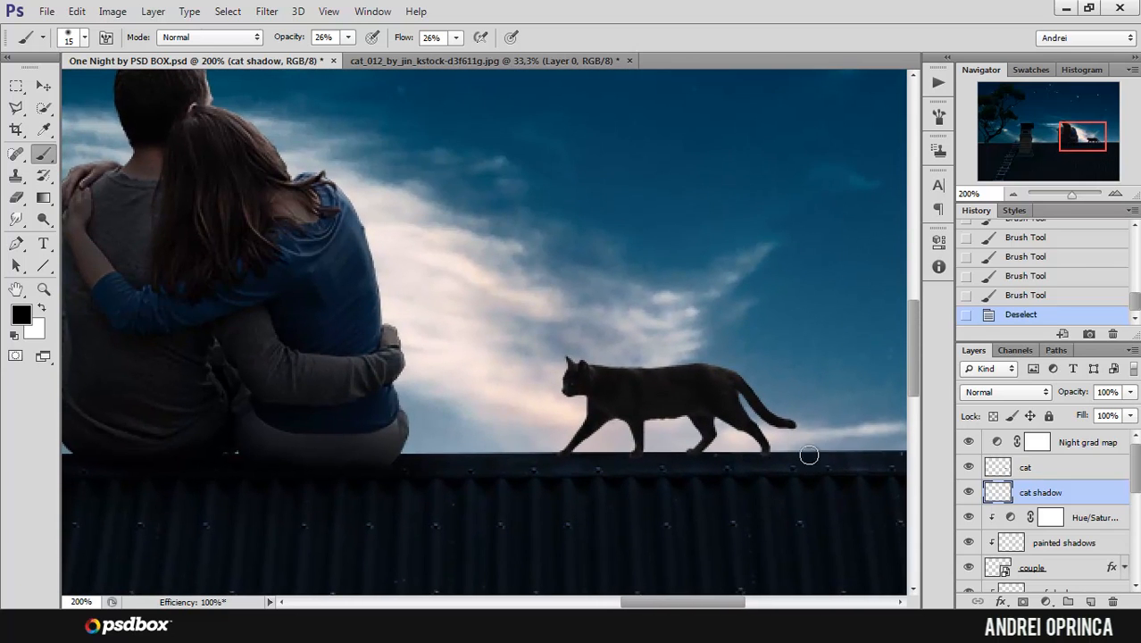
Step: Add a new layer clipped to the cat layer and name it "painted shadow"
click(970, 493)
click(969, 494)
click(1036, 466)
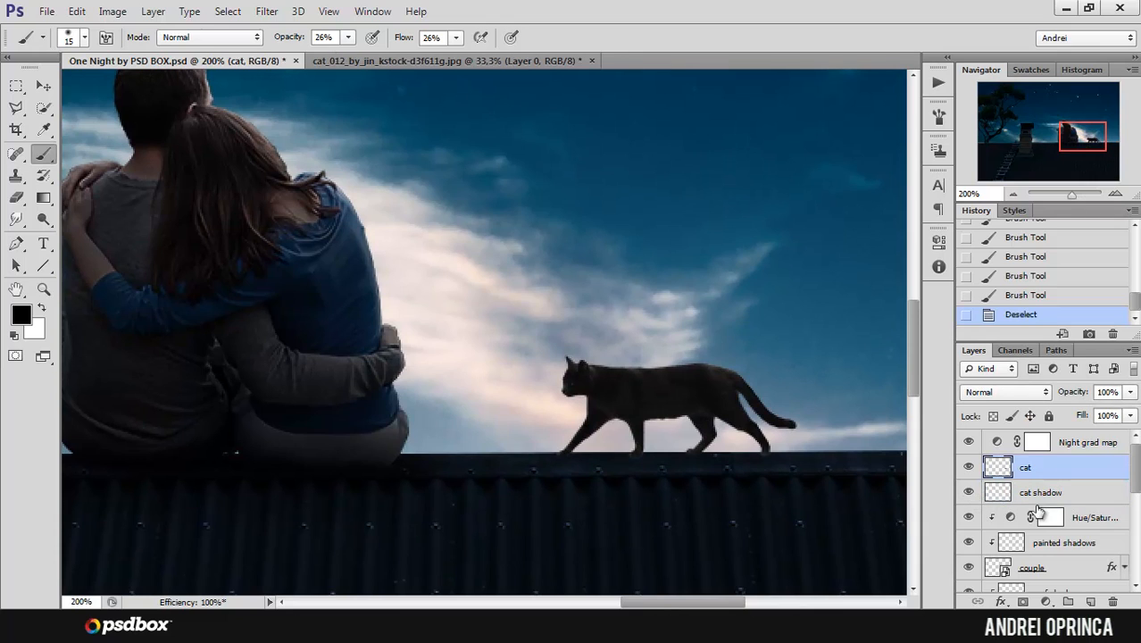
ctrl+click(652, 409)
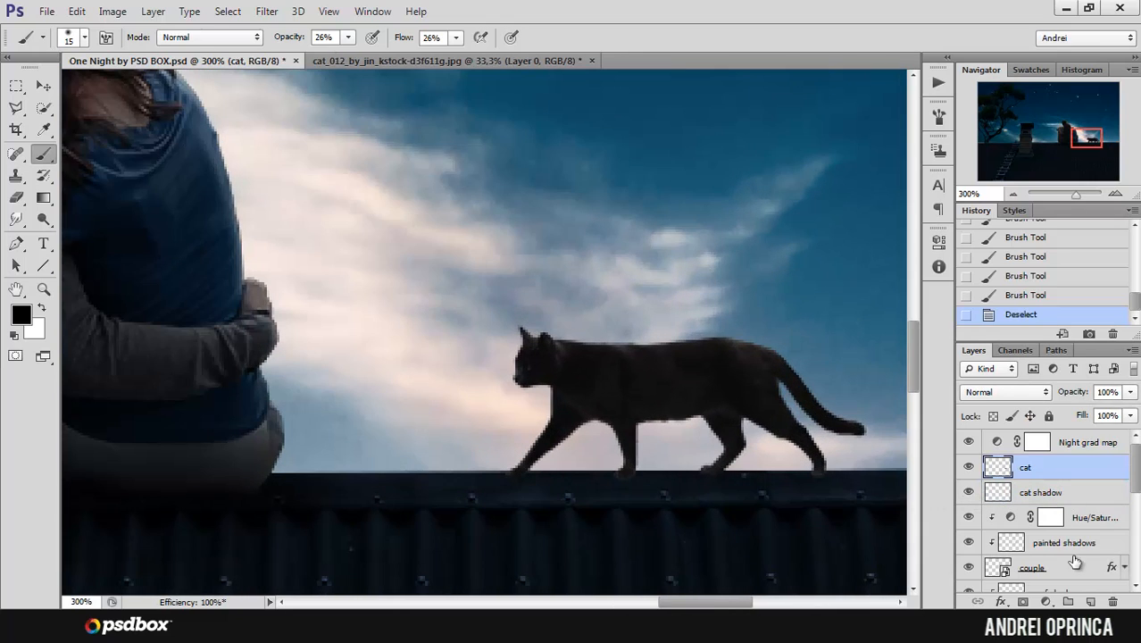
click(1089, 600)
alt+click(1046, 478)
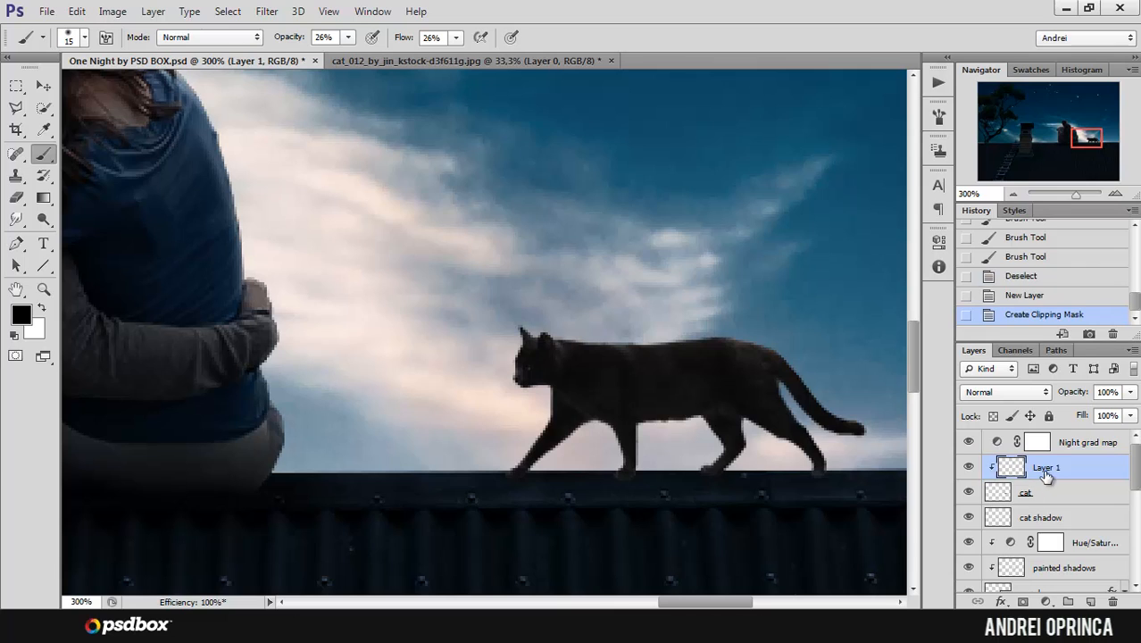
text(pl)
text(inted shadow)
key(Return)
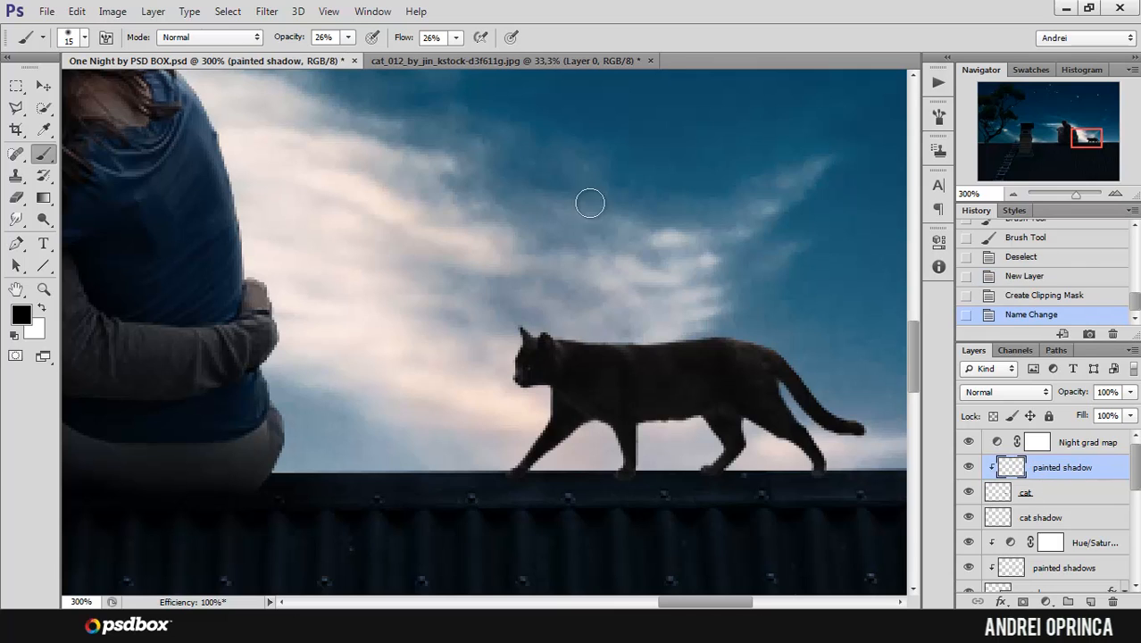
Step: Reduce the brush to 3 px and paint soft black shading over the cat's rear-placed front paw on the painted shadow layer
ctrl+click(558, 472)
drag(620, 423, 535, 351)
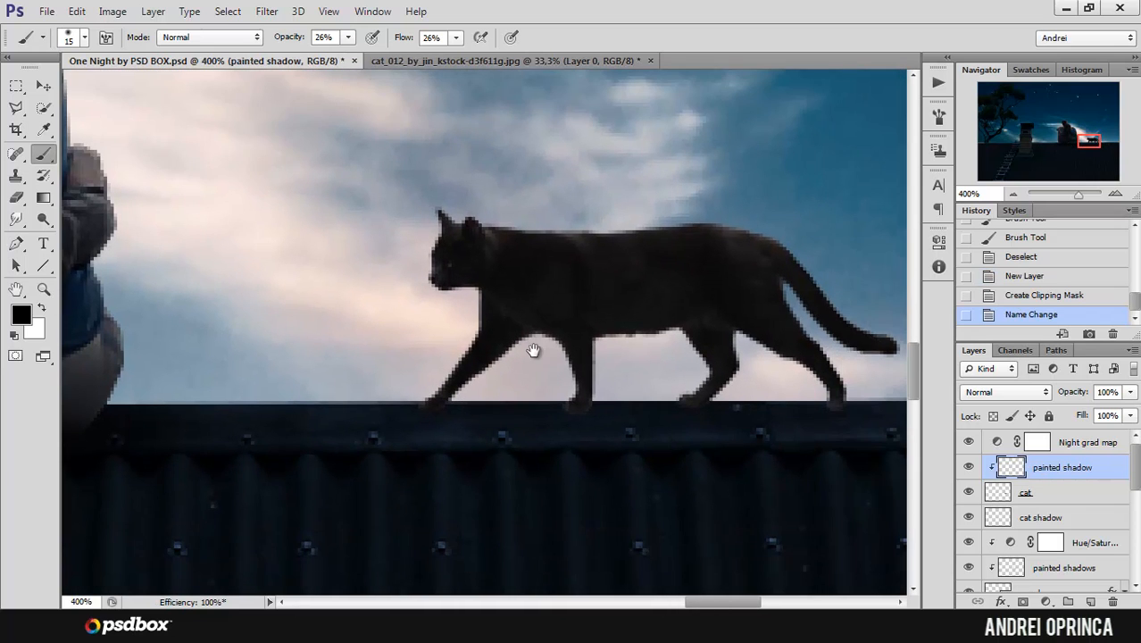
alt+click(588, 328)
alt+click(588, 329)
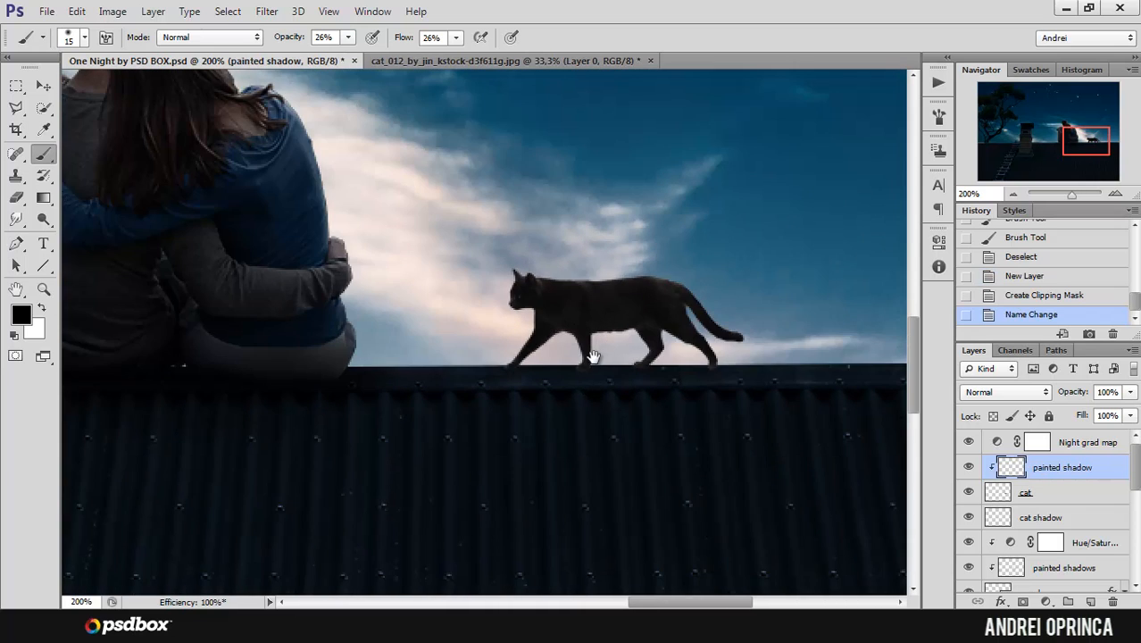
ctrl+click(576, 366)
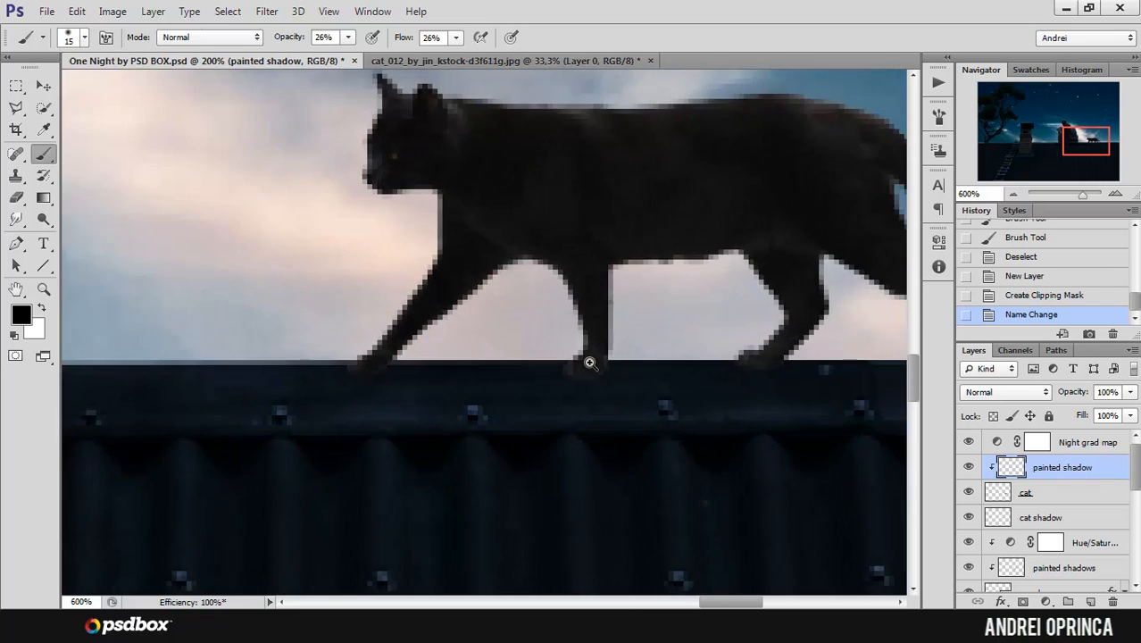
ctrl+click(590, 362)
key(bracketleft)
key(bracketleft)
key(bracketleft)
key(bracketleft)
key(bracketleft)
key(bracketleft)
key(bracketleft)
key(bracketleft)
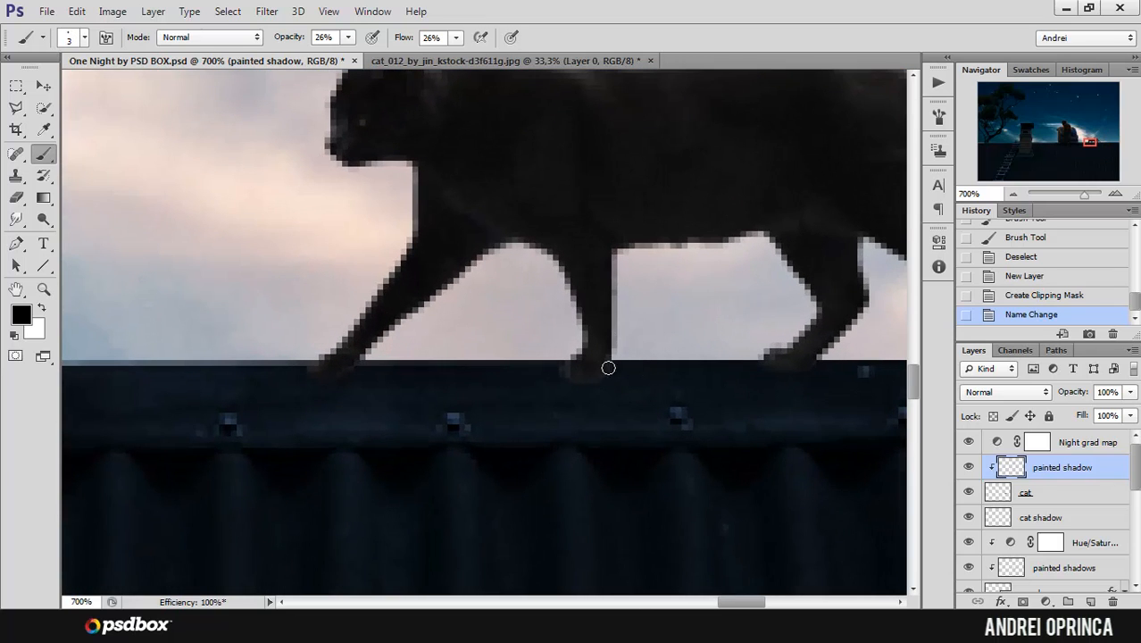
alt+click(617, 341)
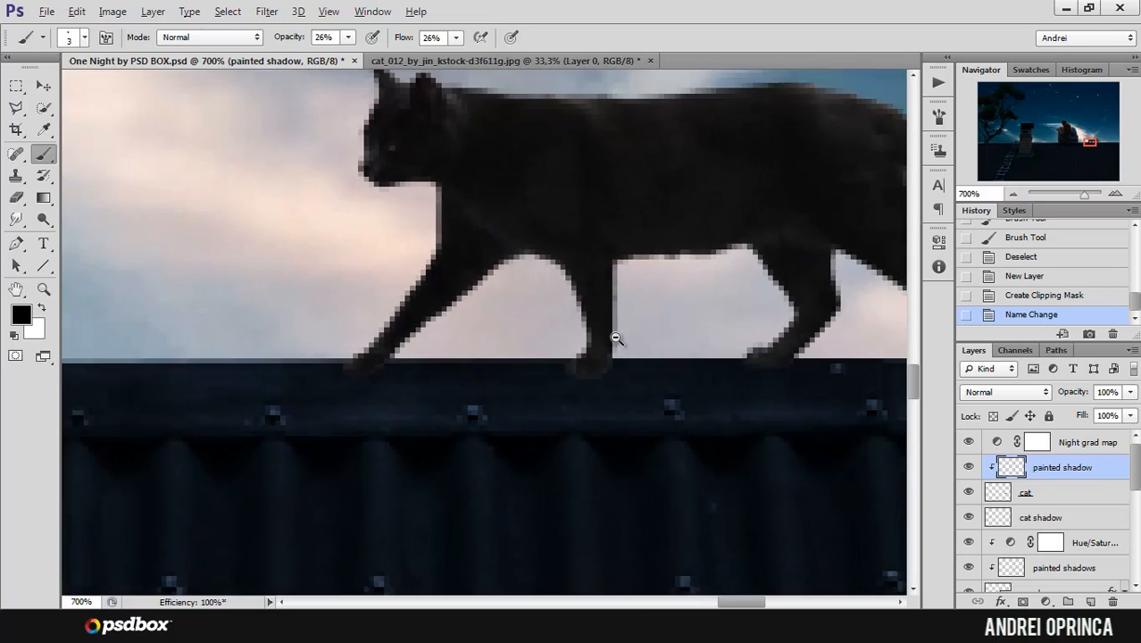
alt+click(618, 341)
alt+click(620, 341)
alt+click(622, 342)
ctrl+click(608, 340)
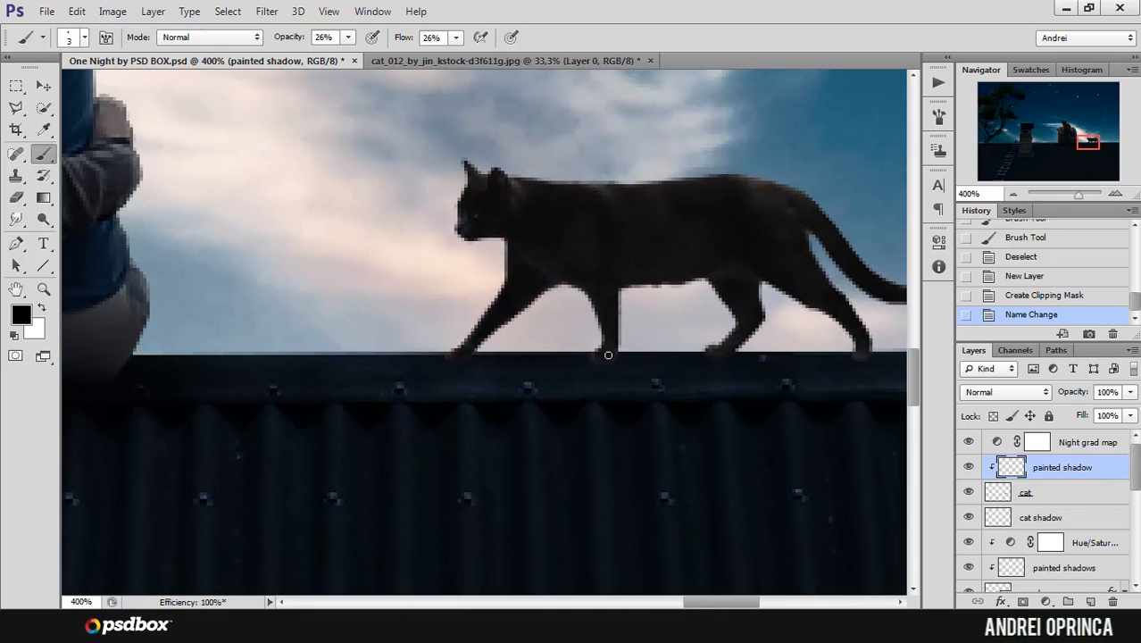
drag(620, 350, 604, 361)
mouse_move(610, 357)
mouse_down()
mouse_move(580, 346)
mouse_move(637, 339)
mouse_up()
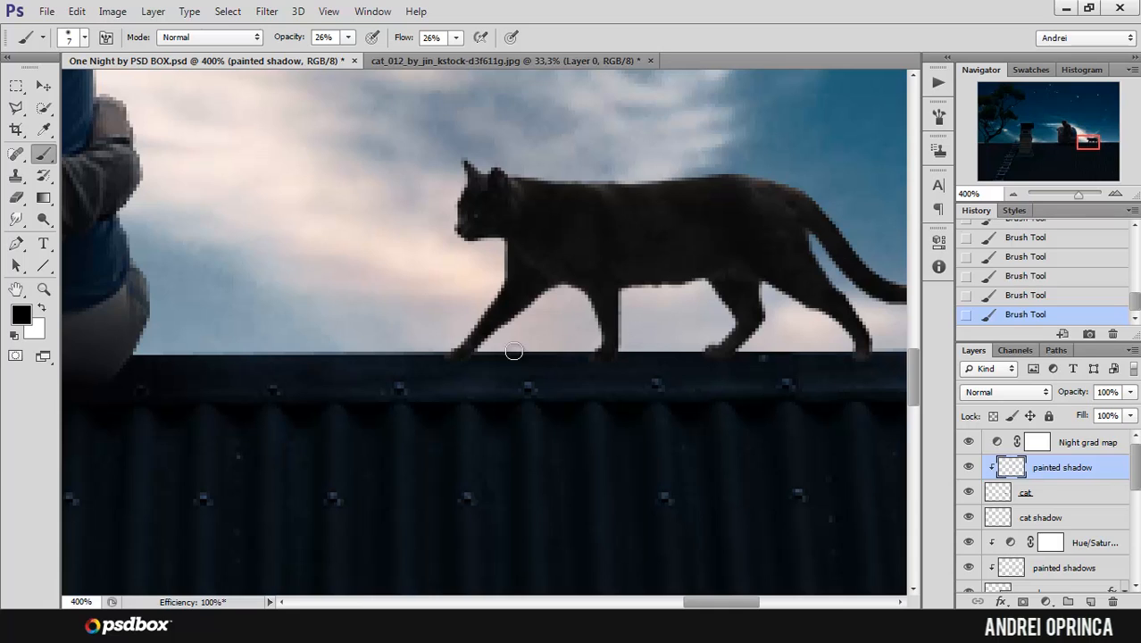
Step: Enlarge the brush to 9 px and compare the cat with and without the painted shadow layer
key(bracketright)
key(bracketright)
scroll(670, 344, down, 1)
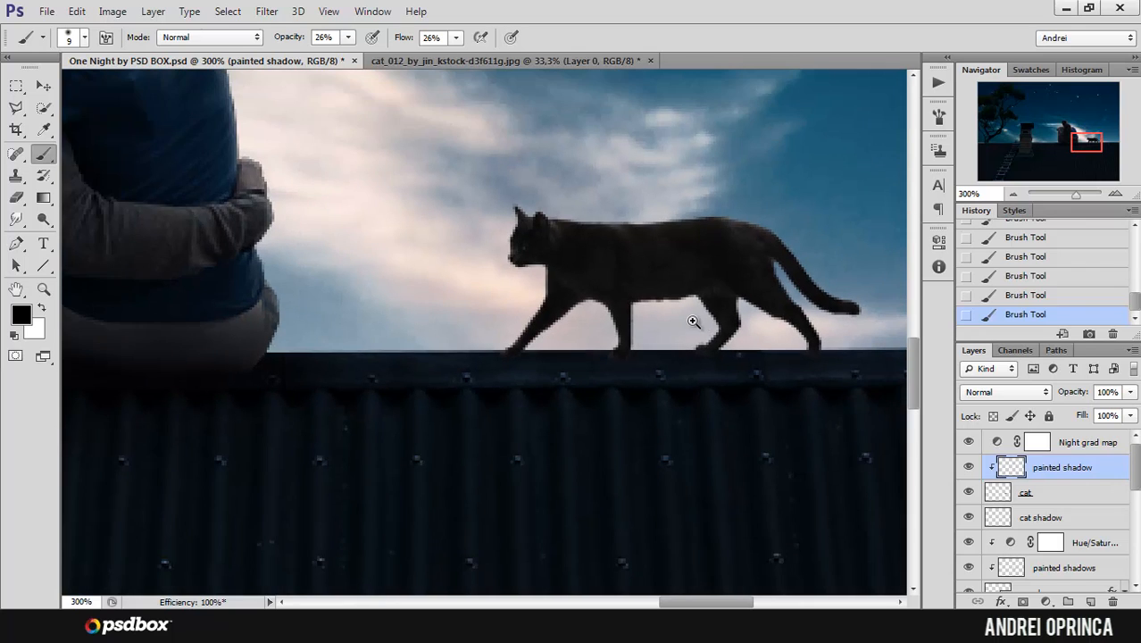
scroll(694, 329, up, 1)
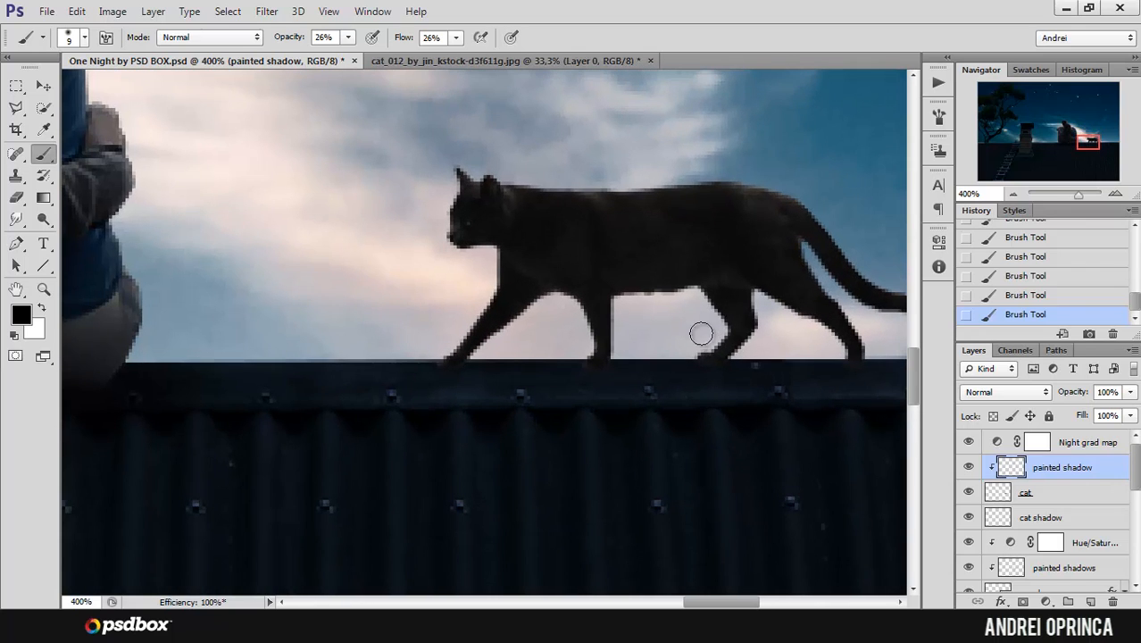
click(969, 467)
click(970, 467)
click(970, 466)
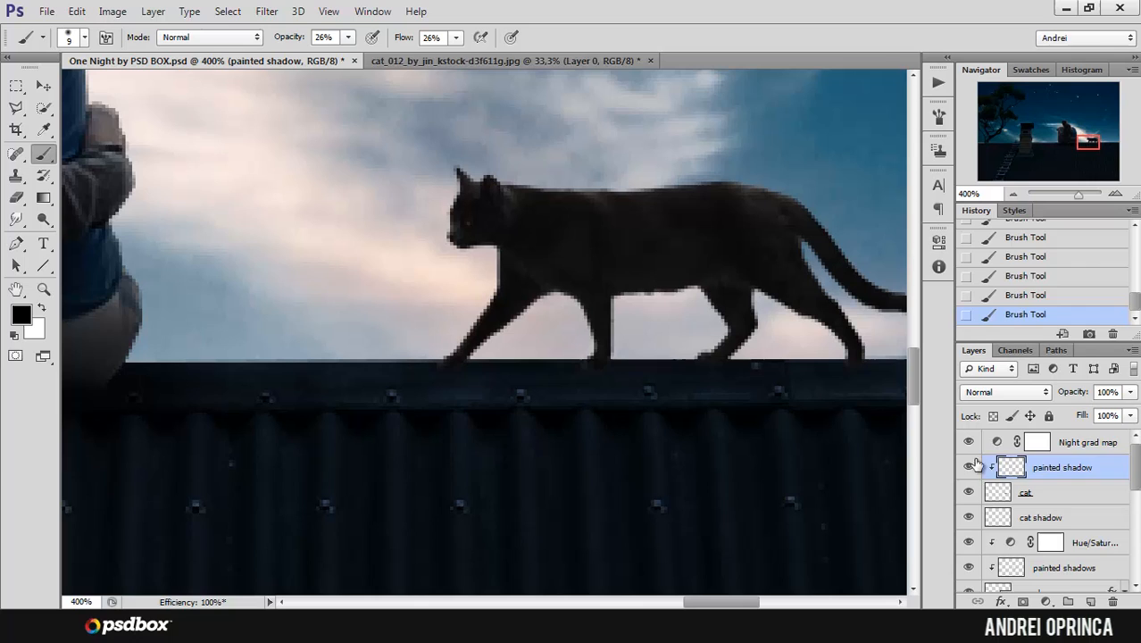
Step: Undo the last three brush strokes around the cat's paws
click(1044, 517)
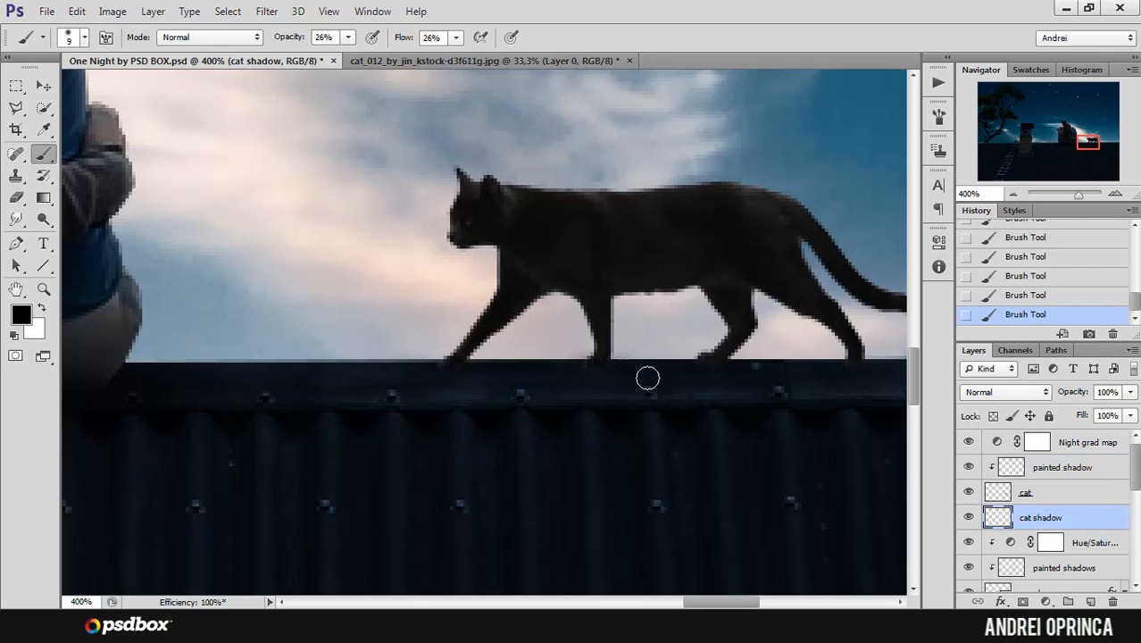
key(ctrl+alt+z)
key(ctrl+alt+z)
key(ctrl+alt+z)
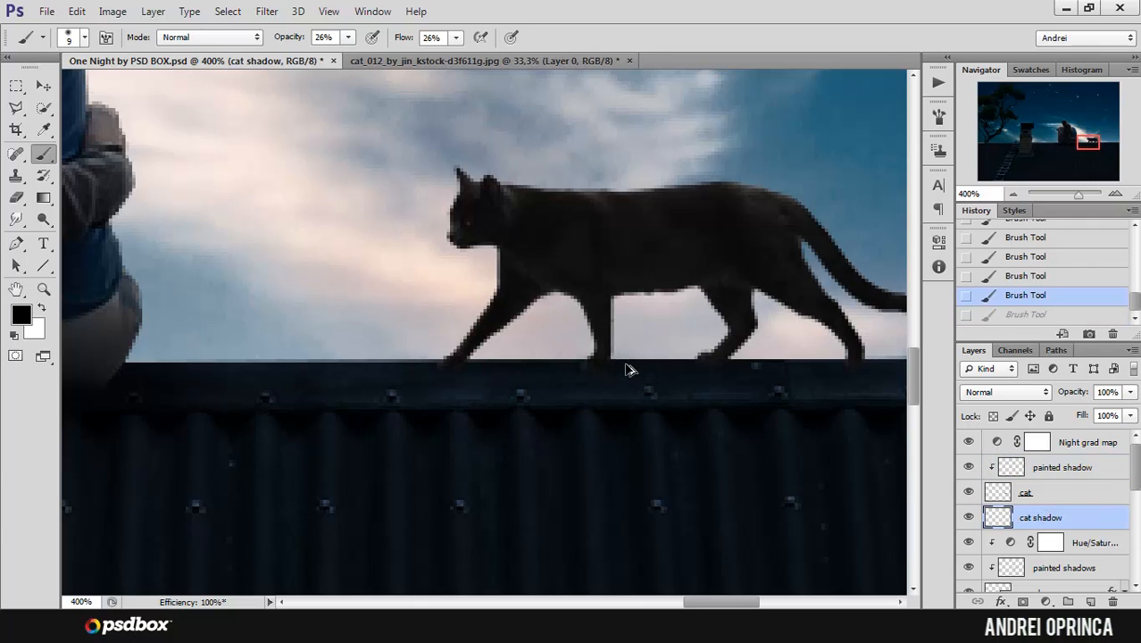
Step: Repaint the shading on the cat's front paw with a 4 px brush and review the whole composite
ctrl+click(600, 384)
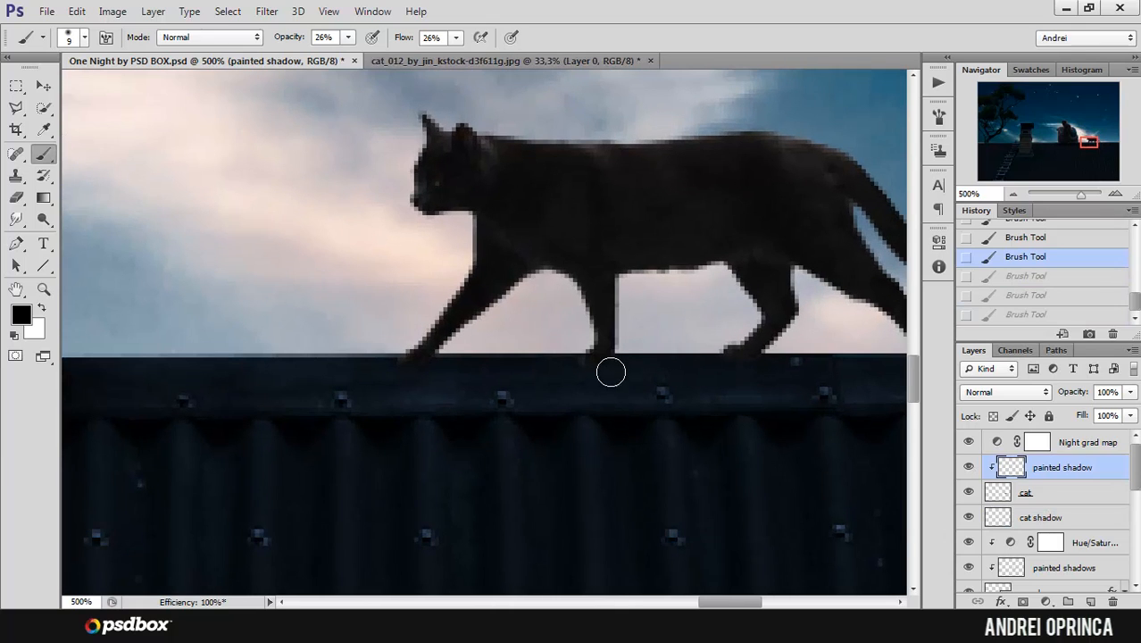
drag(620, 368, 630, 367)
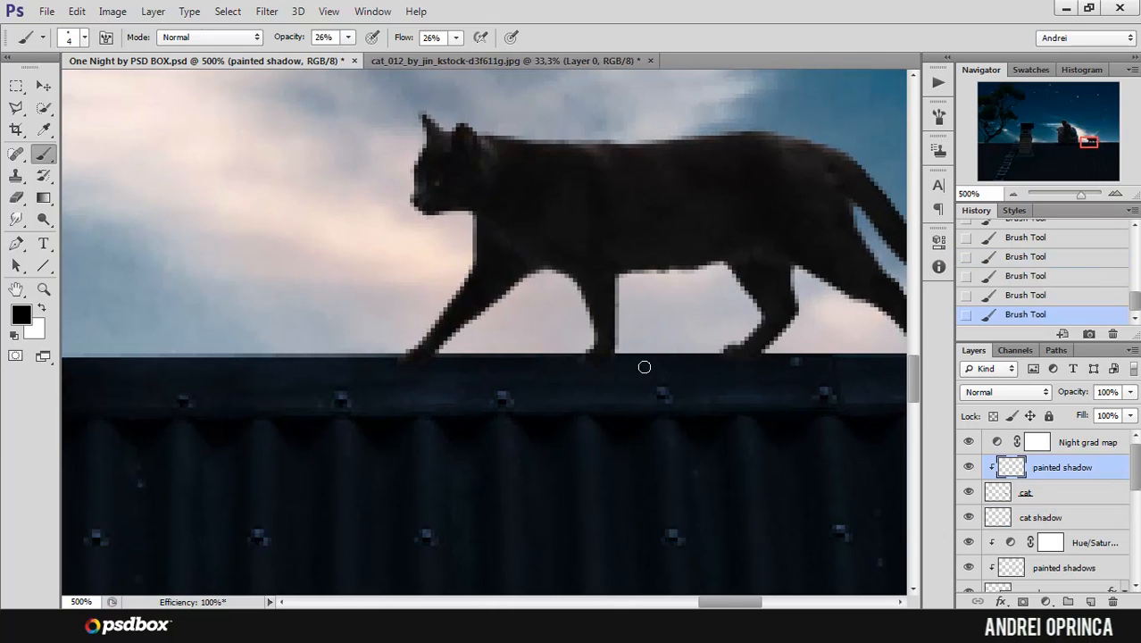
alt+click(722, 357)
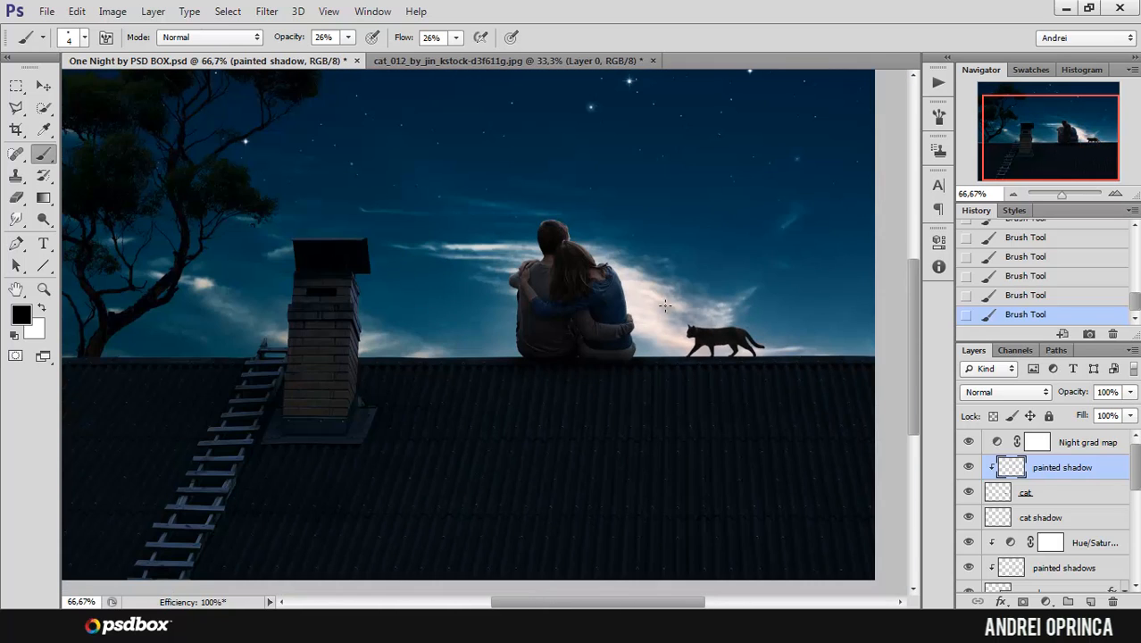
drag(683, 263, 718, 371)
alt+click(680, 329)
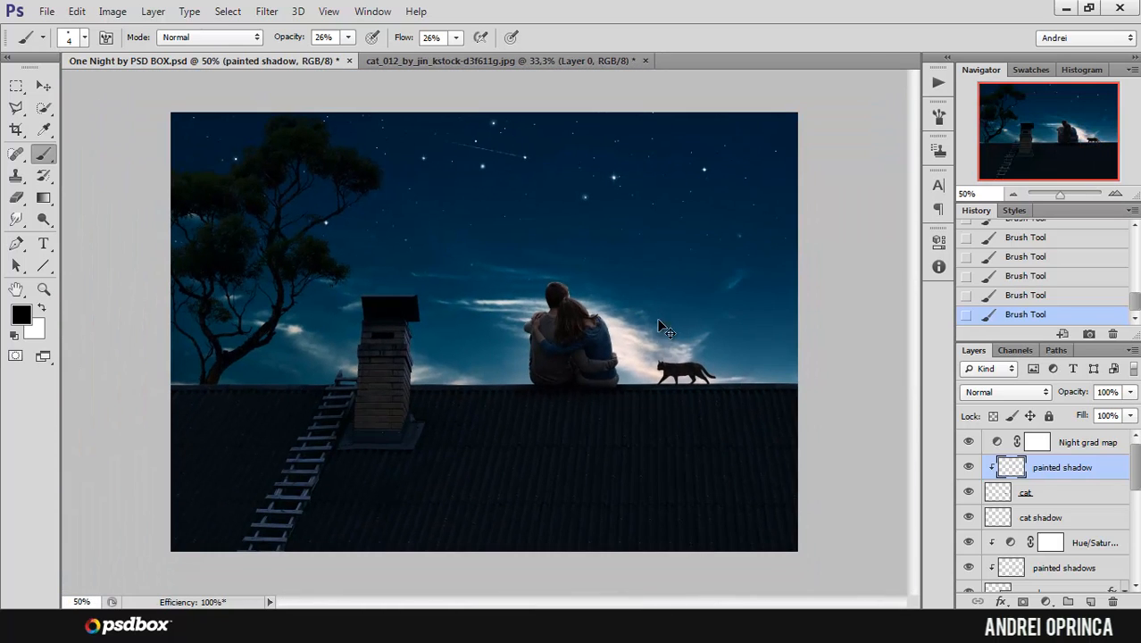
ctrl+click(642, 304)
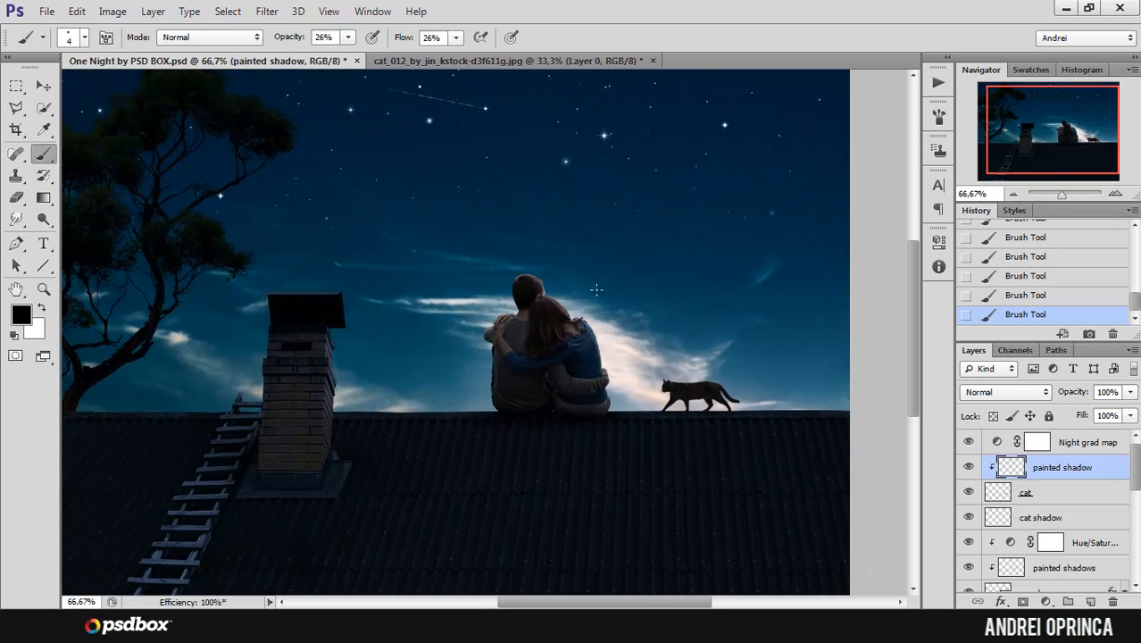
Step: Add a Photo Filter adjustment layer above the Night grad map layer
click(1112, 442)
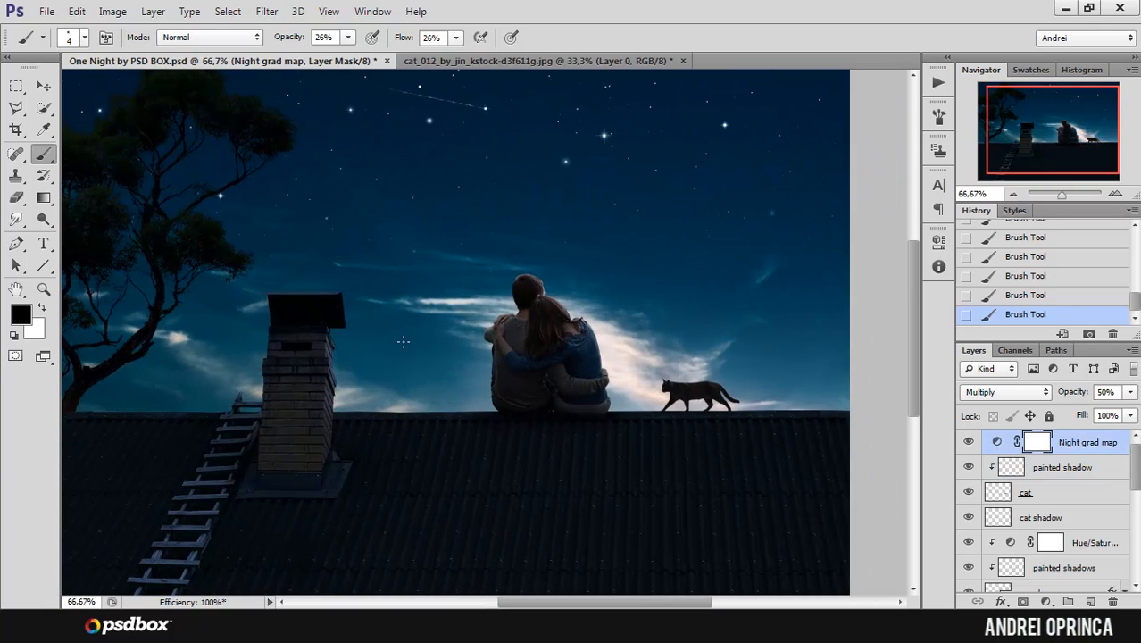
ctrl+click(345, 374)
drag(612, 359, 630, 299)
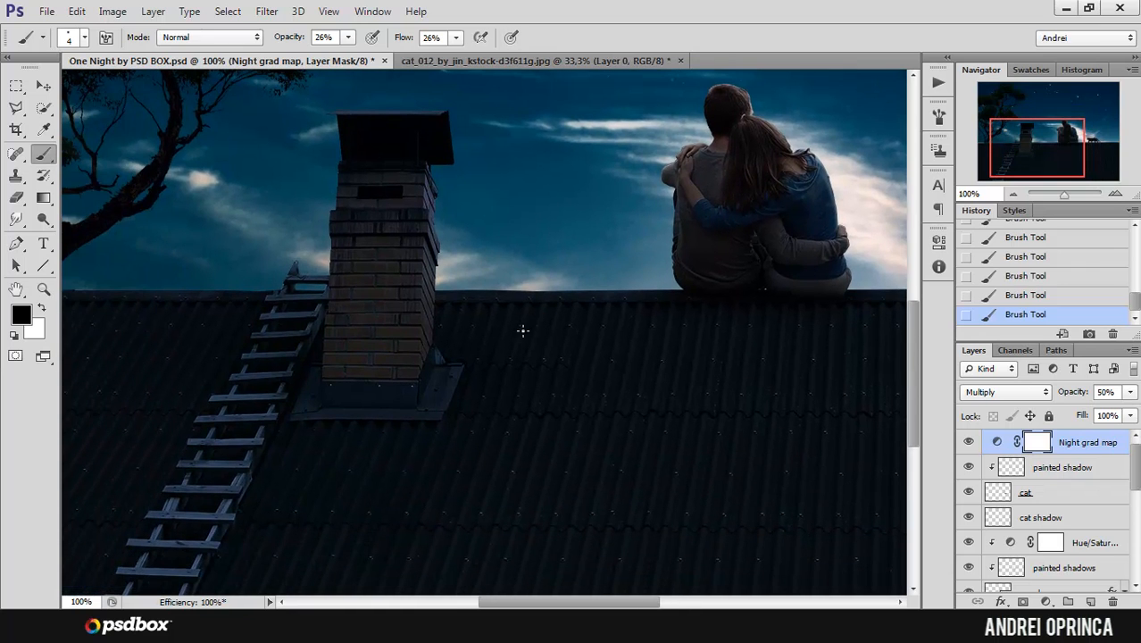
drag(685, 286, 637, 332)
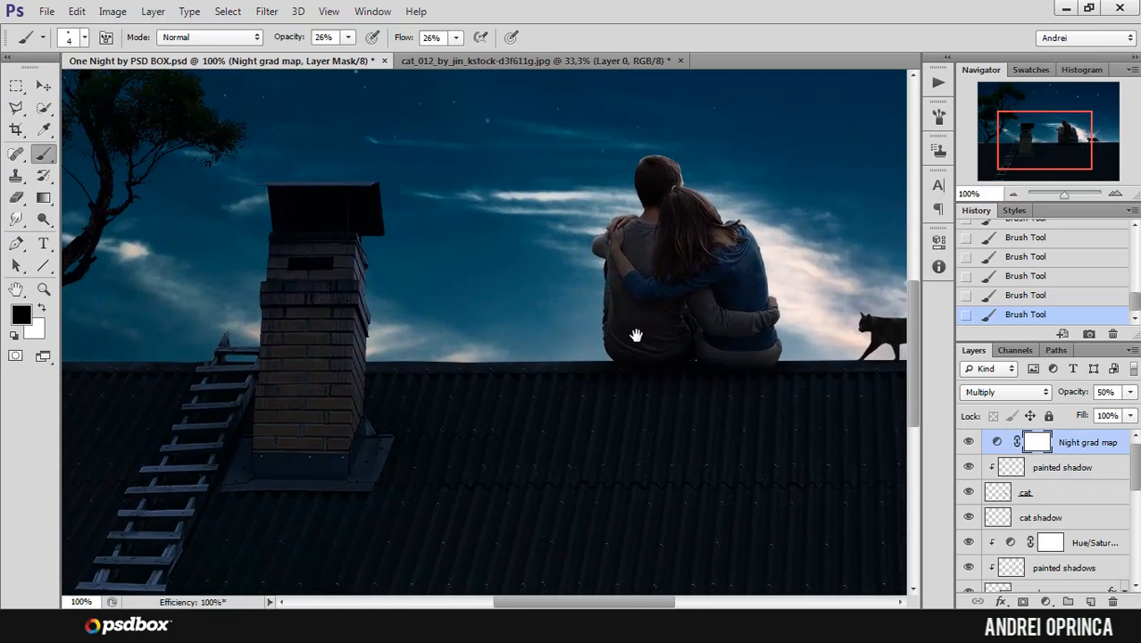
alt+click(717, 310)
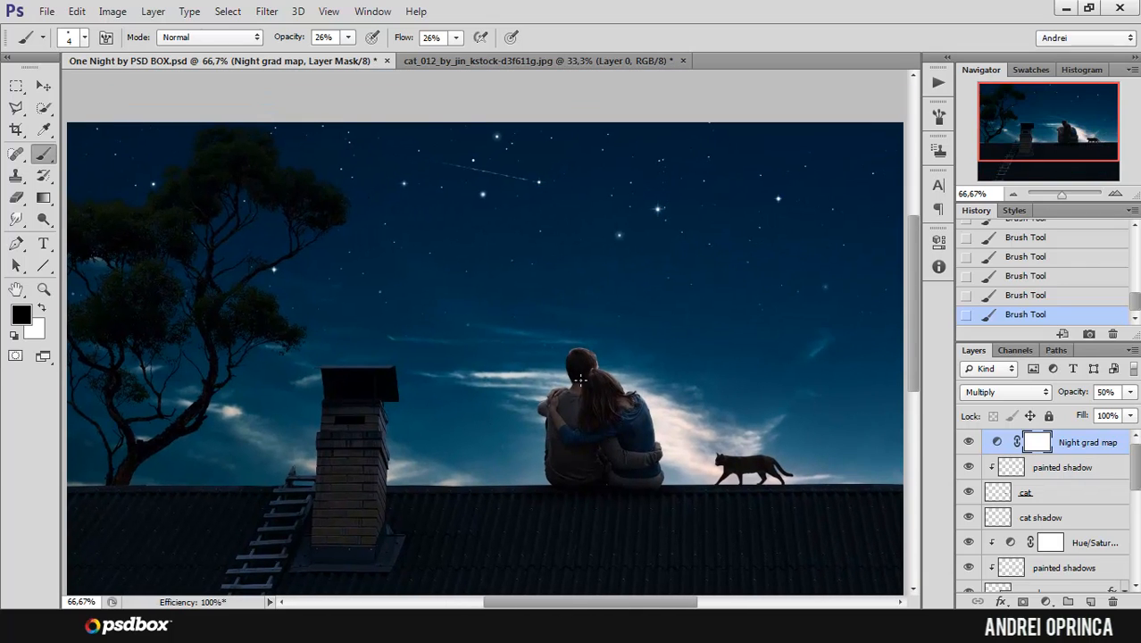
click(1045, 600)
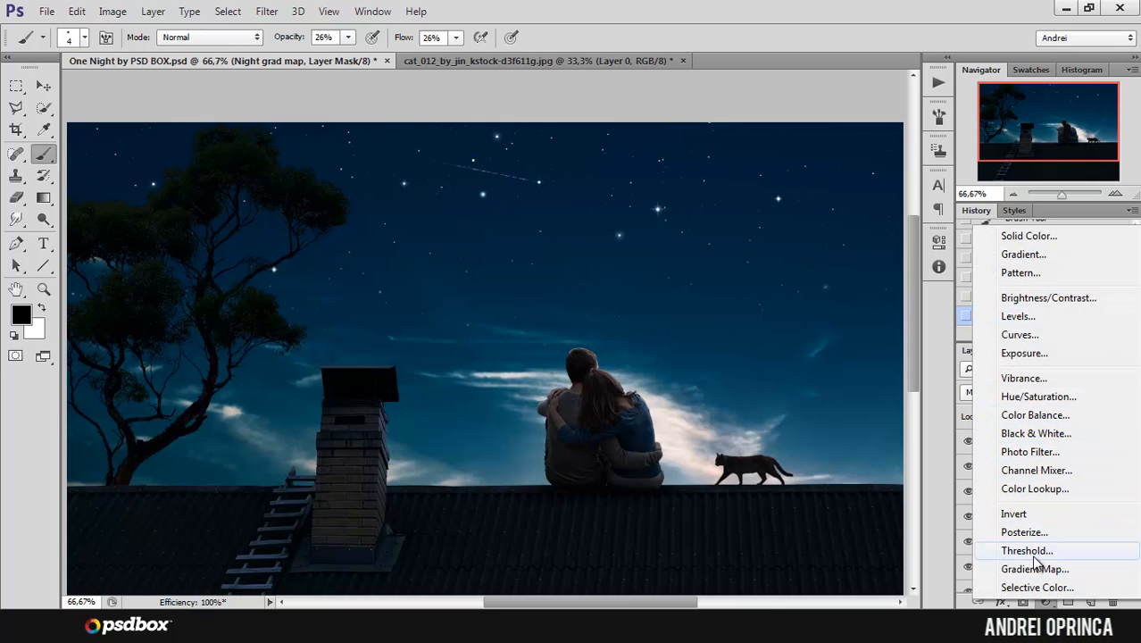
click(1048, 603)
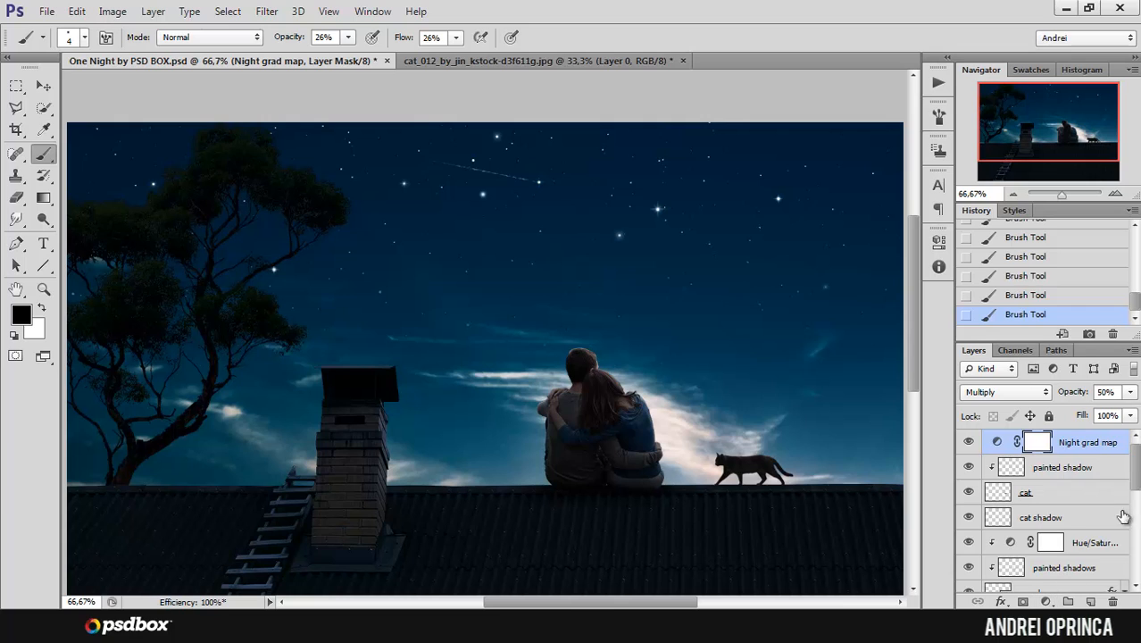
click(1046, 602)
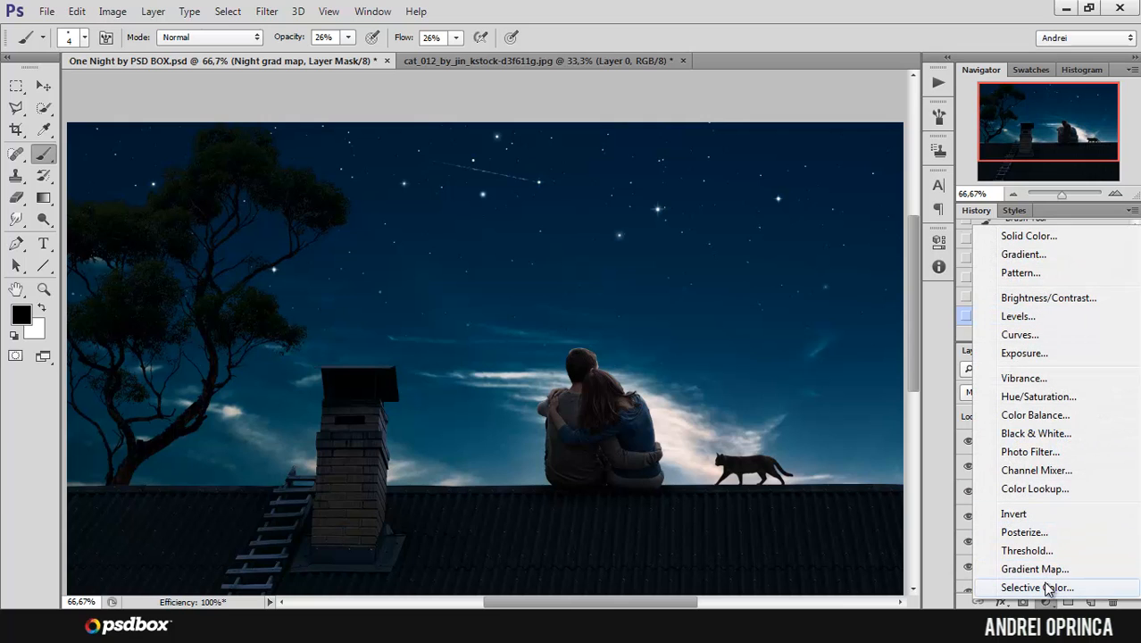
click(1036, 452)
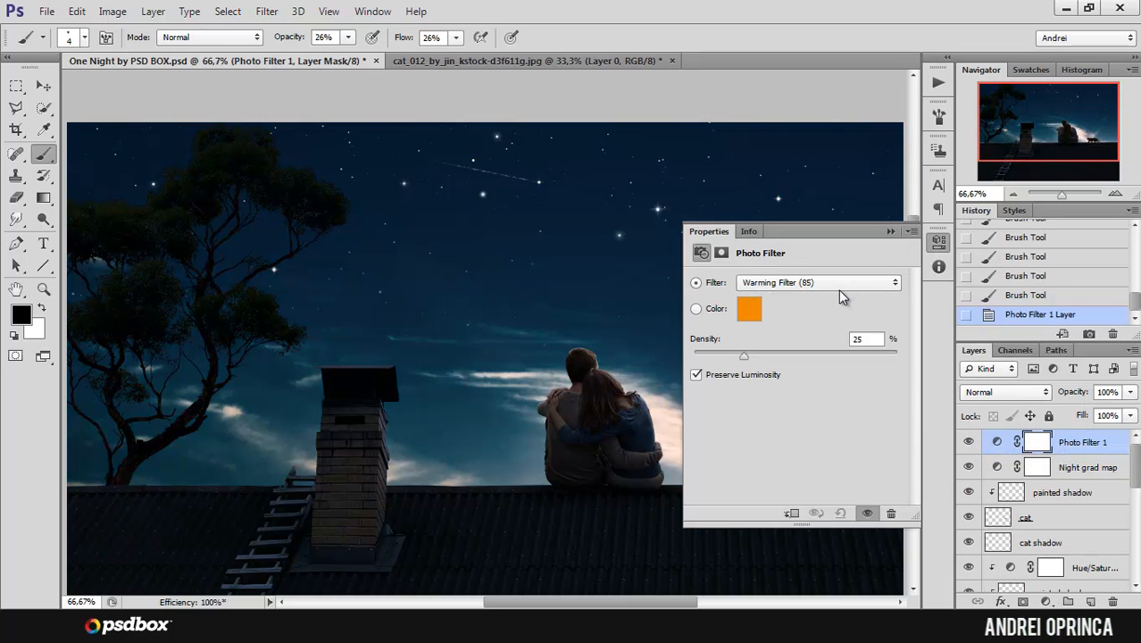
Step: Set the photo filter's custom colour to light blue #3cb3df
click(759, 311)
click(928, 473)
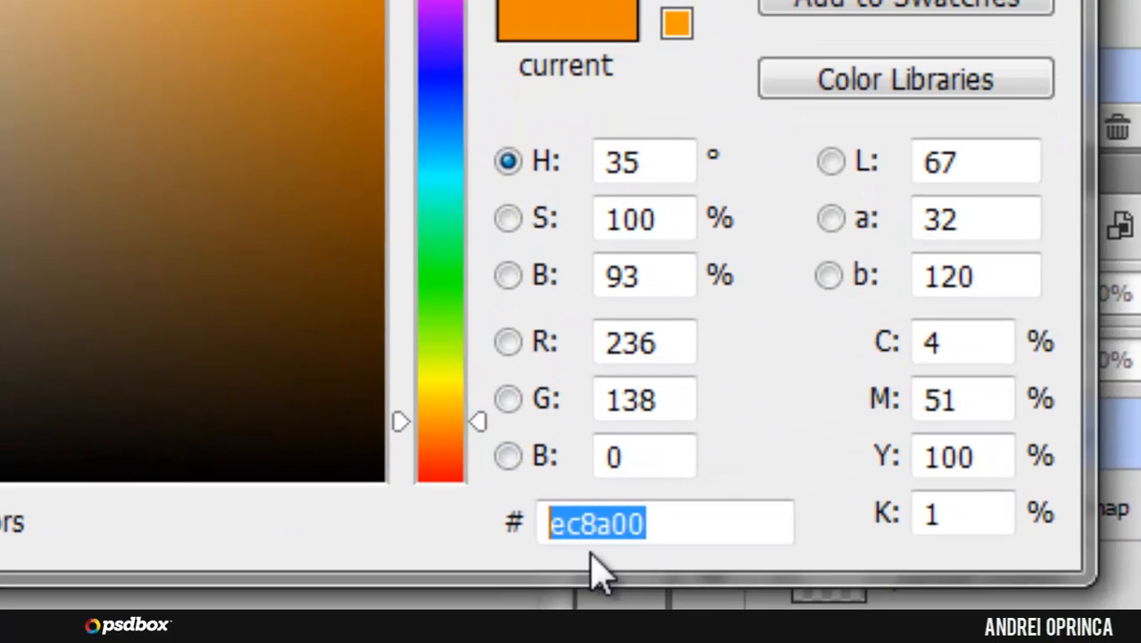
text(3)
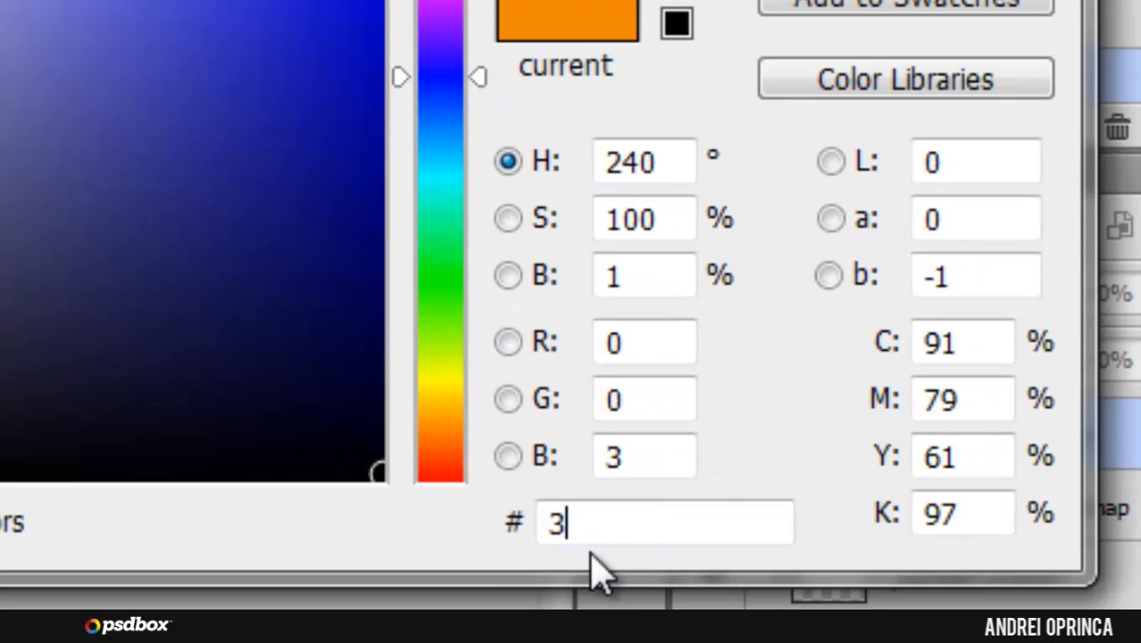
text(cb3df)
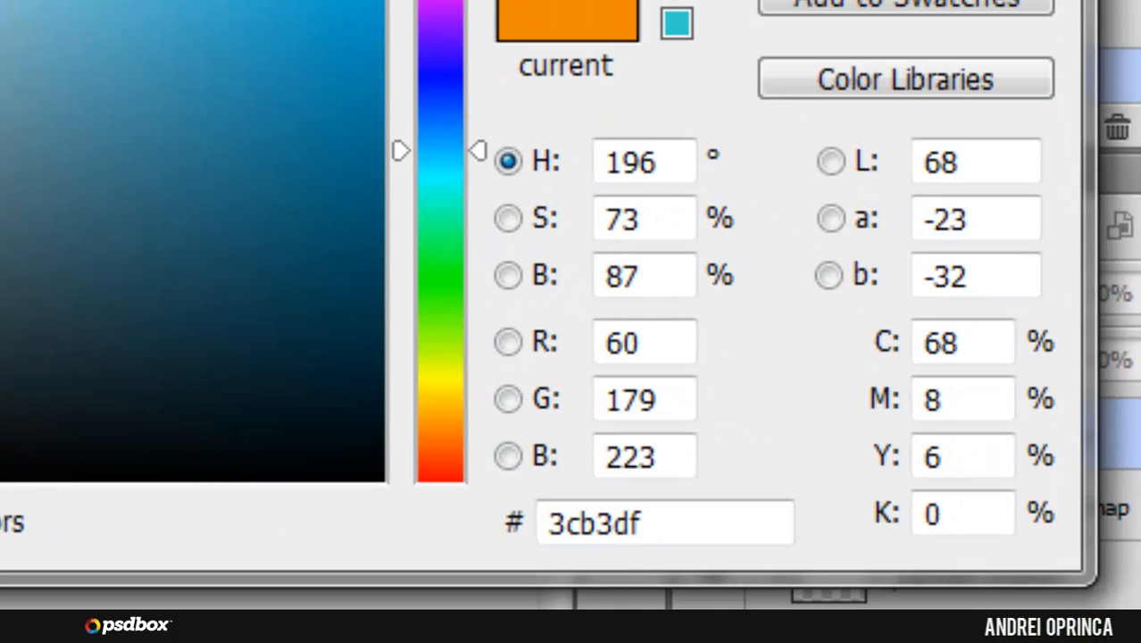
click(1036, 229)
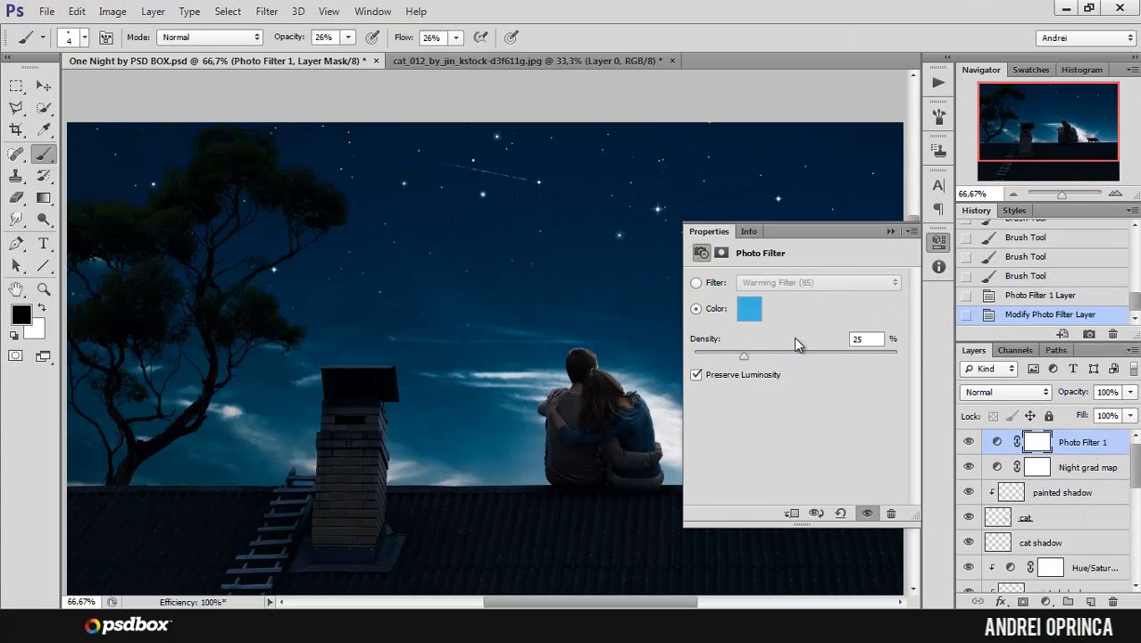
Step: Set the photo filter's density to 58% with luminosity preserved, and toggle the layer's visibility to compare its effect
text(58)
click(696, 376)
click(697, 376)
click(890, 232)
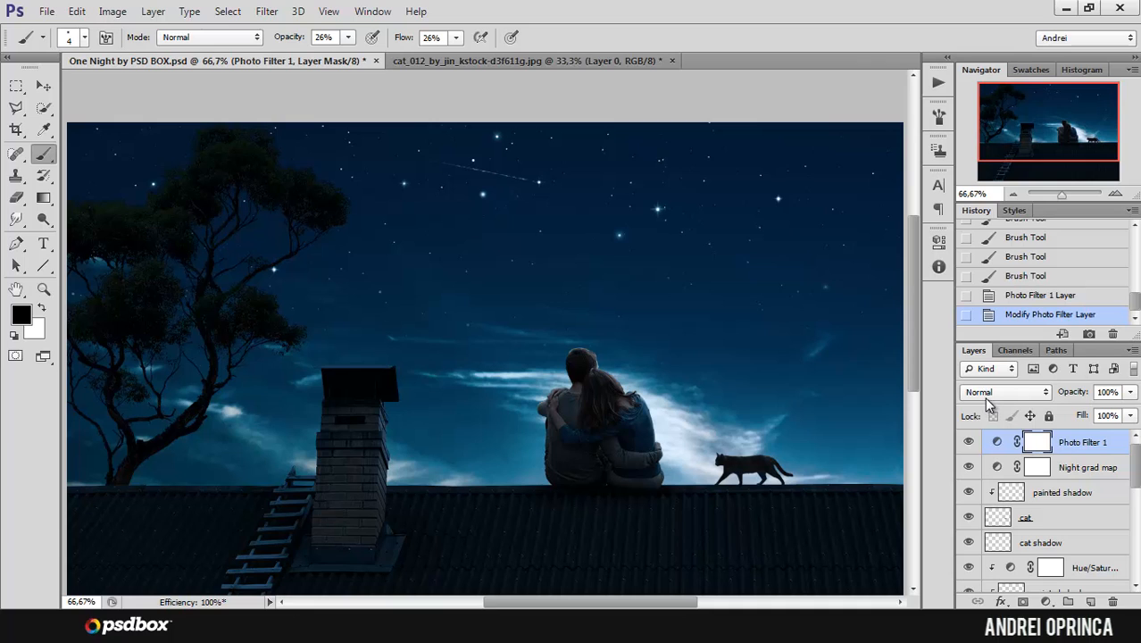
click(970, 441)
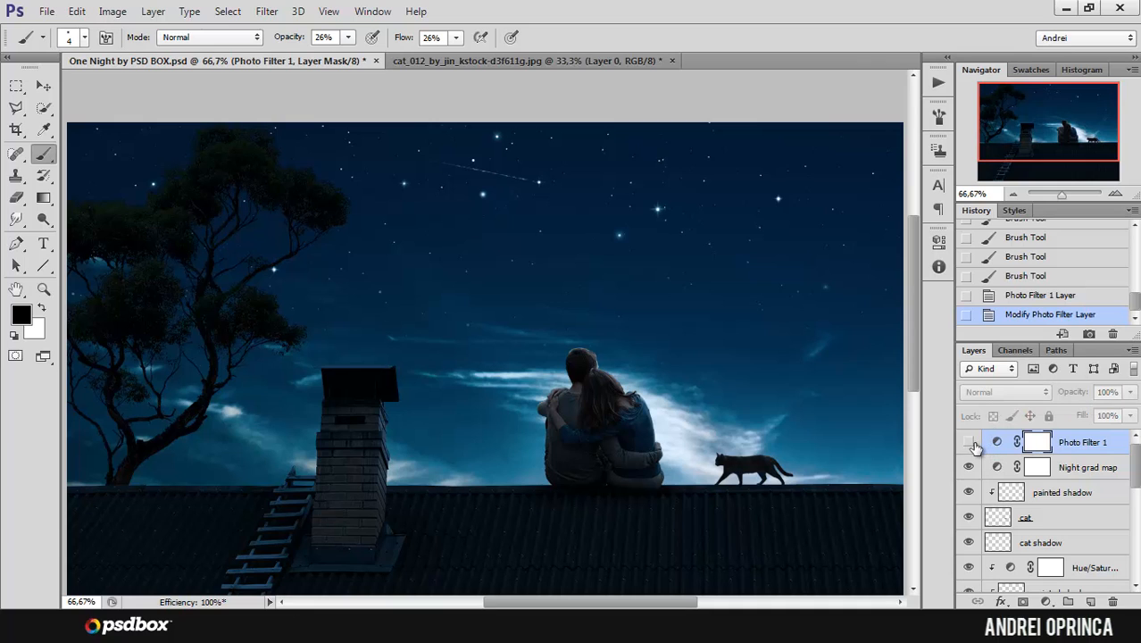
Step: Compare the composite with and without the Photo Filter 1 layer, and review the whole image and its layer stack
click(970, 442)
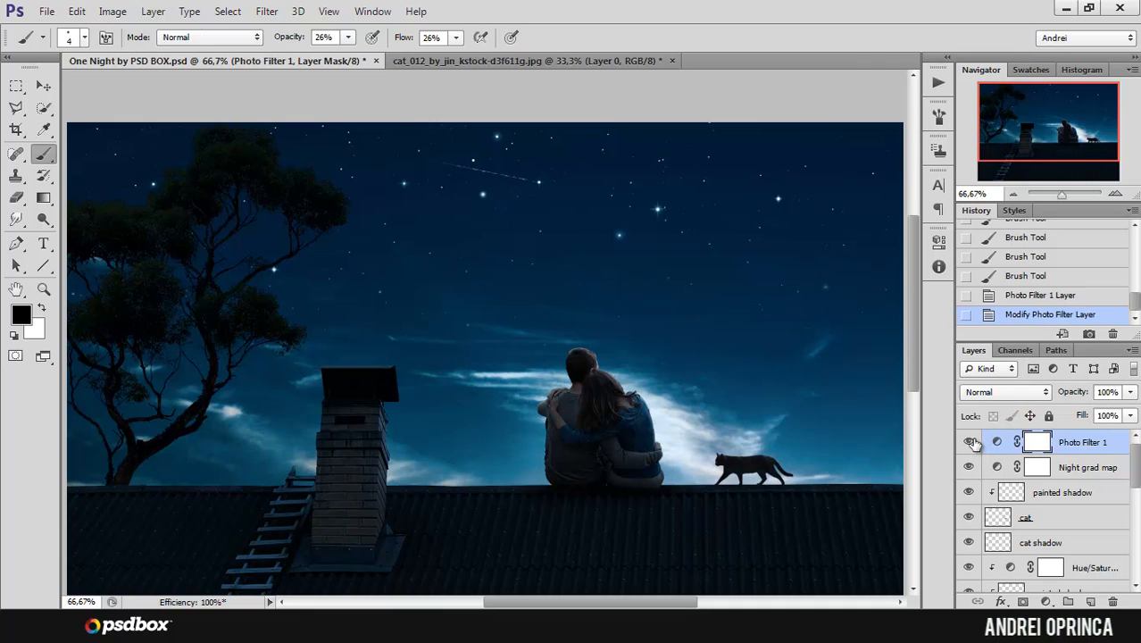
click(969, 442)
click(970, 441)
drag(1048, 144, 1051, 131)
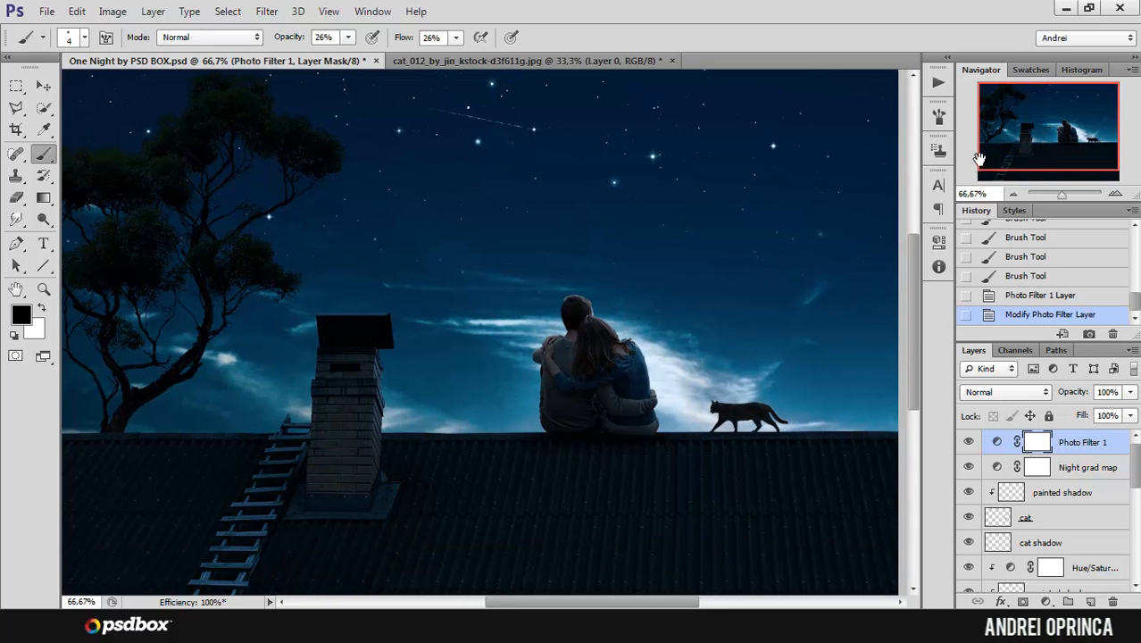
key(ctrl+minus)
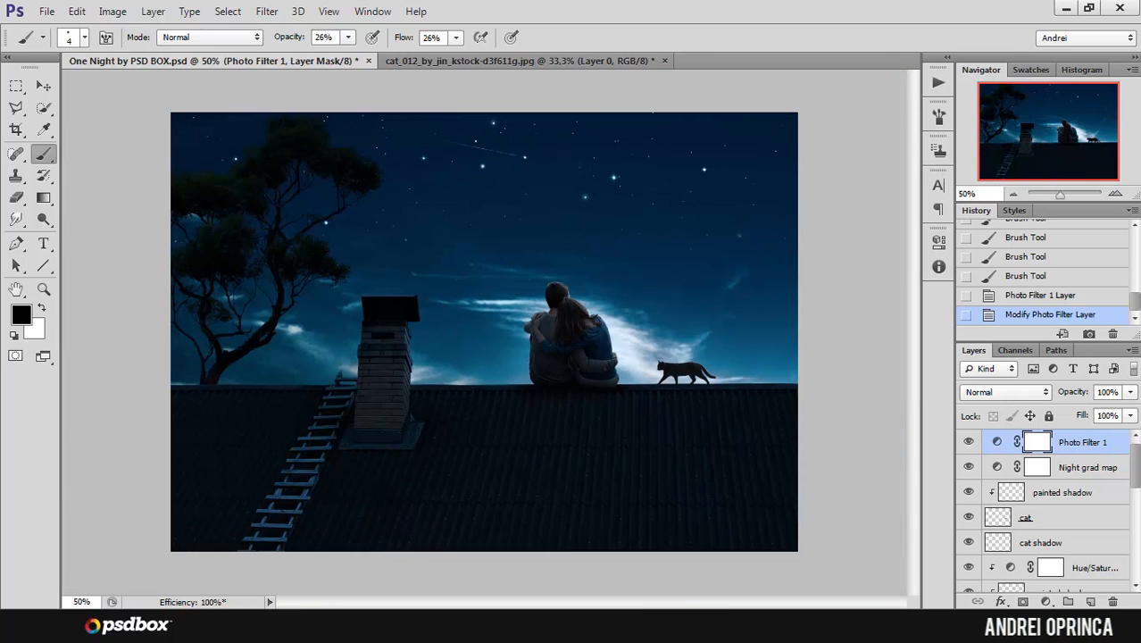
click(1135, 550)
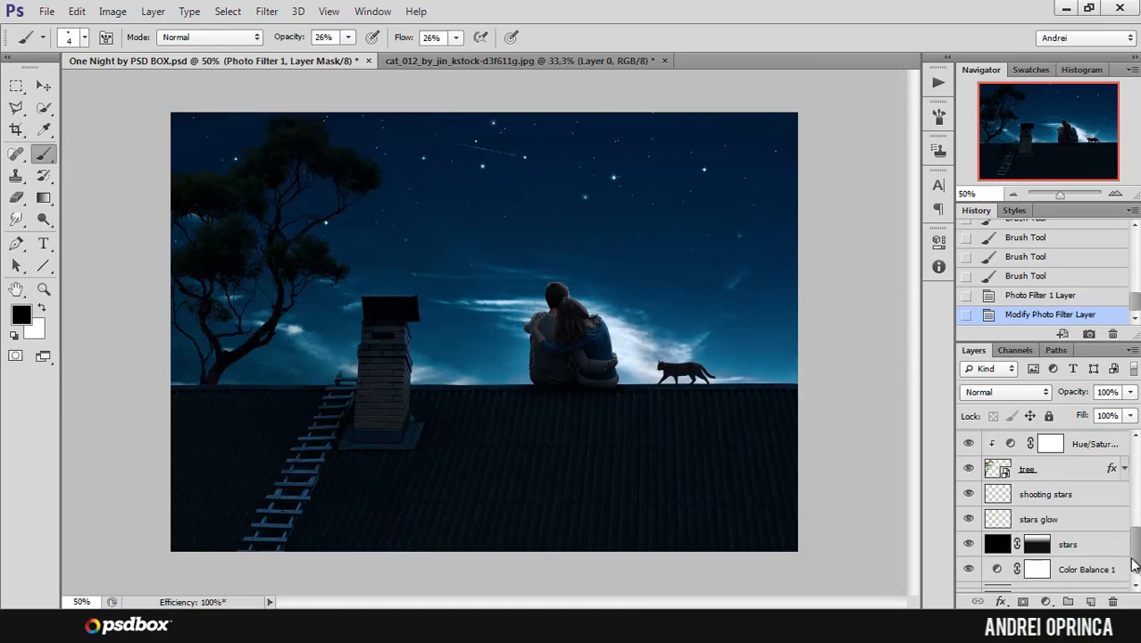
drag(1136, 547, 1136, 454)
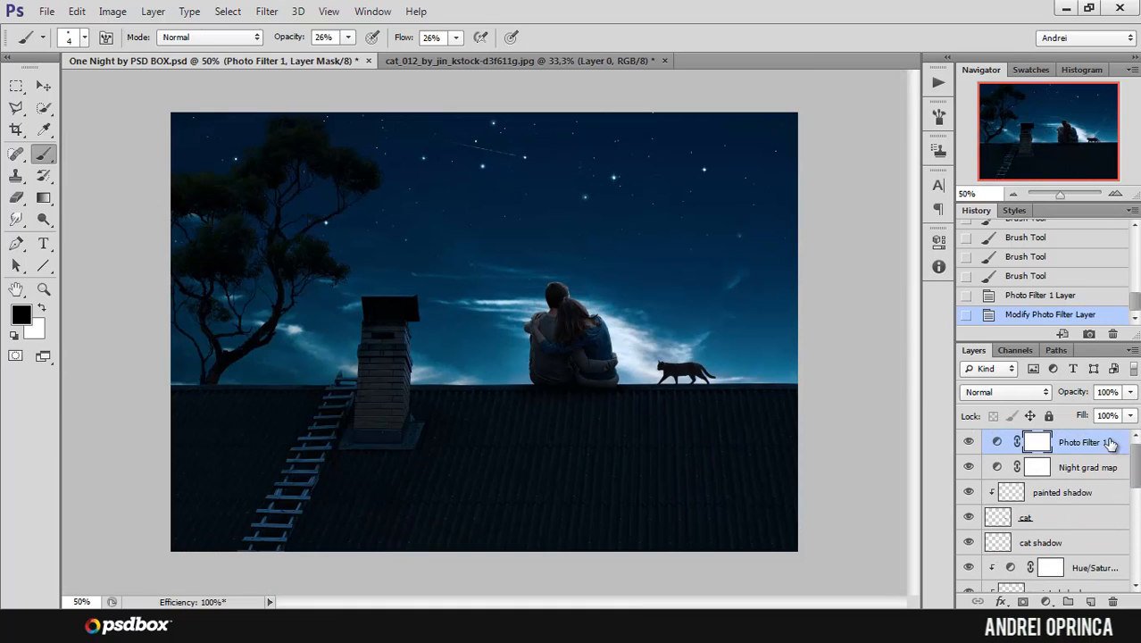
Step: Stamp all visible layers into a new merged layer above the Photo Filter 1 layer
click(1070, 438)
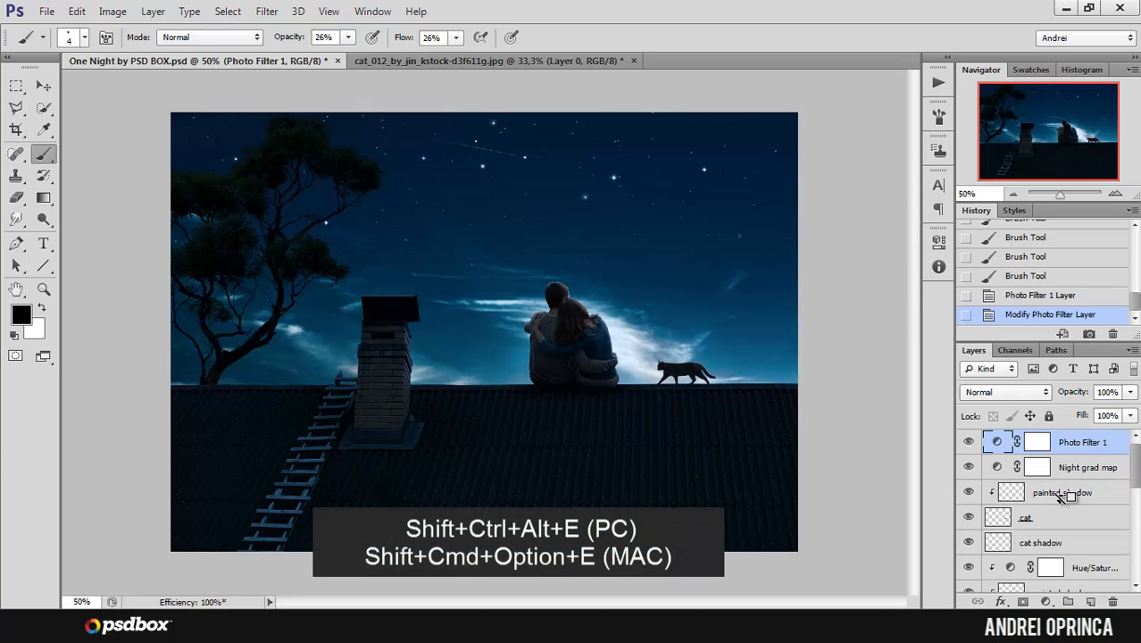
key(ctrl+shift+alt+e)
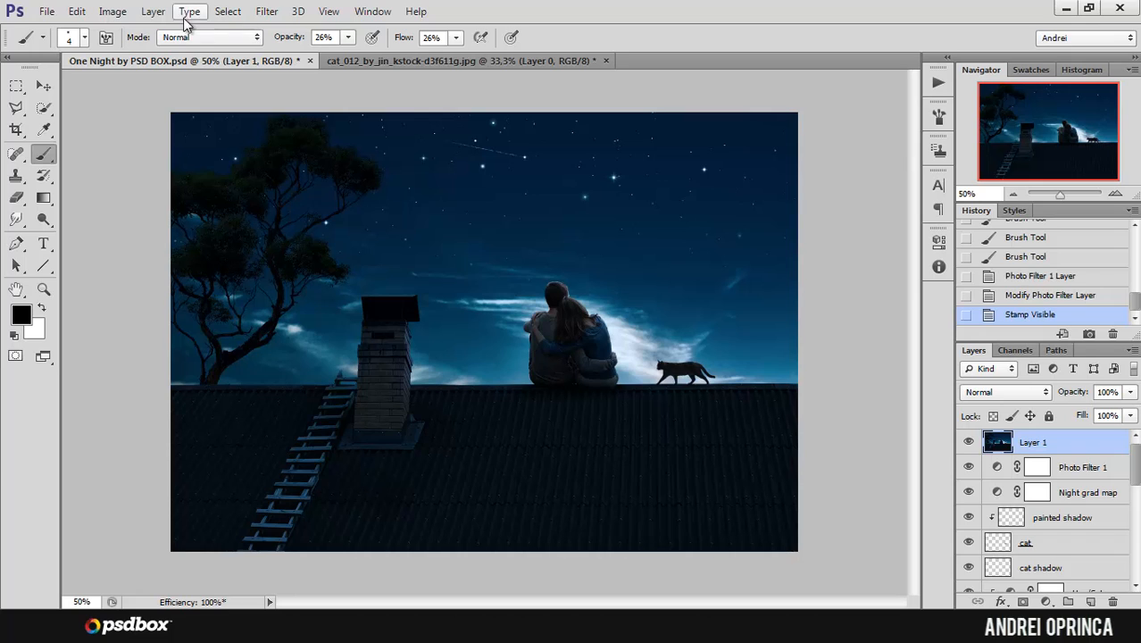
click(152, 12)
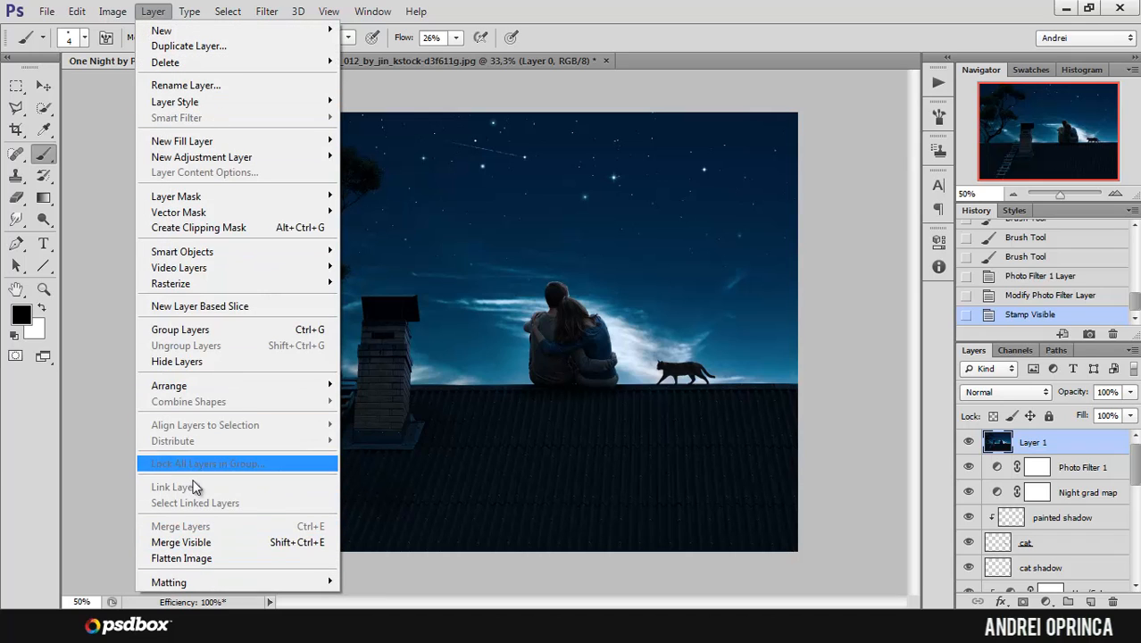
click(1091, 446)
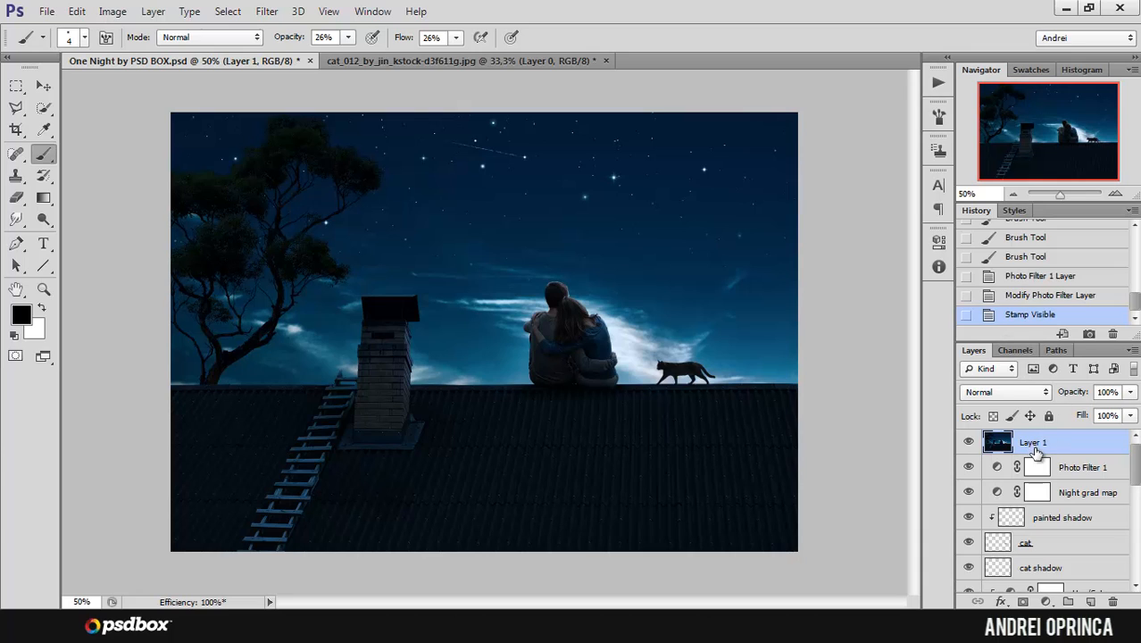
Step: Rename the merged layer as final and convert it to a smart object
double_click(1032, 443)
text(final)
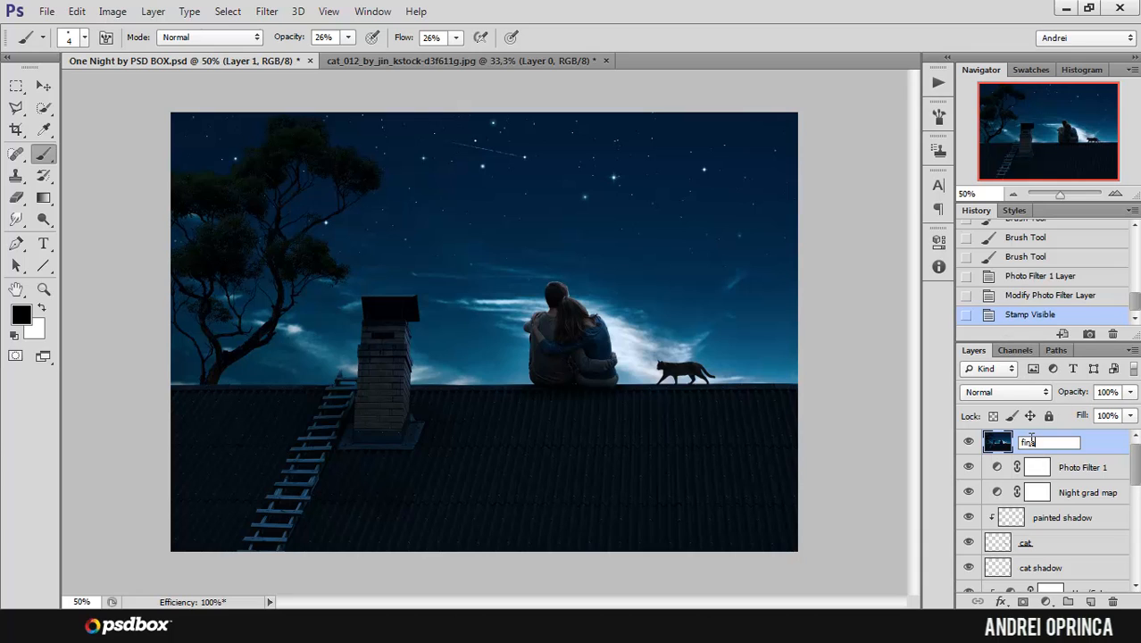
key(Return)
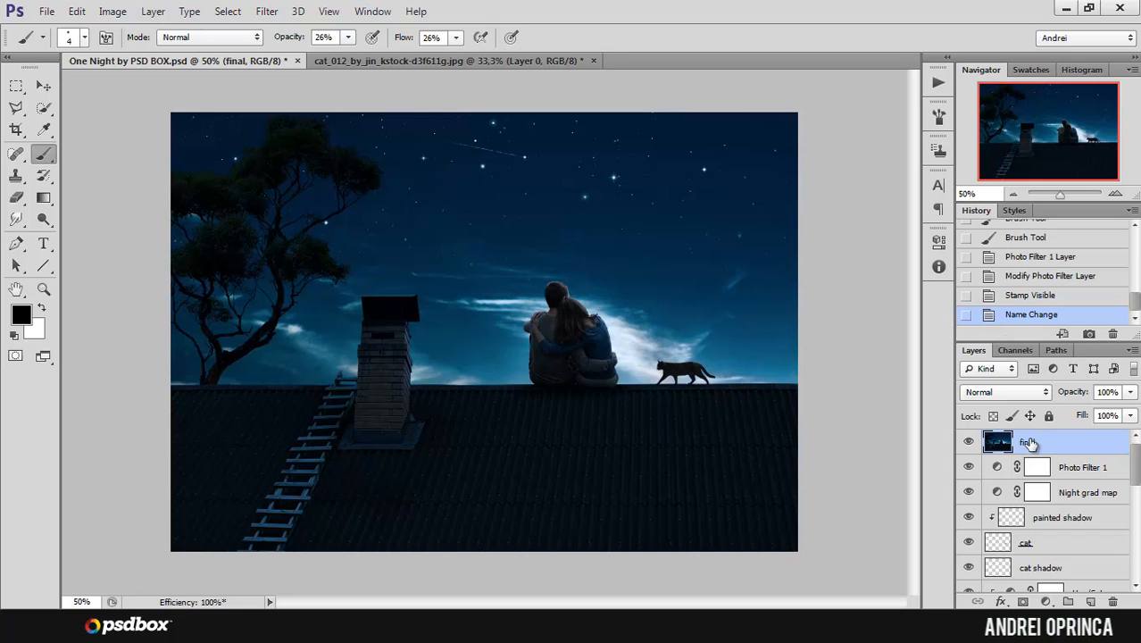
right_click(1084, 444)
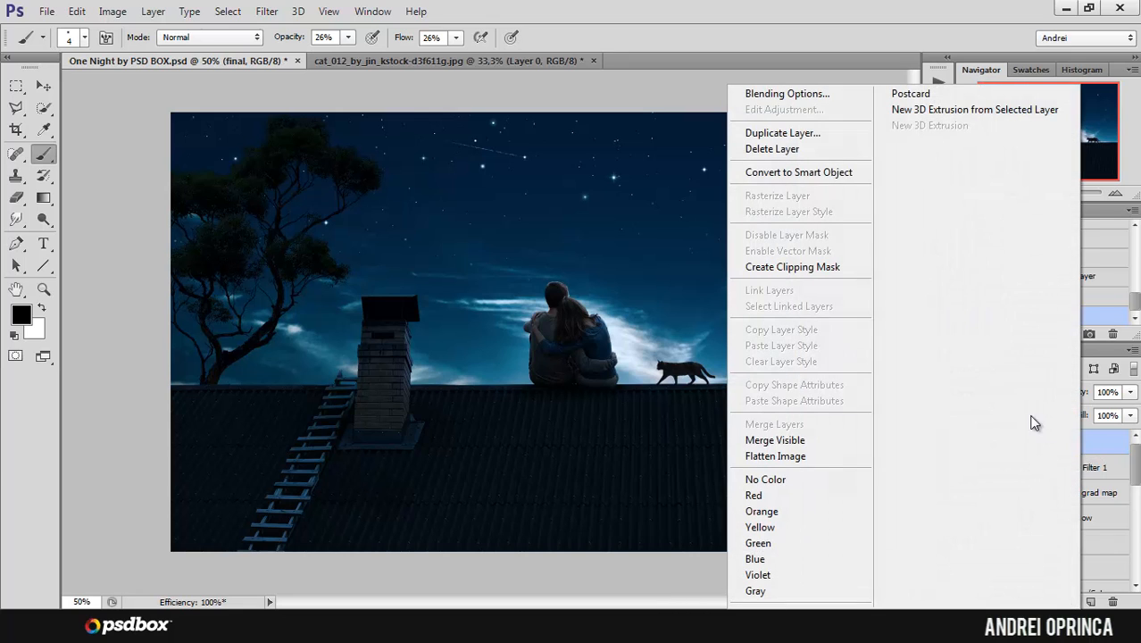
click(803, 172)
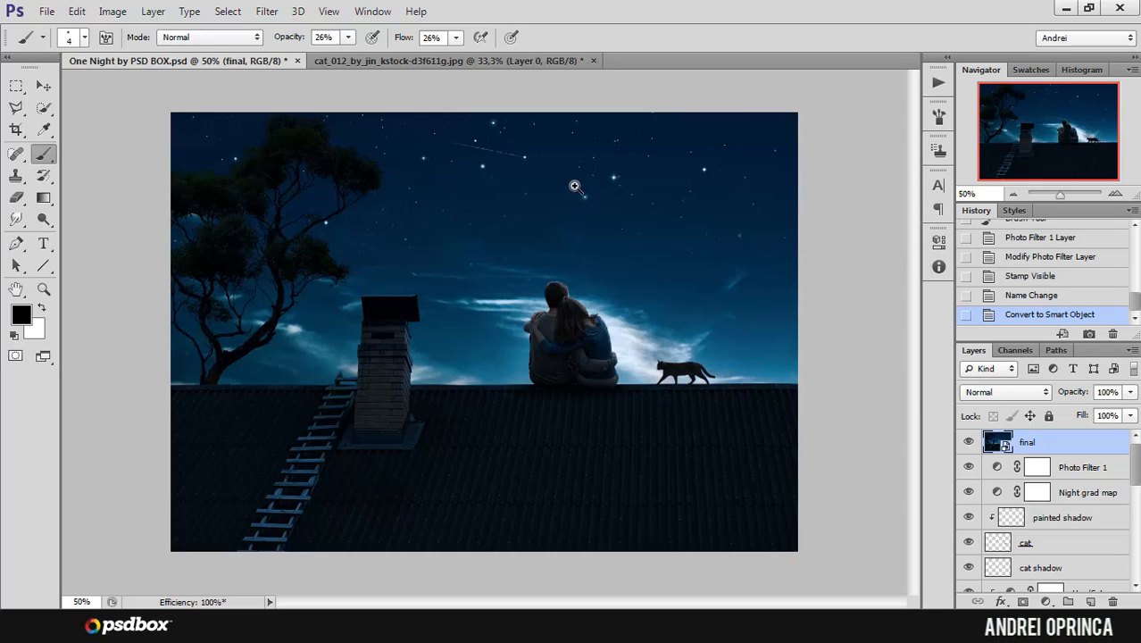
Step: Open the Lighting Effects render filter for the final smart object
scroll(576, 189, up, 1)
mouse_move(502, 276)
mouse_down()
mouse_move(588, 224)
mouse_move(528, 253)
mouse_up()
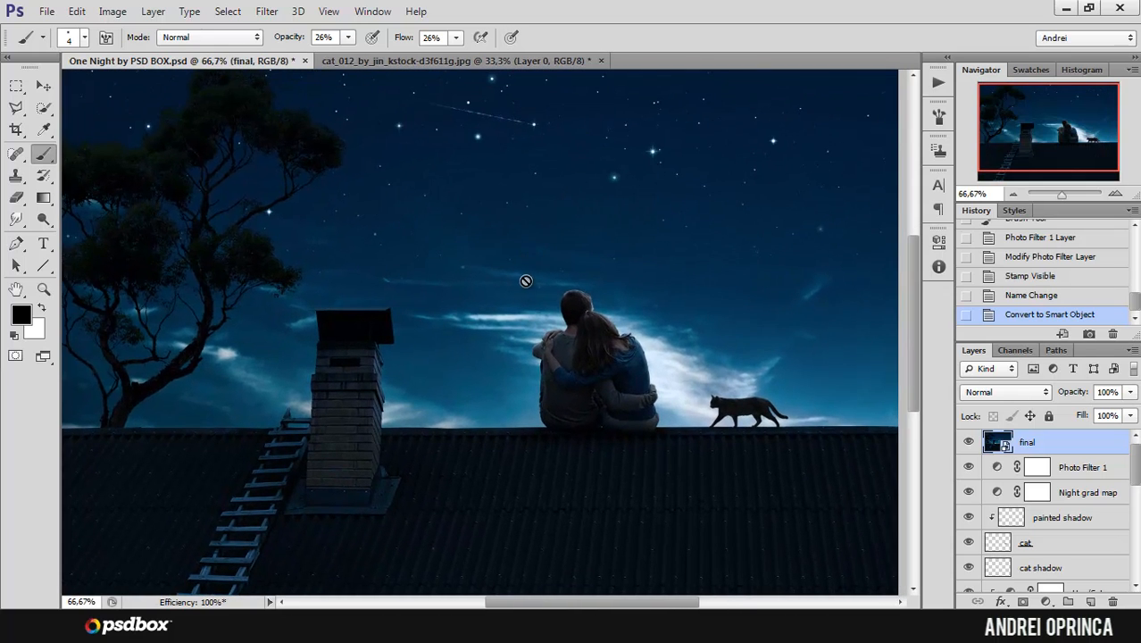
click(267, 11)
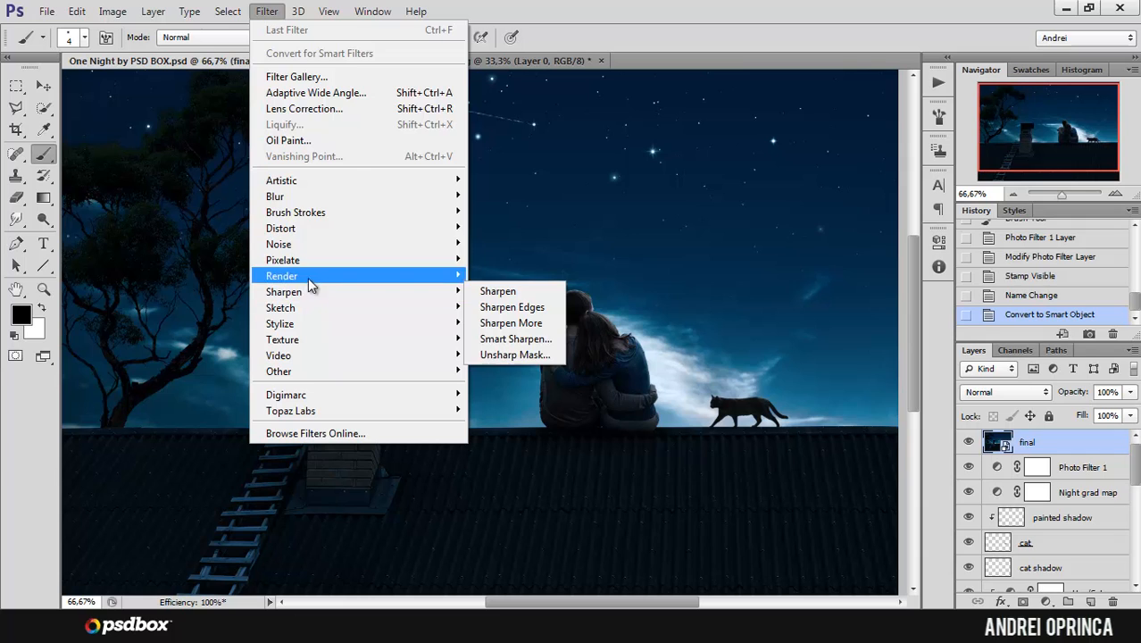
mouse_move(307, 278)
click(518, 339)
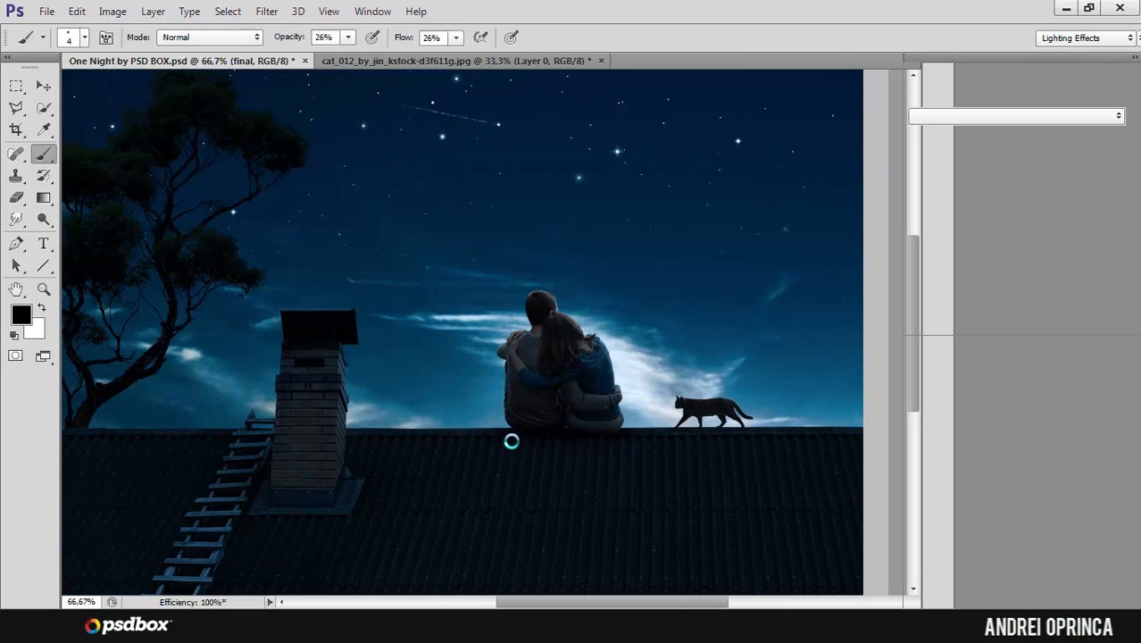
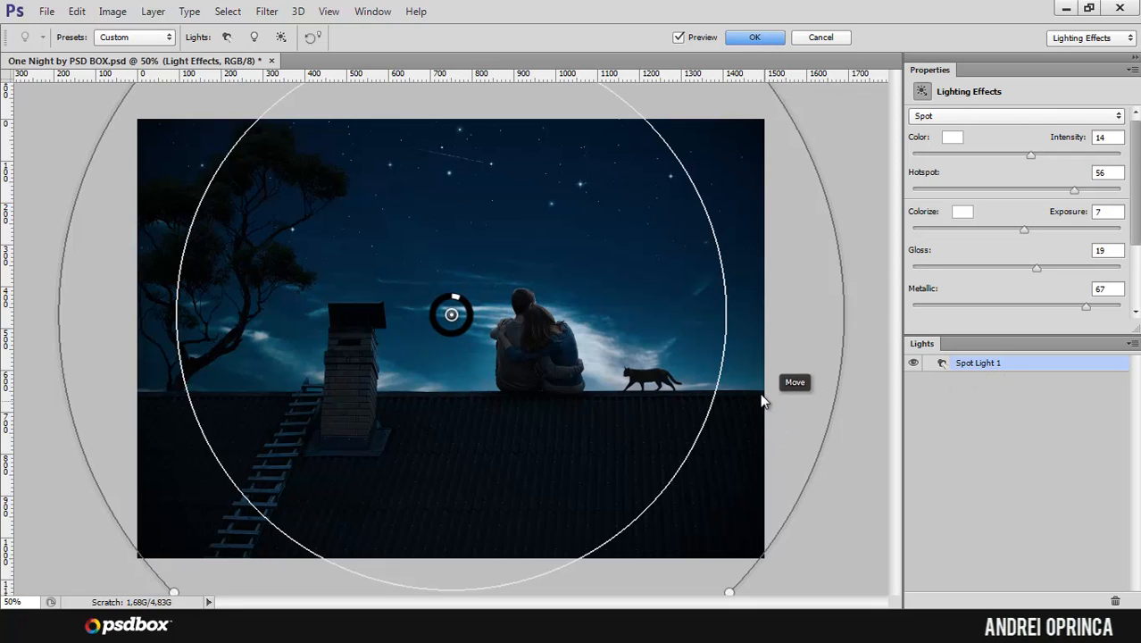
Step: Toggle the spot light's on-canvas controls off and on to examine the lighting preview unobstructed
key(ctrl+h)
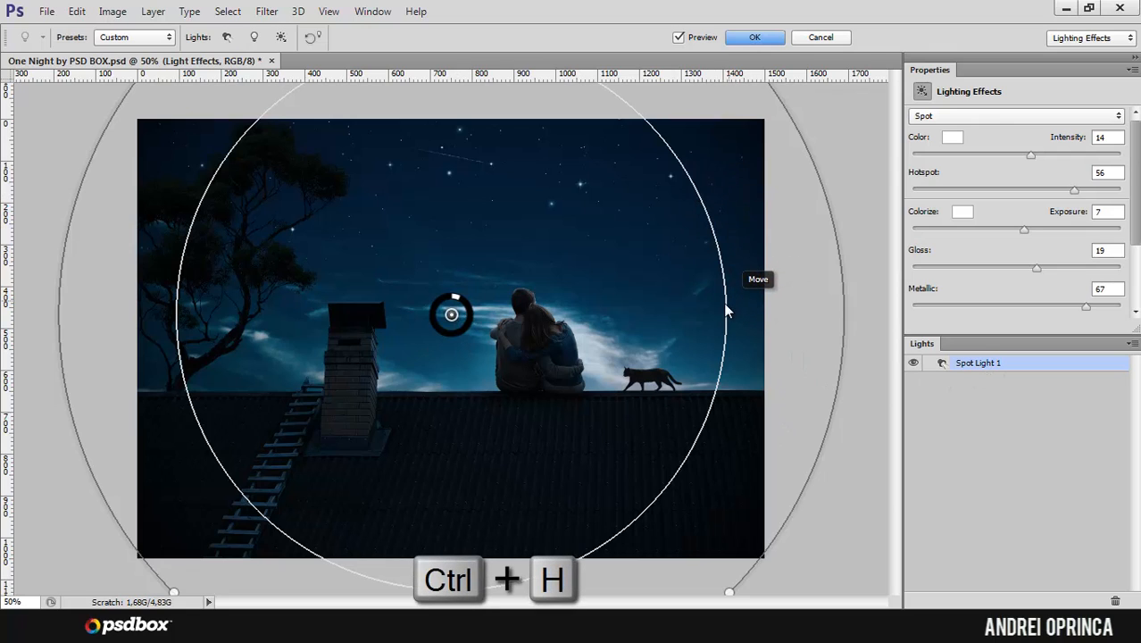
key(ctrl+h)
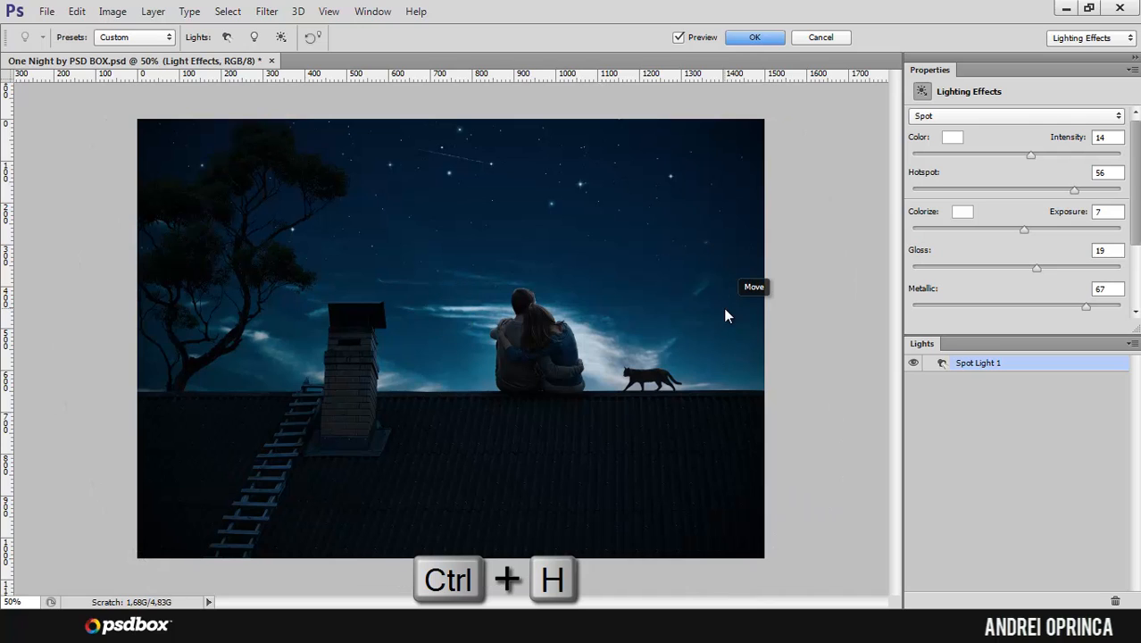
key(ctrl+h)
key(ctrl+h)
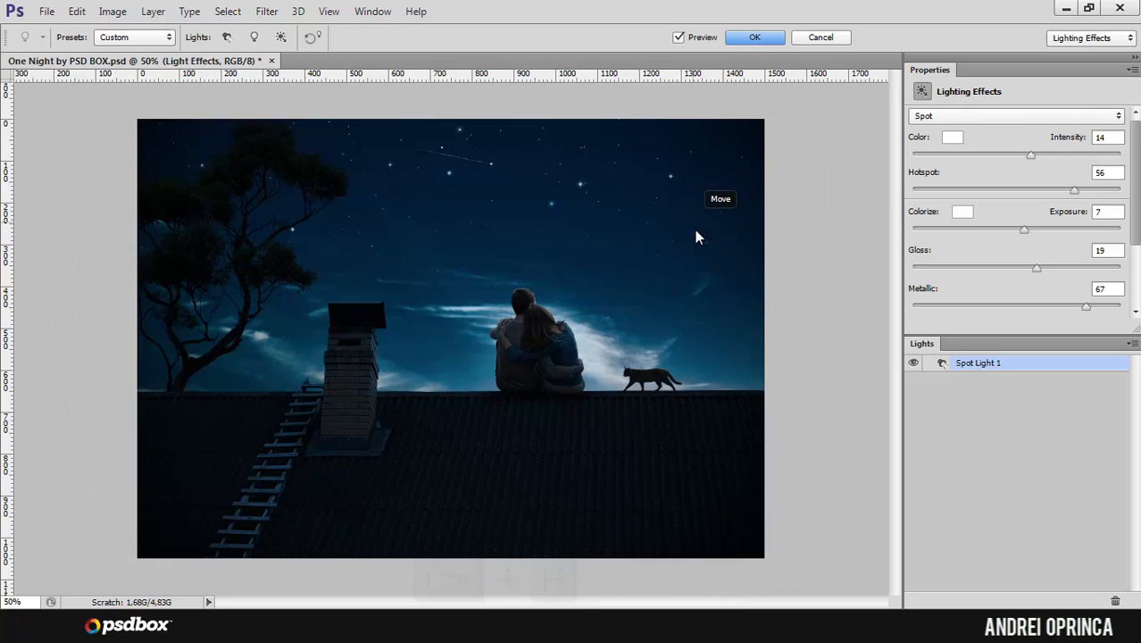
key(ctrl+h)
key(ctrl+h)
key(ctrl+h)
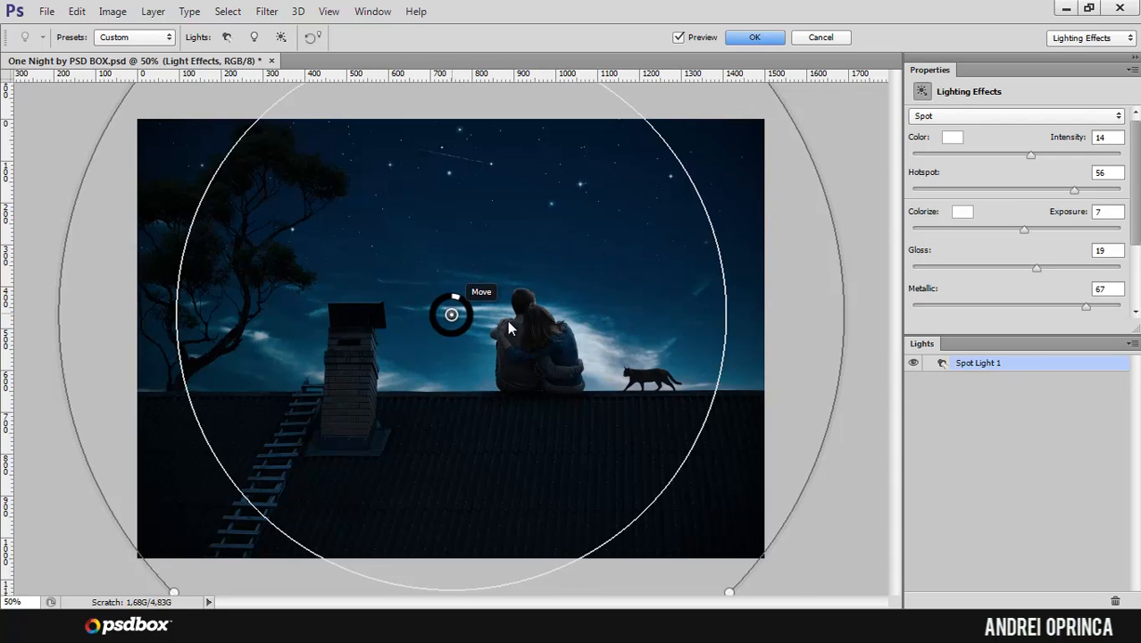
Step: Set the spot light's intensity to 15 and move its center into the sky between the chimney and the couple
mouse_move(476, 319)
mouse_down()
mouse_move(513, 326)
mouse_move(476, 306)
mouse_move(491, 307)
mouse_up()
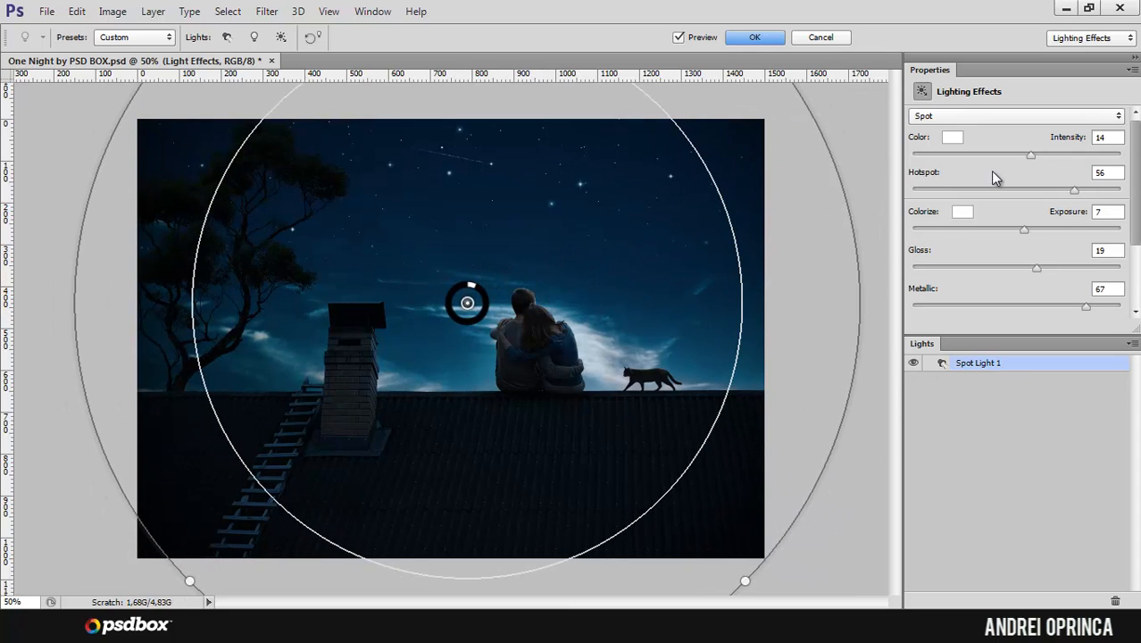
mouse_move(1031, 155)
mouse_down()
mouse_move(996, 157)
mouse_move(1047, 157)
mouse_move(1027, 159)
mouse_move(1039, 162)
mouse_up()
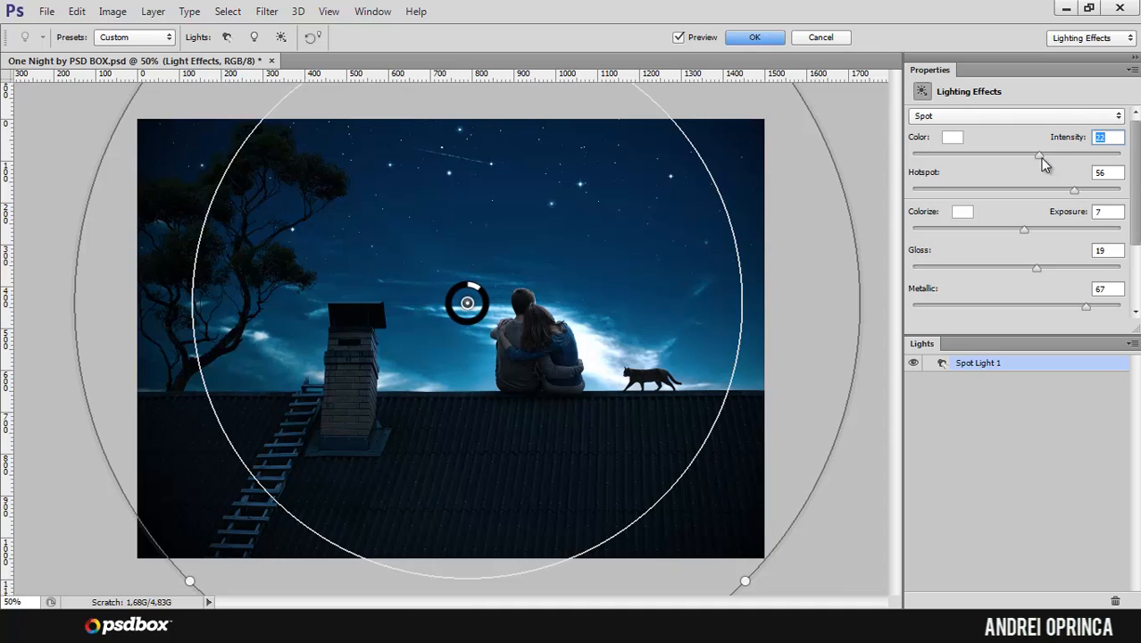
drag(1032, 161, 1048, 155)
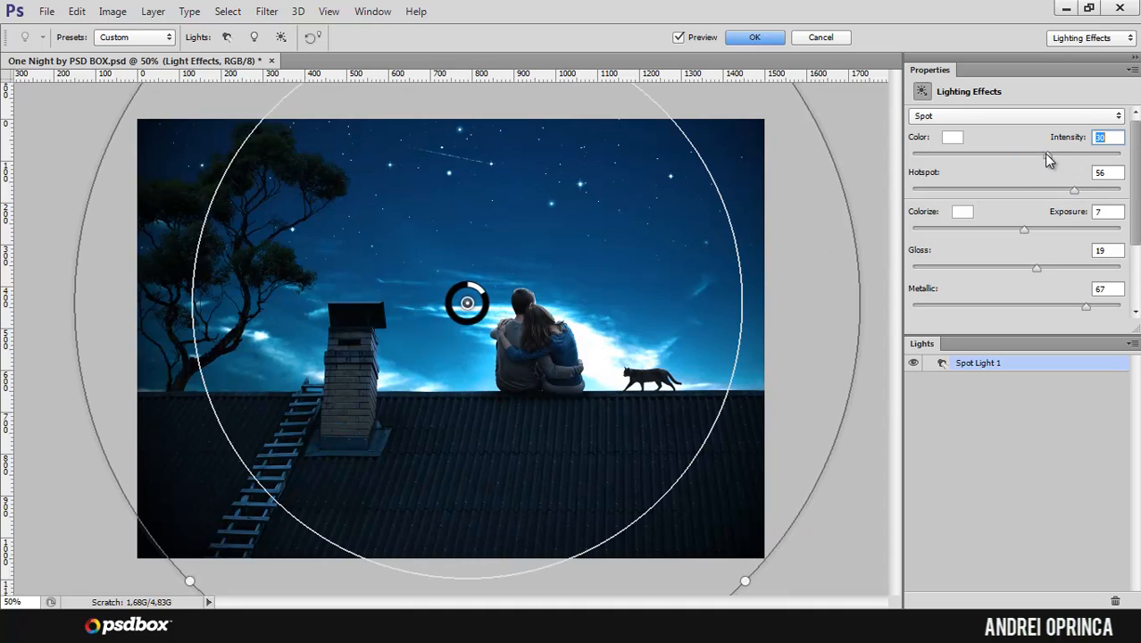
drag(1046, 154, 1031, 155)
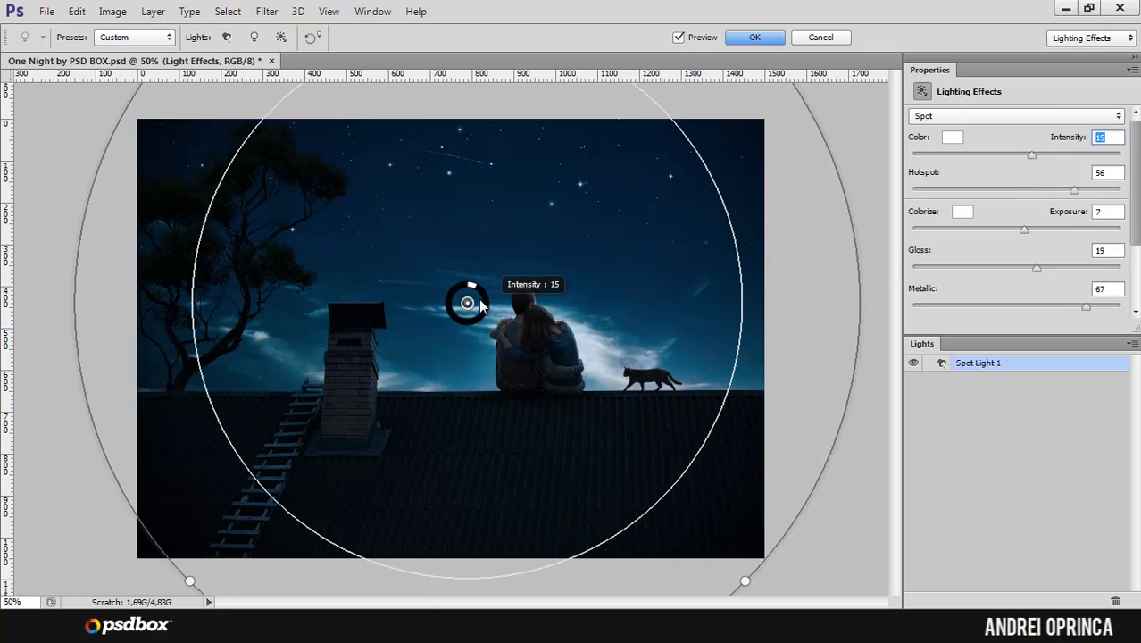
drag(468, 304, 428, 288)
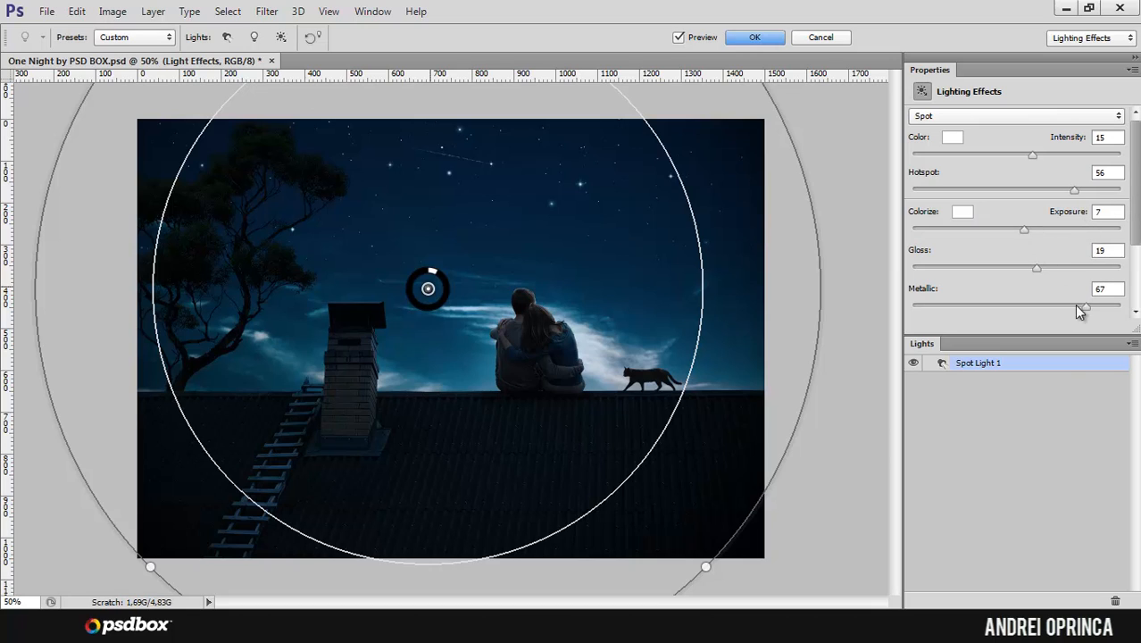
Step: Try a metallic value of -84 on the spot light and restore it to 67
drag(1083, 307, 929, 309)
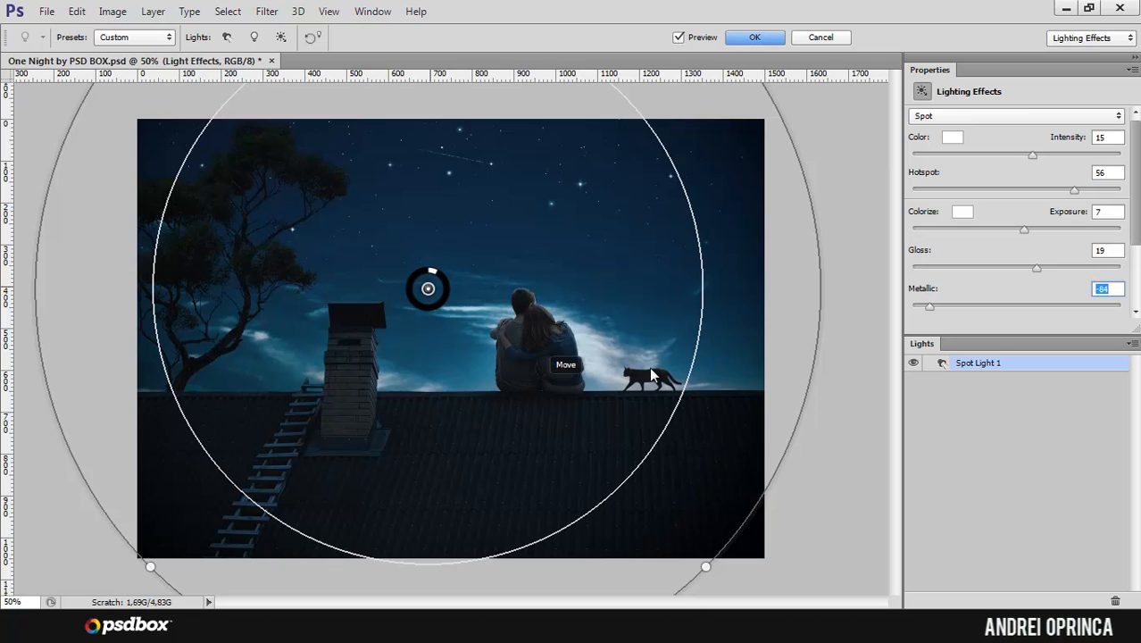
drag(929, 308, 1085, 311)
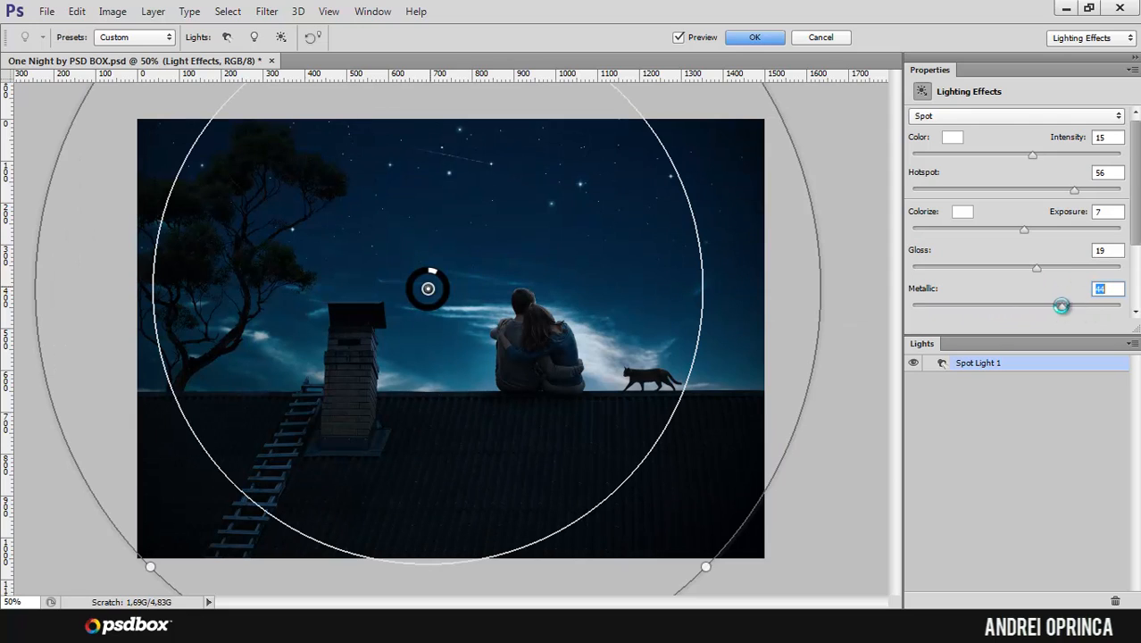
drag(1062, 306, 1086, 307)
Step: Try different hotspot sizes for the spot light and settle on a hotspot of 36
mouse_move(1074, 190)
mouse_down()
mouse_move(1005, 192)
mouse_move(1067, 197)
mouse_move(1054, 200)
mouse_up()
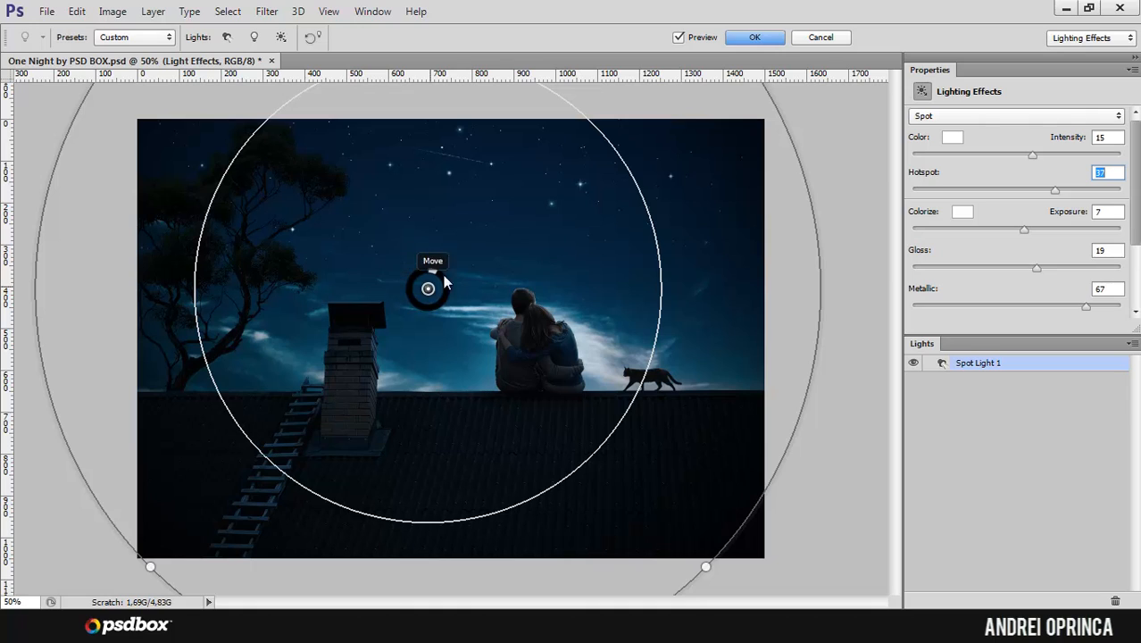
drag(1055, 190, 930, 191)
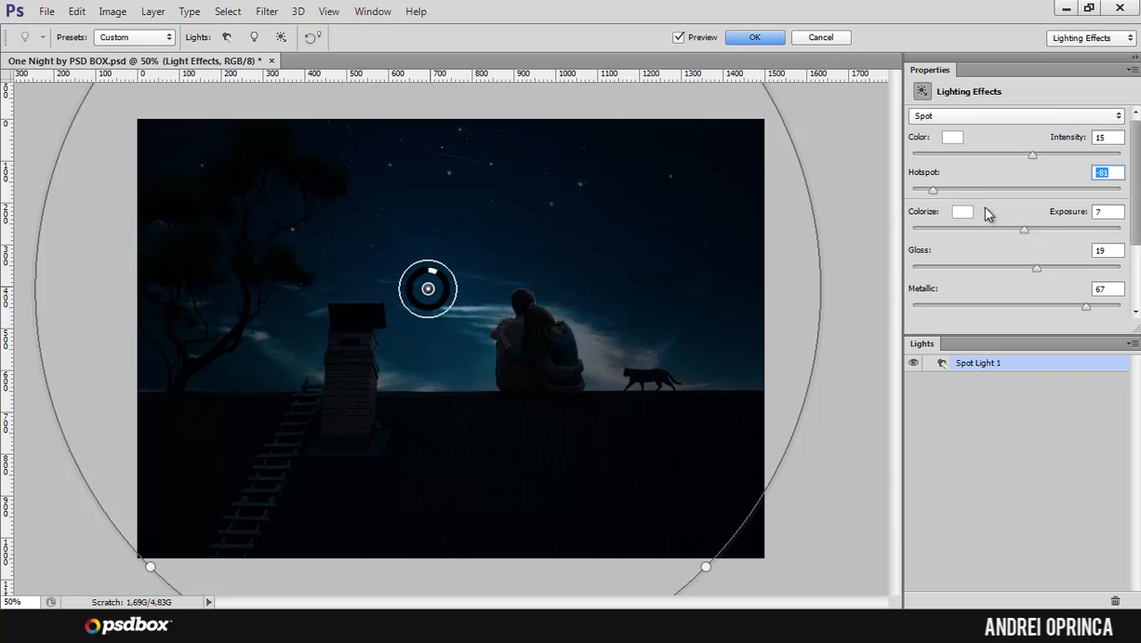
mouse_move(1051, 197)
mouse_down()
mouse_move(1074, 195)
mouse_move(1053, 191)
mouse_up()
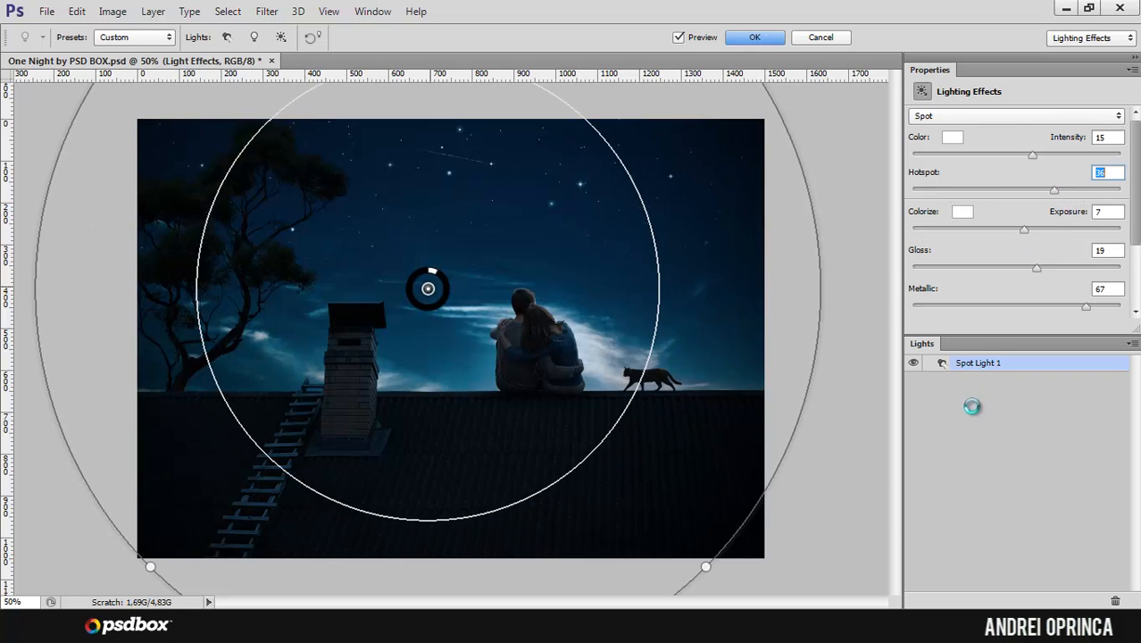
Step: Add a point light to the scene and place it over the couple's heads
click(256, 37)
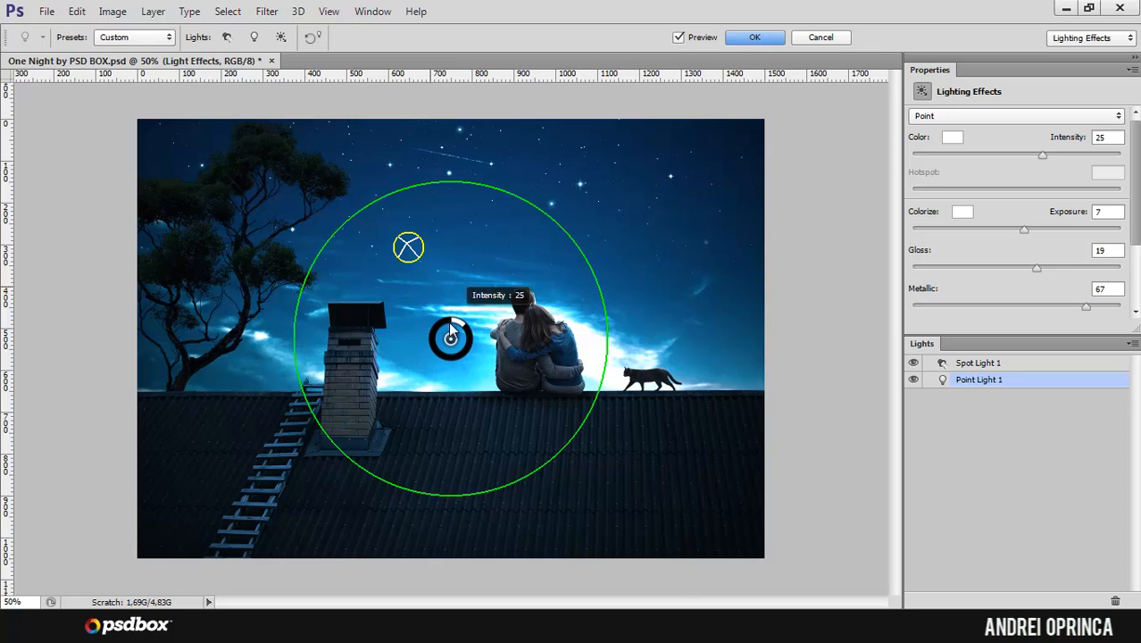
click(408, 247)
click(450, 341)
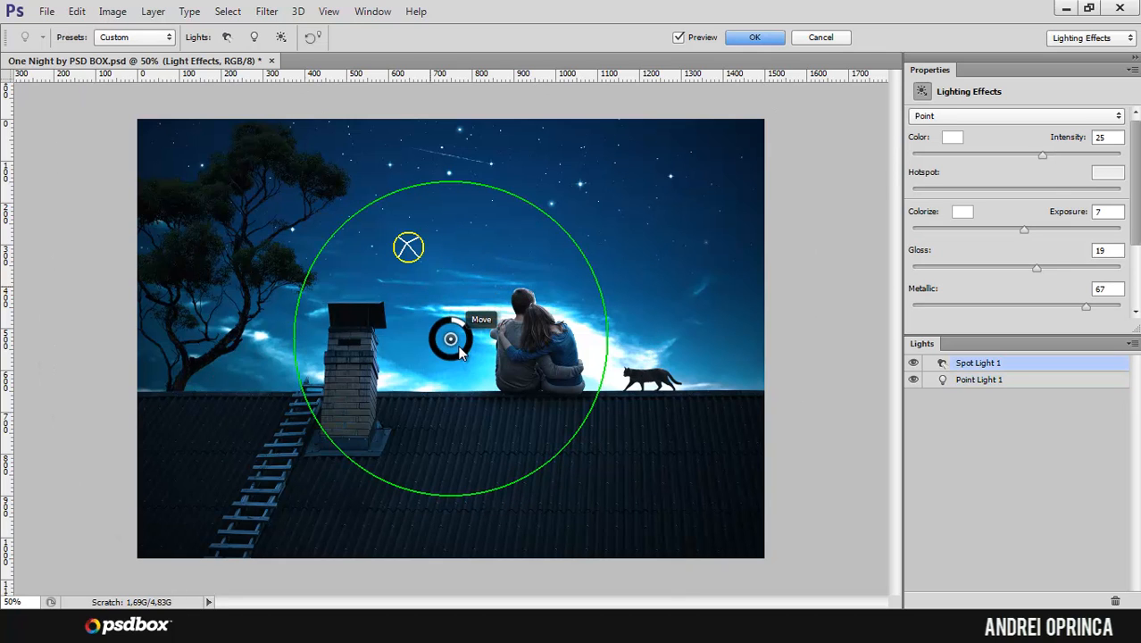
drag(451, 339, 522, 314)
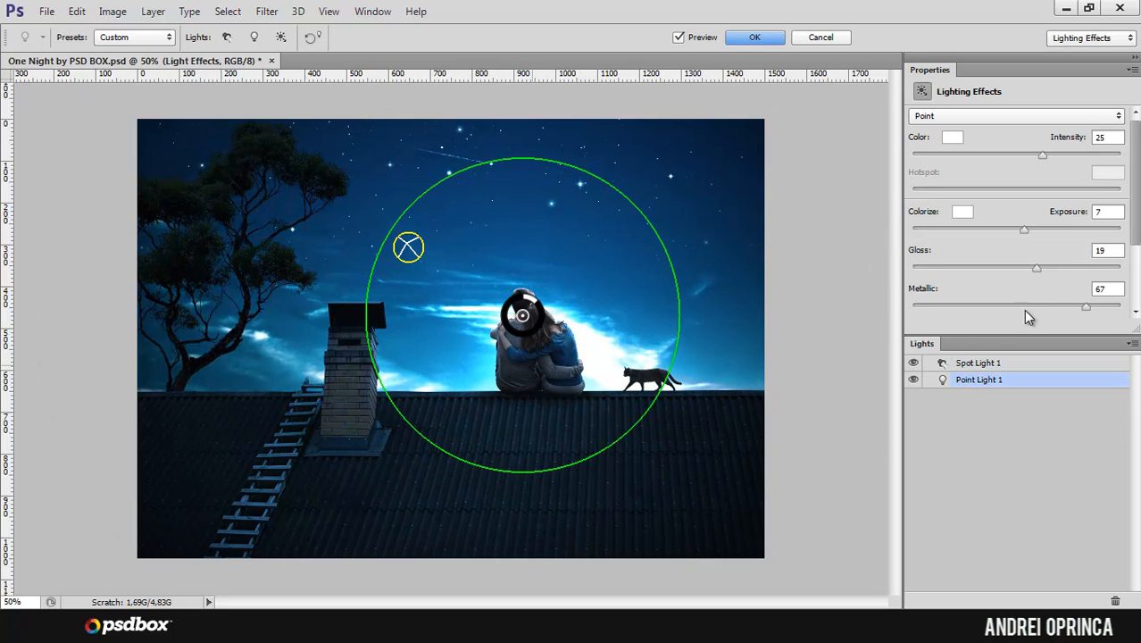
Step: Set the point light's metallic to 57 and intensity to 5, and move it just right of the couple
mouse_move(1085, 308)
mouse_down()
mouse_move(1037, 306)
mouse_move(1076, 305)
mouse_up()
drag(1043, 154, 1021, 155)
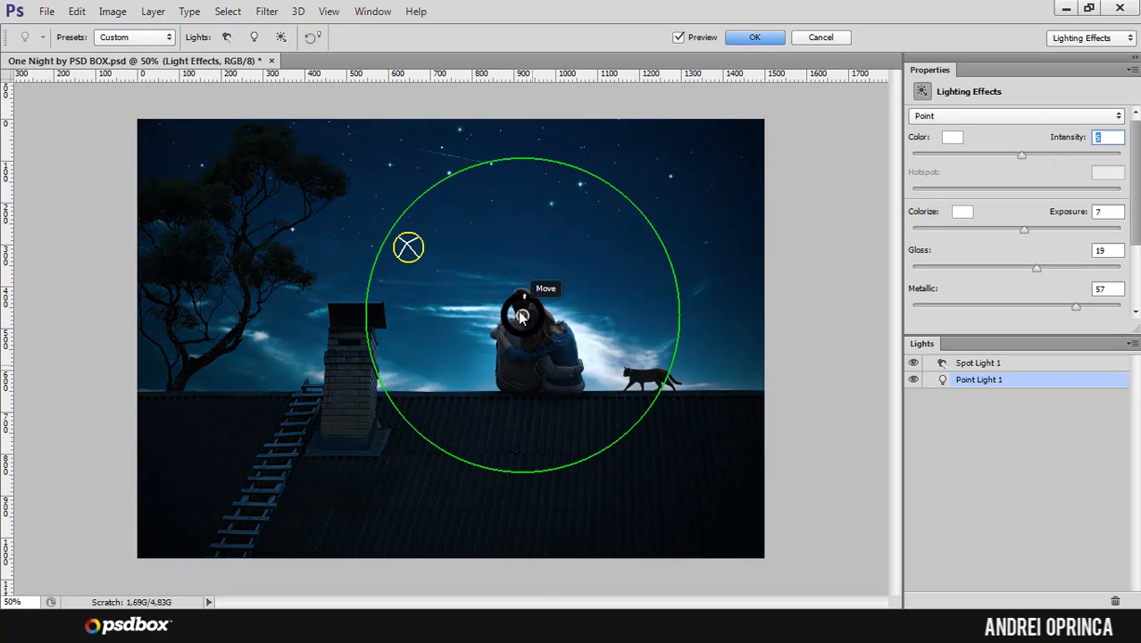
drag(524, 318, 595, 335)
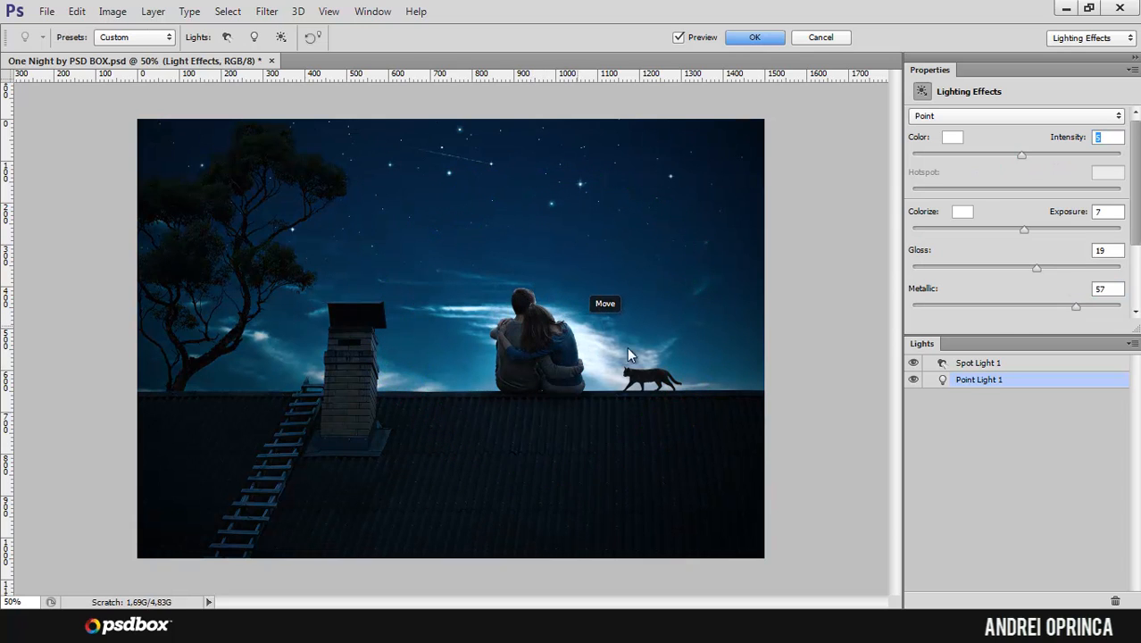
Step: Compare the image with the point light off and on, and shift the light slightly up and right beside the couple
click(913, 379)
click(914, 380)
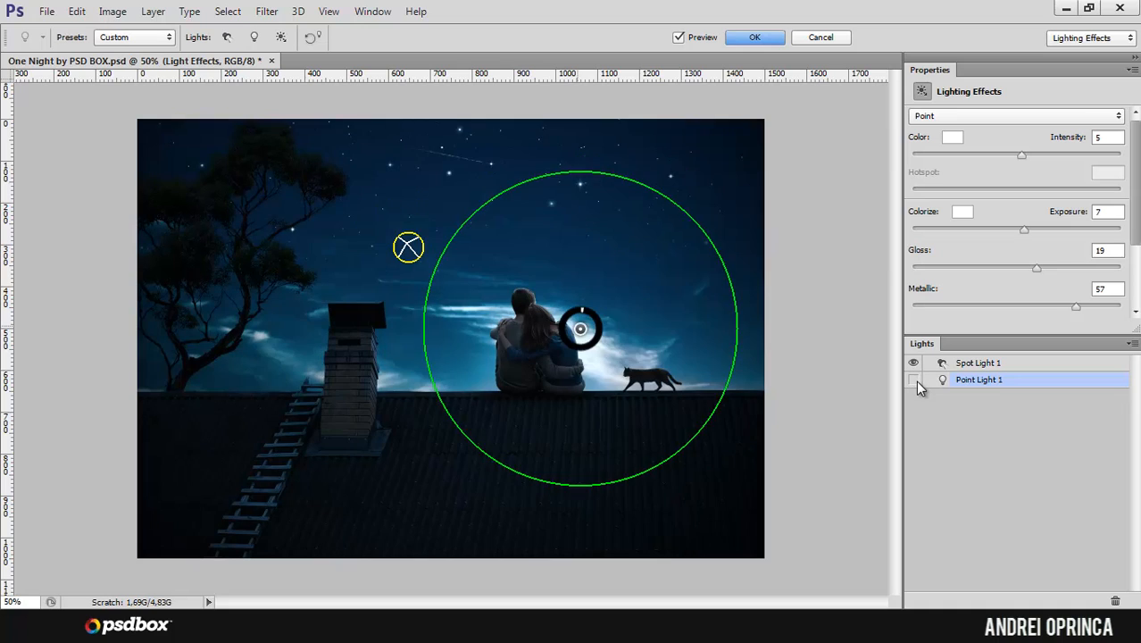
click(914, 381)
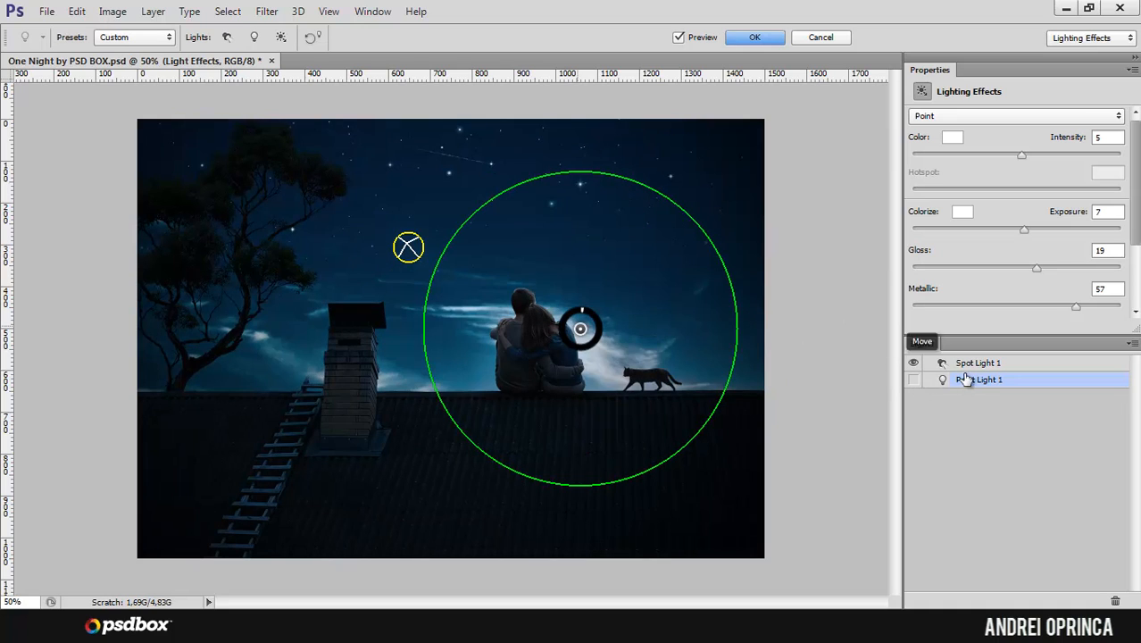
click(913, 379)
drag(582, 332, 605, 312)
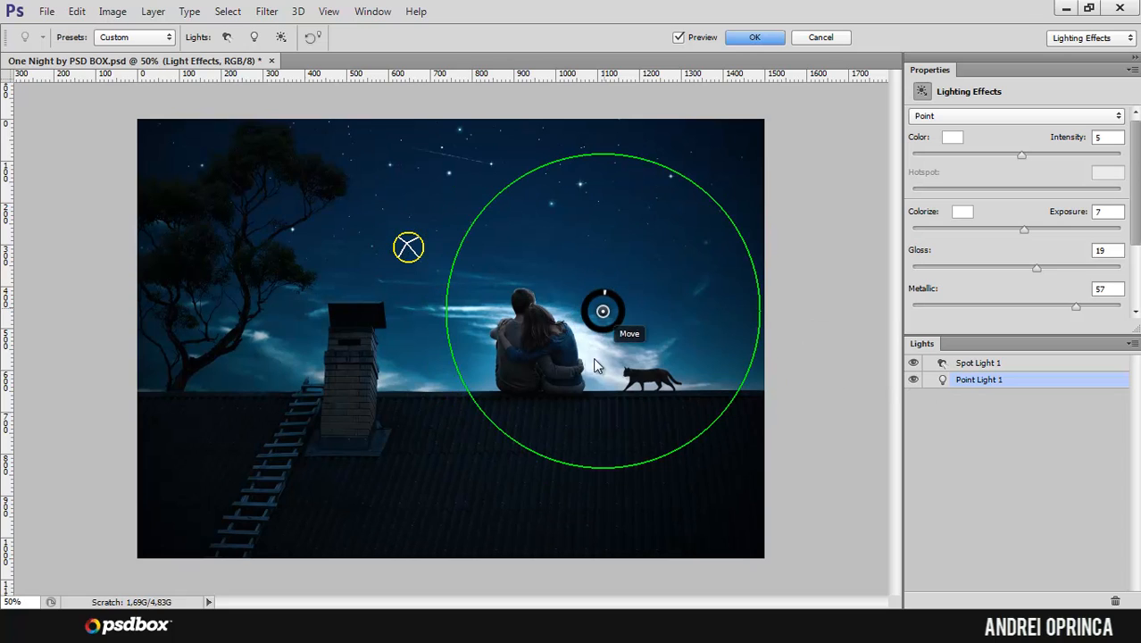
drag(602, 313, 594, 314)
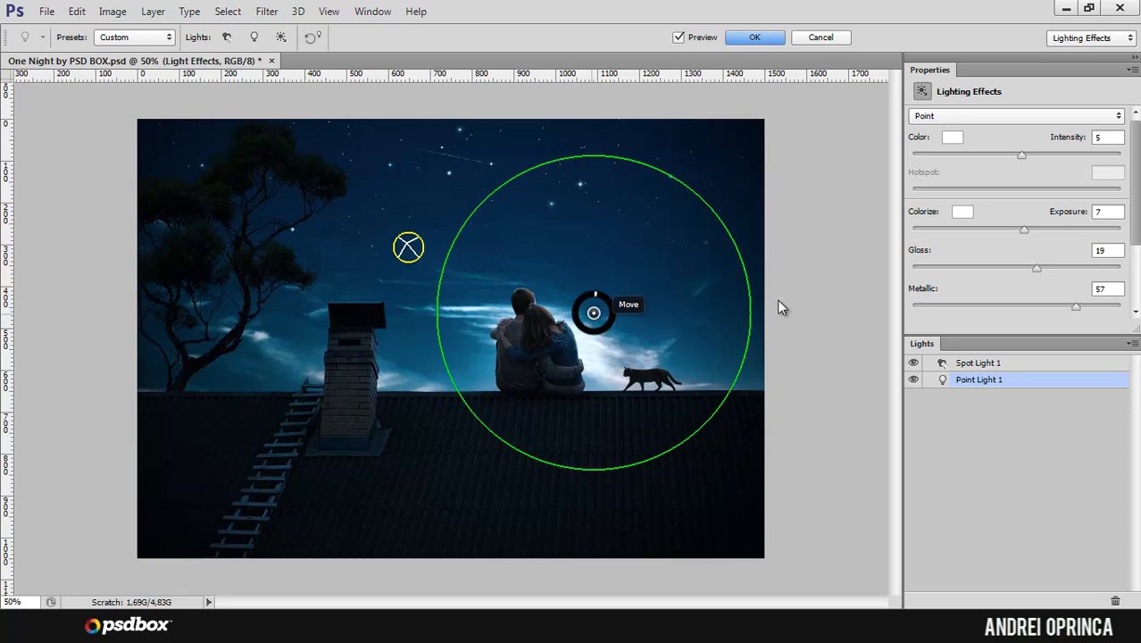
Step: Set the point light's intensity to 2, exposure to 23, gloss to 53 and metallic to 68
drag(1021, 155, 1025, 155)
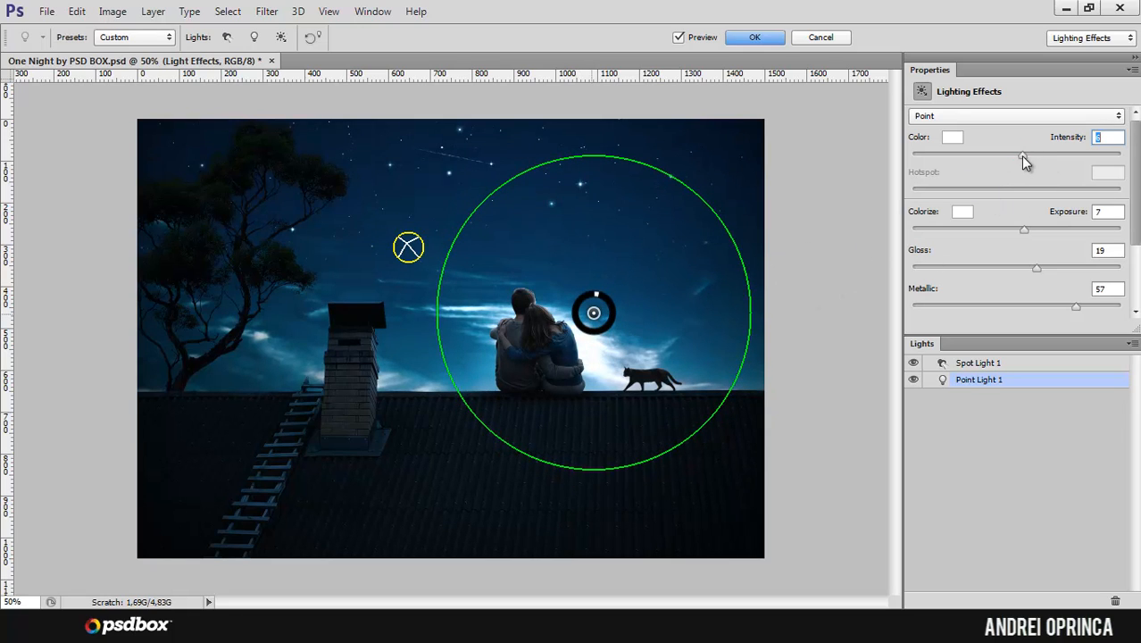
drag(1024, 159, 1021, 158)
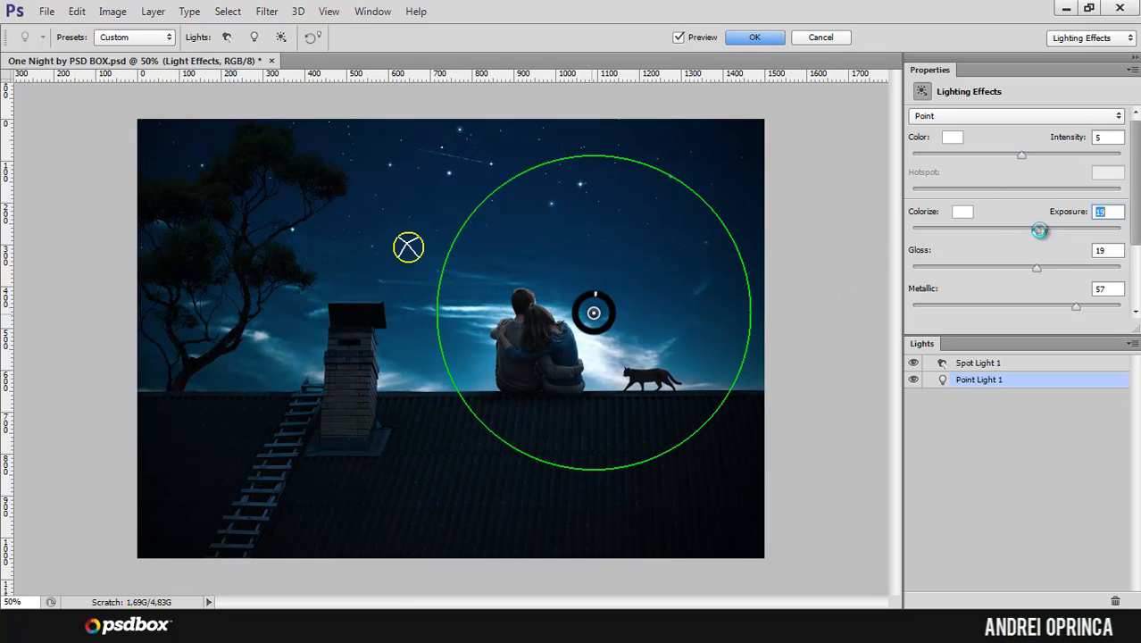
drag(1039, 230, 1040, 230)
drag(1024, 159, 1018, 155)
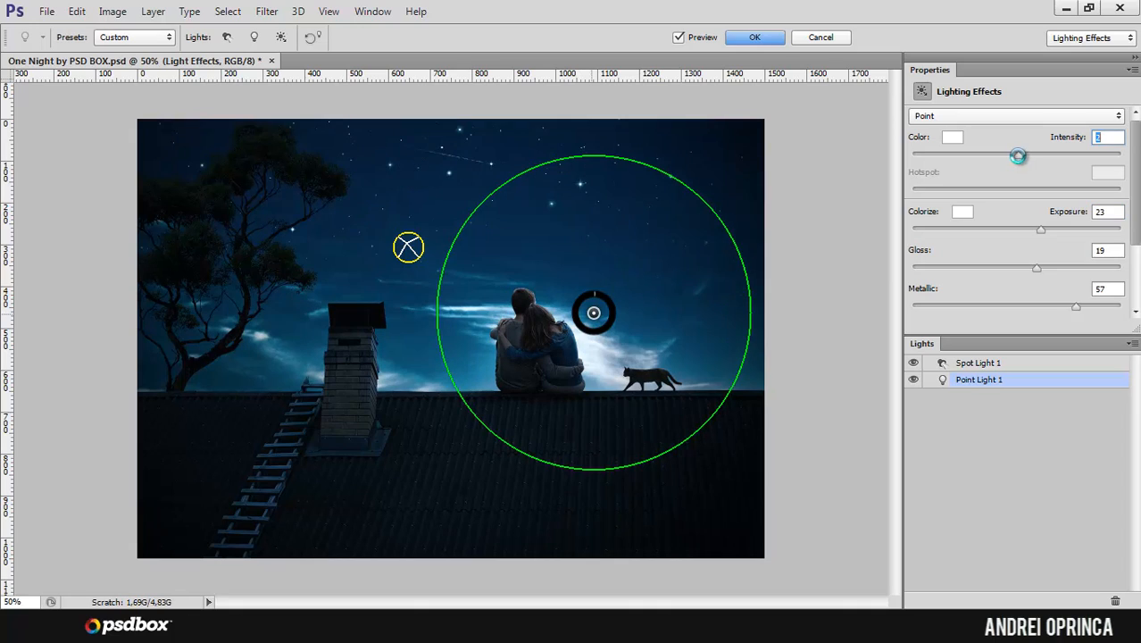
drag(1036, 267, 1087, 306)
Step: Check the image without the point light, turn it back on and set its intensity to 4
click(912, 379)
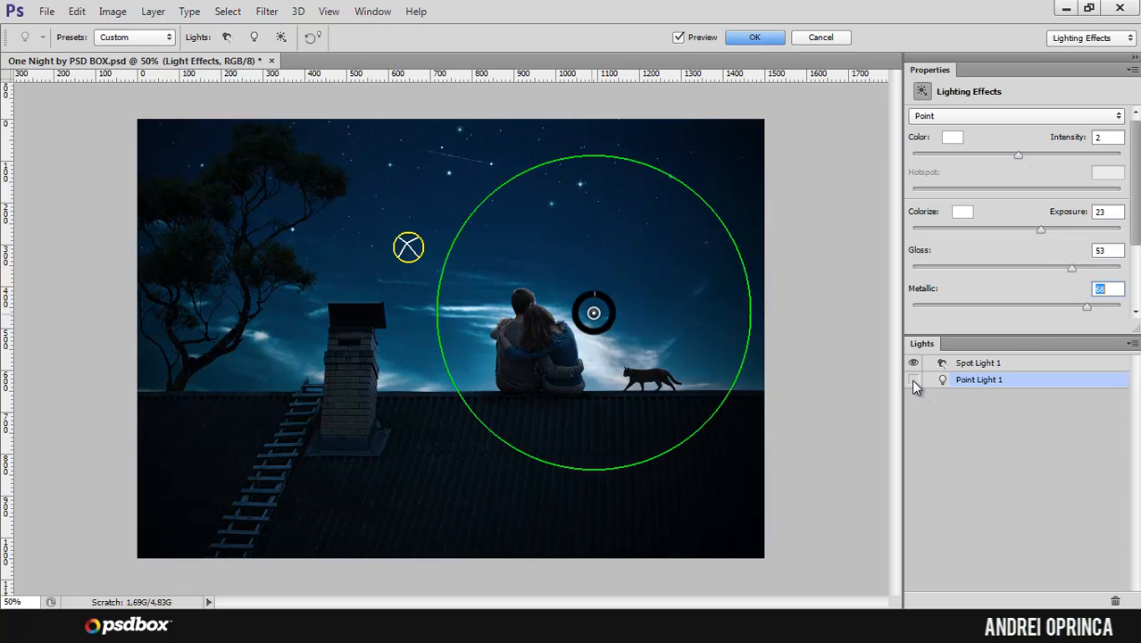
drag(1110, 137, 1058, 151)
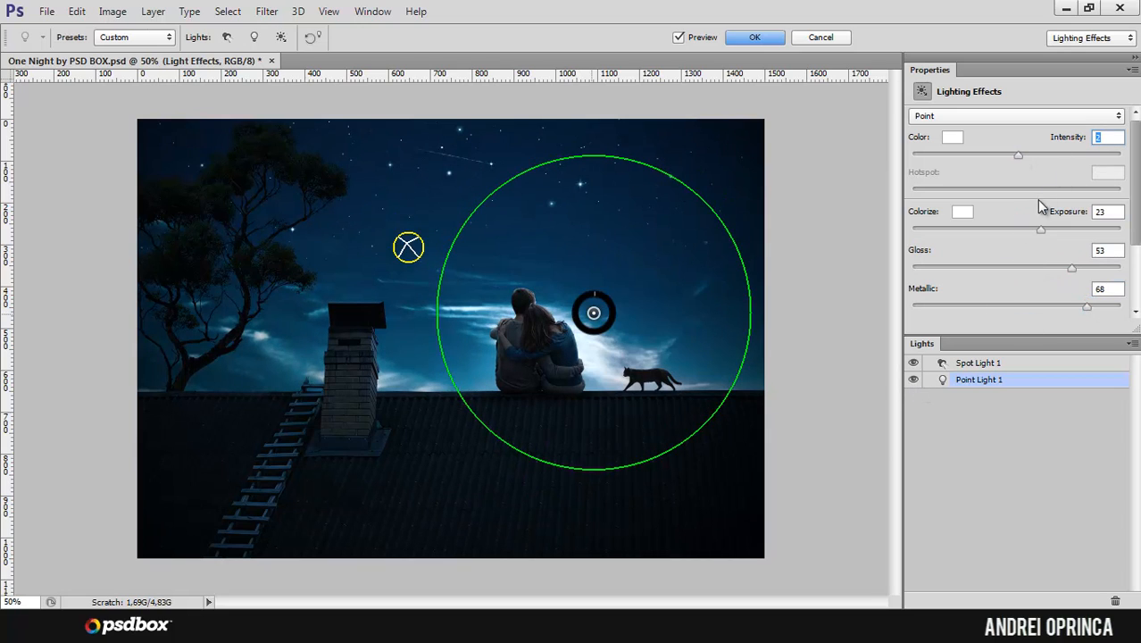
text(4)
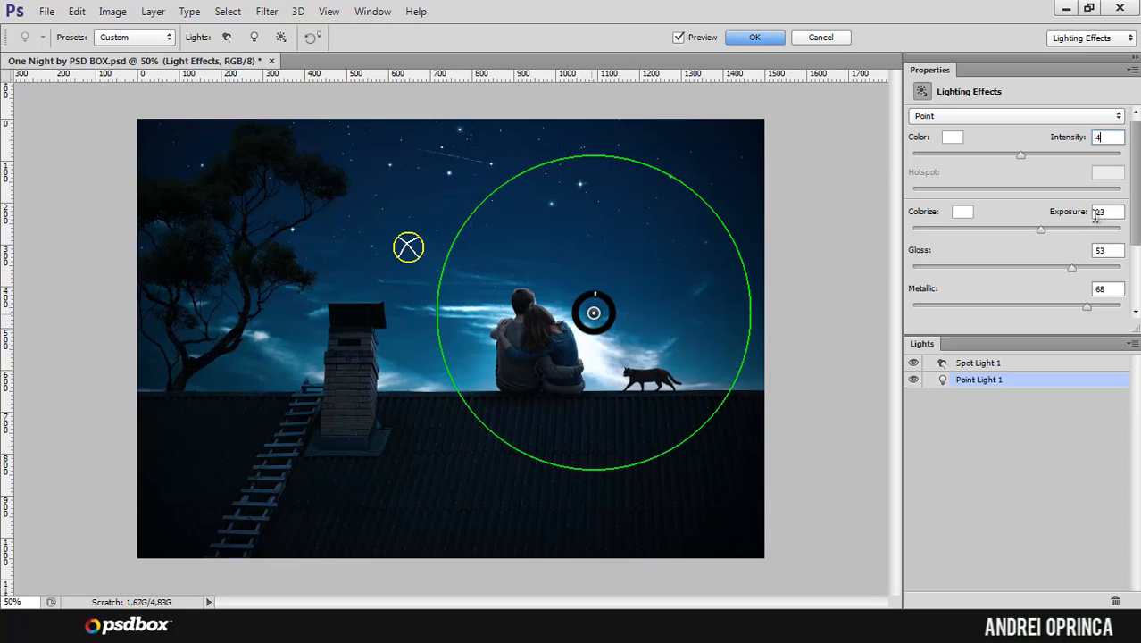
drag(1044, 234, 1040, 232)
Step: Try a light blue colorize tint for the lighting and return the ambient color to white
click(961, 212)
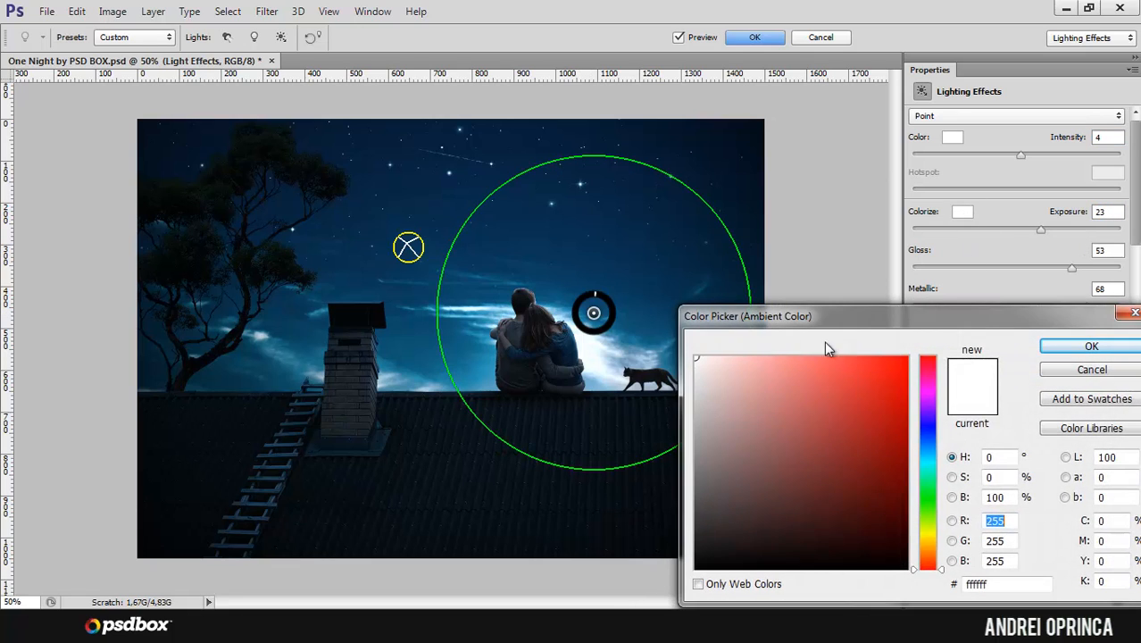
drag(886, 313, 908, 255)
click(952, 389)
mouse_move(790, 331)
mouse_down()
mouse_move(807, 295)
mouse_move(800, 316)
mouse_move(815, 313)
mouse_up()
click(1114, 289)
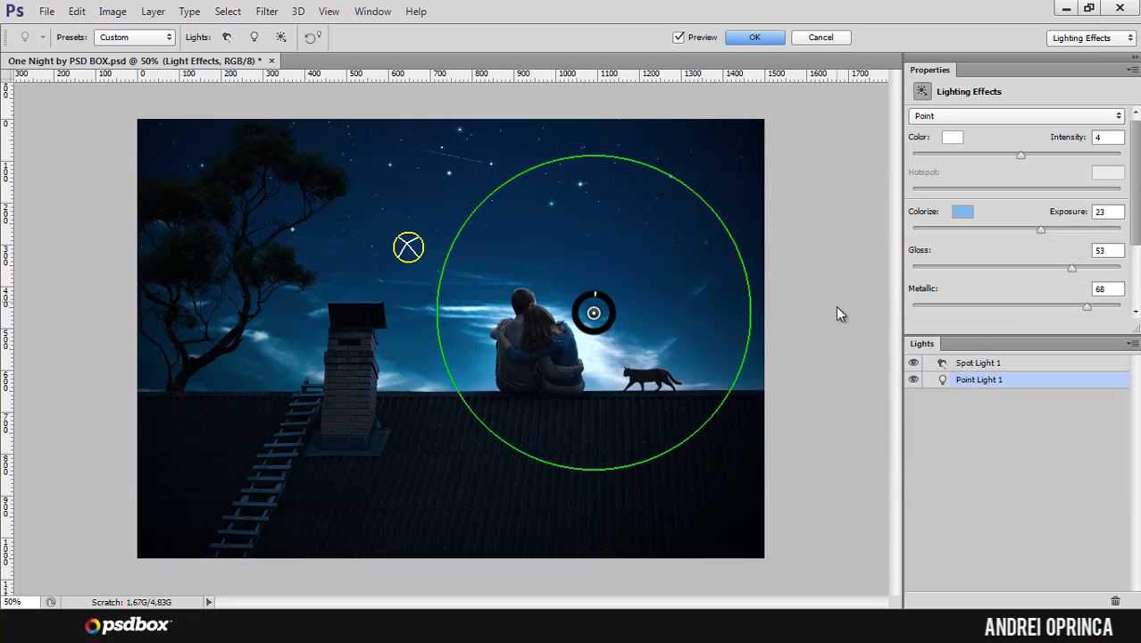
click(959, 217)
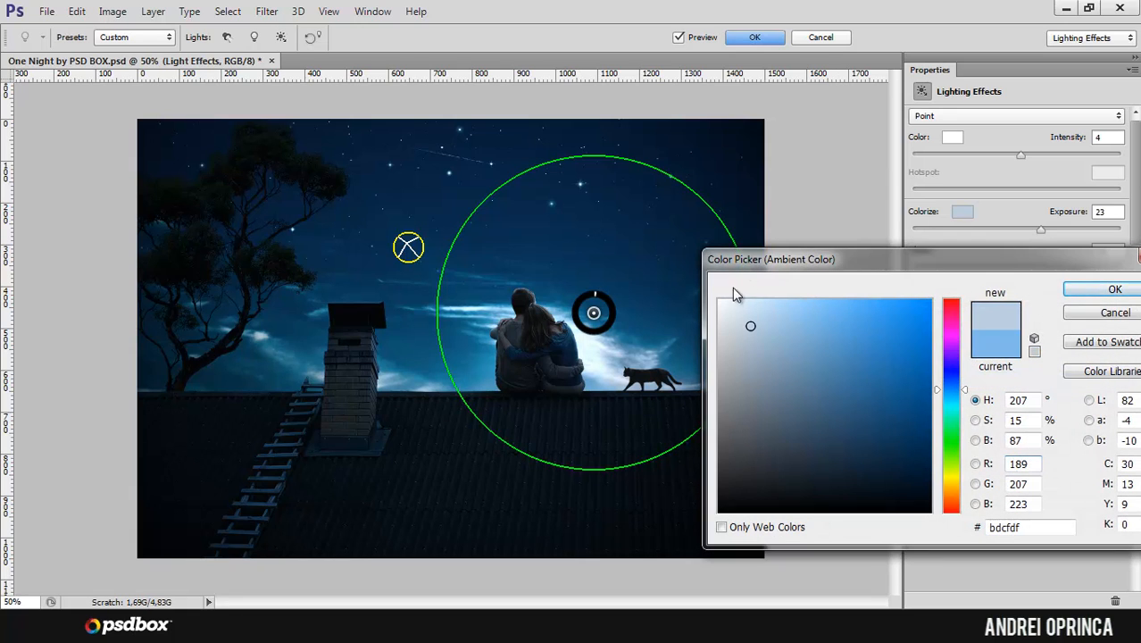
drag(732, 295, 717, 298)
click(1114, 290)
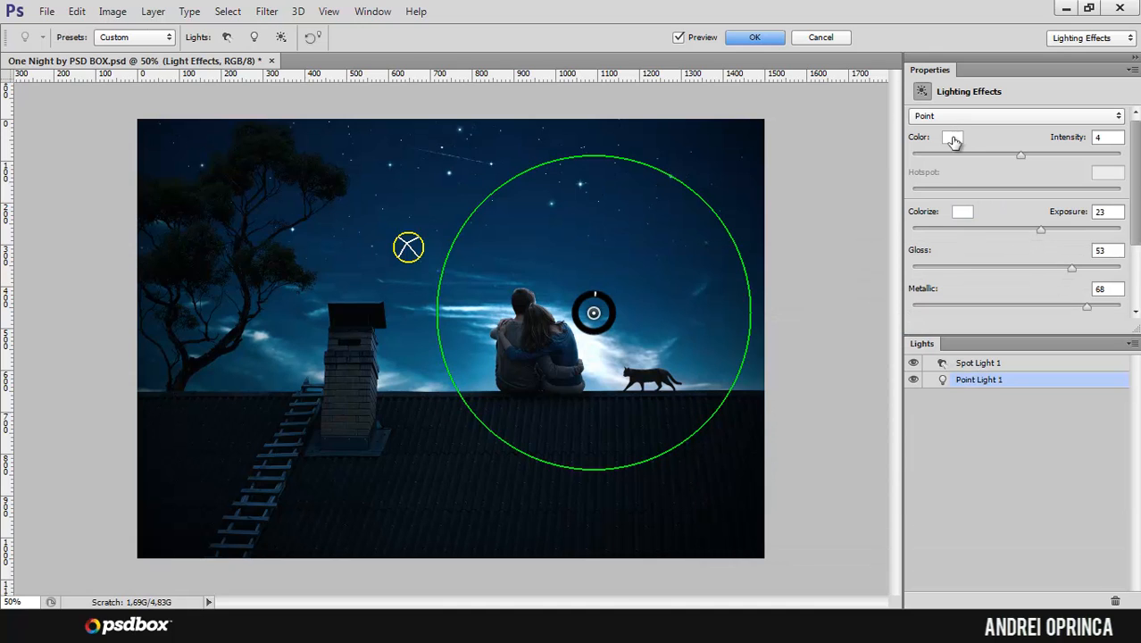
Step: Preview light blue 57dcf9 as the point light's color and cancel the choice
click(954, 139)
click(946, 398)
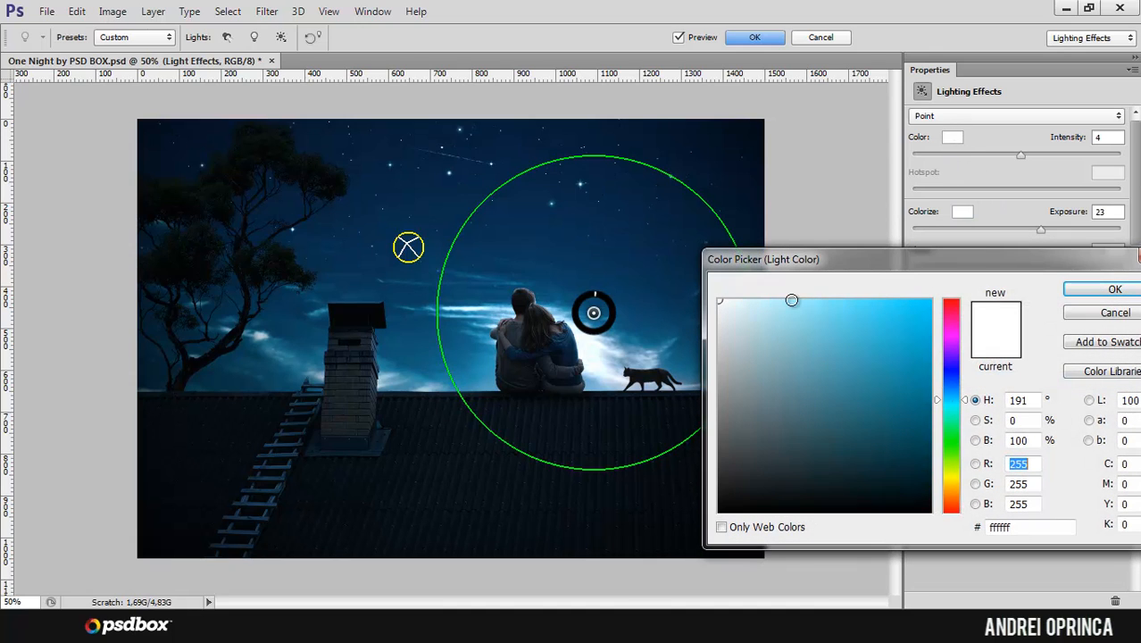
mouse_move(794, 320)
mouse_down()
mouse_move(822, 335)
mouse_move(856, 304)
mouse_up()
click(852, 336)
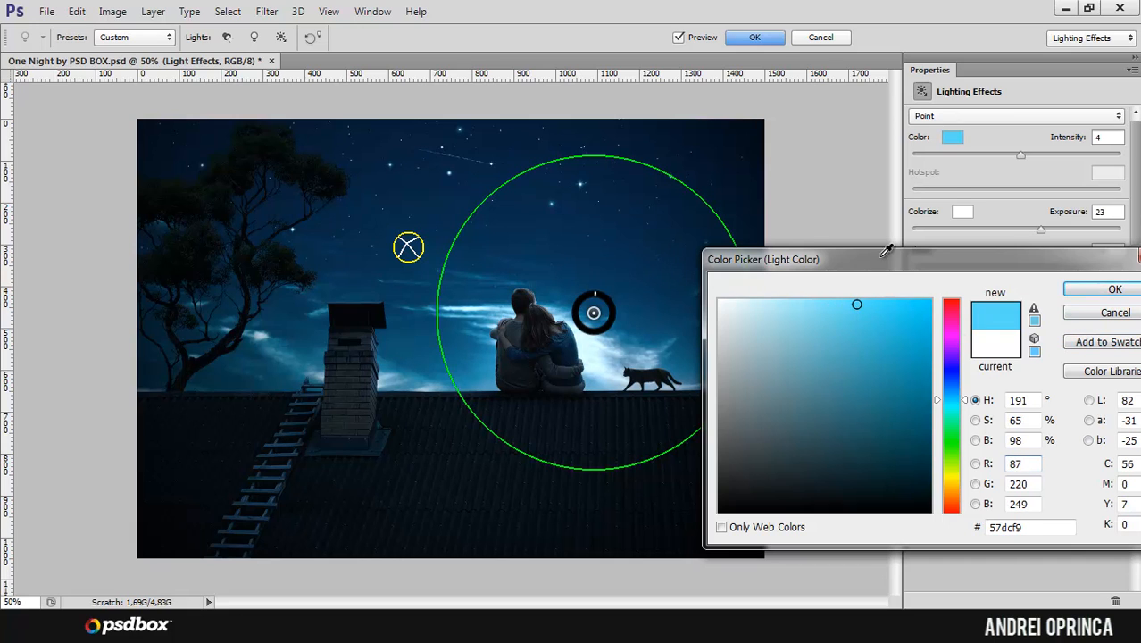
click(1085, 314)
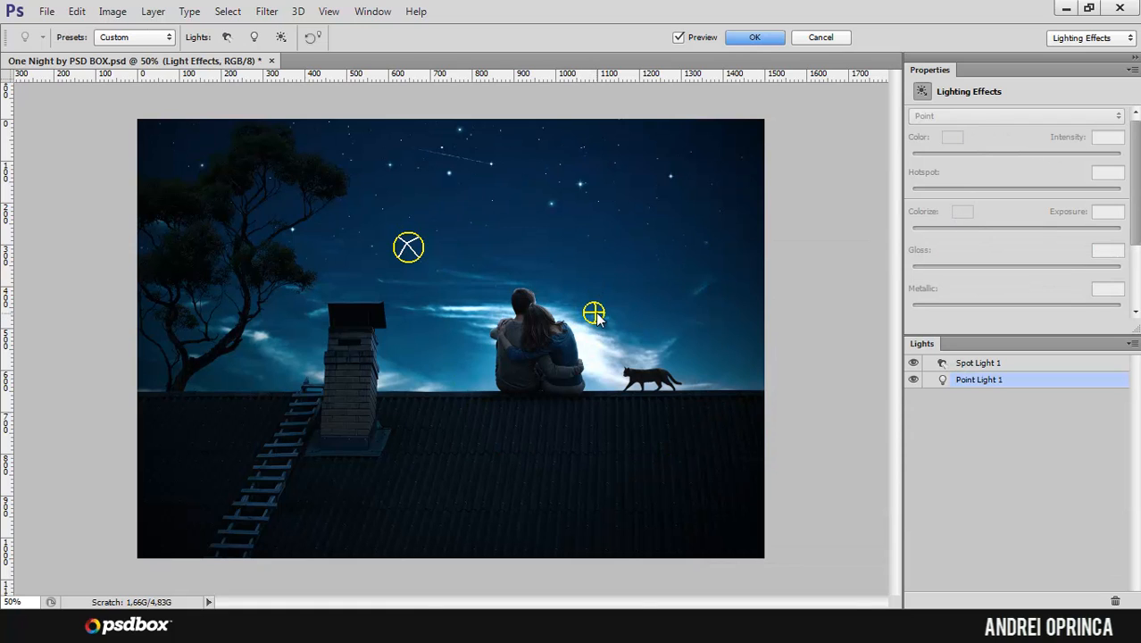
Step: Colorize the lighting with a light blue ambient color while the point light beside the couple is selected
click(594, 314)
click(961, 216)
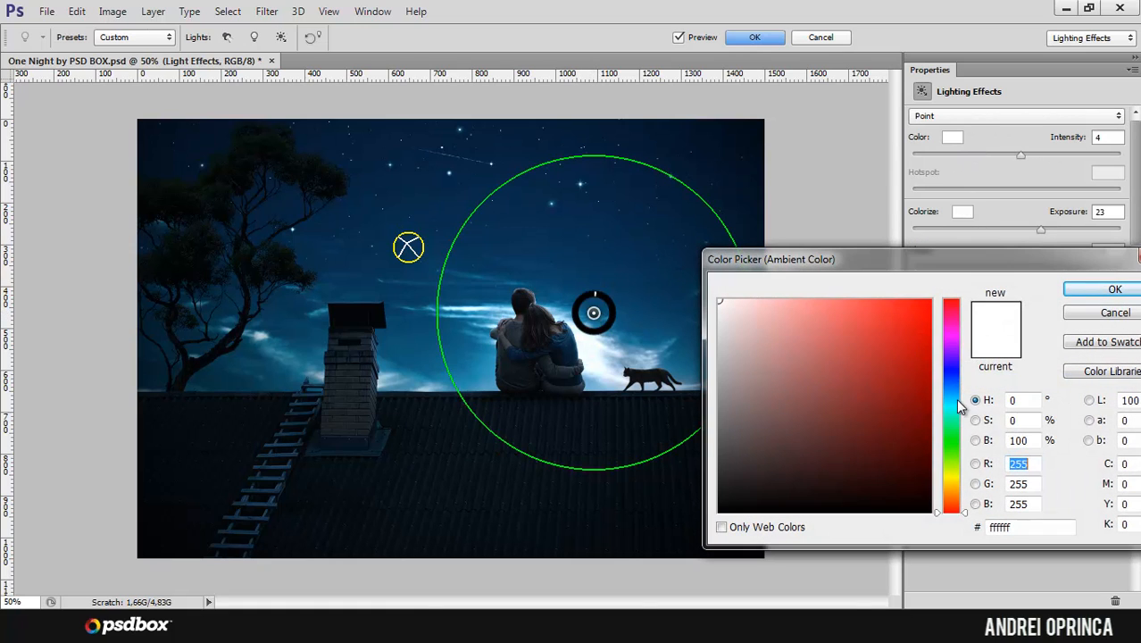
click(953, 395)
drag(824, 320, 828, 304)
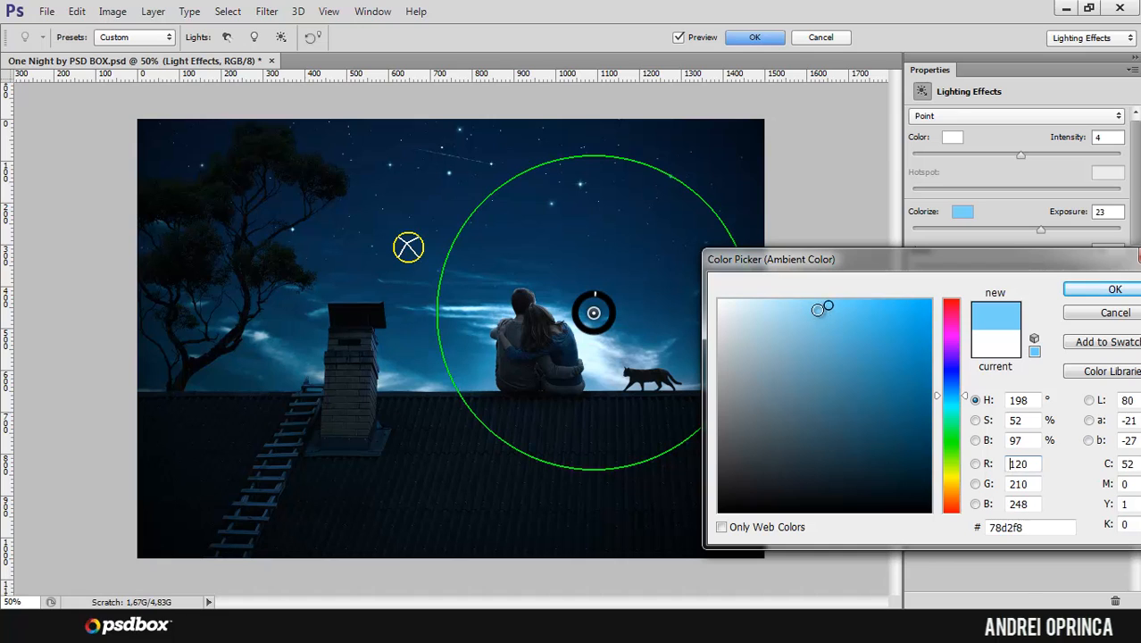
click(1114, 290)
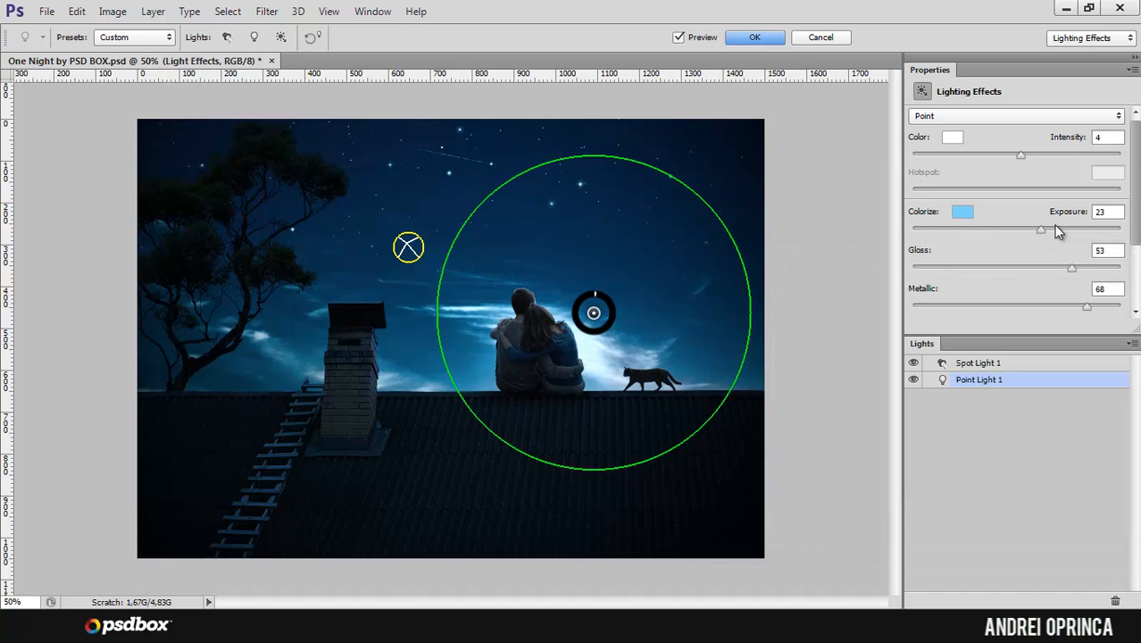
Step: Lower the lighting exposure to 15 and apply the Lighting Effects filter to the final layer
drag(1040, 231, 1041, 230)
drag(1029, 230, 1033, 230)
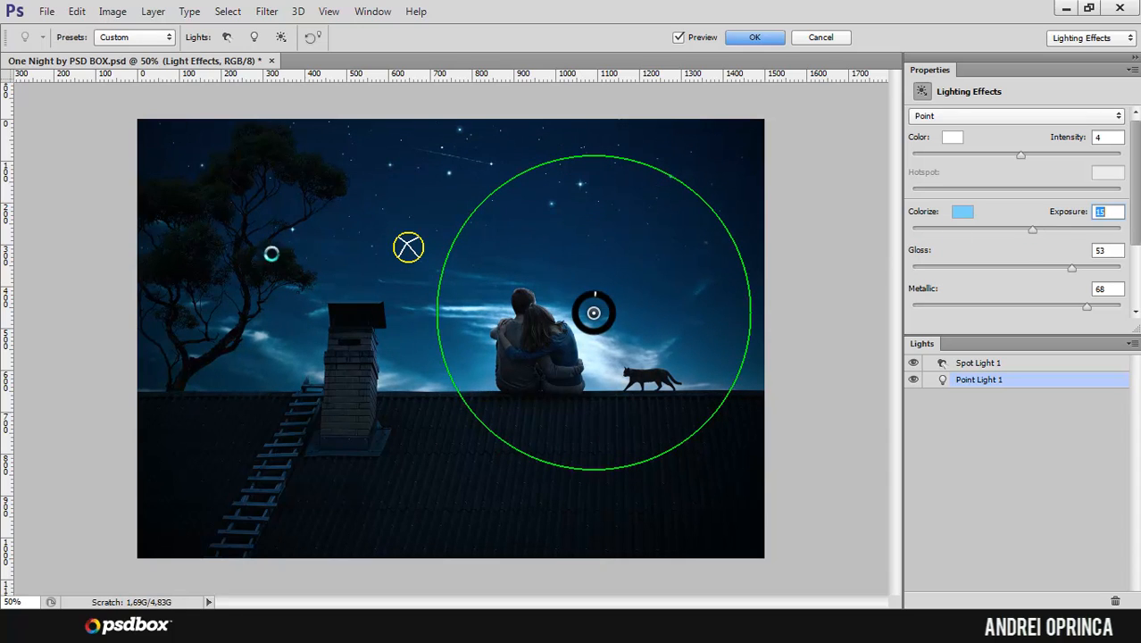
mouse_move(1138, 153)
mouse_down()
mouse_move(1137, 188)
mouse_move(1138, 144)
mouse_up()
click(755, 39)
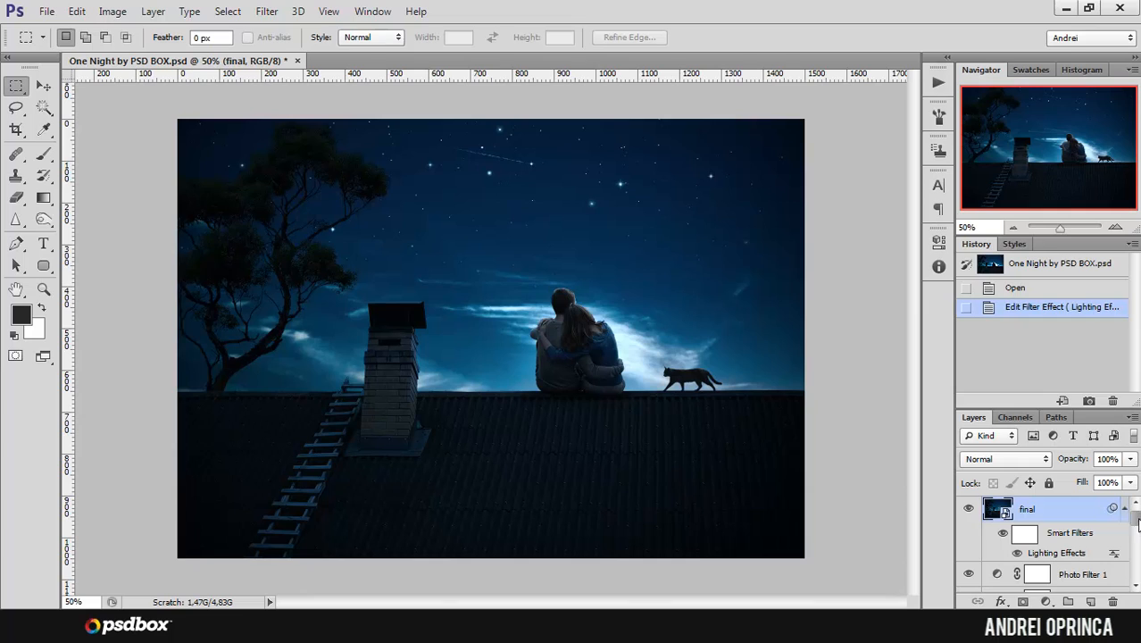
Step: Compare the image with and without the final layer to judge the lighting effect
click(969, 509)
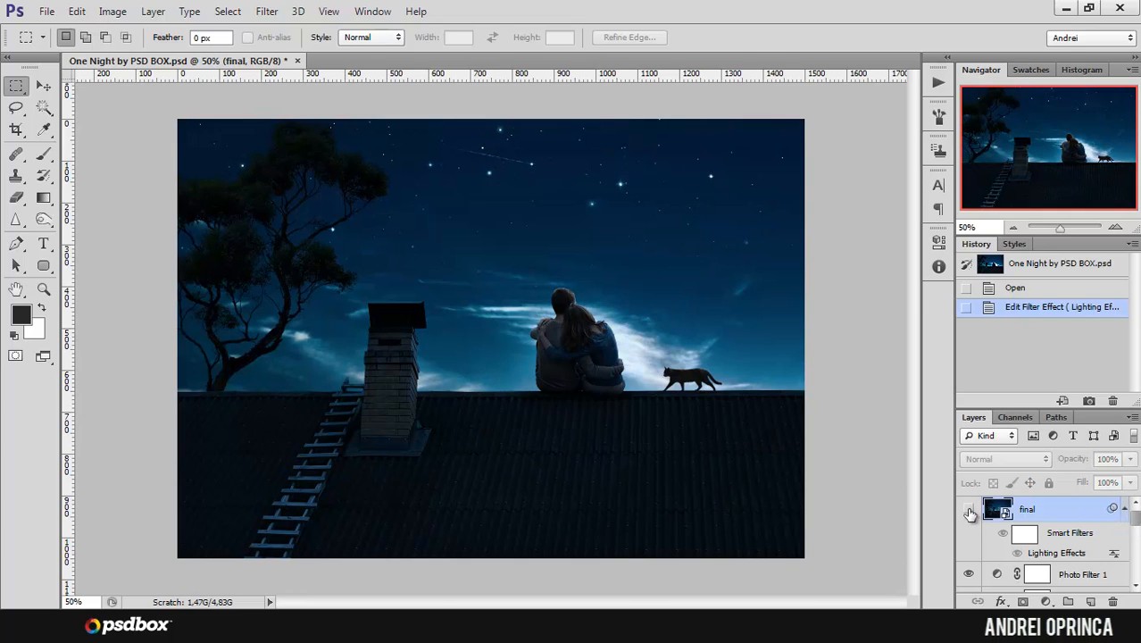
click(969, 511)
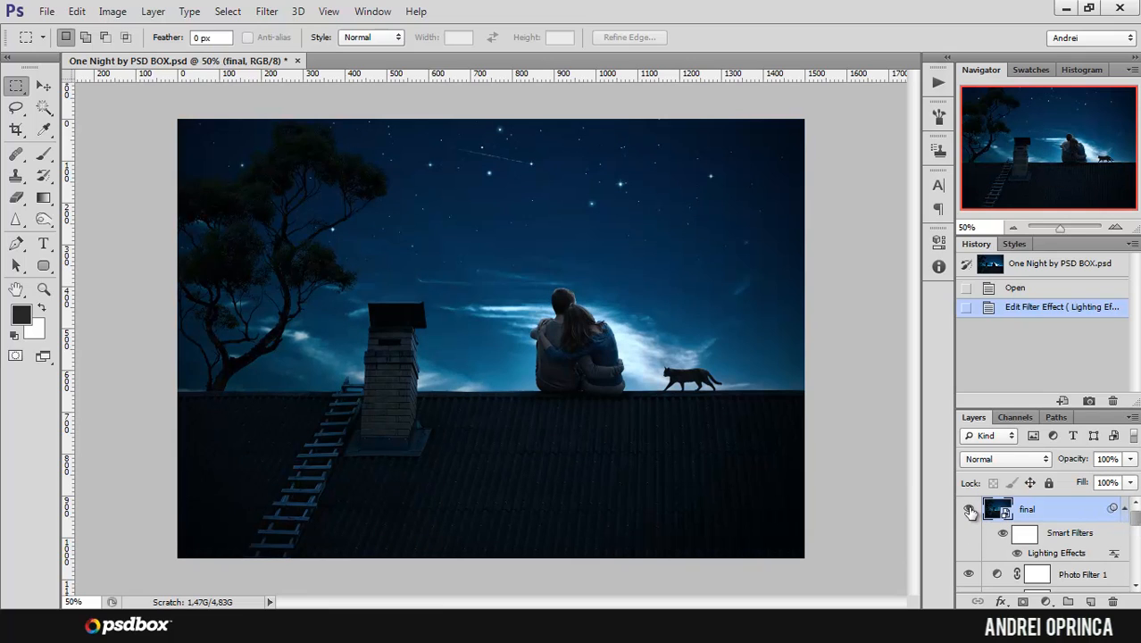
click(969, 511)
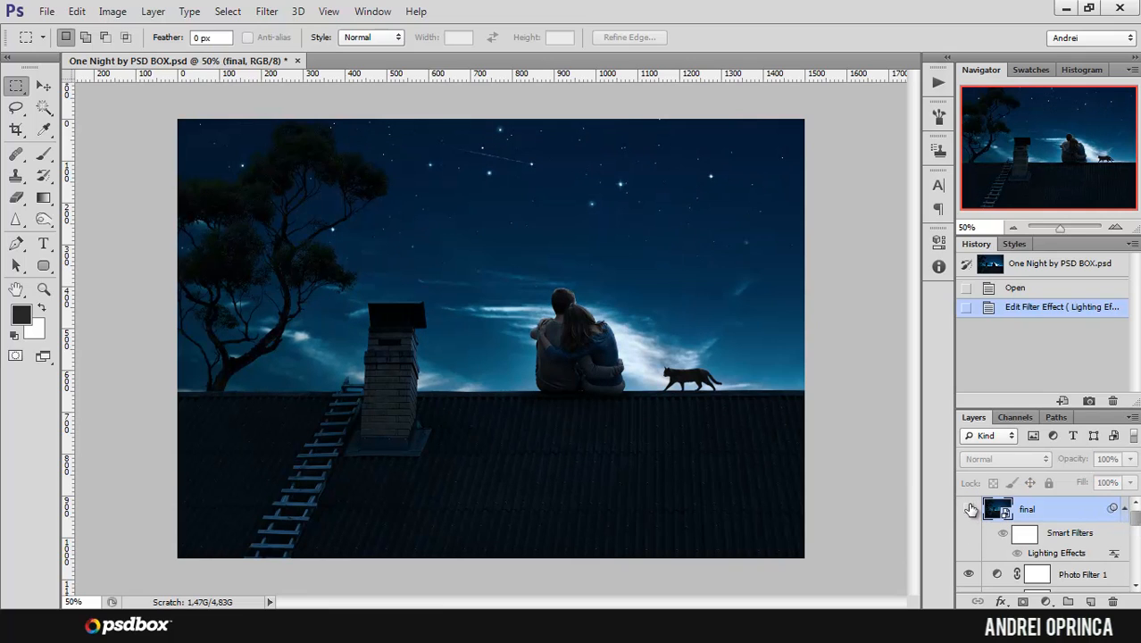
click(969, 510)
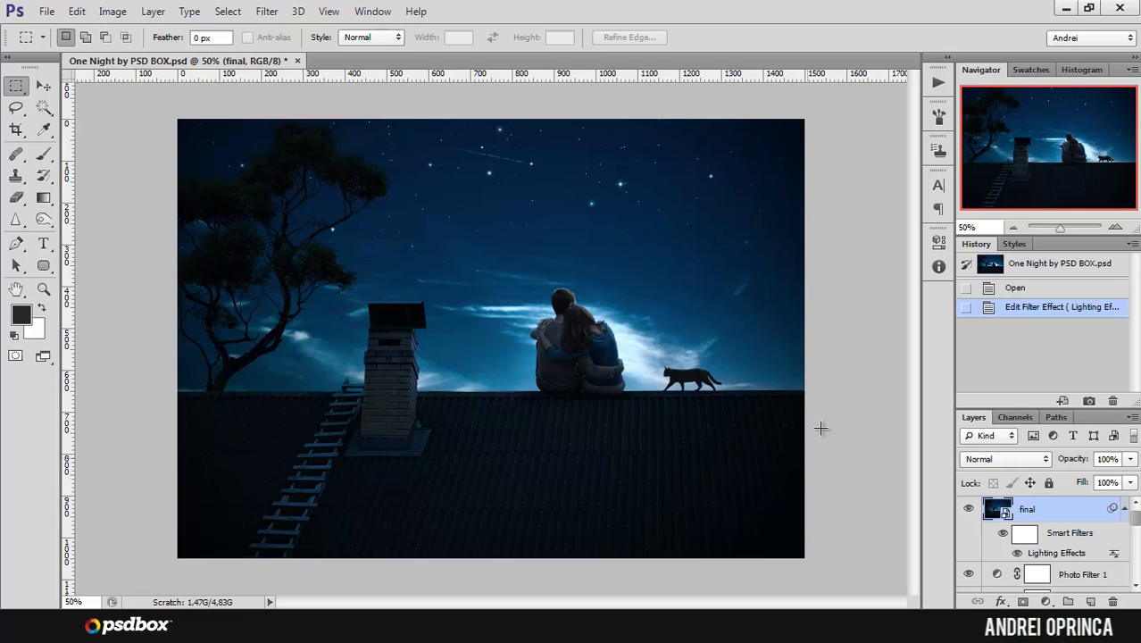
click(970, 510)
click(969, 511)
Step: Reopen the final layer's Lighting Effects smart filter and move the point light to just above the cat
double_click(1056, 554)
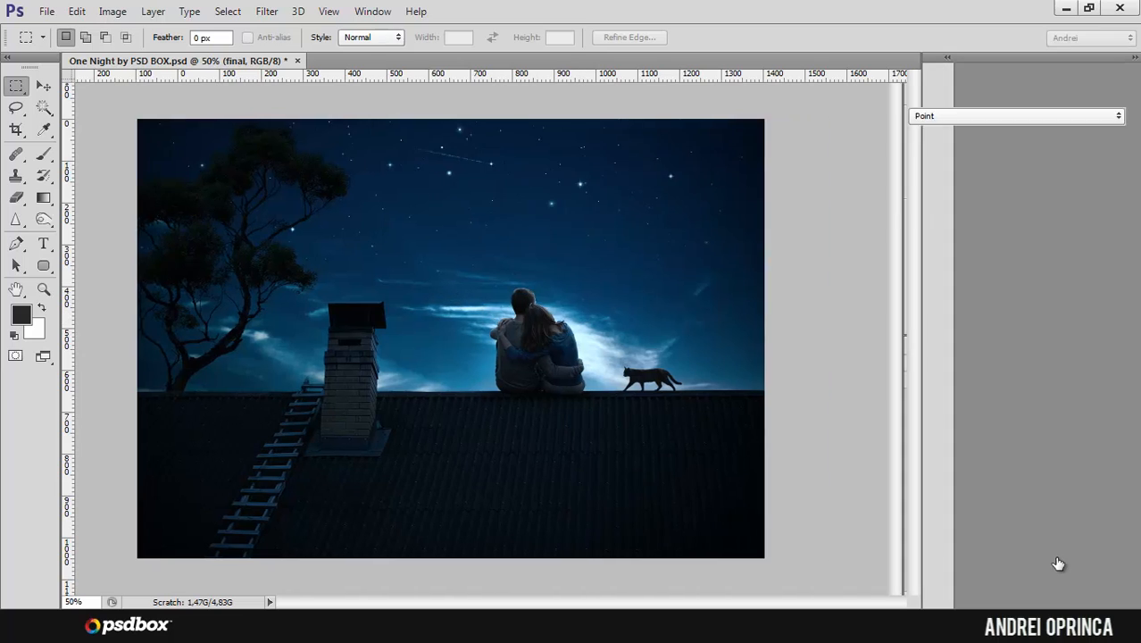
click(594, 315)
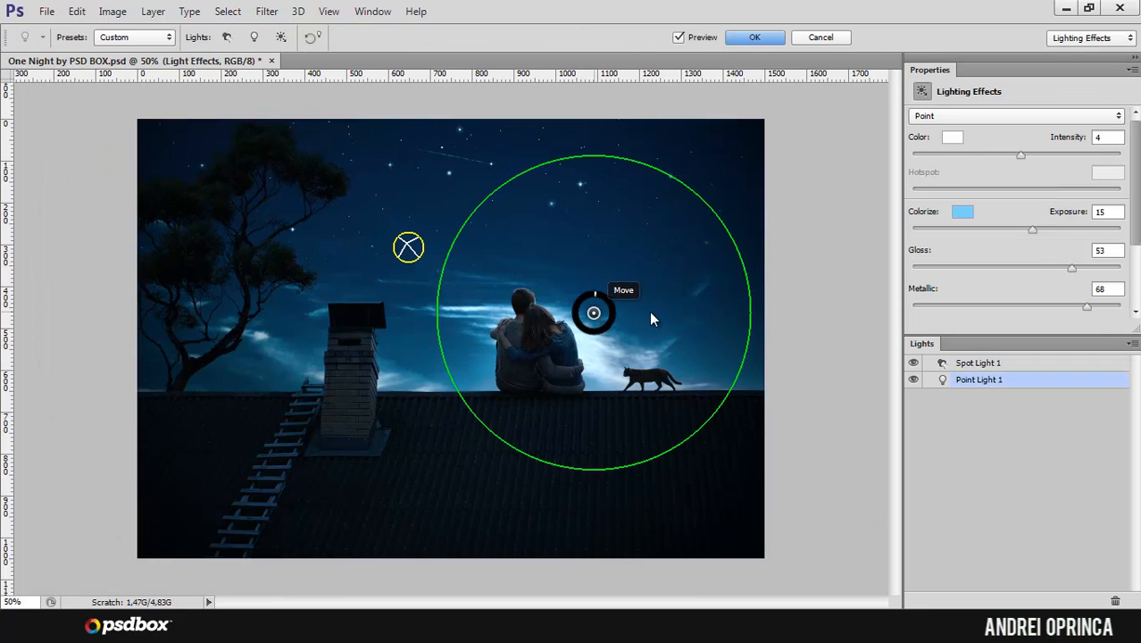
drag(652, 319, 641, 333)
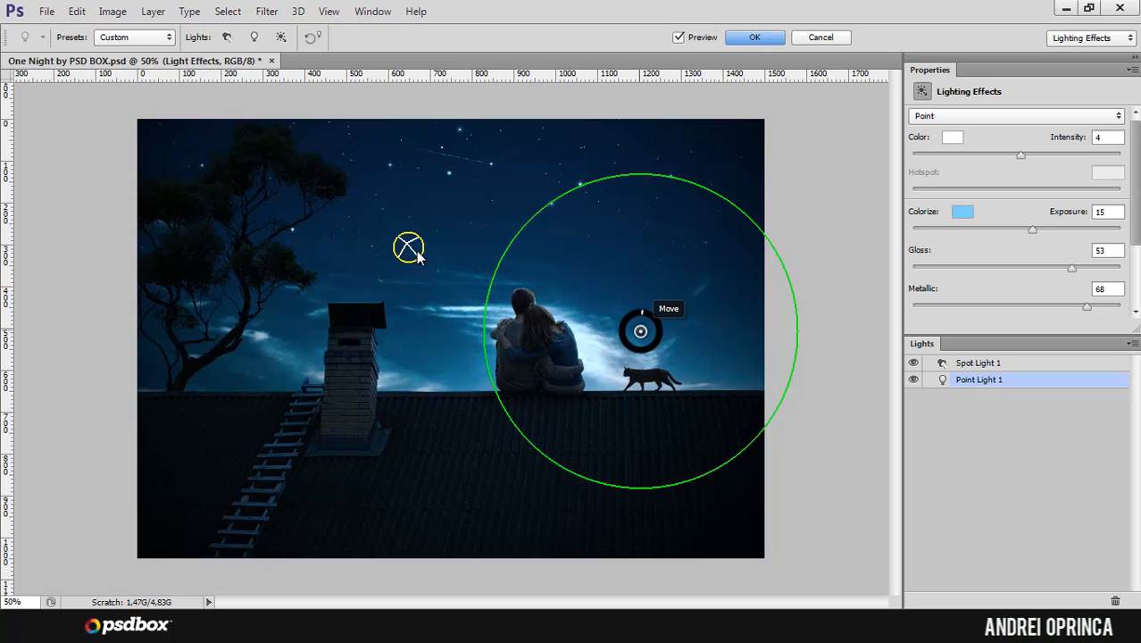
Step: Move the spot light close beside the couple, set its hotspot to 53 and apply the filter
drag(416, 254, 466, 315)
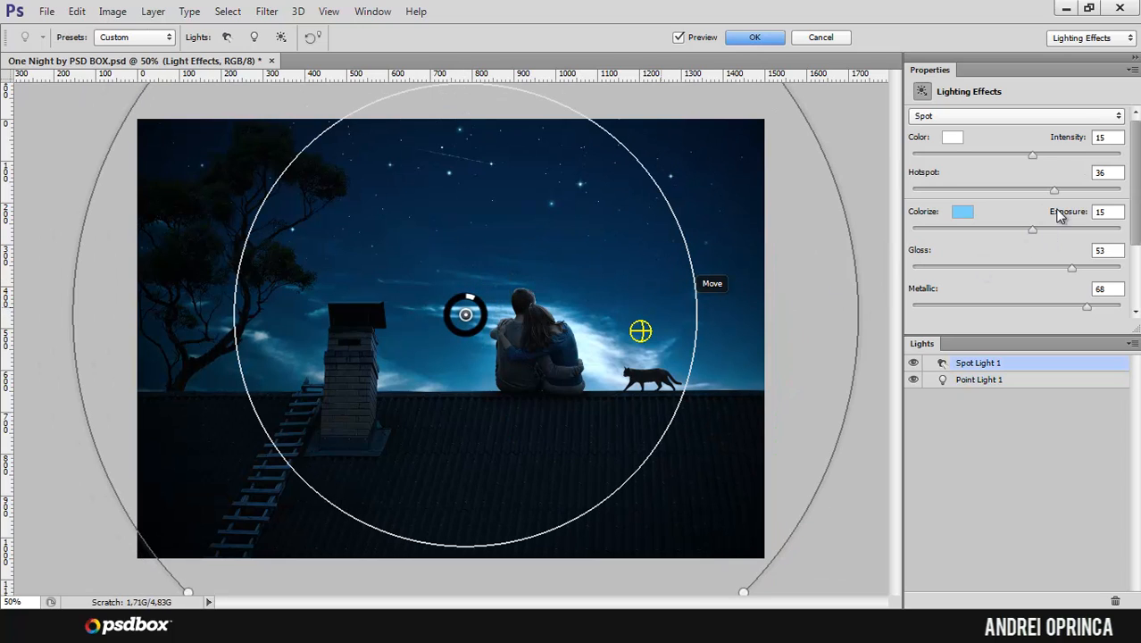
drag(1054, 191, 1072, 191)
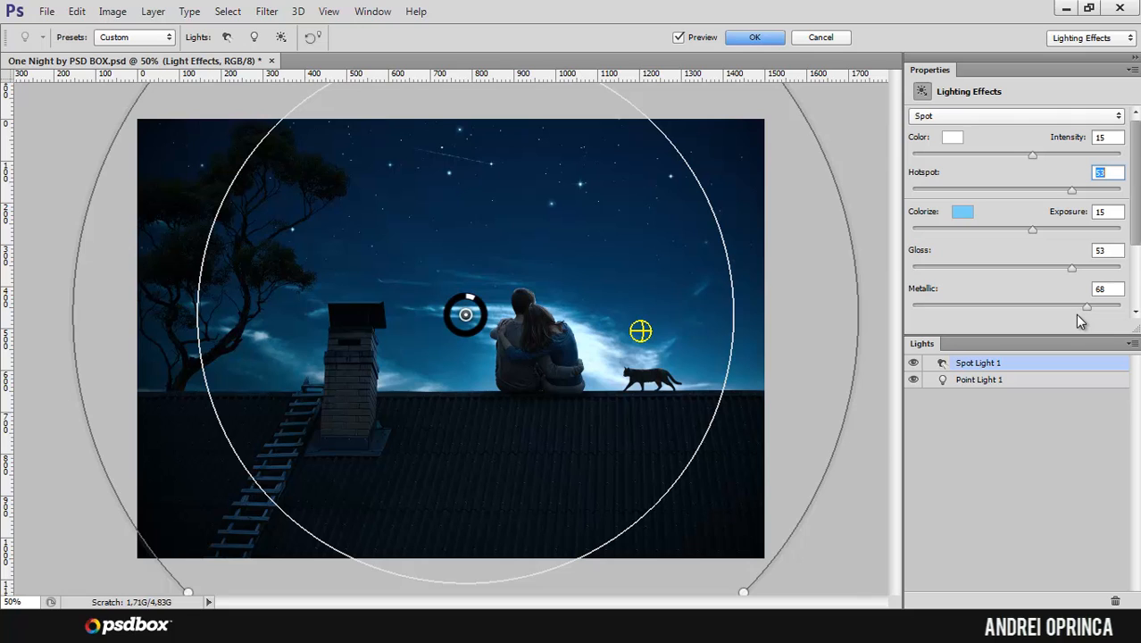
click(753, 37)
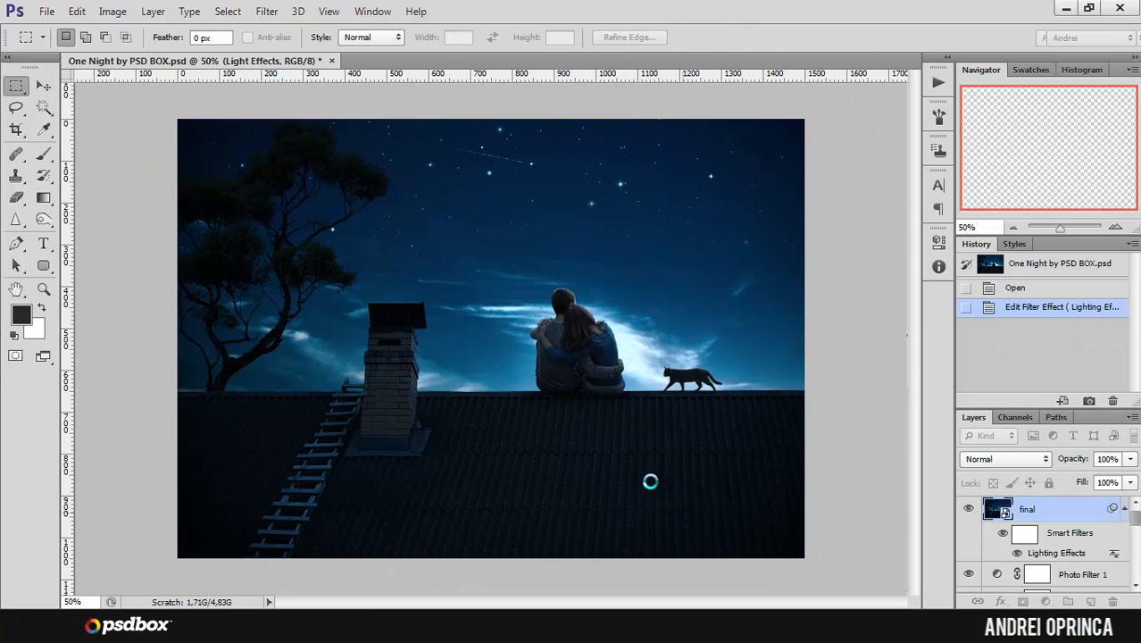
Step: Check the repositioned lights by hiding and showing the final layer, leaving it visible
click(970, 510)
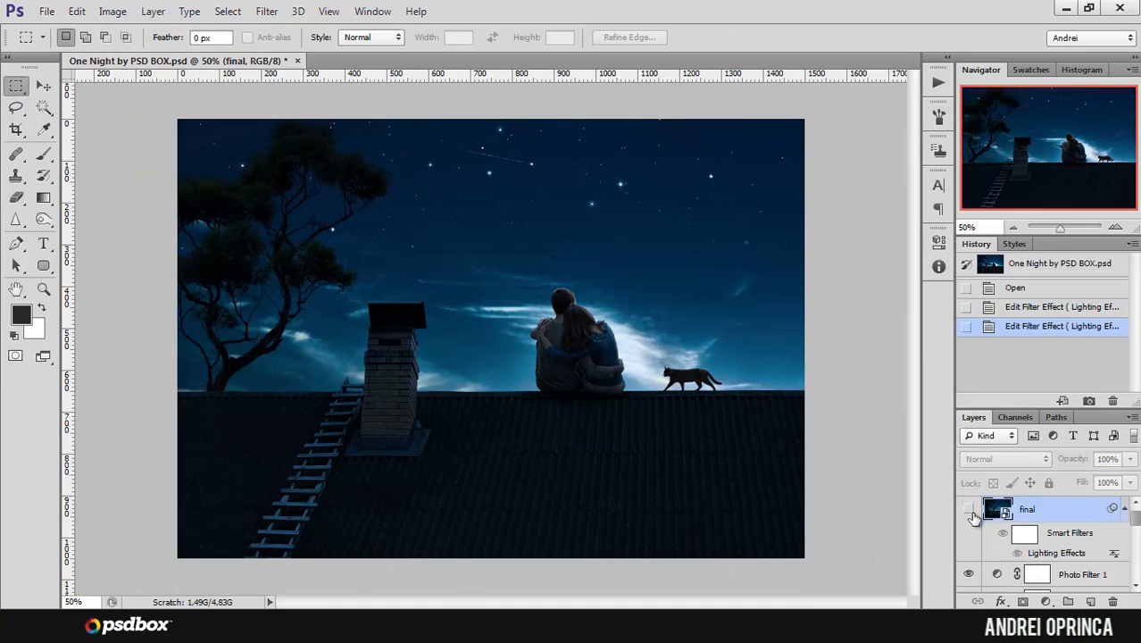
click(969, 509)
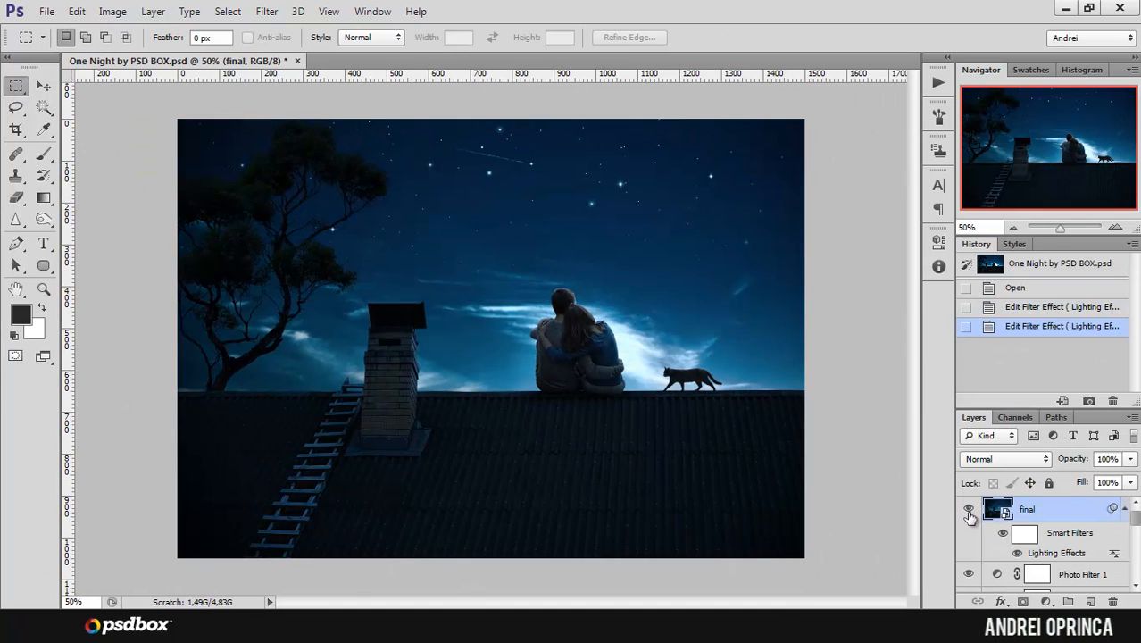
click(969, 510)
click(969, 509)
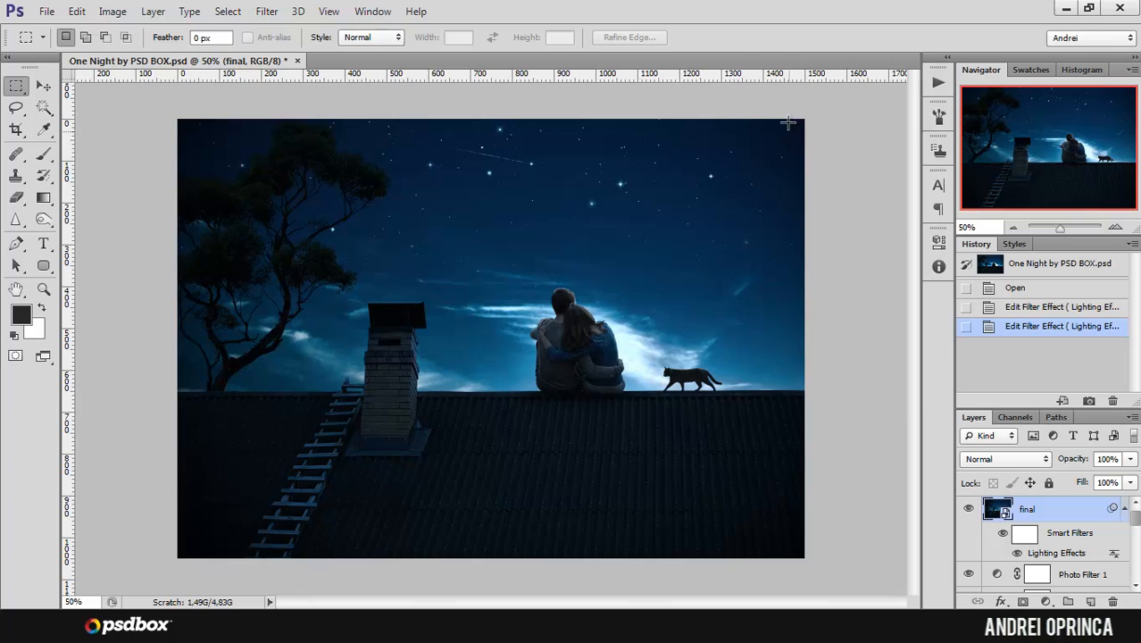